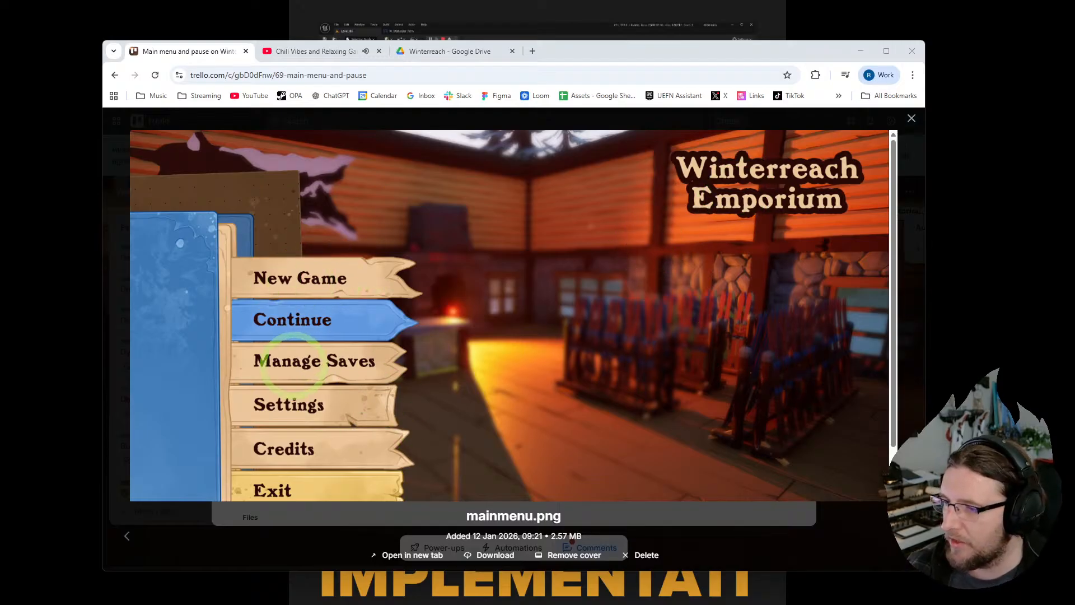
- Look over the main menu mock-up and open the Main Menu folder of the shared Winterreach folder in Google Drive
{"action": "scroll", "coordinate": [294, 358], "scroll_direction": "down", "scroll_amount": 1}
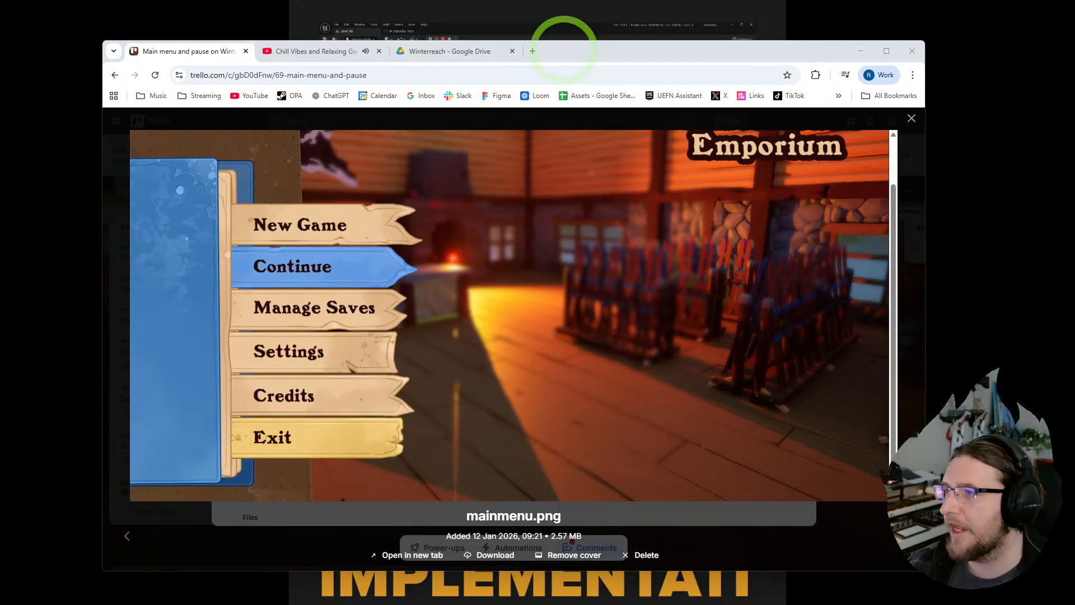
{"action": "left_click", "coordinate": [463, 49]}
{"action": "scroll", "coordinate": [517, 366], "scroll_direction": "up", "scroll_amount": 15}
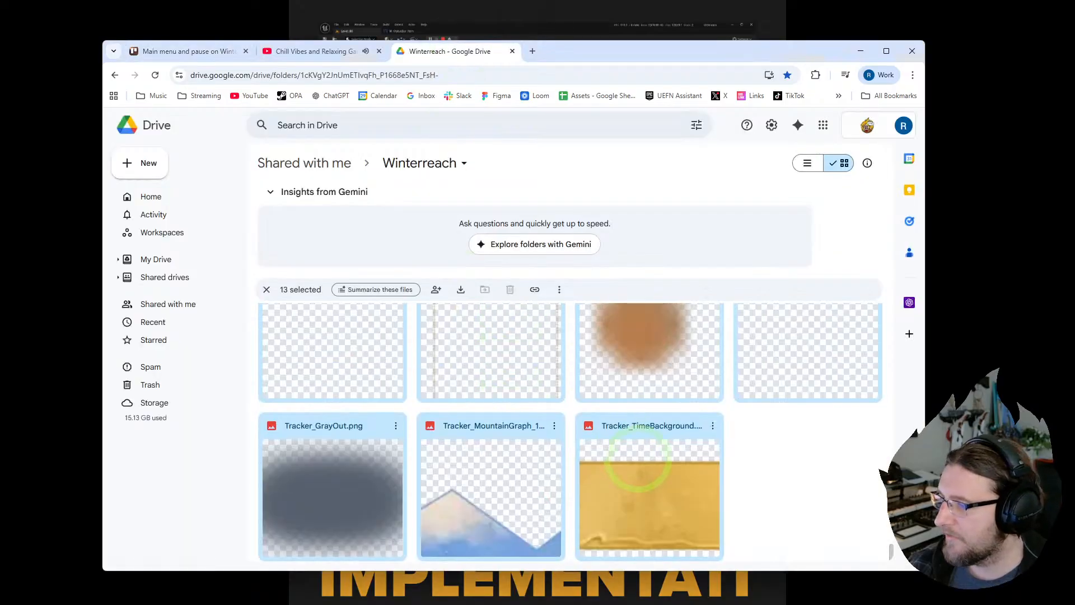
{"action": "scroll", "coordinate": [634, 456], "scroll_direction": "up", "scroll_amount": 20}
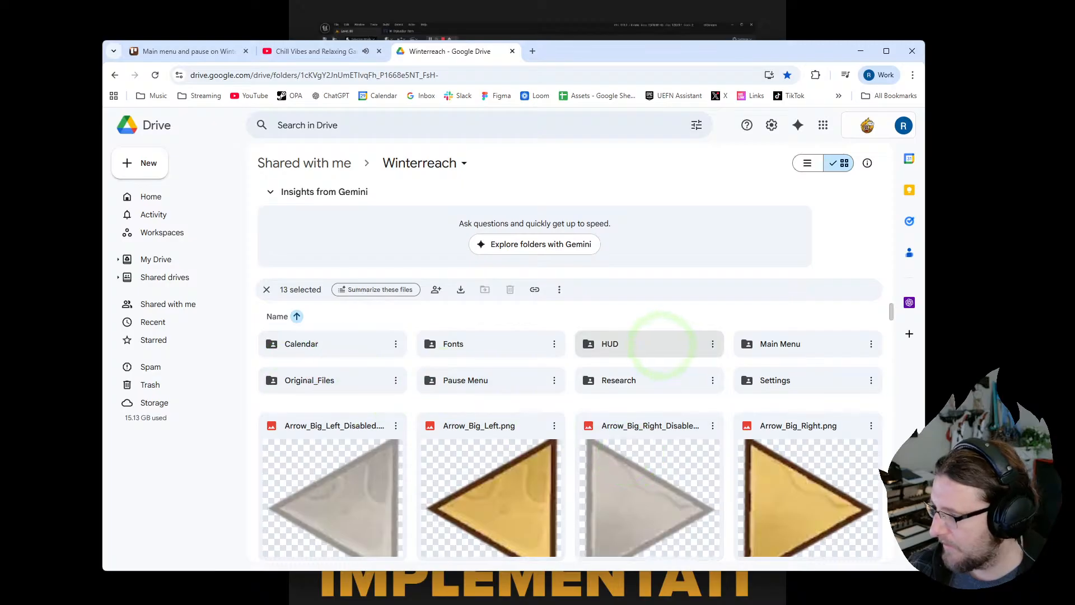
{"action": "double_click", "coordinate": [778, 344]}
{"action": "scroll", "coordinate": [493, 364], "scroll_direction": "down", "scroll_amount": 2}
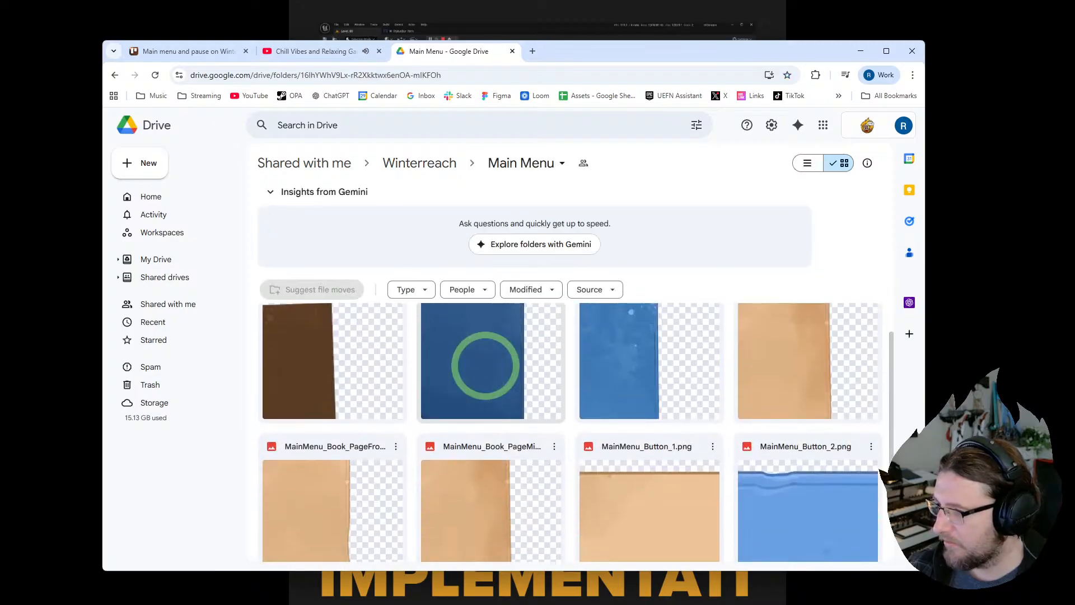
{"action": "scroll", "coordinate": [616, 459], "scroll_direction": "up", "scroll_amount": 2}
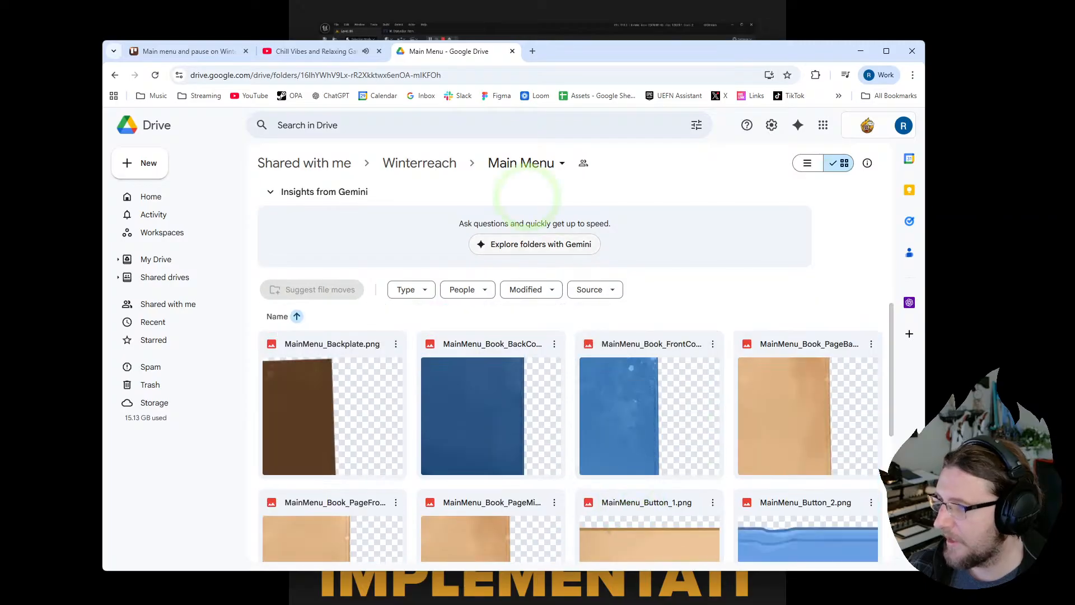
- Download all the images in the Main Menu folder, from MainMenu_Backplate.png through MainMenu_Button_6.png
{"action": "left_click", "coordinate": [288, 408]}
{"action": "scroll", "coordinate": [634, 453], "scroll_direction": "down", "scroll_amount": 4}
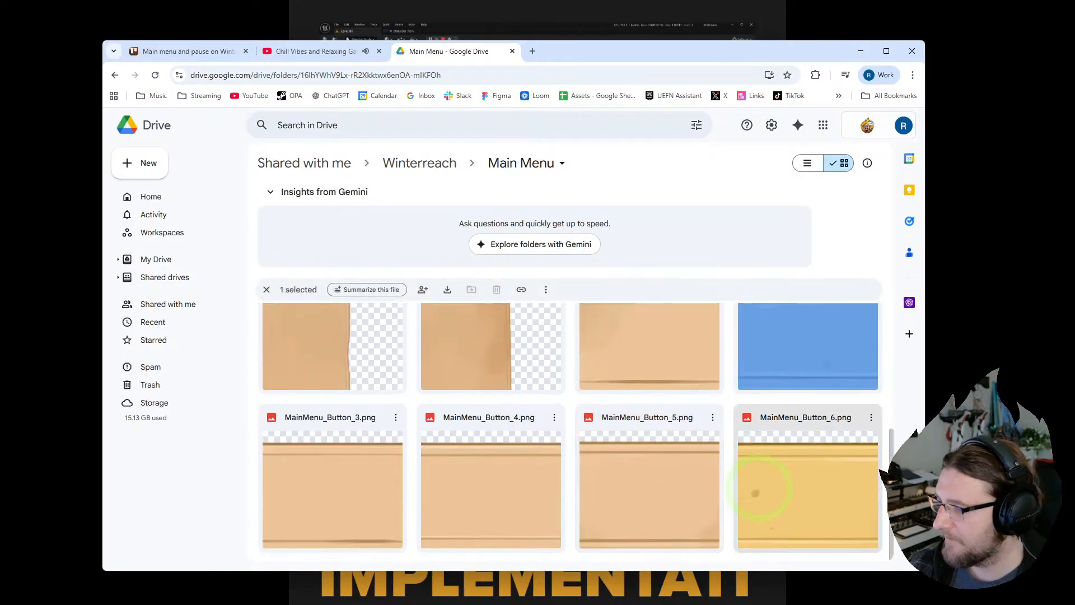
{"action": "left_click", "coordinate": [762, 485], "text": "shift"}
{"action": "right_click", "coordinate": [760, 466]}
{"action": "left_click", "coordinate": [625, 282]}
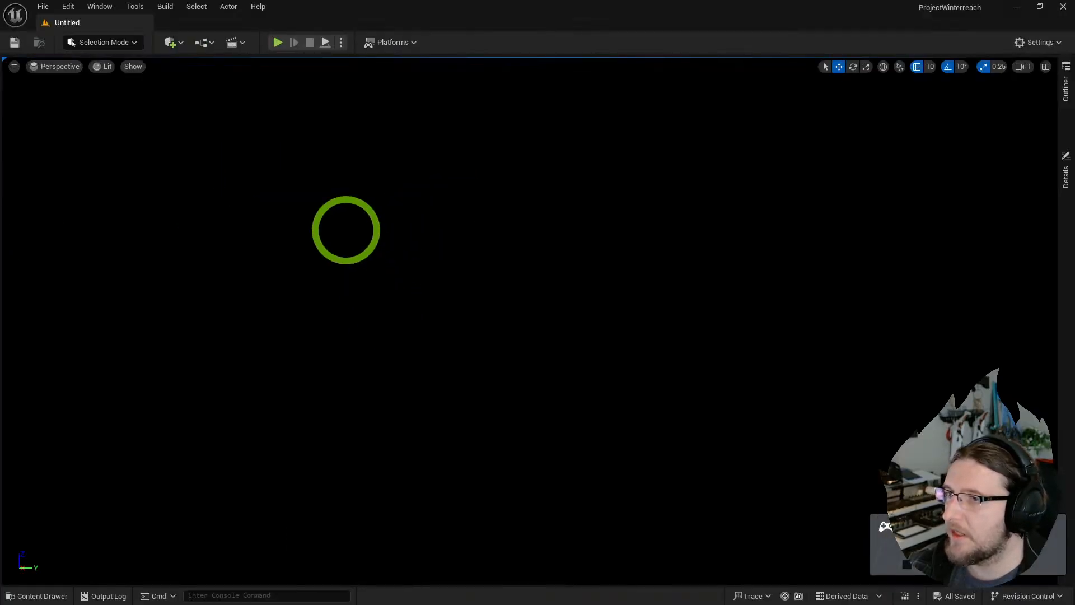
- In the Unreal project's content browser, enable the display of developer content
{"action": "key", "text": "ctrl+space"}
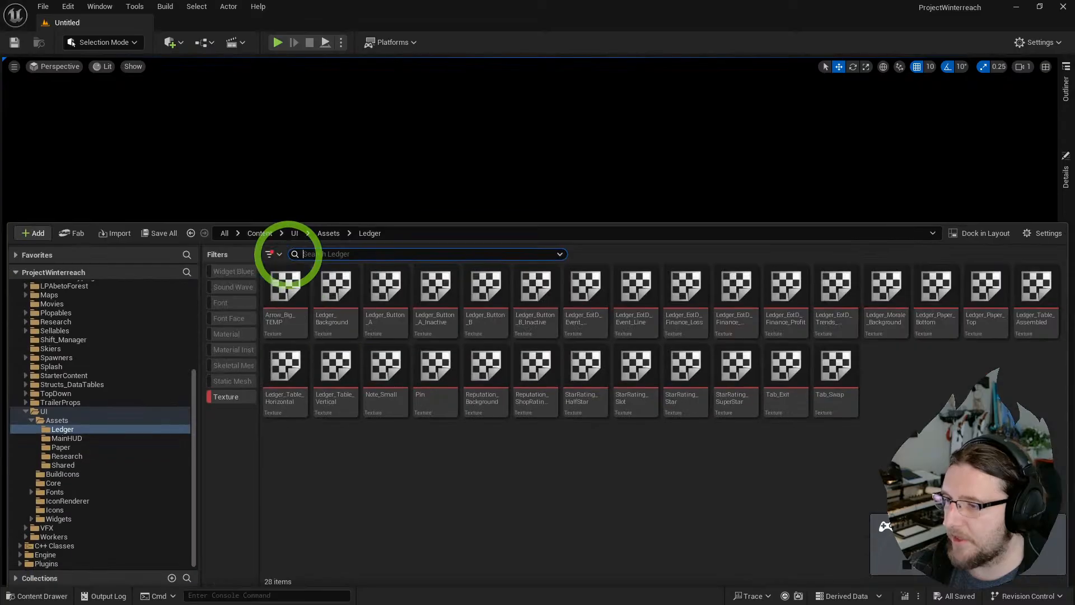
{"action": "scroll", "coordinate": [101, 338], "scroll_direction": "up", "scroll_amount": 5}
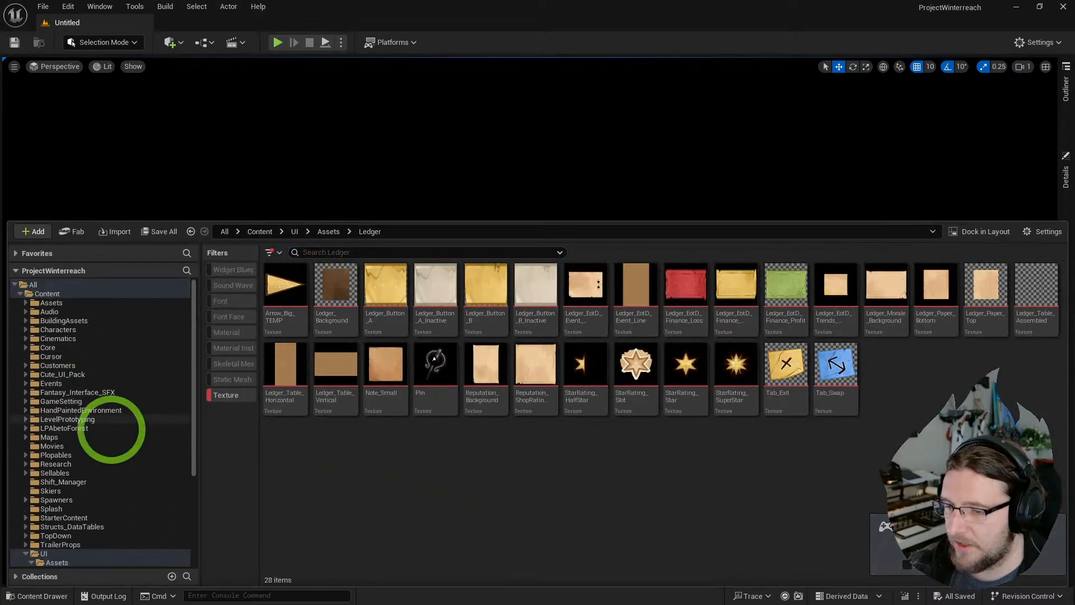
{"action": "left_click", "coordinate": [1036, 231]}
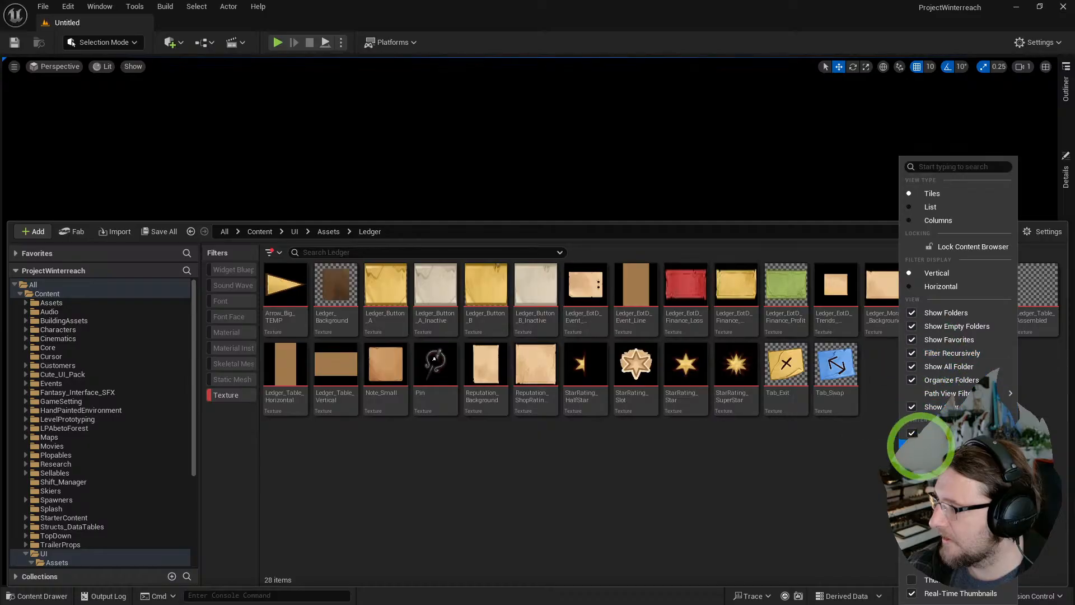
{"action": "left_click", "coordinate": [917, 445]}
- Open the personal subfolder inside Content > Developers and turn off the Texture filter
{"action": "left_click", "coordinate": [20, 293]}
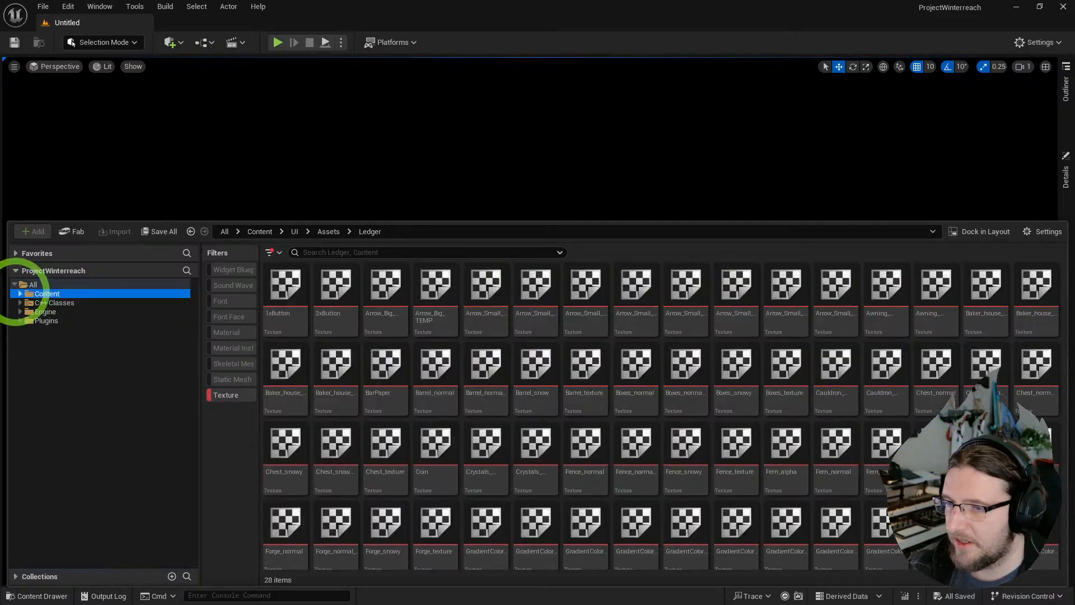
{"action": "left_click", "coordinate": [20, 294]}
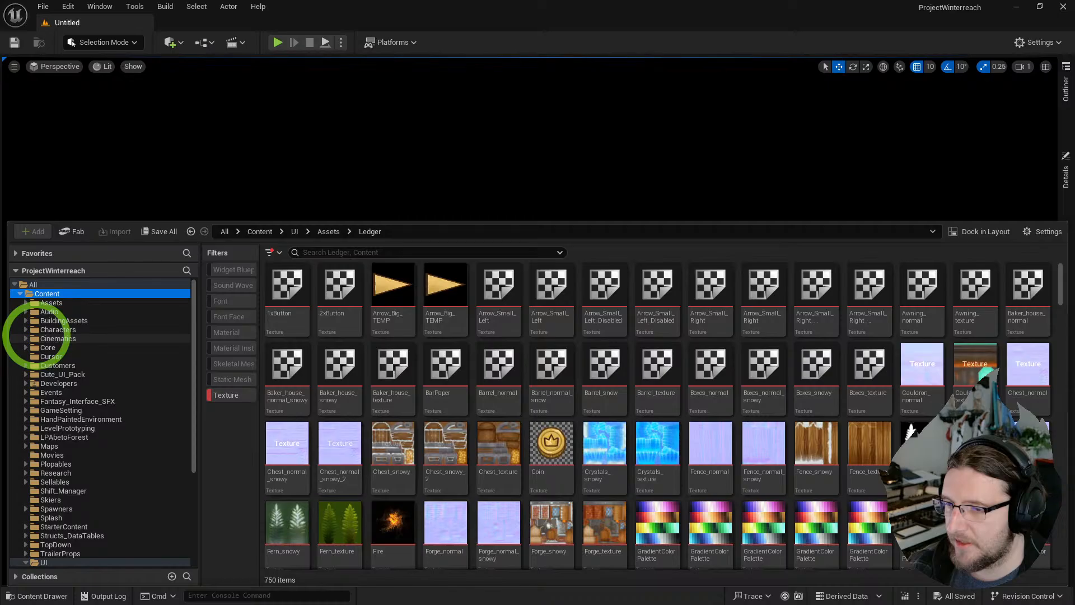
{"action": "left_click", "coordinate": [71, 382]}
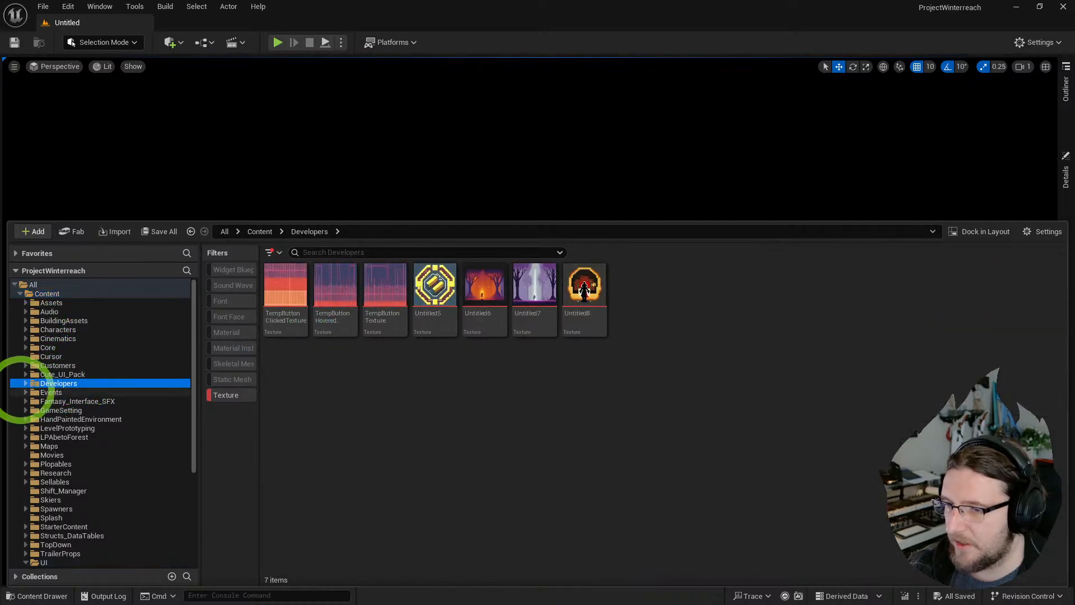
{"action": "left_click", "coordinate": [25, 383]}
{"action": "left_click", "coordinate": [56, 410]}
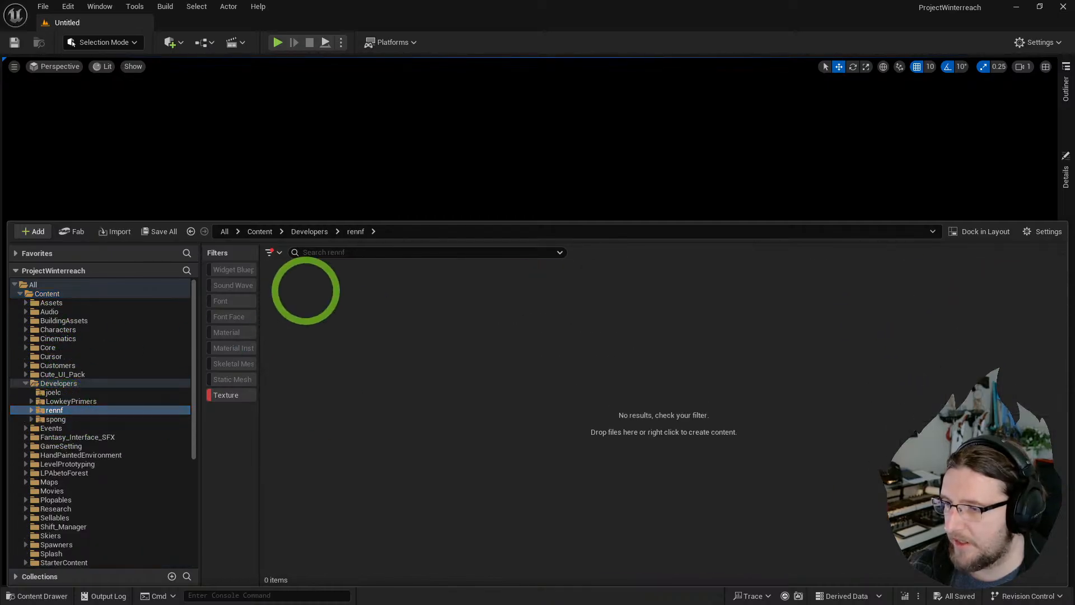
{"action": "left_click", "coordinate": [230, 394]}
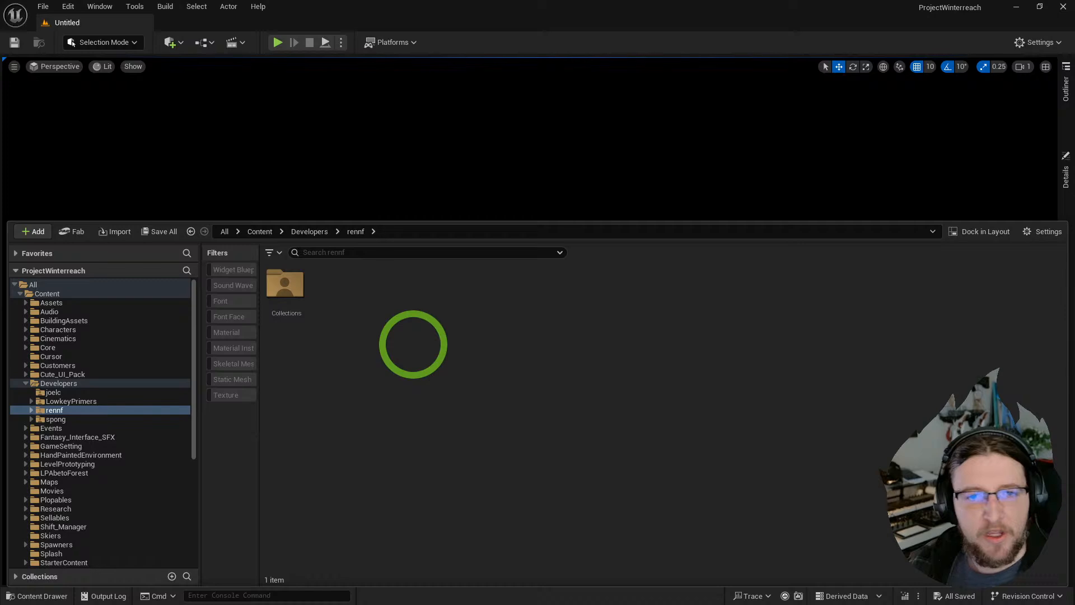
- Switch to the browser and examine the mainmenu.png mock-up on the Main menu and pause Trello card, and close the card
{"action": "left_click_drag", "start_coordinate": [1, 90], "coordinate": [638, 42]}
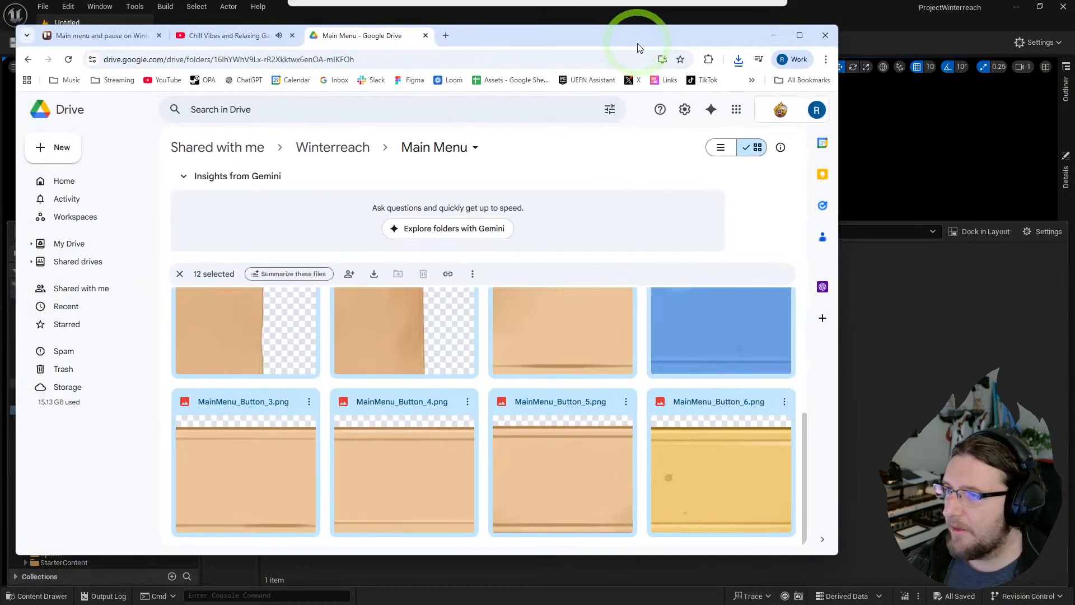
{"action": "left_click", "coordinate": [124, 35]}
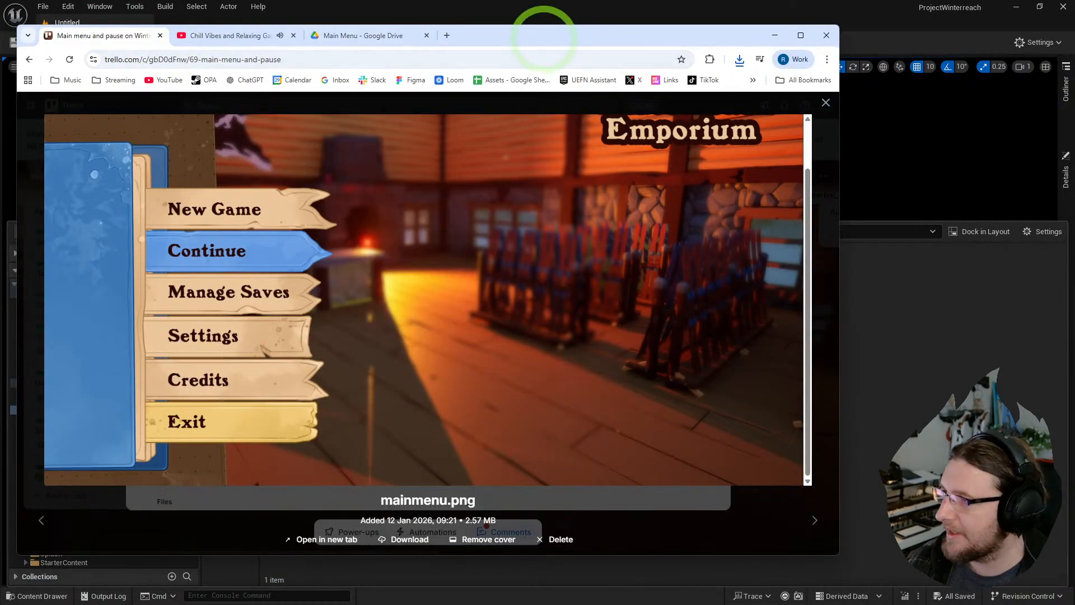
{"action": "left_click_drag", "start_coordinate": [543, 36], "coordinate": [622, 39]}
{"action": "left_click", "coordinate": [221, 262]}
{"action": "scroll", "coordinate": [462, 323], "scroll_direction": "up", "scroll_amount": 1}
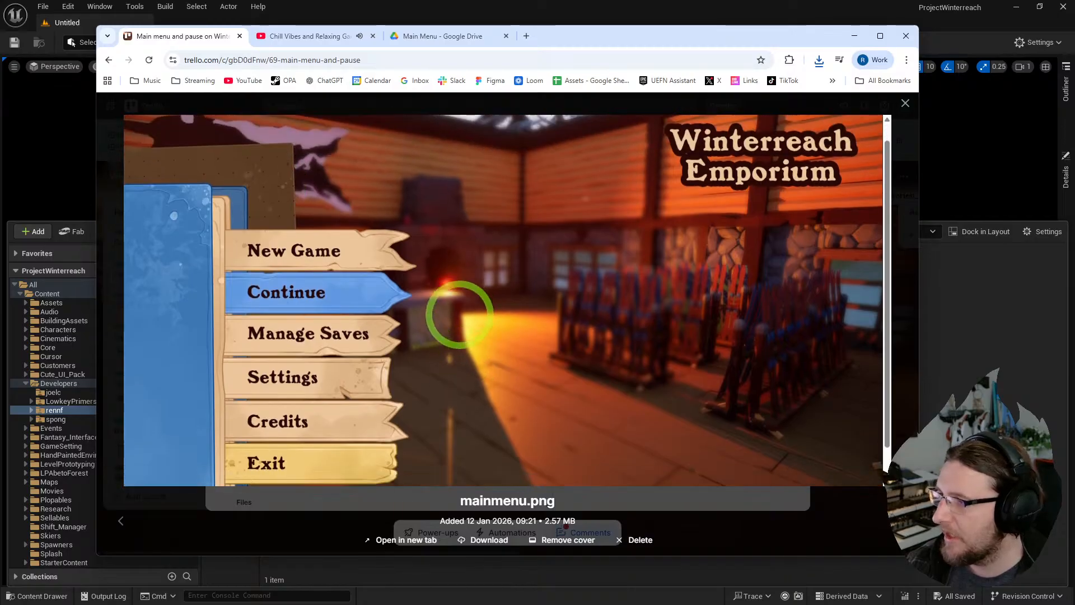
{"action": "scroll", "coordinate": [453, 312], "scroll_direction": "down", "scroll_amount": 1}
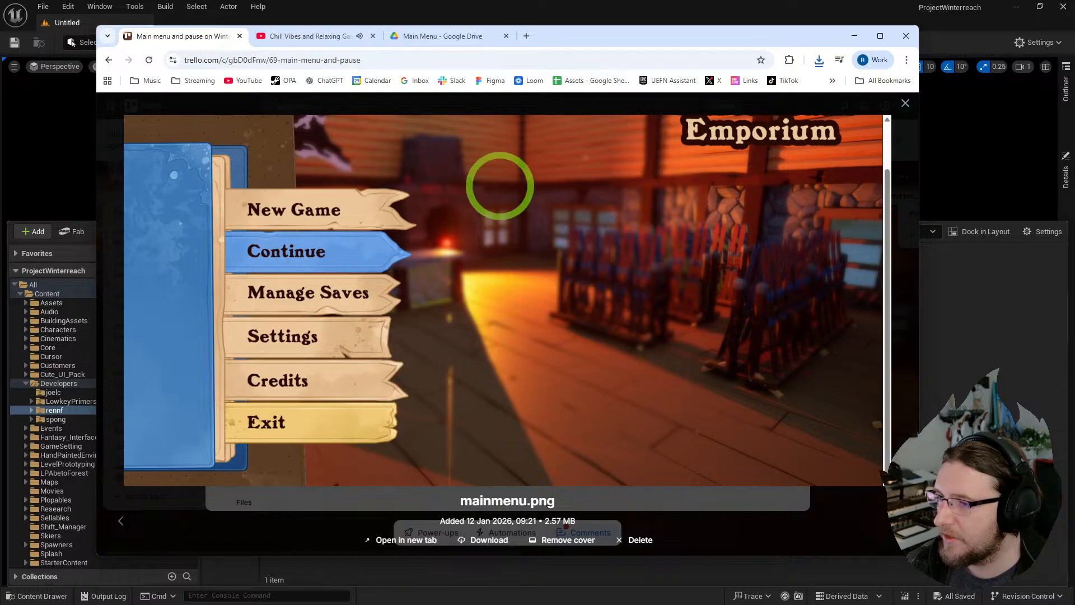
{"action": "left_click", "coordinate": [895, 259]}
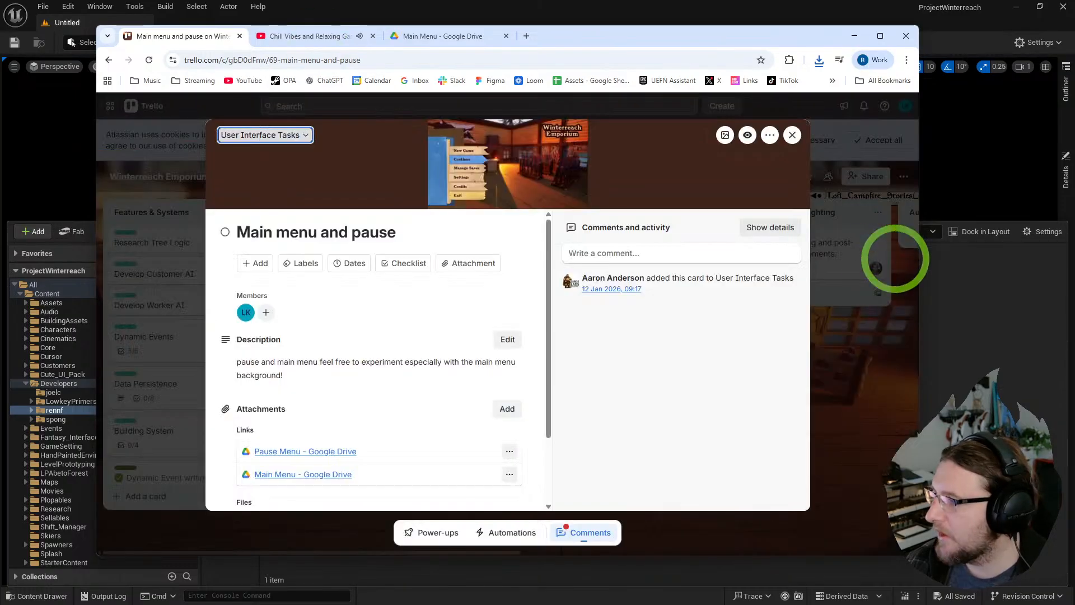
{"action": "key", "text": "Escape"}
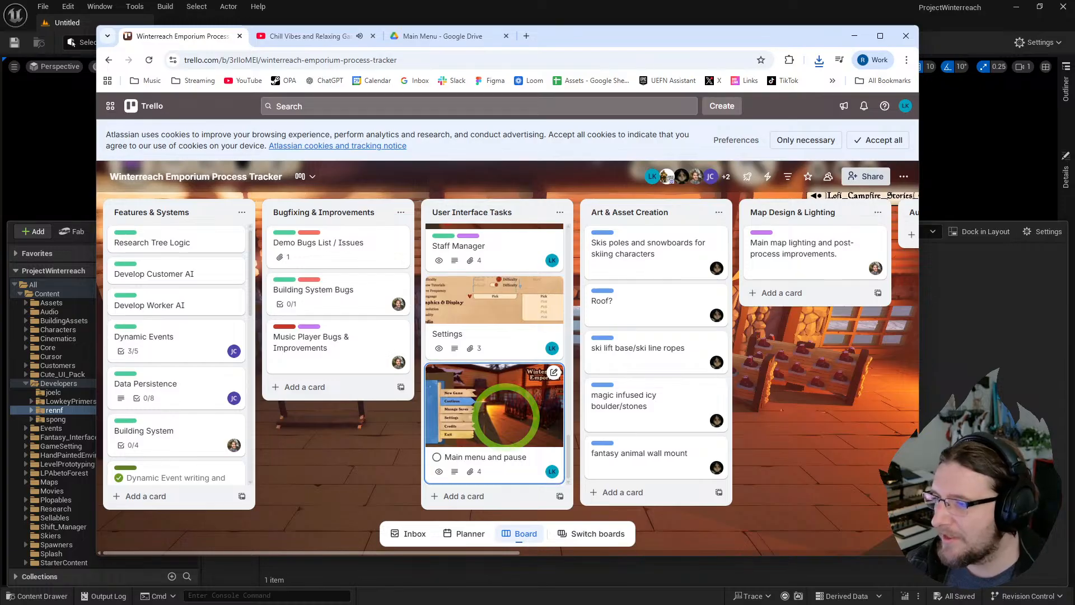
- Examine the End of day Ledger card and its cover mock-up in the User Interface Tasks list, and close it
{"action": "scroll", "coordinate": [506, 417], "scroll_direction": "down", "scroll_amount": 8}
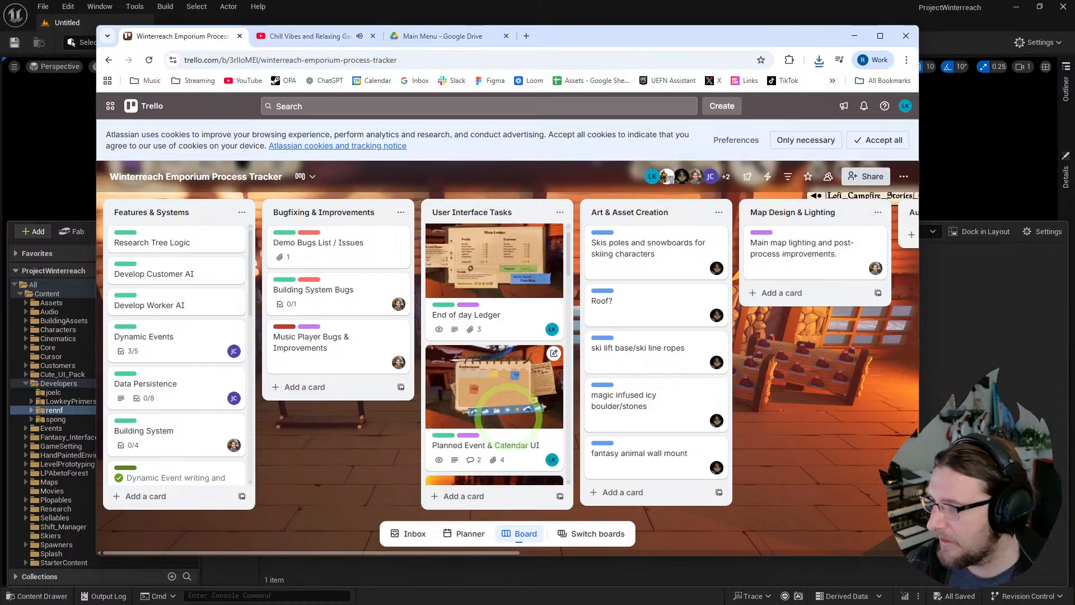
{"action": "left_click", "coordinate": [494, 249]}
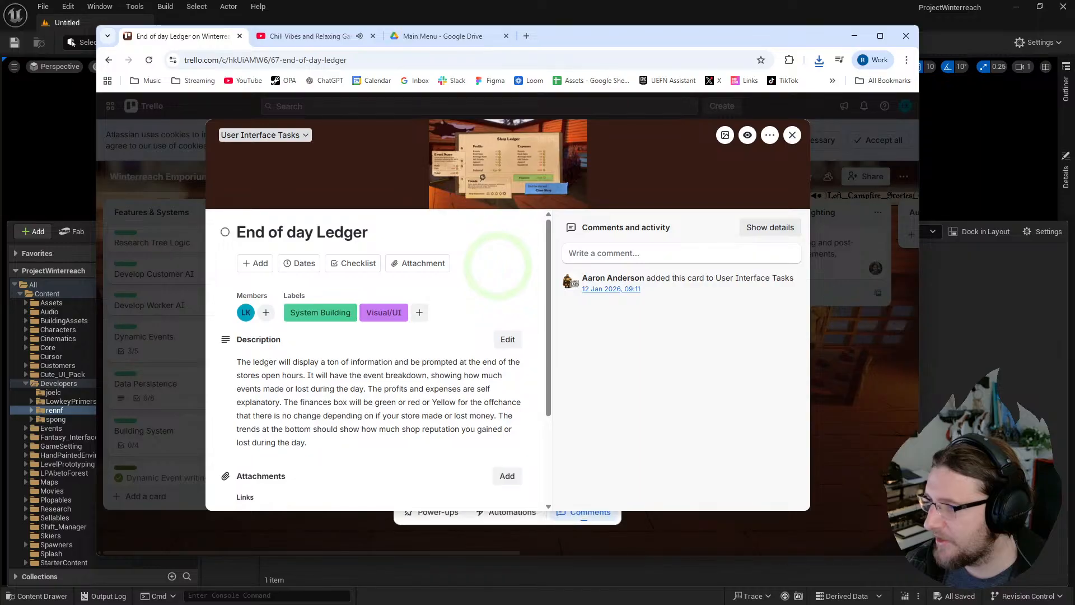
{"action": "left_click", "coordinate": [508, 126]}
{"action": "key", "text": "Escape"}
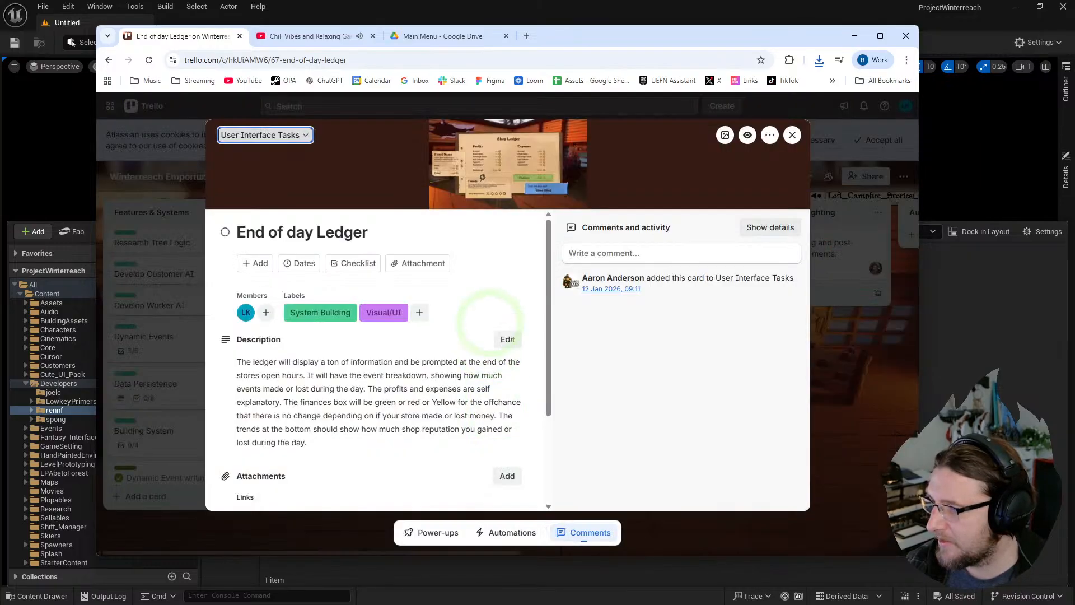
{"action": "key", "text": "Escape"}
- View the Calendar.png mock-up on the Planned Event & Calendar UI card and return to the board
{"action": "left_click", "coordinate": [499, 412]}
{"action": "left_click", "coordinate": [490, 175]}
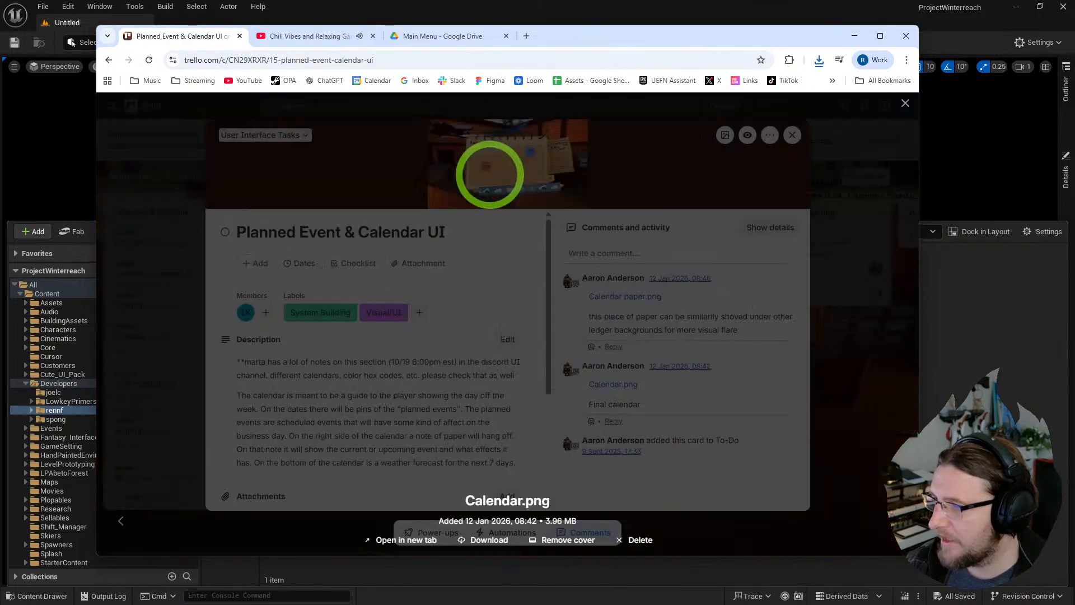
{"action": "key", "text": "Escape"}
{"action": "scroll", "coordinate": [464, 283], "scroll_direction": "down", "scroll_amount": 2}
{"action": "key", "text": "Escape"}
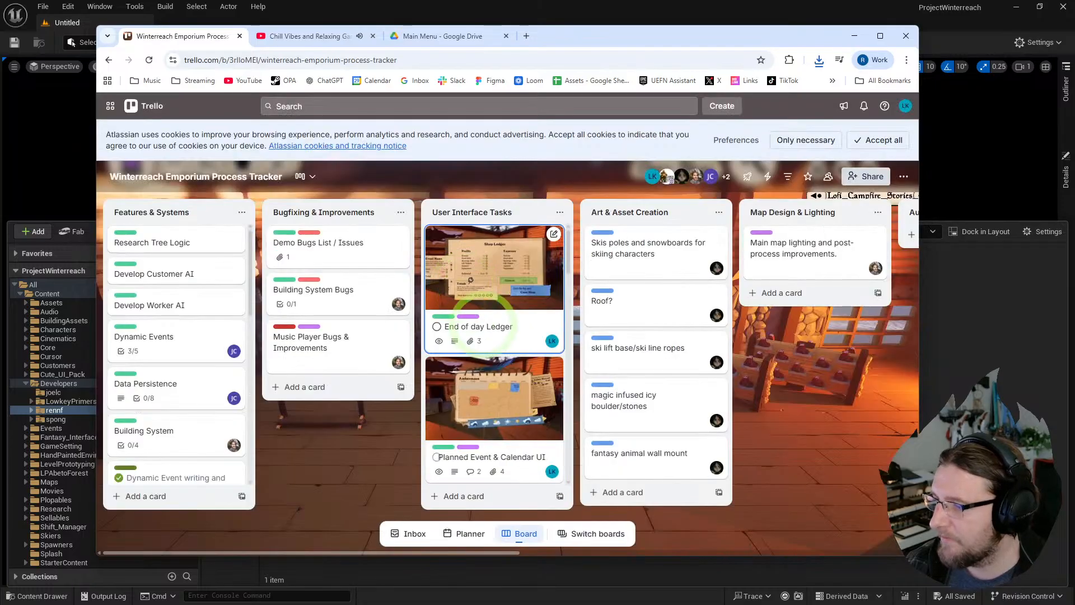
- Examine the Alerts and Random Events card and its cover mock-up, and return to the board
{"action": "scroll", "coordinate": [483, 350], "scroll_direction": "down", "scroll_amount": 3}
{"action": "left_click", "coordinate": [493, 354]}
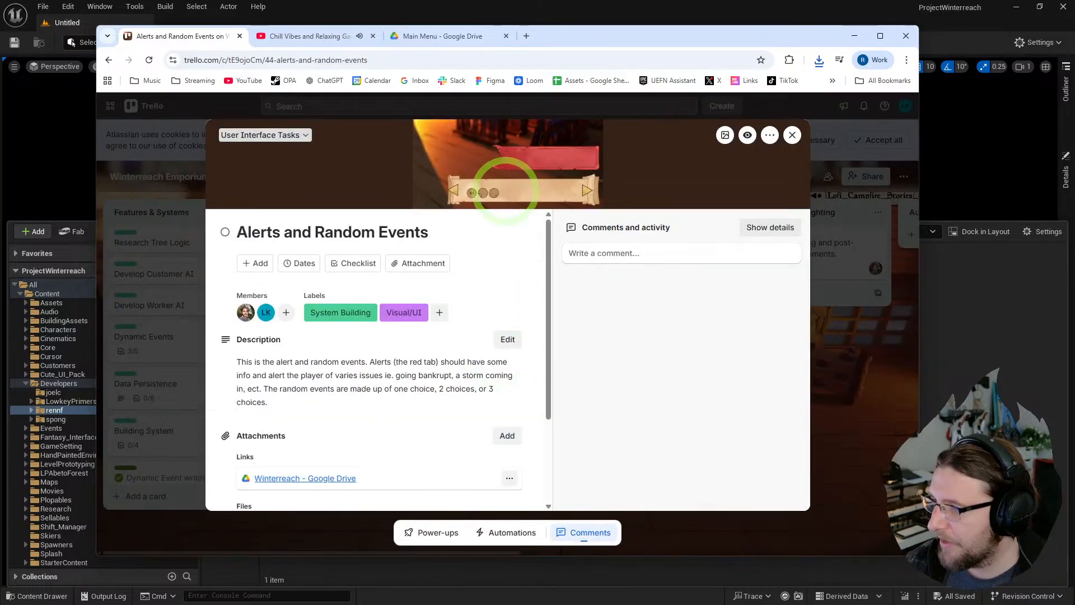
{"action": "left_click", "coordinate": [525, 127]}
{"action": "key", "text": "Escape"}
{"action": "key", "text": "Escape"}
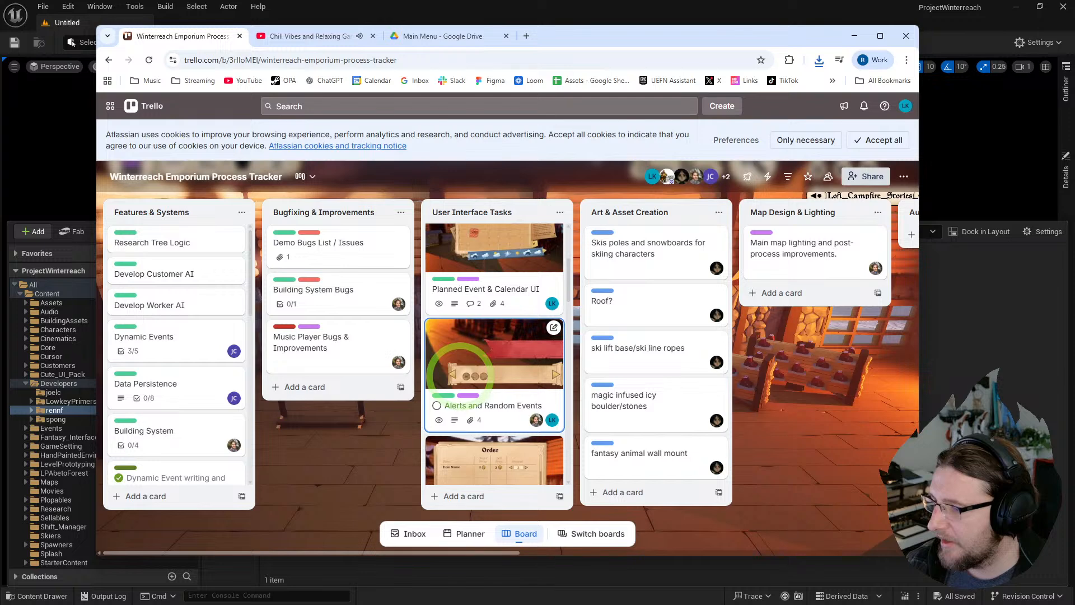
- Examine the full Orderlog.png mock-up on the Order Log UI card and return to the board
{"action": "left_click", "coordinate": [465, 383]}
{"action": "left_click", "coordinate": [521, 151]}
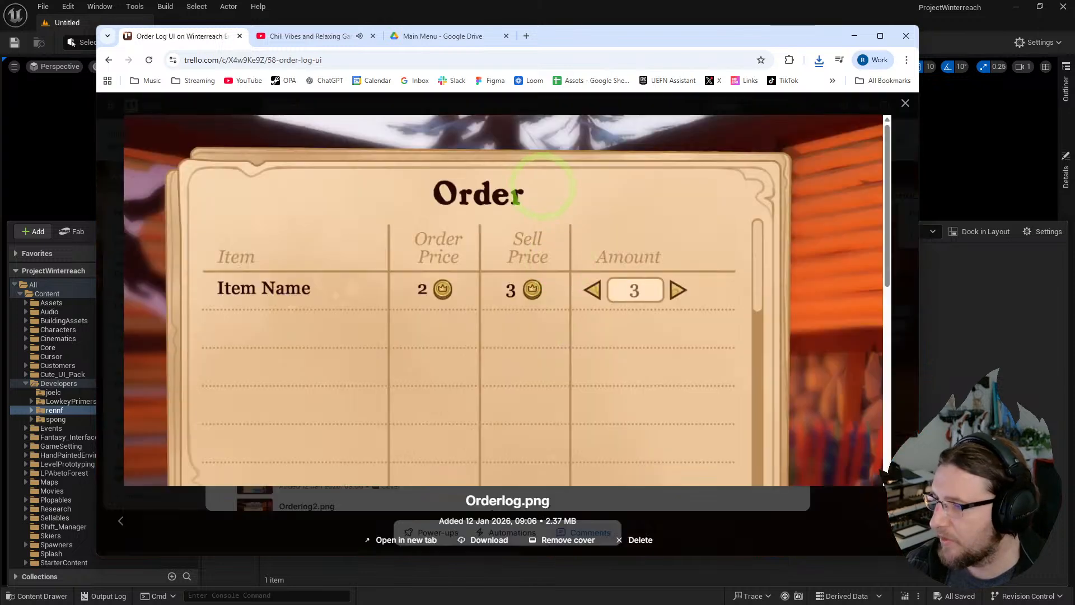
{"action": "scroll", "coordinate": [625, 417], "scroll_direction": "down", "scroll_amount": 5}
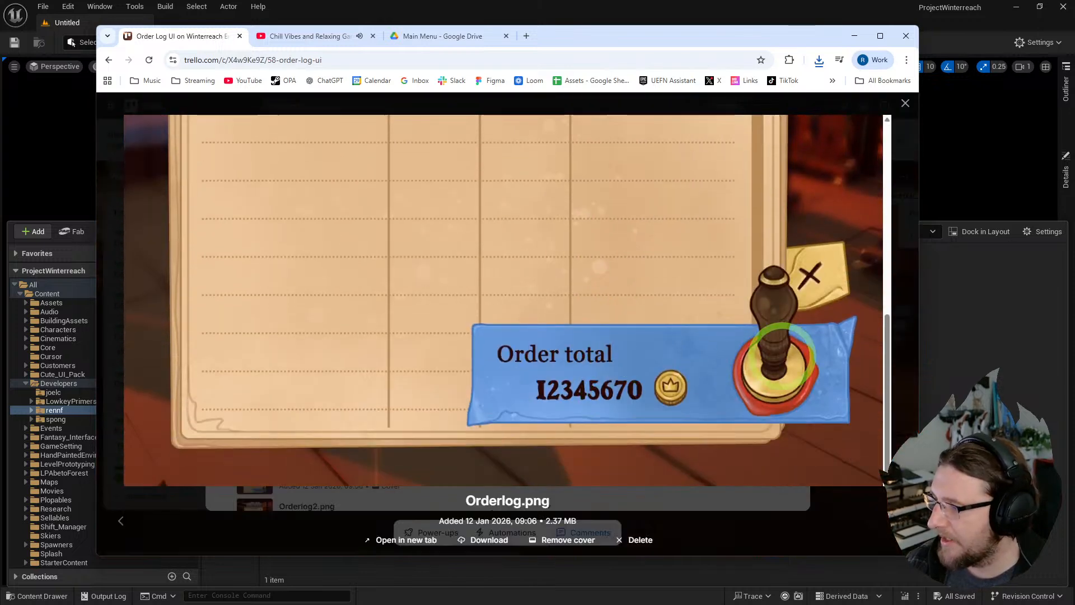
{"action": "scroll", "coordinate": [569, 316], "scroll_direction": "up", "scroll_amount": 5}
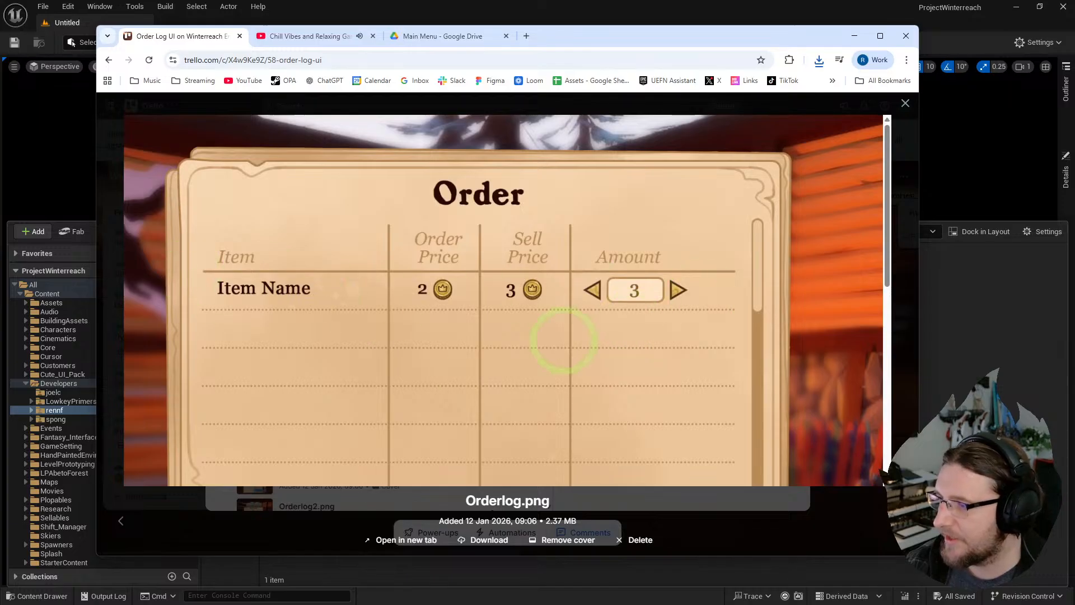
{"action": "key", "text": "Escape"}
{"action": "key", "text": "Escape"}
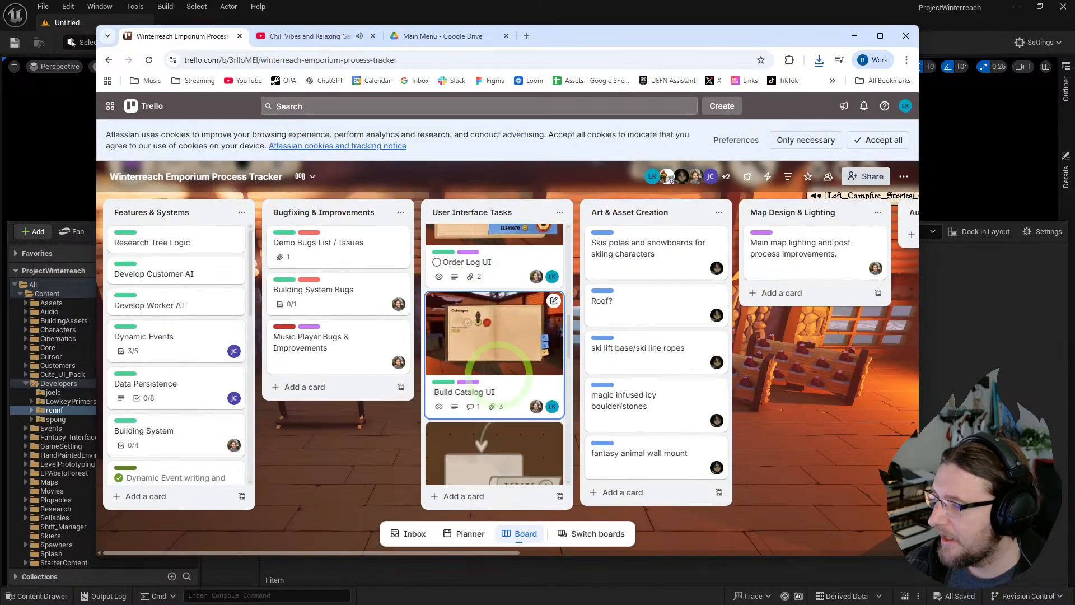
- Examine the Catalog.png mock-up on the Build Catalog UI card and return to the User Interface Tasks list
{"action": "left_click", "coordinate": [493, 339]}
{"action": "left_click", "coordinate": [568, 227]}
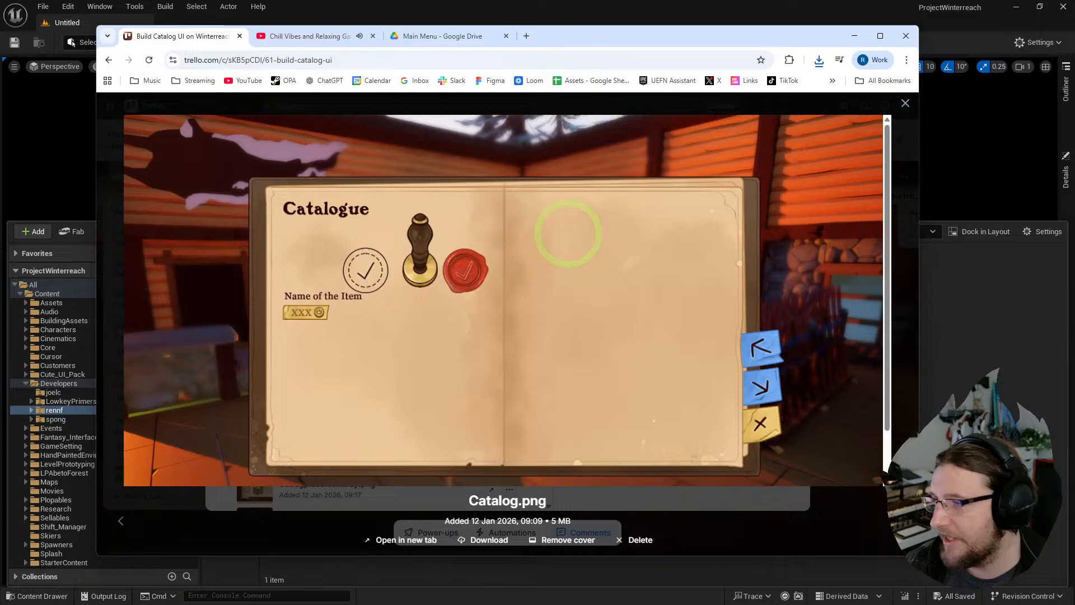
{"action": "key", "text": "Escape"}
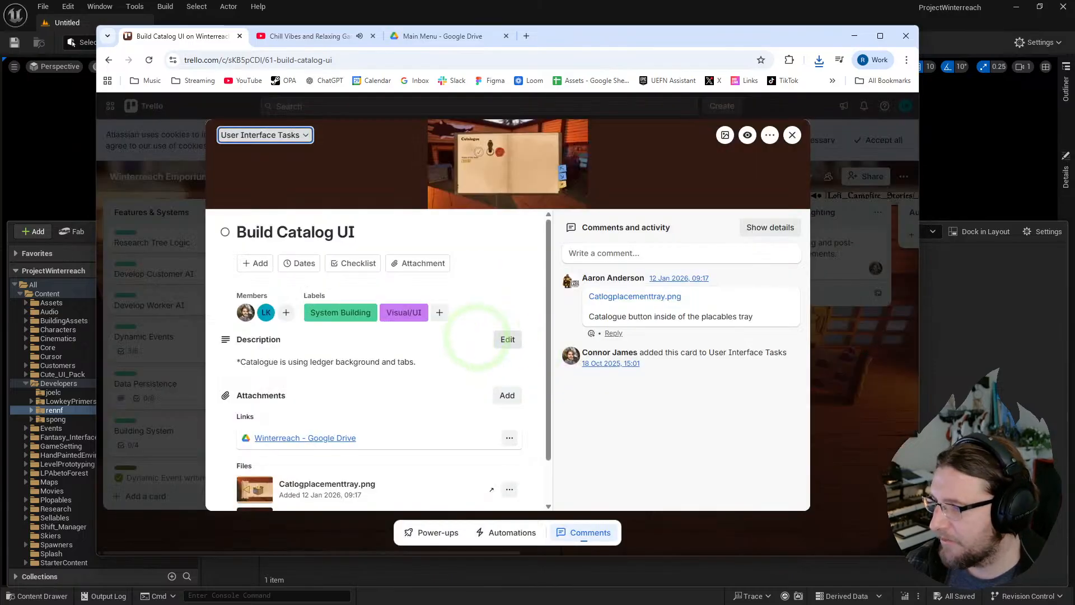
{"action": "key", "text": "Escape"}
{"action": "scroll", "coordinate": [493, 291], "scroll_direction": "down", "scroll_amount": 5}
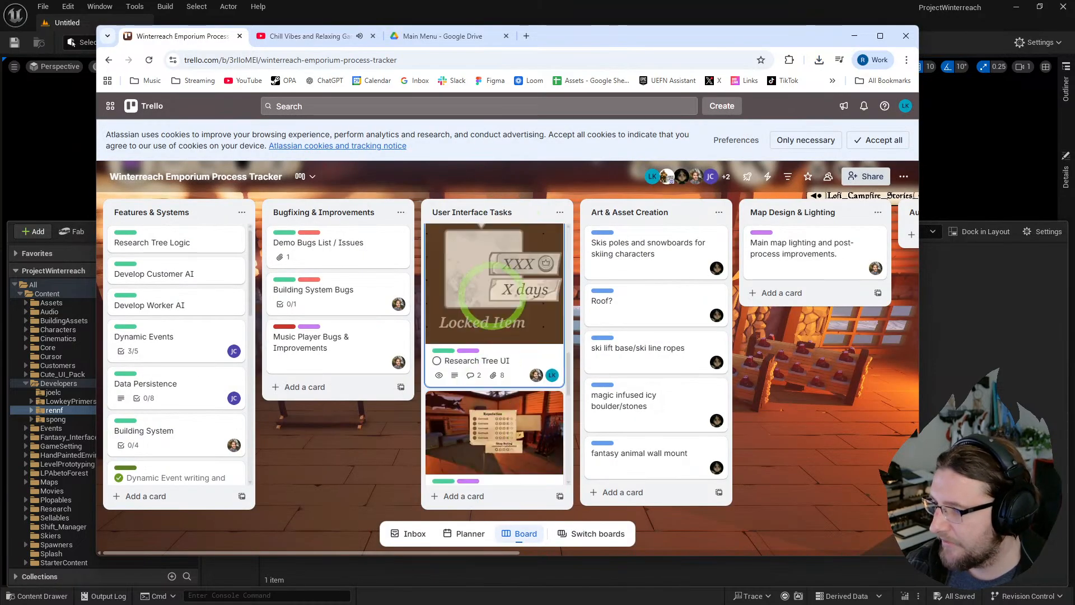
- View the reserachbench.png mock-up attached to the Research Tree UI card and return to the board
{"action": "left_click", "coordinate": [487, 297]}
{"action": "scroll", "coordinate": [487, 296], "scroll_direction": "down", "scroll_amount": 5}
{"action": "left_click", "coordinate": [368, 340]}
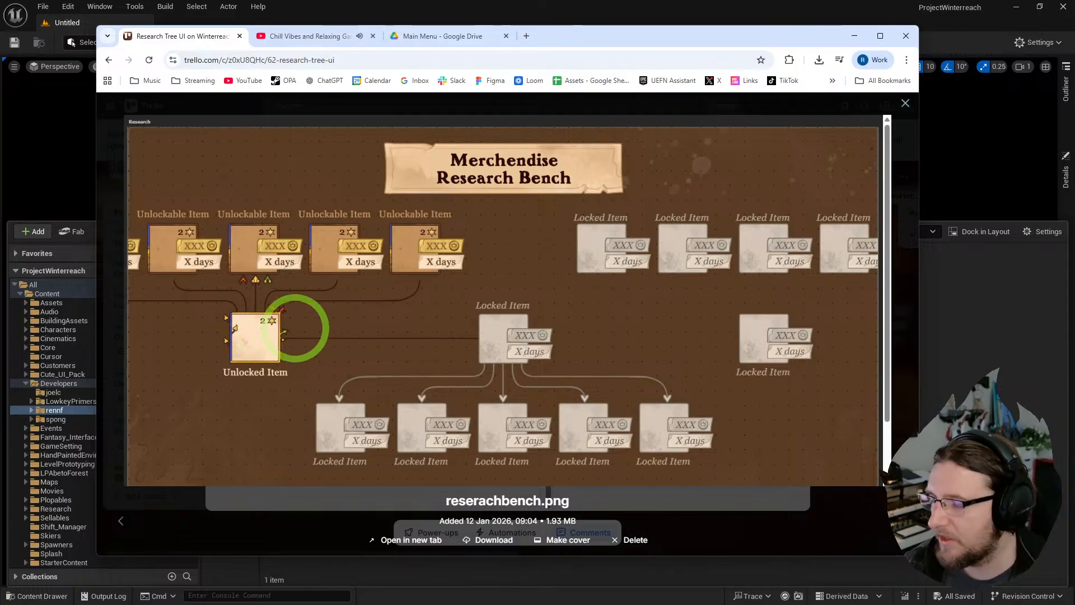
{"action": "key", "text": "Escape"}
{"action": "key", "text": "Escape"}
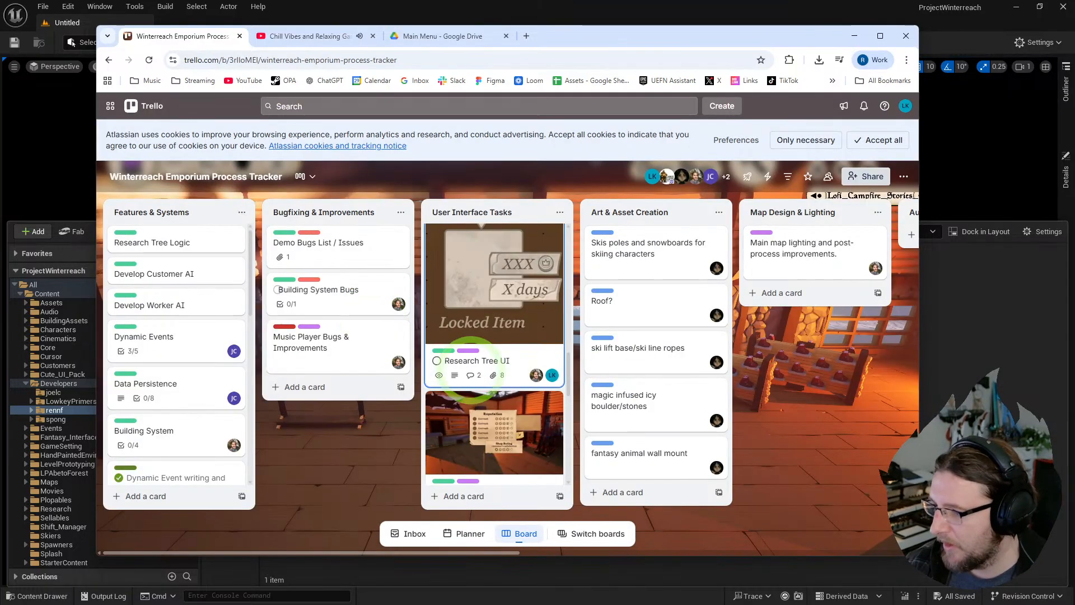
- View the REpStaff.png cover mock-up on the Staff Manager card and return to the board
{"action": "scroll", "coordinate": [498, 334], "scroll_direction": "down", "scroll_amount": 1}
{"action": "left_click", "coordinate": [497, 408]}
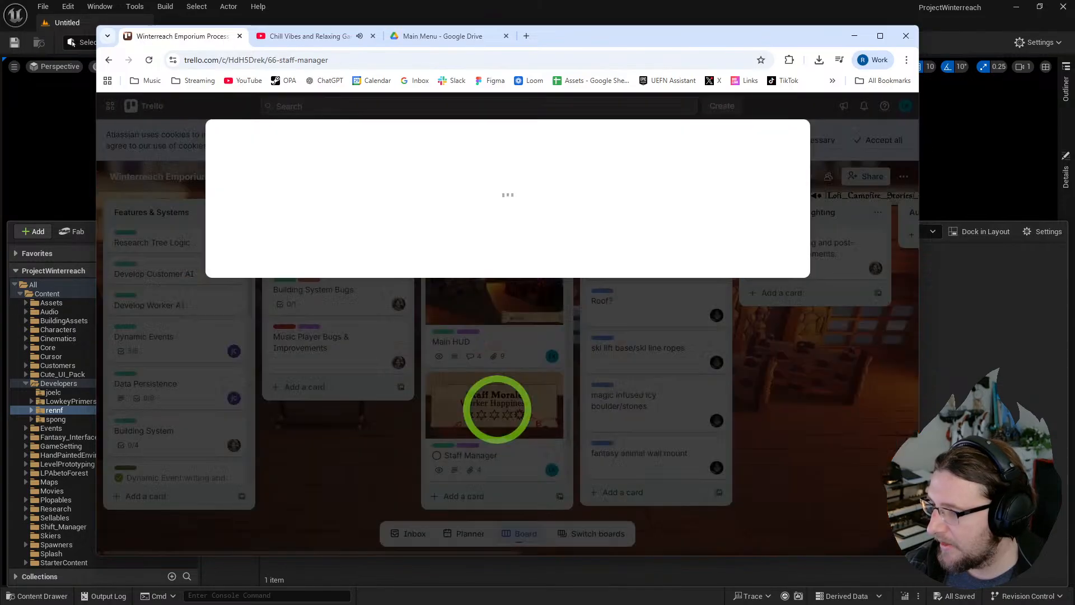
{"action": "left_click", "coordinate": [502, 183]}
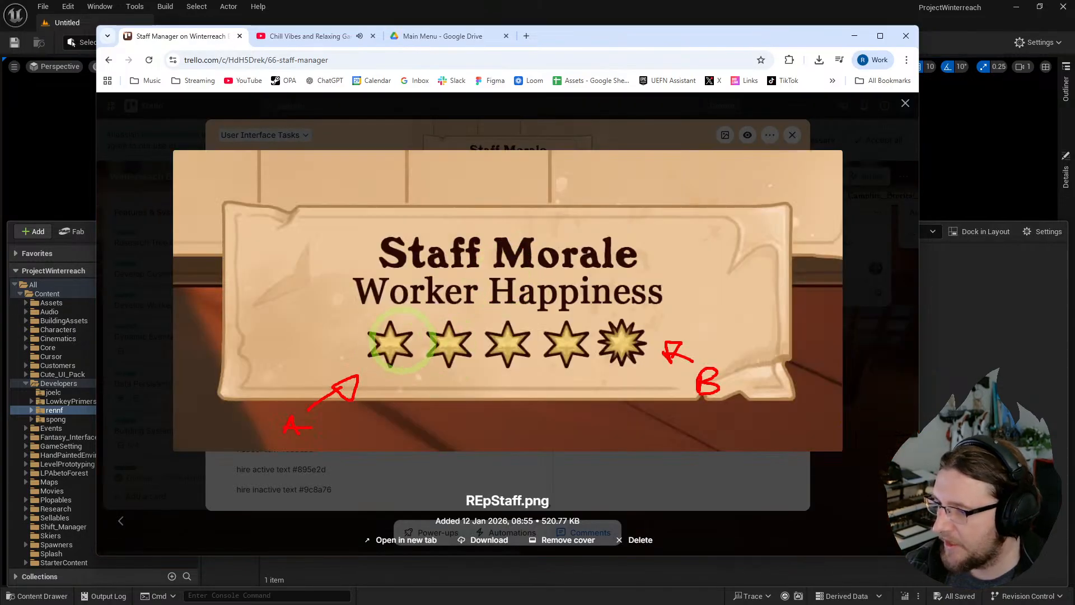
{"action": "key", "text": "Escape"}
{"action": "key", "text": "Escape"}
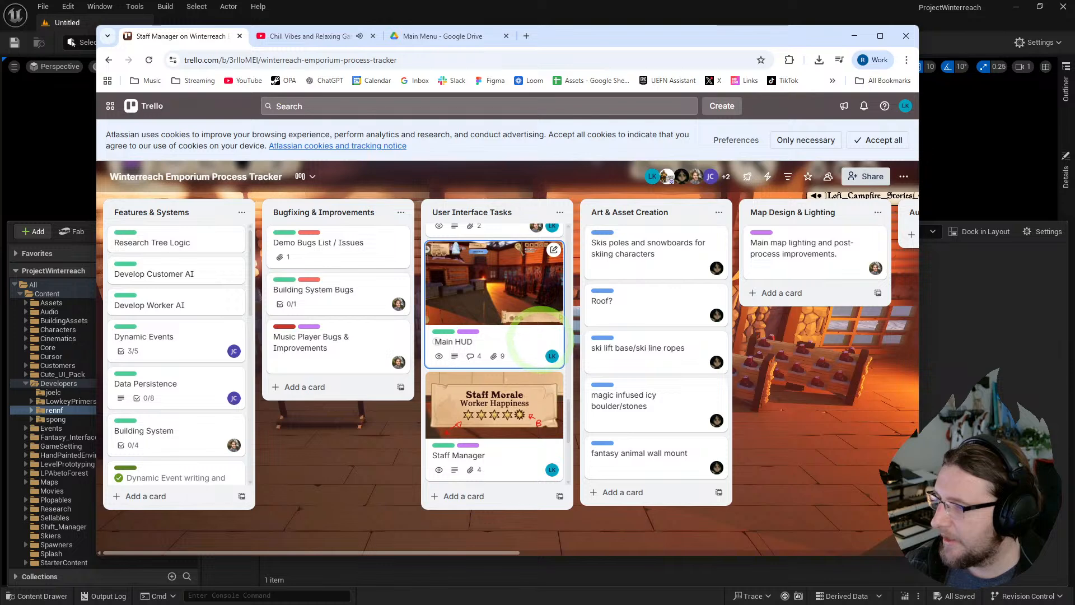
- Examine the HireStaff.png and staff.png attachments on the Staff Manager card and return to the board
{"action": "scroll", "coordinate": [488, 349], "scroll_direction": "up", "scroll_amount": 2}
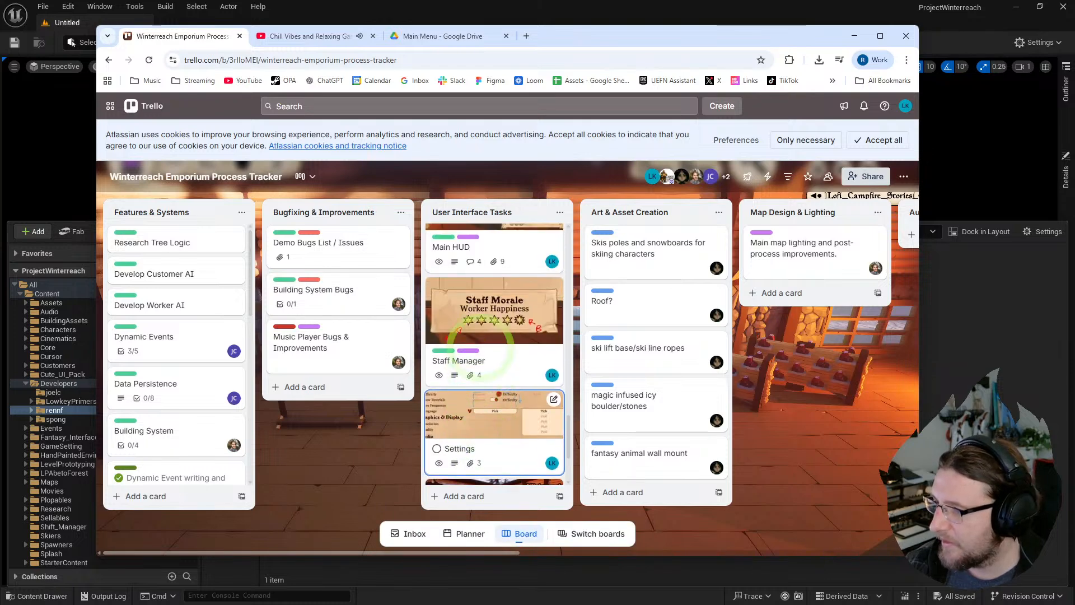
{"action": "left_click", "coordinate": [486, 350]}
{"action": "scroll", "coordinate": [425, 302], "scroll_direction": "down", "scroll_amount": 5}
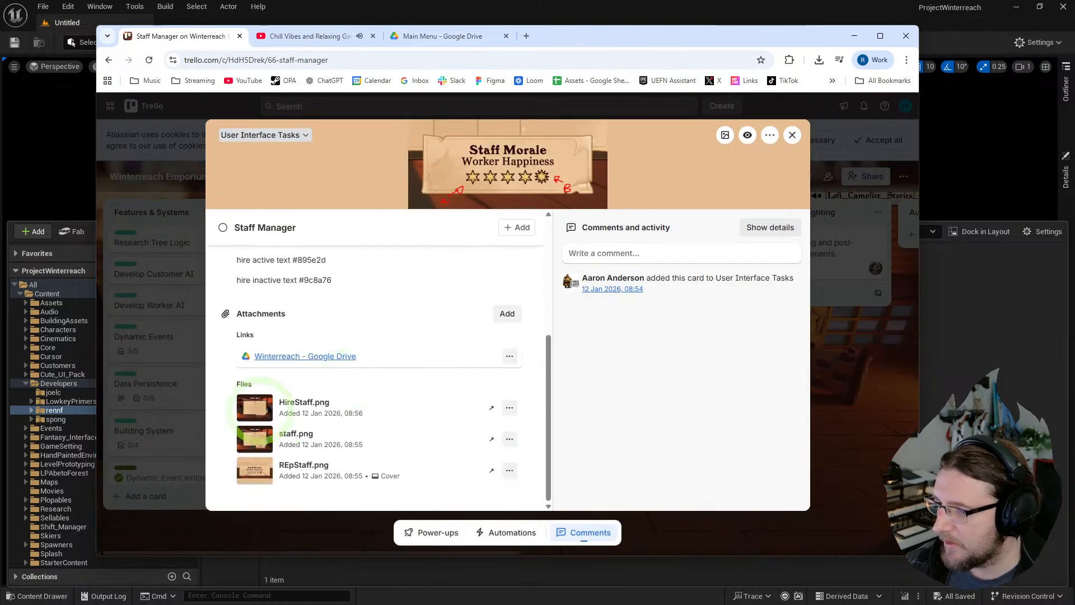
{"action": "left_click", "coordinate": [274, 403]}
{"action": "key", "text": "Escape"}
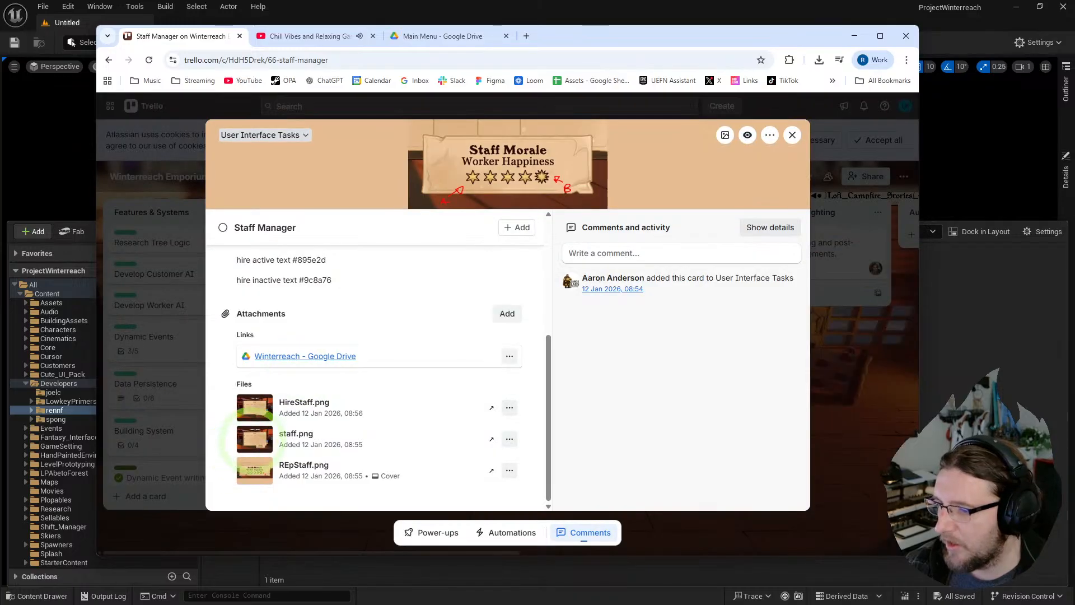
{"action": "left_click", "coordinate": [251, 439]}
{"action": "key", "text": "Escape"}
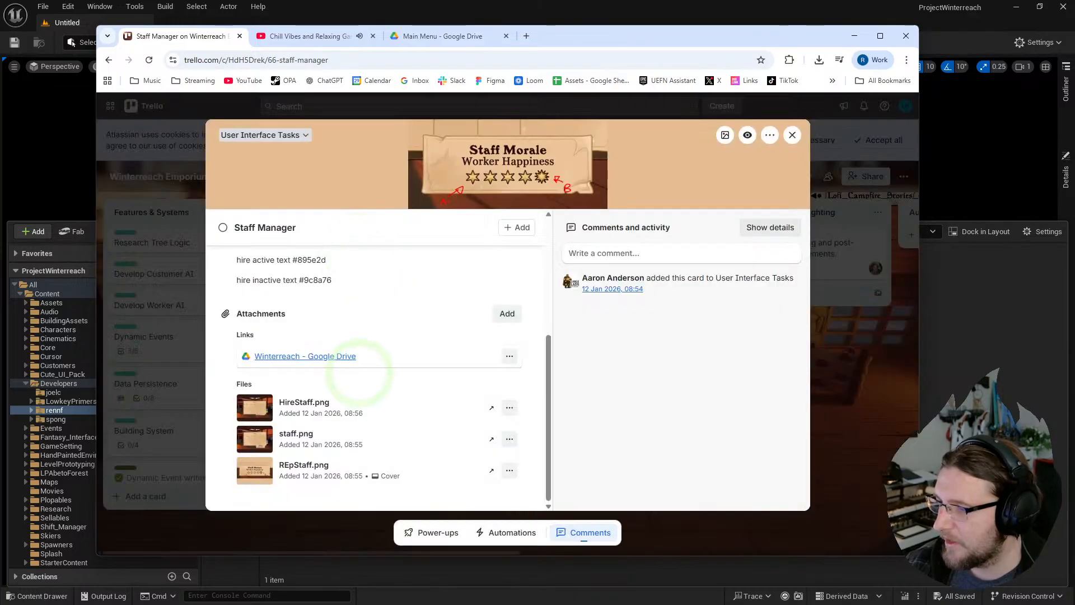
{"action": "key", "text": "Escape"}
- Check the Settings card, close it, and skim the rest of the User Interface Tasks list
{"action": "scroll", "coordinate": [487, 313], "scroll_direction": "down", "scroll_amount": 2}
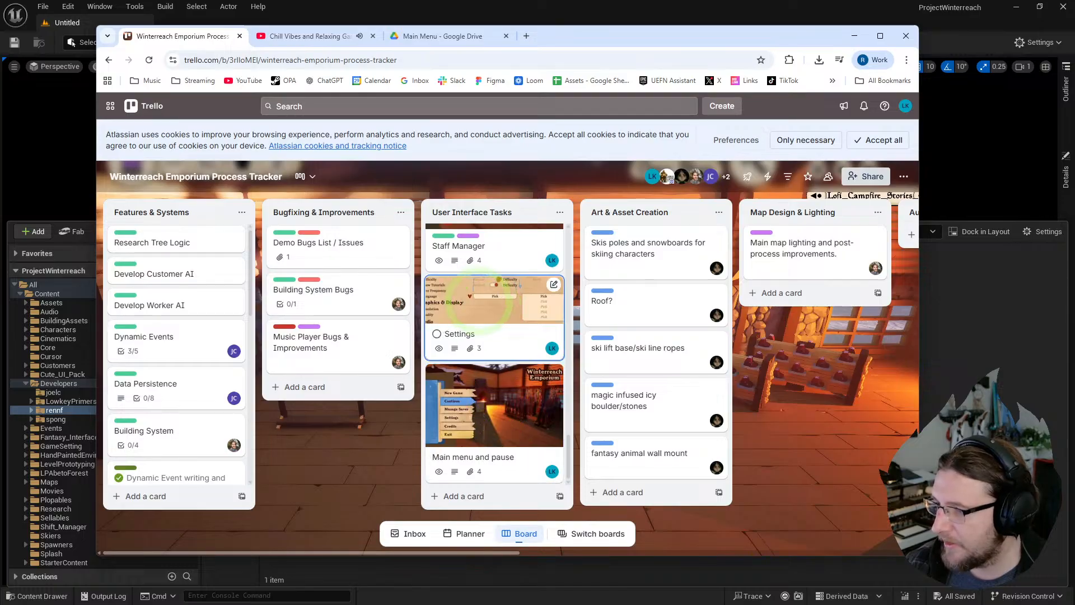
{"action": "left_click", "coordinate": [482, 308]}
{"action": "key", "text": "Escape"}
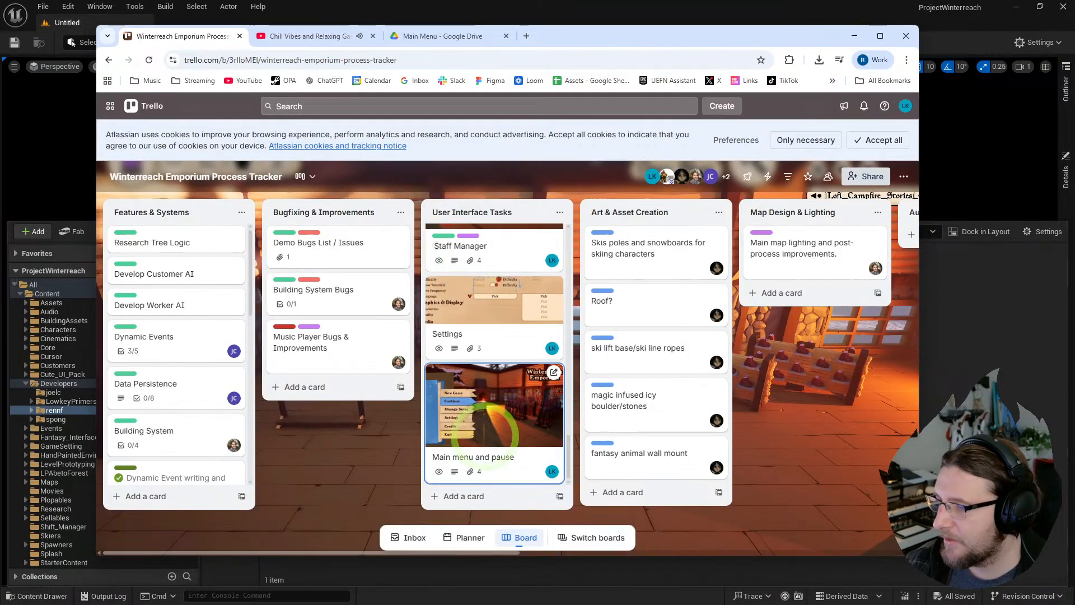
{"action": "scroll", "coordinate": [470, 398], "scroll_direction": "down", "scroll_amount": 3}
{"action": "scroll", "coordinate": [481, 417], "scroll_direction": "down", "scroll_amount": 10}
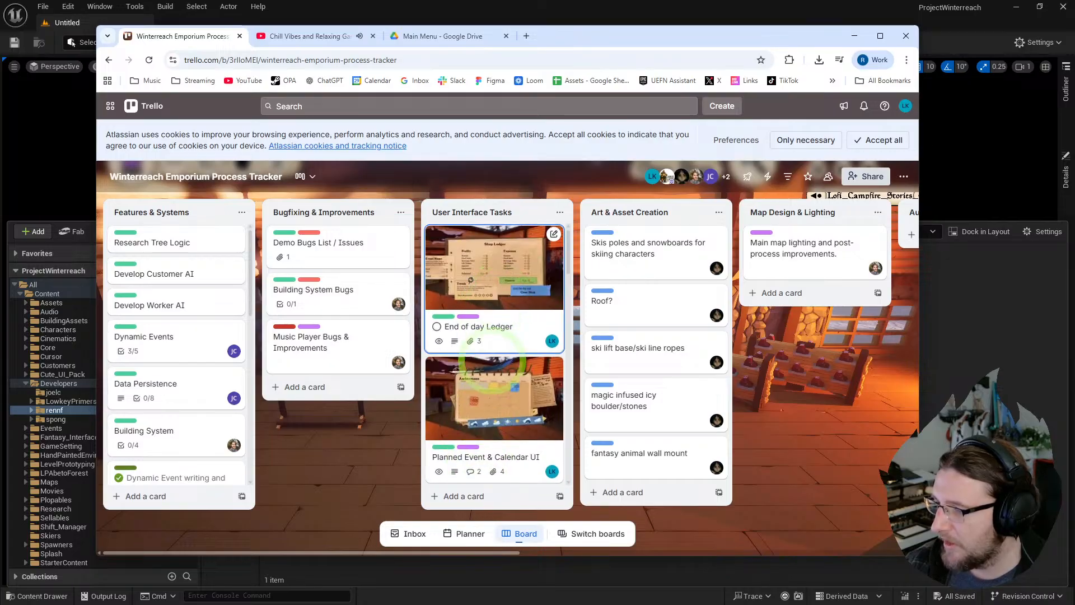
- Open the mainmenu.png mock-up from the Main menu and pause card and move the browser window off the Unreal editor
{"action": "scroll", "coordinate": [492, 367], "scroll_direction": "down", "scroll_amount": 5}
{"action": "left_click", "coordinate": [495, 410]}
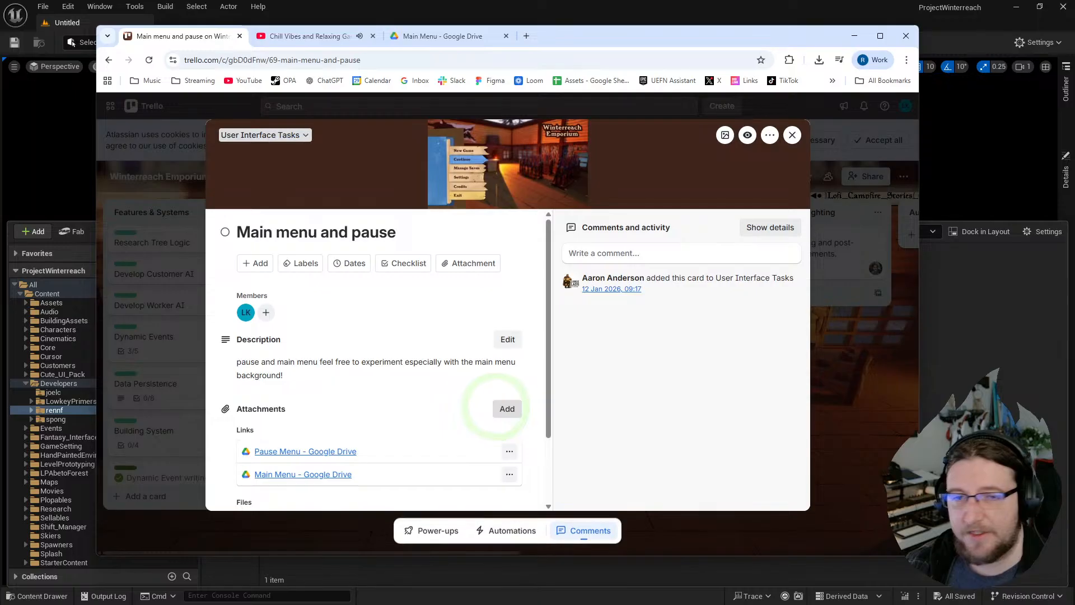
{"action": "left_click", "coordinate": [560, 152]}
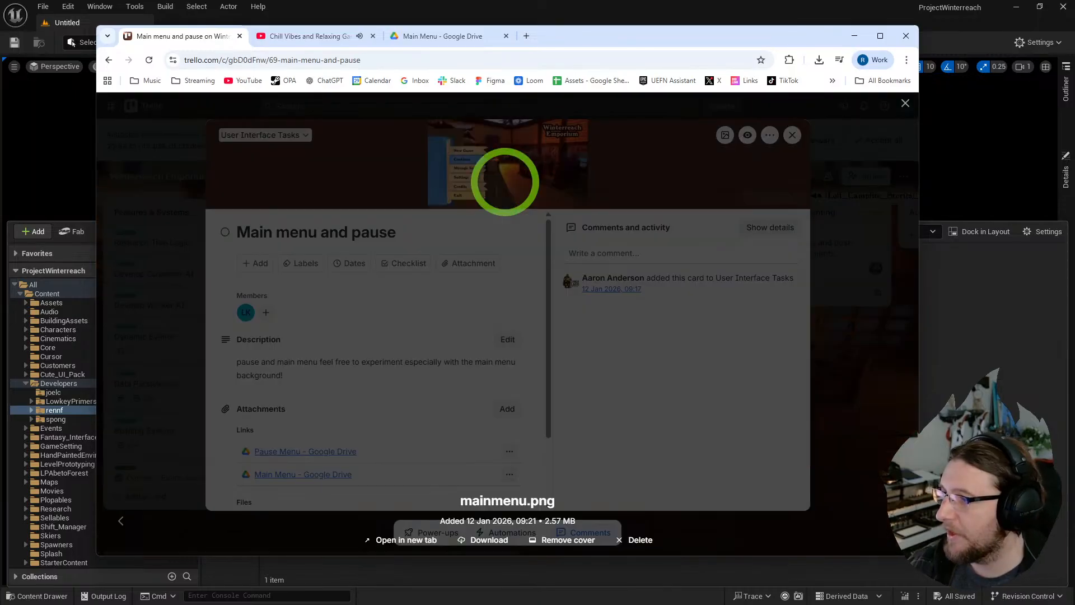
{"action": "scroll", "coordinate": [392, 235], "scroll_direction": "down", "scroll_amount": 2}
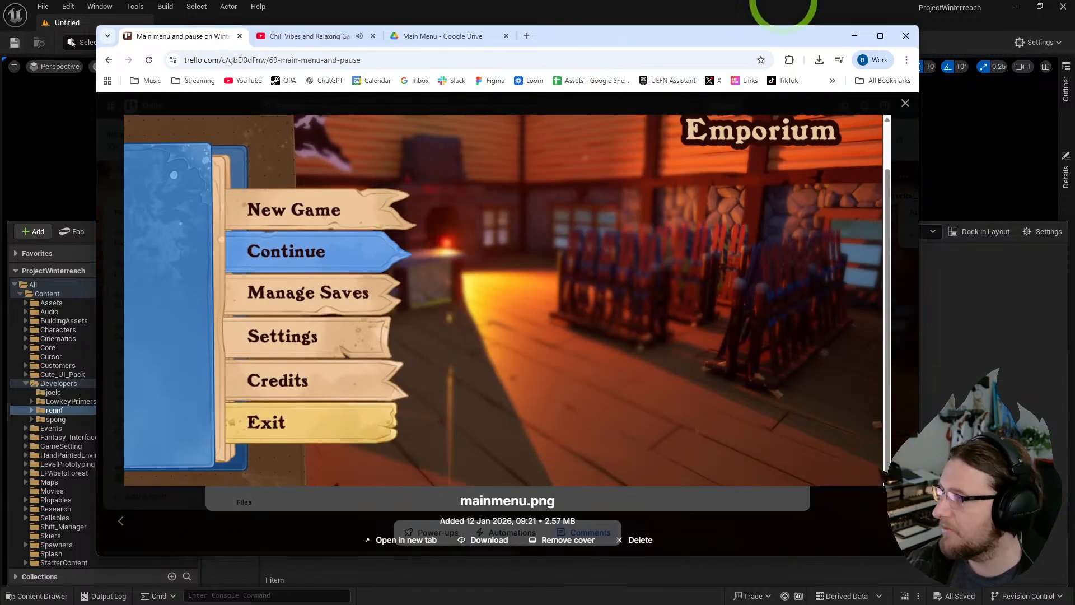
{"action": "left_click_drag", "start_coordinate": [787, 40], "coordinate": [0, 130]}
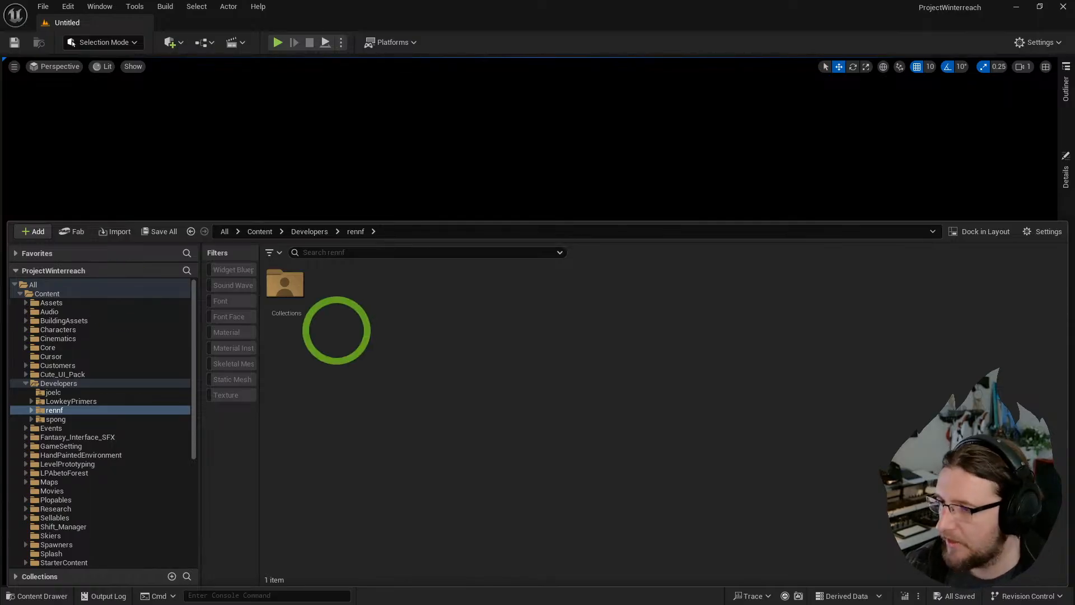
- Create an Actor Blueprint named BP_CreateWidget in the rennf developer folder and open it
{"action": "right_click", "coordinate": [338, 314]}
{"action": "left_click", "coordinate": [425, 243]}
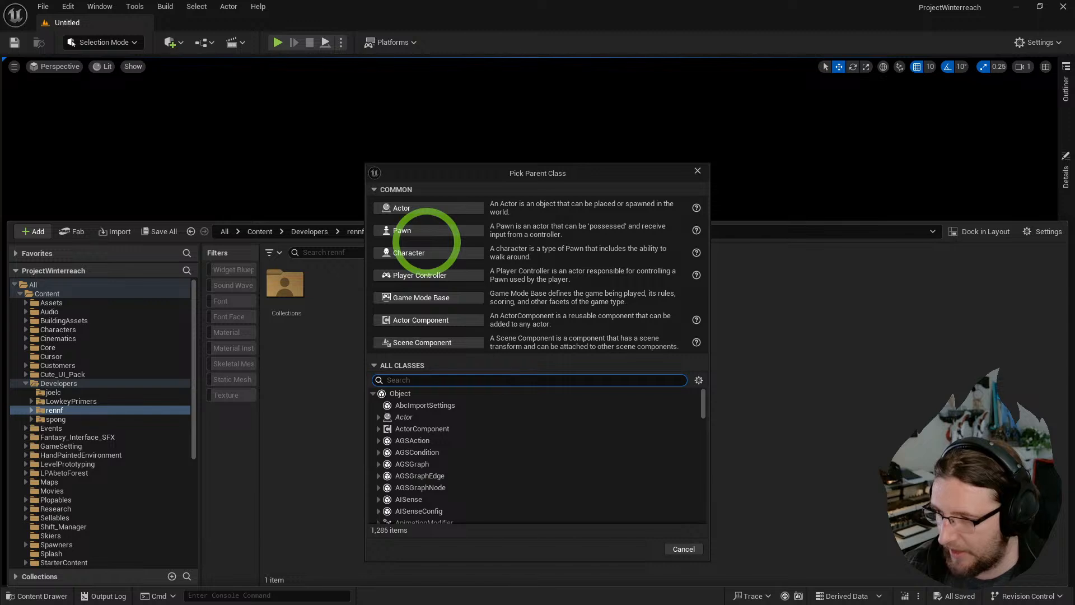
{"action": "left_click", "coordinate": [409, 210]}
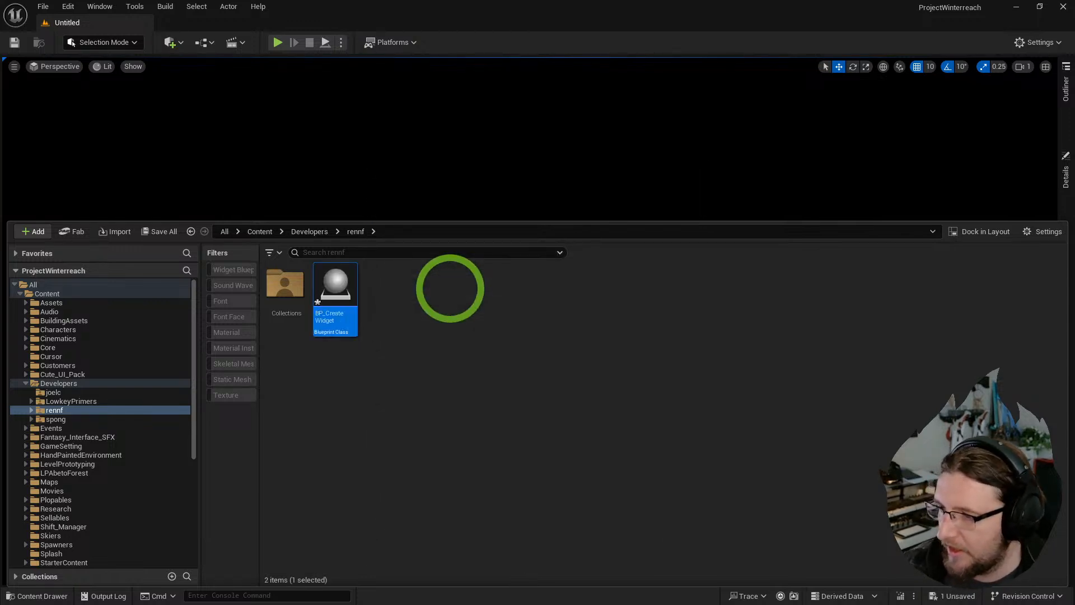
{"action": "double_click", "coordinate": [331, 286]}
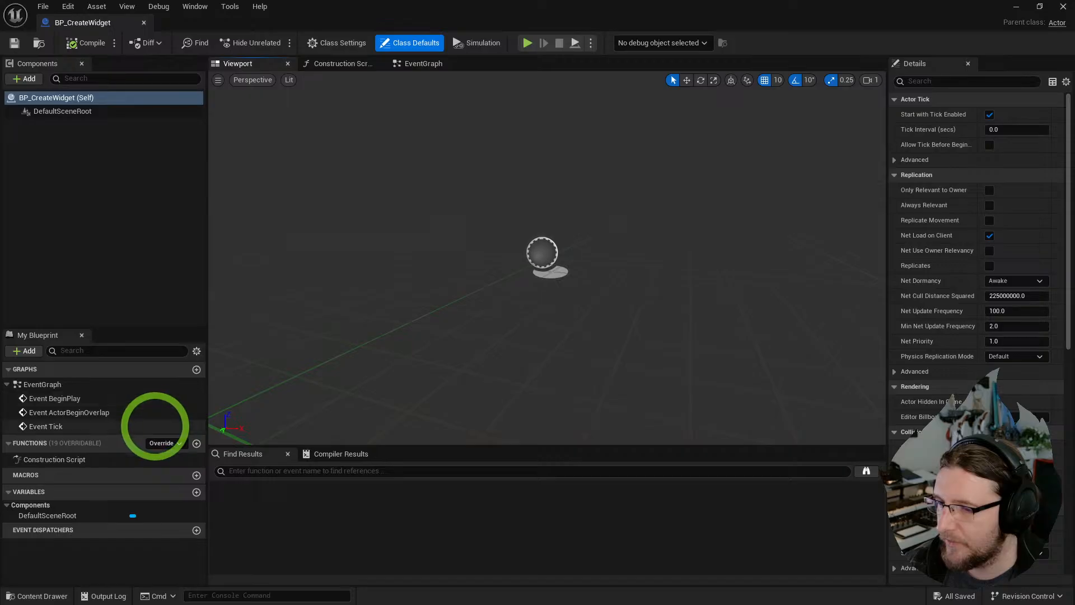
- In the event graph, delete the ActorBeginOverlap and Tick events and add a Create Widget node executed from Event BeginPlay
{"action": "left_click", "coordinate": [405, 65]}
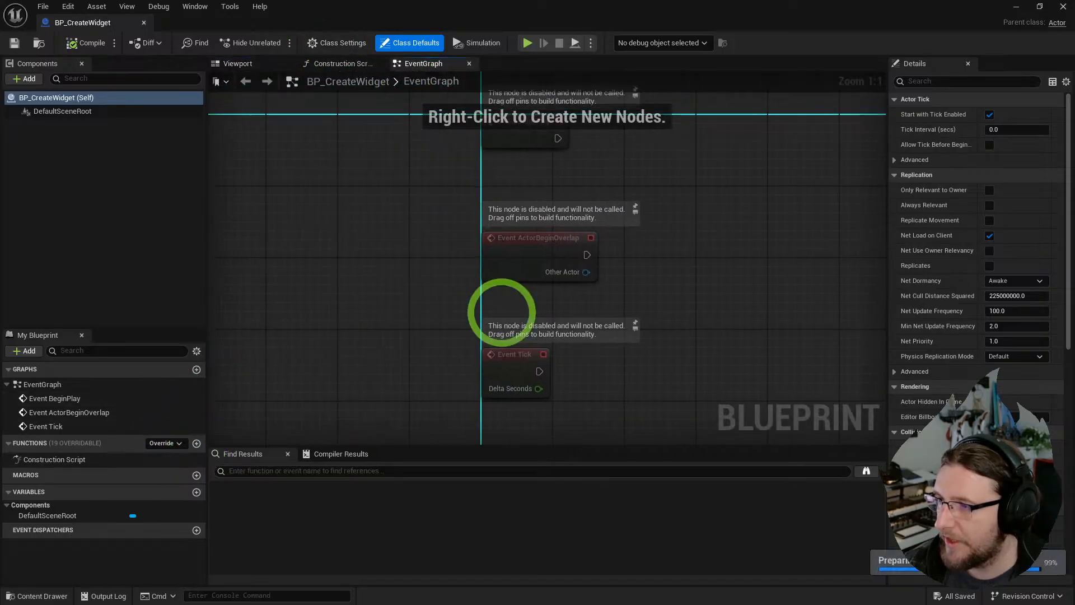
{"action": "left_click_drag", "start_coordinate": [564, 423], "coordinate": [449, 300]}
{"action": "key", "text": "Delete"}
{"action": "left_click_drag", "start_coordinate": [501, 187], "coordinate": [631, 173]}
{"action": "type", "text": "create widget"}
{"action": "key", "text": "Return"}
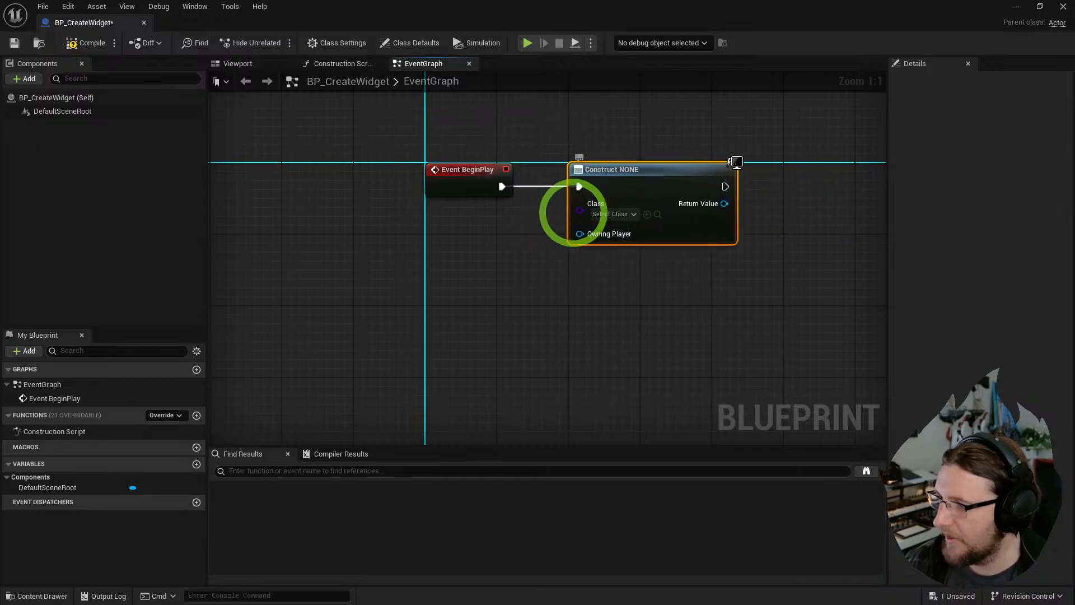
- Promote the Create Widget node's Class input to an instance-editable variable and place its node below Event BeginPlay
{"action": "right_click", "coordinate": [573, 214]}
{"action": "right_click", "coordinate": [579, 212]}
{"action": "left_click", "coordinate": [621, 249]}
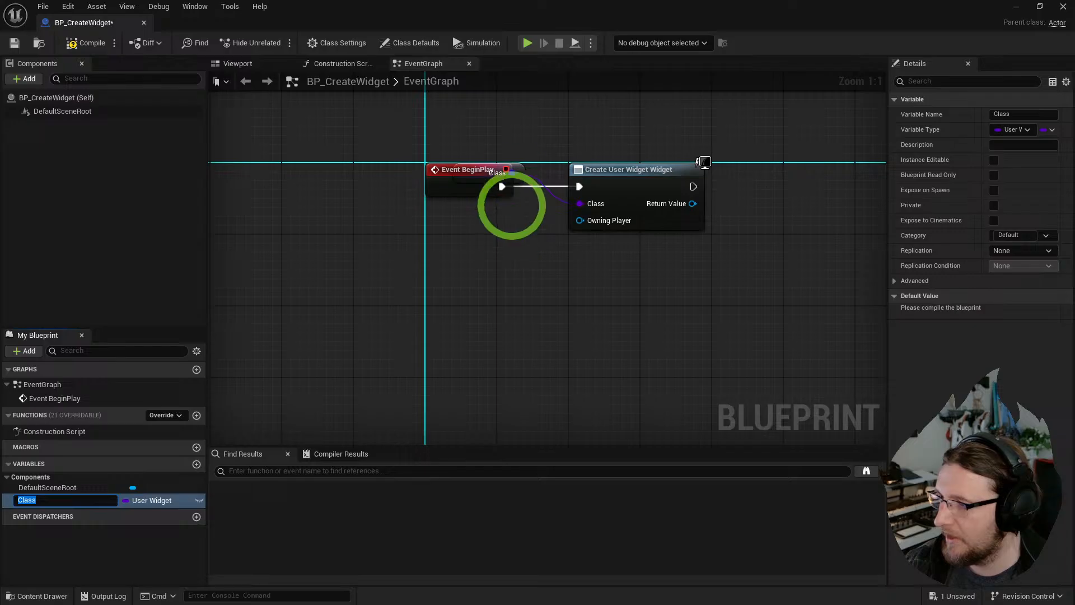
{"action": "left_click_drag", "start_coordinate": [518, 178], "coordinate": [510, 240]}
{"action": "left_click", "coordinate": [199, 501]}
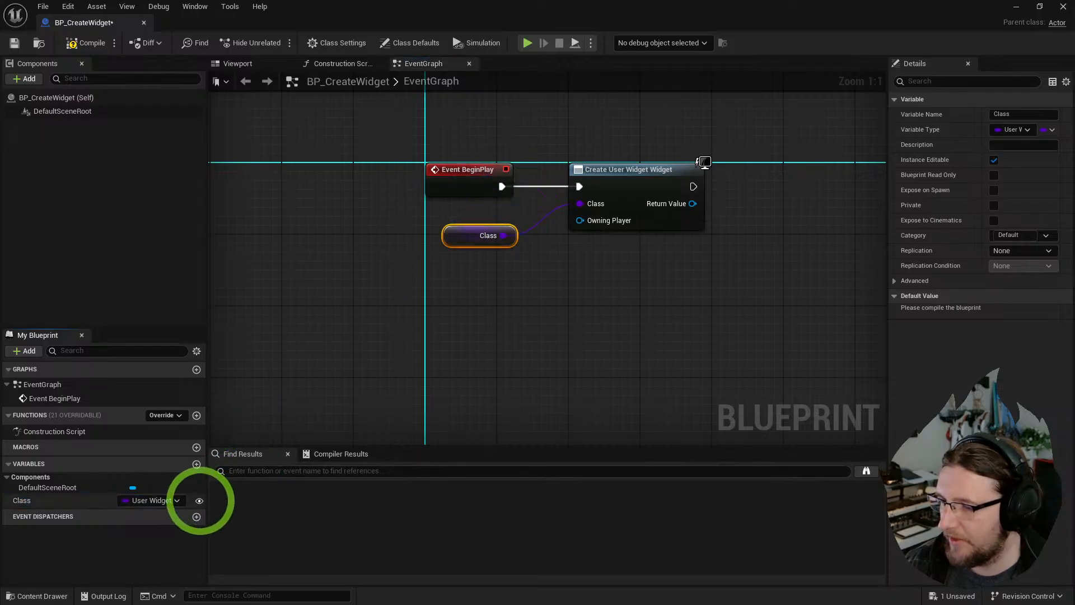
- Add an Add to Viewport node targeting the created widget's return value
{"action": "right_click_drag", "start_coordinate": [624, 315], "coordinate": [409, 334]}
{"action": "left_click_drag", "start_coordinate": [478, 222], "coordinate": [497, 225]}
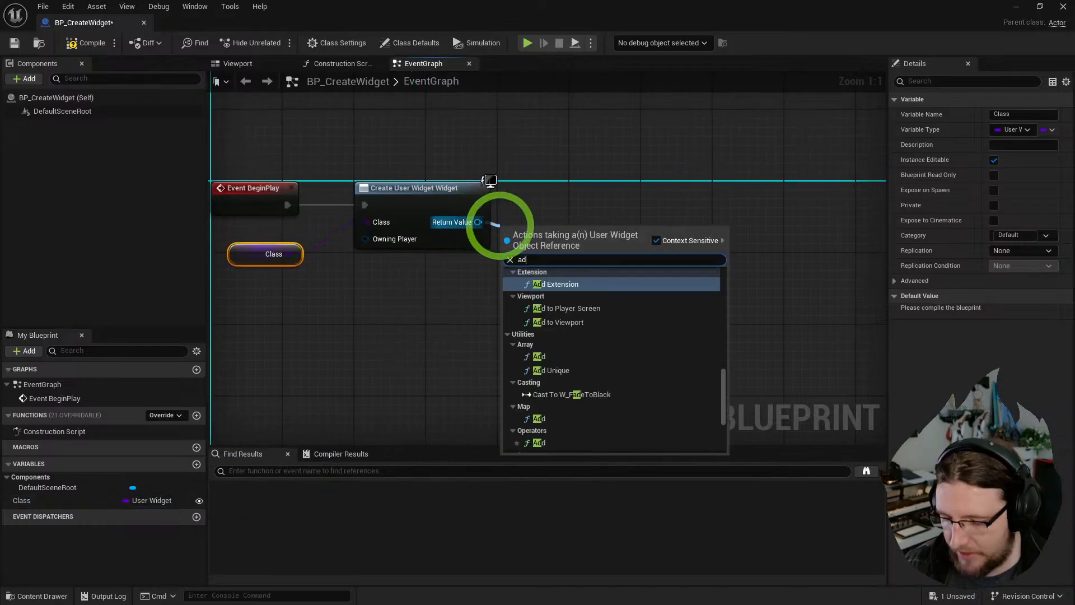
{"action": "type", "text": "add v"}
{"action": "key", "text": "Return"}
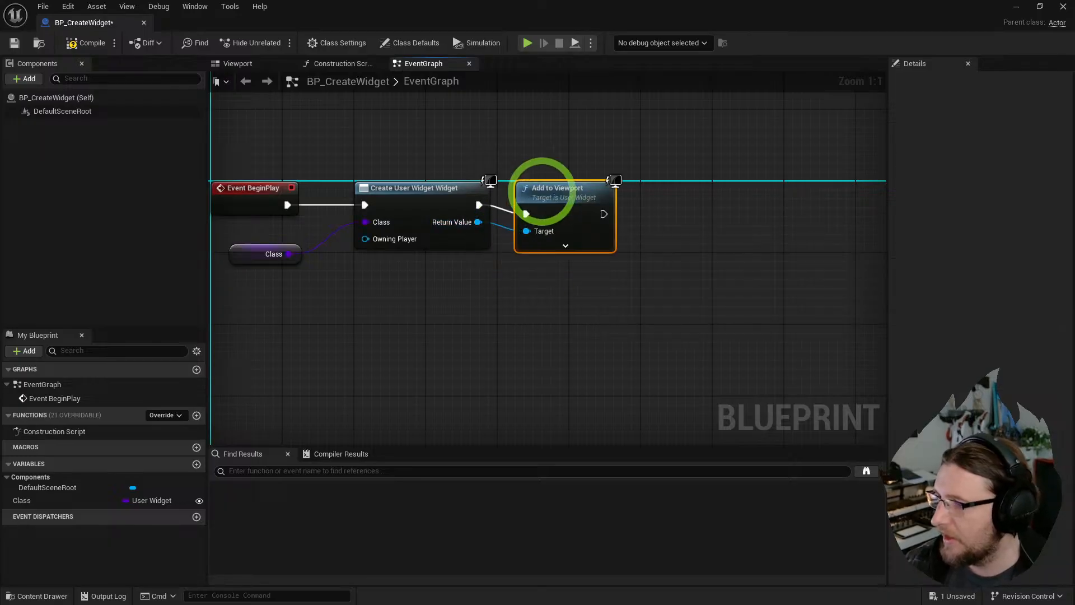
- Add a Get Player Controller node with Set Show Mouse Cursor enabled, and execute it after Add to Viewport
{"action": "left_click_drag", "start_coordinate": [593, 204], "coordinate": [516, 301]}
{"action": "type", "text": "get"}
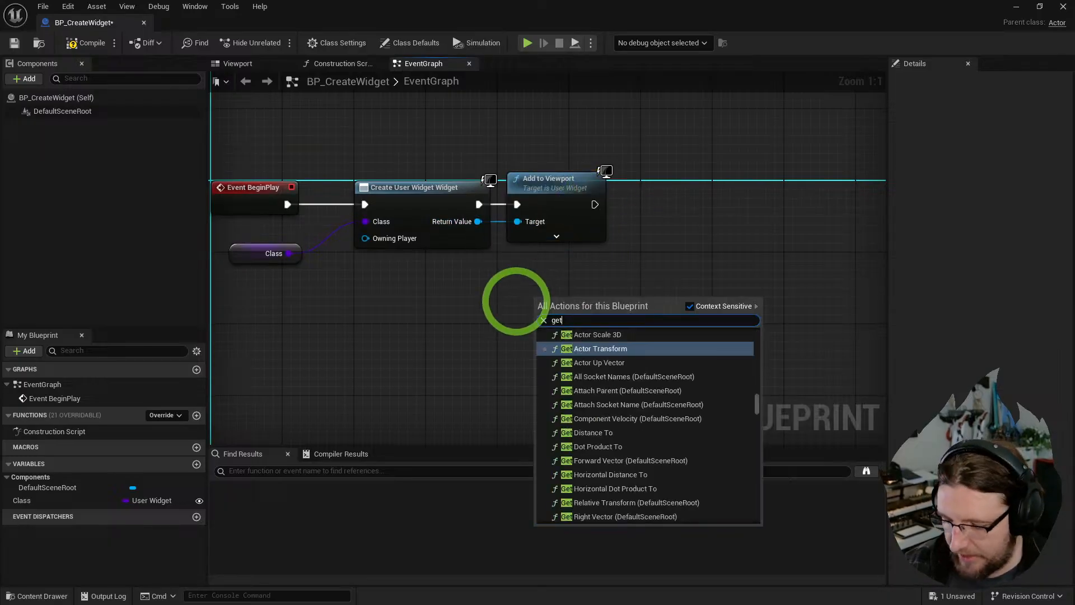
{"action": "type", "text": " player con"}
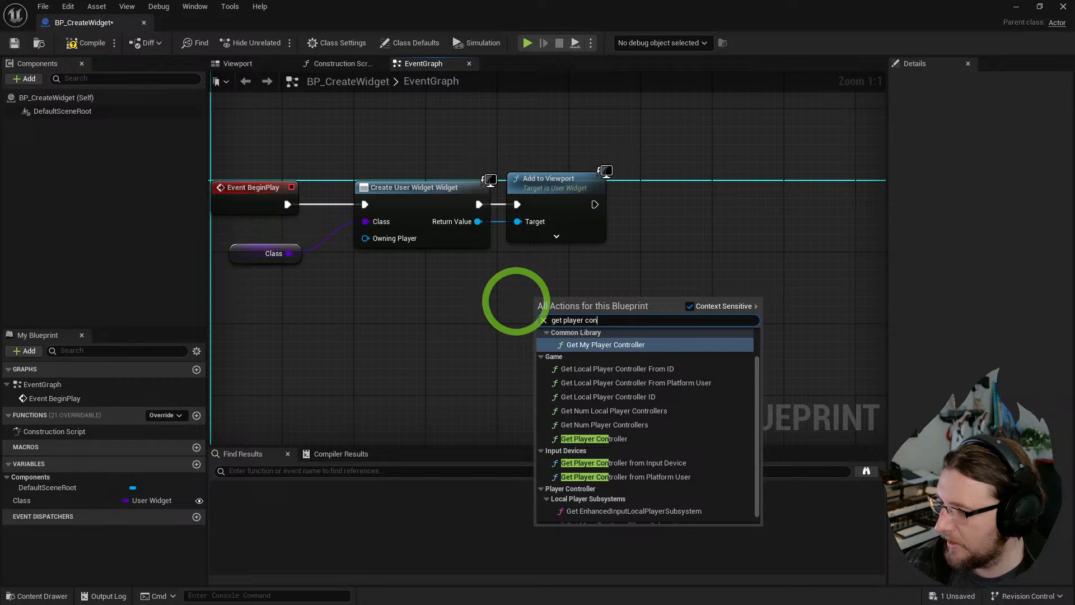
{"action": "left_click", "coordinate": [594, 438]}
{"action": "left_click_drag", "start_coordinate": [662, 320], "coordinate": [680, 320]}
{"action": "type", "text": "show mouse"}
{"action": "key", "text": "Return"}
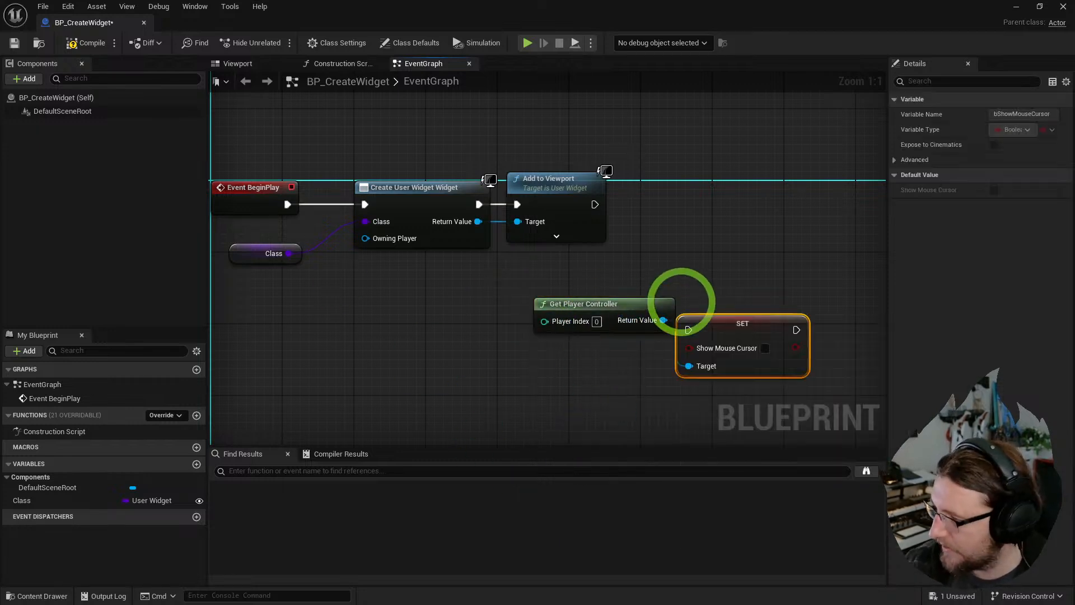
{"action": "left_click_drag", "start_coordinate": [755, 335], "coordinate": [782, 237]}
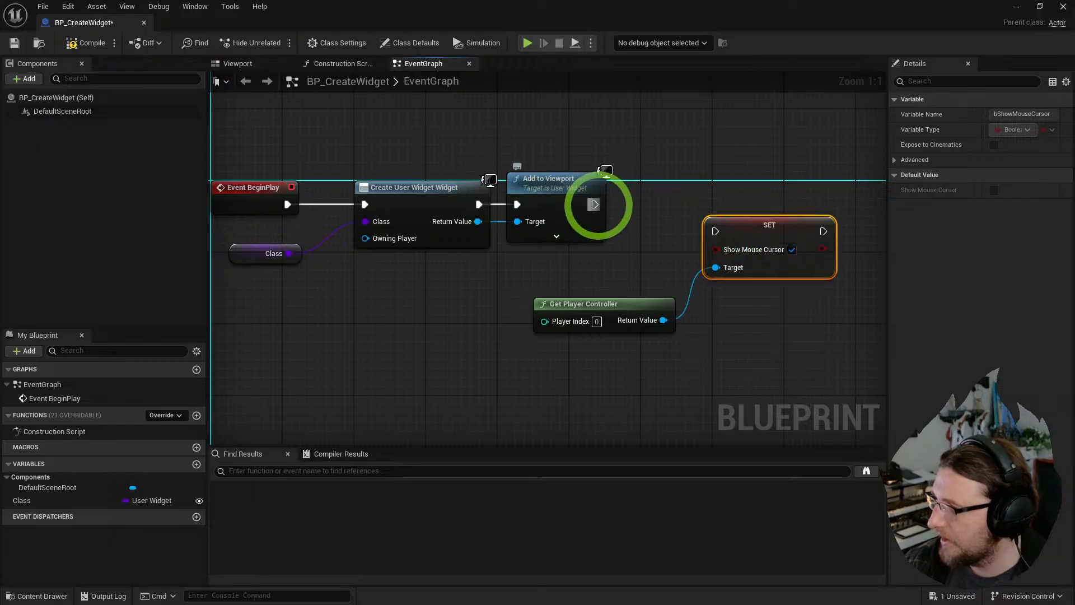
{"action": "left_click_drag", "start_coordinate": [594, 204], "coordinate": [717, 230]}
- Chain a Set Input Mode UI Only node using the player controller and focusing the created widget, and compile and save the Blueprint
{"action": "right_click_drag", "start_coordinate": [662, 317], "coordinate": [491, 267]}
{"action": "left_click_drag", "start_coordinate": [492, 295], "coordinate": [707, 229]}
{"action": "type", "text": "set game"}
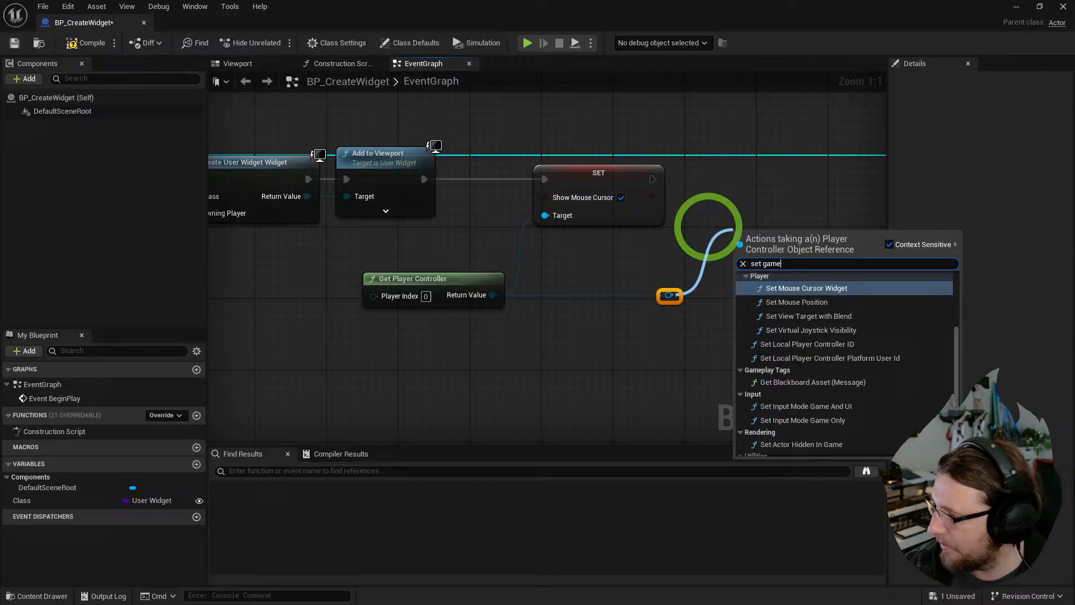
{"action": "type", "text": " onlui onl"}
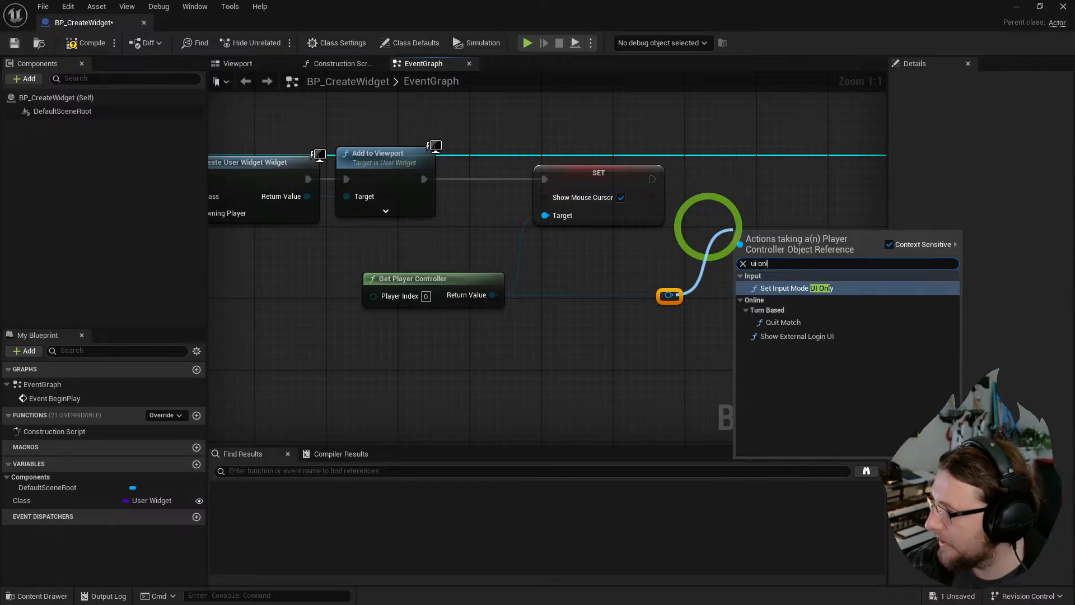
{"action": "key", "text": "Return"}
{"action": "left_click_drag", "start_coordinate": [652, 179], "coordinate": [750, 161]}
{"action": "left_click_drag", "start_coordinate": [732, 219], "coordinate": [307, 197]}
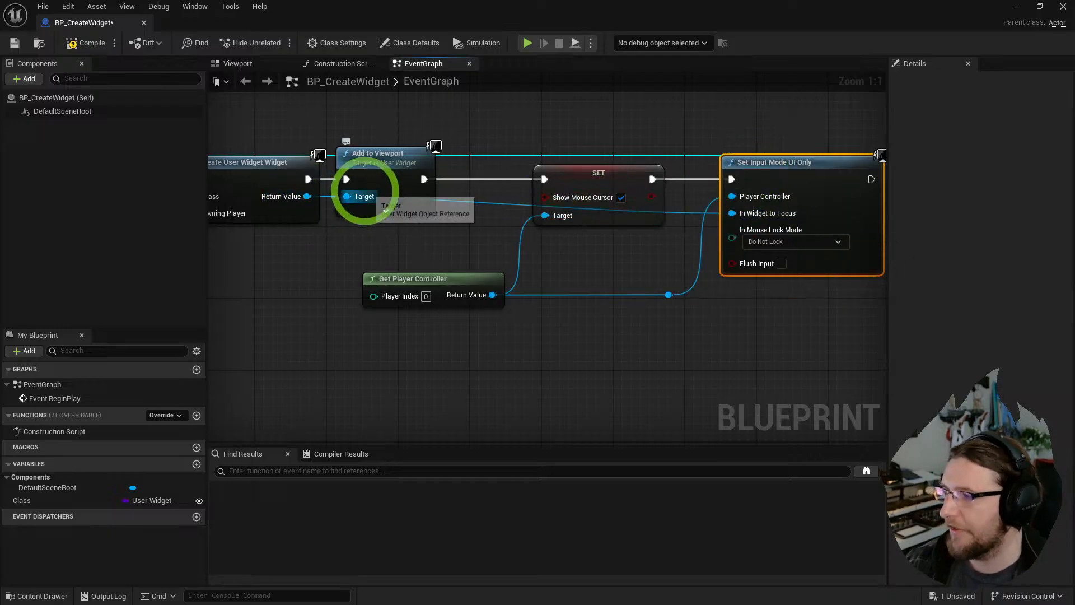
{"action": "left_click", "coordinate": [73, 44]}
{"action": "left_click", "coordinate": [15, 44]}
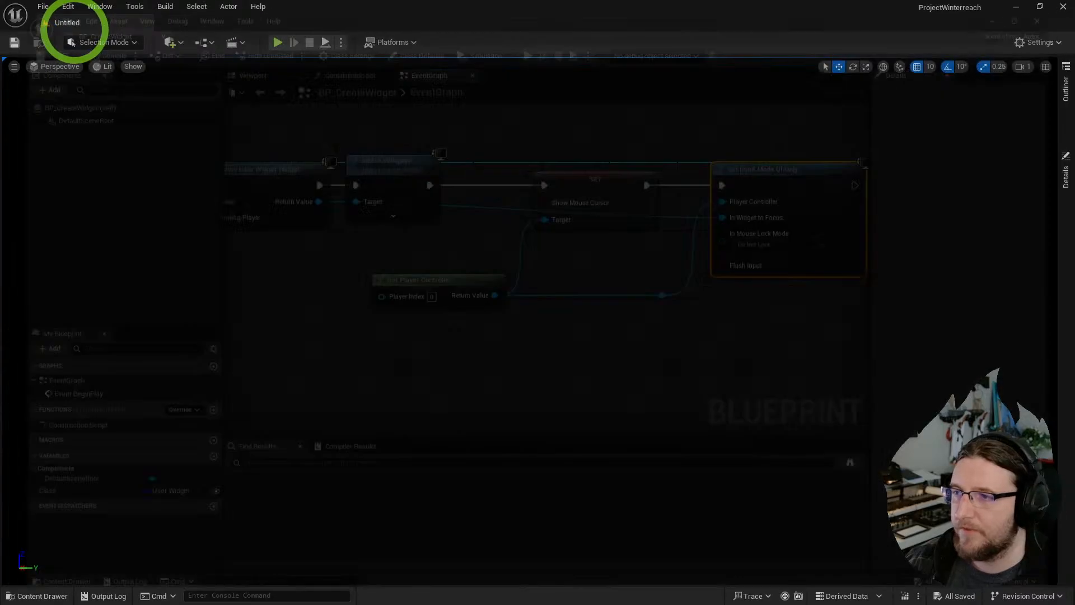
- Place the BP_CreateWidget Blueprint in the level and save the level as TestUI in the Developers/rennf folder
{"action": "key", "text": "ctrl+space"}
{"action": "left_click_drag", "start_coordinate": [348, 288], "coordinate": [498, 249]}
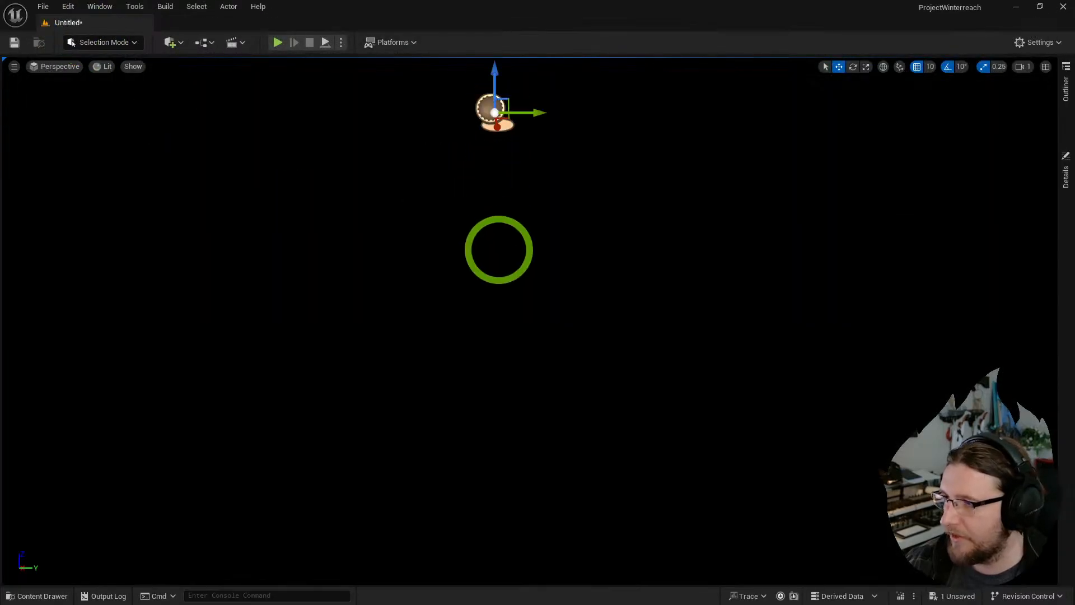
{"action": "left_click", "coordinate": [15, 43]}
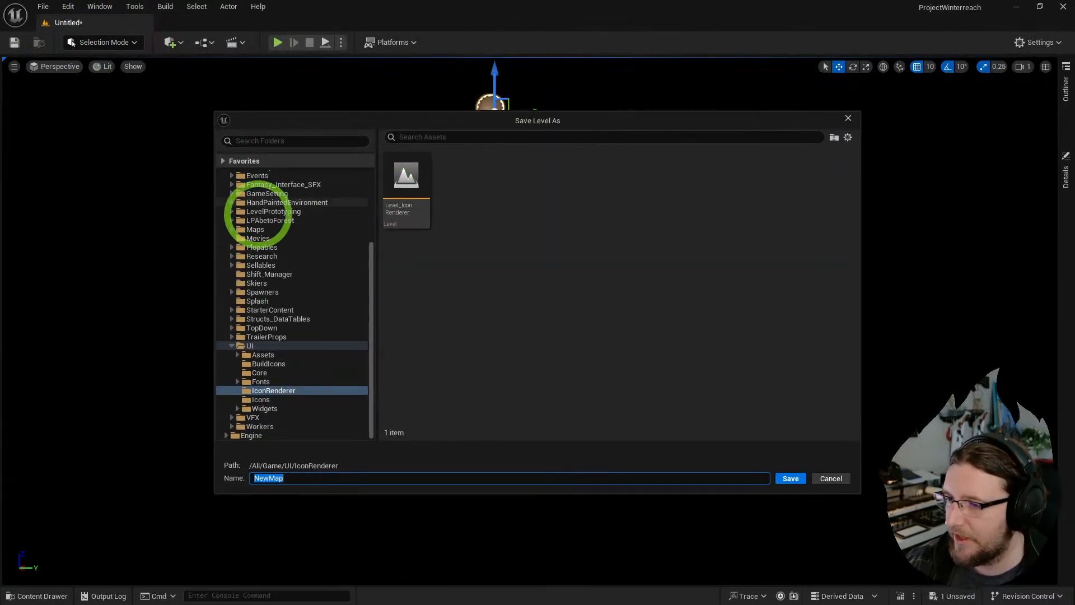
{"action": "scroll", "coordinate": [258, 215], "scroll_direction": "up", "scroll_amount": 5}
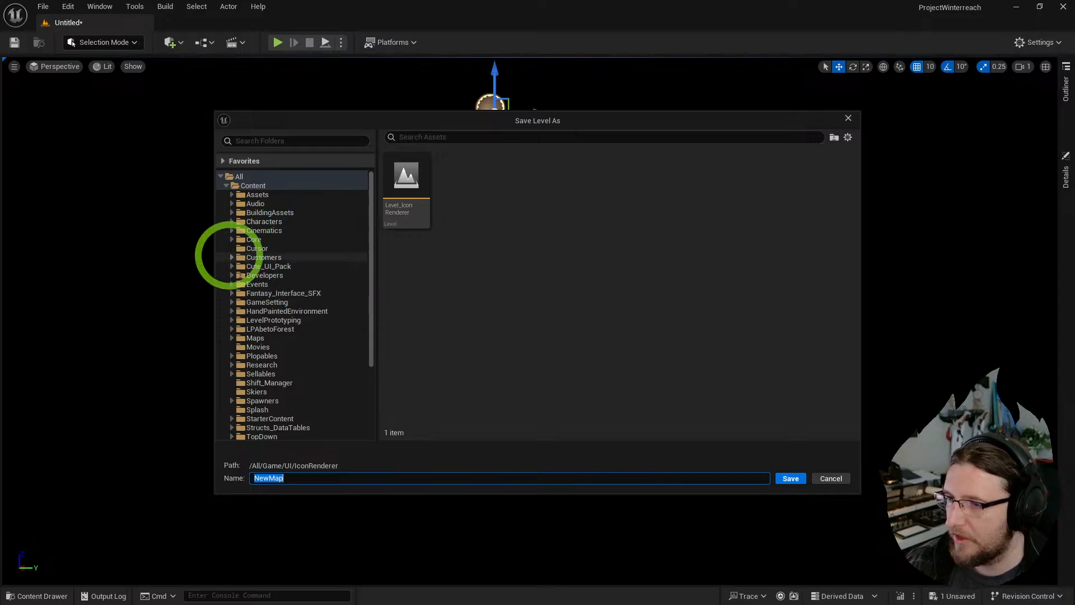
{"action": "left_click", "coordinate": [232, 275]}
{"action": "left_click", "coordinate": [259, 302]}
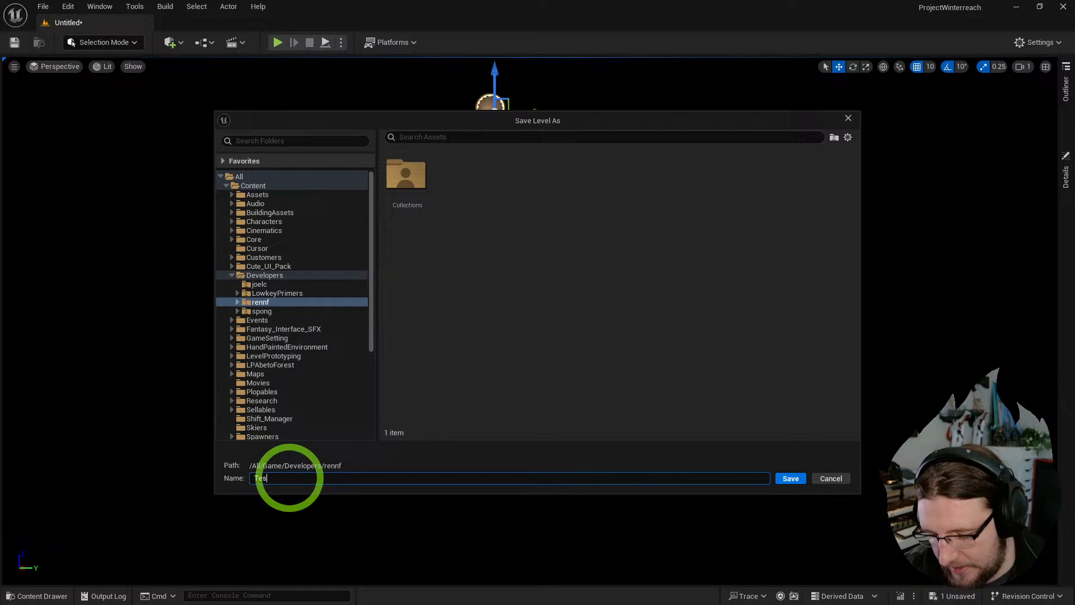
{"action": "left_click", "coordinate": [290, 477]}
{"action": "type", "text": "TestUI"}
{"action": "key", "text": "Return"}
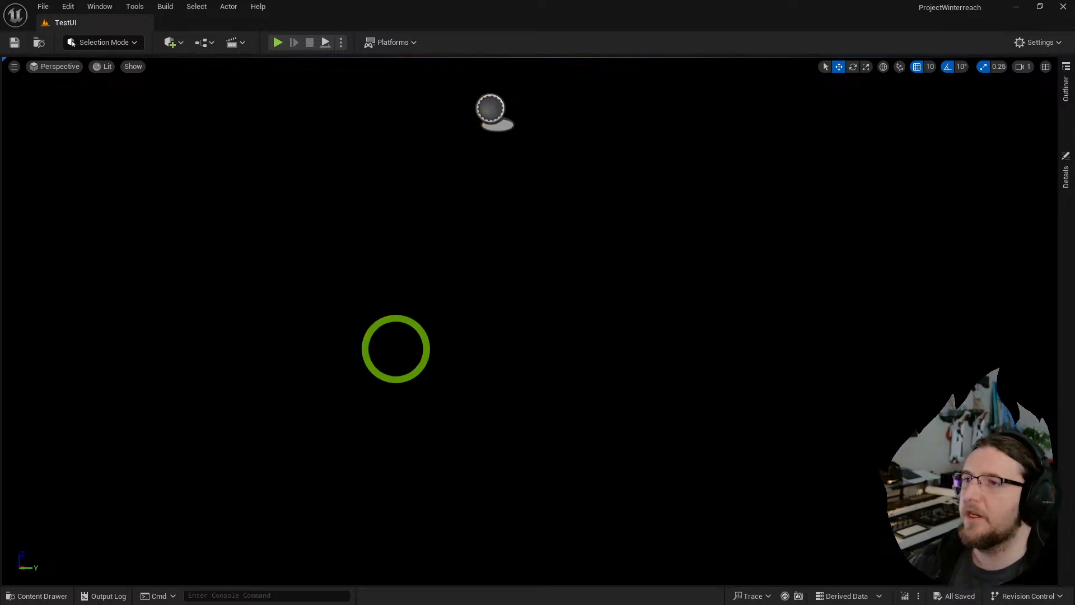
- Set the placed BP_CreateWidget actor's Class variable to W_OrderTrackerSidebar
{"action": "left_click", "coordinate": [514, 257]}
{"action": "left_click", "coordinate": [1064, 178]}
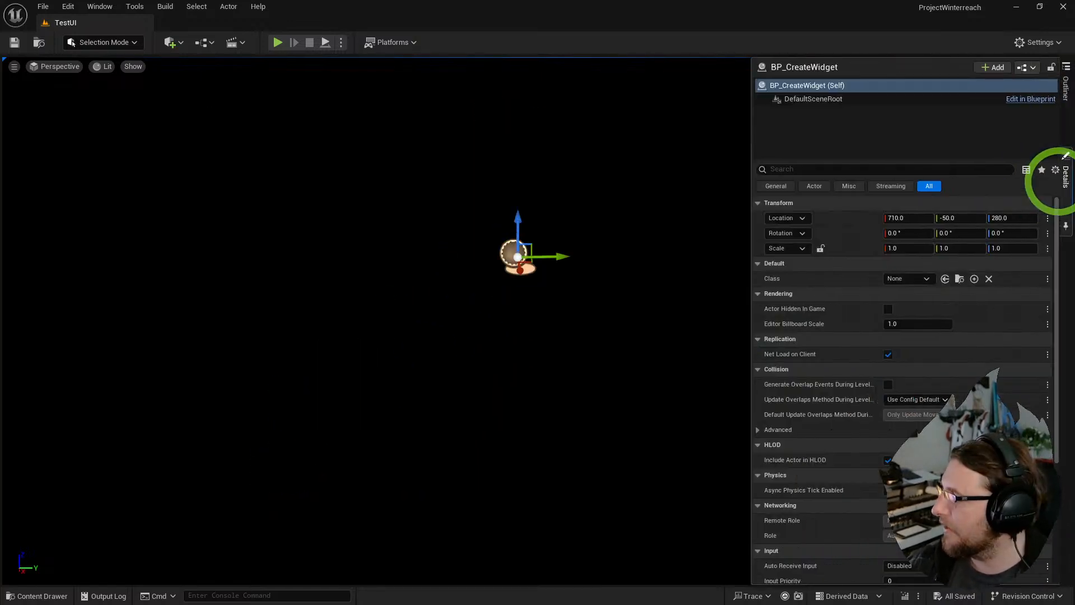
{"action": "left_click", "coordinate": [907, 278]}
{"action": "left_click", "coordinate": [838, 274]}
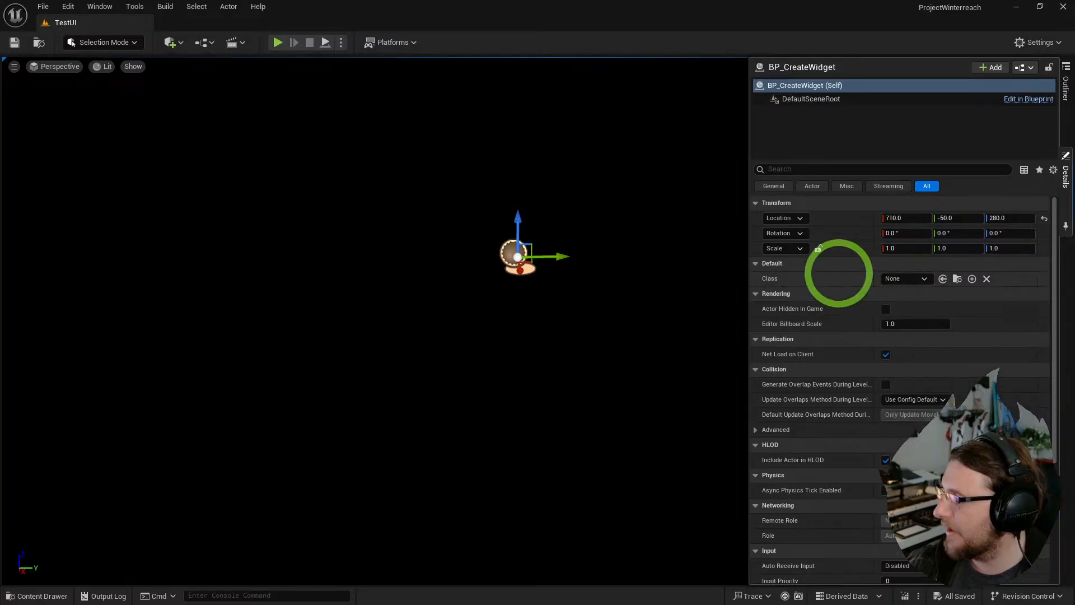
{"action": "left_click", "coordinate": [716, 272]}
{"action": "left_click", "coordinate": [514, 253]}
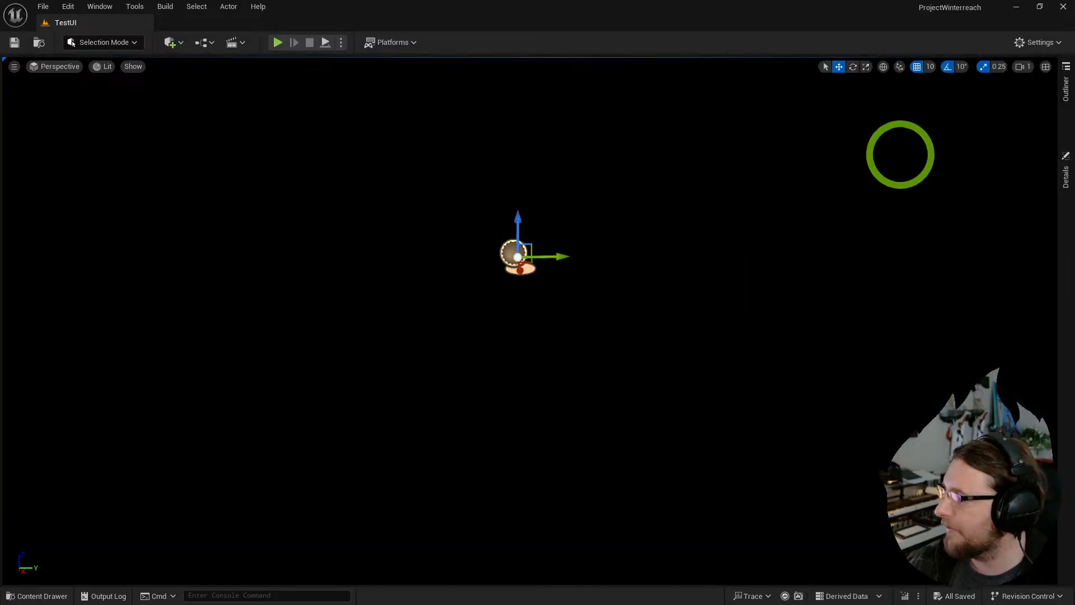
{"action": "left_click", "coordinate": [1065, 174]}
{"action": "left_click", "coordinate": [917, 278]}
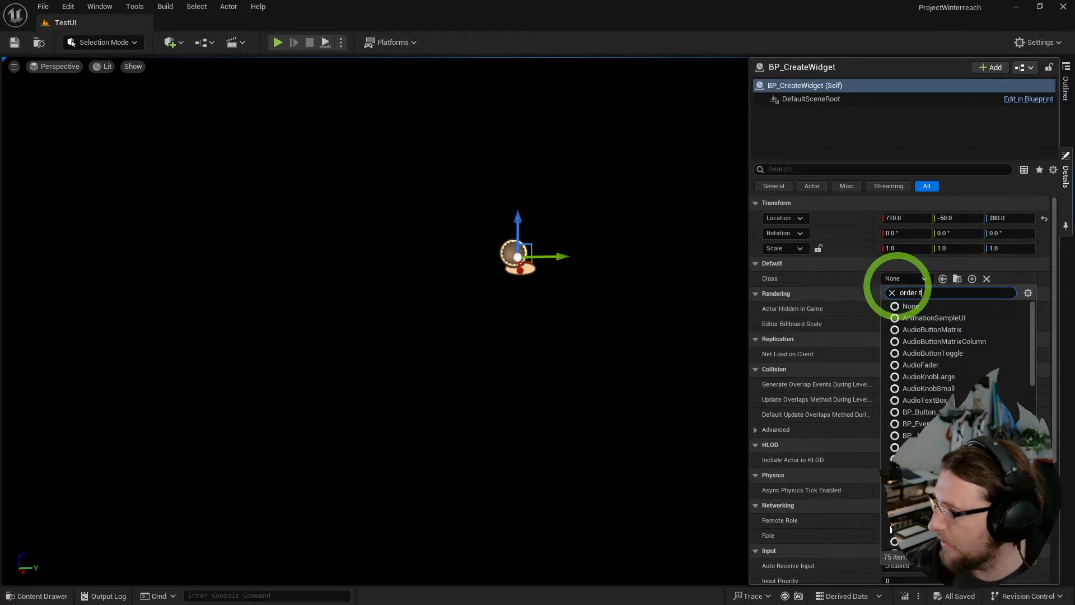
{"action": "type", "text": "order t"}
{"action": "left_click", "coordinate": [960, 328]}
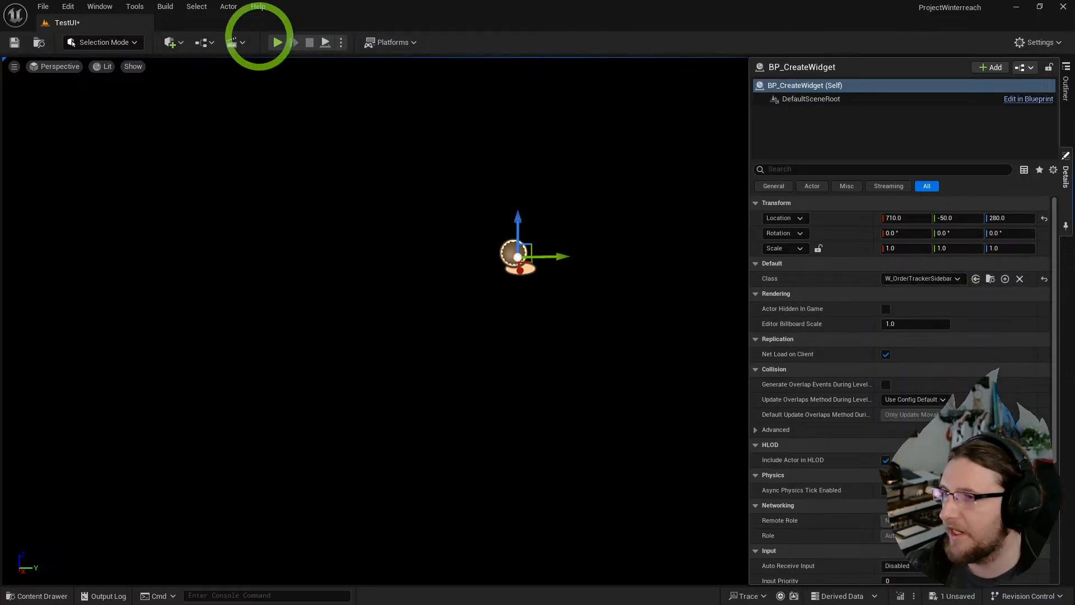
- Play the TestUI level despite the Blueprint compile errors, resume past the breakpoints, and end the play session
{"action": "left_click", "coordinate": [277, 42]}
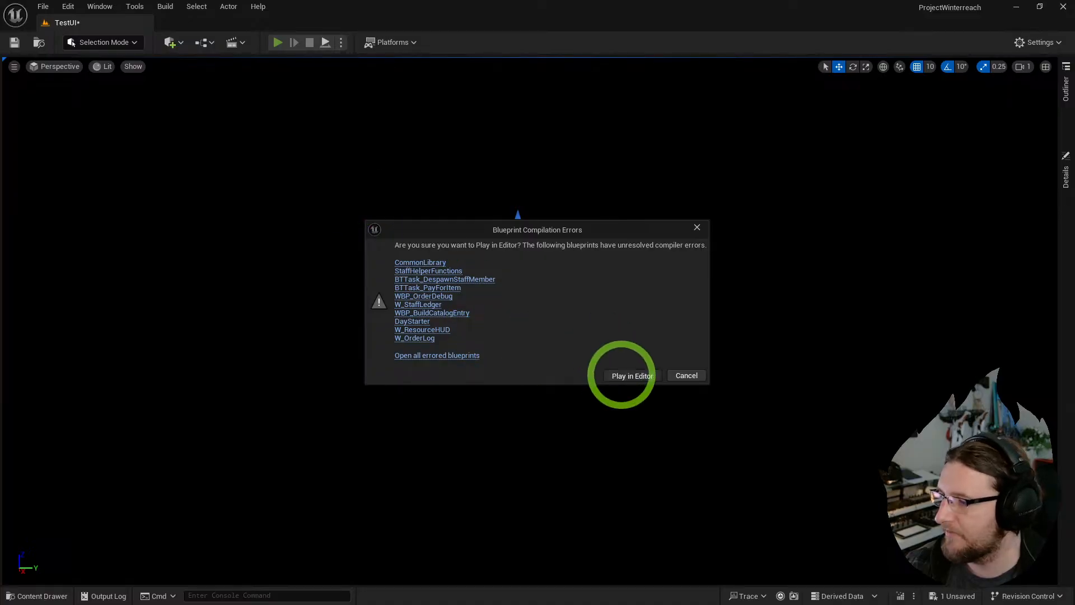
{"action": "left_click", "coordinate": [621, 375]}
{"action": "left_click", "coordinate": [499, 42]}
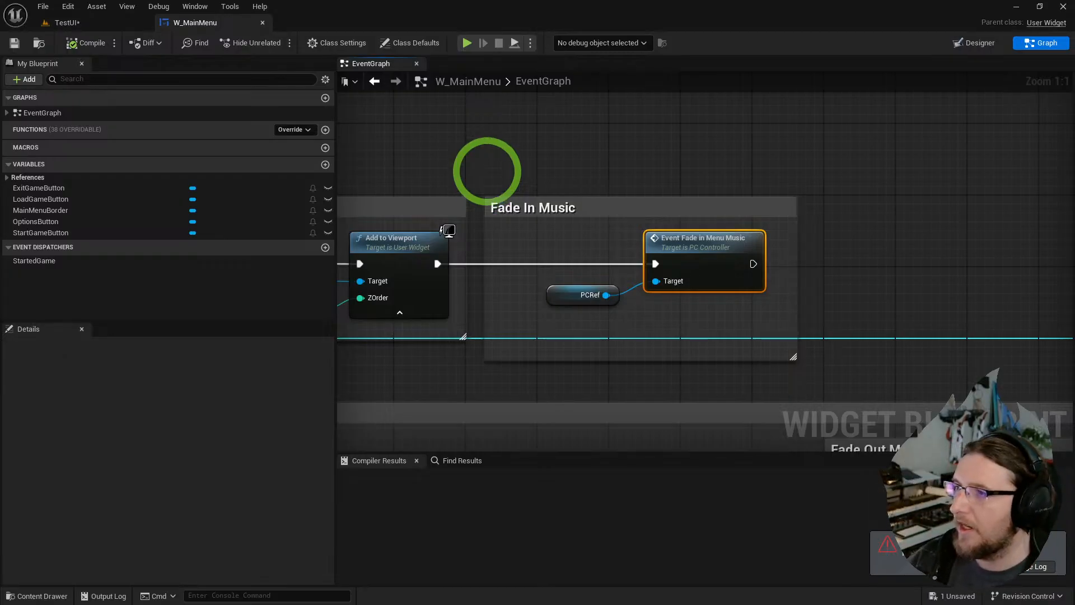
{"action": "left_click", "coordinate": [466, 42]}
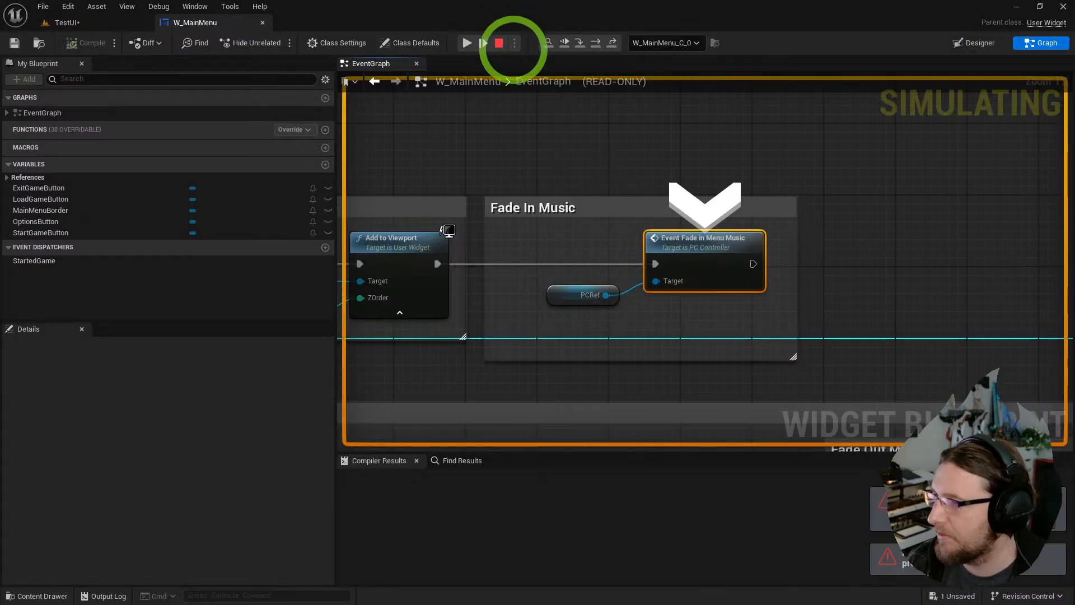
{"action": "left_click", "coordinate": [467, 43]}
{"action": "left_click", "coordinate": [465, 42]}
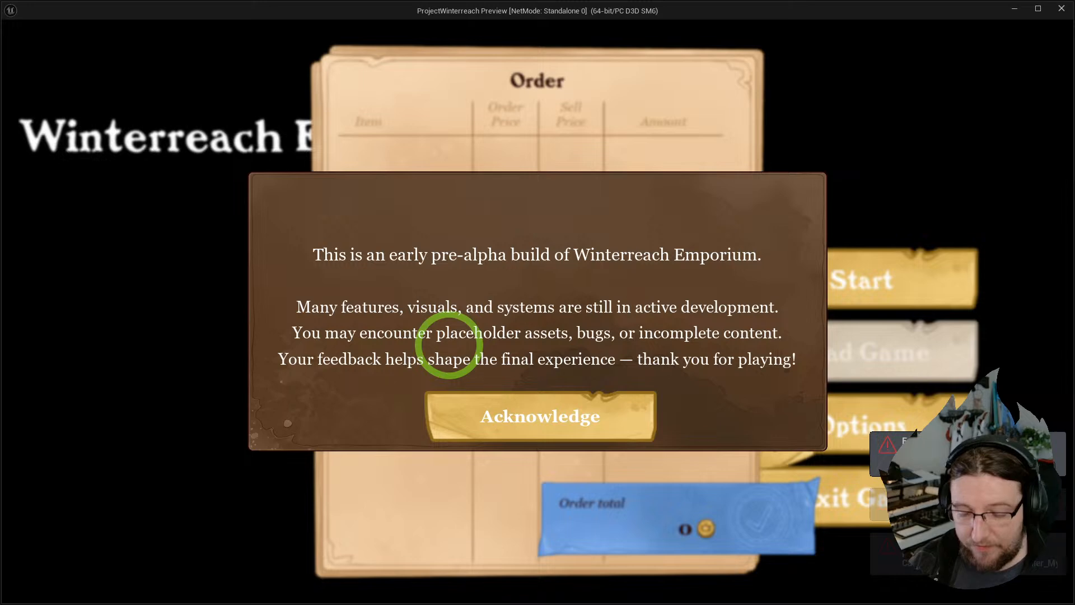
{"action": "key", "text": "Escape"}
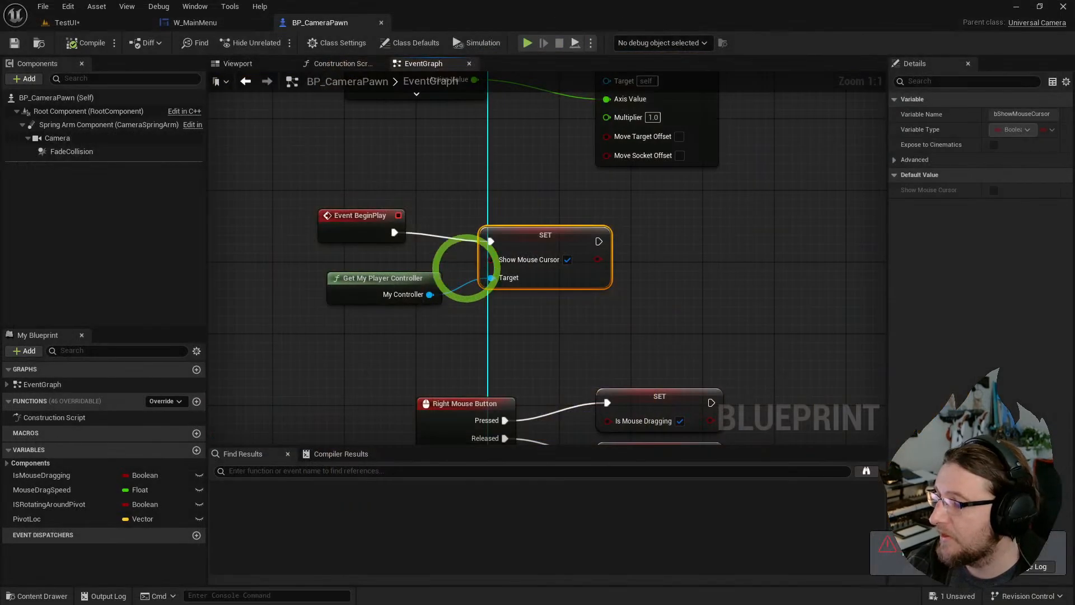
- Search the Editor Preferences for breakpoint settings and close them again
{"action": "left_click", "coordinate": [456, 174]}
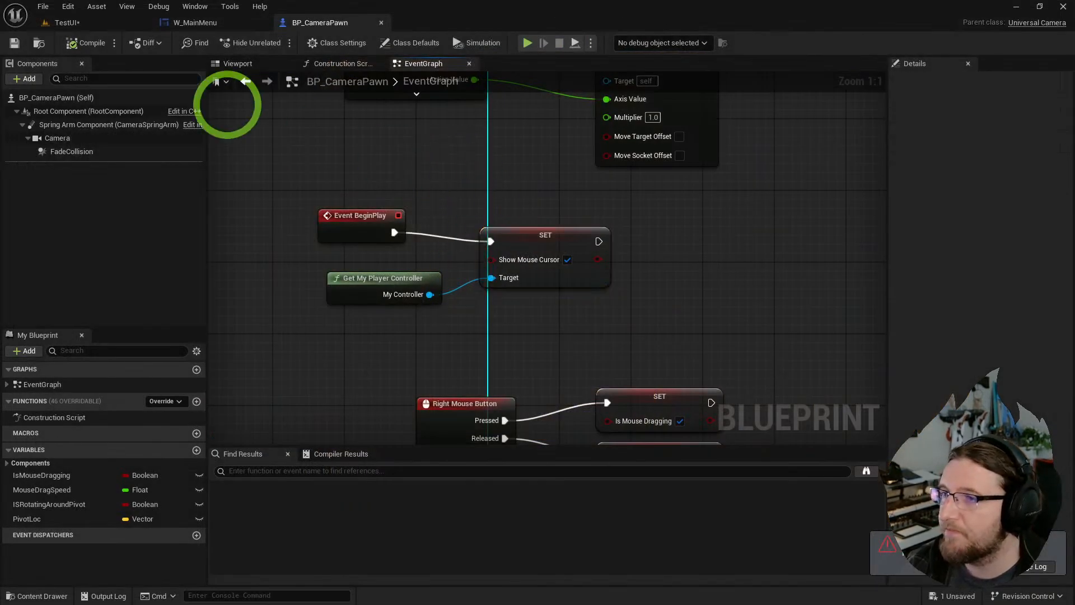
{"action": "left_click", "coordinate": [209, 24]}
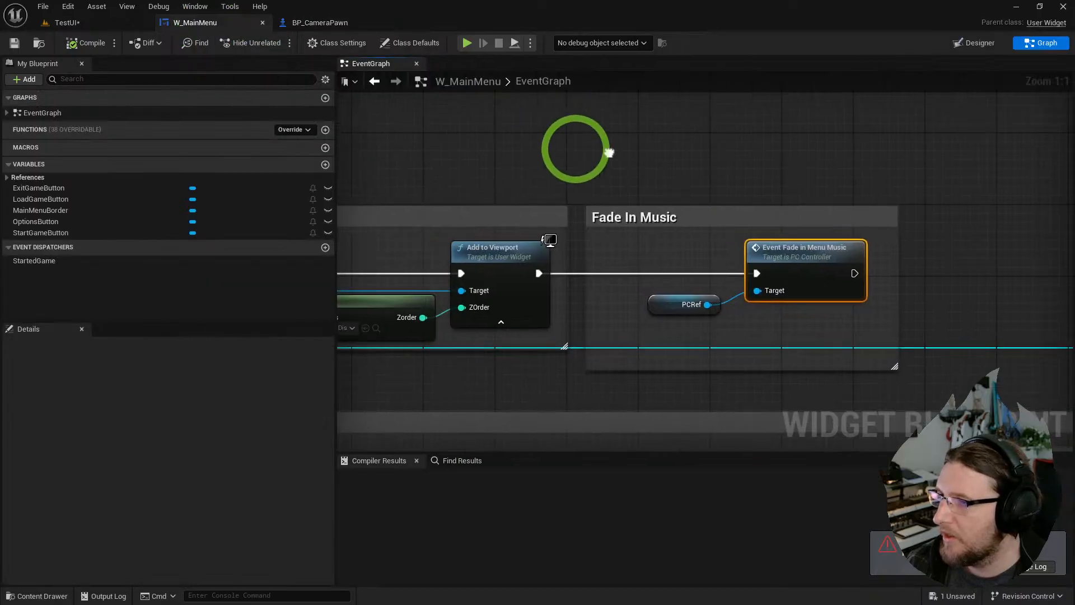
{"action": "left_click", "coordinate": [68, 6]}
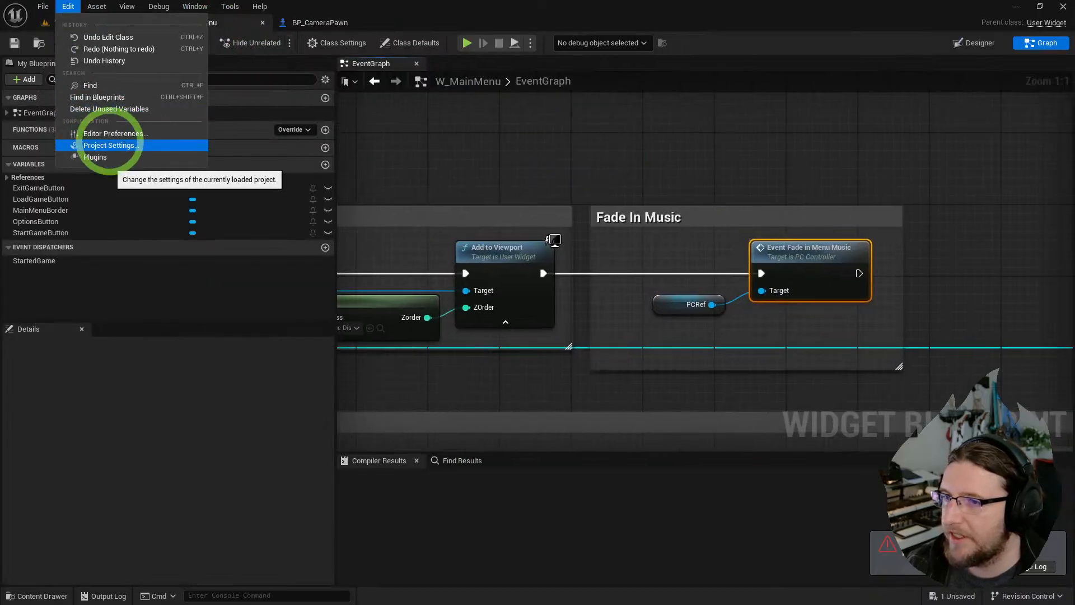
{"action": "left_click", "coordinate": [109, 130]}
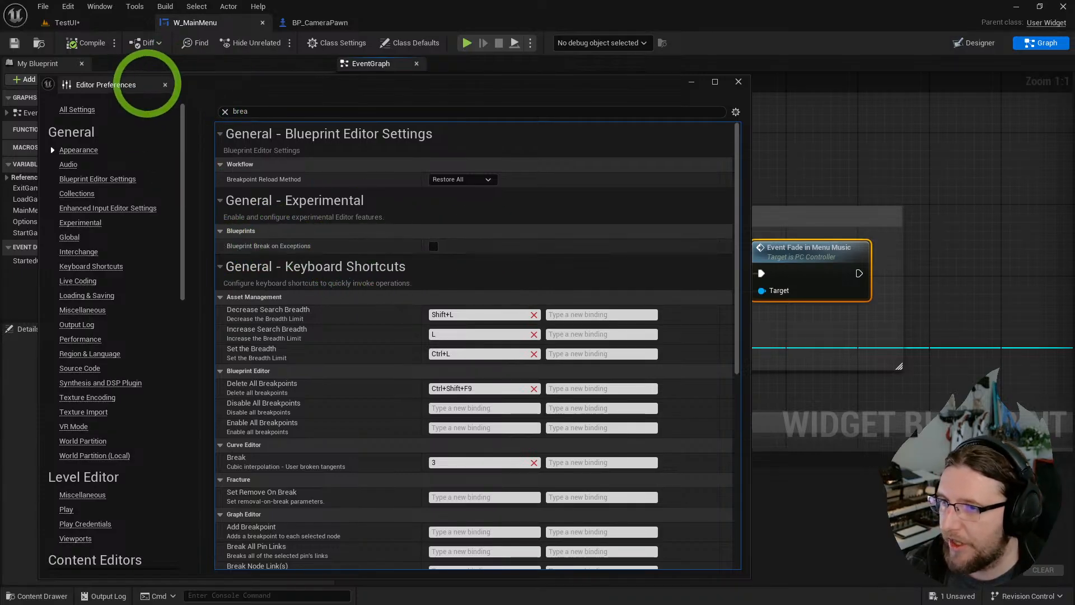
{"action": "left_click", "coordinate": [165, 84]}
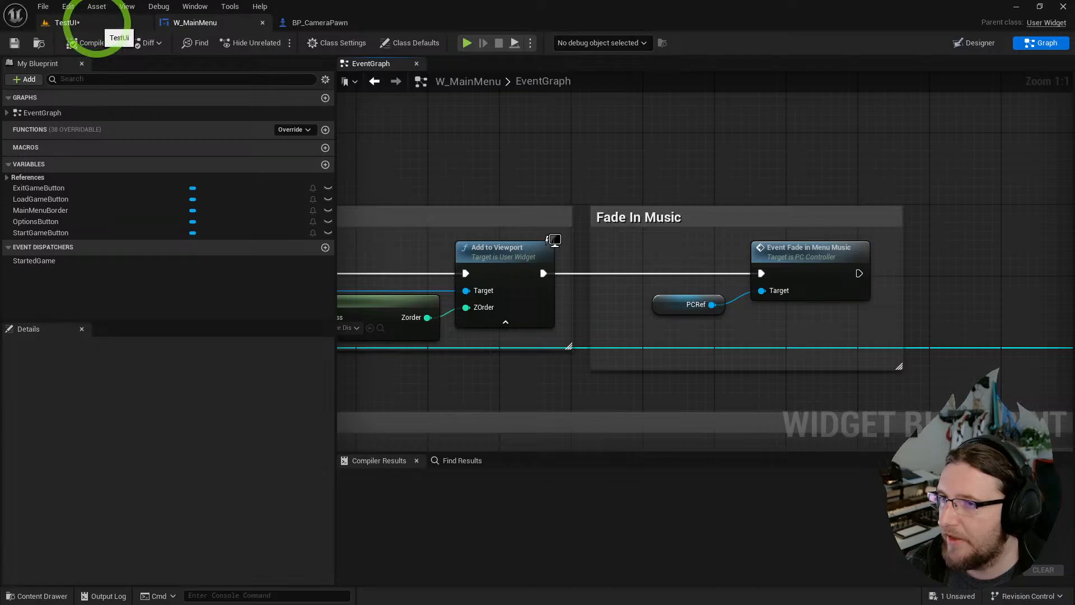
- Open the BP_CreateWidget Blueprint and shift all nodes following Event BeginPlay to the right to make room
{"action": "left_click", "coordinate": [98, 25]}
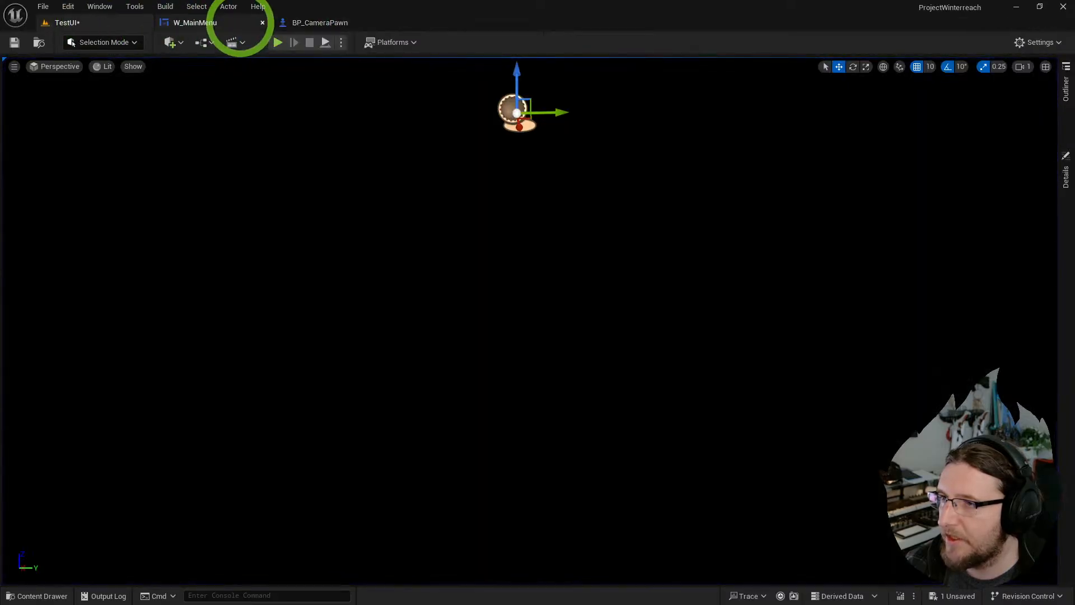
{"action": "key", "text": "ctrl+space"}
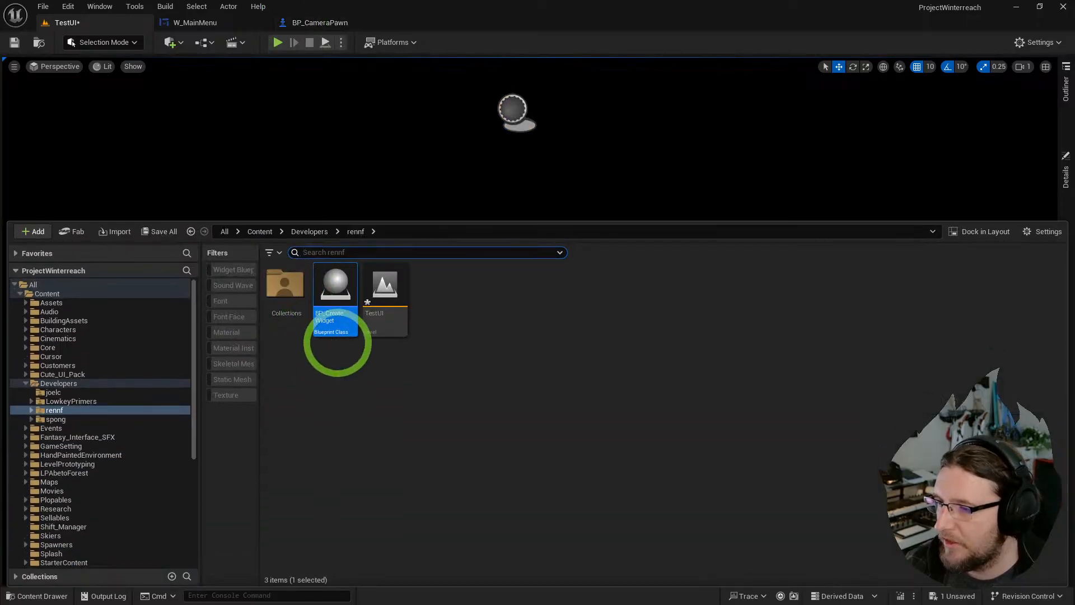
{"action": "double_click", "coordinate": [339, 288]}
{"action": "scroll", "coordinate": [412, 241], "scroll_direction": "down", "scroll_amount": 2}
{"action": "right_click_drag", "start_coordinate": [413, 242], "coordinate": [451, 229]}
{"action": "left_click_drag", "start_coordinate": [771, 320], "coordinate": [343, 163]}
{"action": "left_click_drag", "start_coordinate": [352, 258], "coordinate": [239, 214], "text": "shift"}
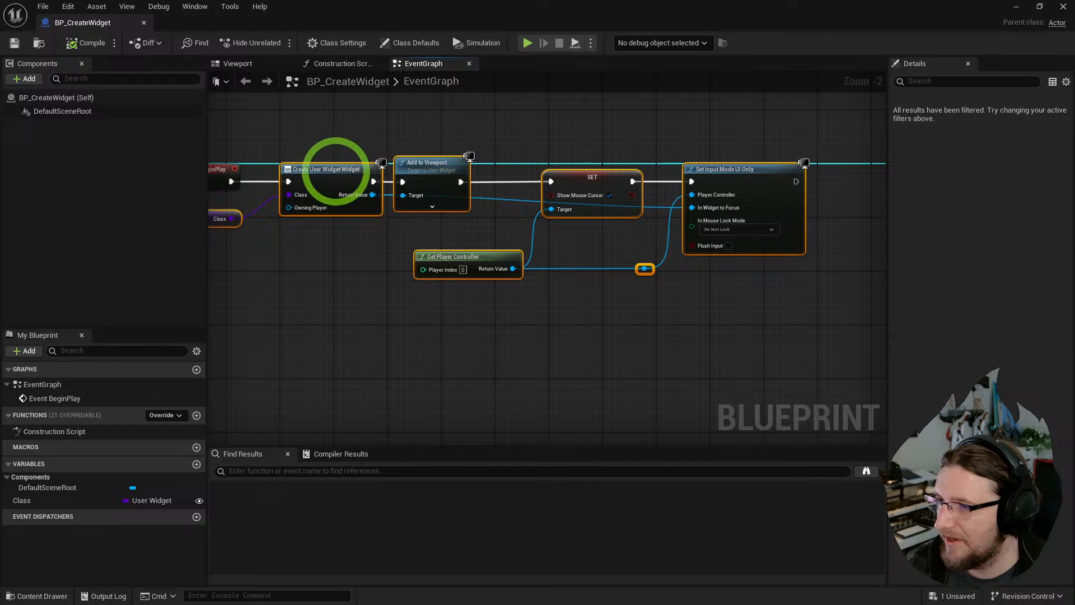
{"action": "left_click_drag", "start_coordinate": [336, 172], "coordinate": [605, 175]}
{"action": "left_click", "coordinate": [363, 220]}
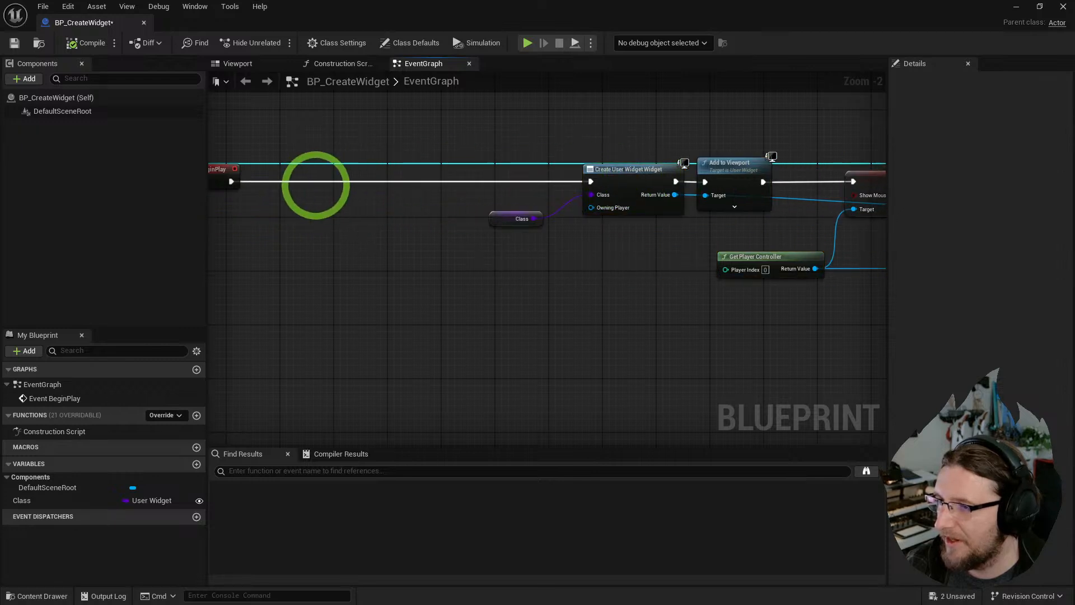
- Insert a 0.2 second Delay followed by a Remove All Widgets node between Event BeginPlay and the Create Widget node
{"action": "key", "text": "d"}
{"action": "left_click", "coordinate": [271, 174]}
{"action": "left_click_drag", "start_coordinate": [231, 181], "coordinate": [281, 186]}
{"action": "left_click_drag", "start_coordinate": [306, 182], "coordinate": [361, 181]}
{"action": "type", "text": "remove all"}
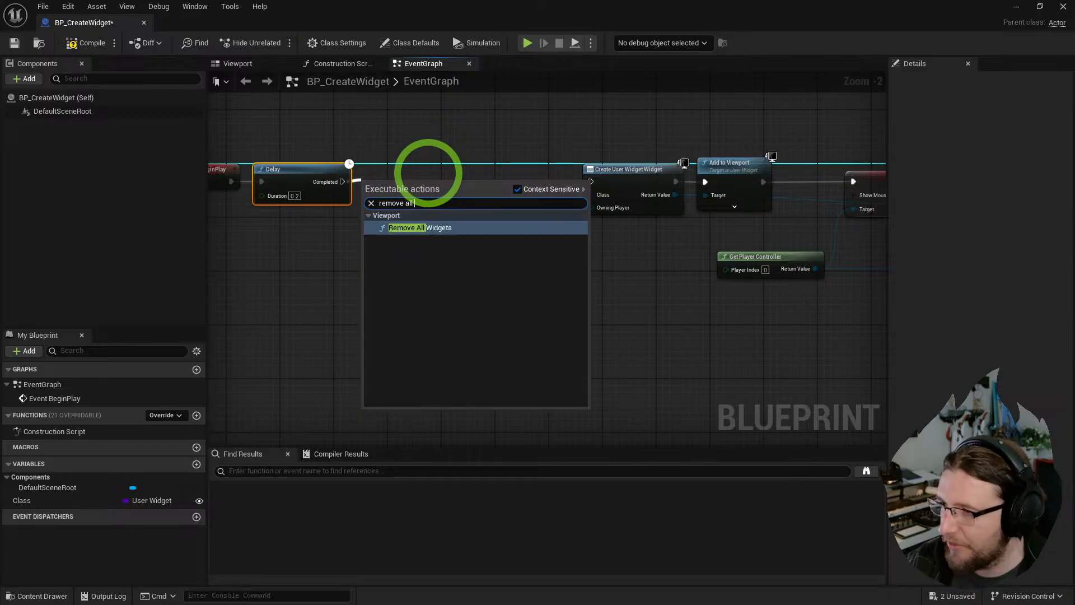
{"action": "key", "text": "Return"}
{"action": "left_click_drag", "start_coordinate": [428, 195], "coordinate": [591, 181]}
- Play the TestUI level to test the revised widget creation, and end the play session
{"action": "left_click", "coordinate": [527, 43]}
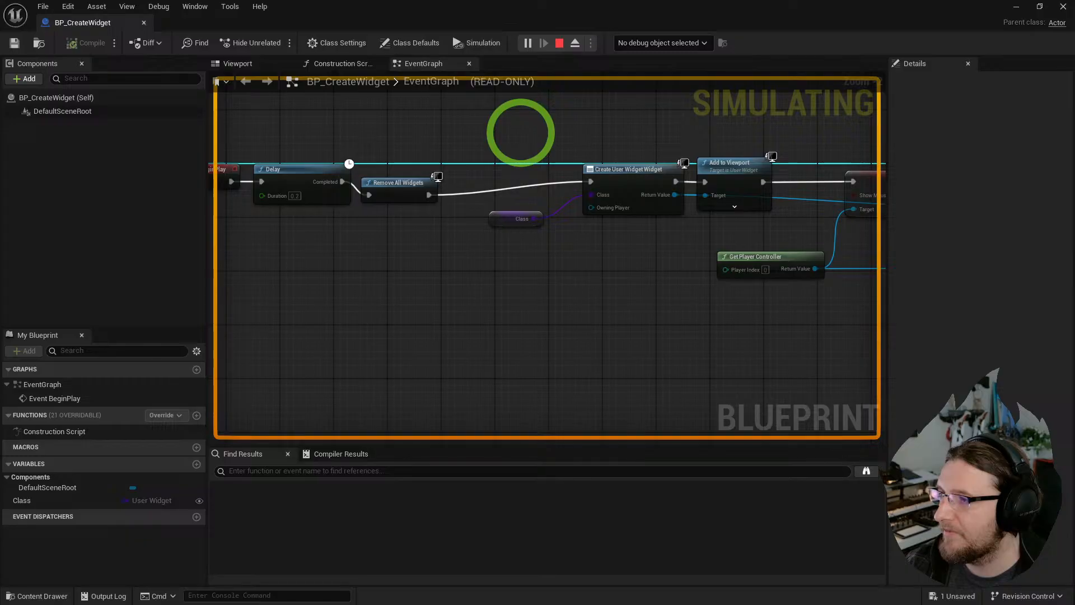
{"action": "left_click_drag", "start_coordinate": [492, 29], "coordinate": [0, 308]}
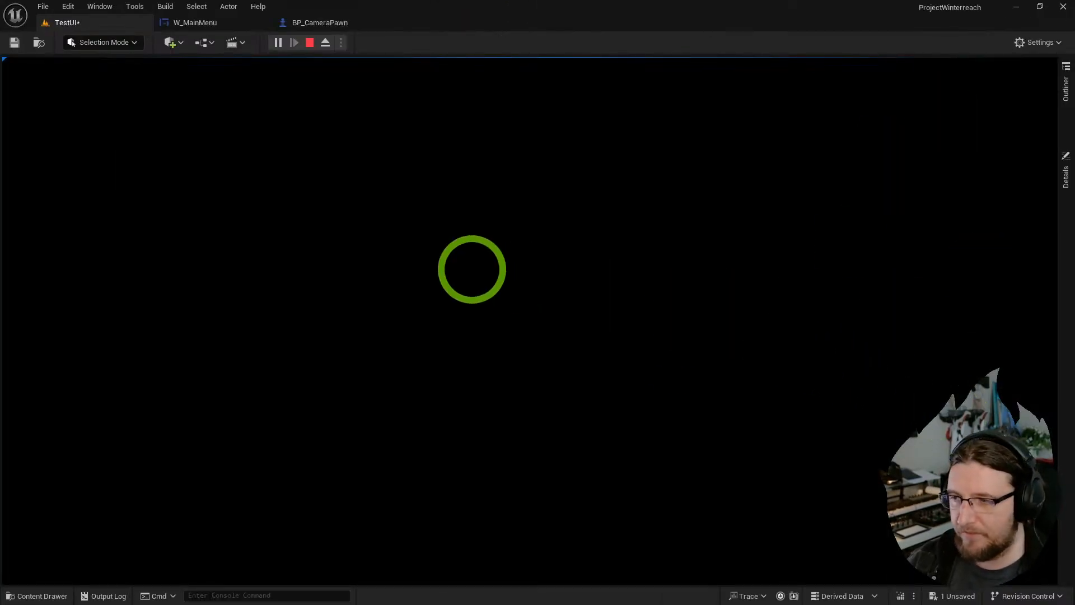
{"action": "key", "text": "Escape"}
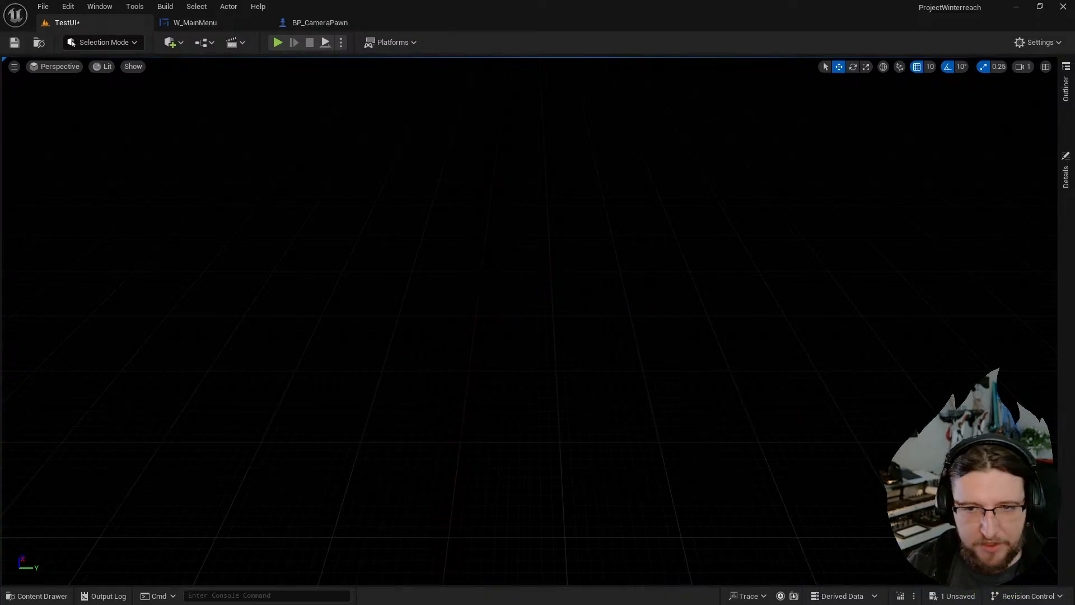
- Save the TestUI level asset
{"action": "key", "text": "ctrl+space"}
{"action": "left_click", "coordinate": [384, 298]}
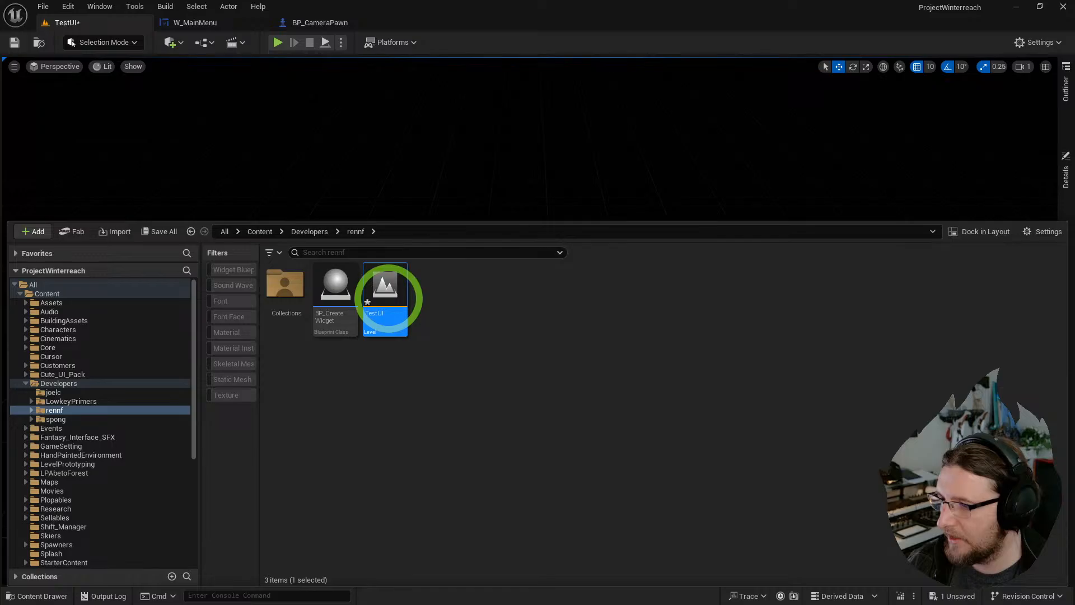
{"action": "key", "text": "ctrl+s"}
{"action": "key", "text": "ctrl+space"}
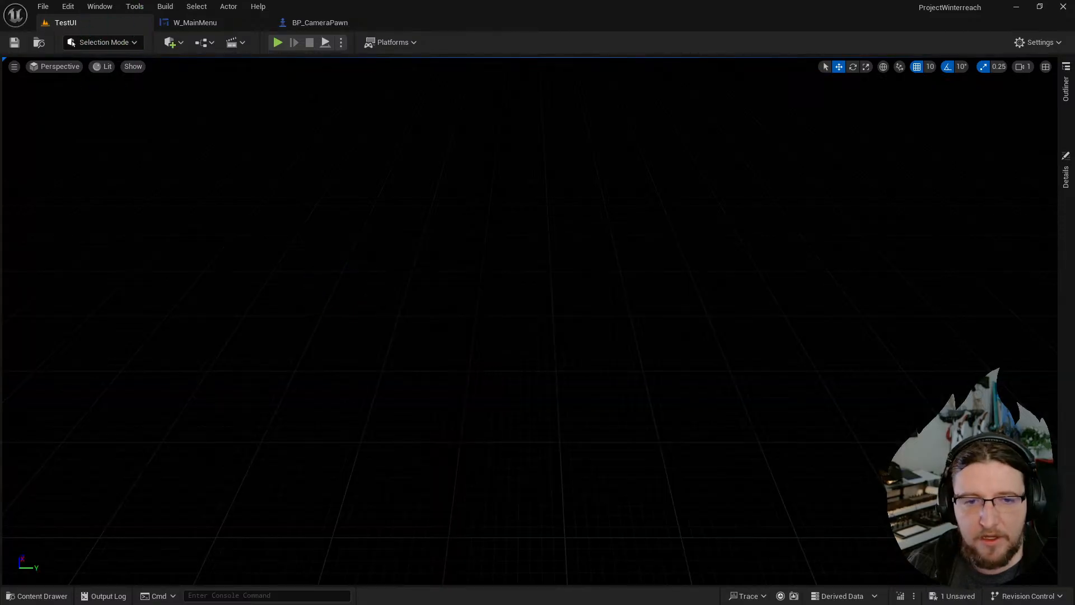
- Open the W_OrderTrackerSidebar widget assigned to the placed BP_CreateWidget actor and bring its whole layout into view
{"action": "left_click", "coordinate": [1064, 178]}
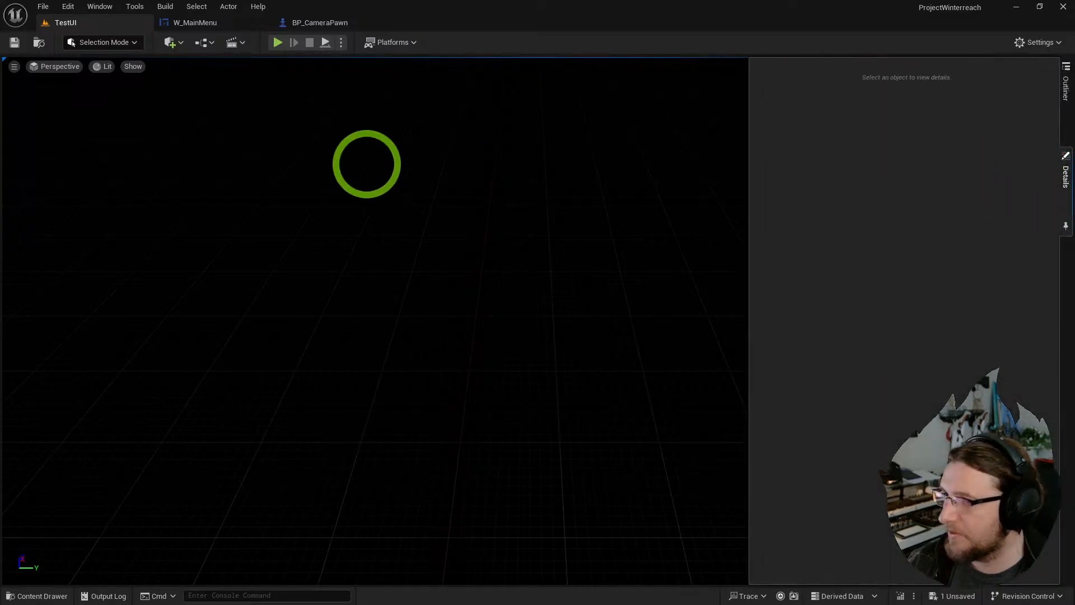
{"action": "right_click_drag", "start_coordinate": [358, 172], "coordinate": [633, 216]}
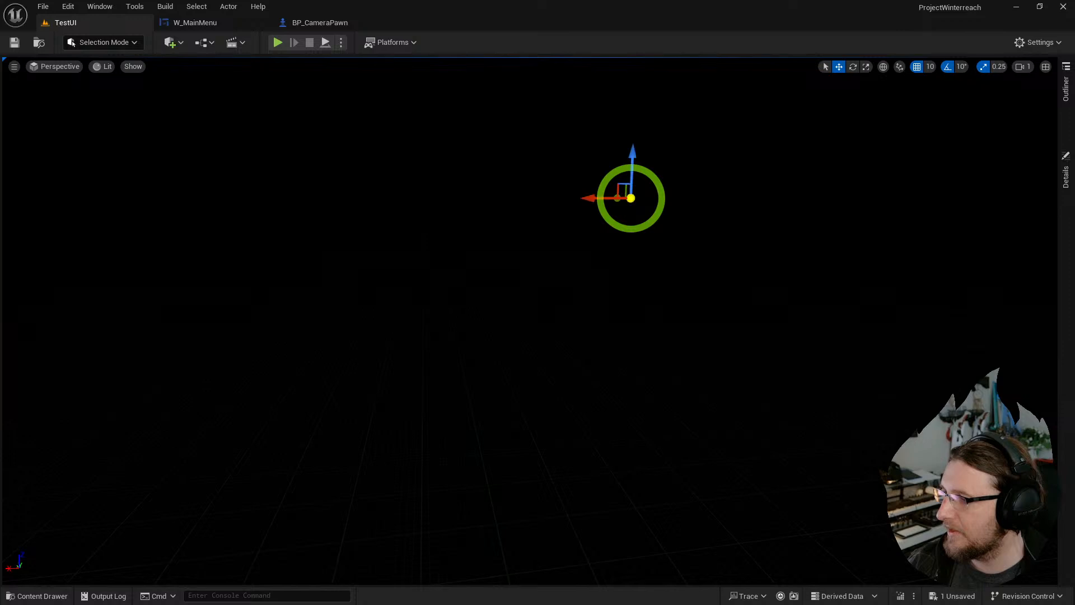
{"action": "key", "text": "f"}
{"action": "left_click", "coordinate": [1063, 178]}
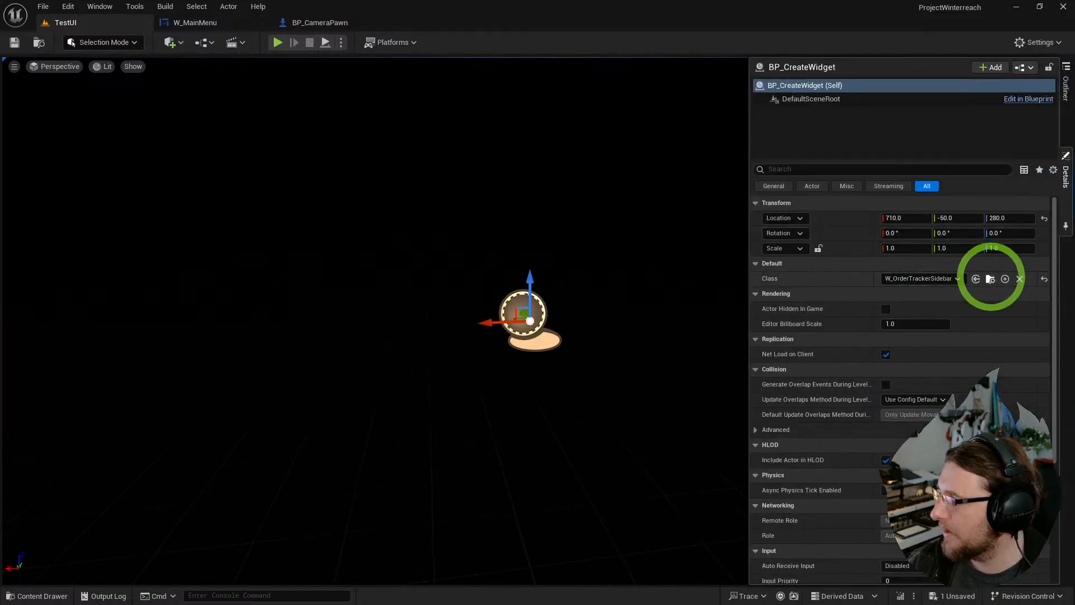
{"action": "left_click", "coordinate": [990, 278]}
{"action": "double_click", "coordinate": [1030, 287]}
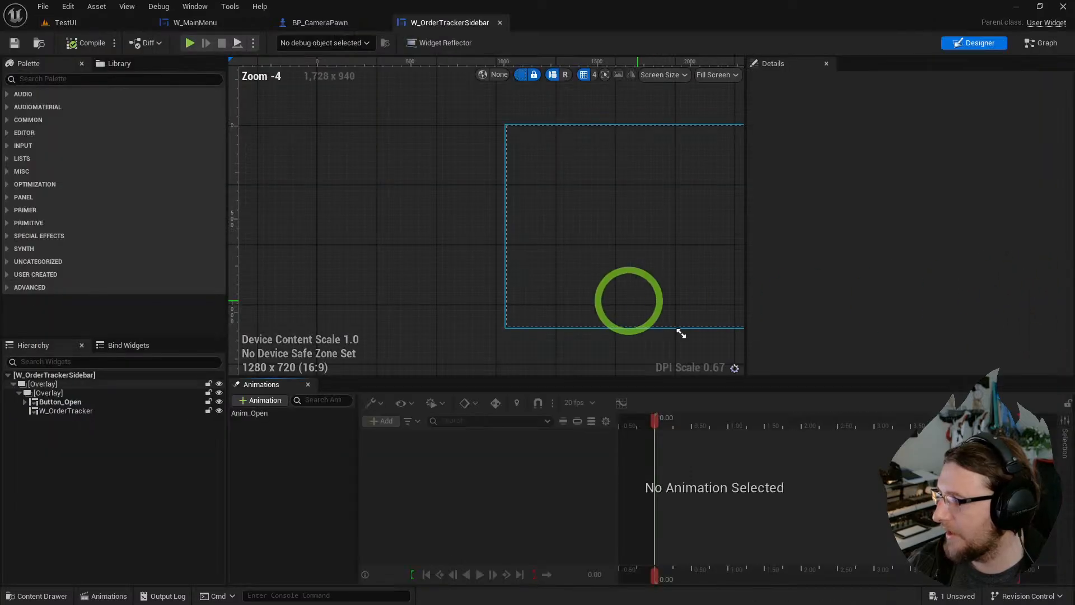
{"action": "right_click_drag", "start_coordinate": [626, 311], "coordinate": [433, 311]}
{"action": "left_click", "coordinate": [487, 324]}
{"action": "left_click", "coordinate": [558, 349]}
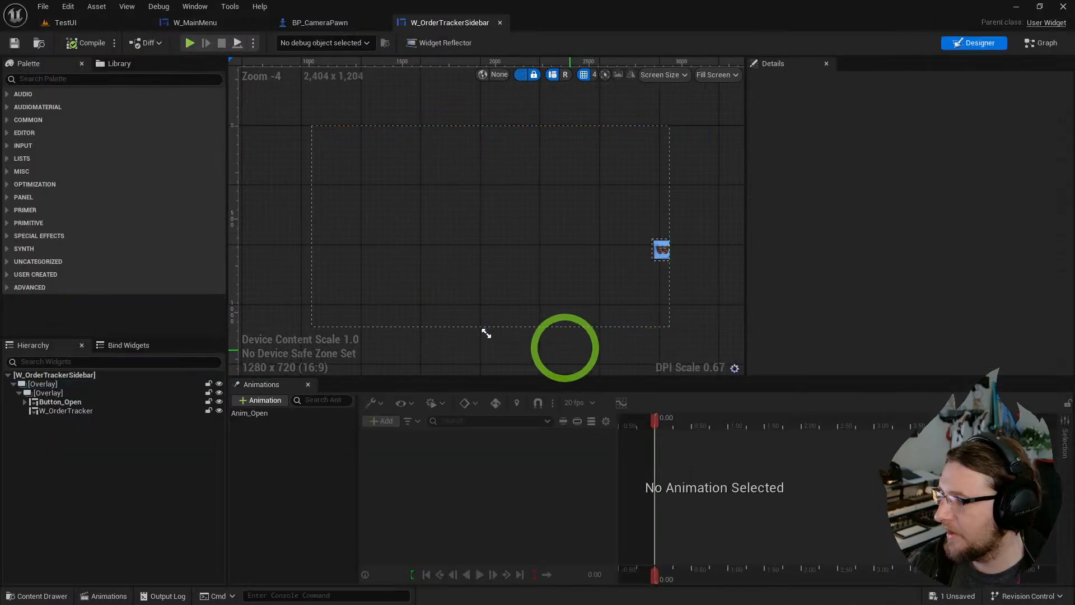
- Switch the sidebar's designer preview to a custom screen size and enlarge it to about 1239 × 656
{"action": "left_click", "coordinate": [718, 75]}
{"action": "left_click", "coordinate": [734, 105]}
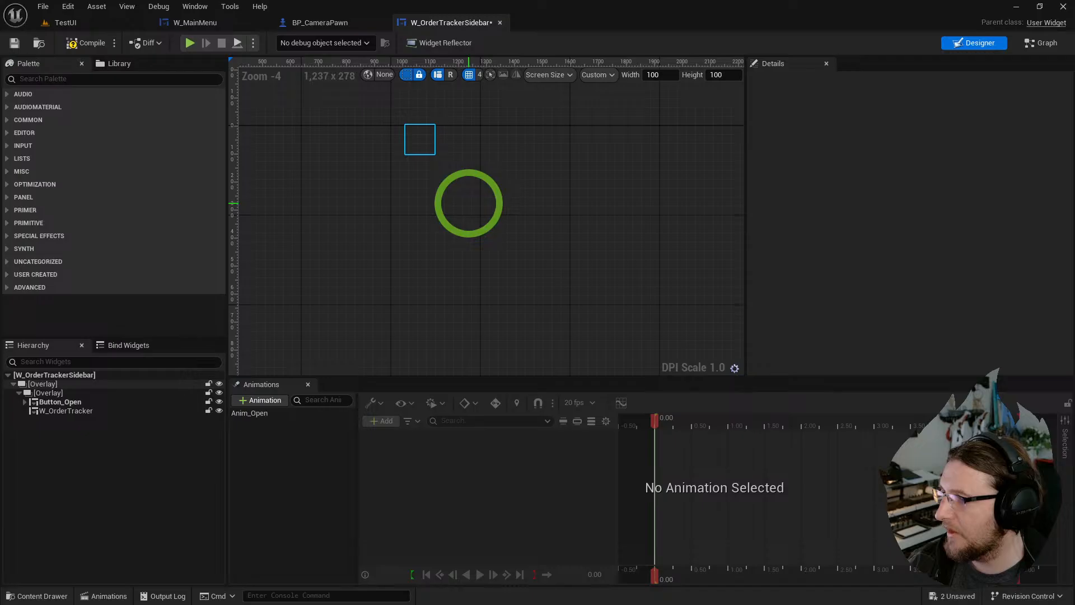
{"action": "scroll", "coordinate": [468, 192], "scroll_direction": "down", "scroll_amount": 5}
{"action": "left_click_drag", "start_coordinate": [367, 190], "coordinate": [475, 240]}
{"action": "scroll", "coordinate": [477, 242], "scroll_direction": "up", "scroll_amount": 3}
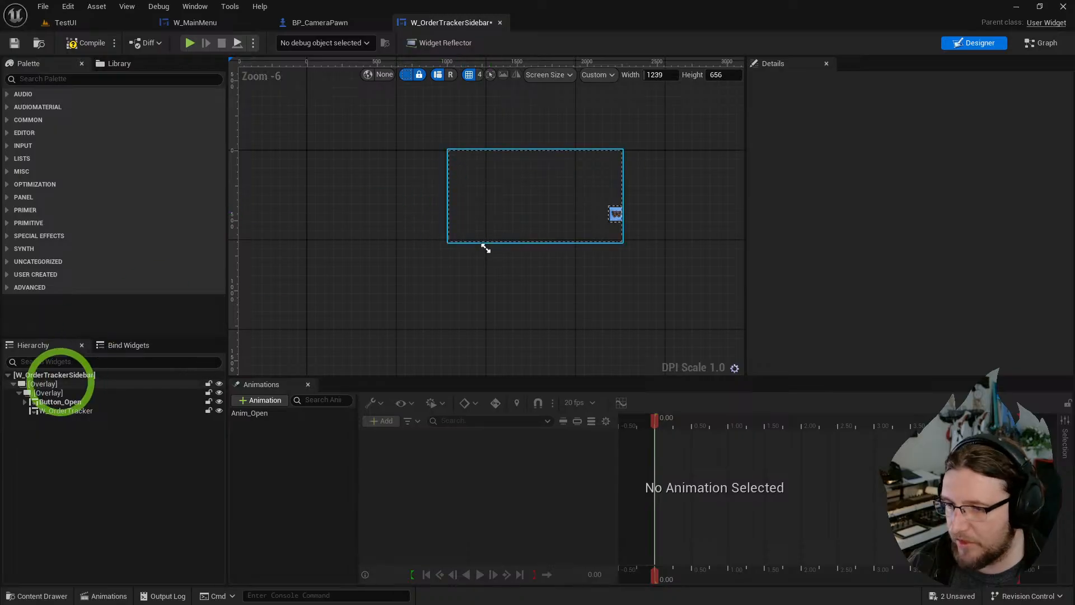
- Compile and save the W_OrderTrackerSidebar widget
{"action": "left_click", "coordinate": [59, 375]}
{"action": "scroll", "coordinate": [801, 241], "scroll_direction": "down", "scroll_amount": 10}
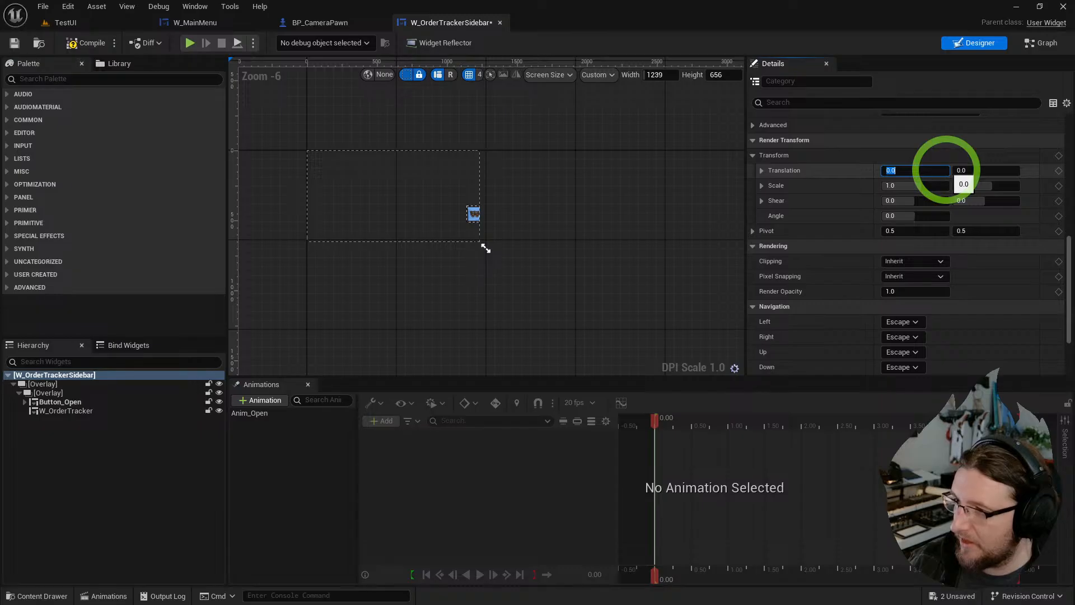
{"action": "left_click", "coordinate": [85, 42]}
{"action": "left_click", "coordinate": [14, 42]}
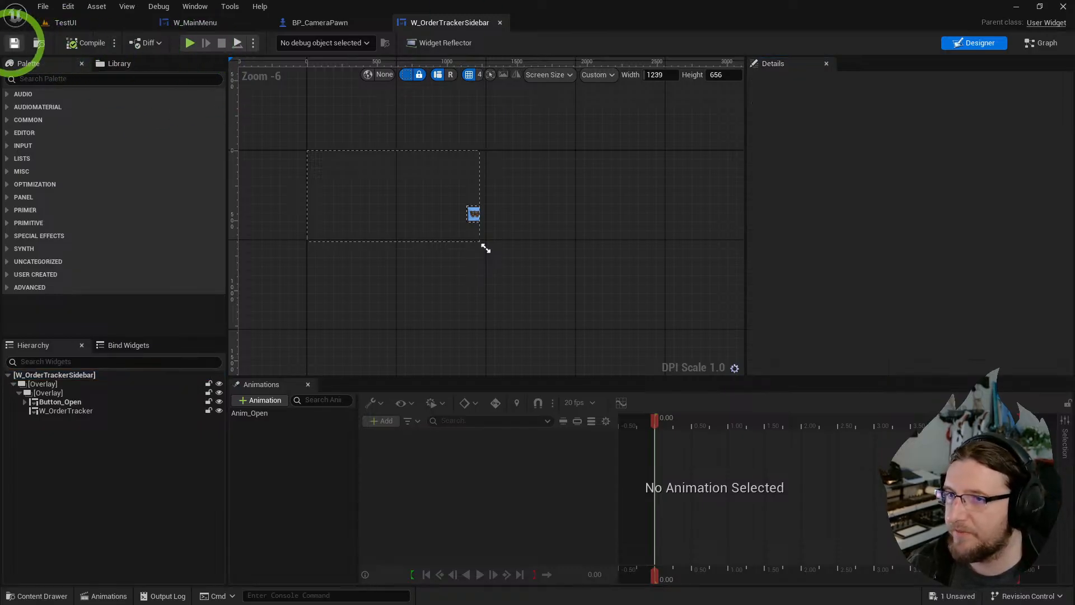
- Test the sidebar by playing the TestUI level, and end the play session
{"action": "left_click", "coordinate": [107, 23]}
{"action": "left_click", "coordinate": [277, 42]}
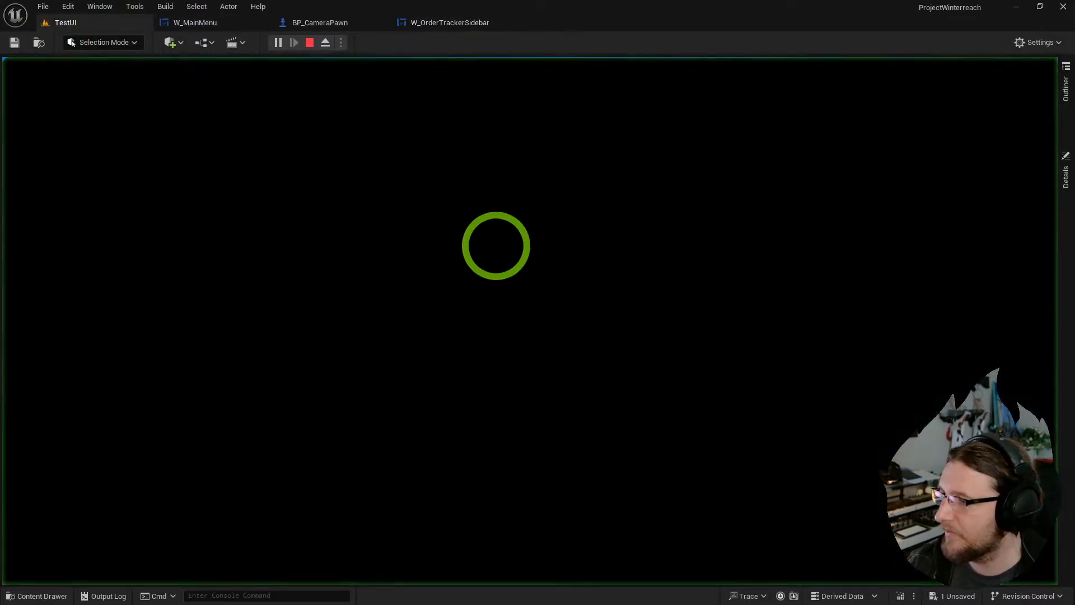
{"action": "key", "text": "Escape"}
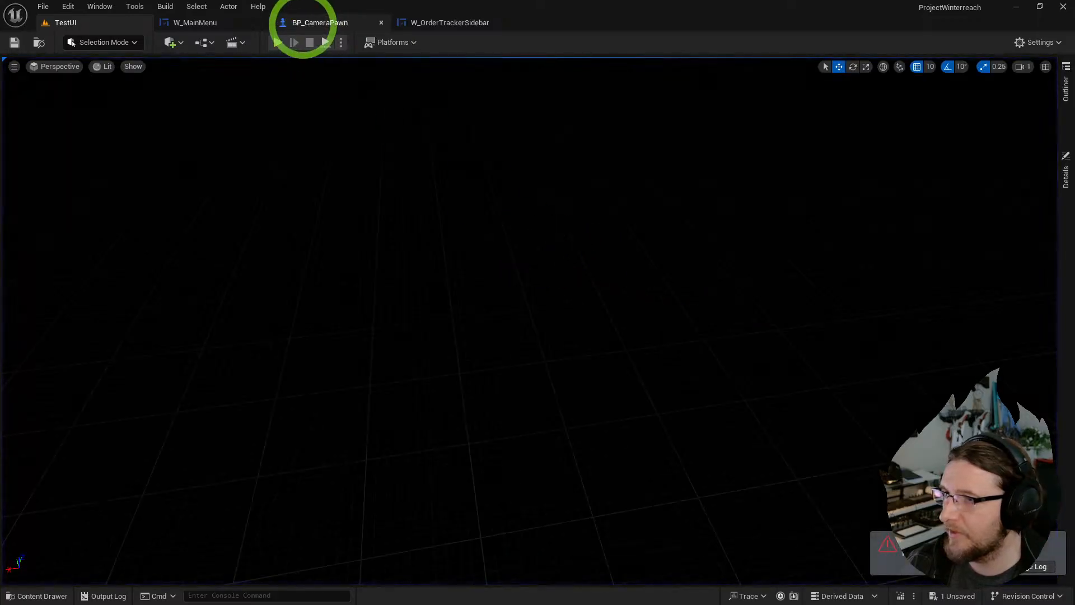
- Examine W_OrderTrackerSidebar's Anim_Open animation and the transform, visibility and clipping settings of its root and two nested overlays
{"action": "left_click", "coordinate": [425, 22]}
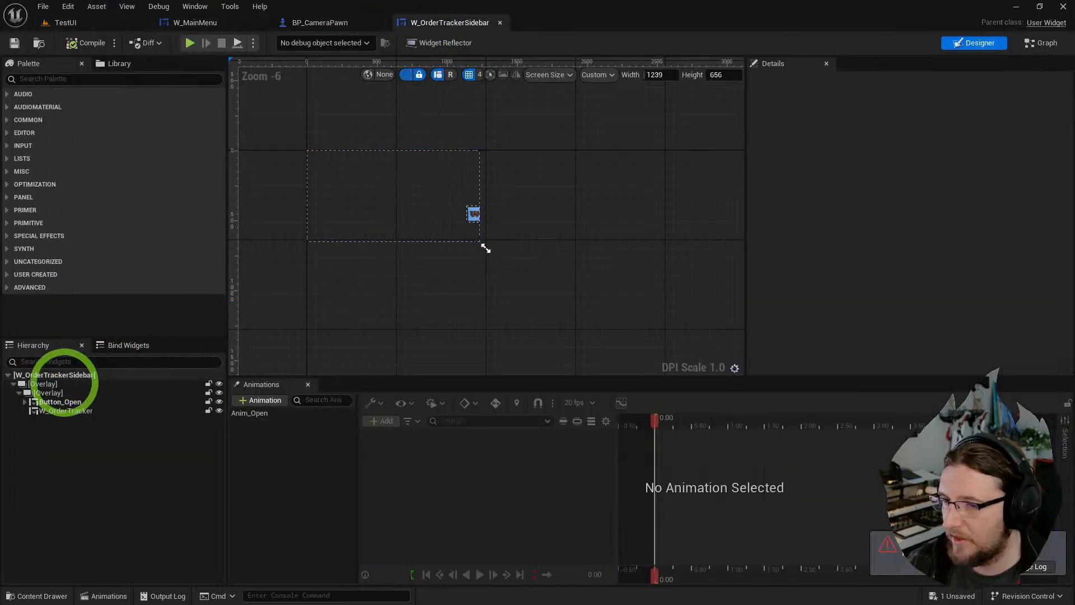
{"action": "left_click", "coordinate": [43, 383]}
{"action": "left_click", "coordinate": [274, 412]}
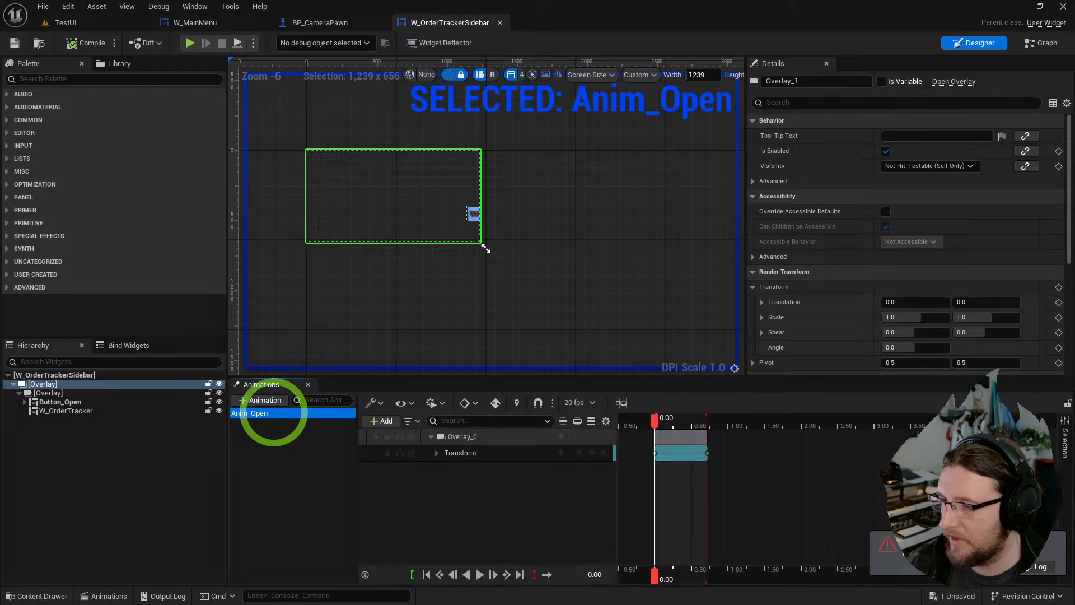
{"action": "mouse_move", "coordinate": [642, 418]}
{"action": "left_mouse_down"}
{"action": "mouse_move", "coordinate": [693, 421]}
{"action": "mouse_move", "coordinate": [634, 420]}
{"action": "left_mouse_up"}
{"action": "left_click", "coordinate": [333, 481]}
{"action": "left_click", "coordinate": [192, 468]}
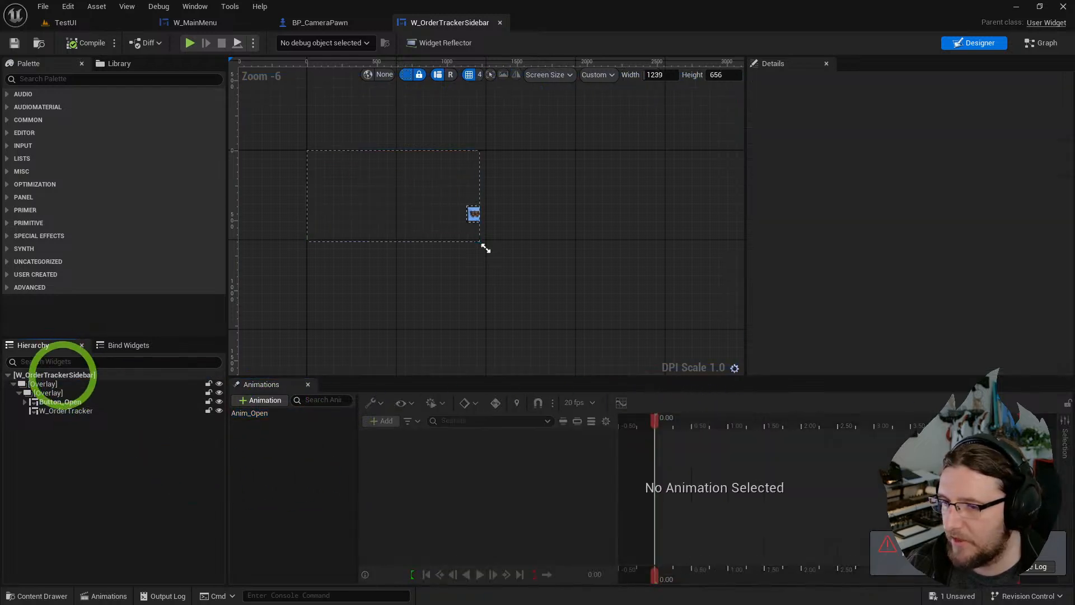
{"action": "left_click", "coordinate": [64, 375]}
{"action": "scroll", "coordinate": [911, 269], "scroll_direction": "down", "scroll_amount": 6}
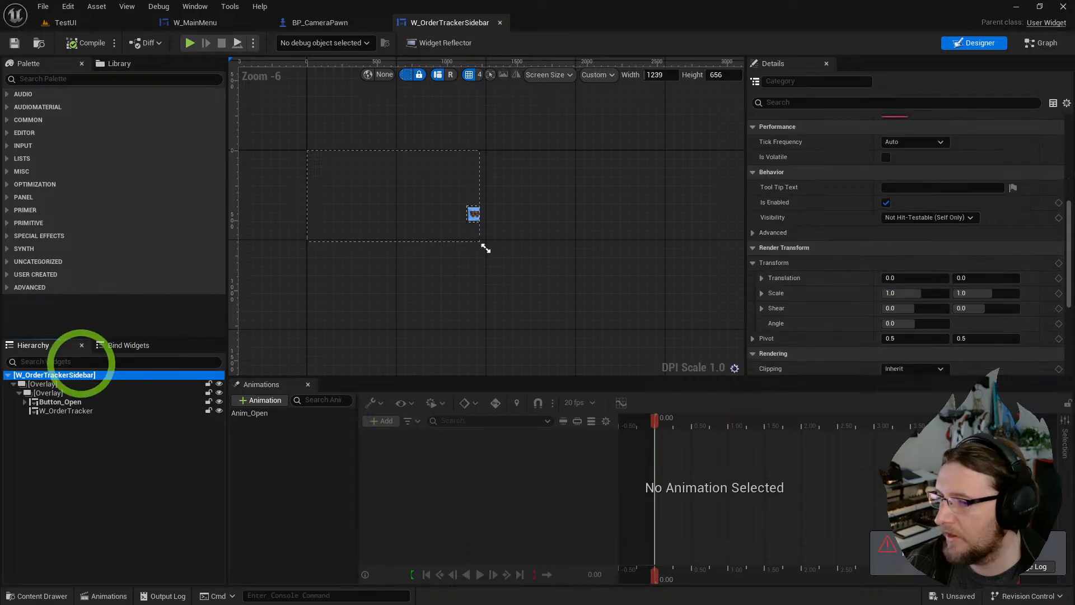
{"action": "left_click", "coordinate": [49, 384]}
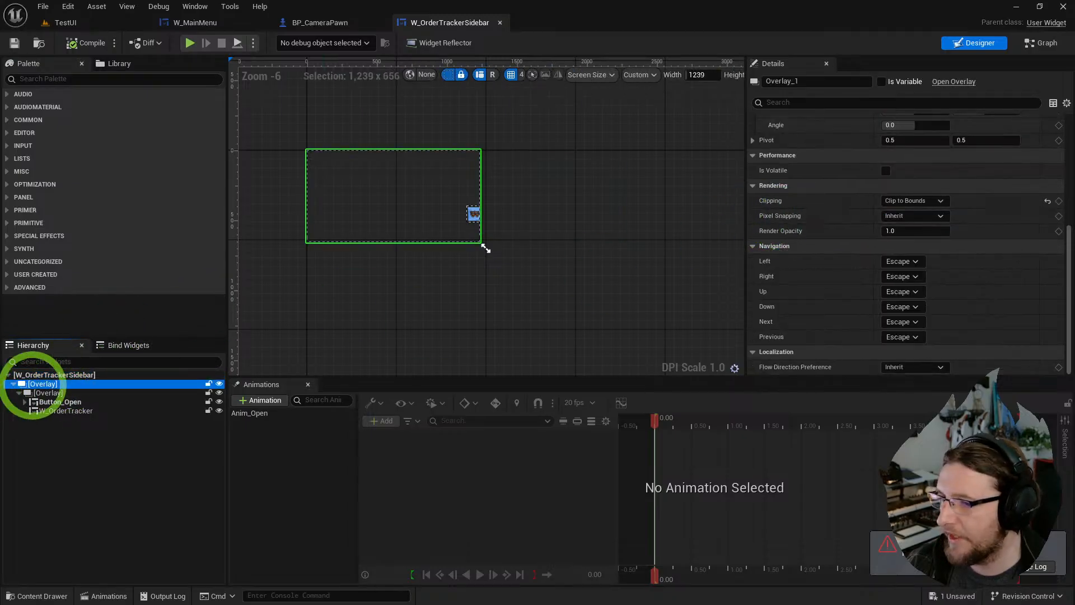
{"action": "left_click", "coordinate": [18, 392]}
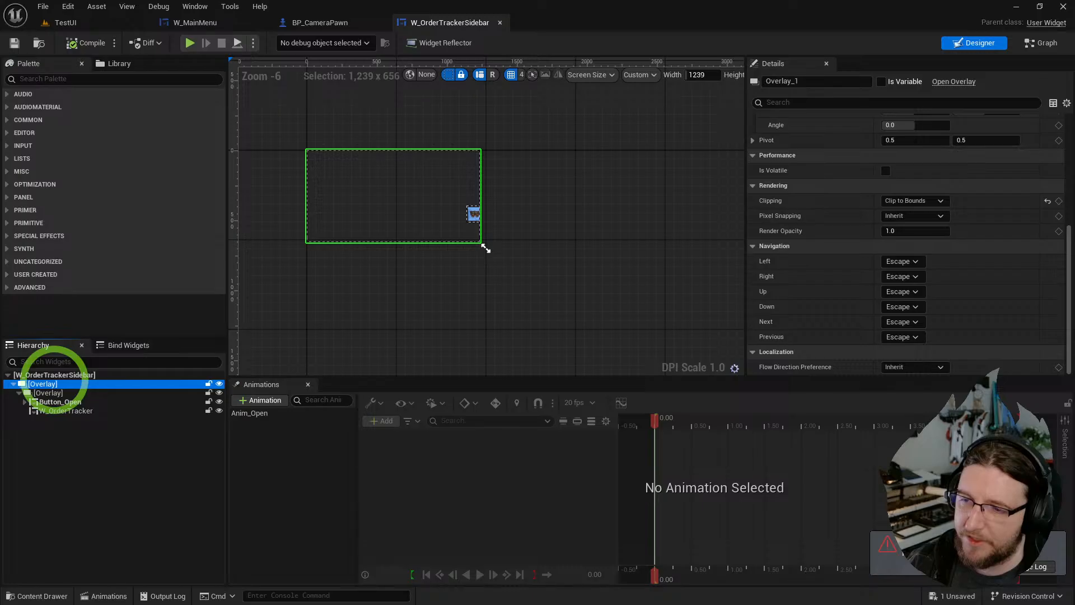
{"action": "left_click", "coordinate": [46, 392]}
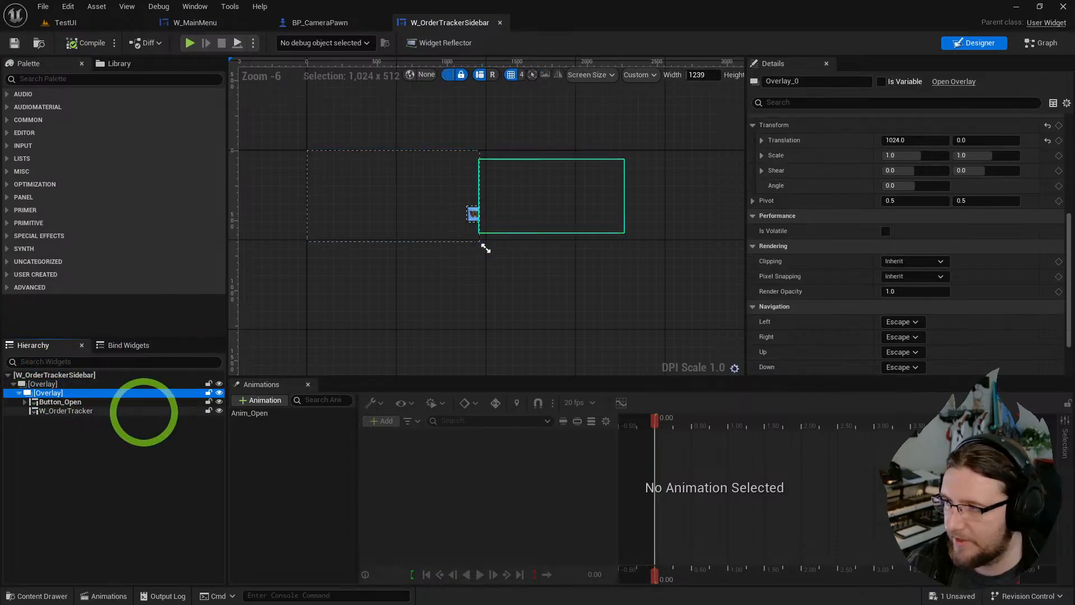
{"action": "left_click", "coordinate": [48, 375]}
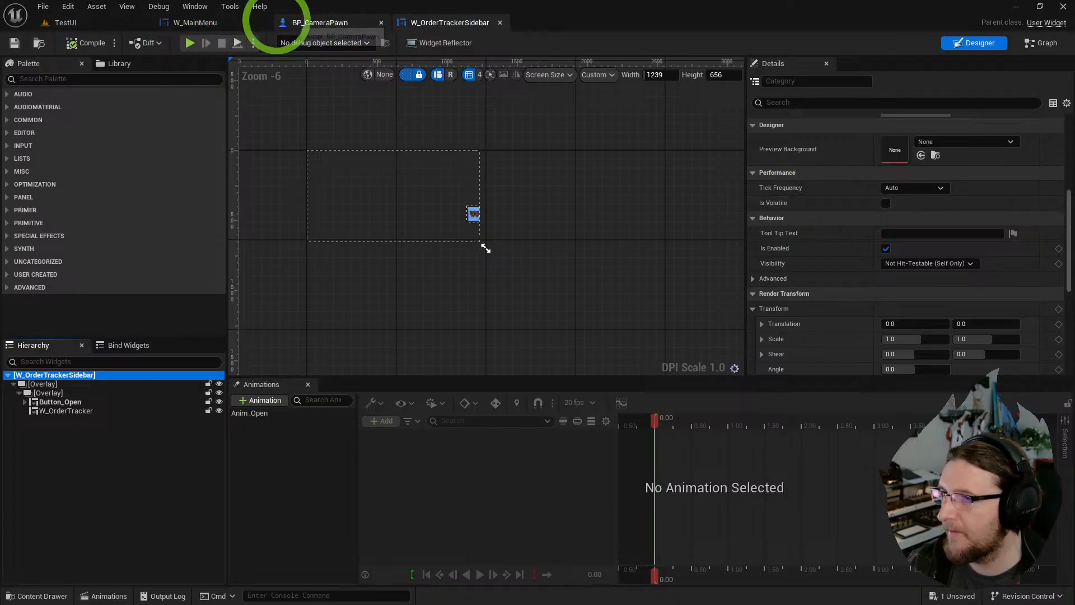
- Close the BP_CameraPawn asset
{"action": "left_click", "coordinate": [196, 22]}
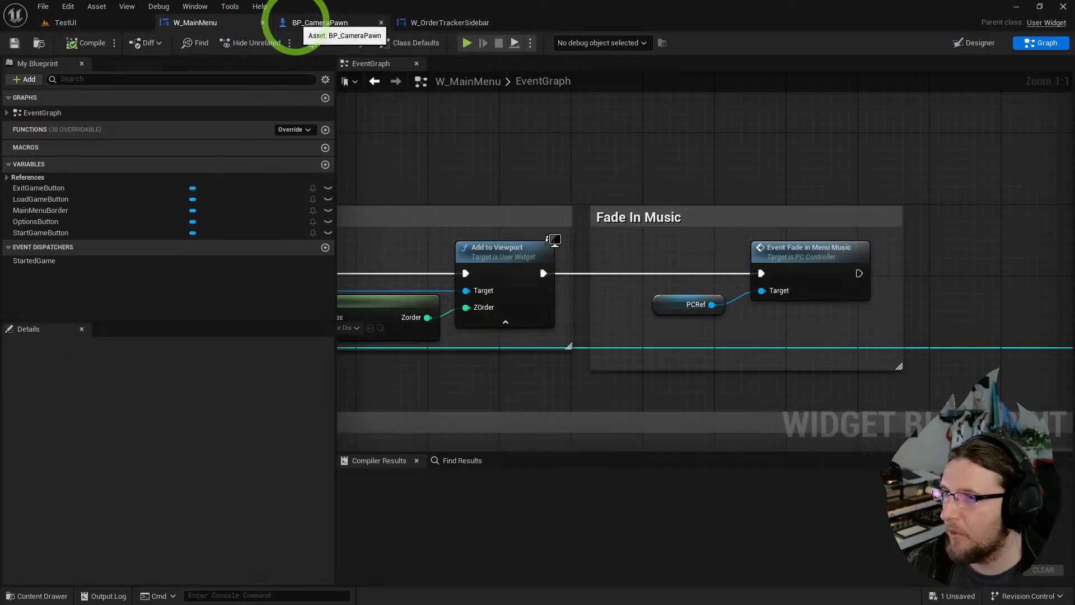
{"action": "left_click", "coordinate": [299, 23]}
{"action": "middle_click", "coordinate": [315, 24]}
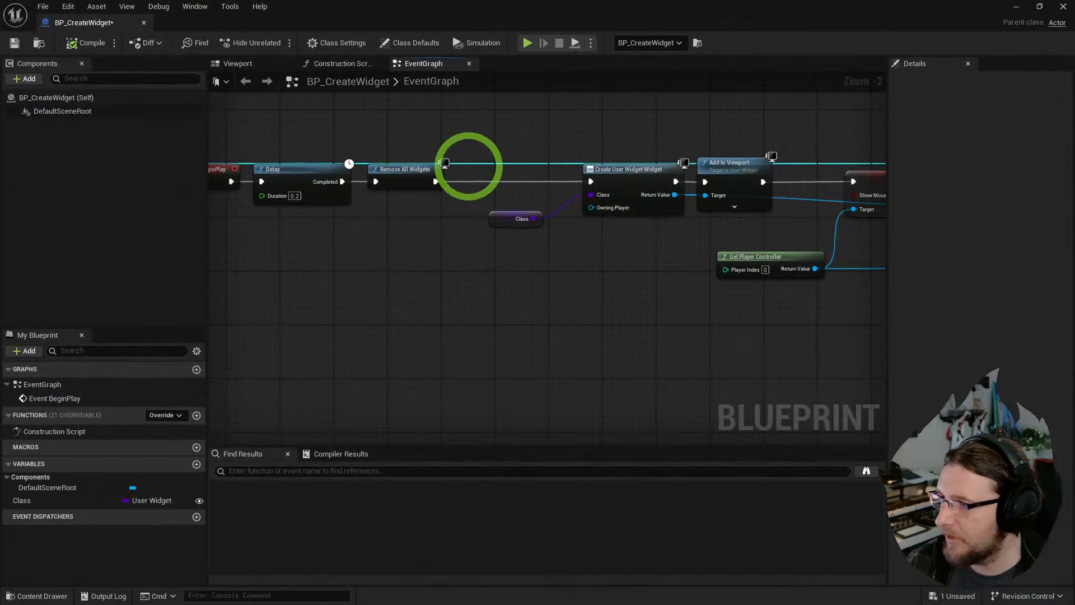
- Insert a 0.2 second Delay between Remove All Widgets and Create Widget in BP_CreateWidget, and compile and save the Blueprint
{"action": "key", "text": "d"}
{"action": "left_click", "coordinate": [469, 166]}
{"action": "left_click_drag", "start_coordinate": [437, 182], "coordinate": [471, 182]}
{"action": "left_click_drag", "start_coordinate": [550, 182], "coordinate": [592, 180]}
{"action": "left_click", "coordinate": [85, 43]}
{"action": "key", "text": "ctrl+s"}
- Dock the BP_CreateWidget editor beside W_OrderTrackerSidebar in the main editor window
{"action": "right_click_drag", "start_coordinate": [643, 147], "coordinate": [364, 148]}
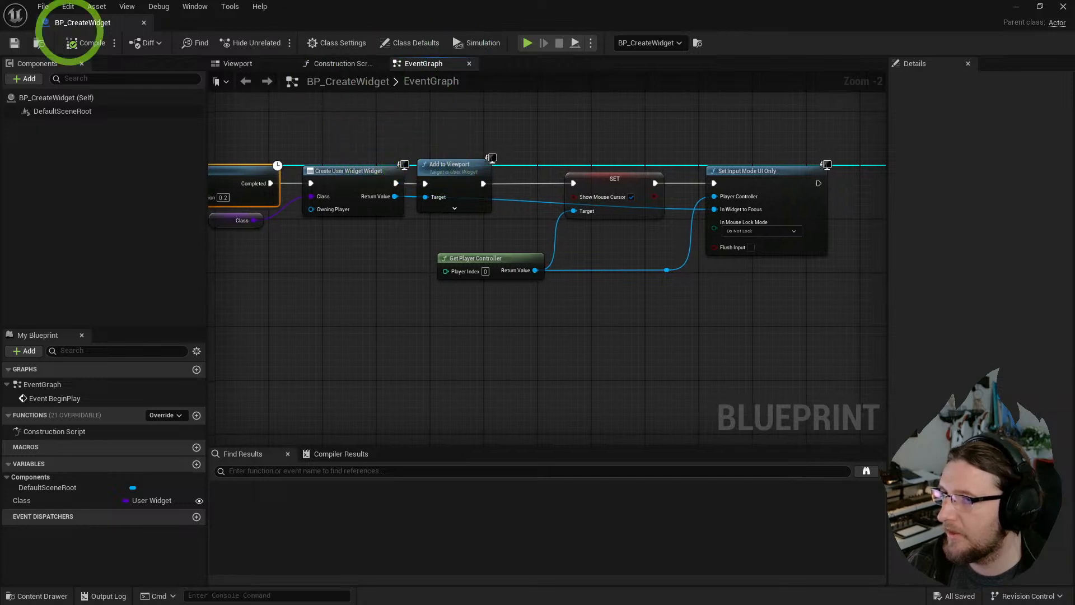
{"action": "right_click_drag", "start_coordinate": [295, 135], "coordinate": [248, 173]}
{"action": "left_click_drag", "start_coordinate": [119, 25], "coordinate": [487, 31]}
- Play the TestUI level to test the added Delay, and end the play session
{"action": "left_click", "coordinate": [110, 24]}
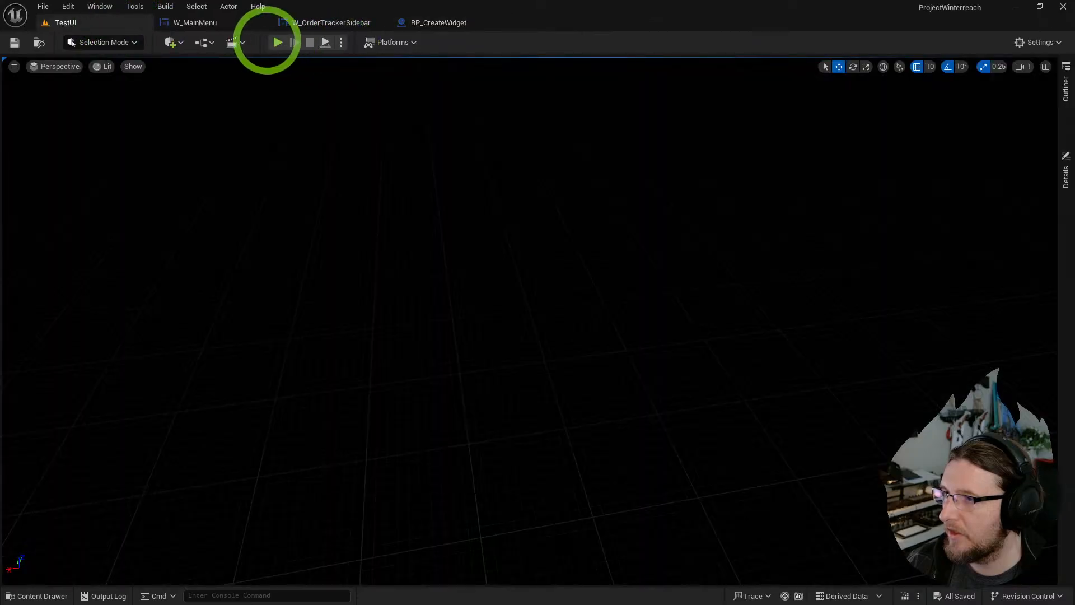
{"action": "left_click", "coordinate": [278, 42]}
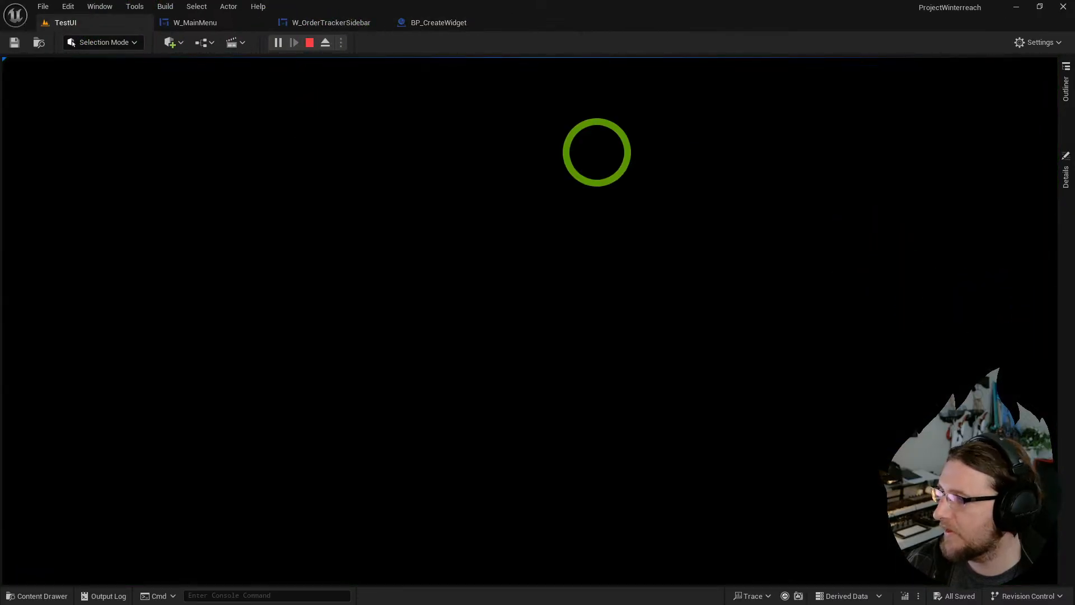
{"action": "key", "text": "Escape"}
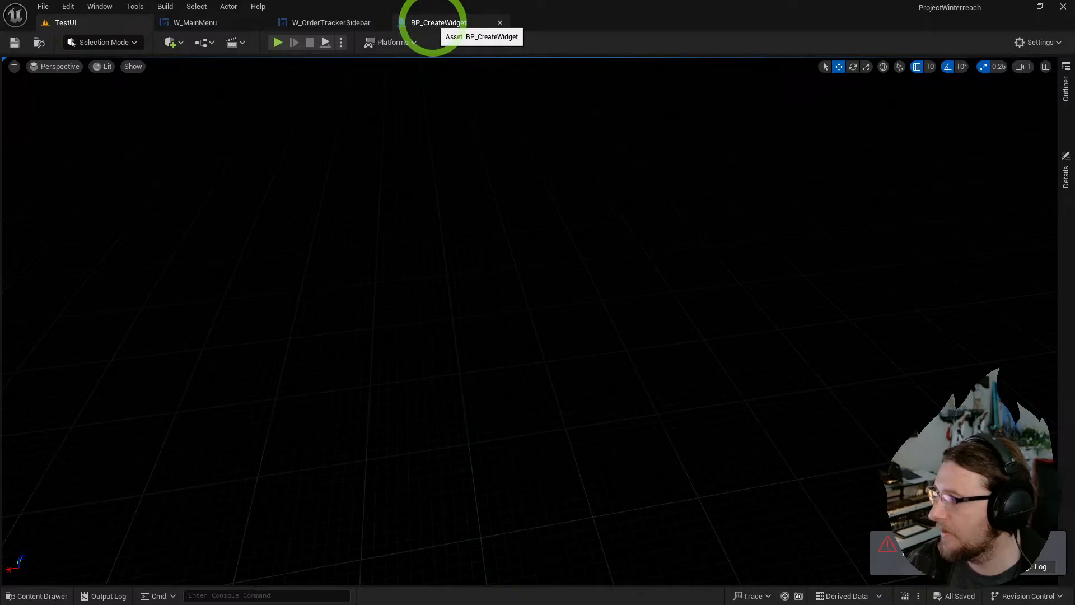
- Set the duration of BP_CreateWidget's second Delay to 1.0 second and test it in a play session
{"action": "left_click", "coordinate": [199, 22]}
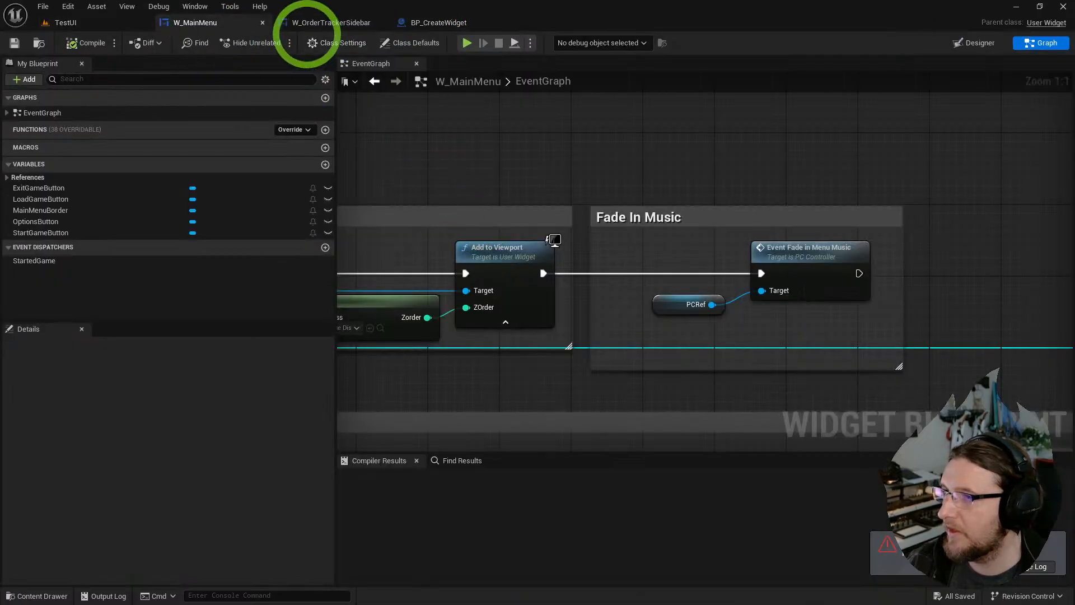
{"action": "left_click", "coordinate": [308, 25]}
{"action": "left_click", "coordinate": [413, 23]}
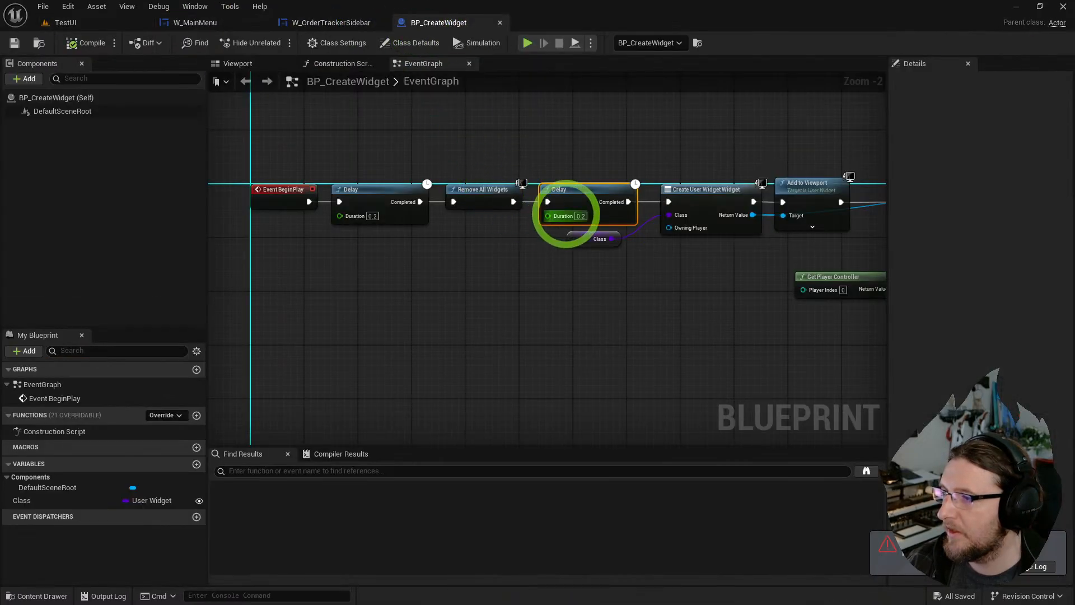
{"action": "type", "text": "1"}
{"action": "left_click", "coordinate": [562, 105]}
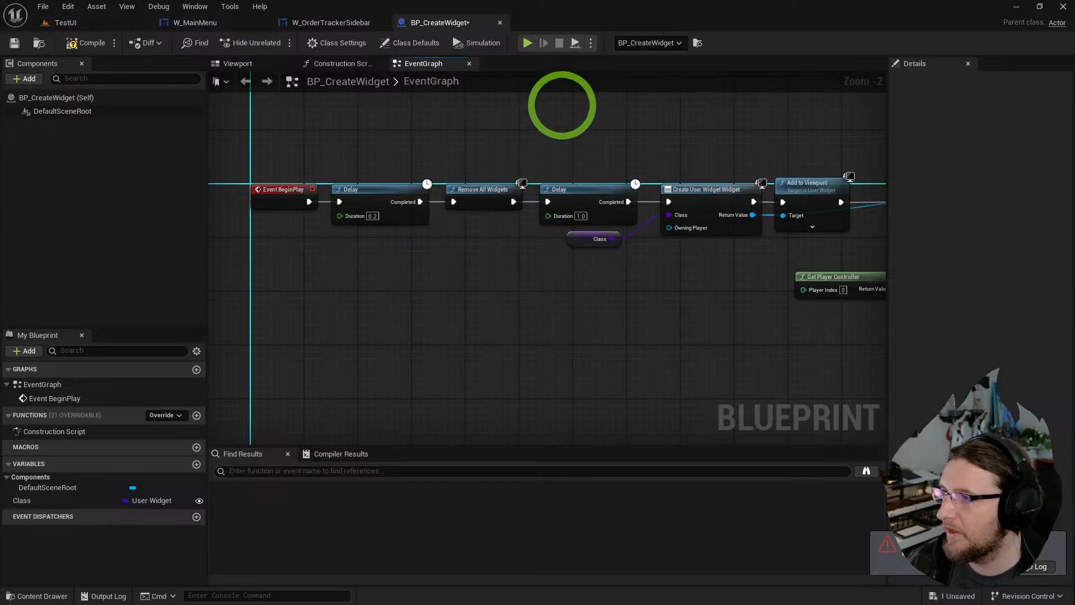
{"action": "left_click", "coordinate": [526, 42]}
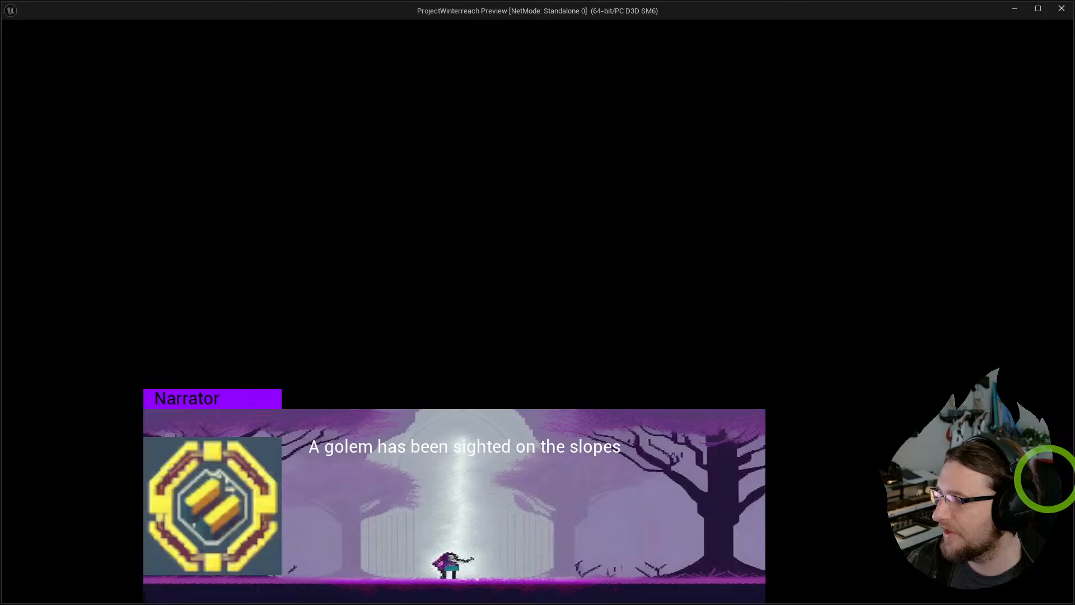
{"action": "key", "text": "Escape"}
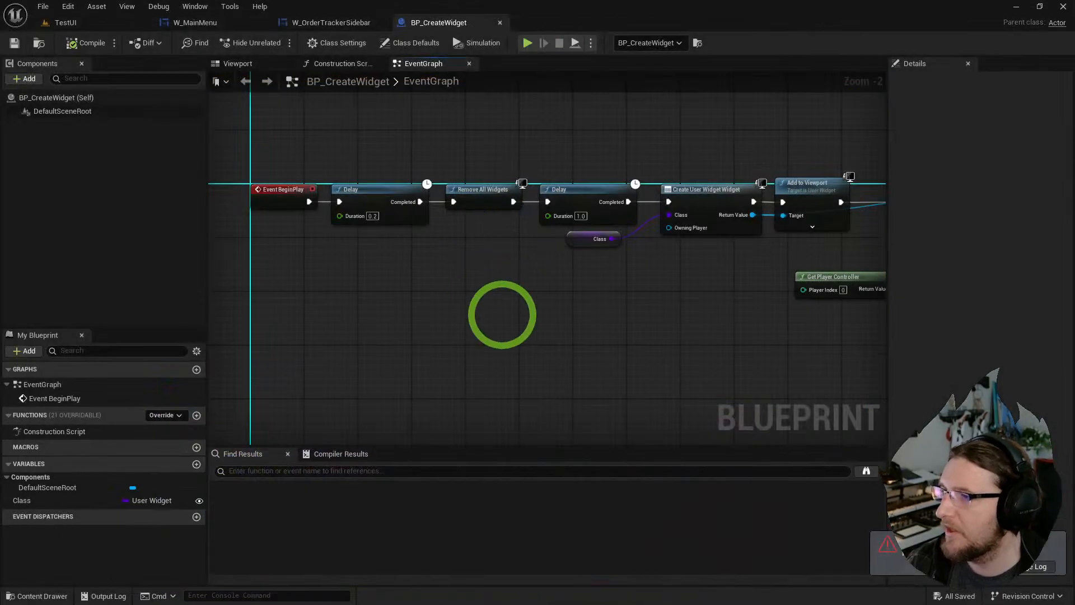
- Disconnect the Timeline Complete (W_OrderTracker) event from Remove from Parent in the W_OrderTrackerSidebar event graph
{"action": "left_click", "coordinate": [312, 22]}
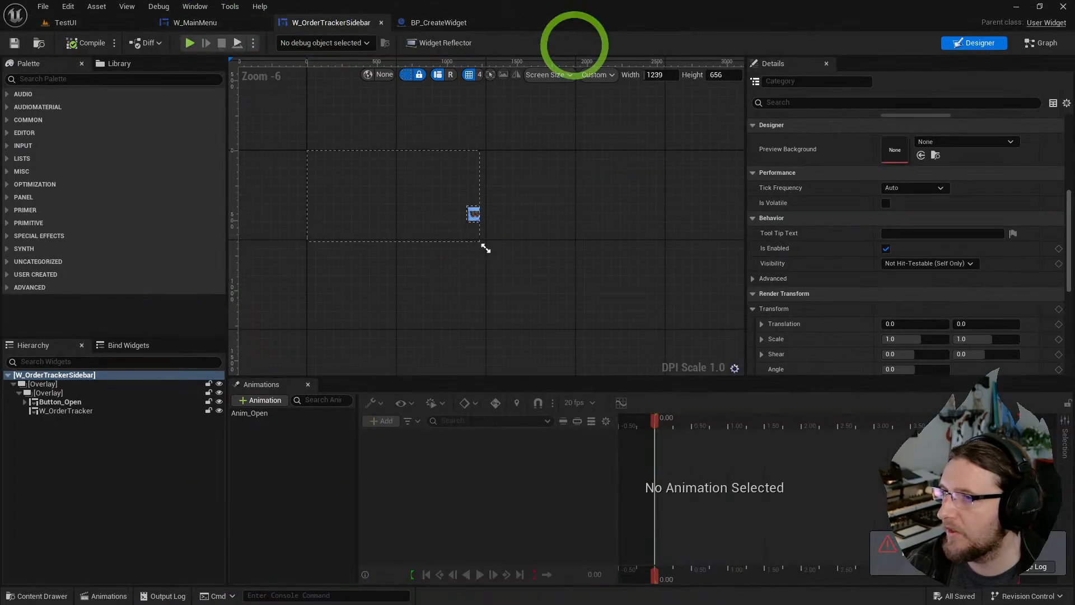
{"action": "left_click", "coordinate": [1036, 43]}
{"action": "right_click_drag", "start_coordinate": [358, 168], "coordinate": [503, 246]}
{"action": "scroll", "coordinate": [504, 245], "scroll_direction": "down", "scroll_amount": 1}
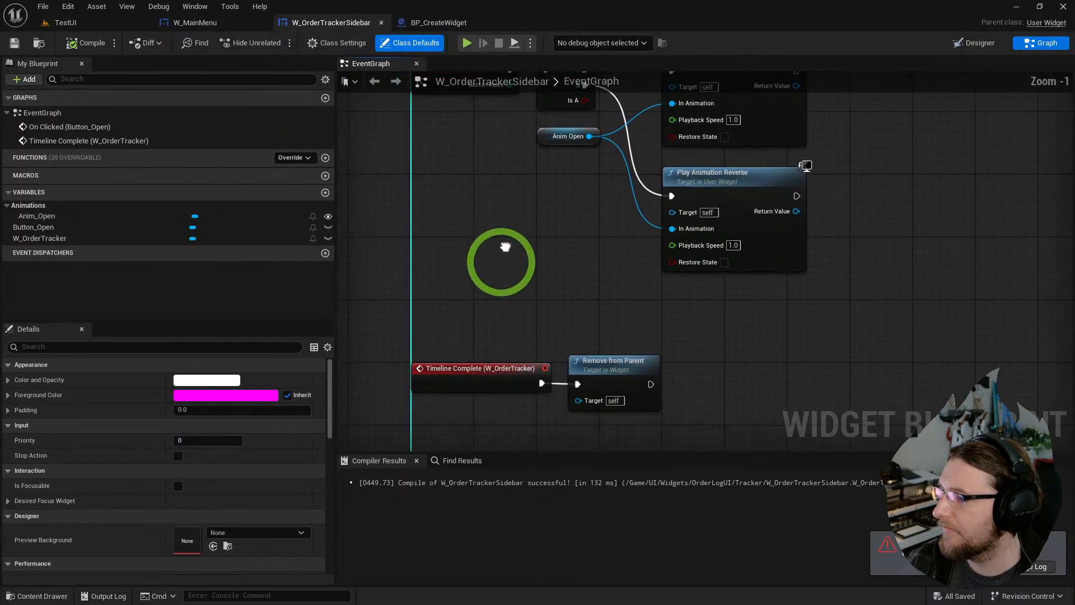
{"action": "left_click_drag", "start_coordinate": [613, 316], "coordinate": [638, 389]}
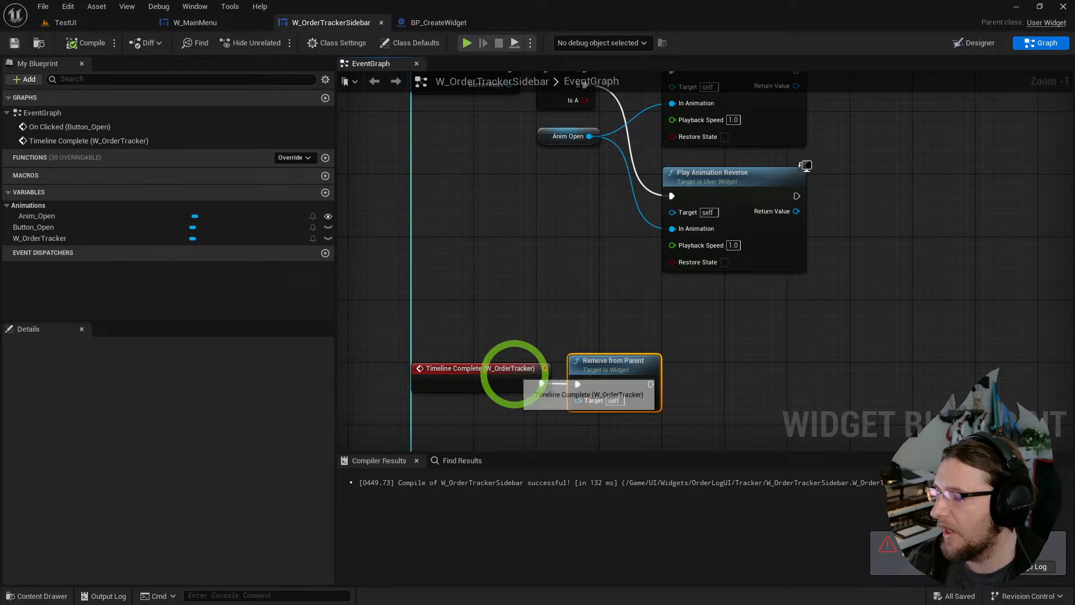
{"action": "left_click_drag", "start_coordinate": [541, 383], "coordinate": [578, 384]}
{"action": "scroll", "coordinate": [543, 387], "scroll_direction": "up", "scroll_amount": 1}
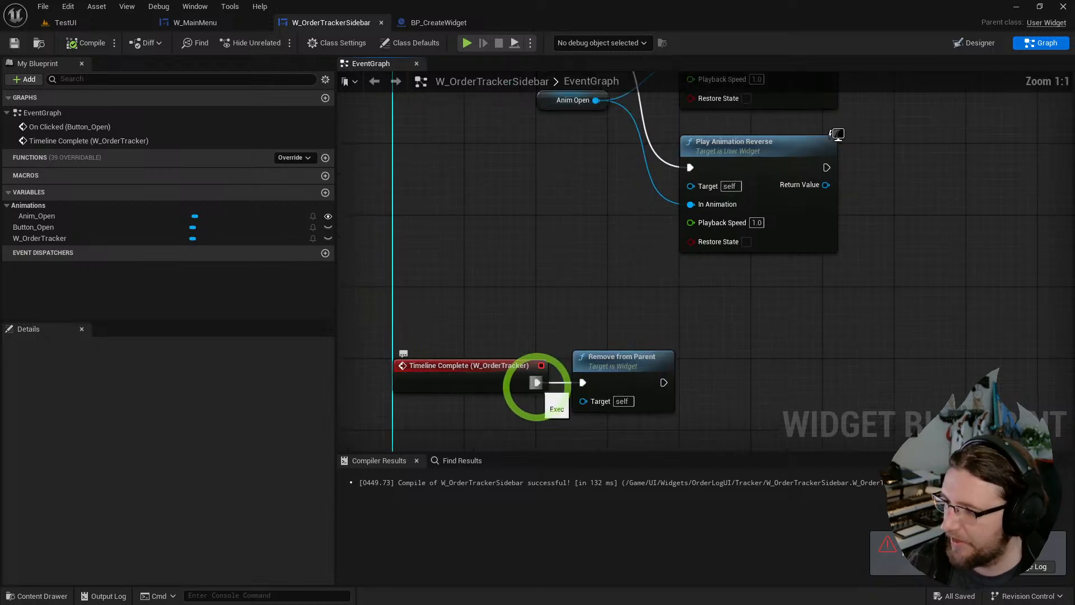
{"action": "right_click_drag", "start_coordinate": [543, 404], "coordinate": [548, 361]}
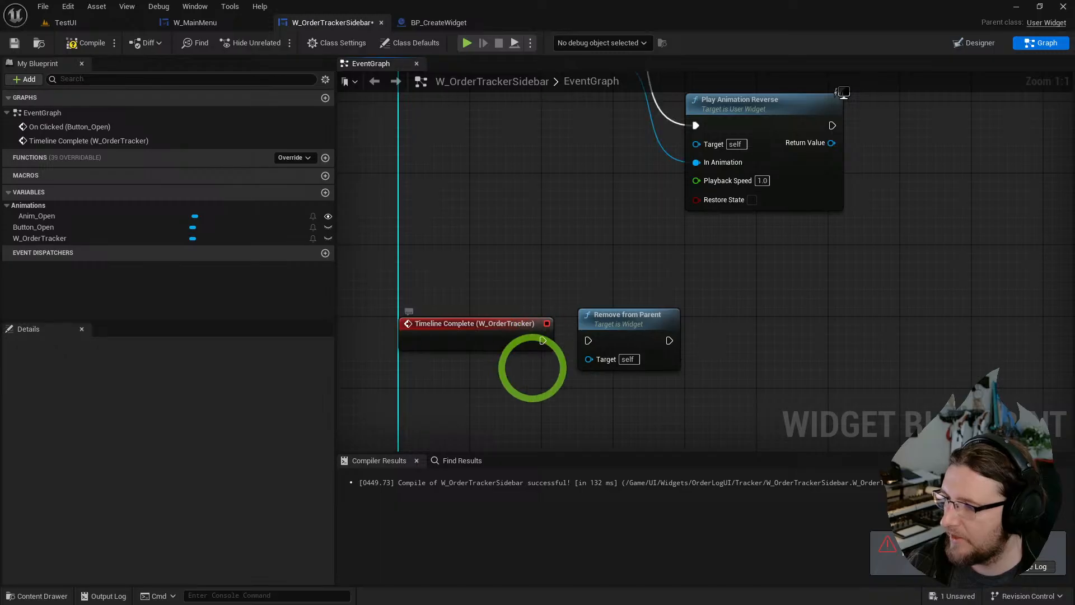
- Group the Timeline Complete and Remove from Parent nodes in a comment reading "temp unhooked. Probably want a popup"
{"action": "left_click_drag", "start_coordinate": [439, 267], "coordinate": [716, 398]}
{"action": "key", "text": "c"}
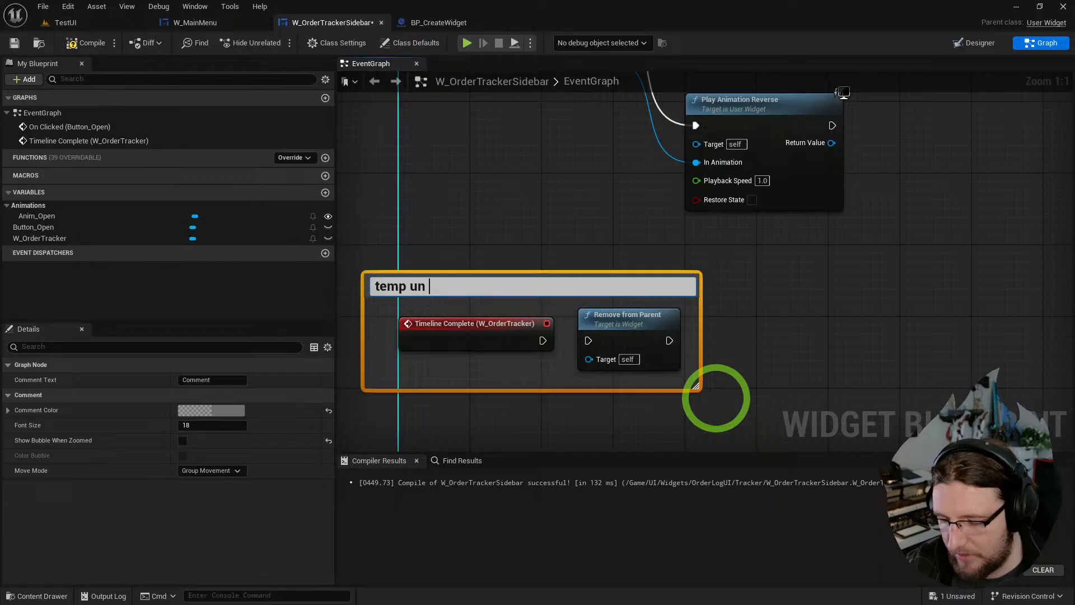
{"action": "key", "text": "Return"}
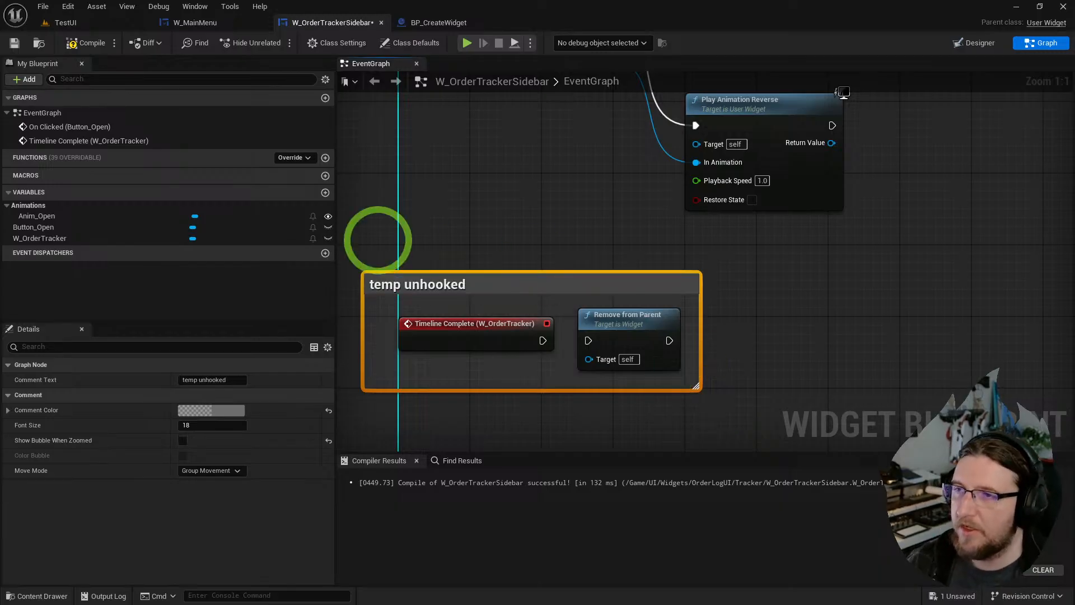
{"action": "double_click", "coordinate": [476, 284]}
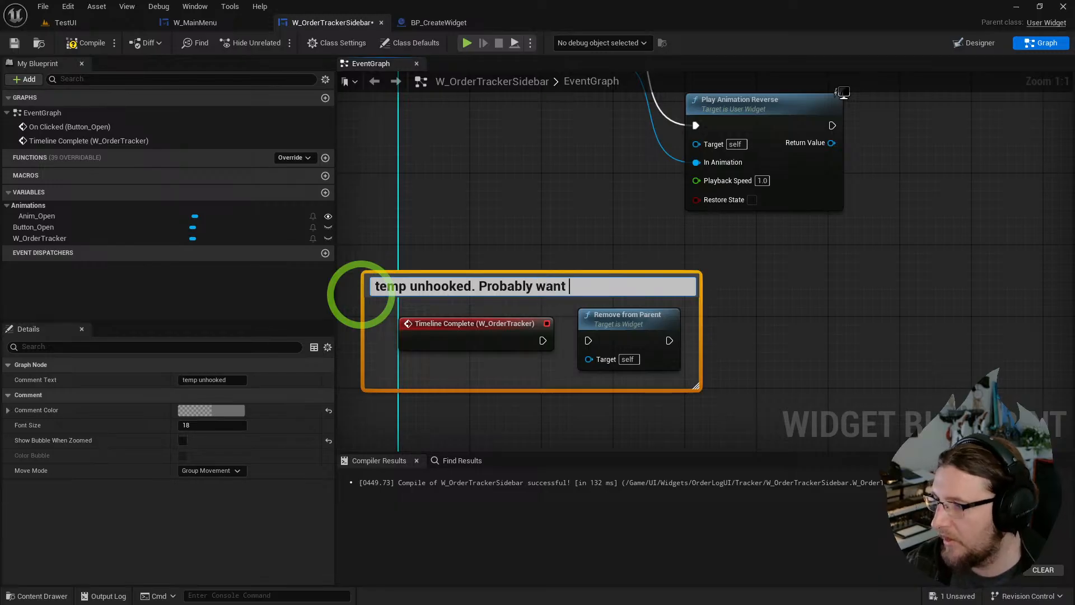
{"action": "left_click", "coordinate": [514, 213]}
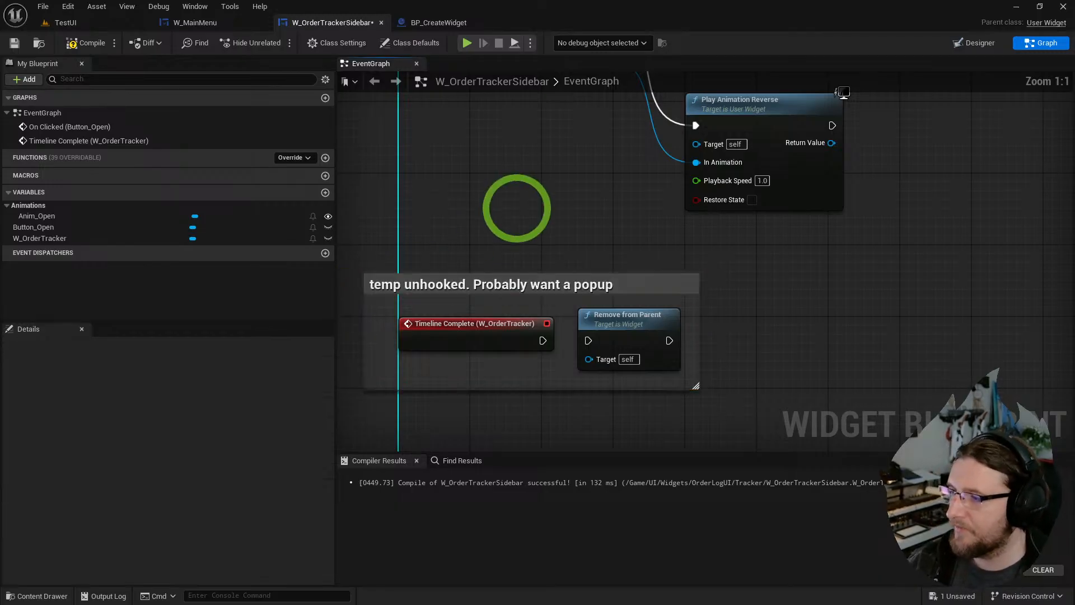
- Compile the W_OrderTrackerSidebar widget and return to the TestUI level
{"action": "left_click", "coordinate": [81, 43]}
{"action": "left_click", "coordinate": [107, 22]}
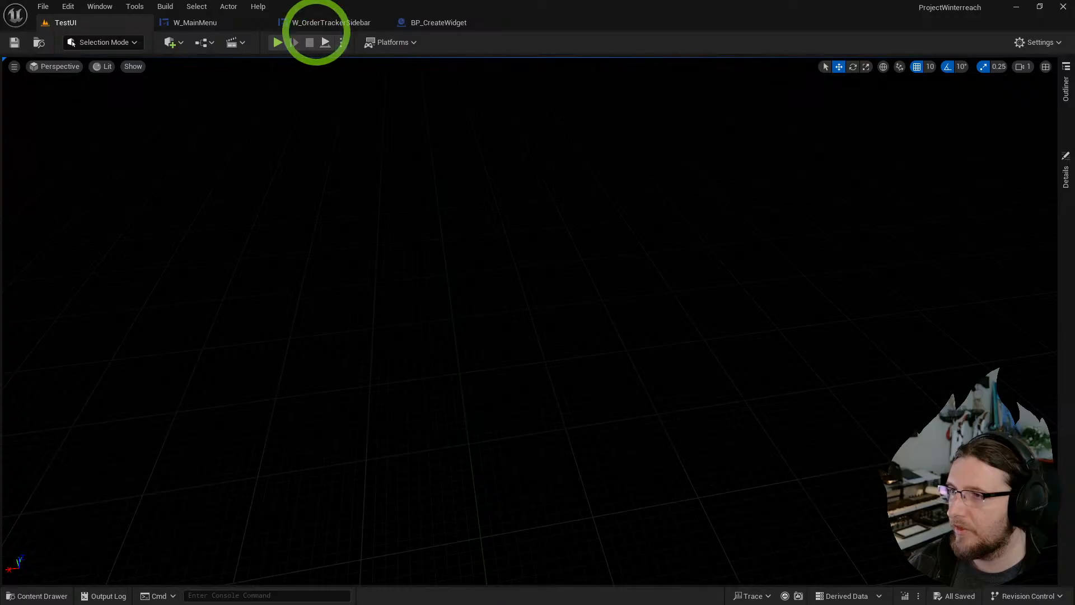
- Set the duration of BP_CreateWidget's second Delay to 0.2 and test it in a play session
{"action": "left_click", "coordinate": [432, 22]}
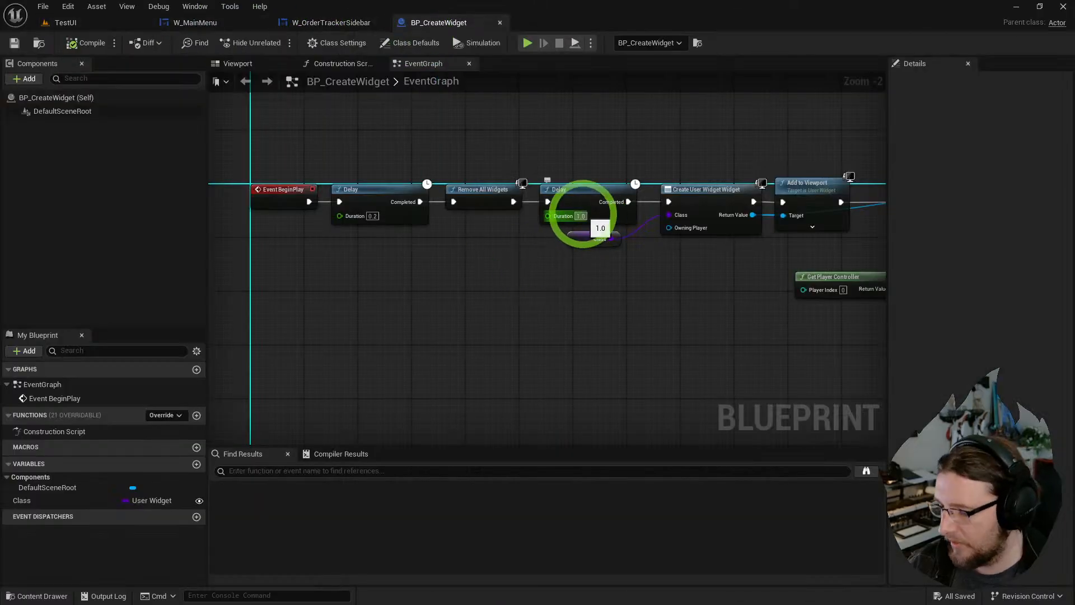
{"action": "left_click", "coordinate": [529, 43]}
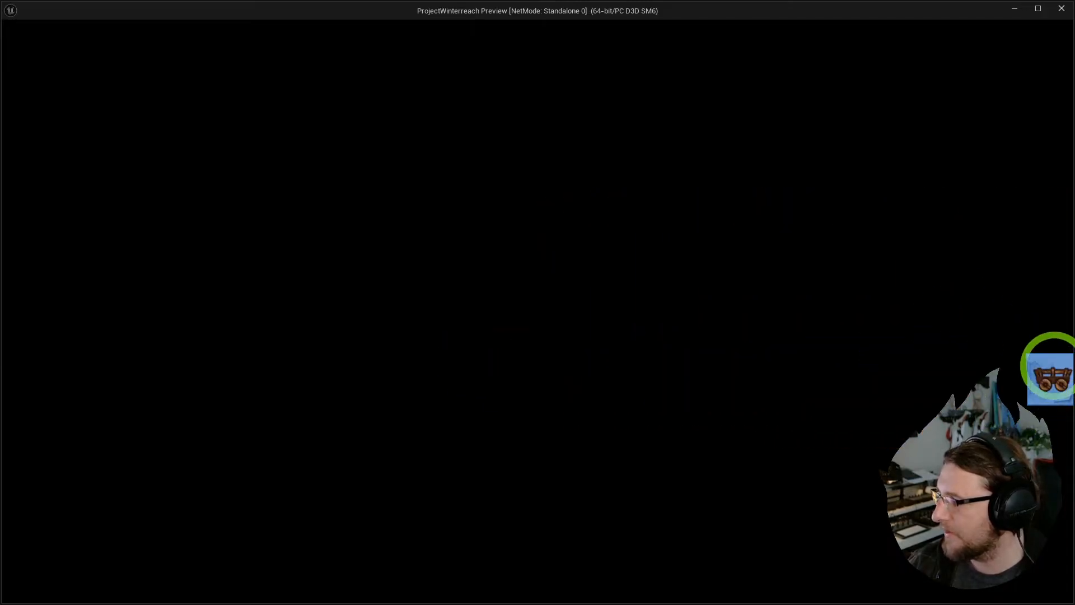
{"action": "key", "text": "Escape"}
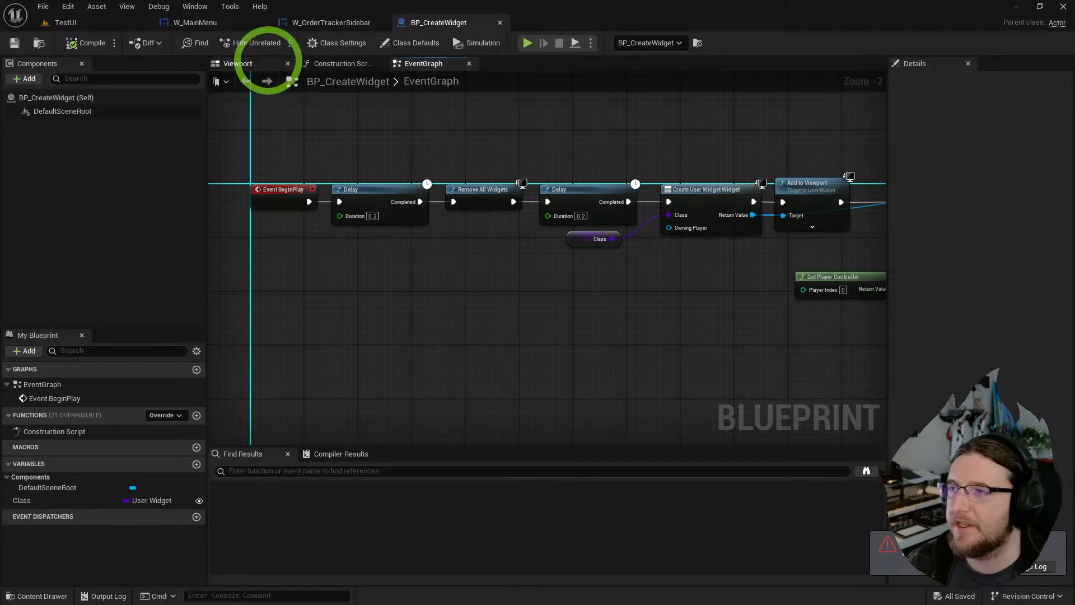
- Close the open widget and Blueprint editors, leaving only the TestUI level
{"action": "left_click", "coordinate": [317, 23]}
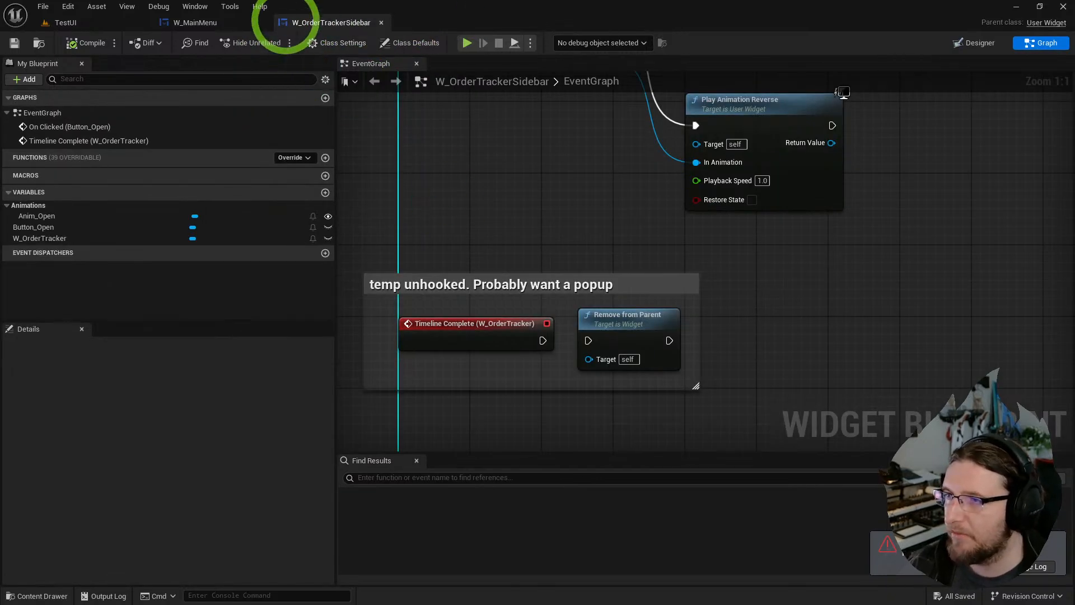
{"action": "middle_click", "coordinate": [285, 23]}
{"action": "middle_click", "coordinate": [196, 24]}
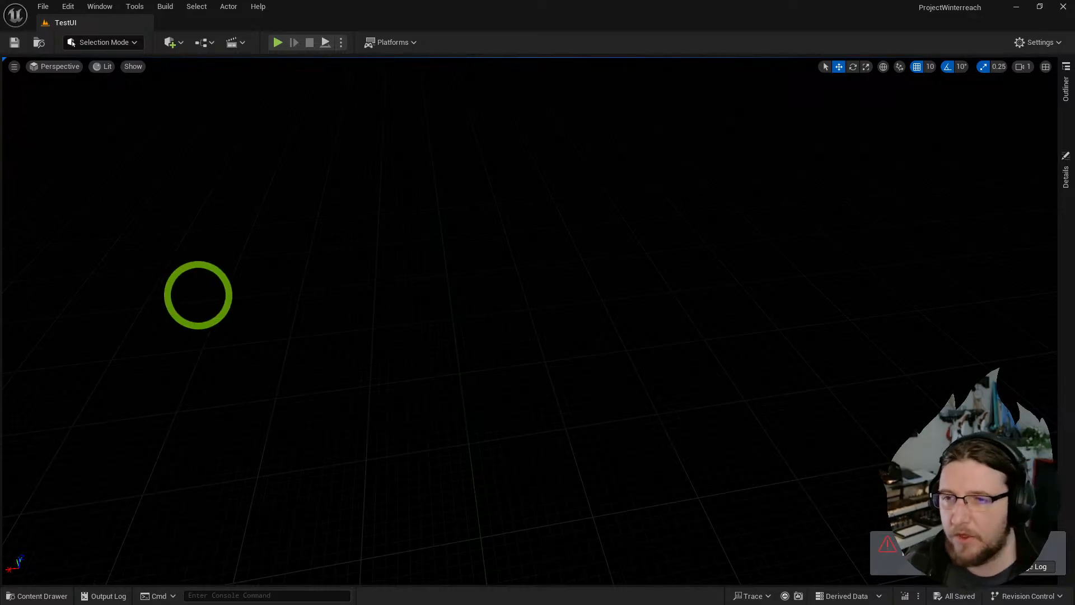
- Examine the textures in the MainHUD, Paper, Research, Shared and Ledger folders under UI/Assets
{"action": "key", "text": "ctrl+space"}
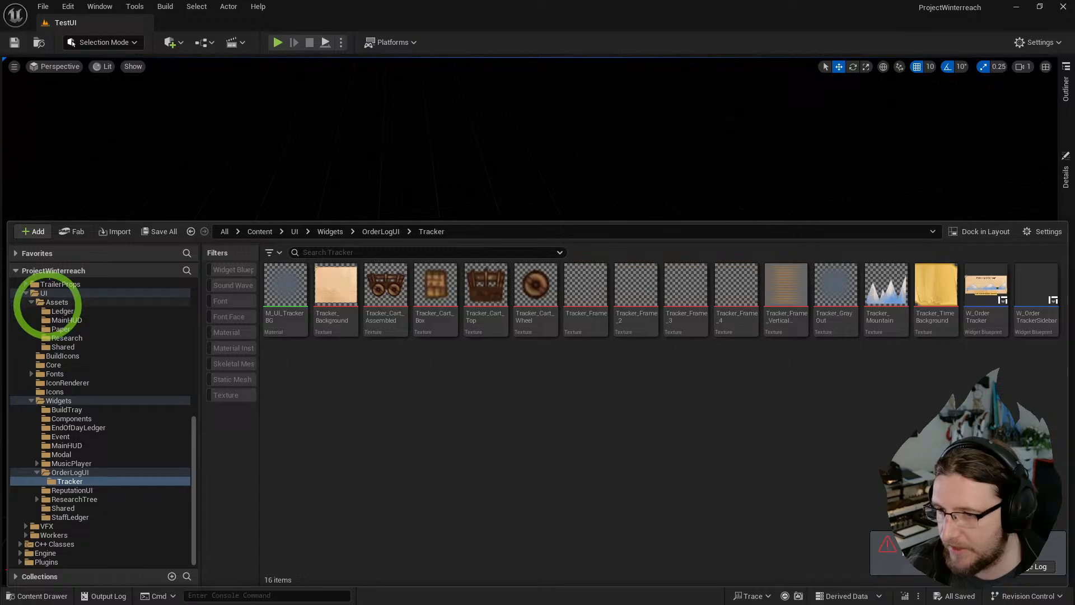
{"action": "scroll", "coordinate": [56, 307], "scroll_direction": "up", "scroll_amount": 1}
{"action": "left_click", "coordinate": [67, 337]}
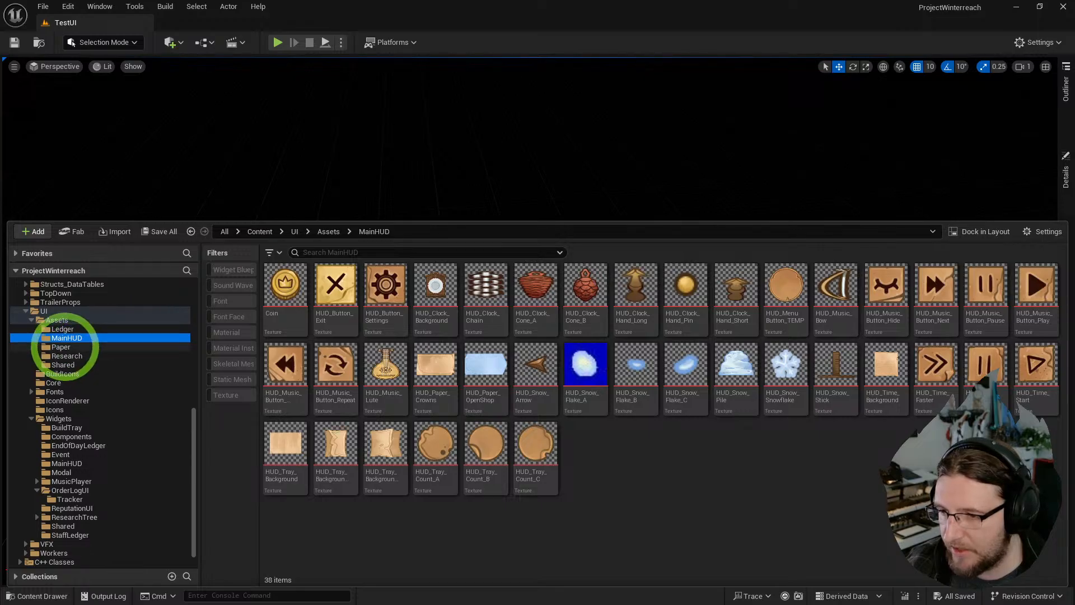
{"action": "left_click", "coordinate": [60, 347]}
{"action": "left_click", "coordinate": [67, 355]}
{"action": "left_click", "coordinate": [63, 364]}
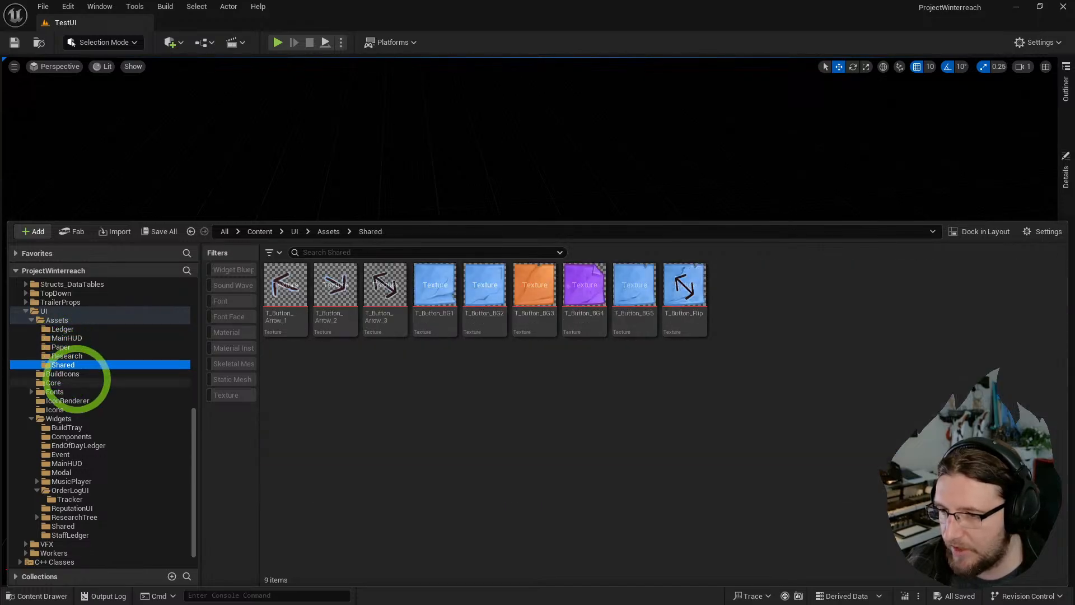
{"action": "left_click", "coordinate": [63, 329]}
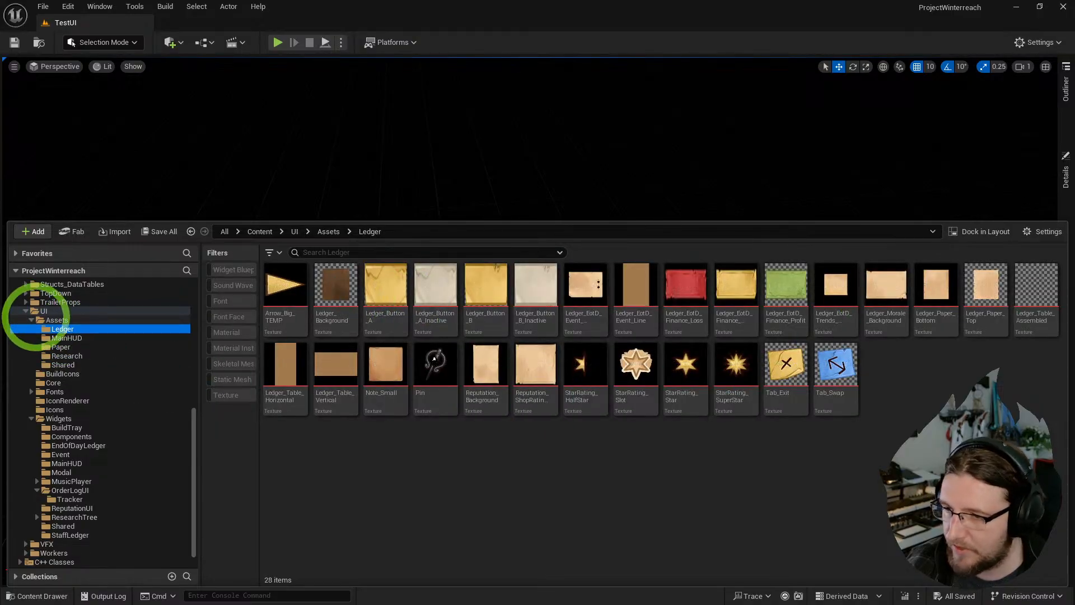
- Examine the textures in the Core/UI/Elements content folder
{"action": "left_click", "coordinate": [26, 311]}
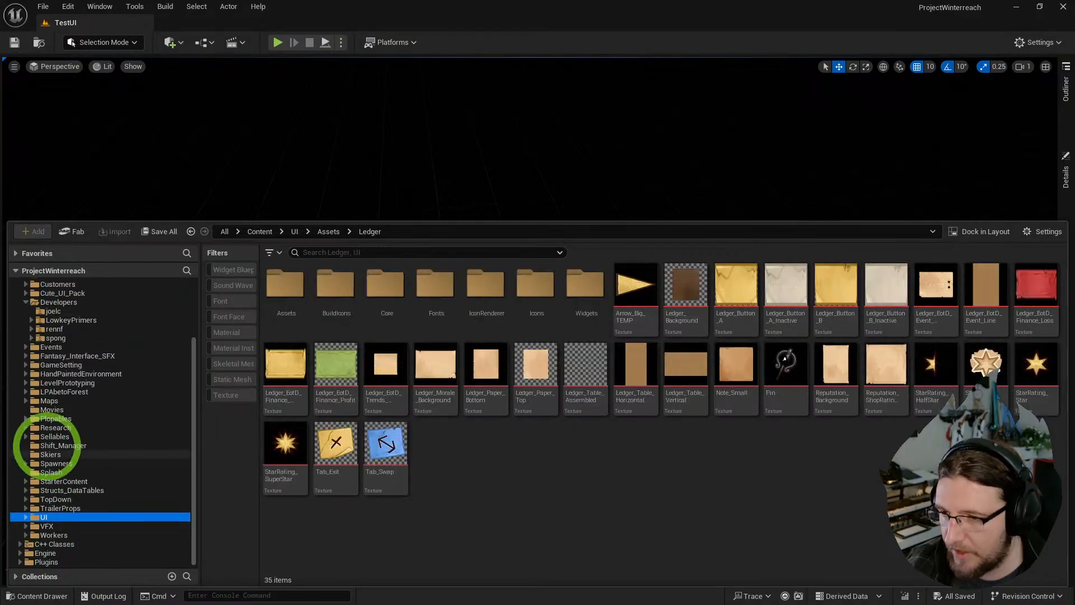
{"action": "scroll", "coordinate": [33, 347], "scroll_direction": "up", "scroll_amount": 3}
{"action": "left_click", "coordinate": [47, 320]}
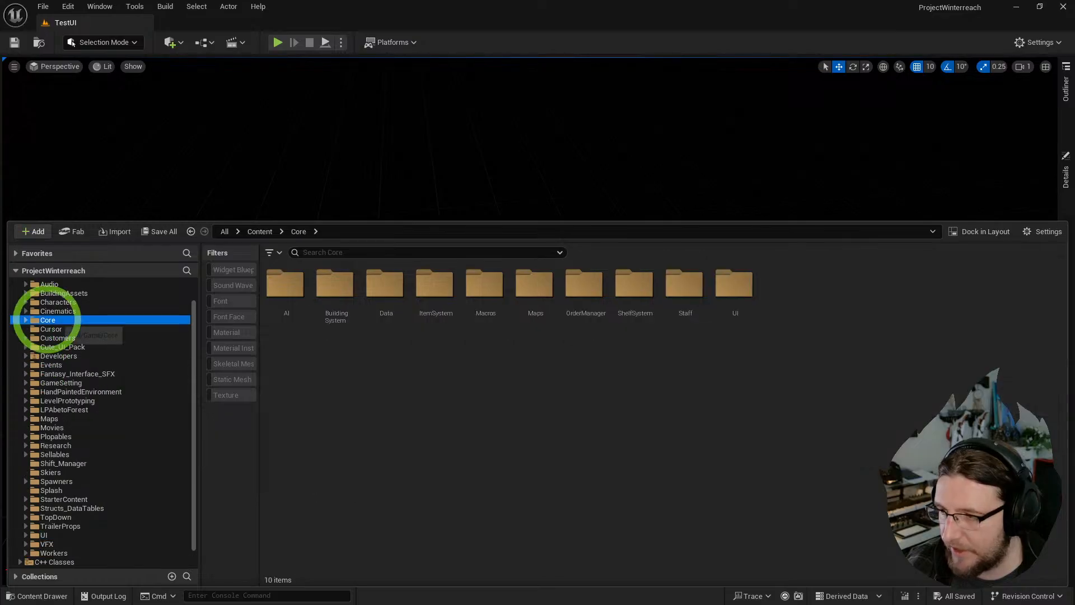
{"action": "double_click", "coordinate": [733, 287]}
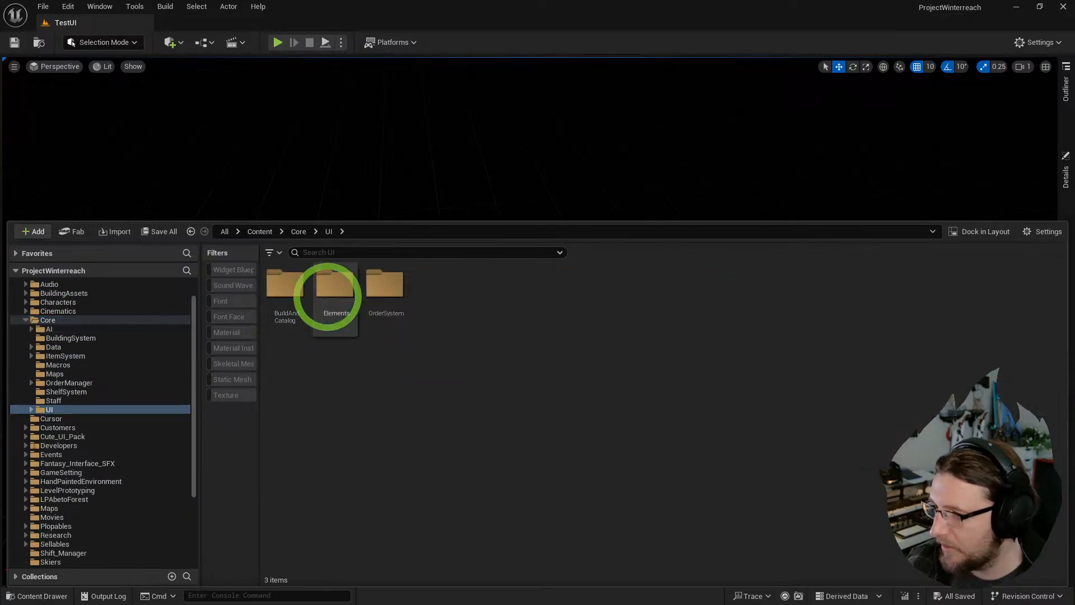
{"action": "double_click", "coordinate": [333, 288]}
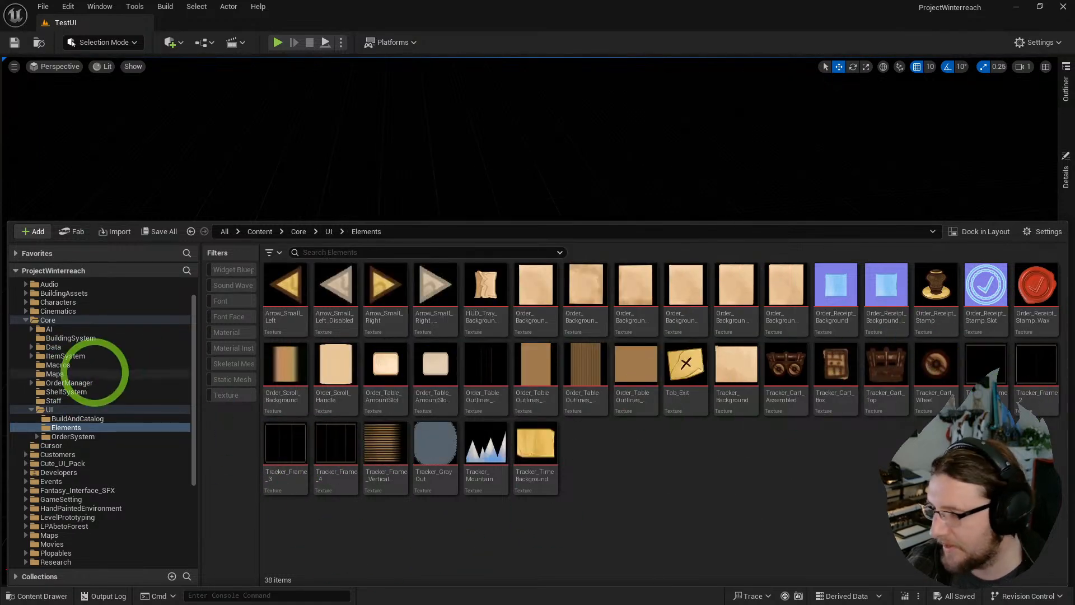
- Open the W_MainMenu widget from the UI/Widgets content folder
{"action": "scroll", "coordinate": [134, 386], "scroll_direction": "down", "scroll_amount": 5}
{"action": "left_click", "coordinate": [53, 517]}
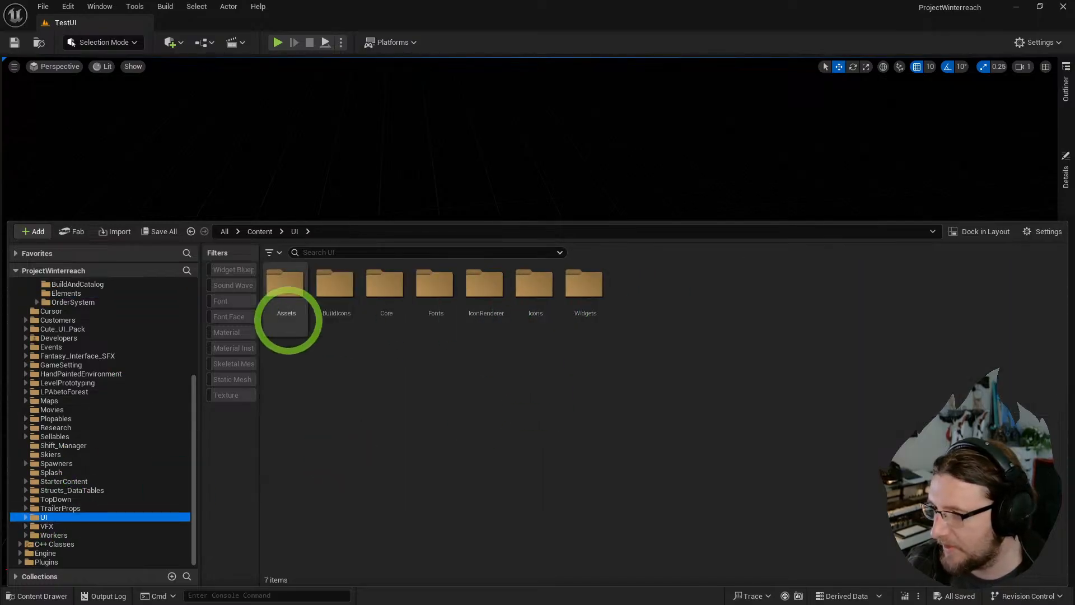
{"action": "double_click", "coordinate": [584, 296]}
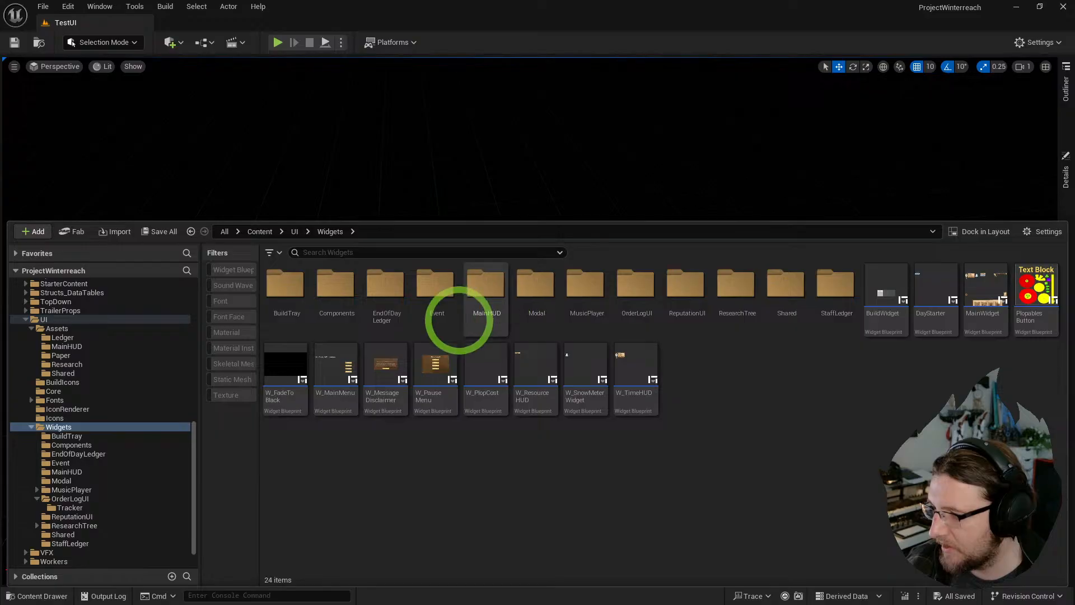
{"action": "left_click", "coordinate": [430, 363]}
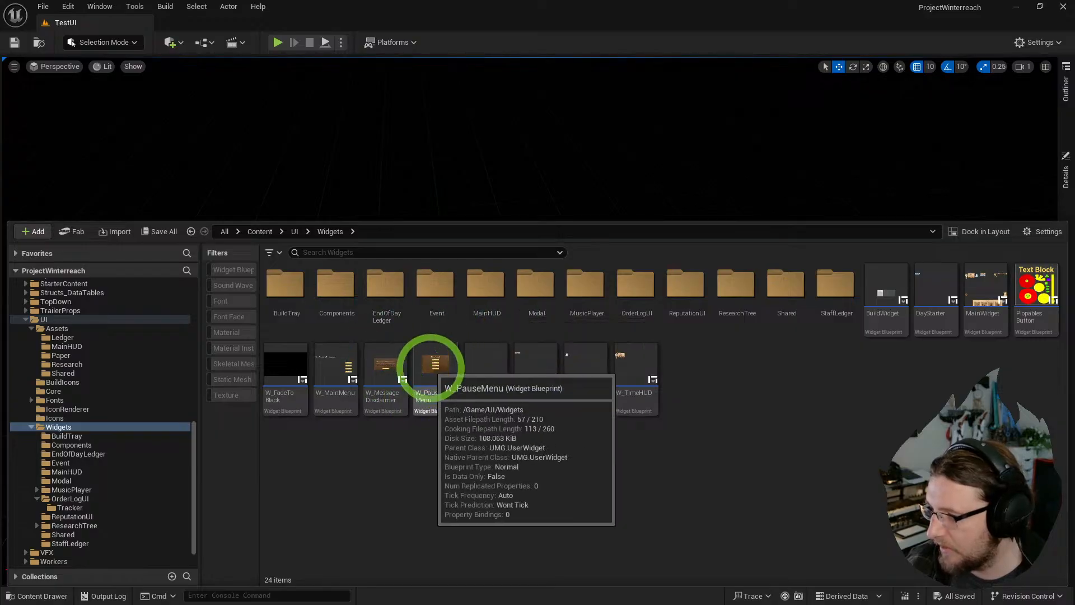
{"action": "left_click", "coordinate": [336, 364]}
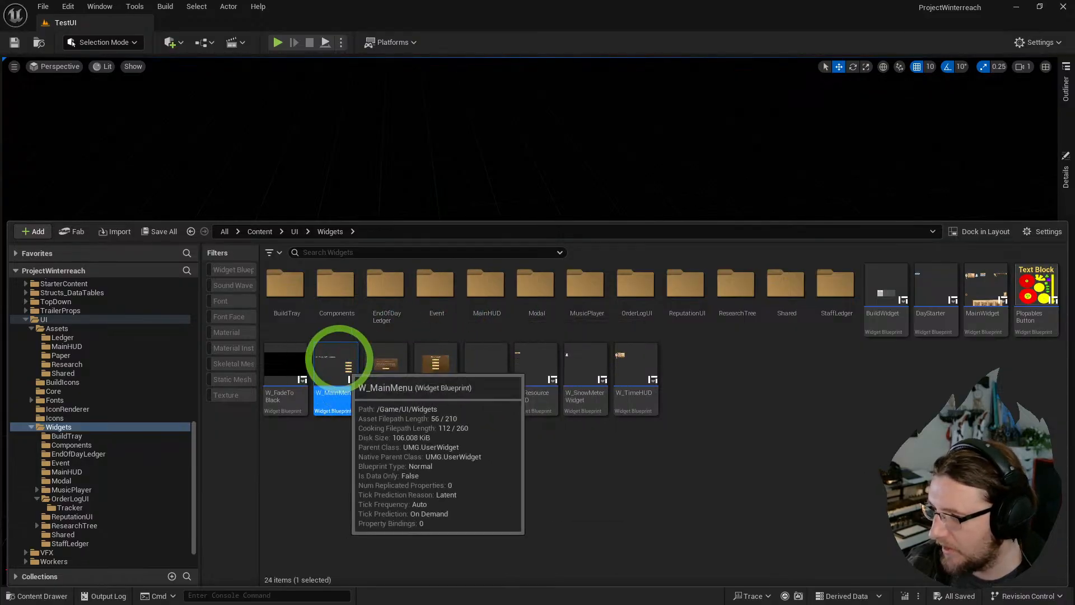
{"action": "double_click", "coordinate": [339, 378]}
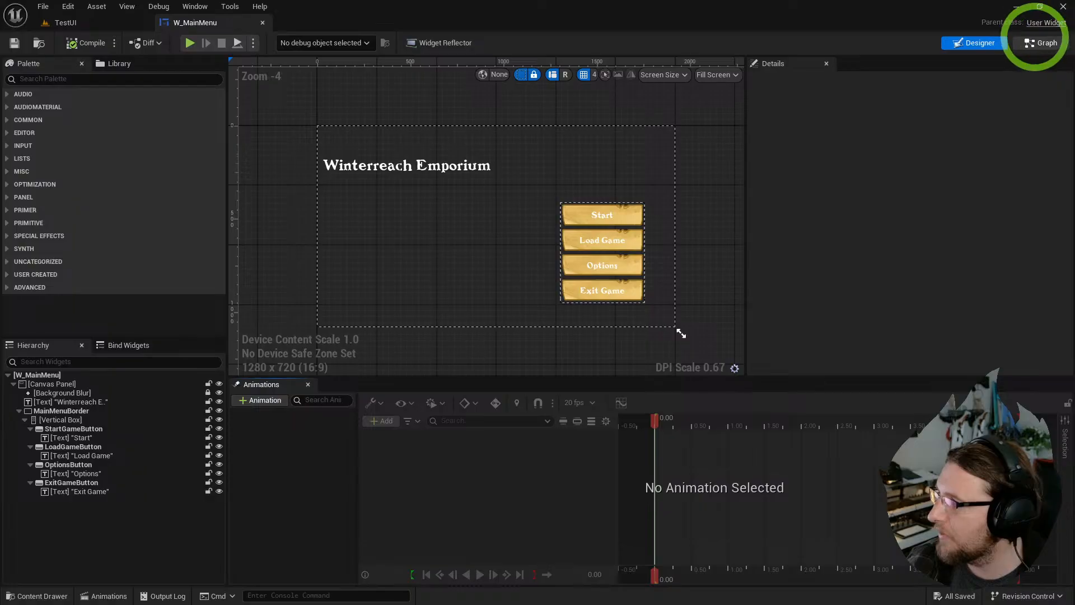
- Examine W_MainMenu's event graph, including the Start Game, Demo Message Disclaimer and Fade In Music sections and their PCRef references
{"action": "left_click", "coordinate": [1036, 43]}
{"action": "scroll", "coordinate": [509, 216], "scroll_direction": "down", "scroll_amount": 4}
{"action": "right_click_drag", "start_coordinate": [509, 216], "coordinate": [596, 108]}
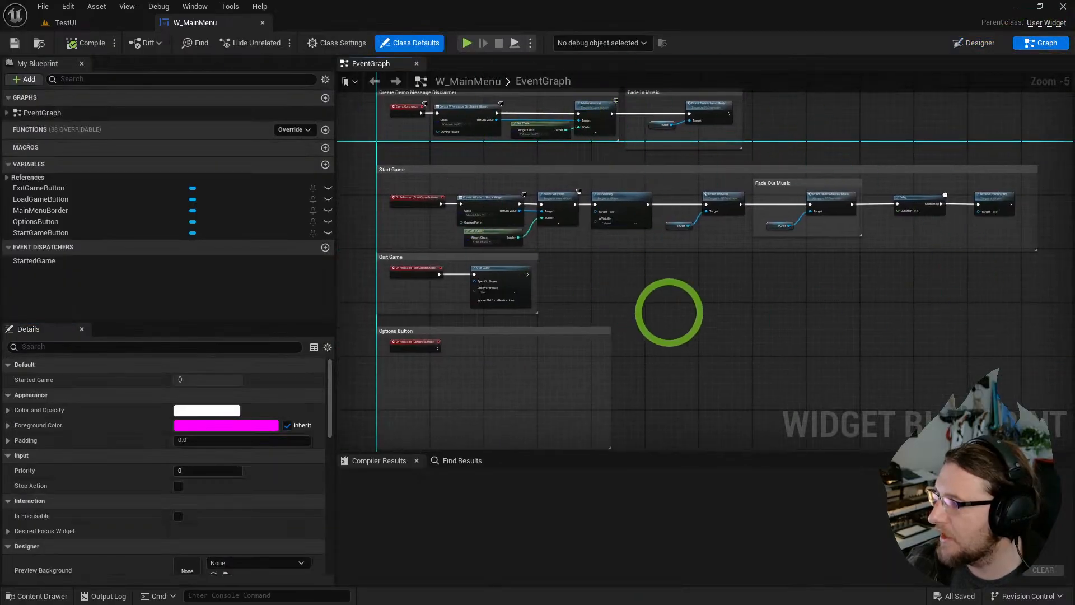
{"action": "right_click_drag", "start_coordinate": [690, 317], "coordinate": [720, 366]}
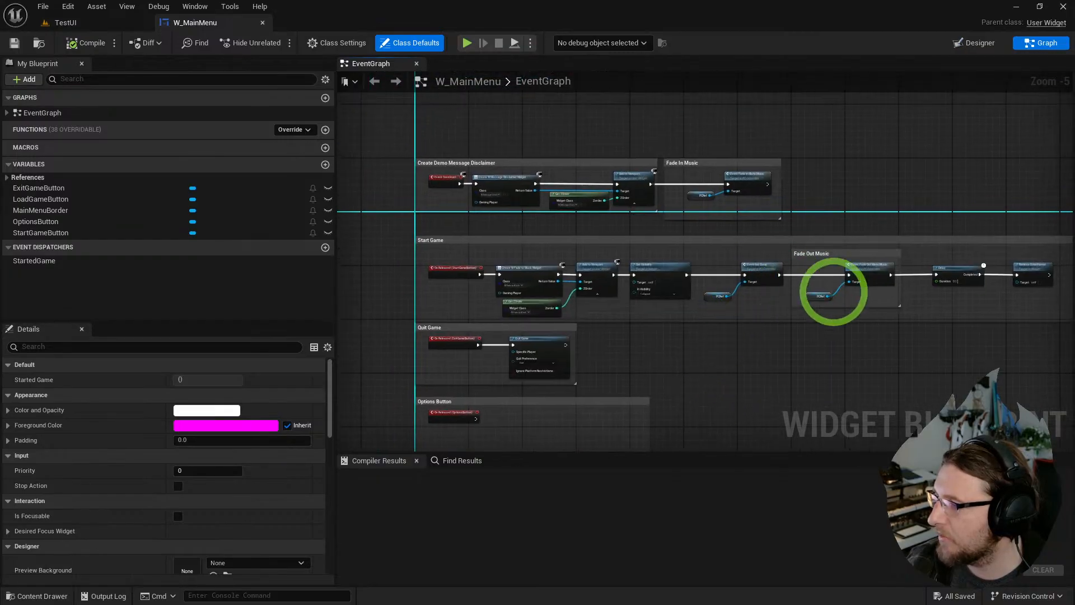
{"action": "scroll", "coordinate": [541, 287], "scroll_direction": "up", "scroll_amount": 3}
{"action": "scroll", "coordinate": [540, 288], "scroll_direction": "down", "scroll_amount": 1}
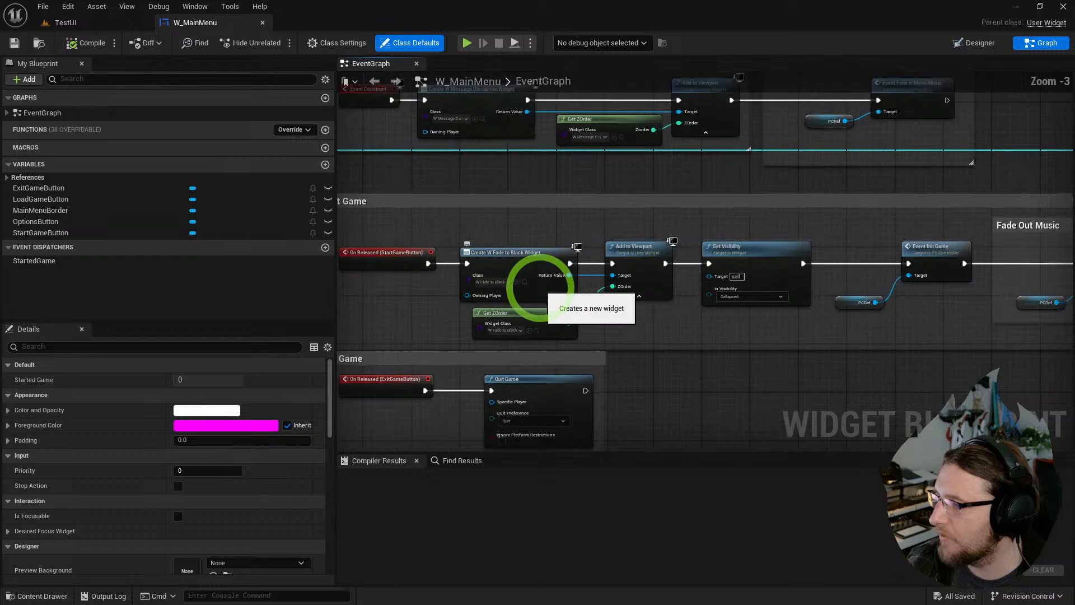
{"action": "right_click_drag", "start_coordinate": [633, 343], "coordinate": [637, 312]}
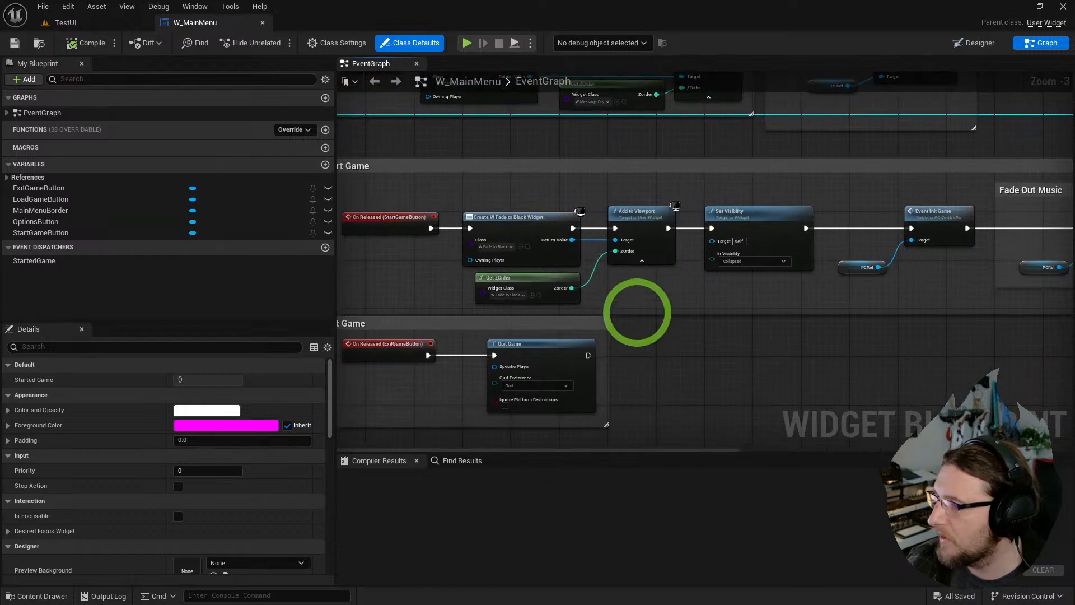
{"action": "right_click_drag", "start_coordinate": [841, 329], "coordinate": [763, 402]}
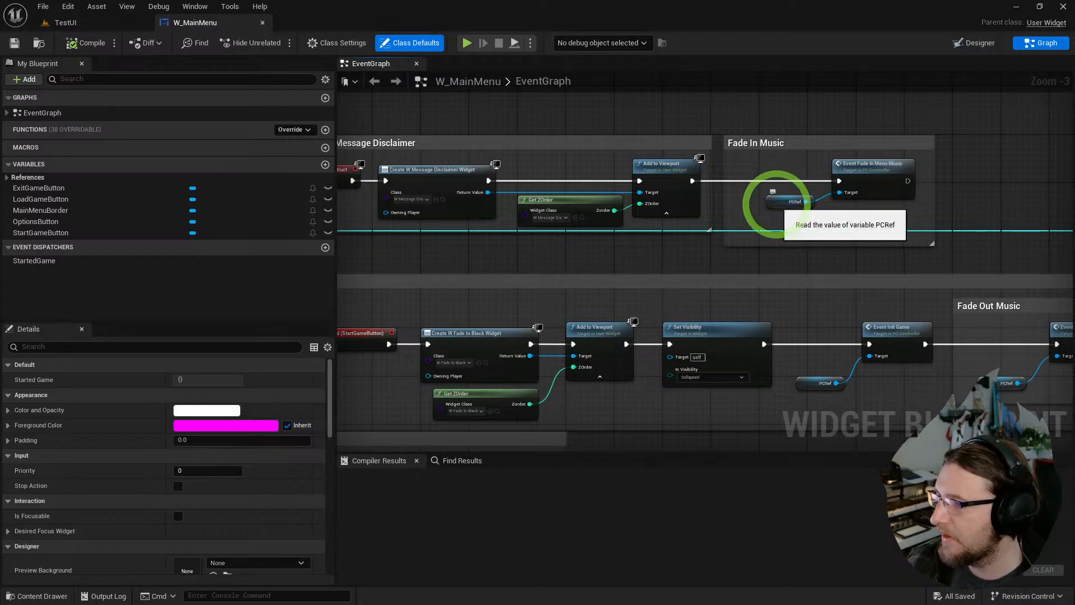
{"action": "right_click_drag", "start_coordinate": [776, 204], "coordinate": [775, 254]}
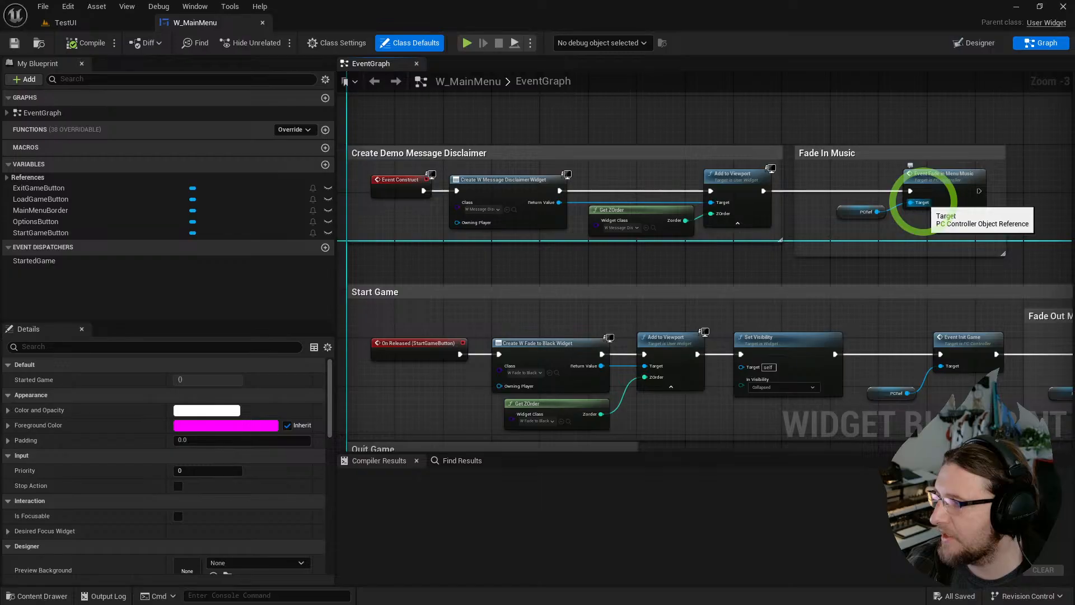
- Add a Get My Player Controller node and connect its output to the Target of Event Fade in Menu Music
{"action": "right_click_drag", "start_coordinate": [922, 201], "coordinate": [718, 212]}
{"action": "type", "text": "get my p"}
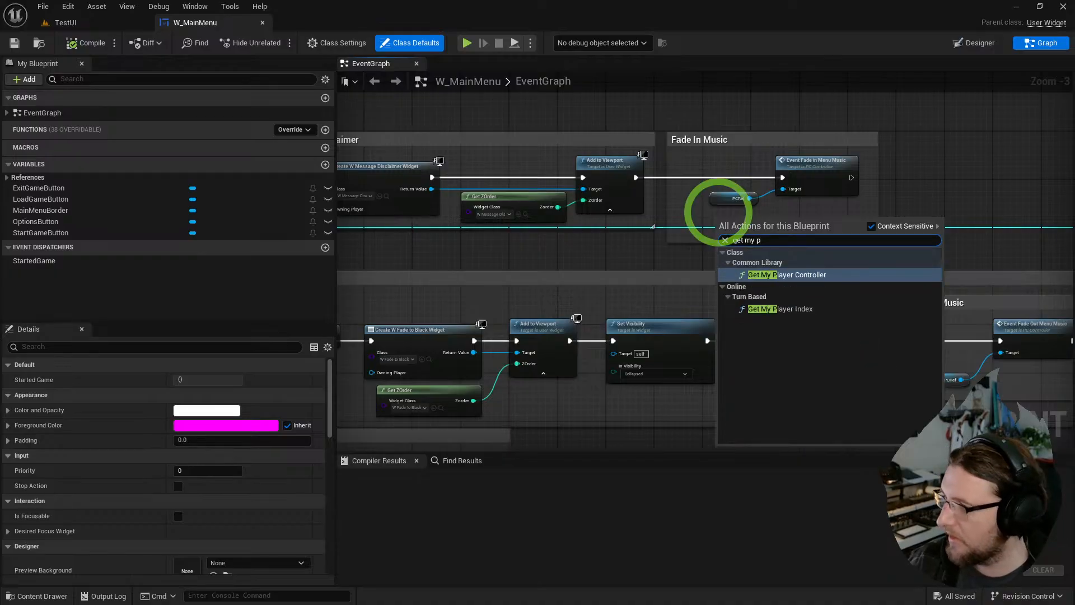
{"action": "key", "text": "Return"}
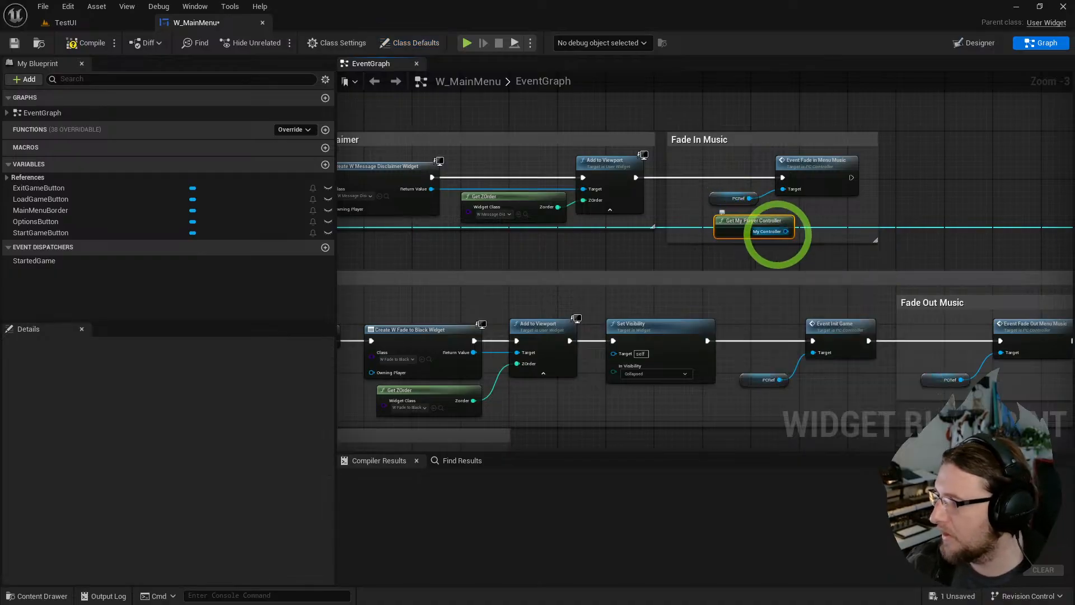
{"action": "left_click_drag", "start_coordinate": [786, 231], "coordinate": [782, 189]}
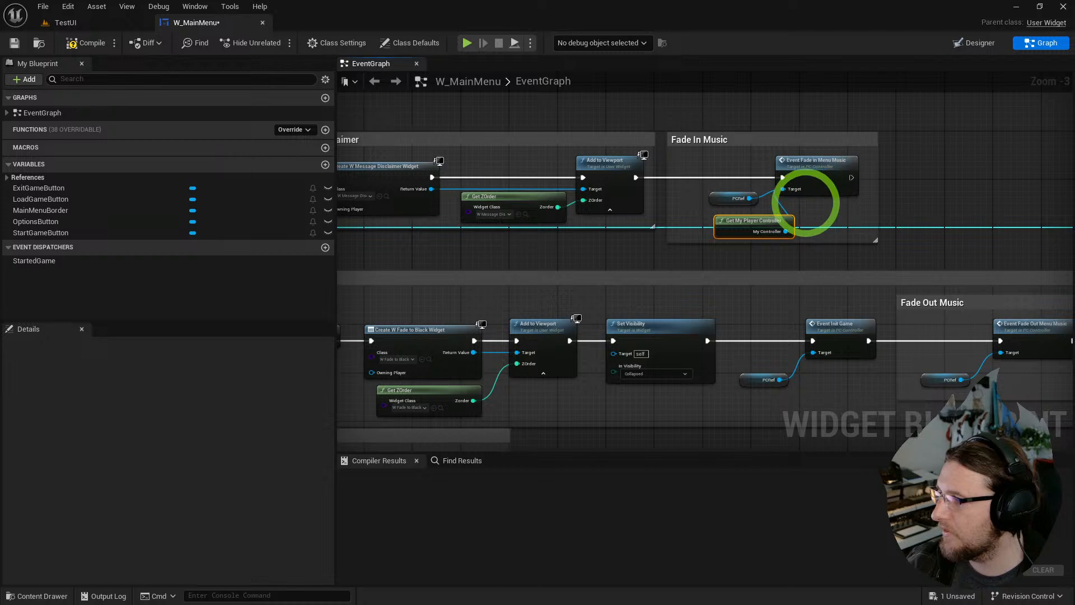
- Reopen BP_CreateWidget from the Developers/rennf folder and disconnect Event BeginPlay from the first Delay
{"action": "left_click", "coordinate": [92, 22]}
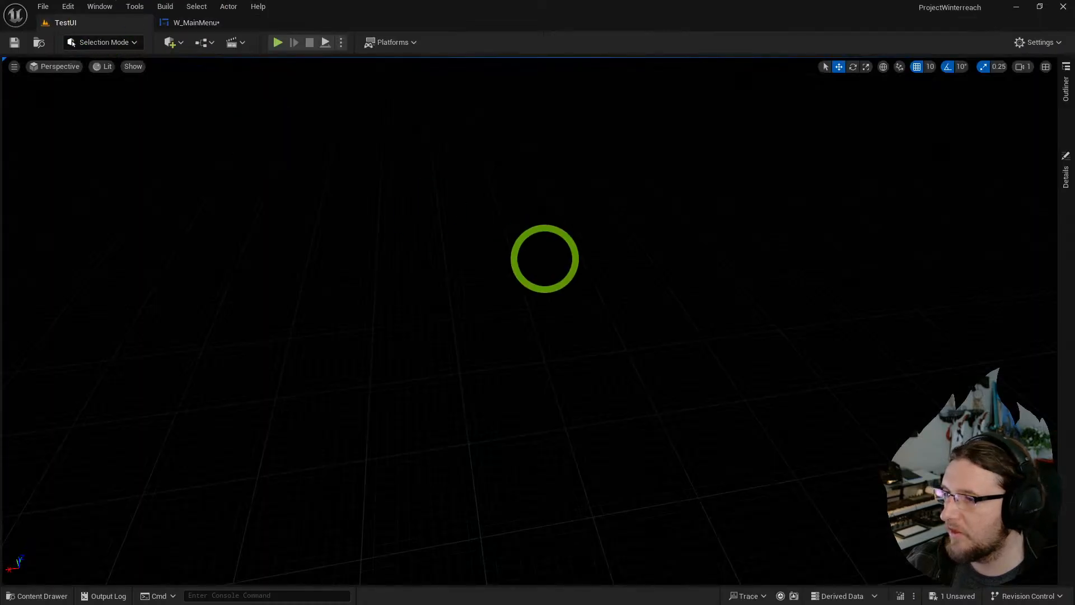
{"action": "key", "text": "ctrl+space"}
{"action": "left_click", "coordinate": [637, 136]}
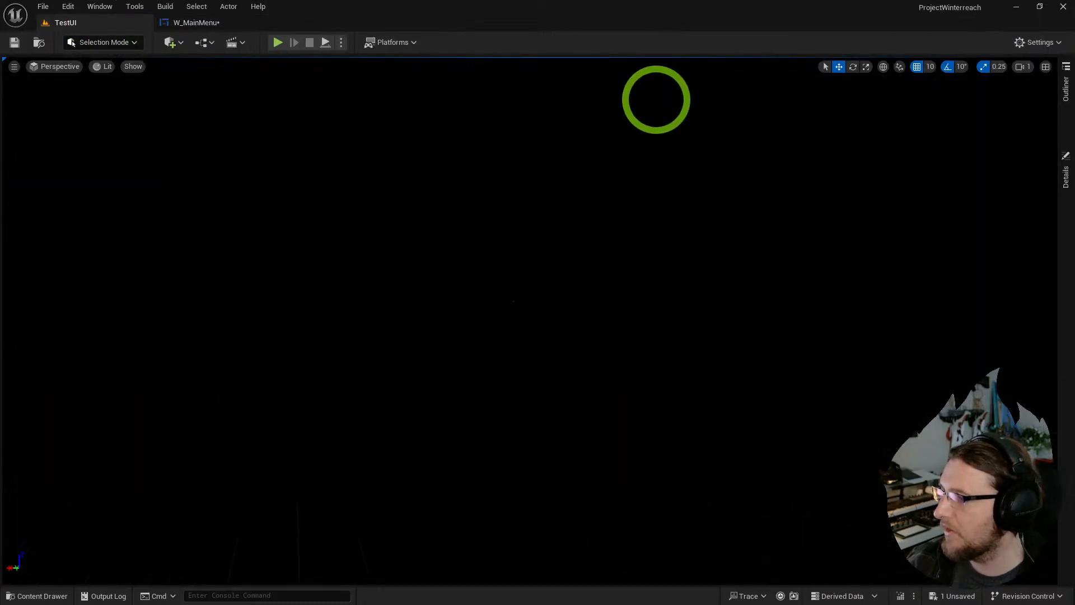
{"action": "key", "text": "ctrl+space"}
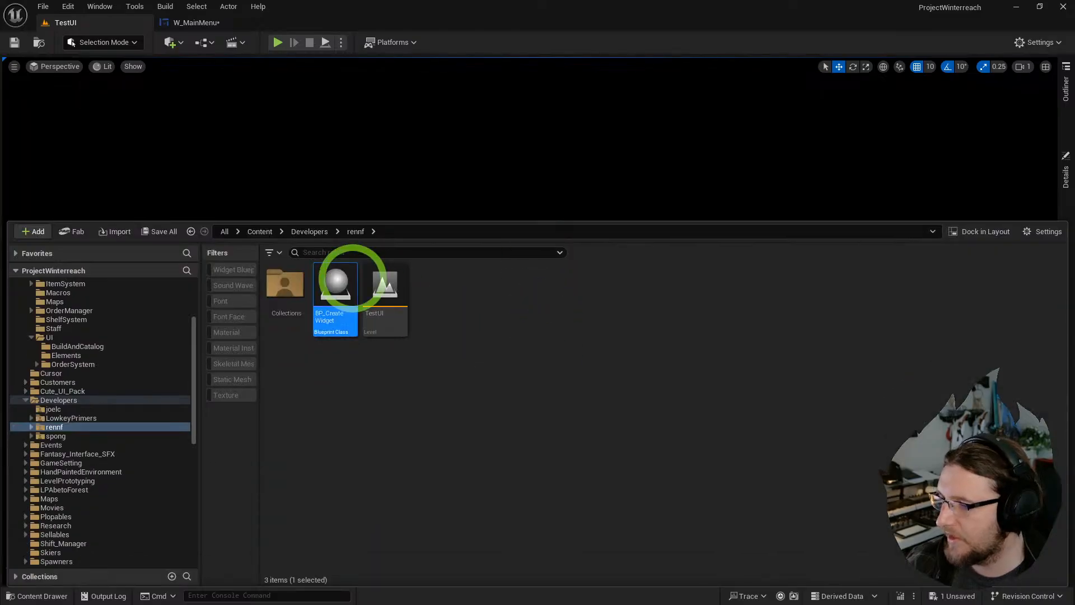
{"action": "double_click", "coordinate": [336, 283]}
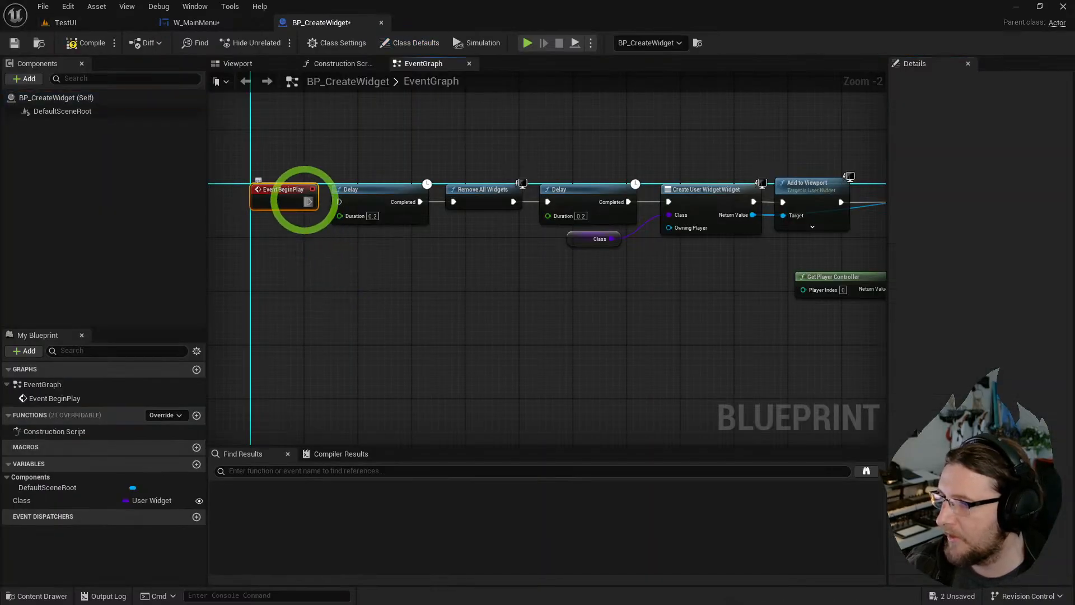
- Play the TestUI level, acknowledge the pre-alpha disclaimer, start the game from the main menu, and end the session
{"action": "left_click", "coordinate": [65, 23]}
{"action": "left_click", "coordinate": [277, 43]}
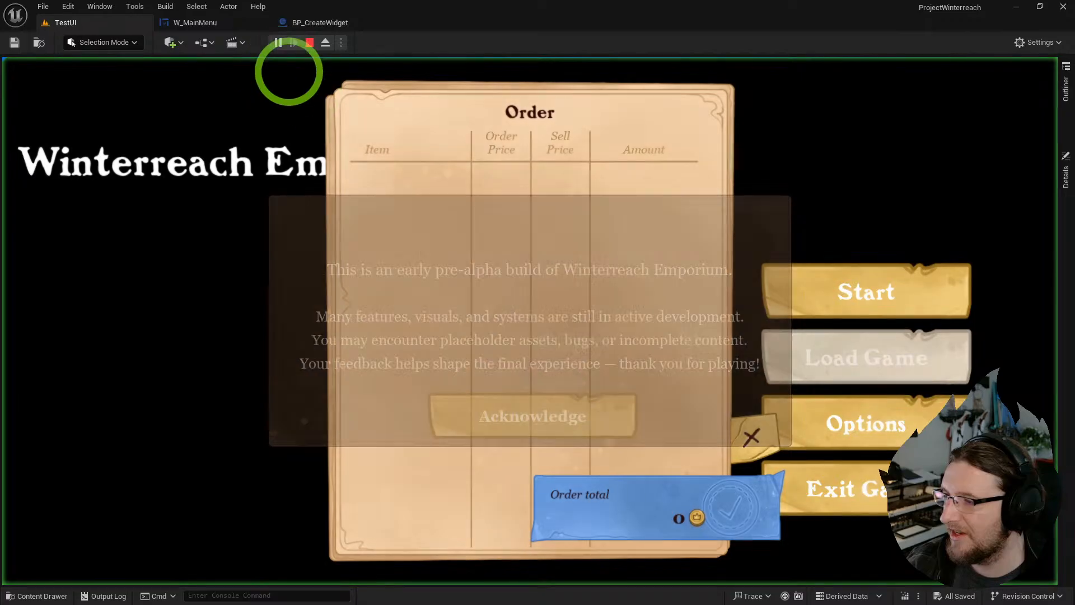
{"action": "left_click", "coordinate": [509, 414]}
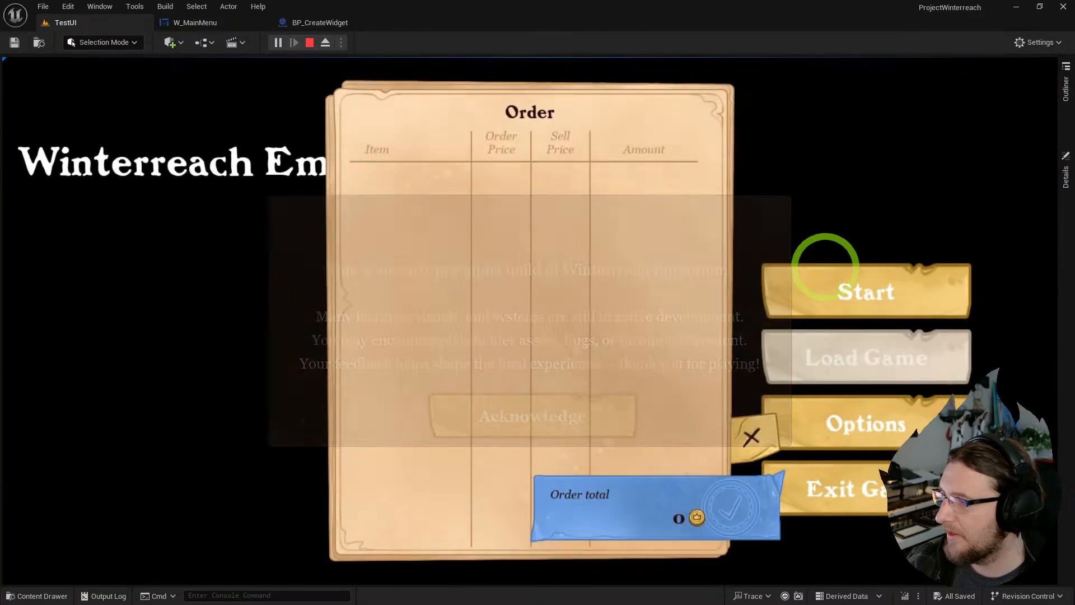
{"action": "left_click", "coordinate": [855, 259]}
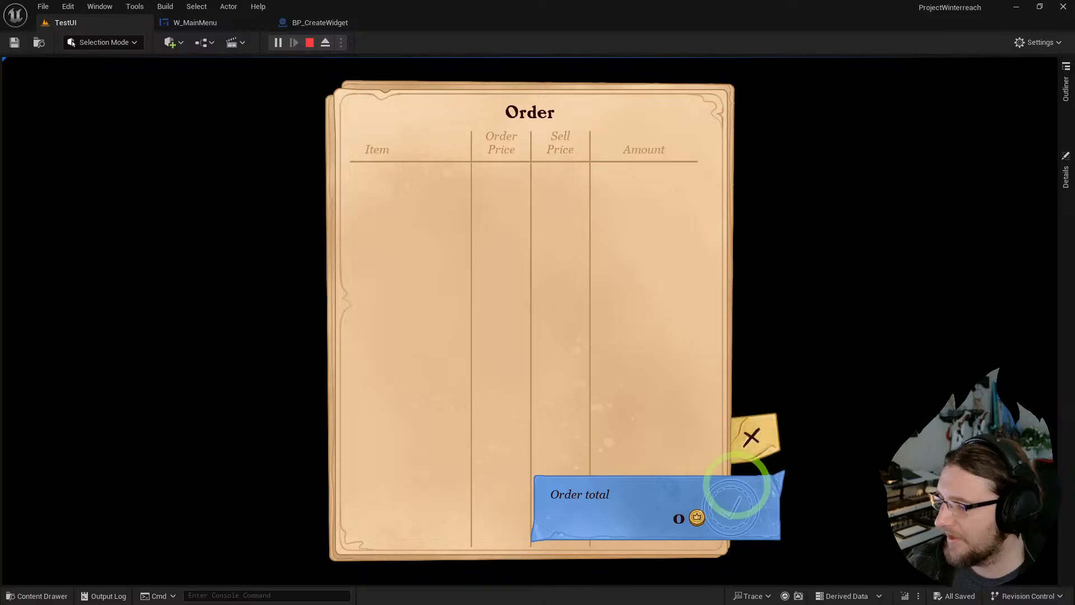
{"action": "key", "text": "Escape"}
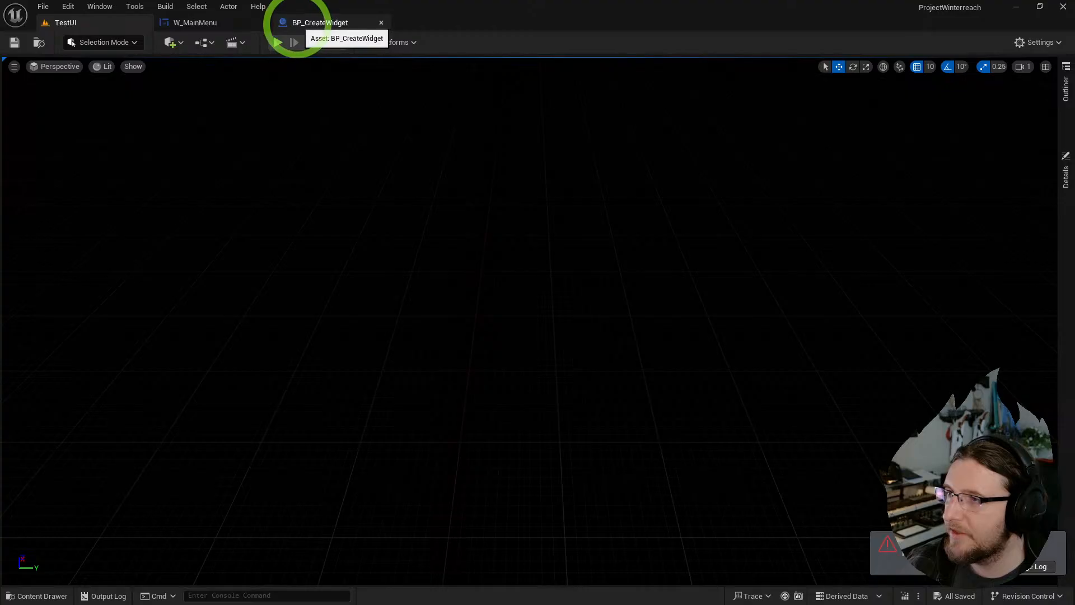
- Open W_MainMenu's event graph and search the Editor Preferences for "brea" to find the Blueprint Break on Exceptions option
{"action": "left_click", "coordinate": [293, 23]}
{"action": "left_click", "coordinate": [207, 24]}
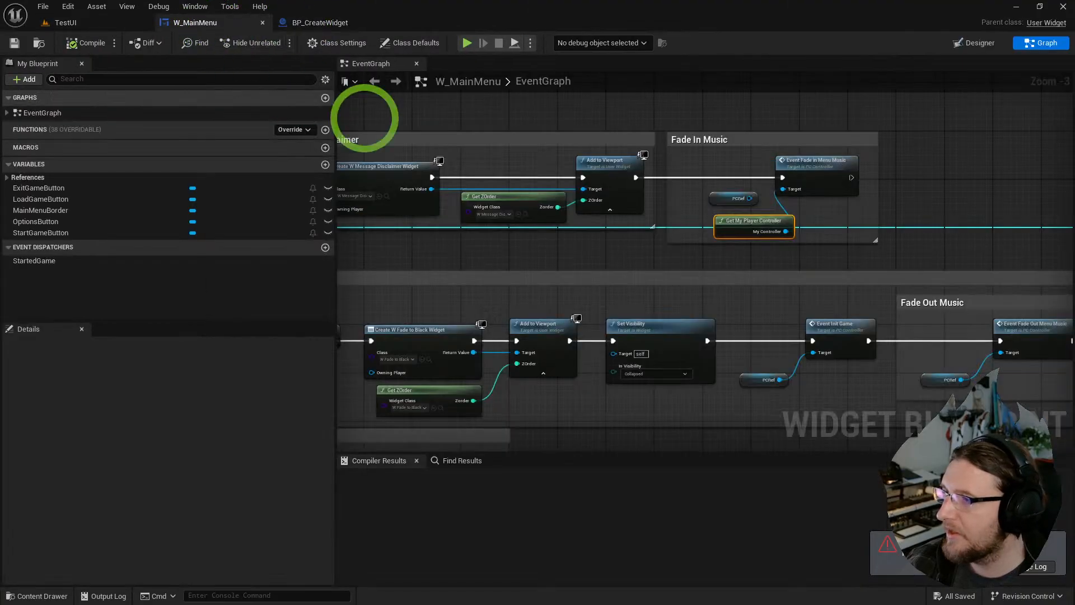
{"action": "right_click_drag", "start_coordinate": [799, 190], "coordinate": [778, 168]}
{"action": "left_click", "coordinate": [68, 7]}
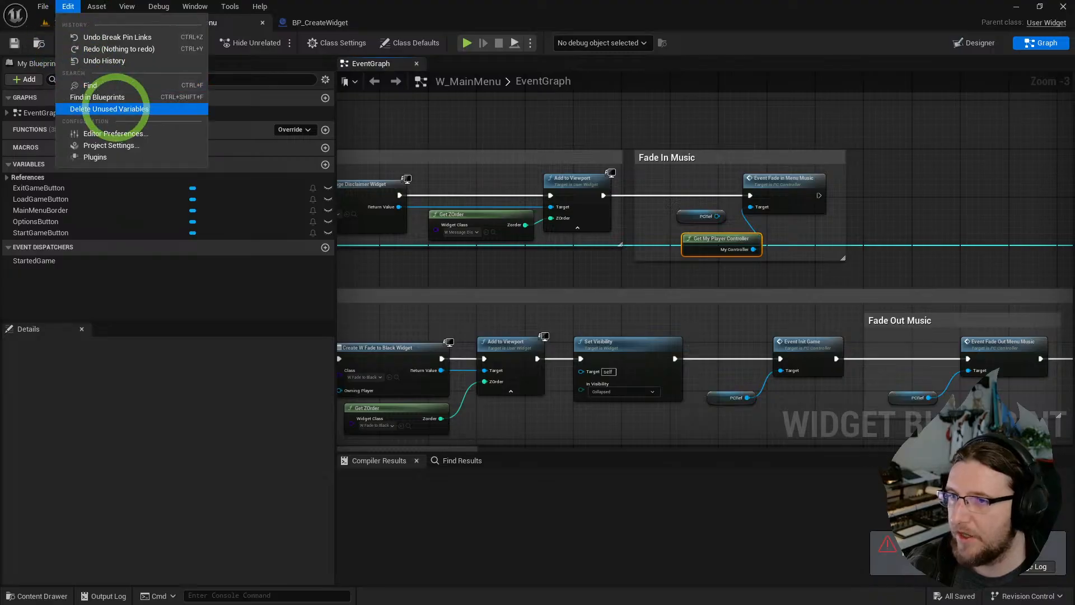
{"action": "left_click", "coordinate": [107, 133]}
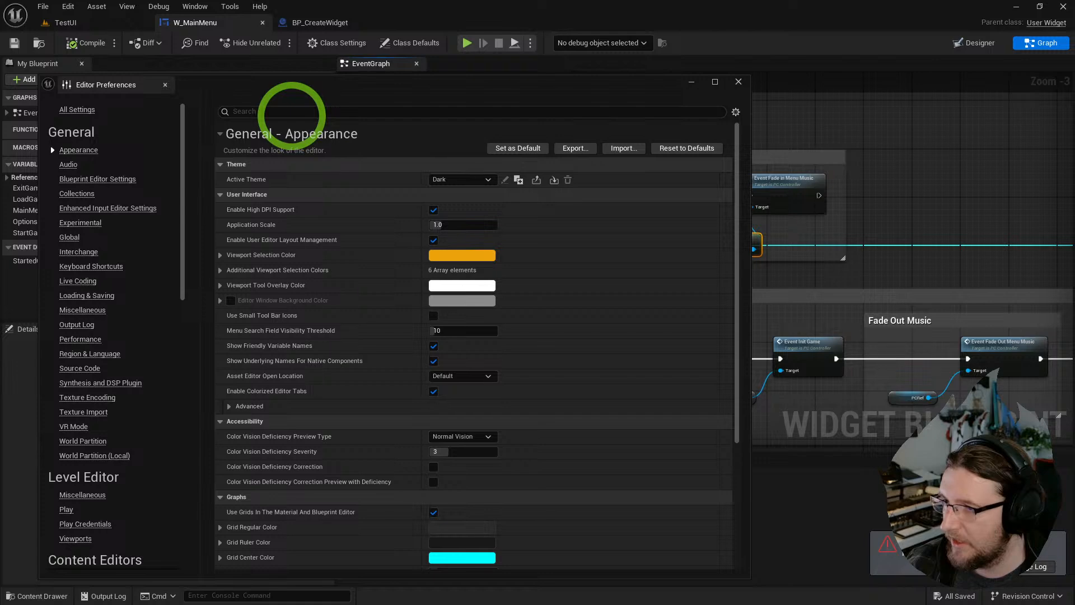
{"action": "type", "text": "brea"}
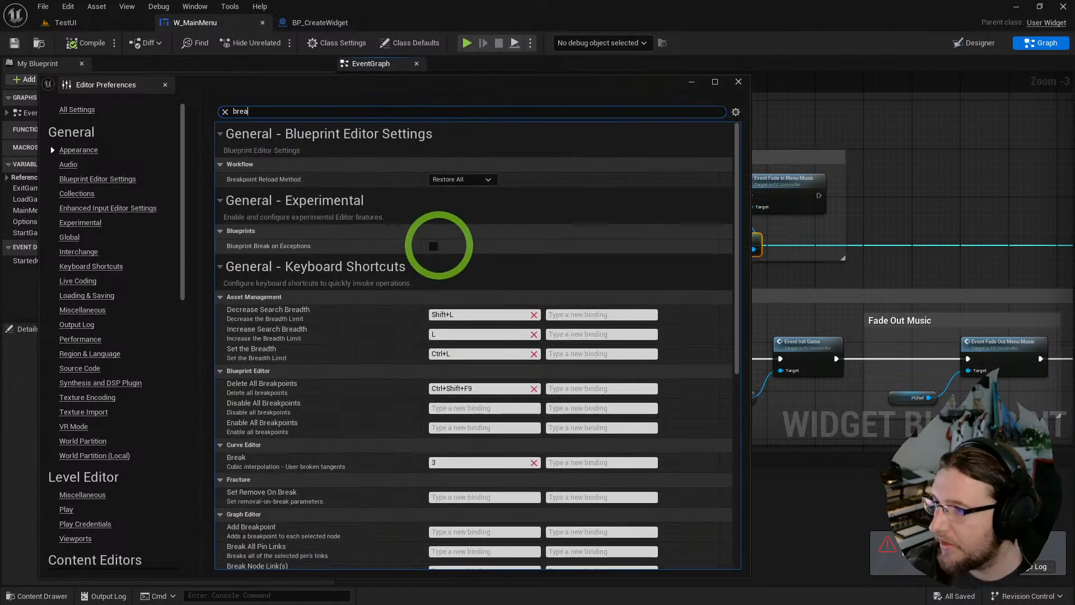
{"action": "left_click", "coordinate": [691, 81]}
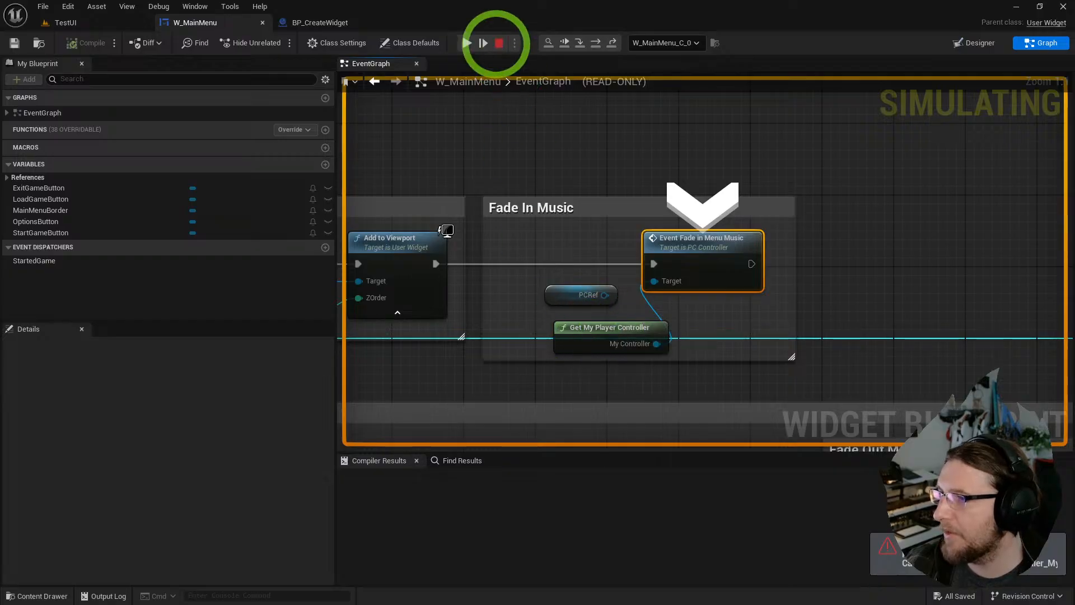
- Stop the paused simulation, then replace Get My Player Controller with PCRef as the Target of Event Fade in Menu Music
{"action": "left_click", "coordinate": [498, 43]}
{"action": "left_click_drag", "start_coordinate": [605, 295], "coordinate": [653, 281]}
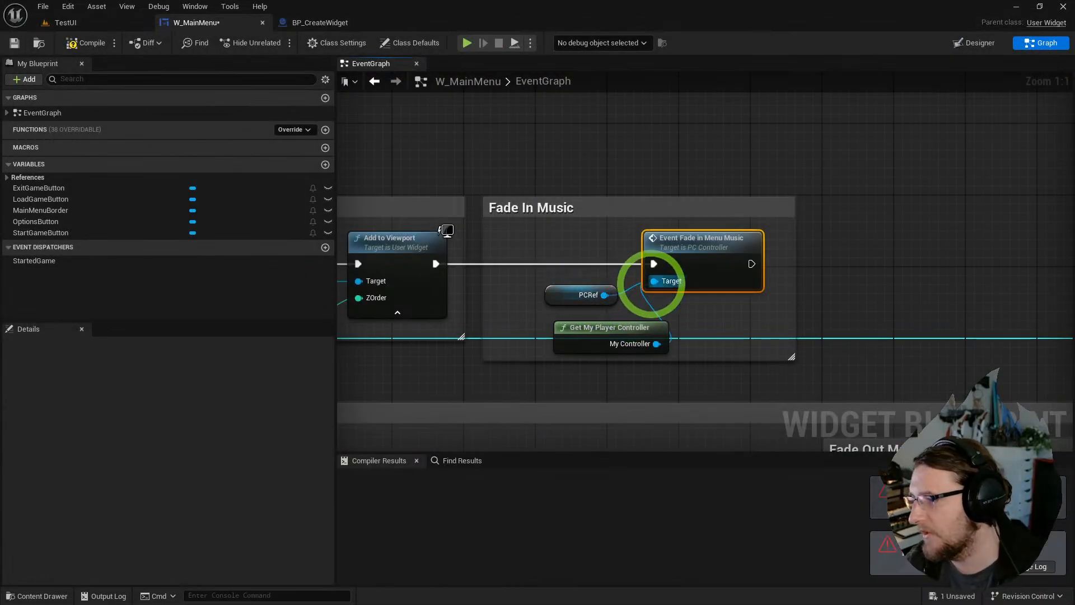
{"action": "left_click", "coordinate": [614, 327]}
{"action": "key", "text": "Delete"}
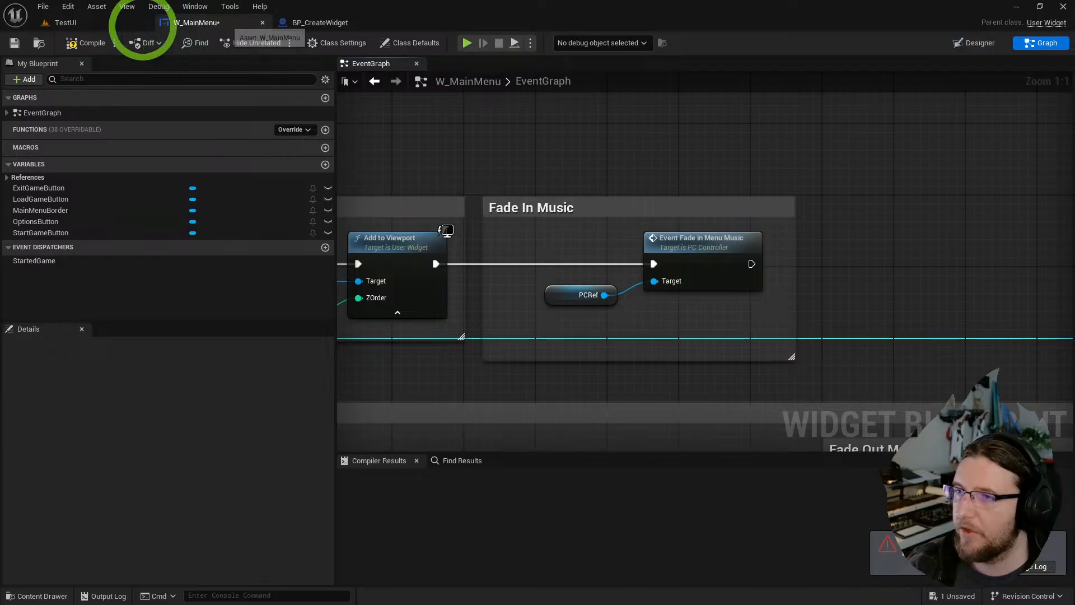
{"action": "middle_click", "coordinate": [220, 24]}
- Create a folder named MainMenu inside Content/UI/Widgets and open it
{"action": "key", "text": "ctrl+space"}
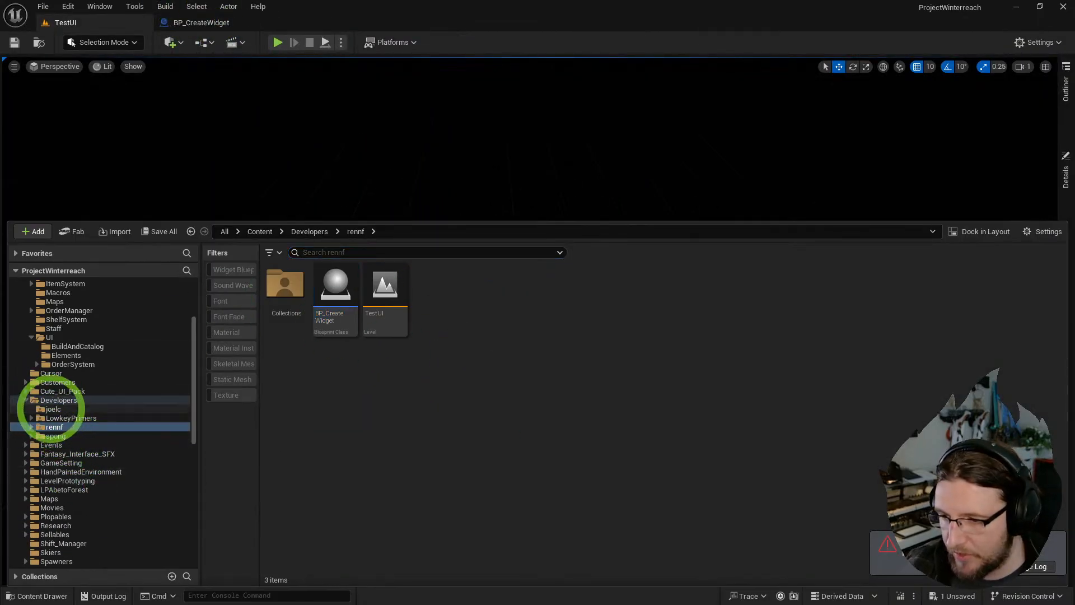
{"action": "scroll", "coordinate": [72, 425], "scroll_direction": "down", "scroll_amount": 10}
{"action": "left_click", "coordinate": [59, 408]}
{"action": "left_click", "coordinate": [56, 400]}
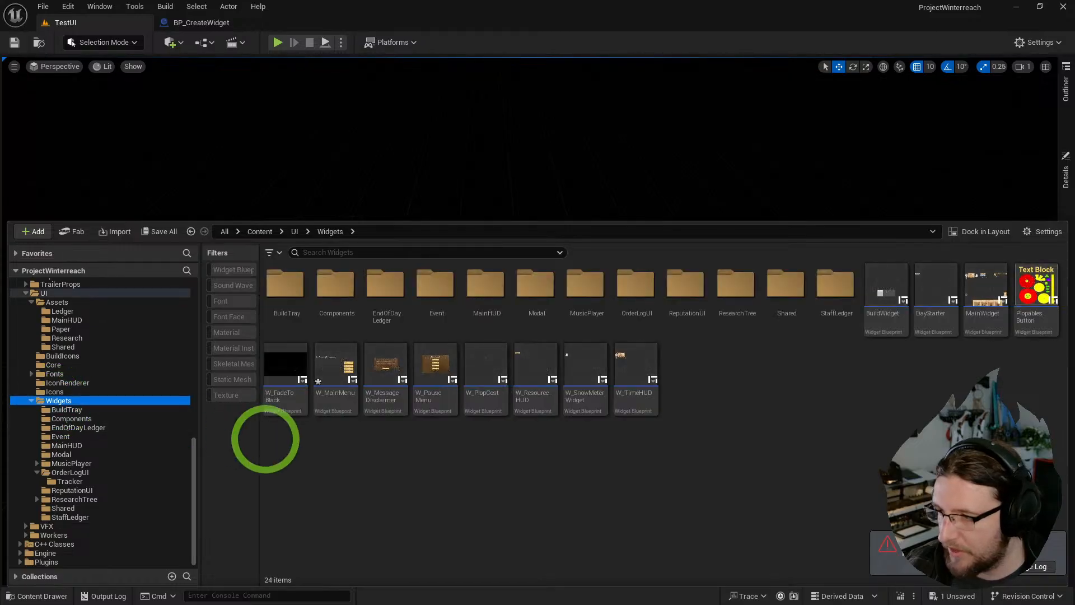
{"action": "right_click", "coordinate": [697, 385]}
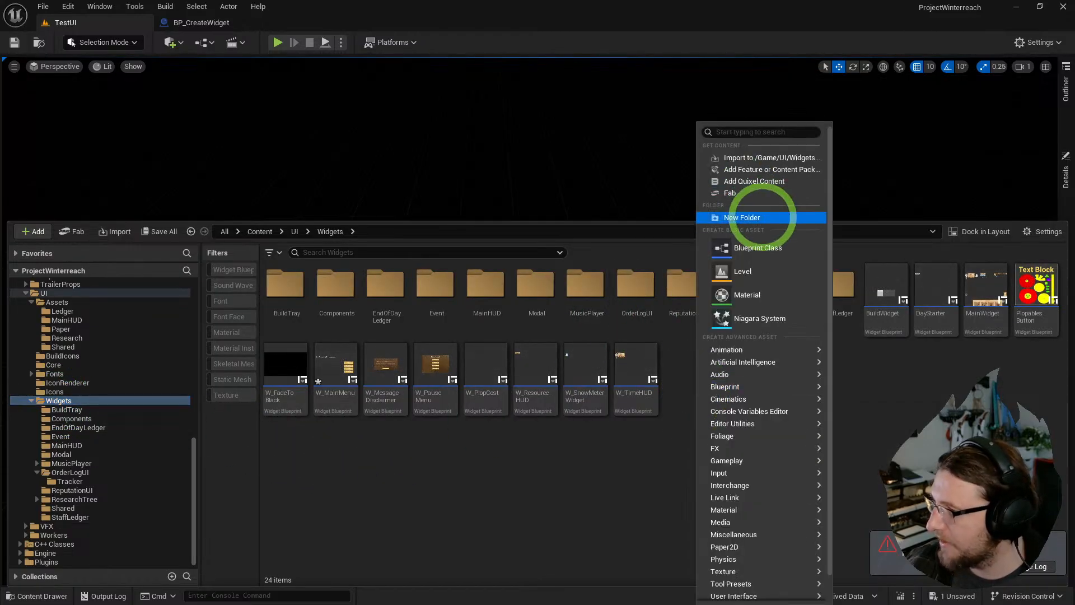
{"action": "left_click", "coordinate": [753, 216]}
{"action": "type", "text": "MainMe"}
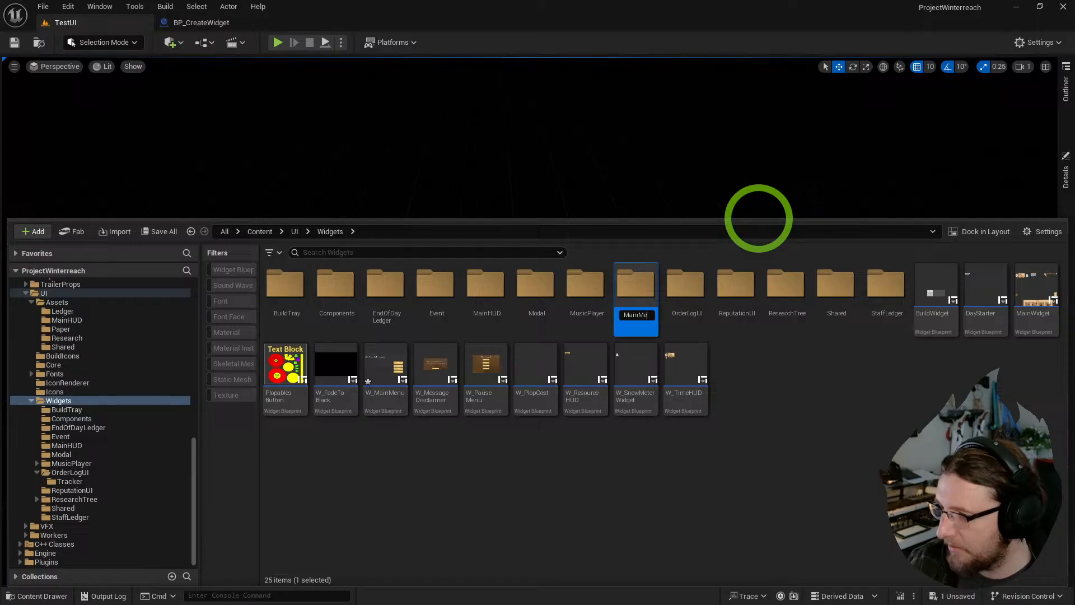
{"action": "type", "text": "nu"}
{"action": "key", "text": "Return"}
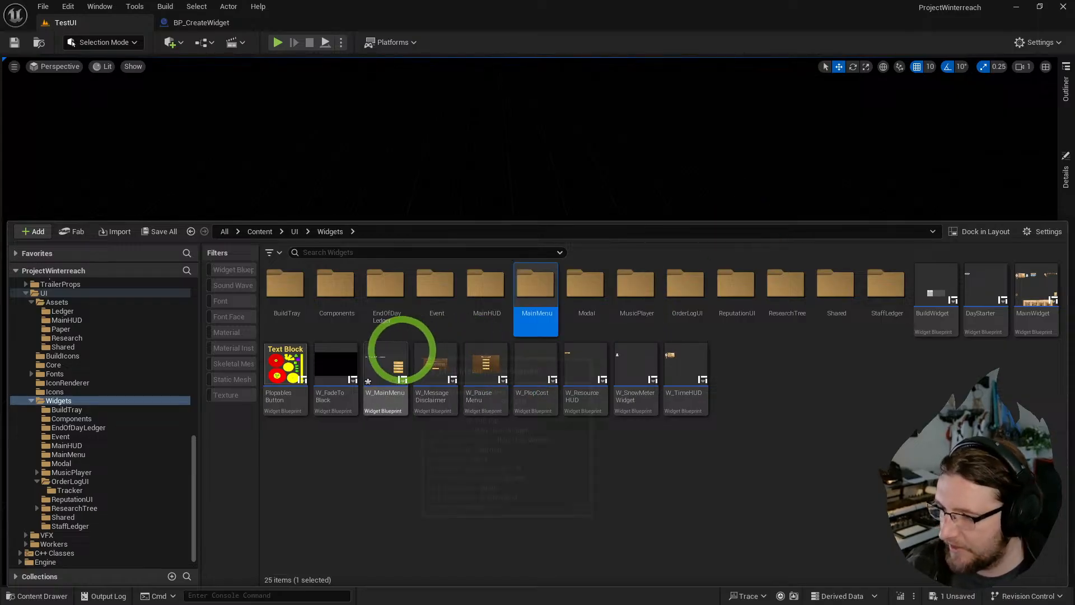
{"action": "left_click", "coordinate": [372, 364]}
{"action": "double_click", "coordinate": [531, 298]}
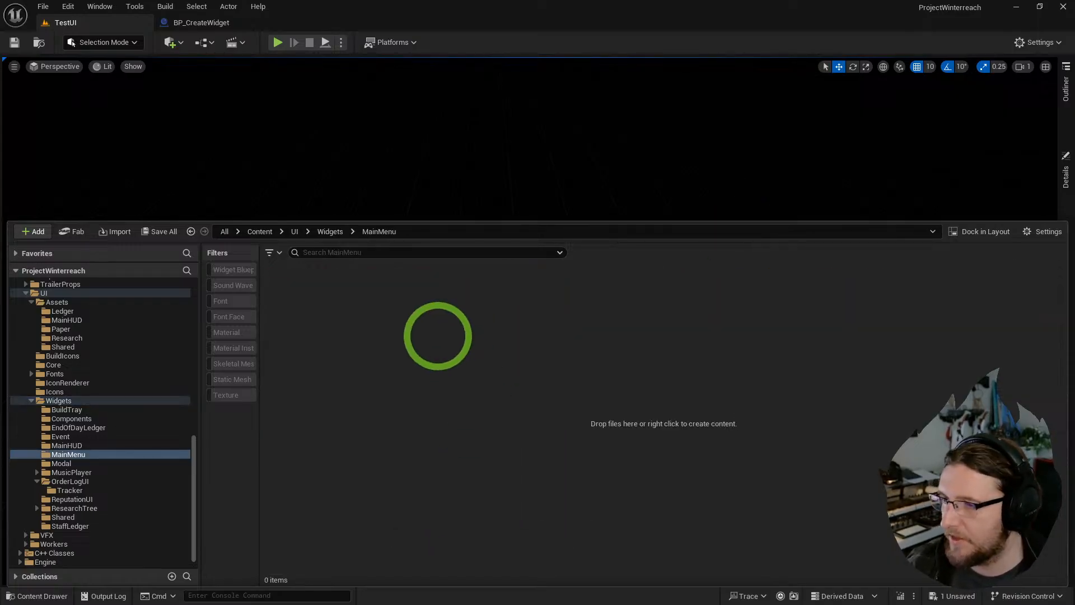
{"action": "right_click", "coordinate": [372, 320]}
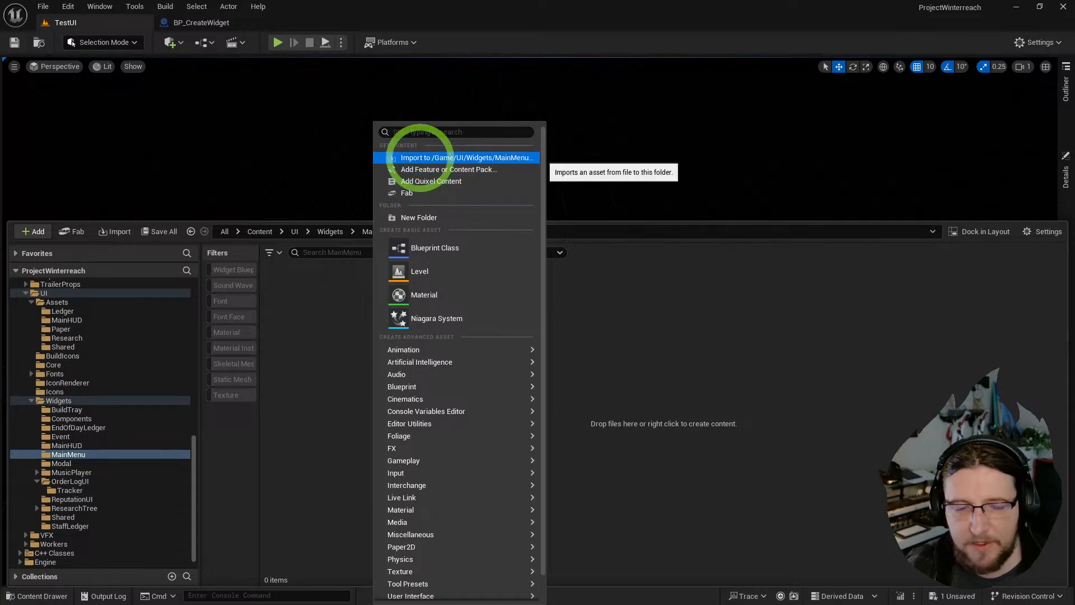
{"action": "left_click", "coordinate": [288, 325]}
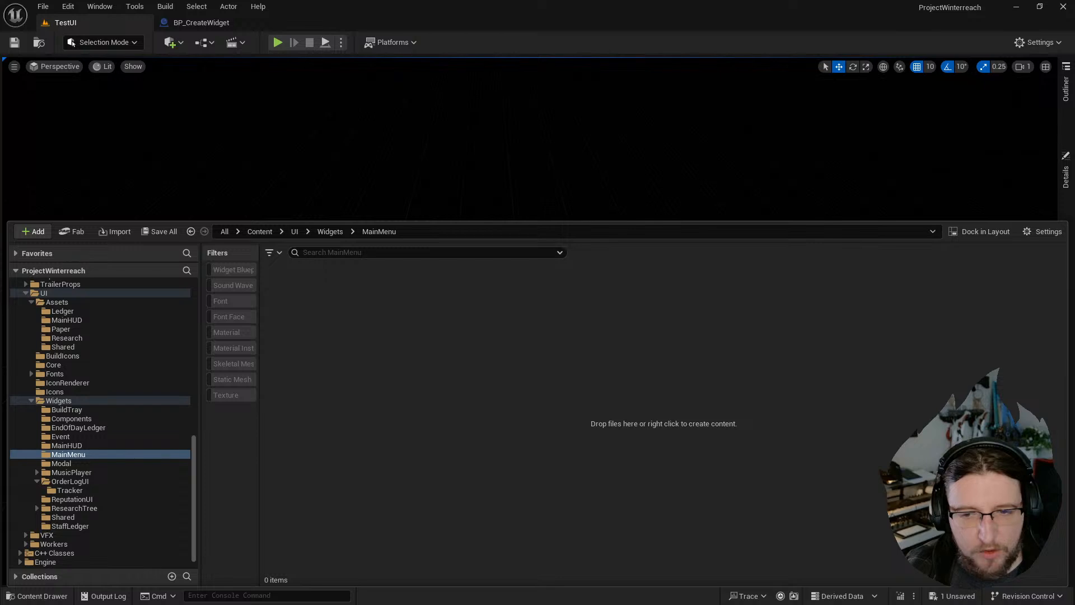
- Switch to File Explorer, browse to WinterReachEmporium's Working/Exports/MainMenu folder and show its PNG files as thumbnails
{"action": "key", "text": "alt+Tab"}
{"action": "left_click", "coordinate": [301, 419]}
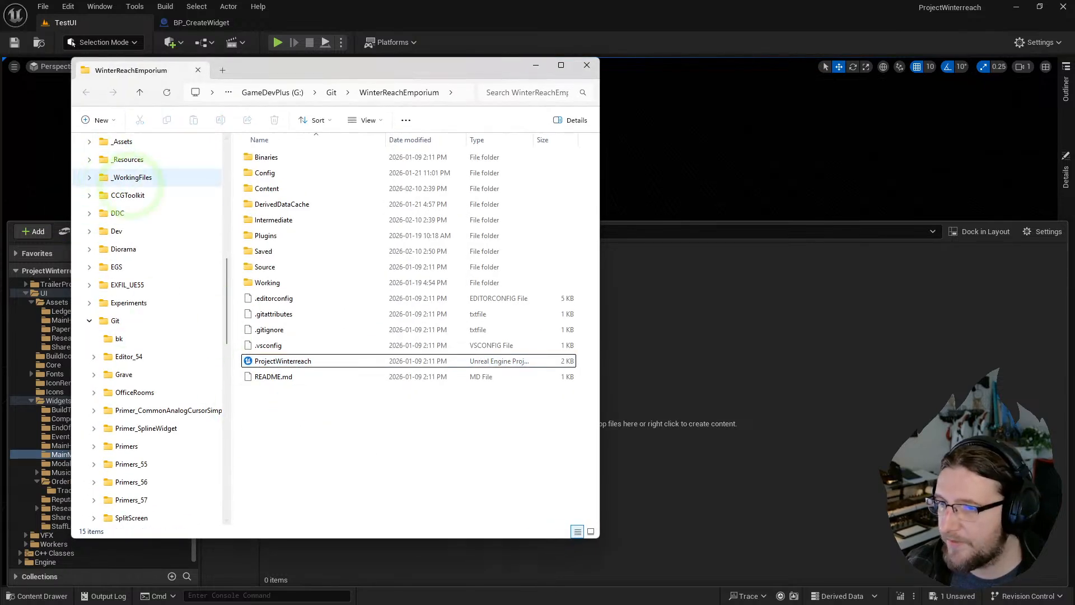
{"action": "scroll", "coordinate": [117, 185], "scroll_direction": "up", "scroll_amount": 10}
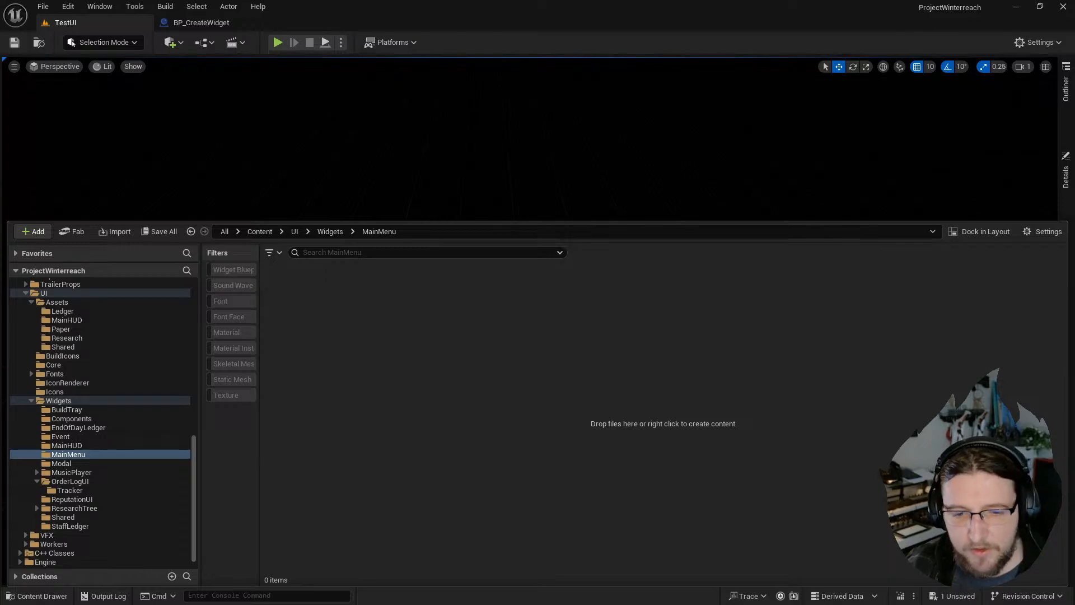
{"action": "left_click_drag", "start_coordinate": [0, 106], "coordinate": [432, 107]}
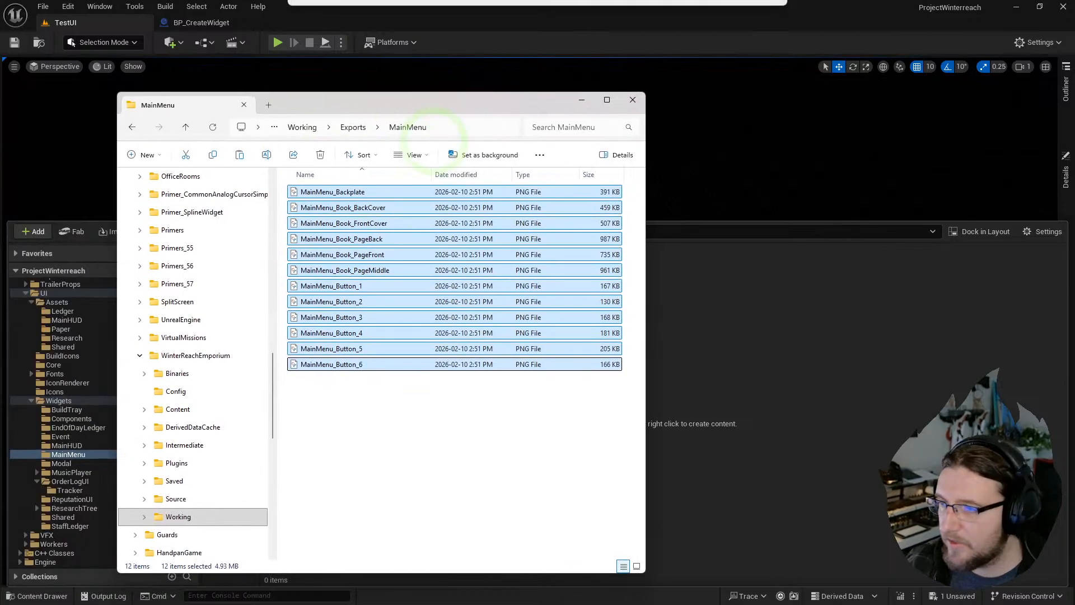
{"action": "scroll", "coordinate": [398, 244], "scroll_direction": "up", "scroll_amount": 8, "text": "ctrl"}
{"action": "scroll", "coordinate": [437, 232], "scroll_direction": "down", "scroll_amount": 1, "text": "ctrl"}
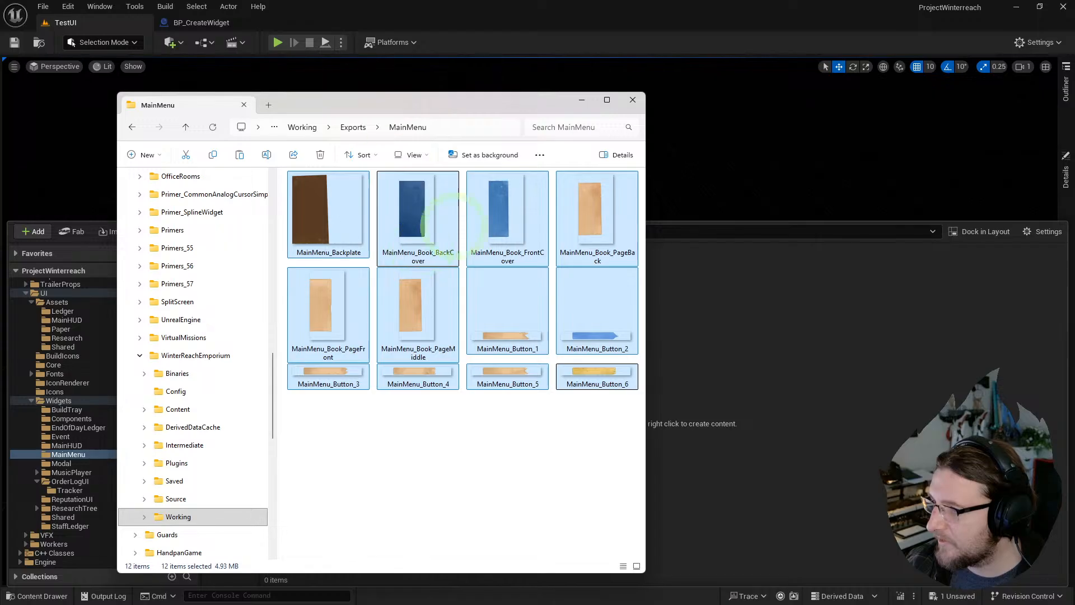
{"action": "left_click", "coordinate": [505, 435]}
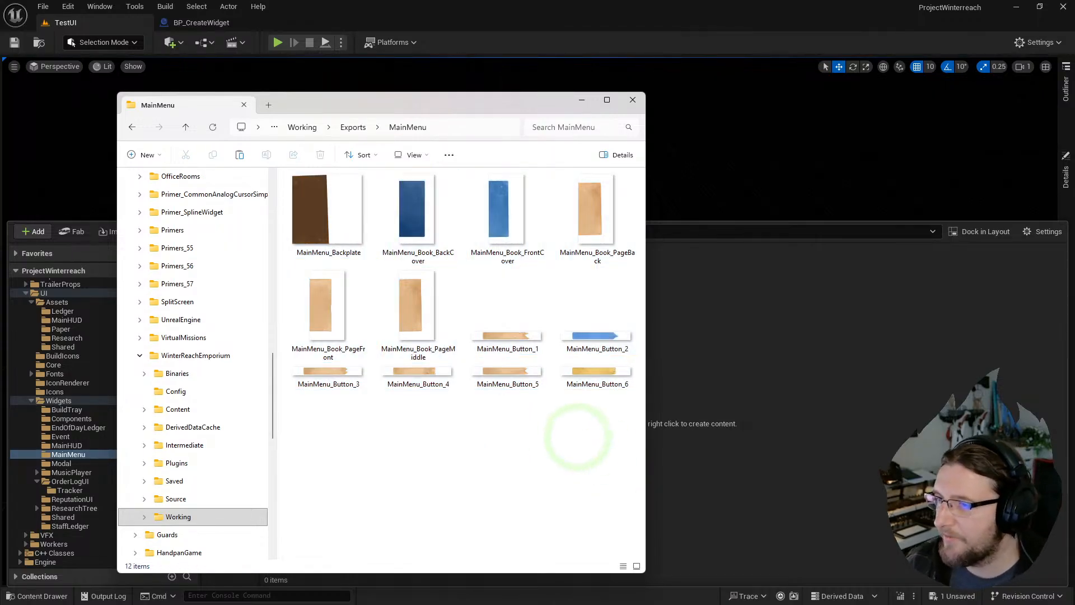
- Switch to the browser and examine the mainmenu.png mockup attached to the Trello main menu and pause card
{"action": "key", "text": "alt+Tab"}
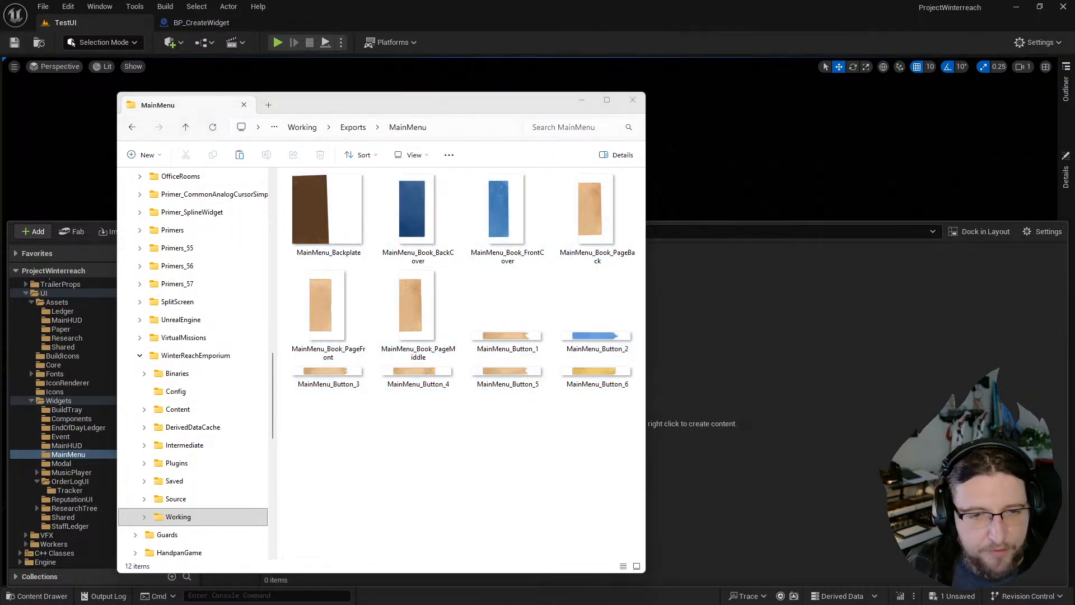
{"action": "left_click_drag", "start_coordinate": [0, 45], "coordinate": [658, 53]}
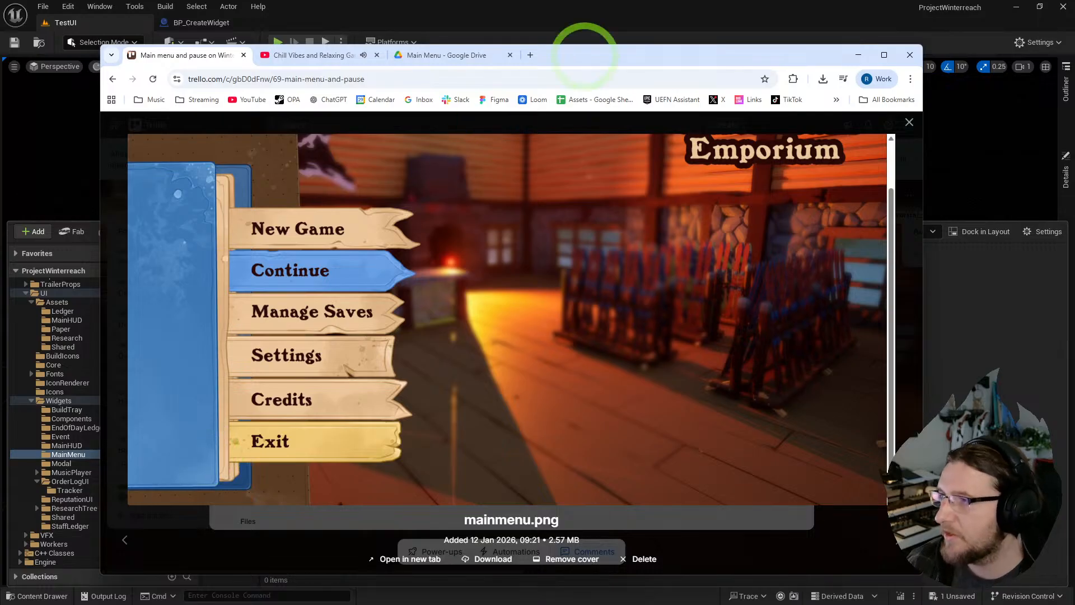
{"action": "left_click_drag", "start_coordinate": [584, 56], "coordinate": [0, 72]}
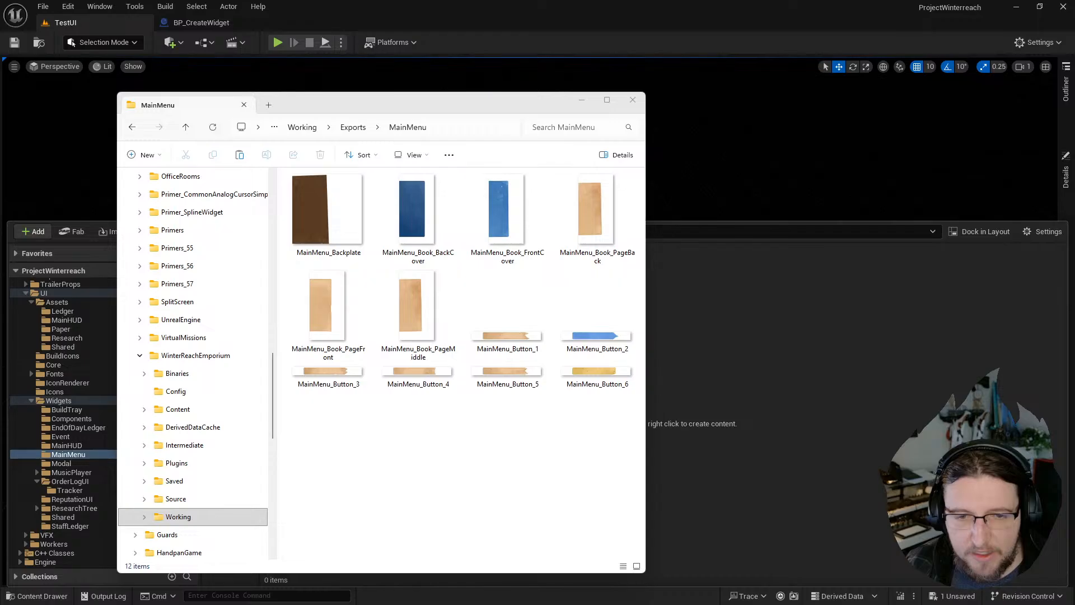
- Select all the MainMenu PNG files, from MainMenu_Backplate to MainMenu_Button_6, and open them in Photoshop
{"action": "left_click", "coordinate": [325, 224]}
{"action": "left_click", "coordinate": [595, 371], "text": "shift"}
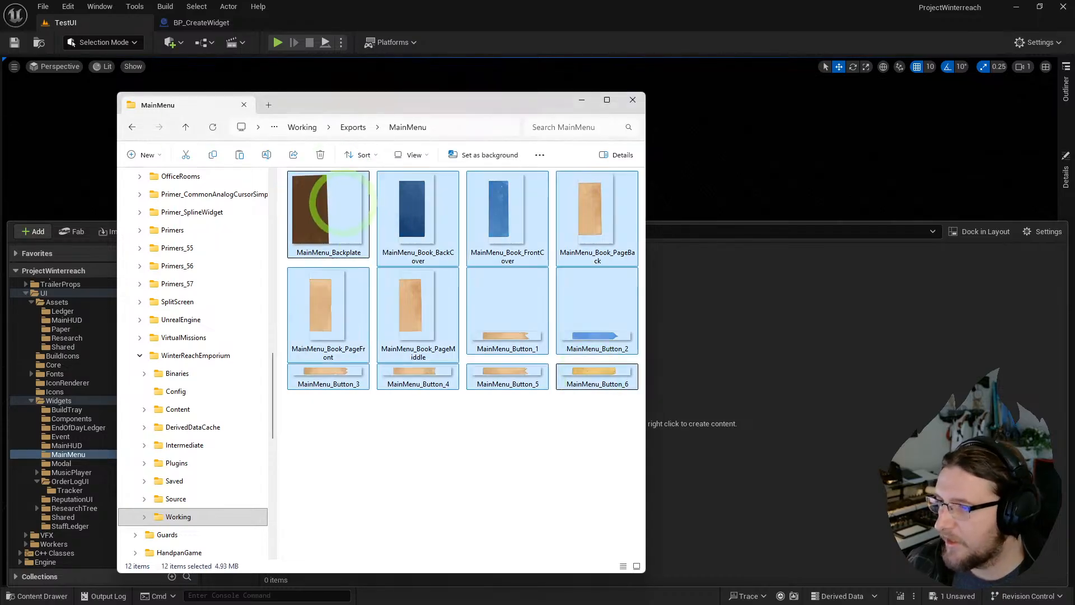
{"action": "left_click_drag", "start_coordinate": [324, 207], "coordinate": [213, 195]}
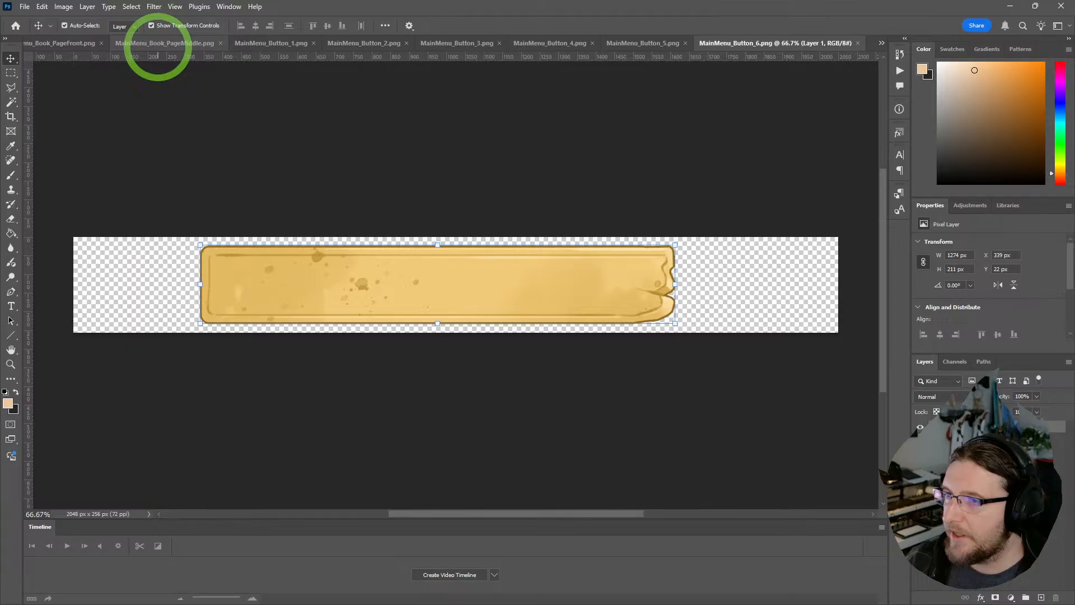
- Look through the open MainMenu_Book_PageMiddle, MainMenu_Book_PageFront and MainMenu_Button_1 images
{"action": "left_click", "coordinate": [157, 43]}
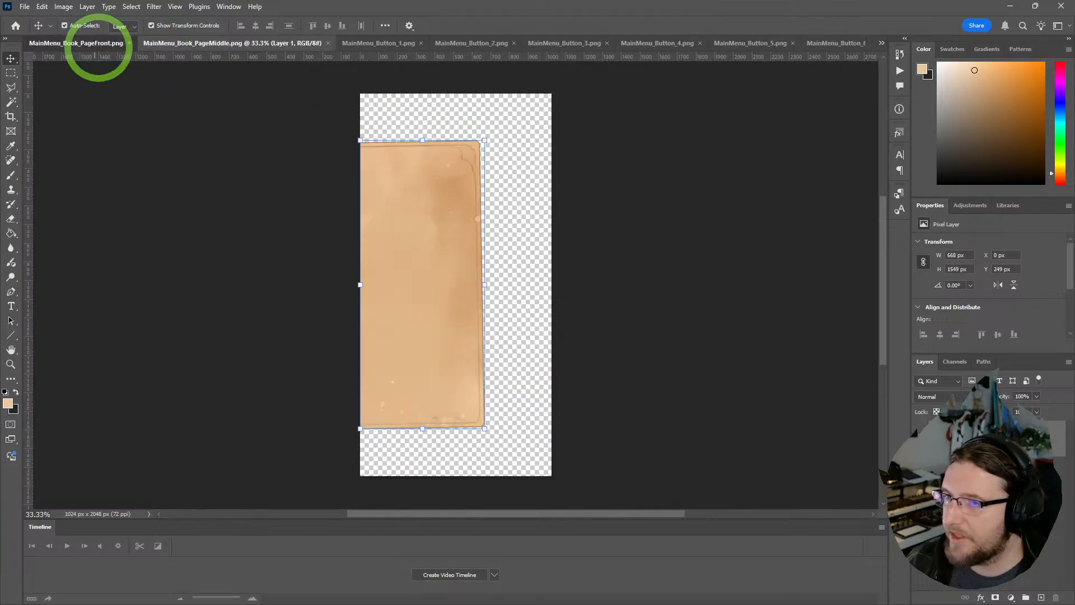
{"action": "left_click", "coordinate": [97, 44]}
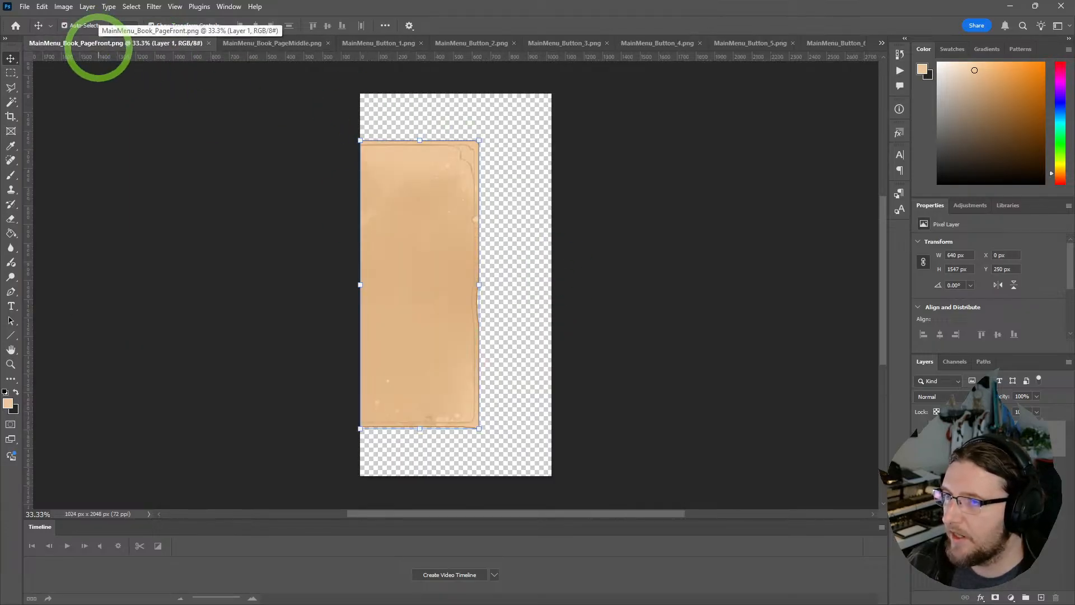
{"action": "left_click", "coordinate": [271, 44]}
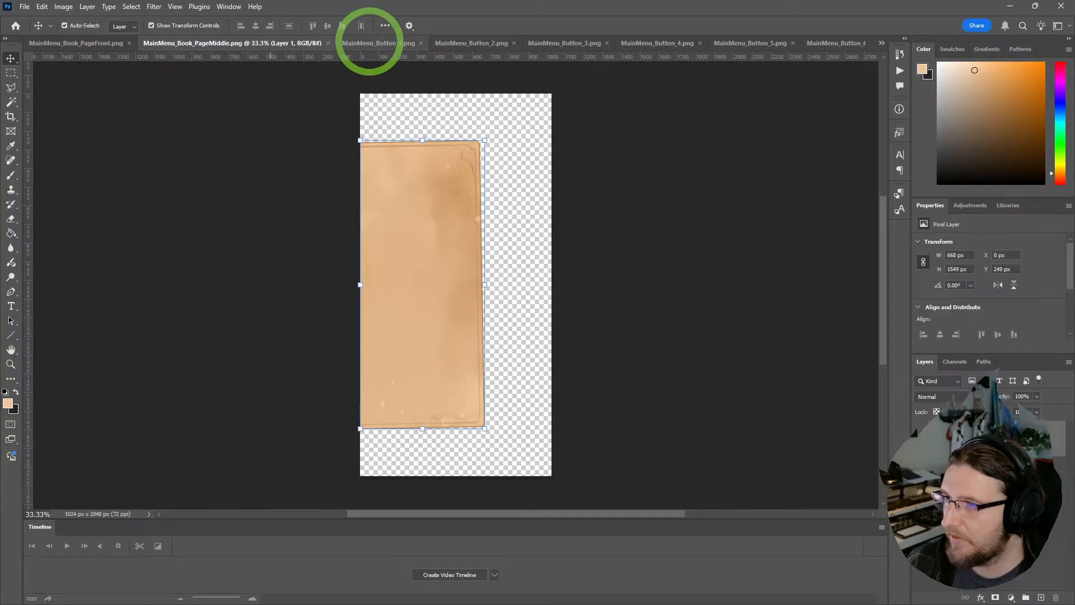
{"action": "left_click", "coordinate": [371, 43]}
- Copy the page from MainMenu_Book_PageMiddle.png into MainMenu_Backplate.png and place it against the canvas's left edge at X 0 px, Y 250 px
{"action": "left_click", "coordinate": [207, 44]}
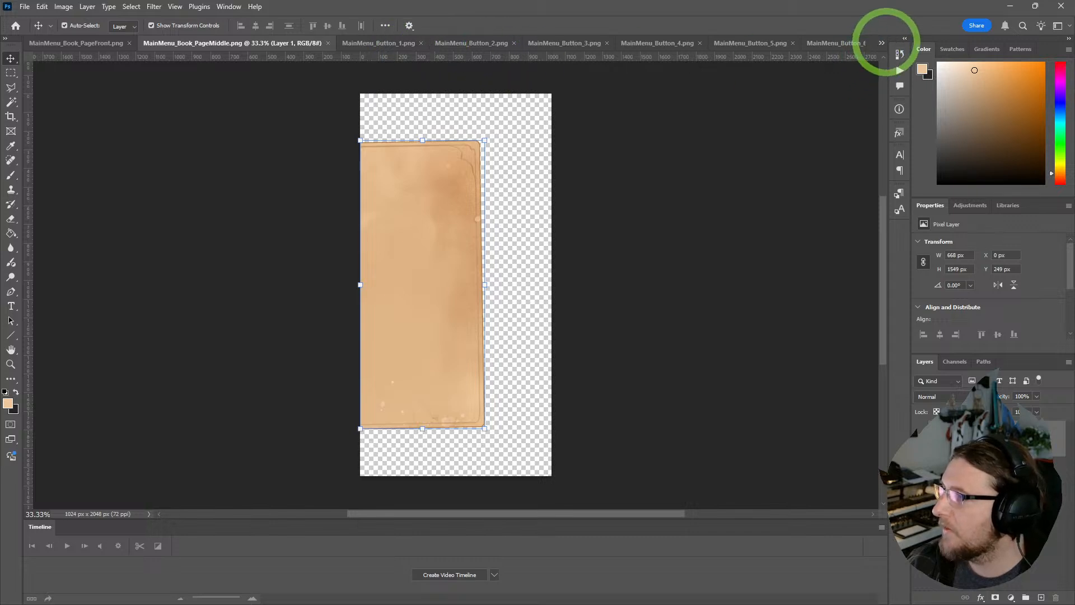
{"action": "left_click", "coordinate": [881, 44]}
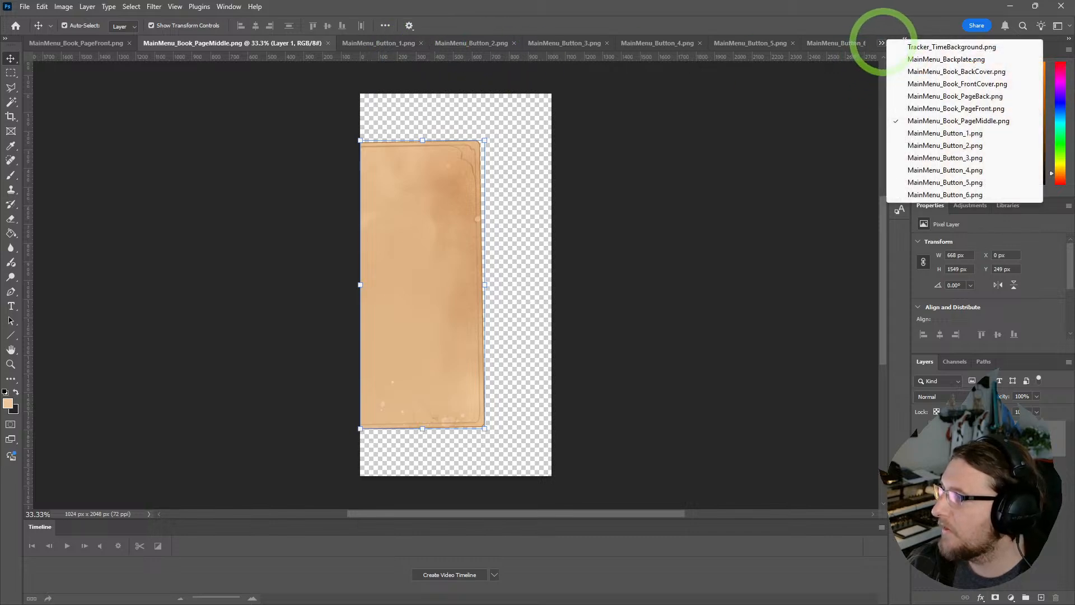
{"action": "left_click", "coordinate": [940, 59]}
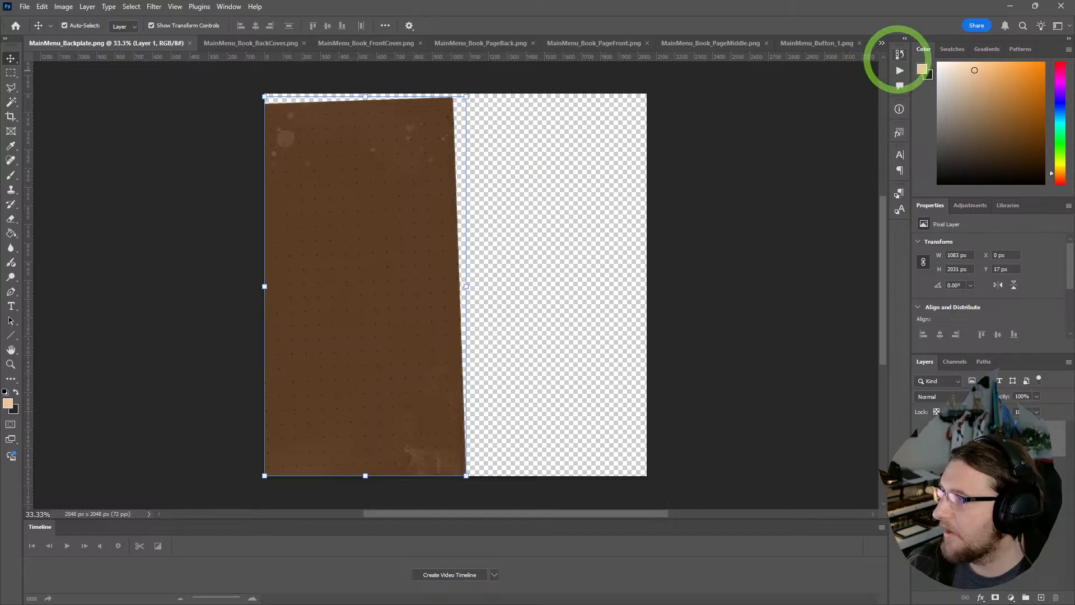
{"action": "key", "text": "ctrl+v"}
{"action": "left_click_drag", "start_coordinate": [508, 216], "coordinate": [335, 229]}
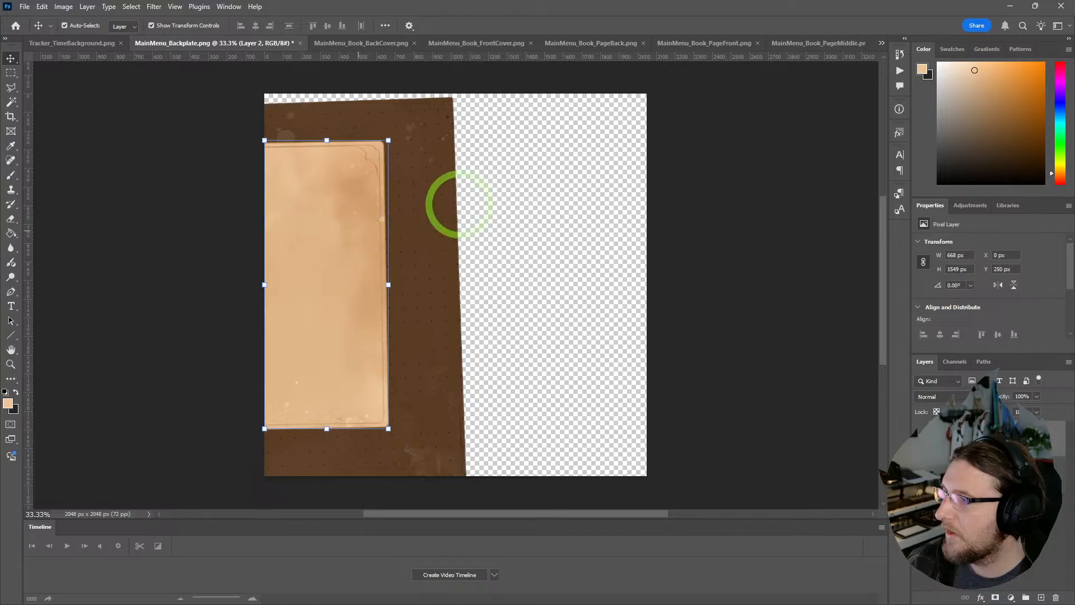
- Copy the cover from MainMenu_Book_BackCover.png into MainMenu_Backplate.png at X 0 px, Y 200 px, and move its layer beneath the page
{"action": "left_click", "coordinate": [881, 43]}
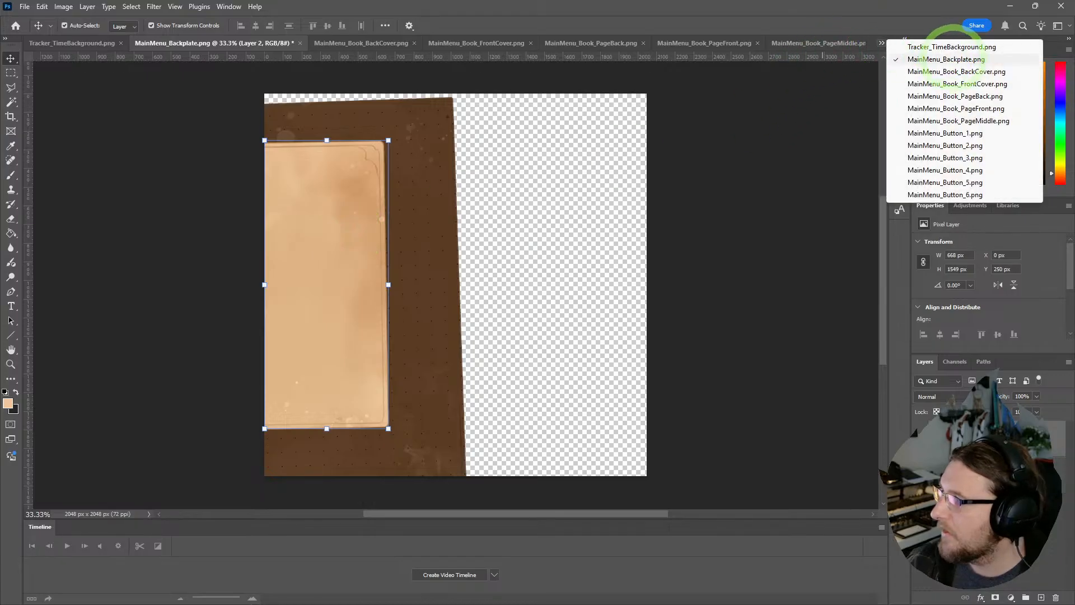
{"action": "left_click", "coordinate": [956, 71]}
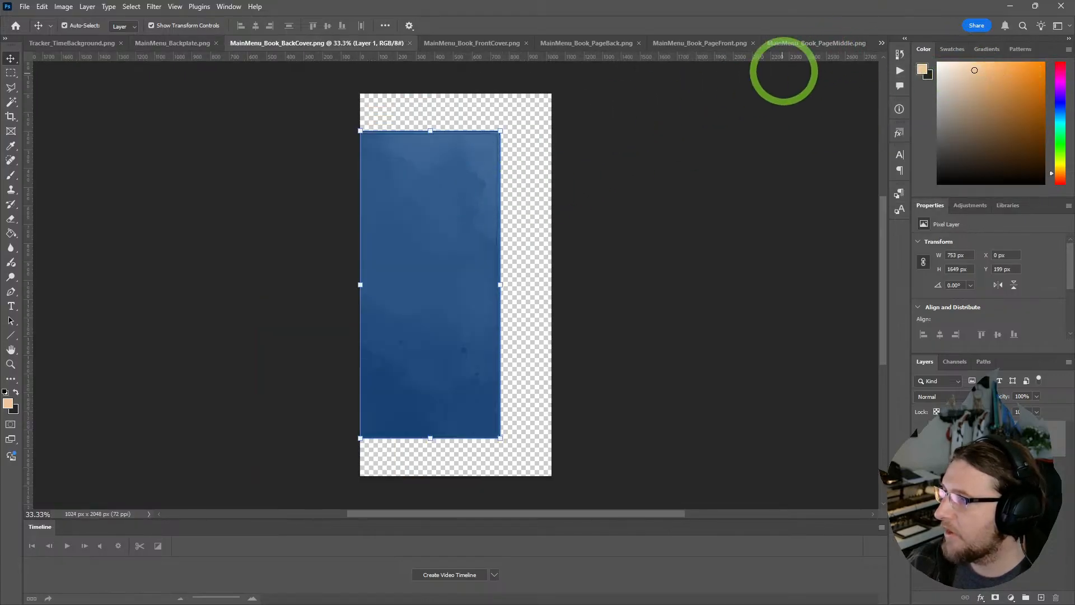
{"action": "left_click", "coordinate": [881, 42]}
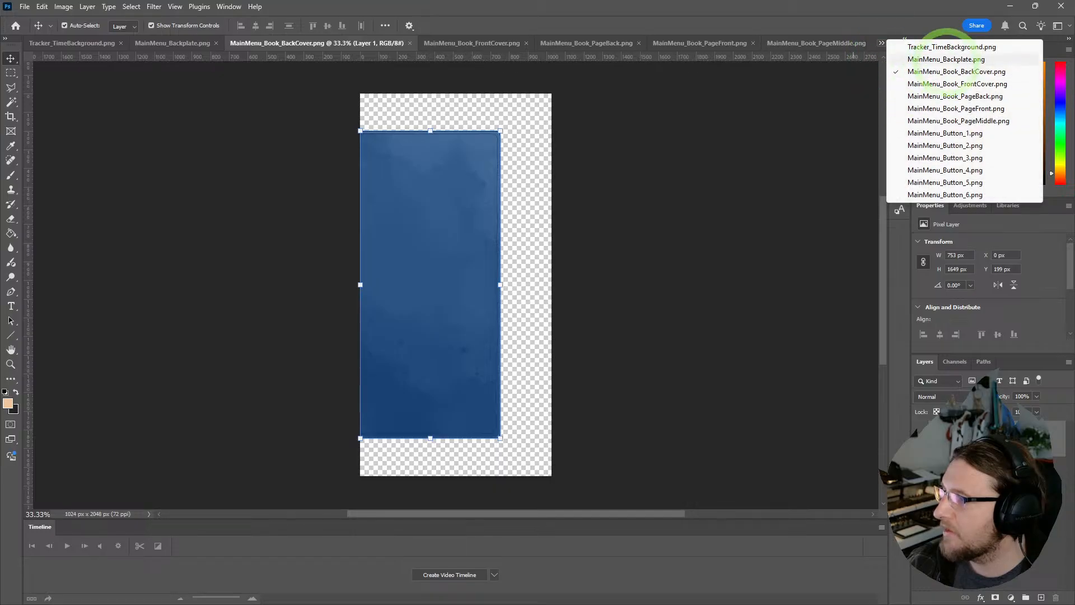
{"action": "left_click", "coordinate": [947, 62]}
{"action": "key", "text": "ctrl+v"}
{"action": "left_click_drag", "start_coordinate": [470, 192], "coordinate": [349, 191]}
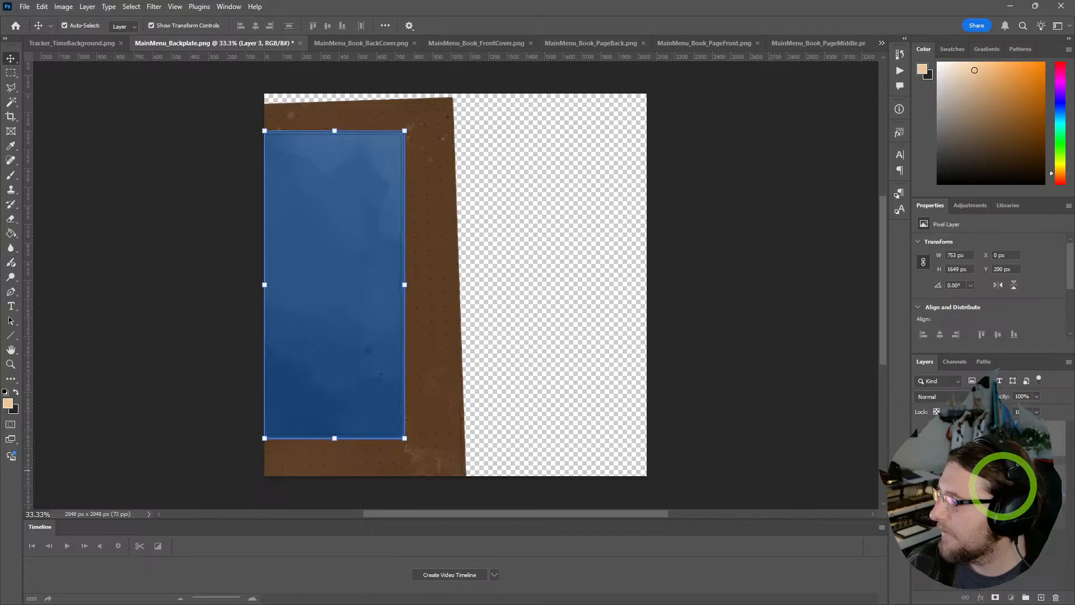
{"action": "left_click_drag", "start_coordinate": [1002, 486], "coordinate": [1004, 487]}
{"action": "left_click", "coordinate": [747, 356]}
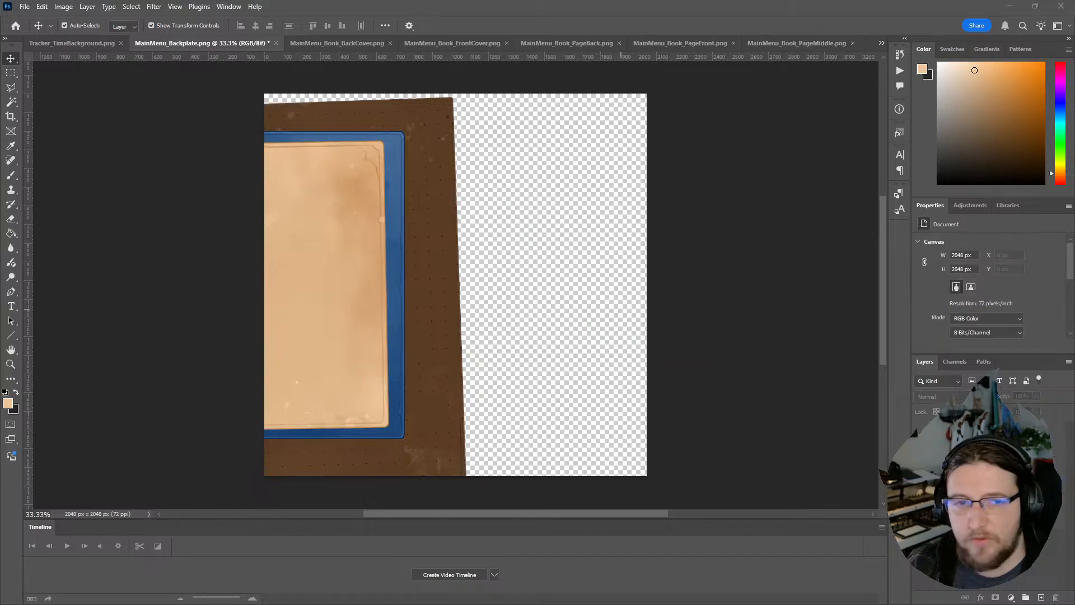
- Compare the bounds of the backplate and back cover layers against the canvas in MainMenu_Backplate.png
{"action": "left_click_drag", "start_coordinate": [0, 68], "coordinate": [3, 127]}
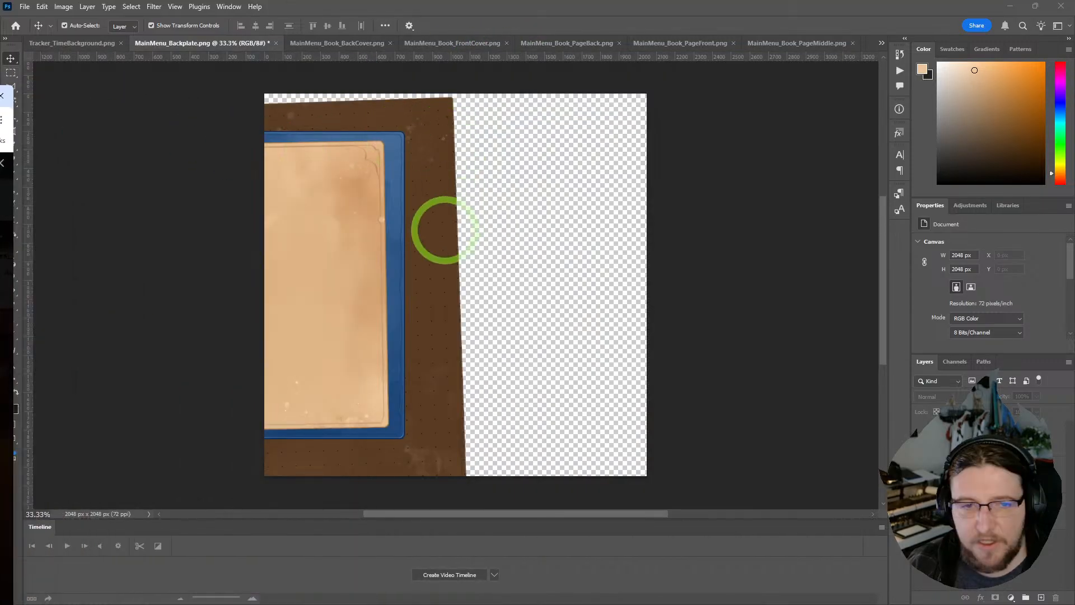
{"action": "left_click", "coordinate": [439, 249]}
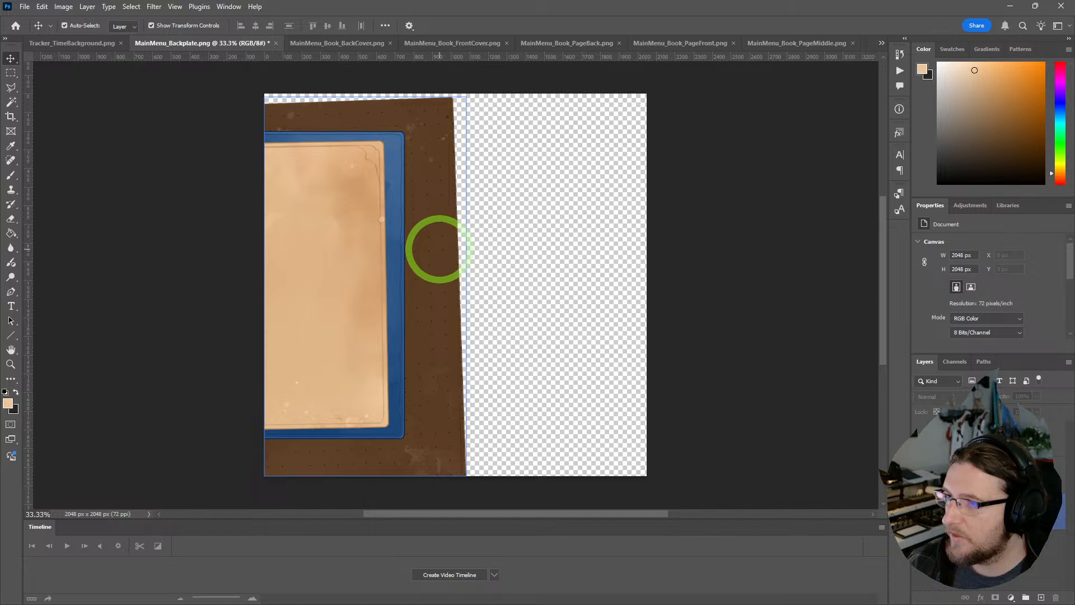
{"action": "left_click", "coordinate": [438, 249]}
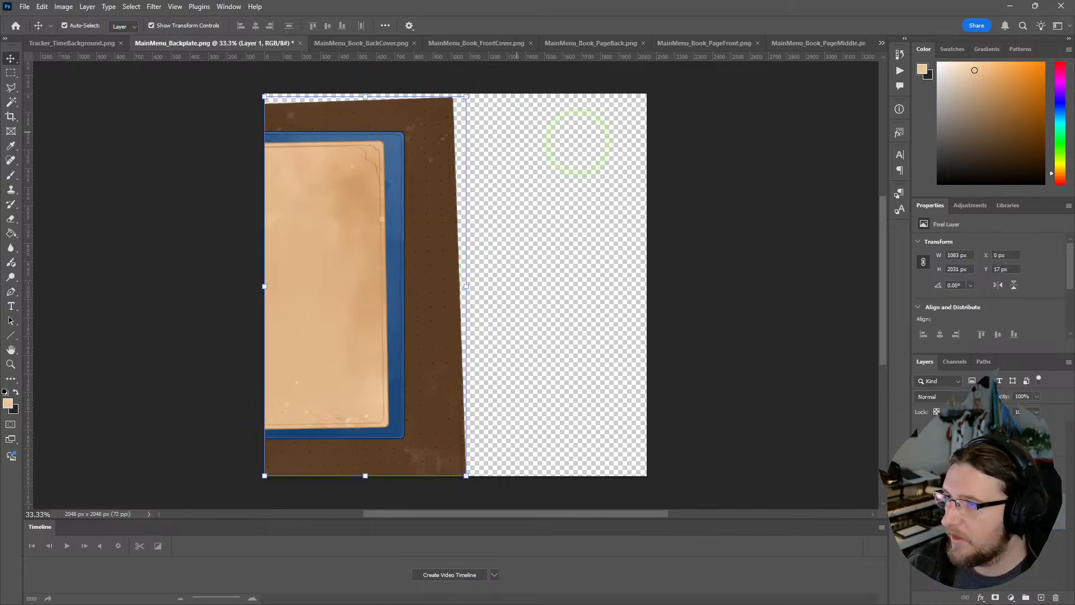
{"action": "left_click", "coordinate": [679, 154]}
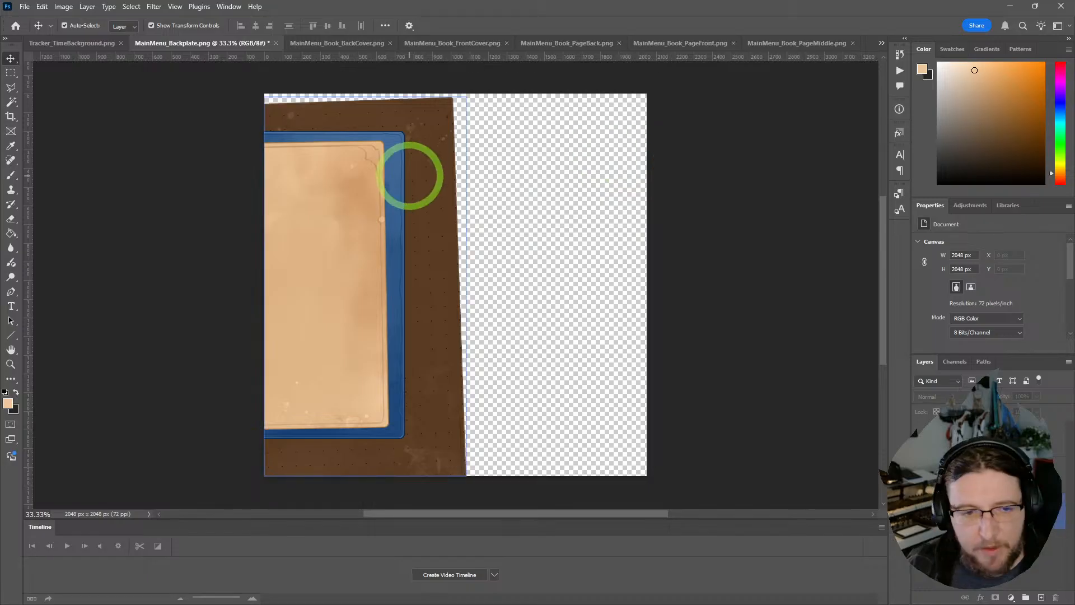
{"action": "left_click", "coordinate": [390, 206]}
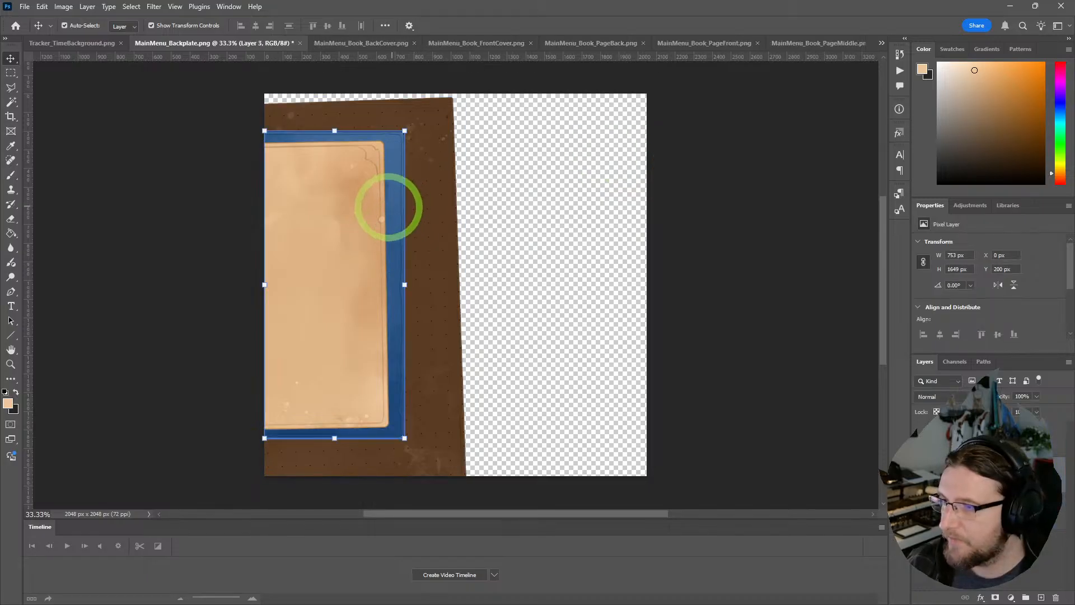
{"action": "left_click", "coordinate": [688, 180]}
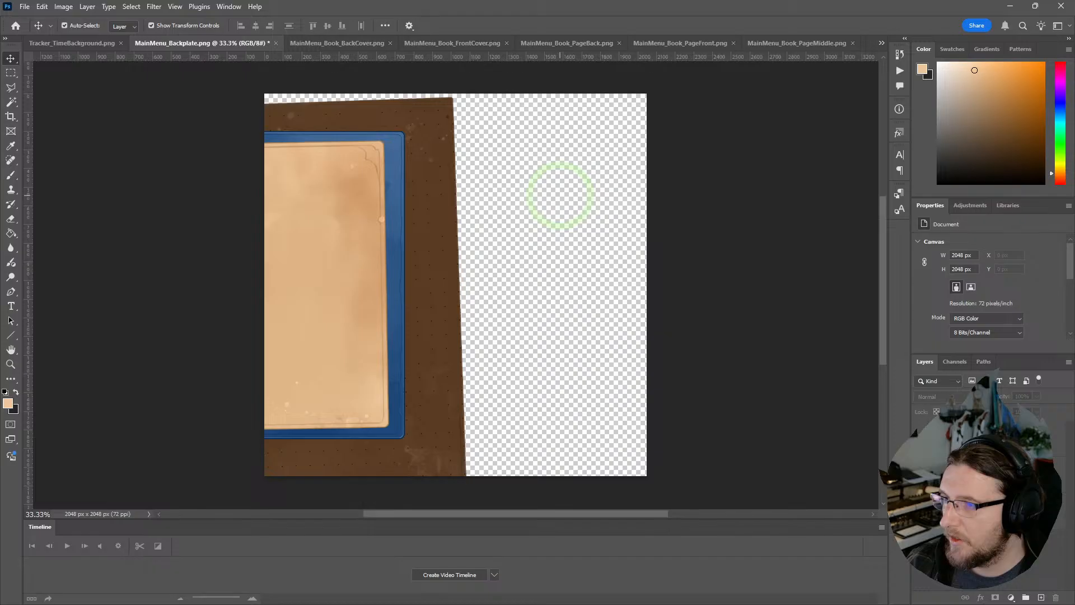
{"action": "left_click", "coordinate": [392, 216]}
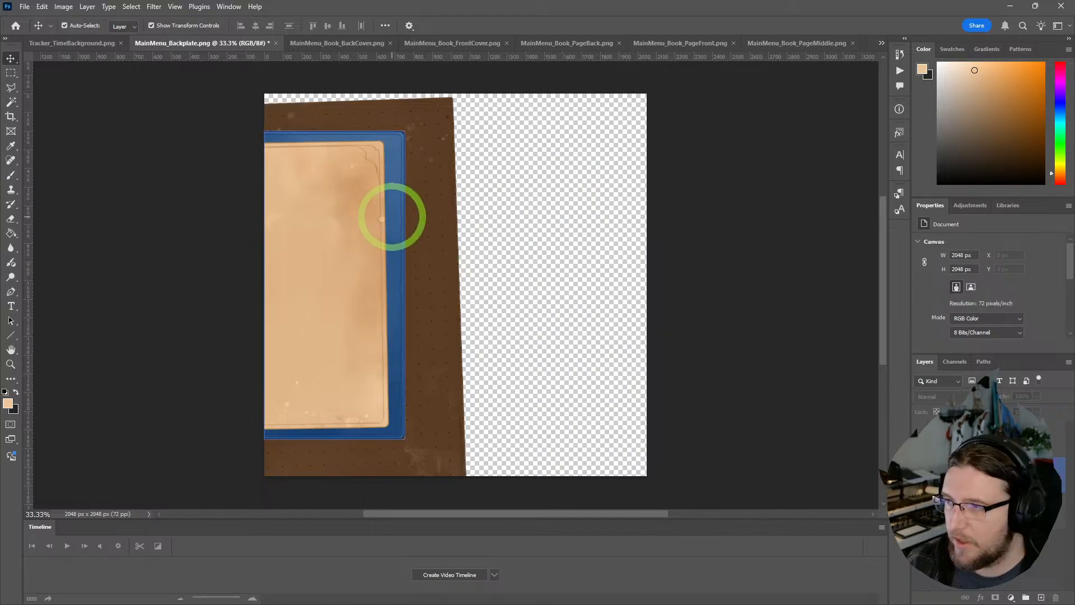
{"action": "key", "text": "c"}
{"action": "left_click_drag", "start_coordinate": [647, 285], "coordinate": [607, 293]}
{"action": "left_click", "coordinate": [110, 26]}
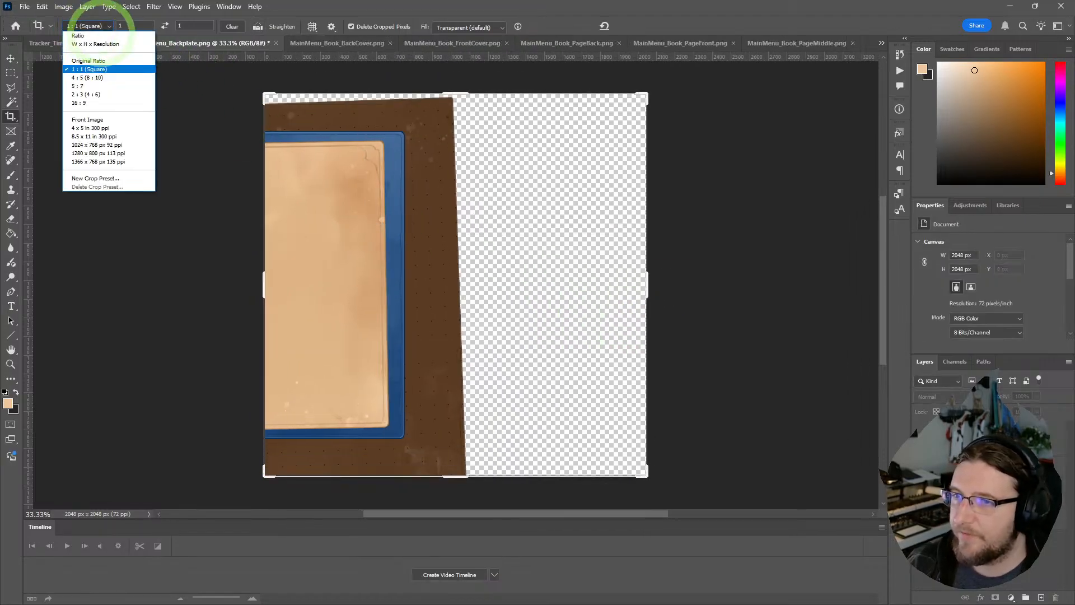
{"action": "left_click", "coordinate": [78, 36]}
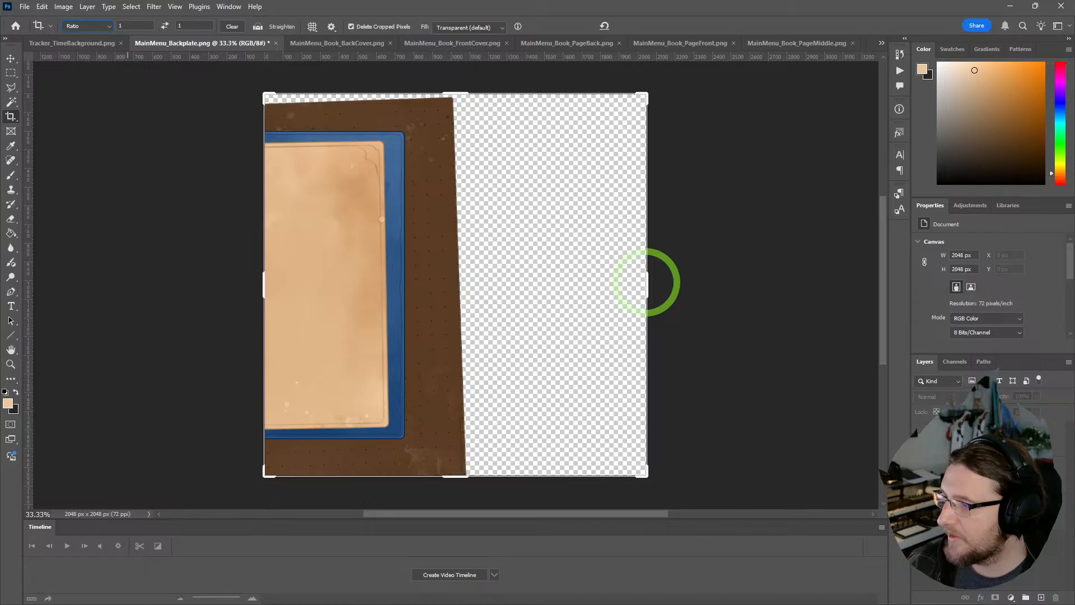
{"action": "left_click_drag", "start_coordinate": [647, 283], "coordinate": [589, 282]}
{"action": "key", "text": "Escape"}
- Crop away the empty area to the right of the backplate using the W x H x Resolution crop option, leaving the canvas 1083 px wide
{"action": "left_click", "coordinate": [100, 25]}
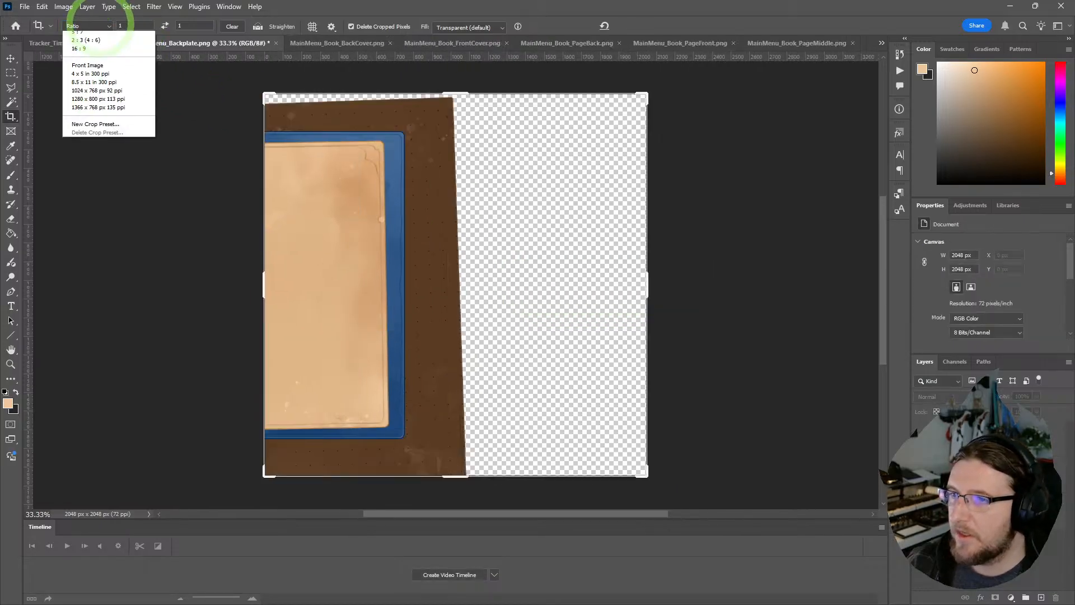
{"action": "left_click", "coordinate": [96, 26]}
{"action": "left_click_drag", "start_coordinate": [652, 289], "coordinate": [561, 297]}
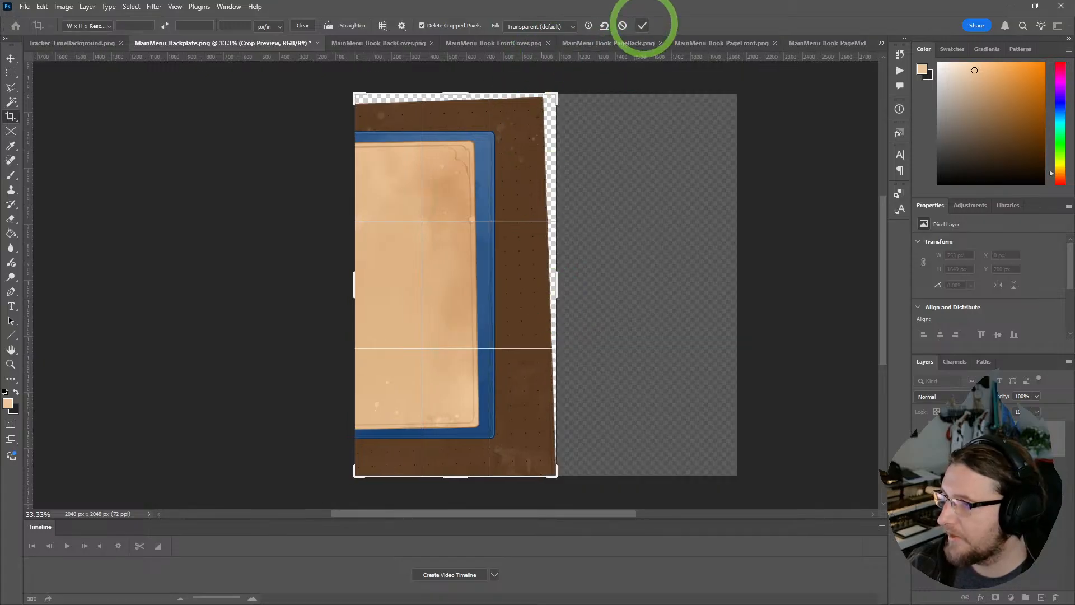
{"action": "left_click", "coordinate": [642, 25]}
- Resize the MainMenu_Backplate.png image to 1024 px wide by 2048 px high and recheck its image size
{"action": "key", "text": "ctrl+alt+i"}
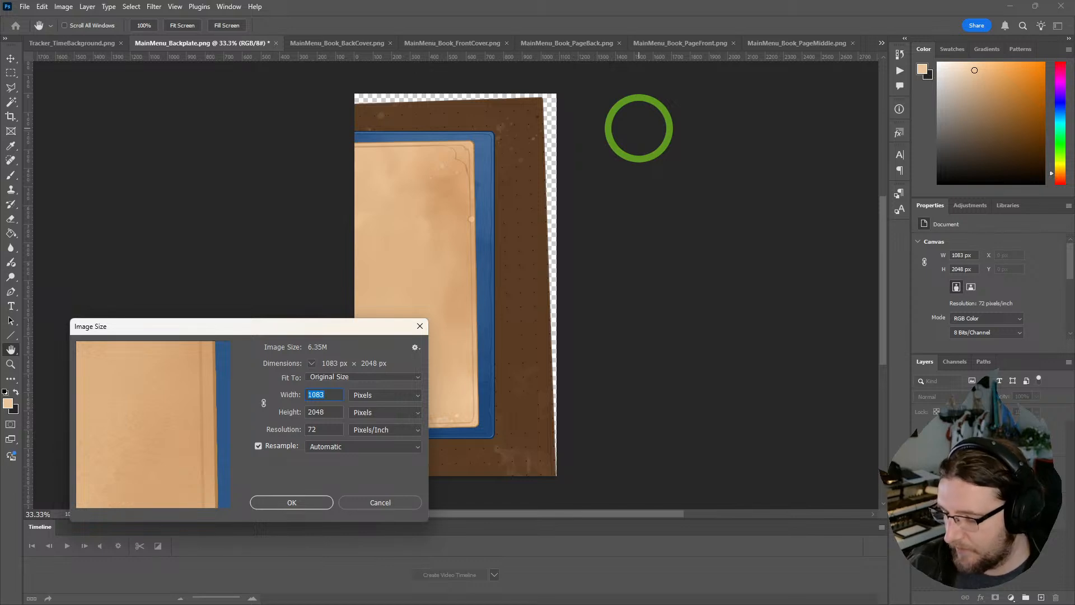
{"action": "type", "text": "1024"}
{"action": "key", "text": "Return"}
{"action": "key", "text": "c"}
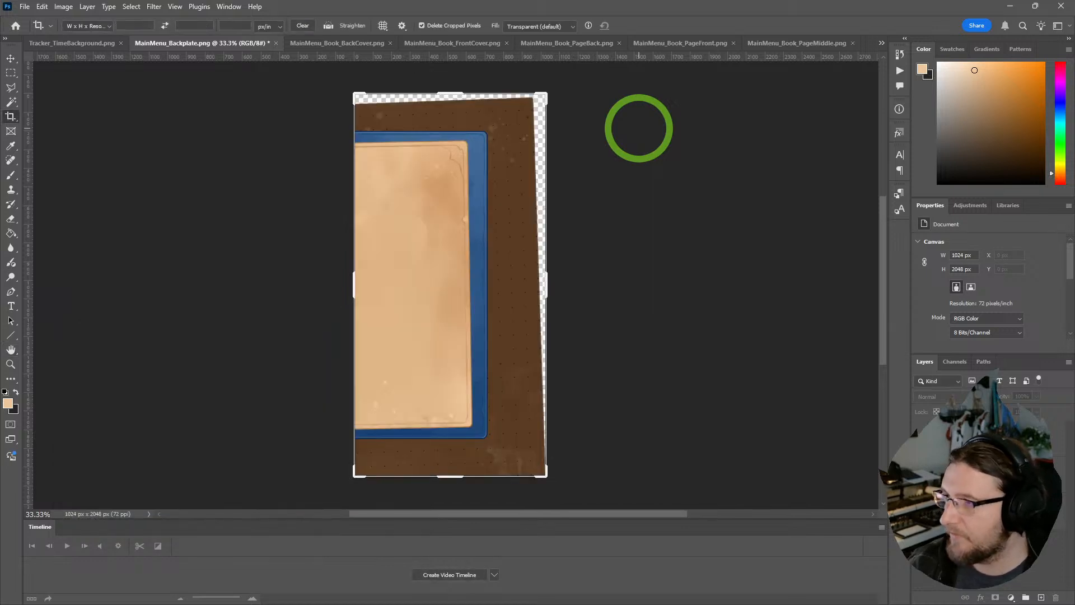
{"action": "key", "text": "ctrl+alt+i"}
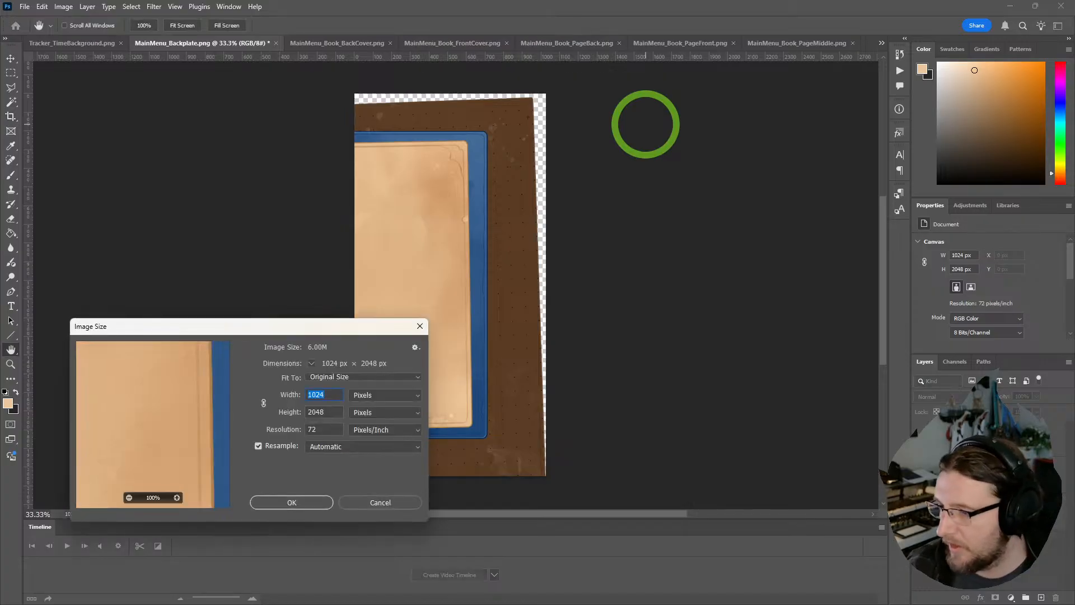
{"action": "left_click", "coordinate": [307, 502]}
{"action": "key", "text": "v"}
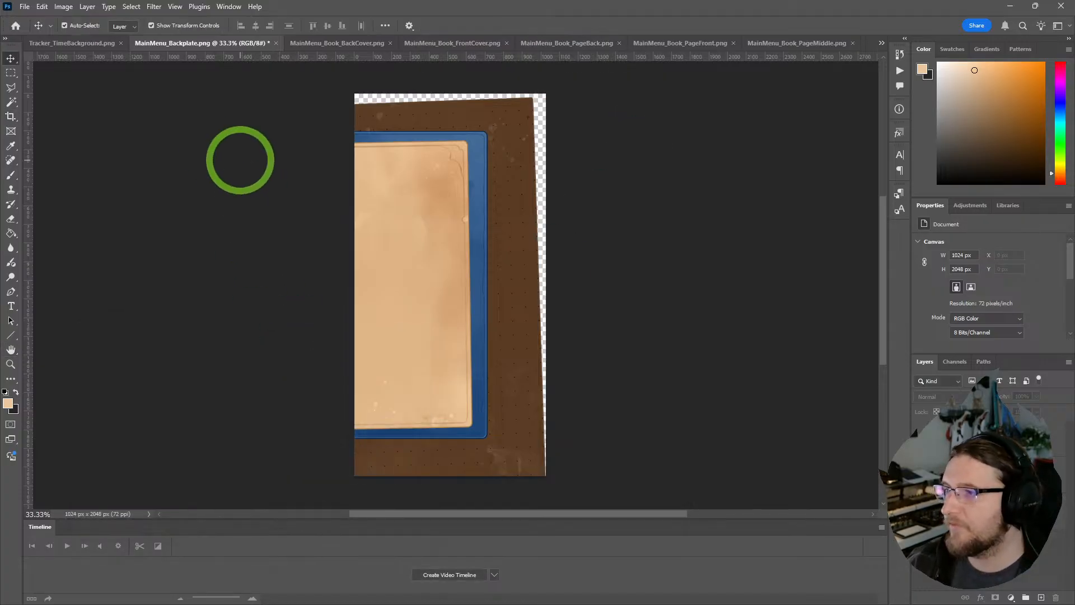
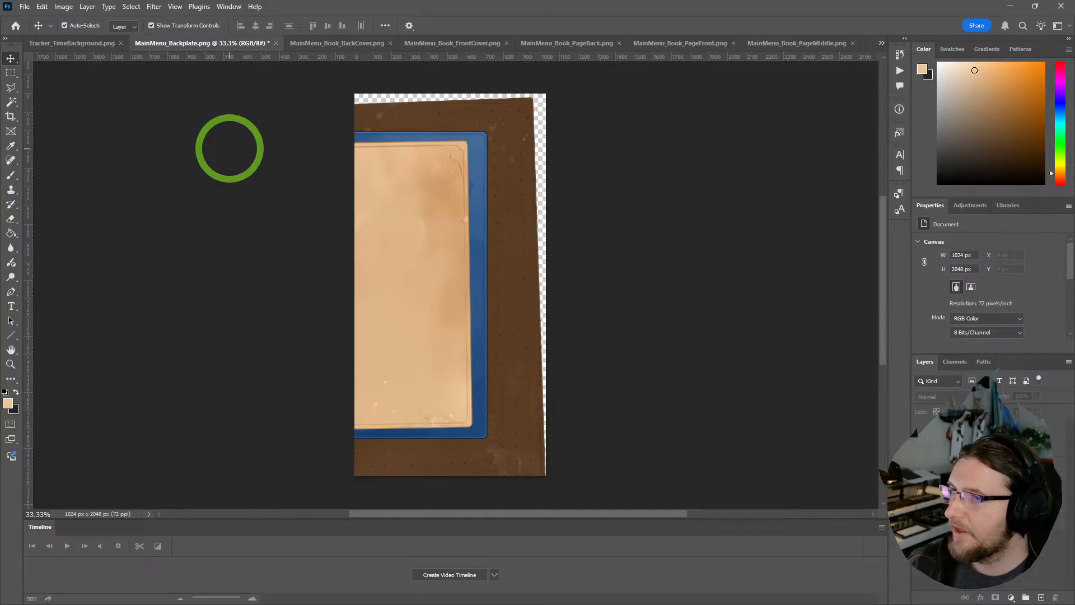
- Copy the page from MainMenu_Book_PageFront.png into MainMenu_Backplate.png and place it over the middle page at about X -51 px, Y 265 px
{"action": "left_click", "coordinate": [882, 43]}
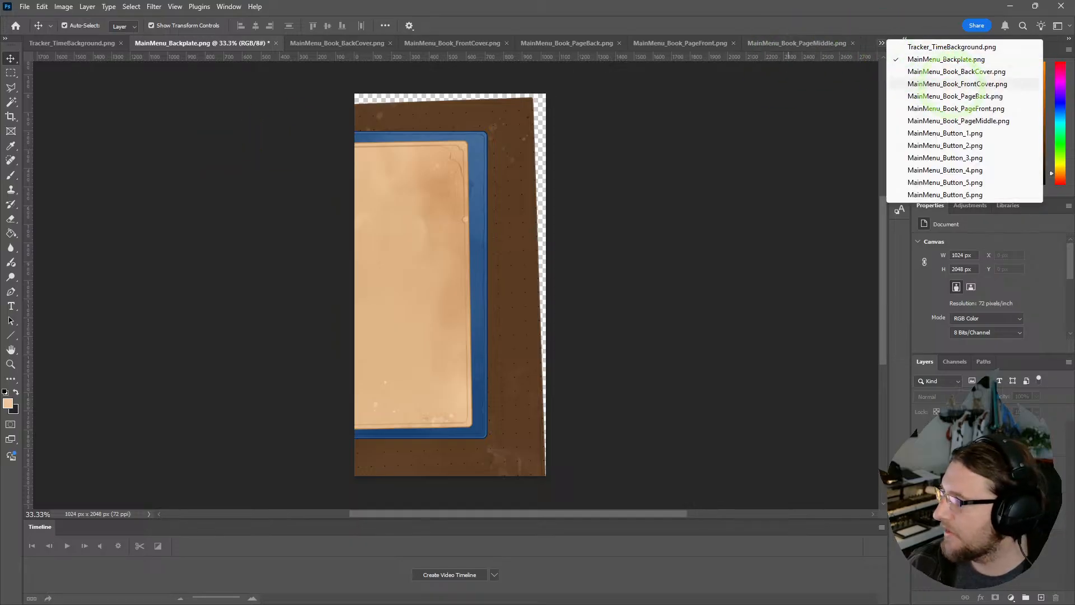
{"action": "left_click", "coordinate": [958, 108]}
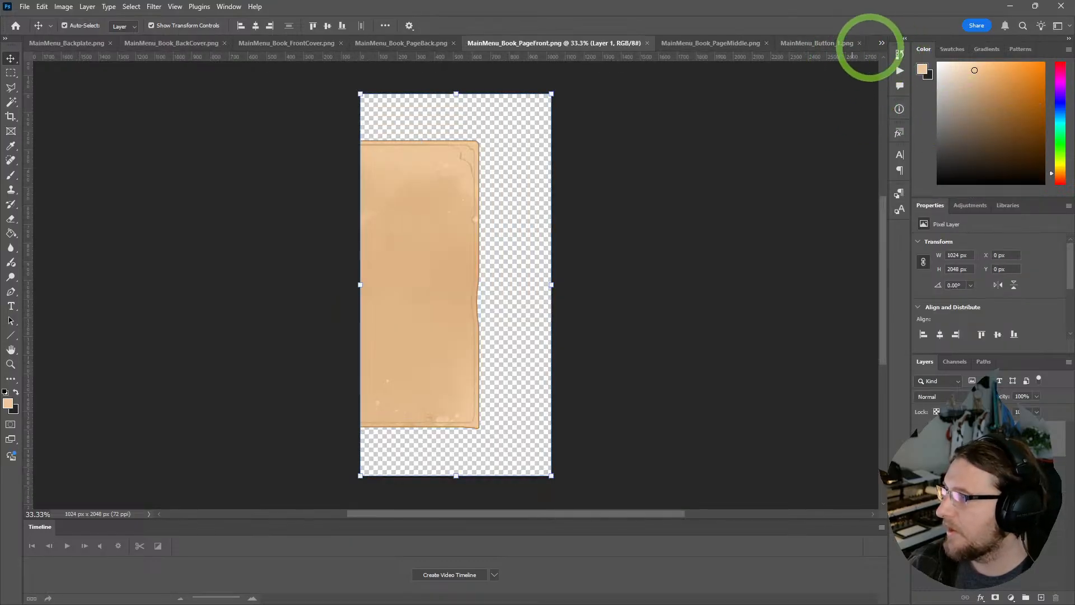
{"action": "left_click", "coordinate": [881, 43]}
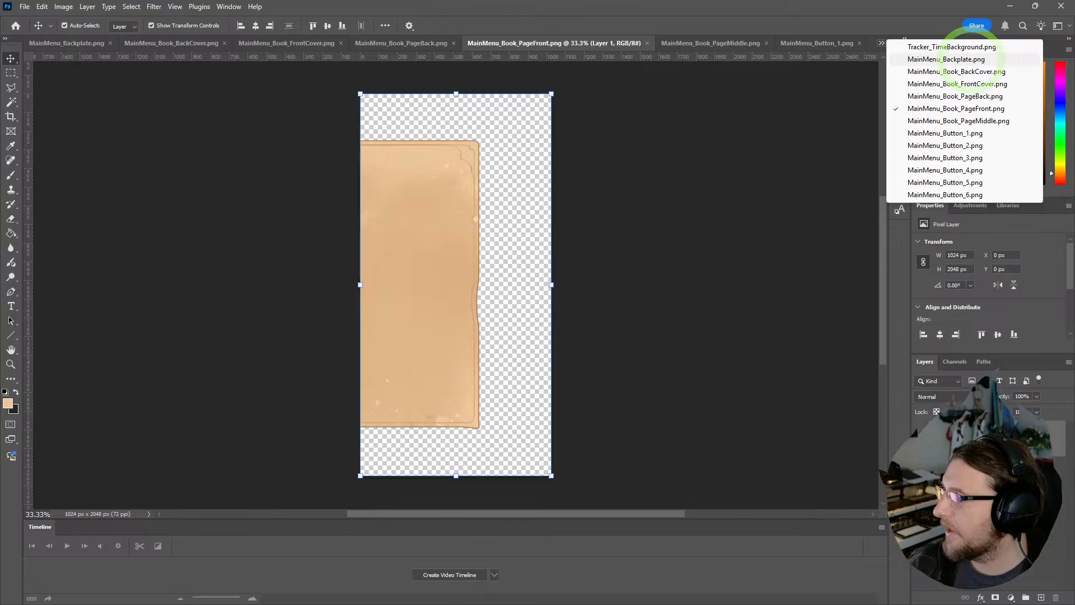
{"action": "left_click", "coordinate": [963, 59]}
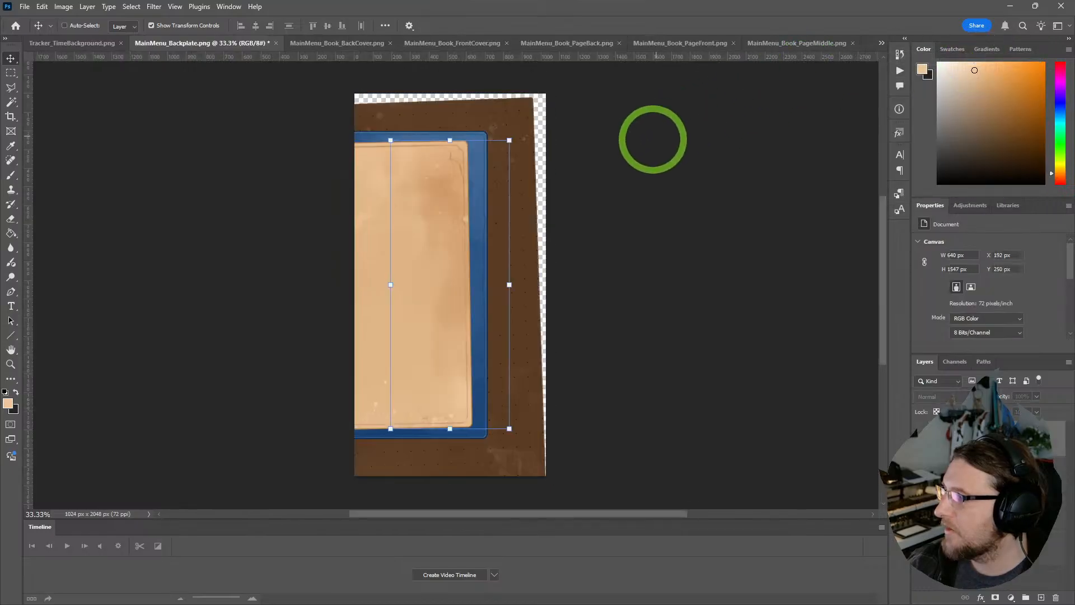
{"action": "left_click_drag", "start_coordinate": [447, 221], "coordinate": [419, 218], "text": "ctrl"}
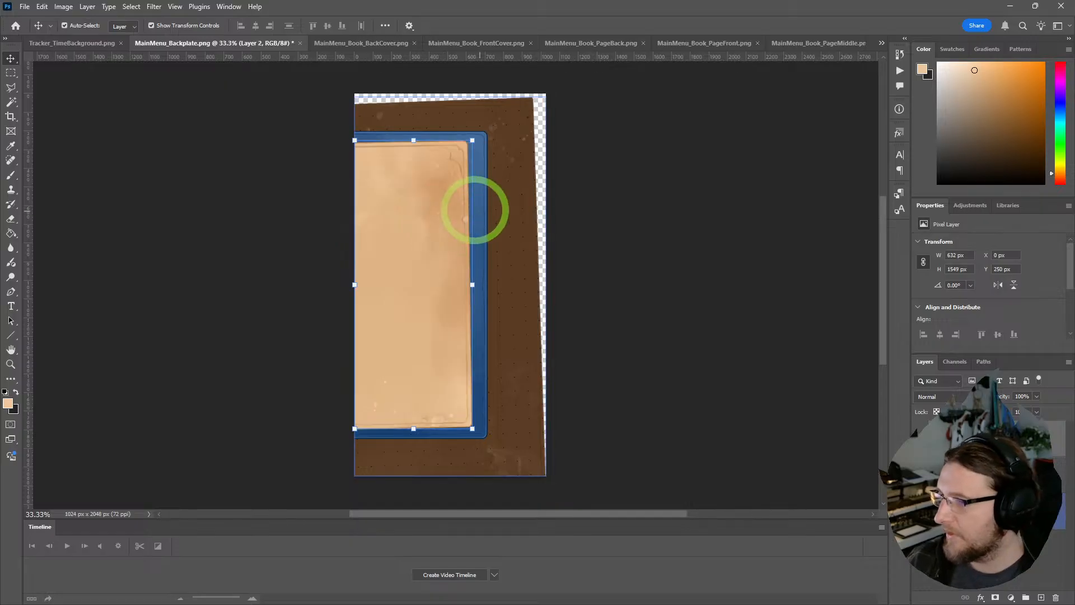
{"action": "mouse_move", "coordinate": [447, 216]}
{"action": "left_mouse_down"}
{"action": "mouse_move", "coordinate": [432, 216]}
{"action": "mouse_move", "coordinate": [440, 213]}
{"action": "left_mouse_up"}
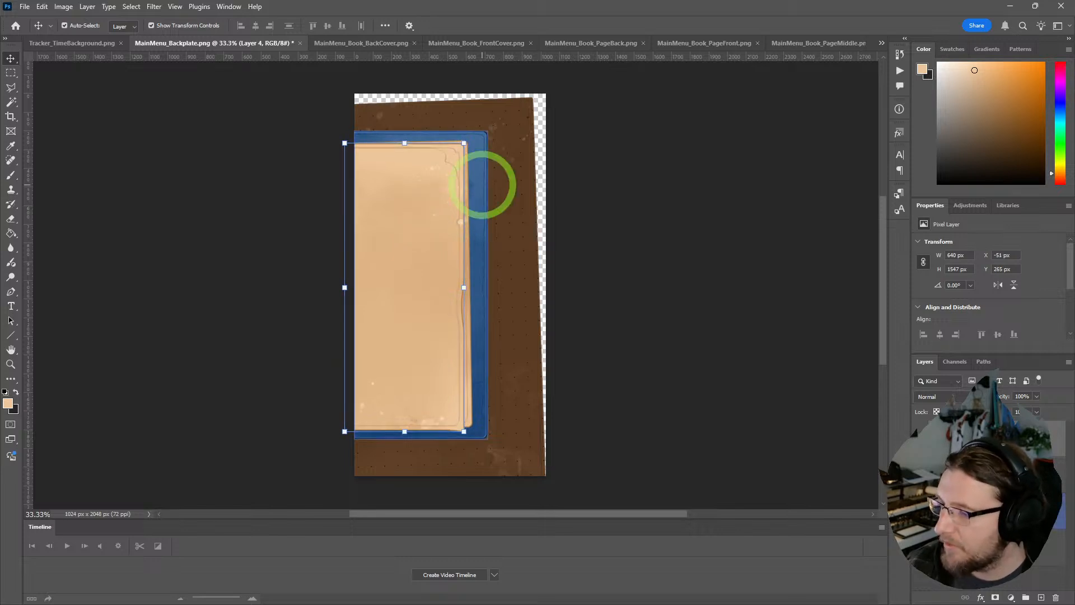
{"action": "left_click", "coordinate": [725, 247]}
- Copy the cover from MainMenu_Book_FrontCover.png into MainMenu_Backplate.png and place it over the pages, partly past the canvas's left edge with the page edges exposed
{"action": "left_click", "coordinate": [881, 42]}
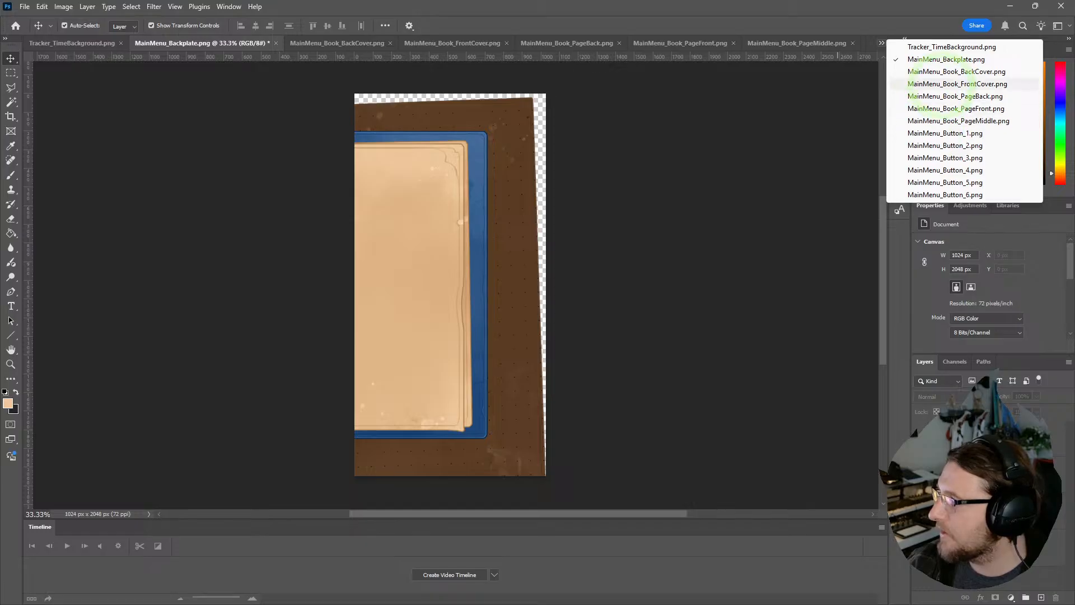
{"action": "left_click", "coordinate": [952, 83]}
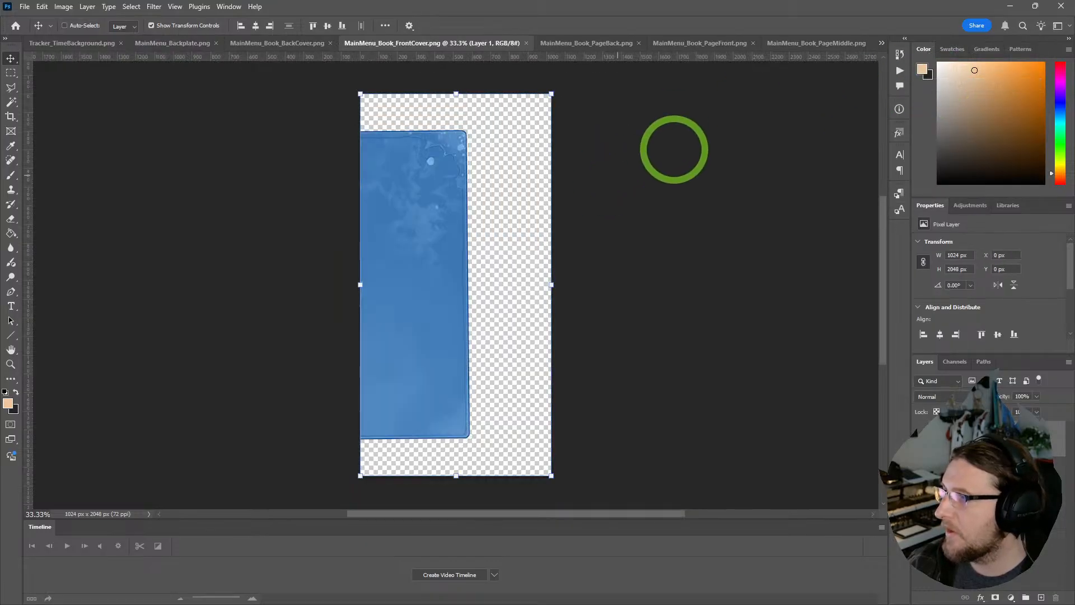
{"action": "left_click", "coordinate": [818, 43]}
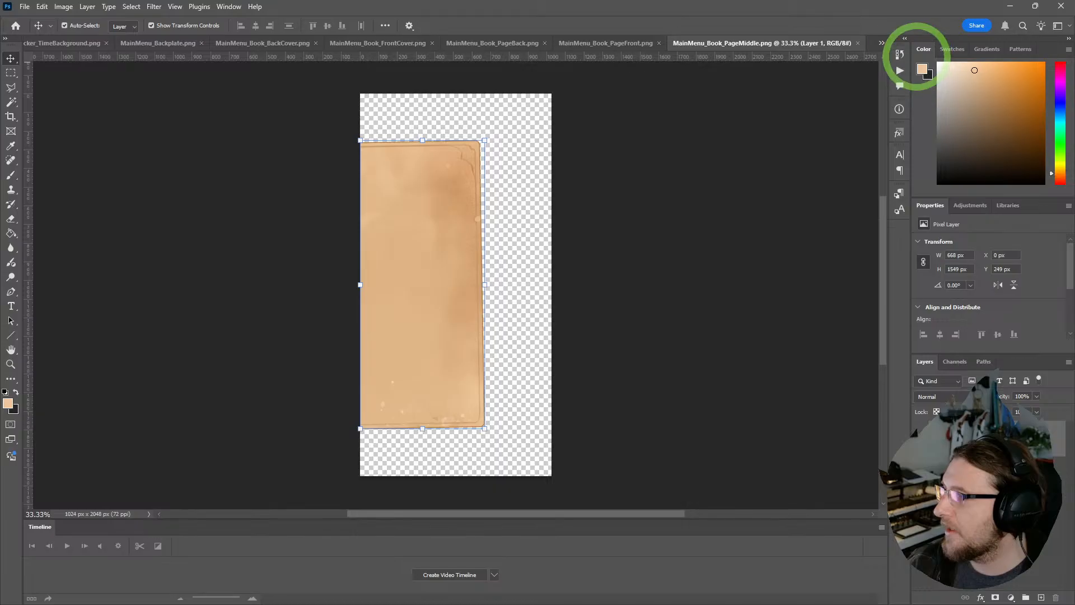
{"action": "left_click", "coordinate": [881, 43]}
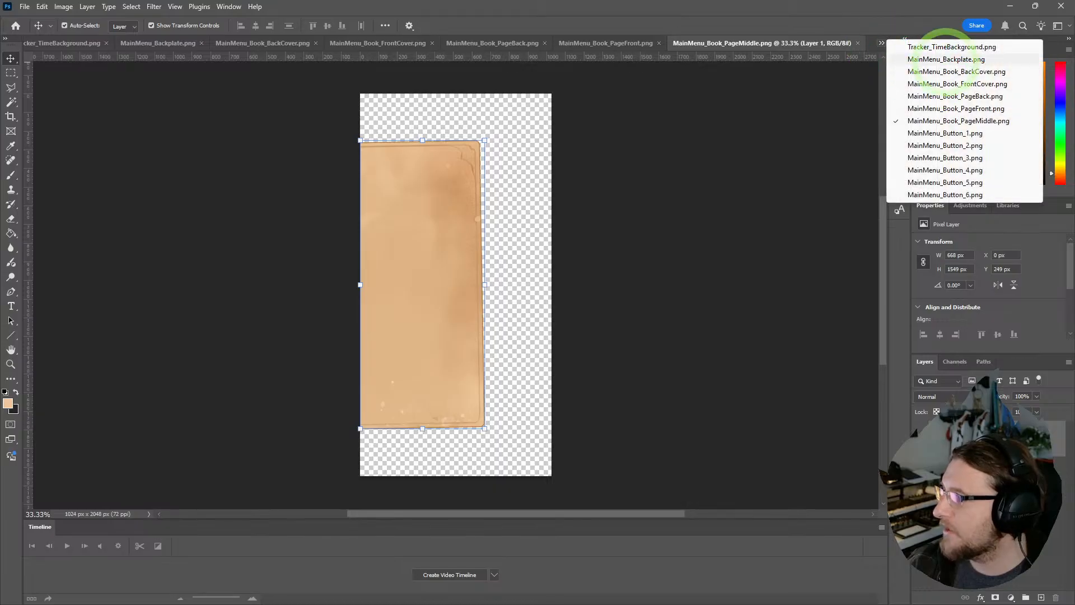
{"action": "left_click", "coordinate": [946, 59]}
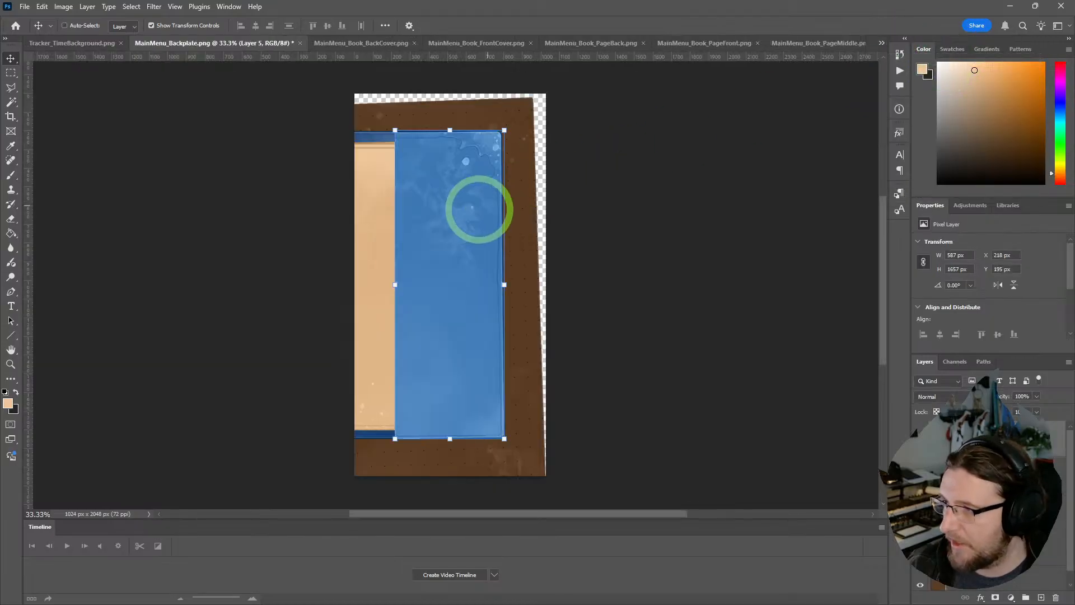
{"action": "left_click_drag", "start_coordinate": [472, 207], "coordinate": [425, 211], "text": "ctrl"}
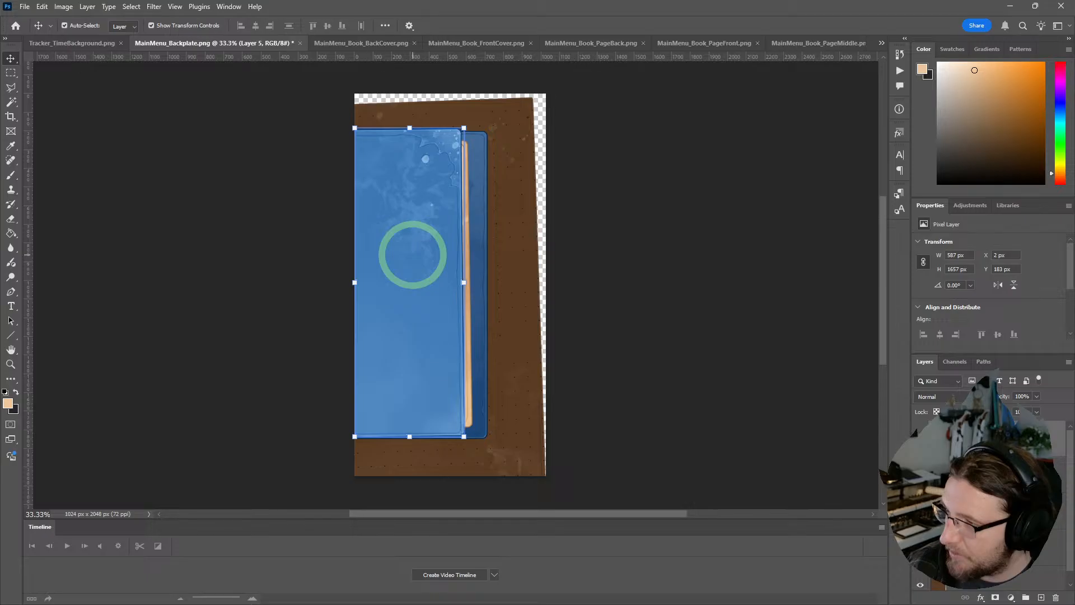
{"action": "left_click", "coordinate": [579, 360]}
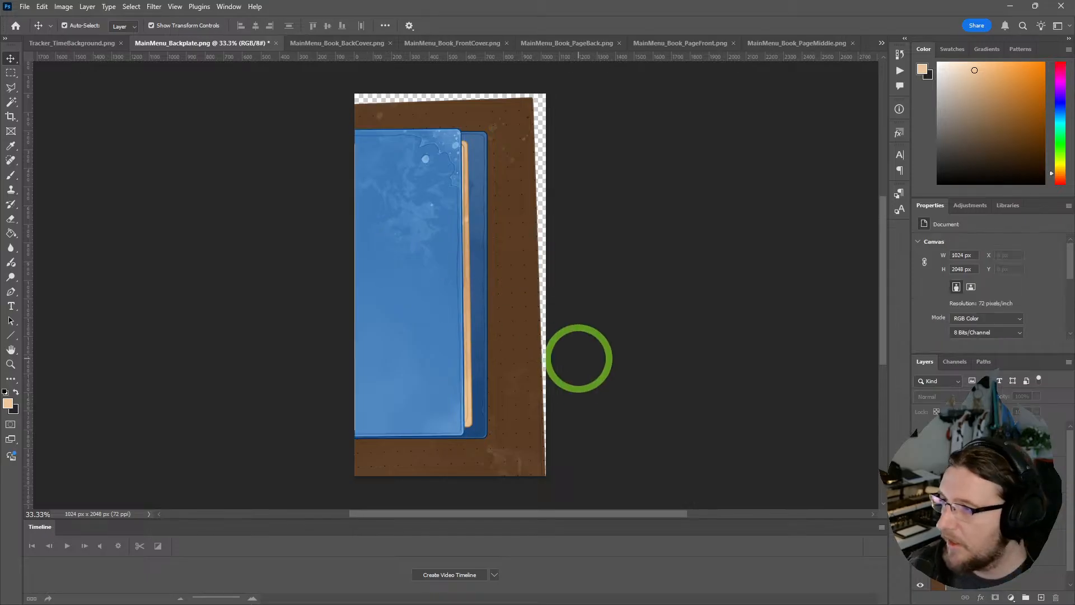
{"action": "left_click_drag", "start_coordinate": [423, 264], "coordinate": [402, 287]}
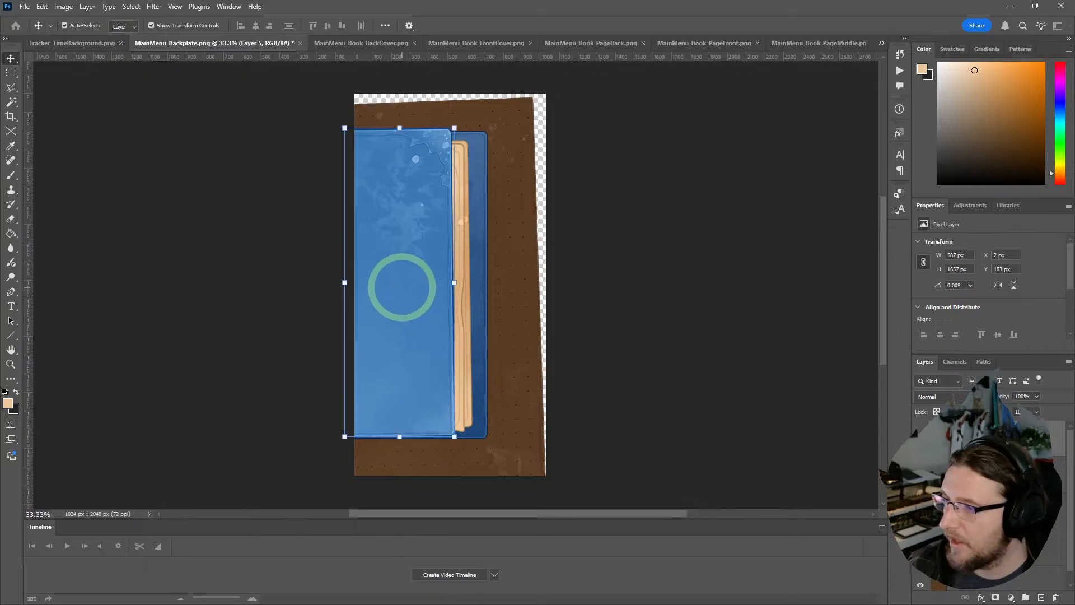
- Hide the front cover and front page layers in MainMenu_Backplate.png, keeping the backplate, back cover and remaining pages shown
{"action": "left_click", "coordinate": [610, 302]}
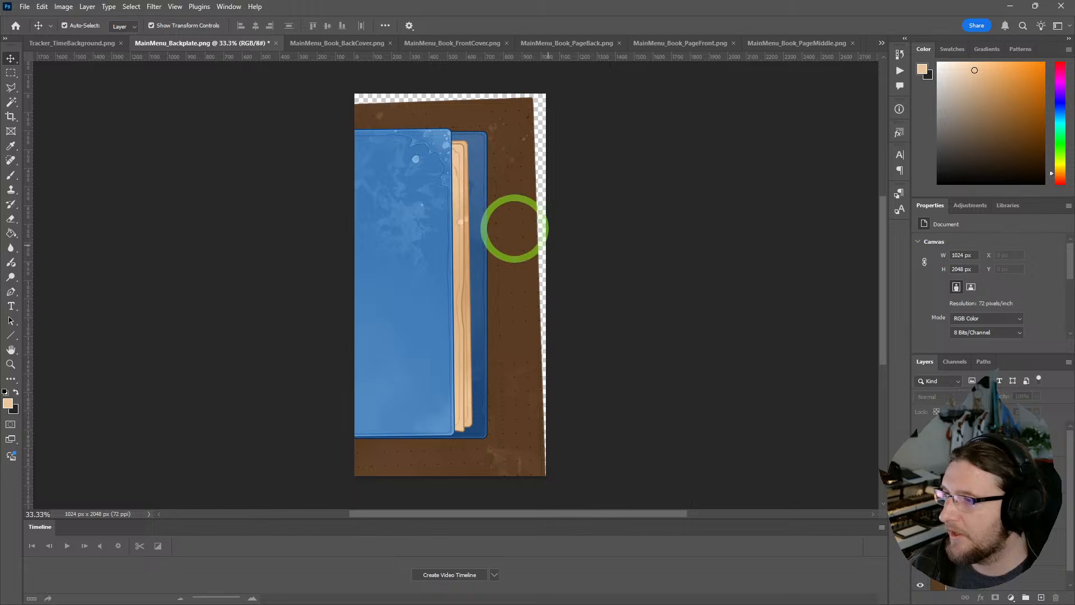
{"action": "left_click", "coordinate": [919, 433]}
{"action": "left_click", "coordinate": [917, 471]}
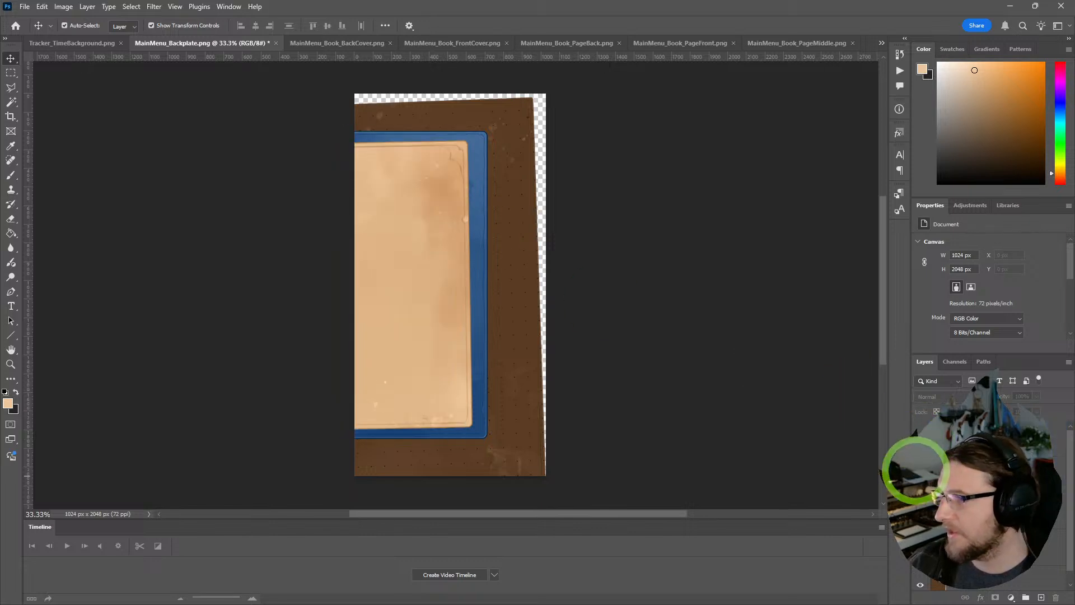
- Quick-export the visible layers as a PNG named T_MainMenu_Backplate in the WinterReachEmporium Working/Exports/MainMenu folder
{"action": "left_click", "coordinate": [25, 6]}
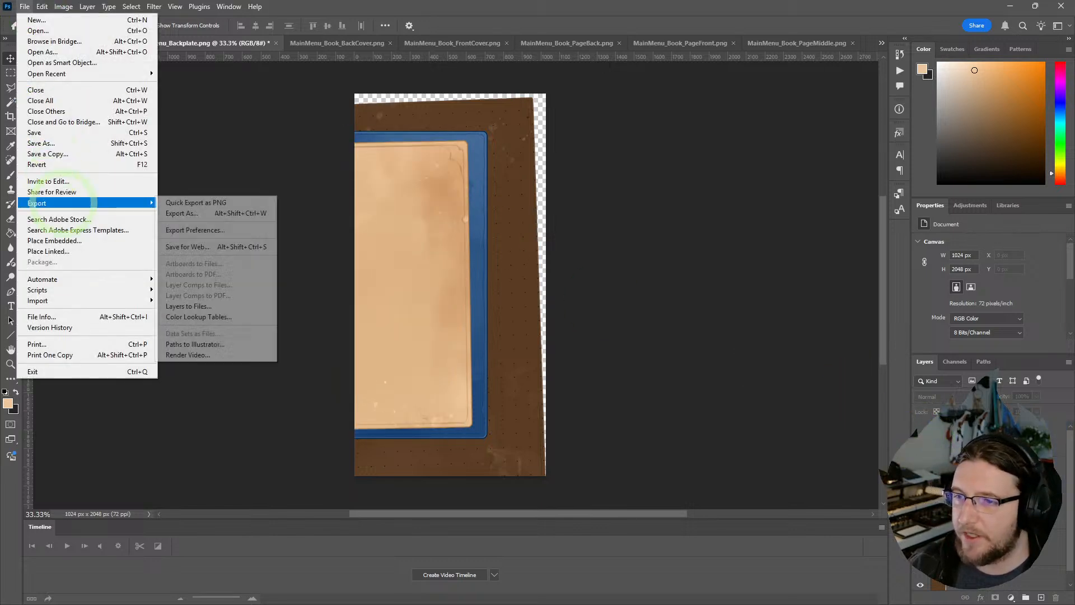
{"action": "left_click", "coordinate": [201, 199]}
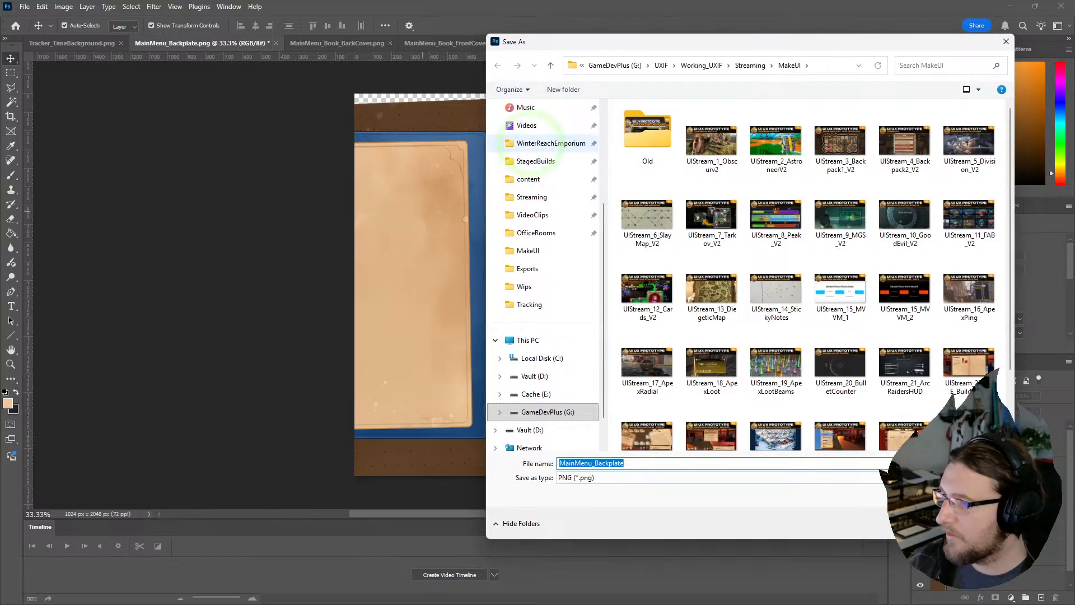
{"action": "left_click", "coordinate": [551, 143]}
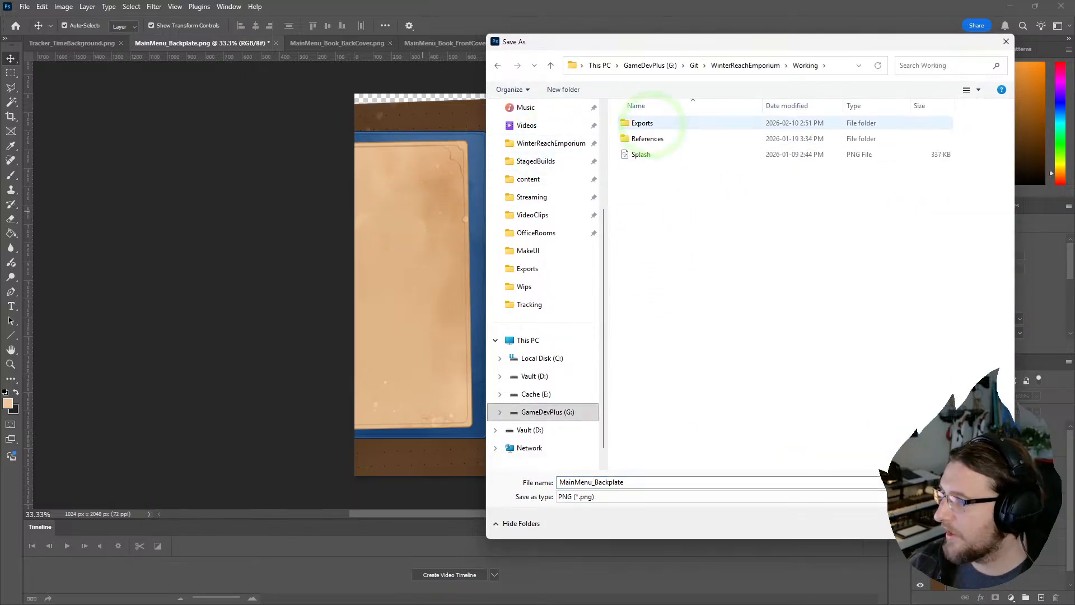
{"action": "double_click", "coordinate": [643, 123]}
{"action": "double_click", "coordinate": [647, 128]}
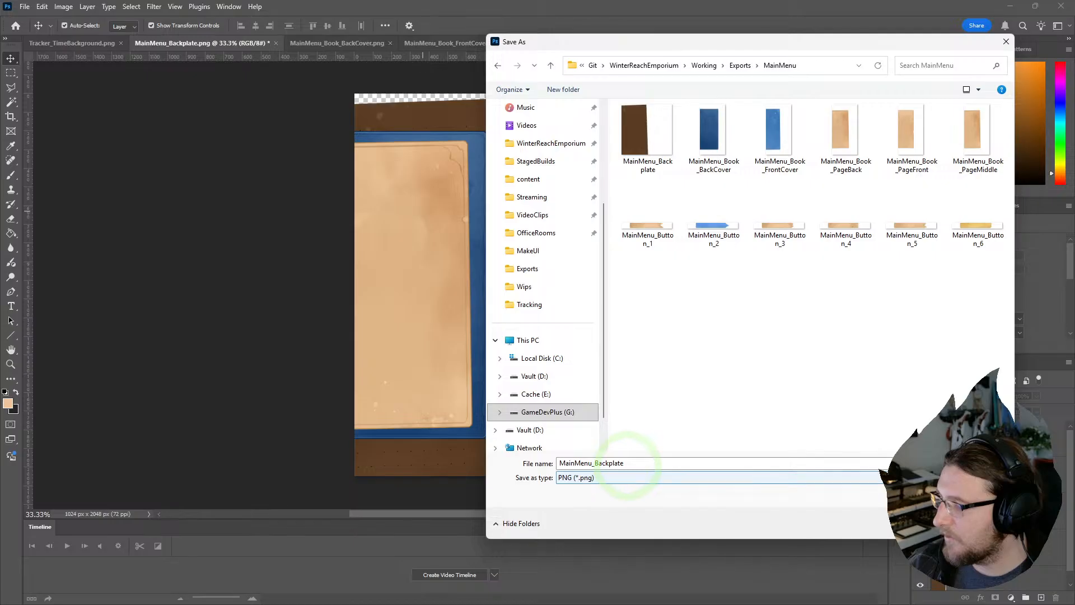
{"action": "left_click", "coordinate": [630, 464]}
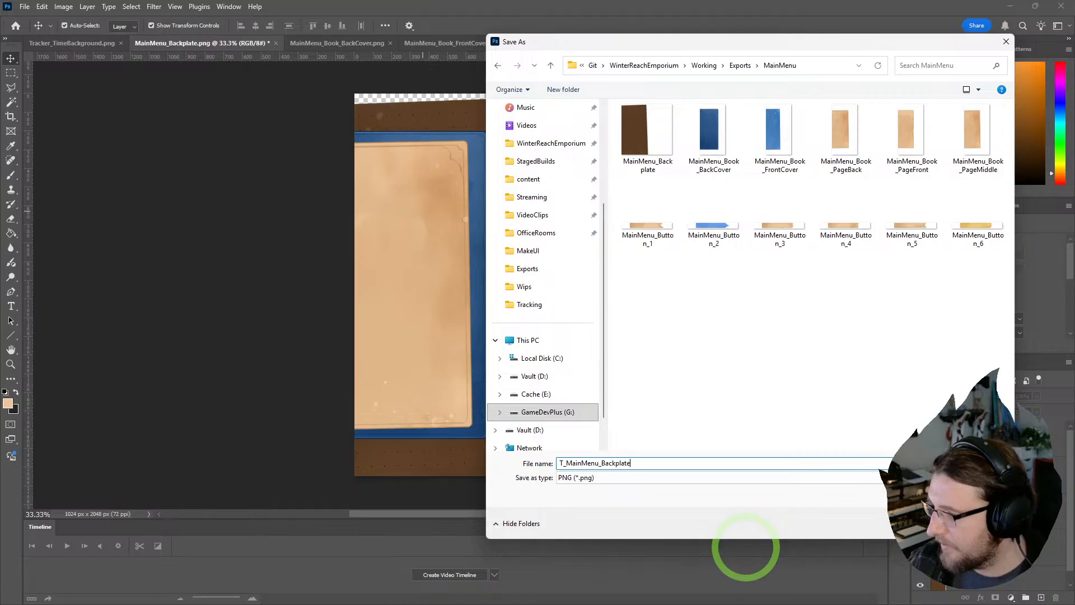
{"action": "key", "text": "Return"}
- Hide the backplate, back cover and inner page layers, and show only the front cover and front page
{"action": "left_click", "coordinate": [924, 510]}
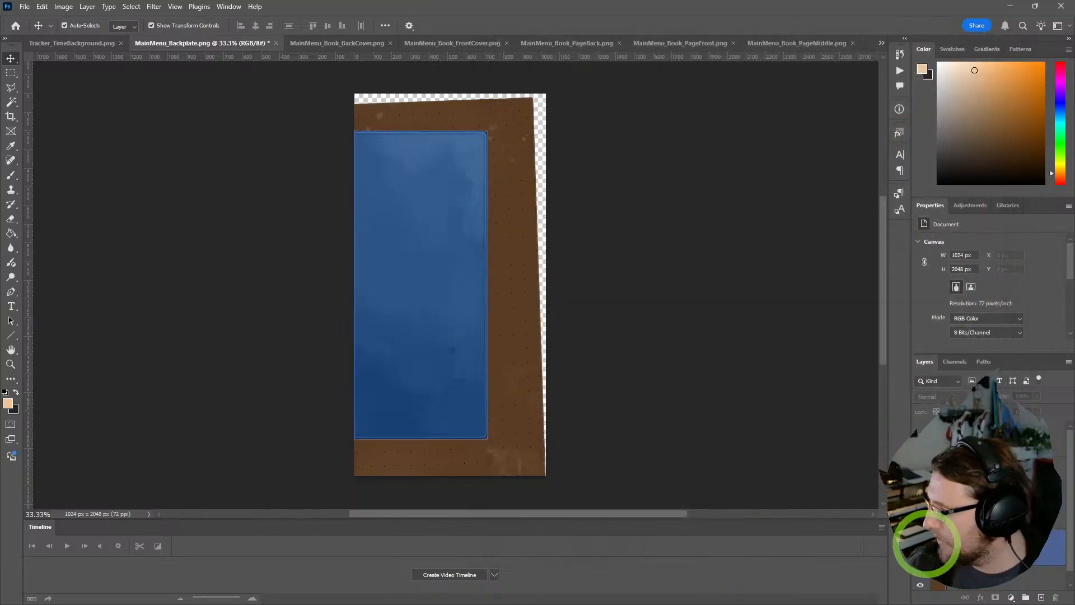
{"action": "left_click", "coordinate": [925, 545]}
{"action": "left_click", "coordinate": [924, 583]}
{"action": "left_click", "coordinate": [921, 475]}
{"action": "left_click", "coordinate": [922, 438]}
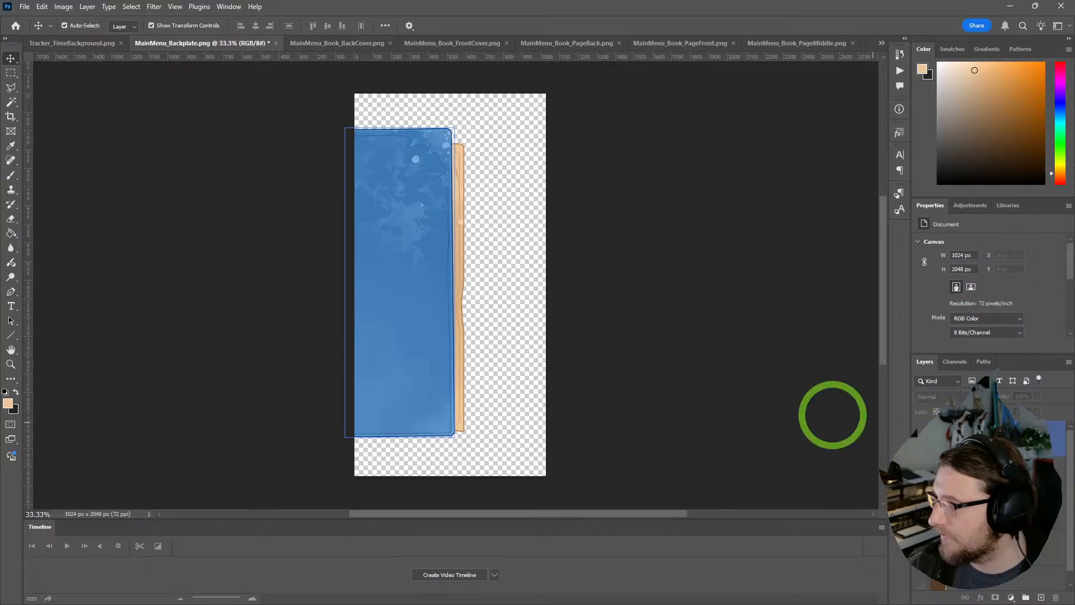
- Quick-export the front cover and front page as a PNG named T_MainMenu_FrontCover in the same MainMenu exports folder
{"action": "left_click", "coordinate": [25, 6]}
{"action": "mouse_move", "coordinate": [67, 202]}
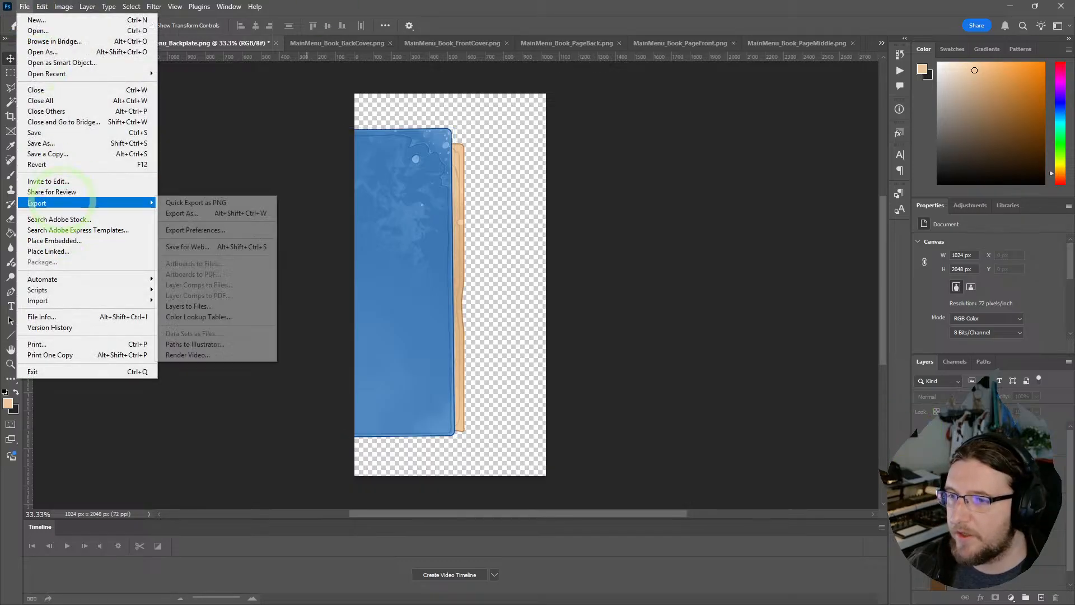
{"action": "left_click", "coordinate": [187, 201]}
{"action": "left_click", "coordinate": [647, 280]}
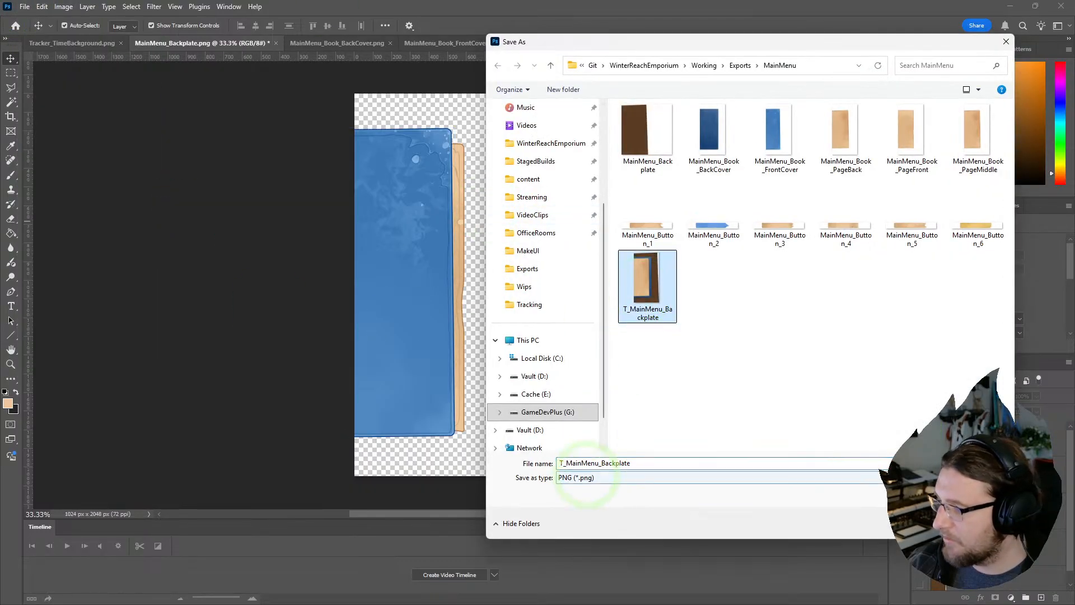
{"action": "double_click", "coordinate": [601, 463]}
{"action": "type", "text": "FD"}
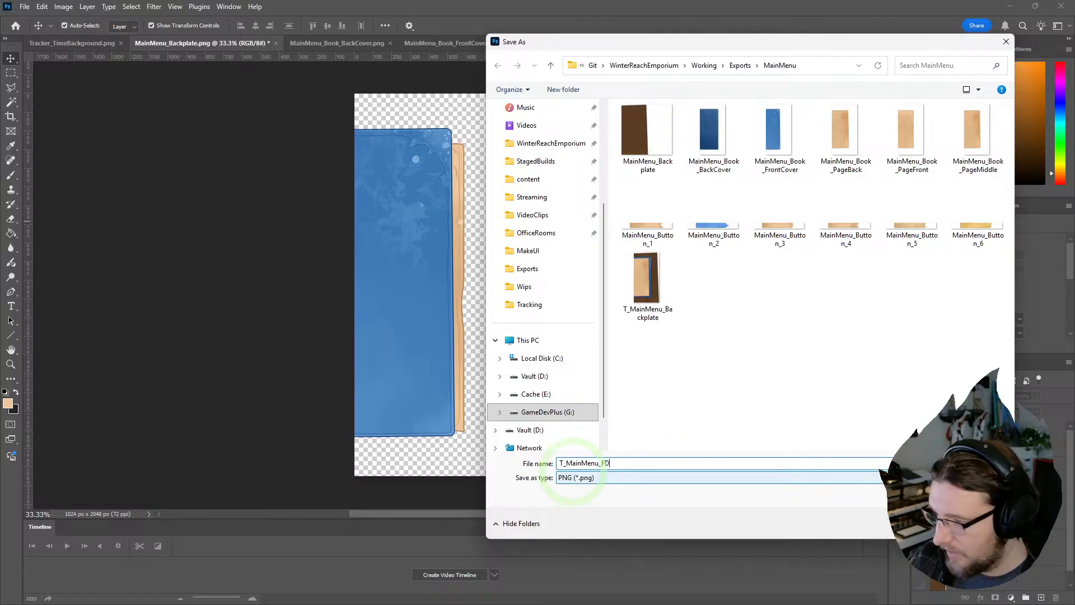
{"action": "key", "text": "Return"}
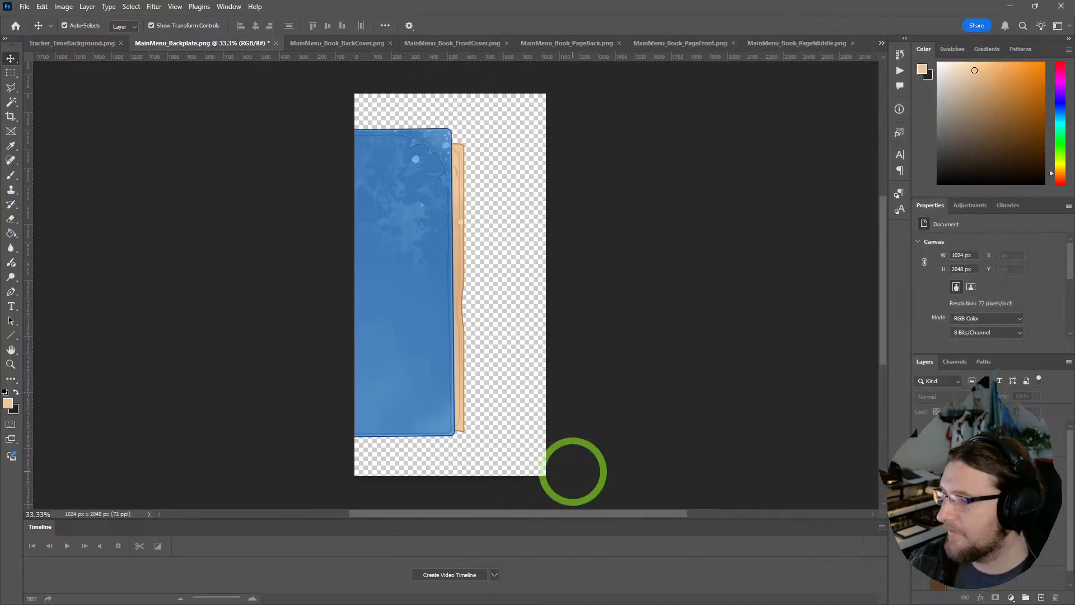
- Switch to Unreal Editor and import T_MainMenu_Backplate and T_MainMenu_FrontCover into the UI/Widgets/MainMenu content folder
{"action": "left_click", "coordinate": [1010, 6]}
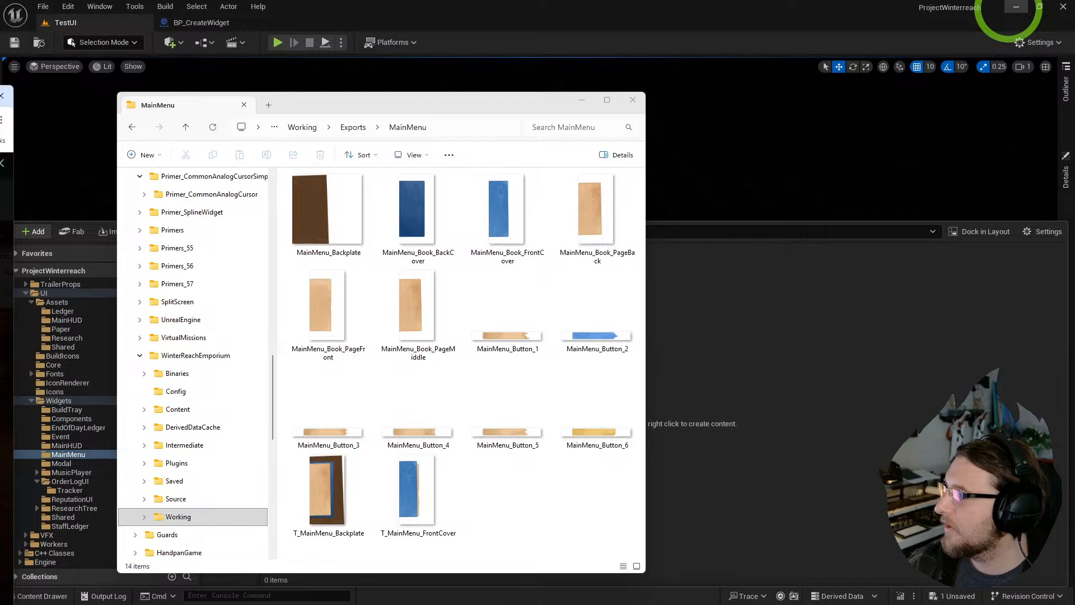
{"action": "left_click", "coordinate": [729, 335]}
{"action": "right_click", "coordinate": [668, 294]}
{"action": "left_click", "coordinate": [725, 159]}
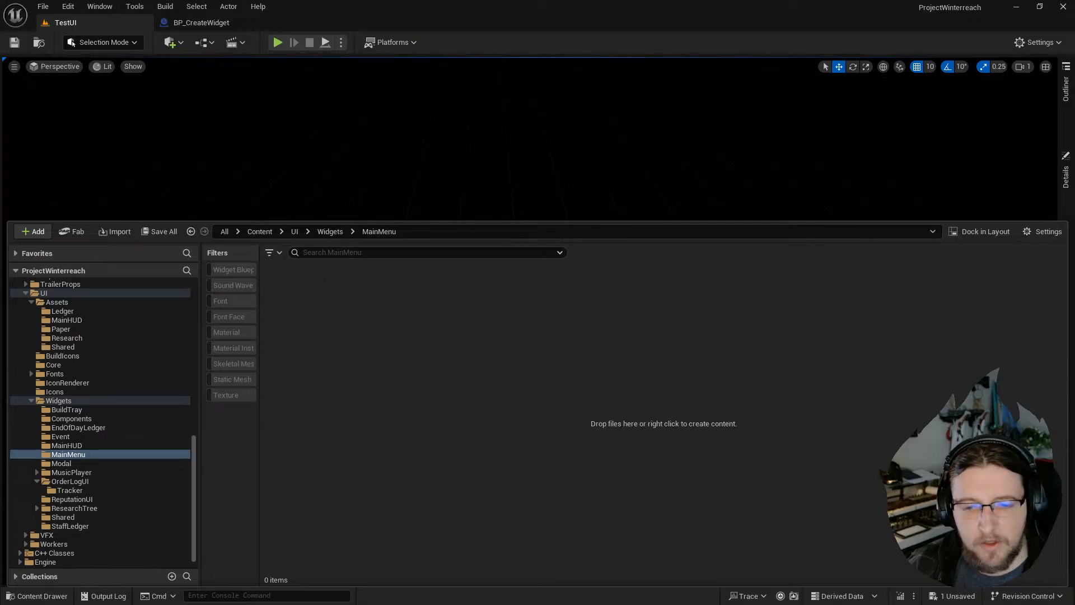
- Apply the Paper2D texture settings to the imported main menu textures through the sprite actions and save them
{"action": "left_click", "coordinate": [283, 287]}
{"action": "right_click", "coordinate": [283, 283]}
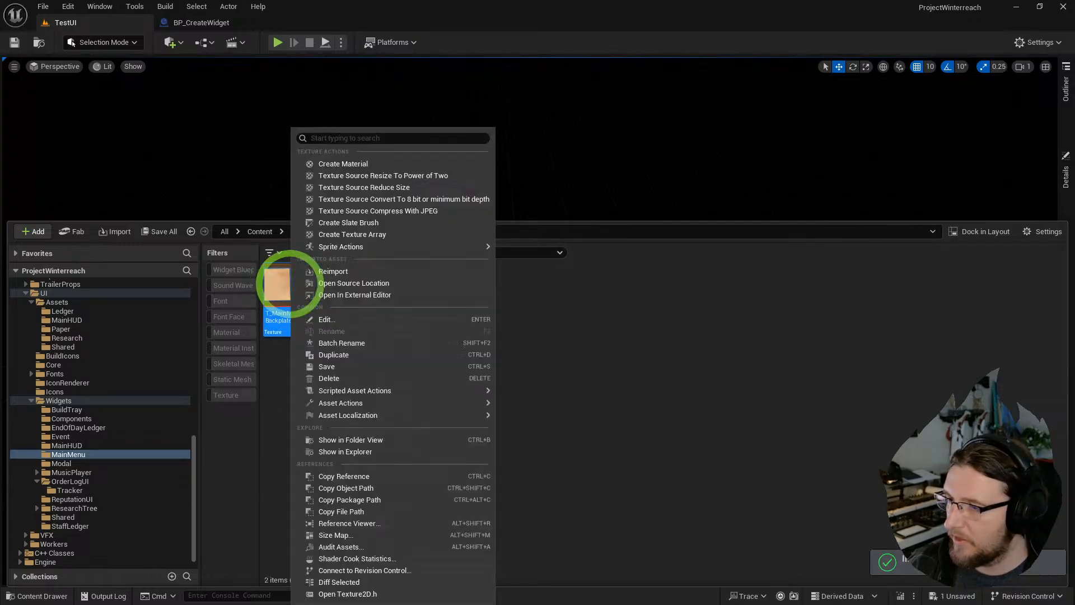
{"action": "mouse_move", "coordinate": [367, 246]}
{"action": "left_click", "coordinate": [560, 275]}
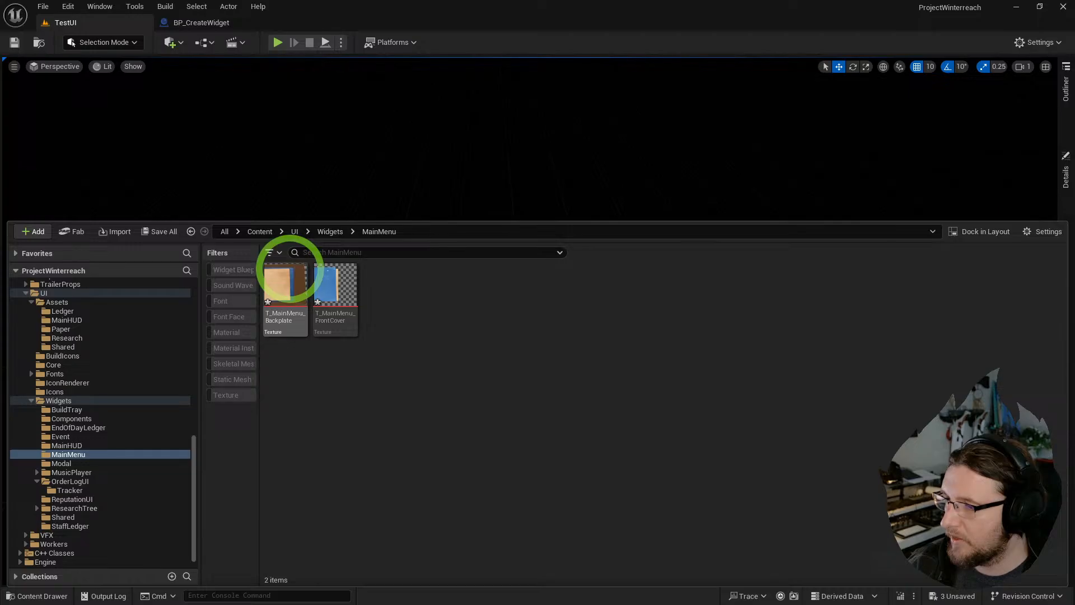
{"action": "key", "text": "ctrl+s"}
{"action": "left_click", "coordinate": [387, 328]}
- Switch back to Photoshop and close the MainMenu_Book_FrontCover.png document
{"action": "key", "text": "alt+Tab"}
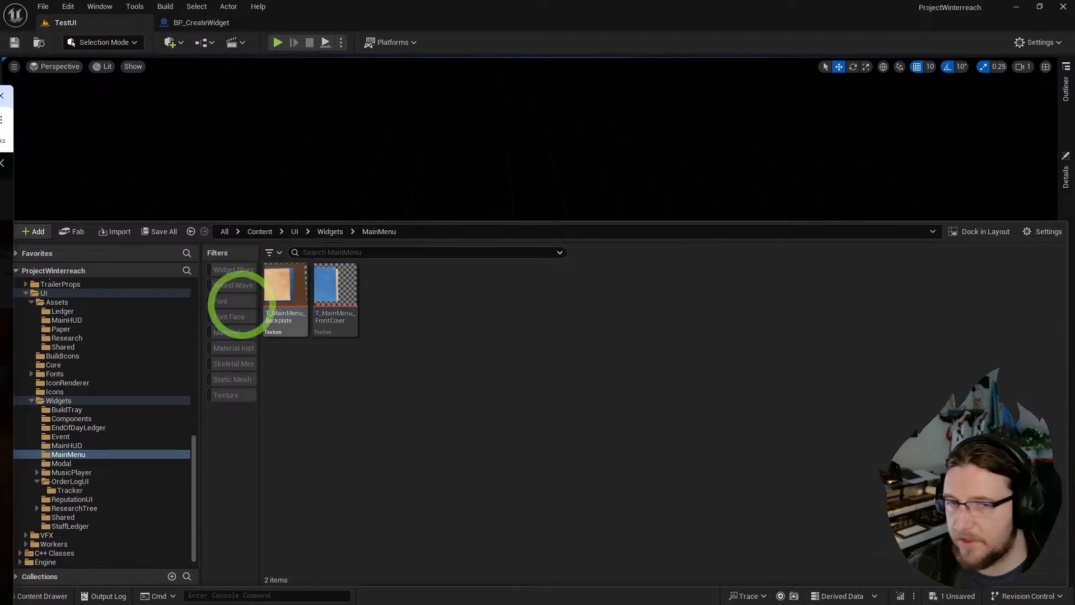
{"action": "key", "text": "alt+Tab"}
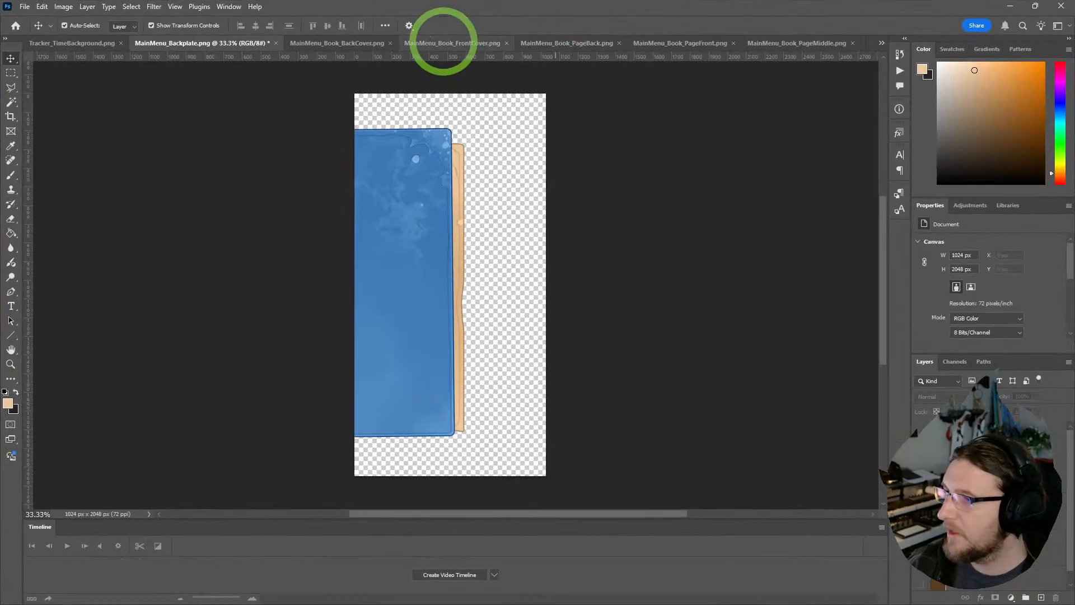
{"action": "left_click", "coordinate": [441, 44]}
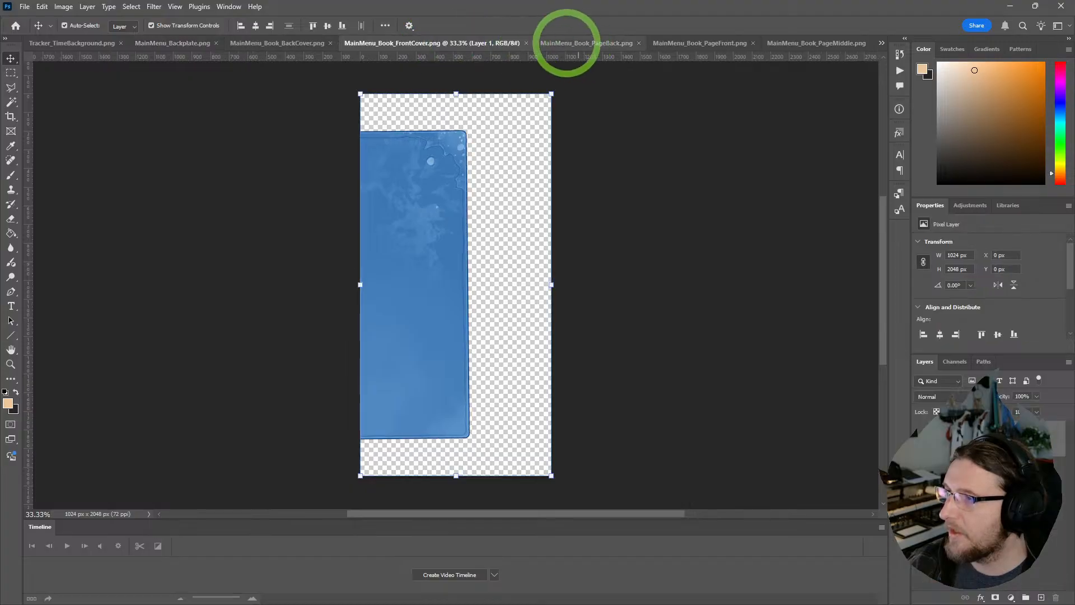
{"action": "left_click", "coordinate": [523, 43]}
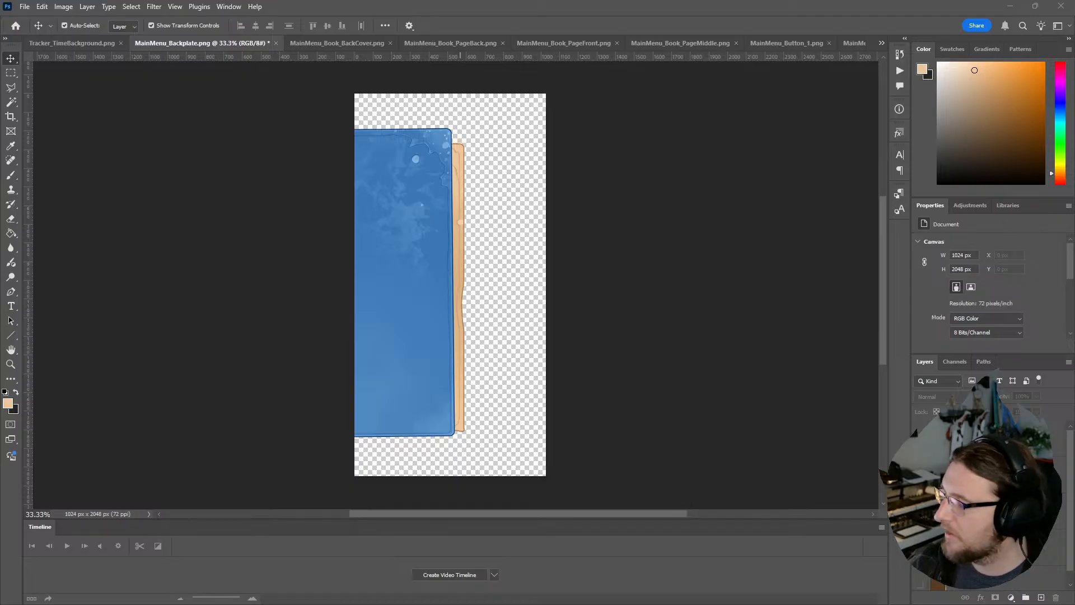
- Save the layered MainMenu_Backplate composition as a Photoshop file in the MainMenu exports folder and close the document
{"action": "key", "text": "ctrl+shift+s"}
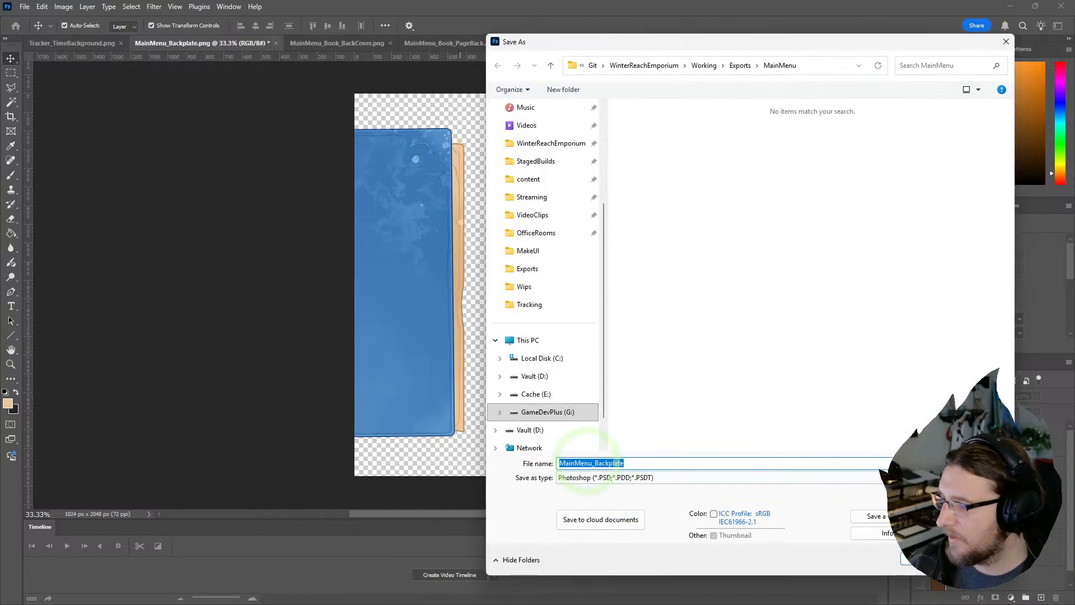
{"action": "key", "text": "BackSpace"}
{"action": "key", "text": "Return"}
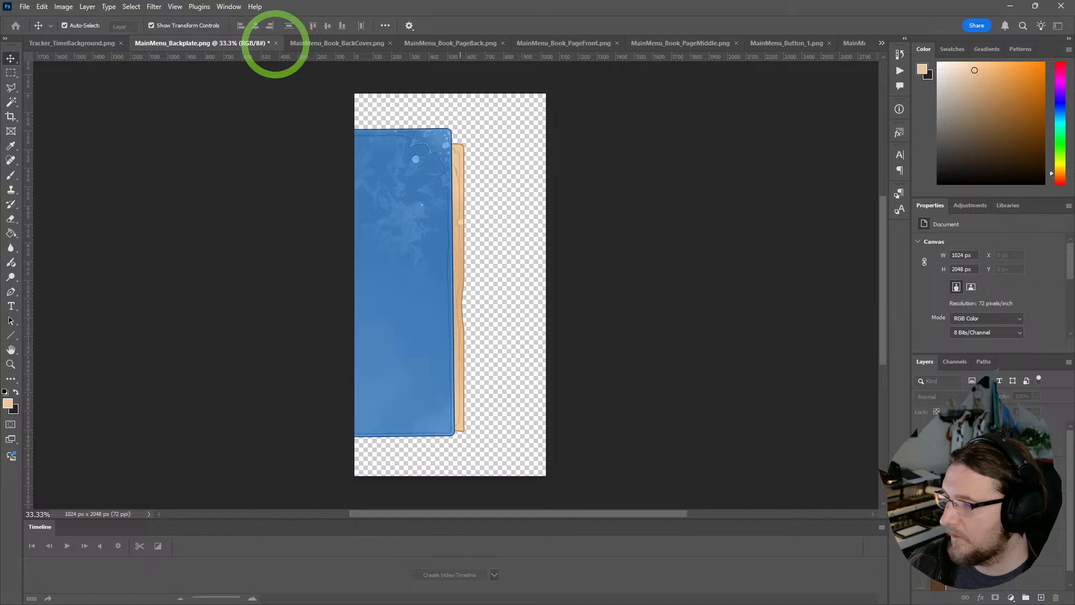
{"action": "key", "text": "ctrl+w"}
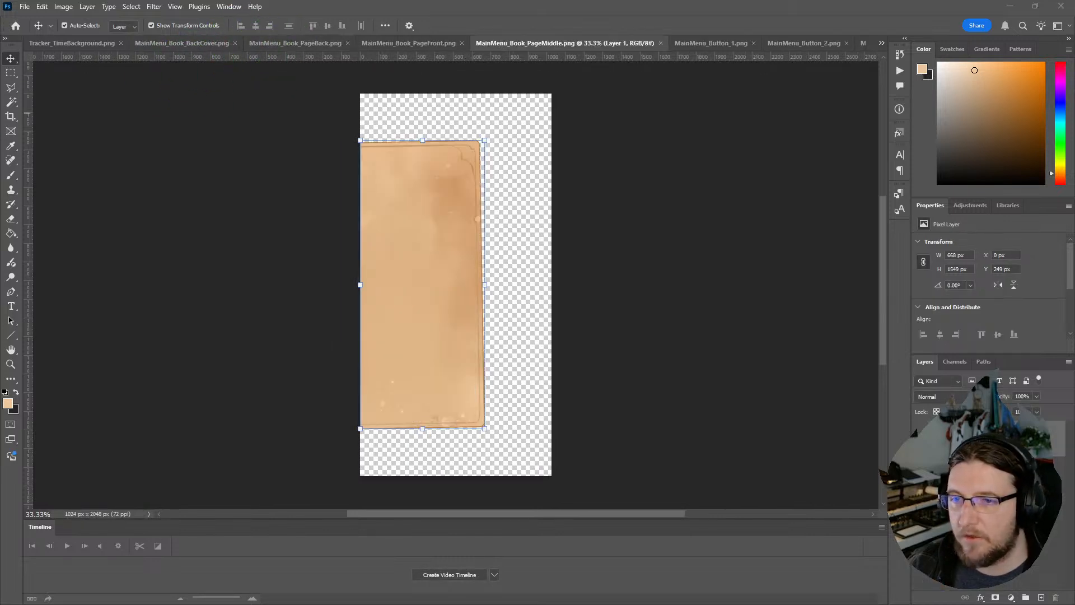
- Close the middle page, front page, back cover and back page documents and bring up Tracker_TimeBackground.png
{"action": "left_click", "coordinate": [660, 43]}
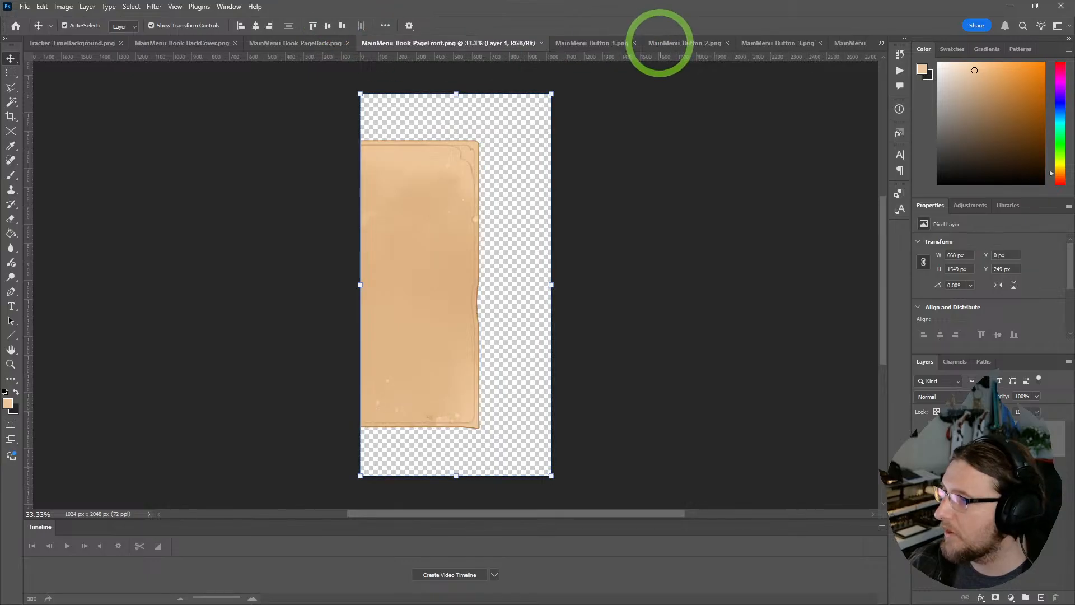
{"action": "left_click", "coordinate": [541, 43]}
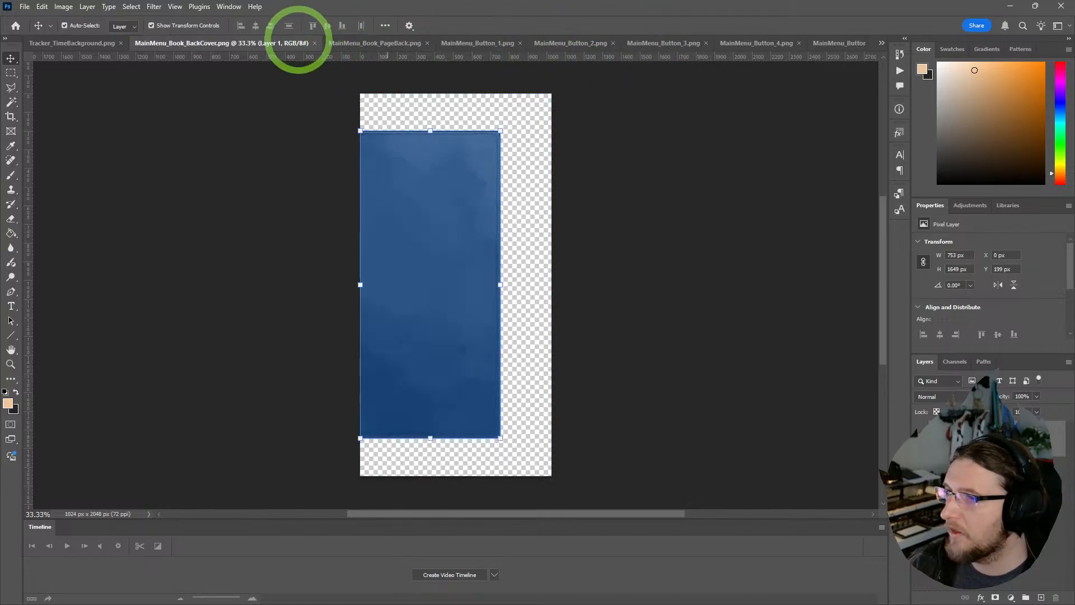
{"action": "left_click", "coordinate": [312, 43]}
{"action": "left_click", "coordinate": [192, 43]}
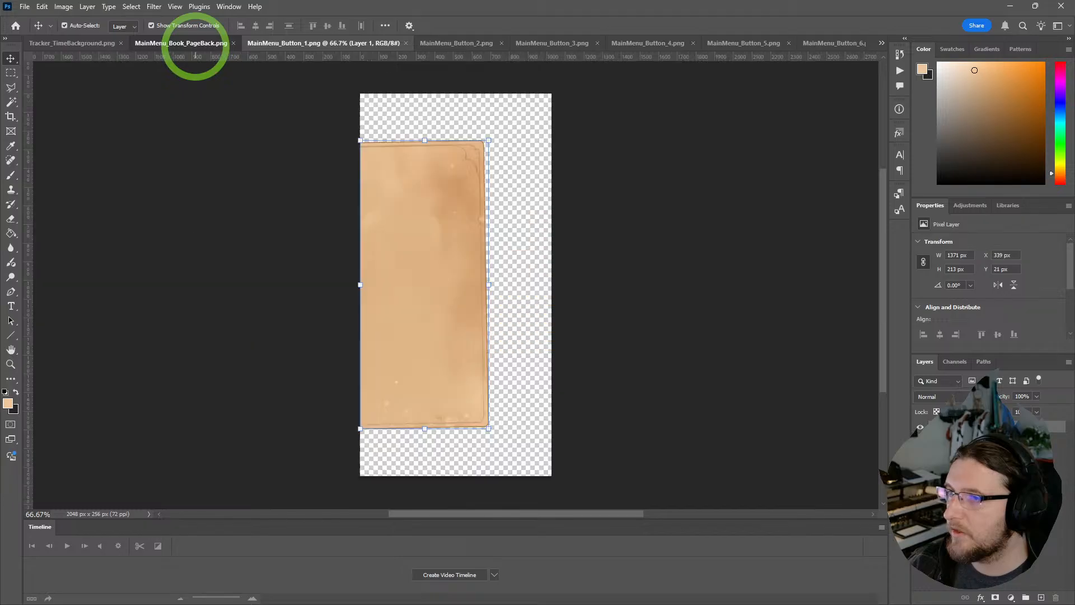
{"action": "left_click", "coordinate": [312, 43]}
{"action": "left_click", "coordinate": [84, 43]}
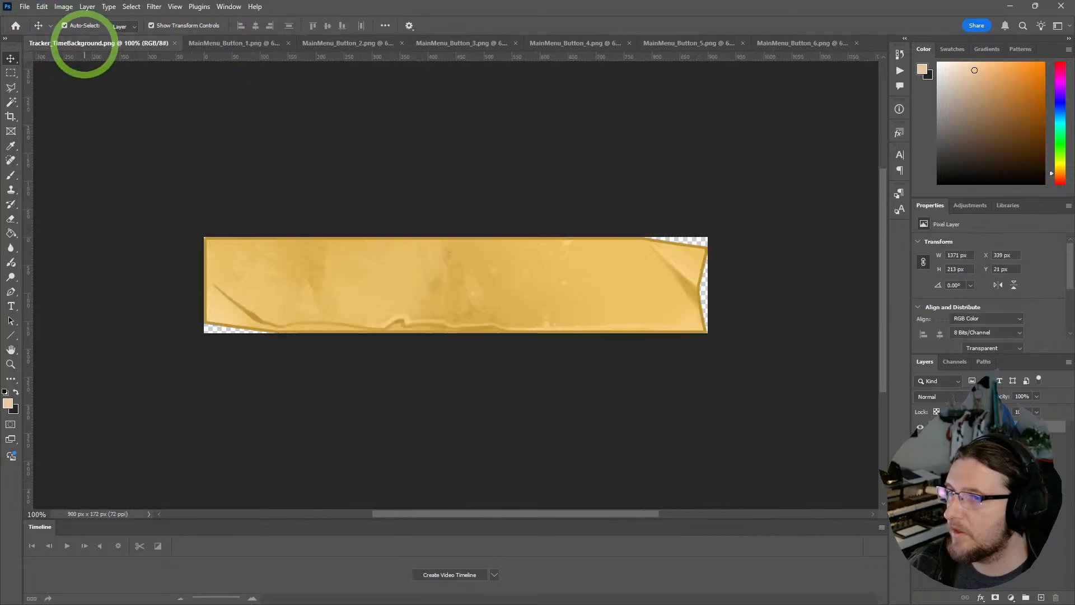
- Close the tracker time background file, then bring the artwork of MainMenu_Button_1 and MainMenu_Button_3 into MainMenu_Button_2 and close MainMenu_Button_1
{"action": "left_click", "coordinate": [167, 43]}
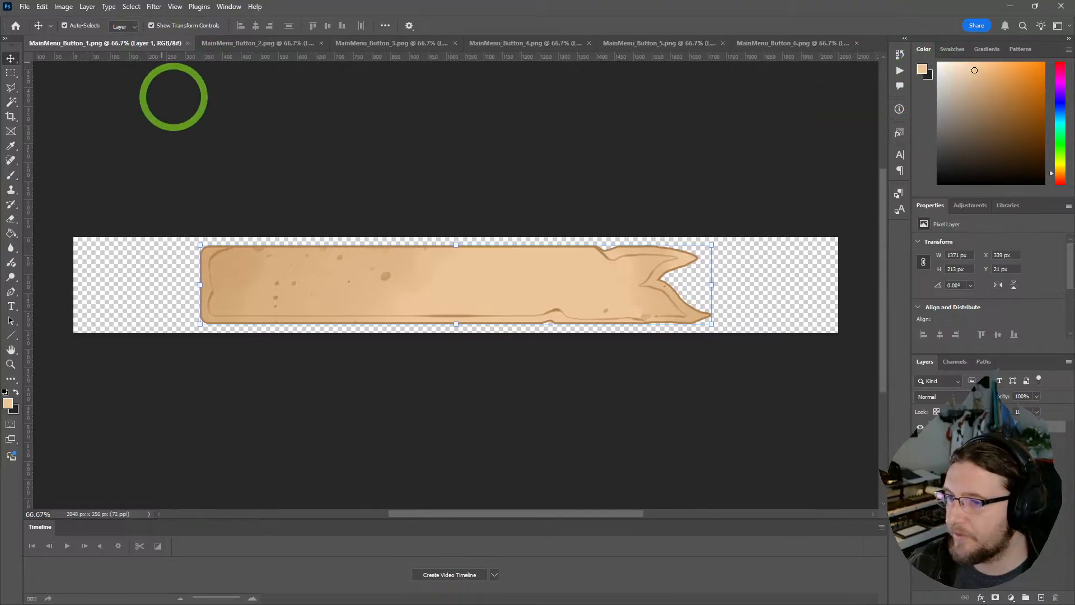
{"action": "left_click", "coordinate": [263, 43]}
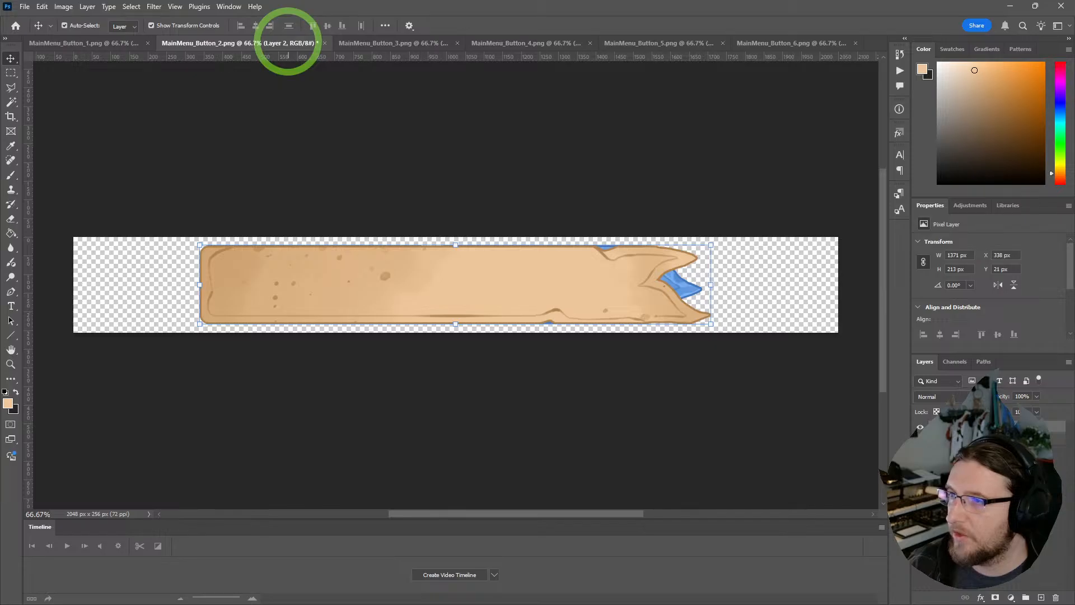
{"action": "left_click", "coordinate": [358, 43]}
{"action": "left_click", "coordinate": [210, 43]}
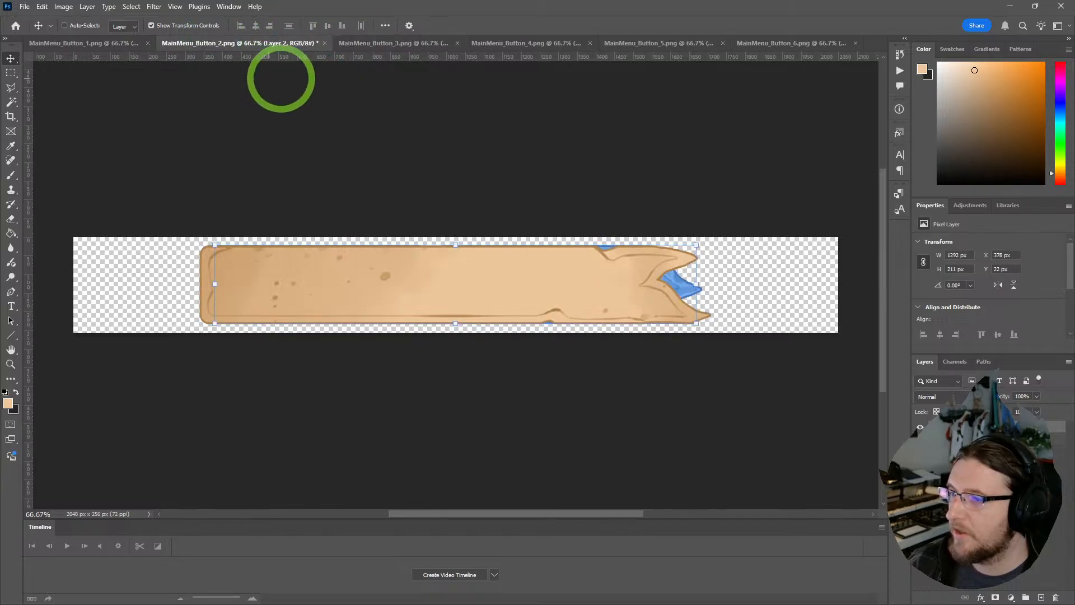
{"action": "left_click", "coordinate": [147, 43]}
- Close MainMenu_Button_3, copy the MainMenu_Button_4 artwork into MainMenu_Button_2, and close MainMenu_Button_4
{"action": "left_click", "coordinate": [262, 43]}
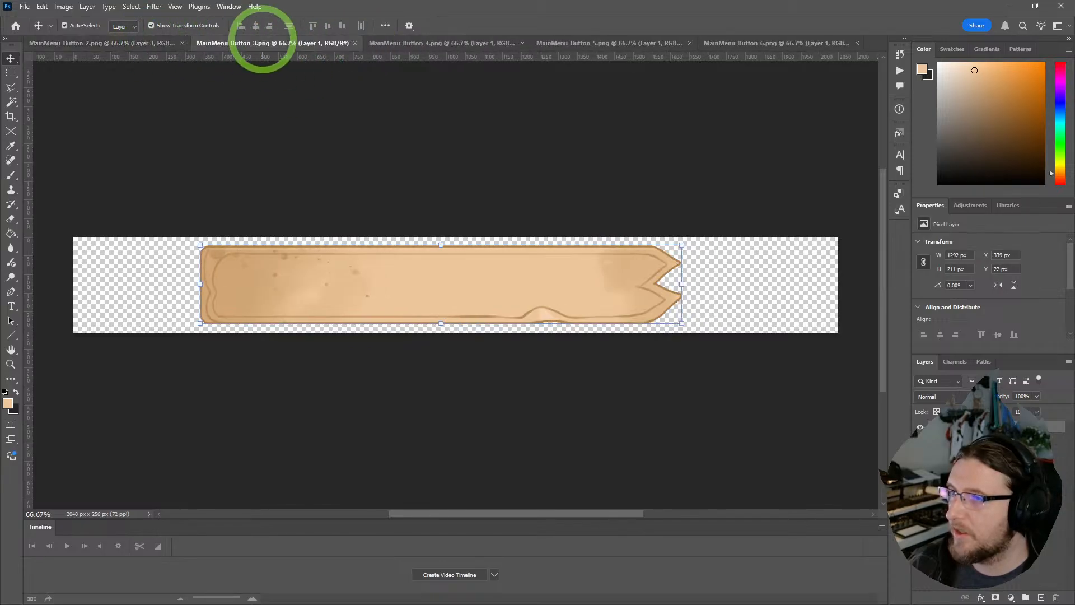
{"action": "left_click", "coordinate": [355, 43]}
{"action": "left_click", "coordinate": [283, 43]}
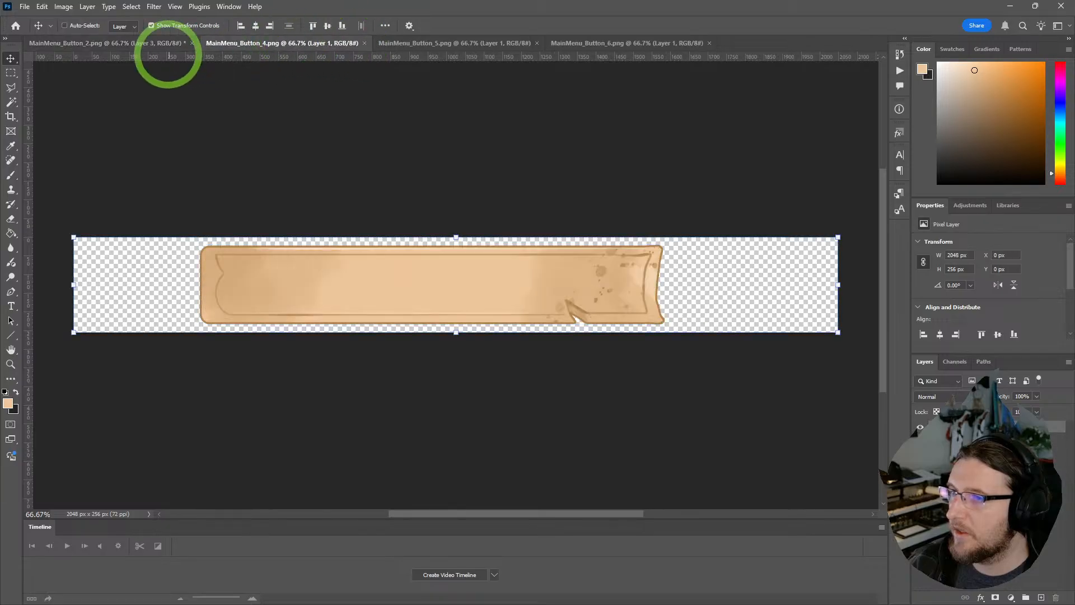
{"action": "left_click", "coordinate": [136, 43]}
{"action": "left_click", "coordinate": [261, 43]}
{"action": "left_click", "coordinate": [364, 43]}
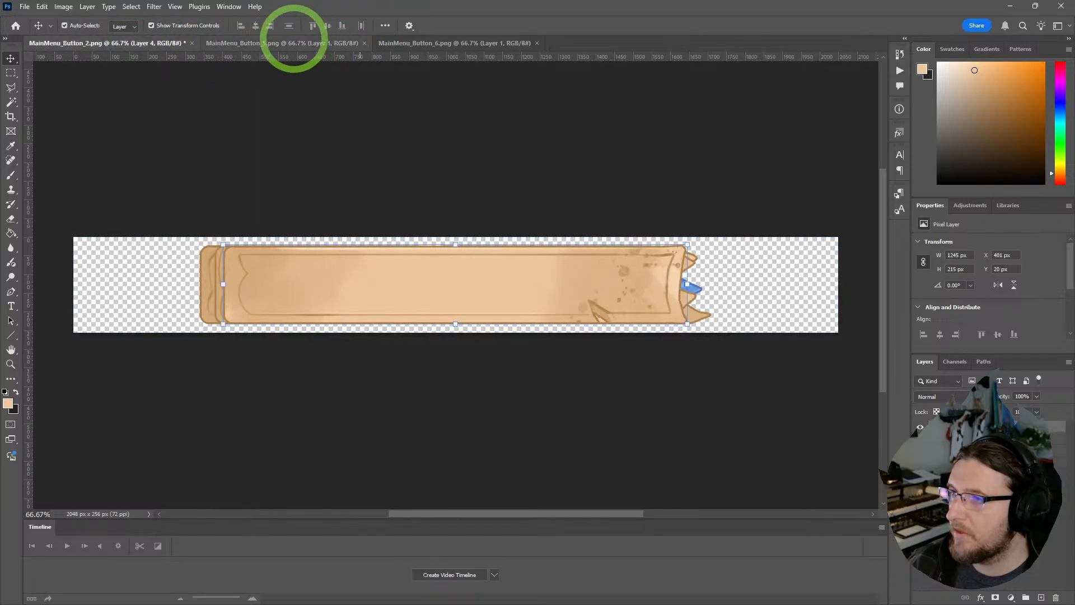
- Copy the MainMenu_Button_5 and MainMenu_Button_6 artwork into MainMenu_Button_2 and close both source files
{"action": "left_click", "coordinate": [288, 43]}
{"action": "left_click", "coordinate": [149, 43]}
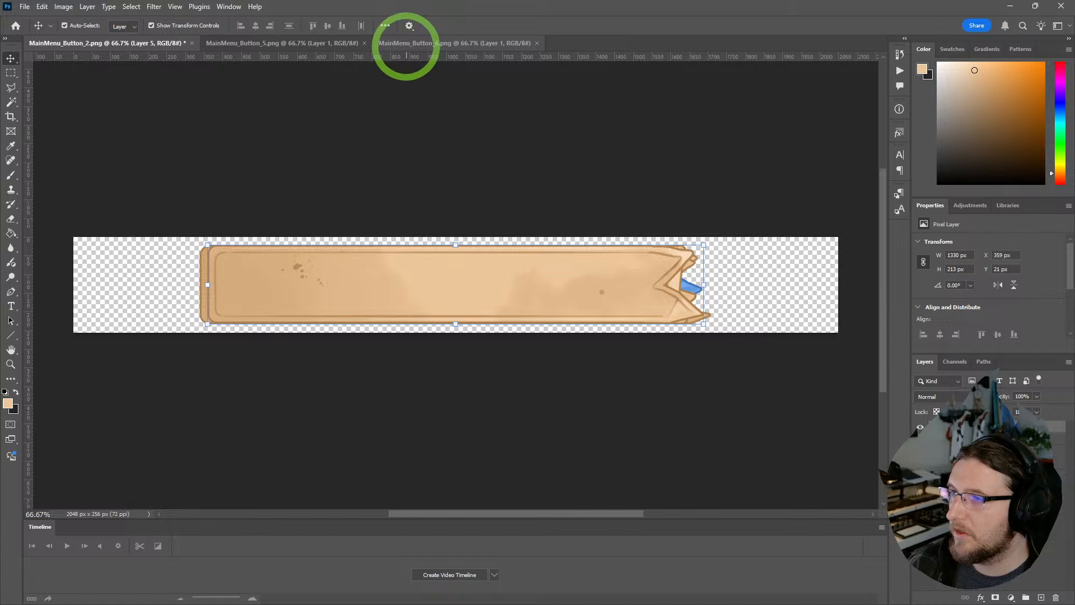
{"action": "left_click", "coordinate": [391, 43]}
{"action": "left_click", "coordinate": [537, 43]}
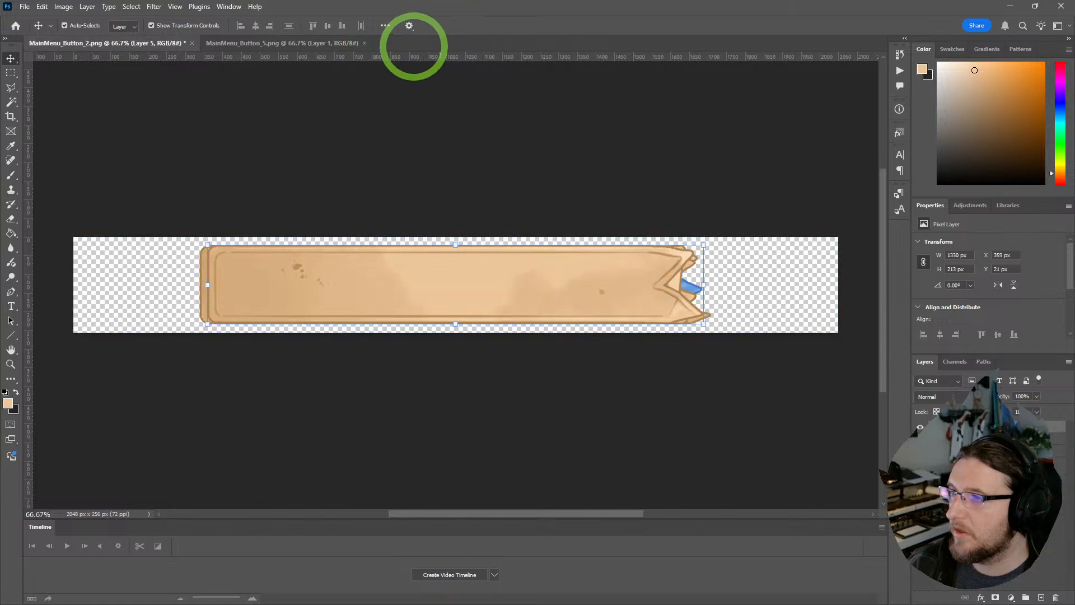
{"action": "left_click", "coordinate": [364, 43]}
{"action": "key", "text": "ctrl+v"}
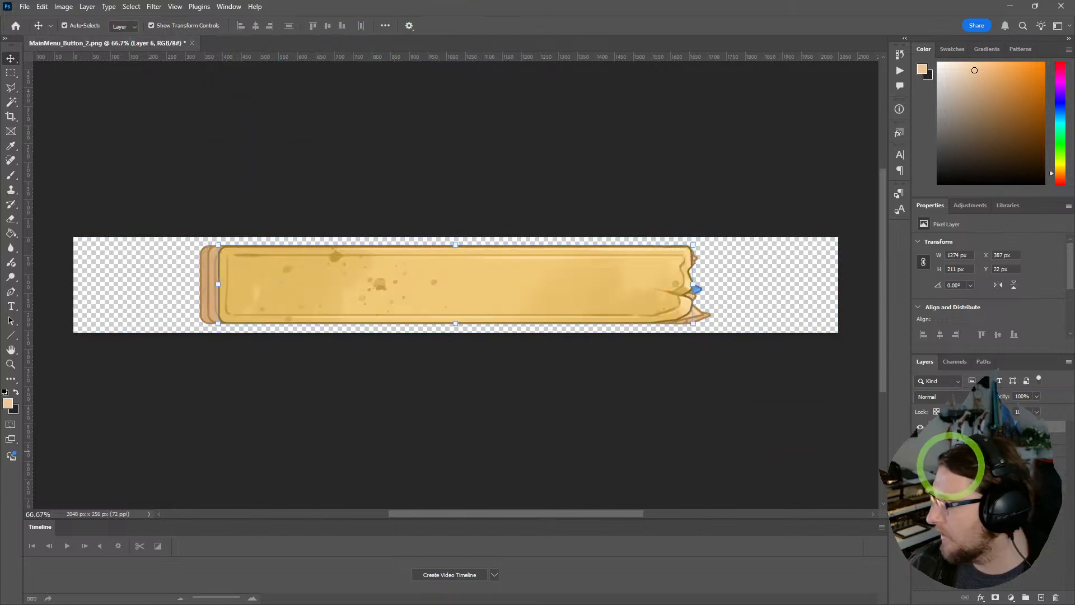
- Temporarily remove the pasted button artworks from view down to the blue one and bring them all back
{"action": "key", "text": "ctrl+z"}
{"action": "key", "text": "ctrl+z"}
{"action": "key", "text": "ctrl+z"}
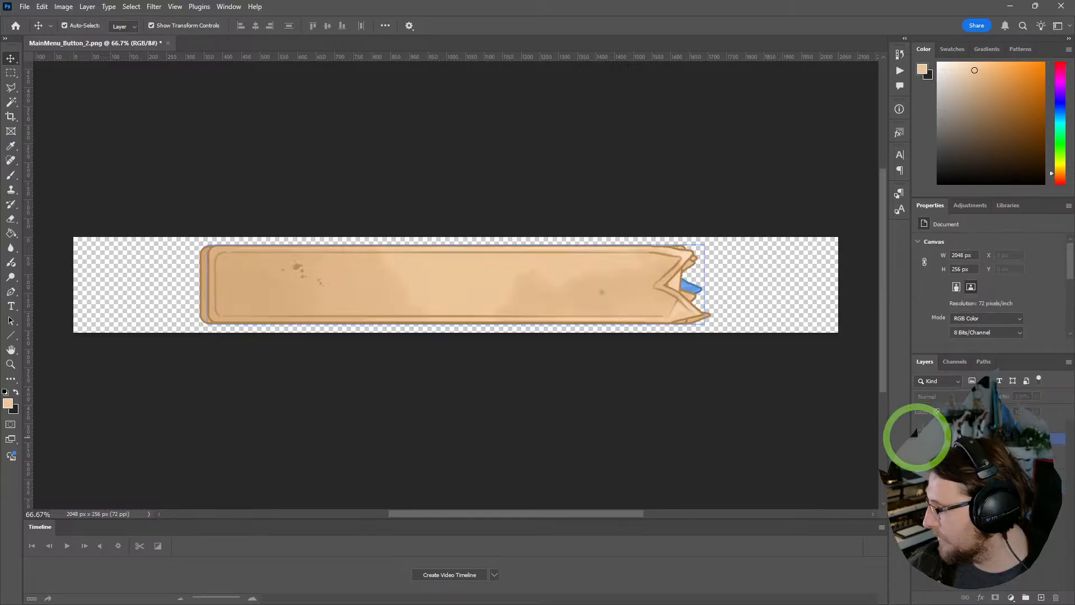
{"action": "key", "text": "ctrl+z"}
{"action": "key", "text": "c"}
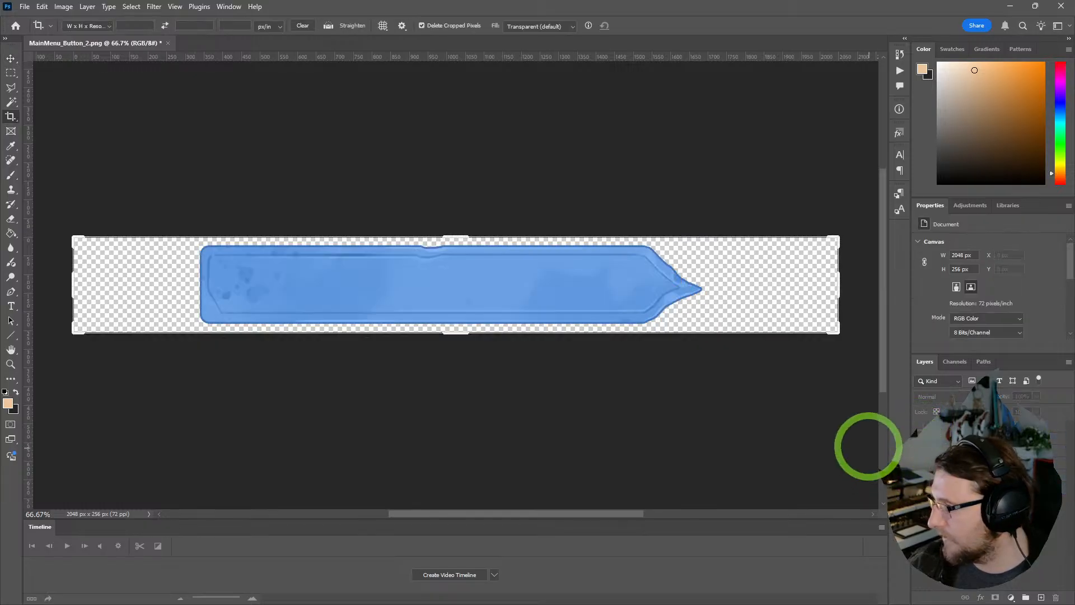
{"action": "key", "text": "ctrl+shift+z"}
{"action": "key", "text": "ctrl+shift+z"}
{"action": "key", "text": "ctrl+shift+z"}
{"action": "key", "text": "ctrl+shift+z"}
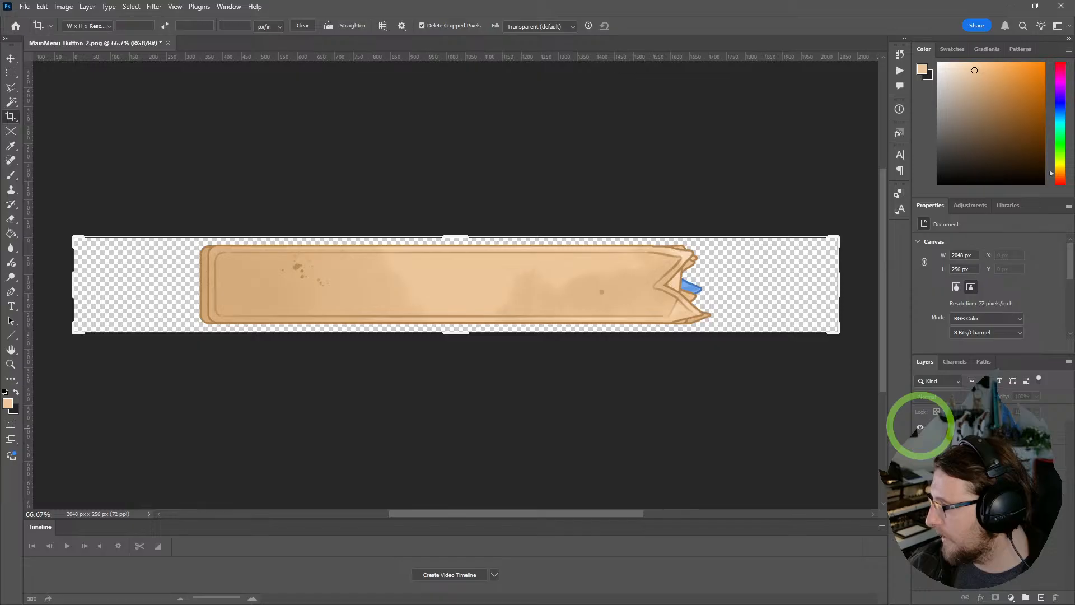
- Crop the empty canvas at both ends of the stacked buttons and set the image width to 1388 pixels
{"action": "mouse_move", "coordinate": [849, 291]}
{"action": "left_mouse_down"}
{"action": "mouse_move", "coordinate": [809, 276]}
{"action": "mouse_move", "coordinate": [777, 285]}
{"action": "left_mouse_up"}
{"action": "left_click_drag", "start_coordinate": [137, 283], "coordinate": [199, 283]}
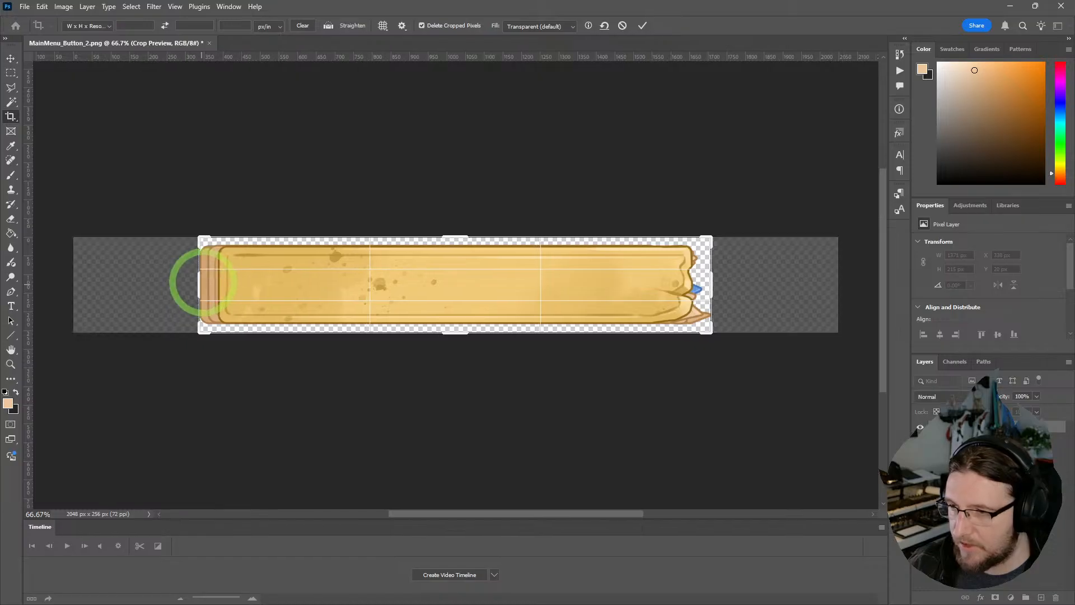
{"action": "scroll", "coordinate": [186, 300], "scroll_direction": "up", "scroll_amount": 3, "text": "alt"}
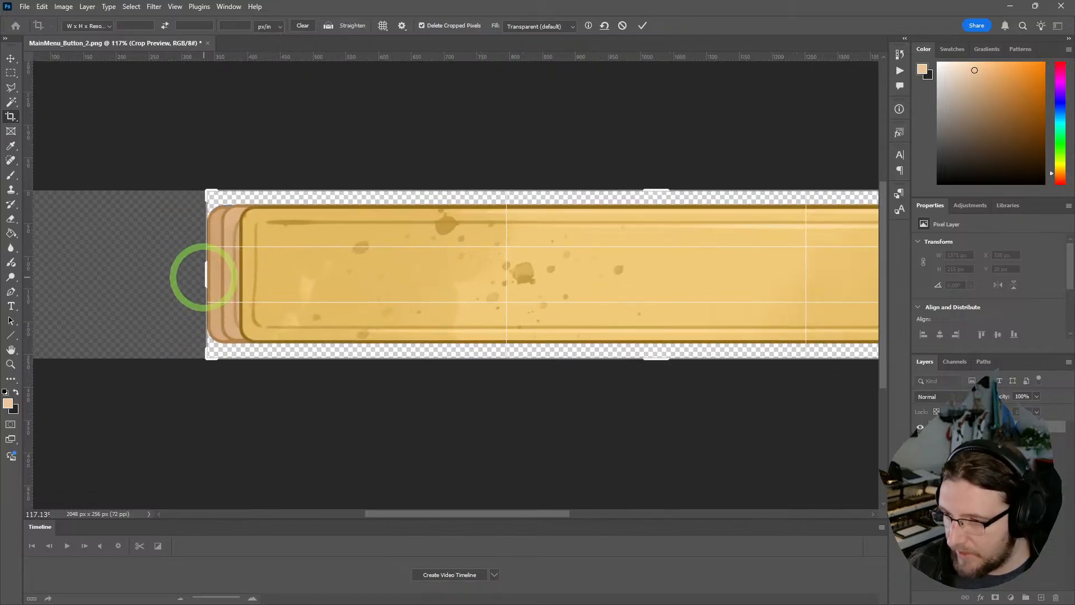
{"action": "mouse_move", "coordinate": [205, 277]}
{"action": "left_mouse_down"}
{"action": "mouse_move", "coordinate": [193, 276]}
{"action": "mouse_move", "coordinate": [205, 276]}
{"action": "left_mouse_up"}
{"action": "scroll", "coordinate": [621, 305], "scroll_direction": "right", "scroll_amount": 6, "text": "ctrl"}
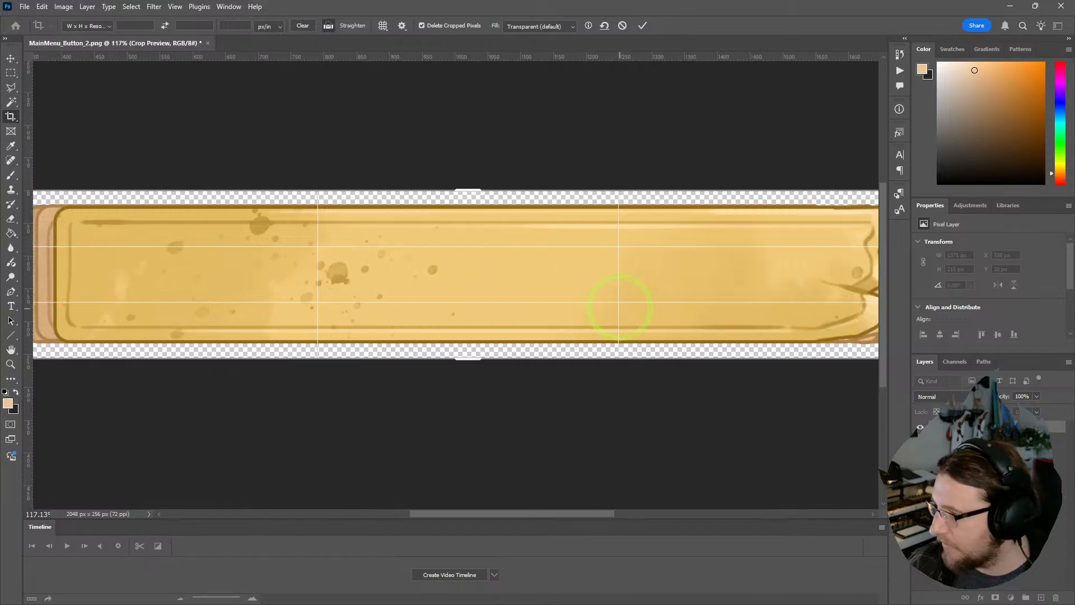
{"action": "left_click_drag", "start_coordinate": [686, 269], "coordinate": [689, 269]}
{"action": "left_click", "coordinate": [642, 25]}
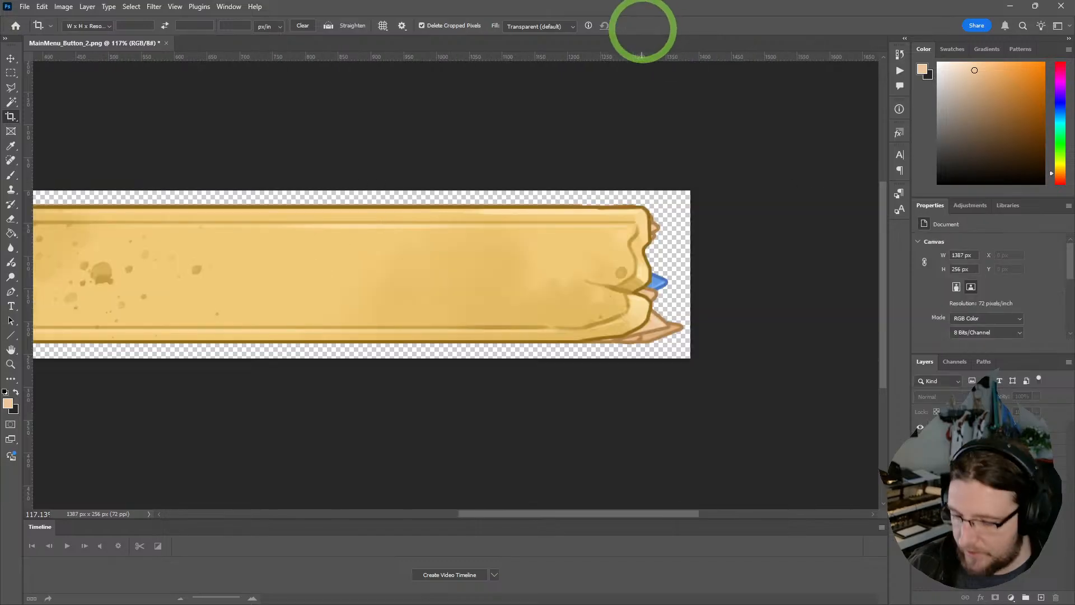
{"action": "key", "text": "ctrl+alt+i"}
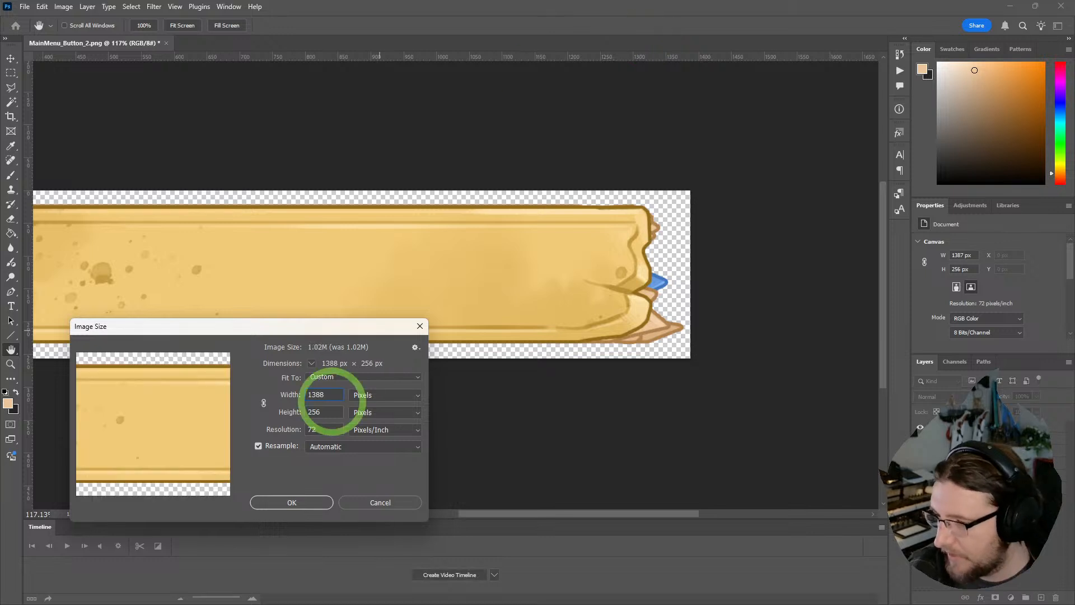
{"action": "left_click", "coordinate": [307, 504]}
- Crop the canvas tightly above and below the stacked buttons and set the image height to 216 pixels
{"action": "key", "text": "c"}
{"action": "scroll", "coordinate": [331, 348], "scroll_direction": "down", "scroll_amount": 5, "text": "alt"}
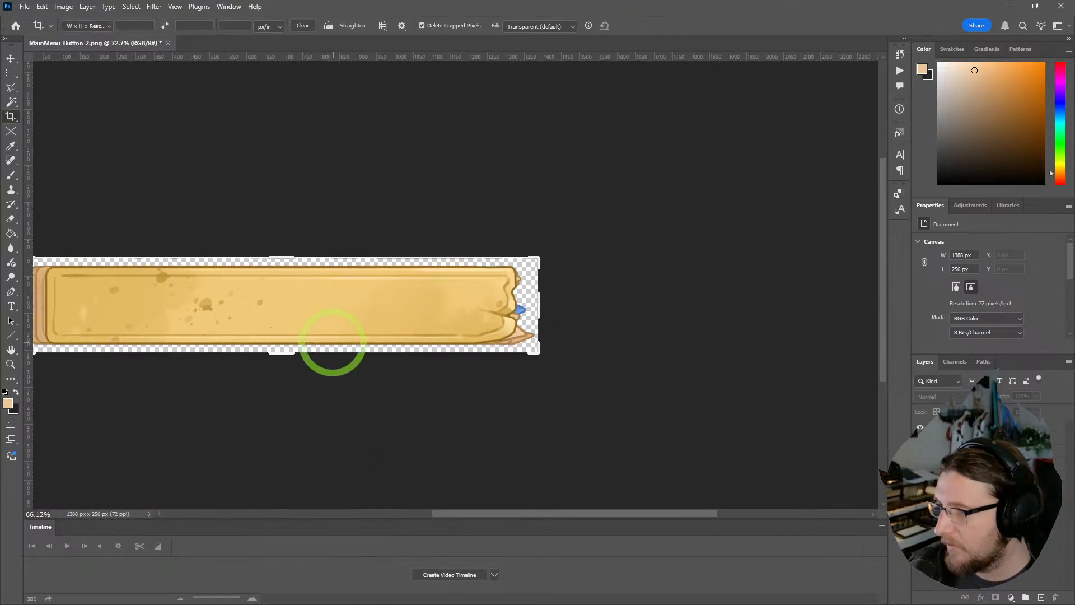
{"action": "scroll", "coordinate": [334, 350], "scroll_direction": "up", "scroll_amount": 3, "text": "alt"}
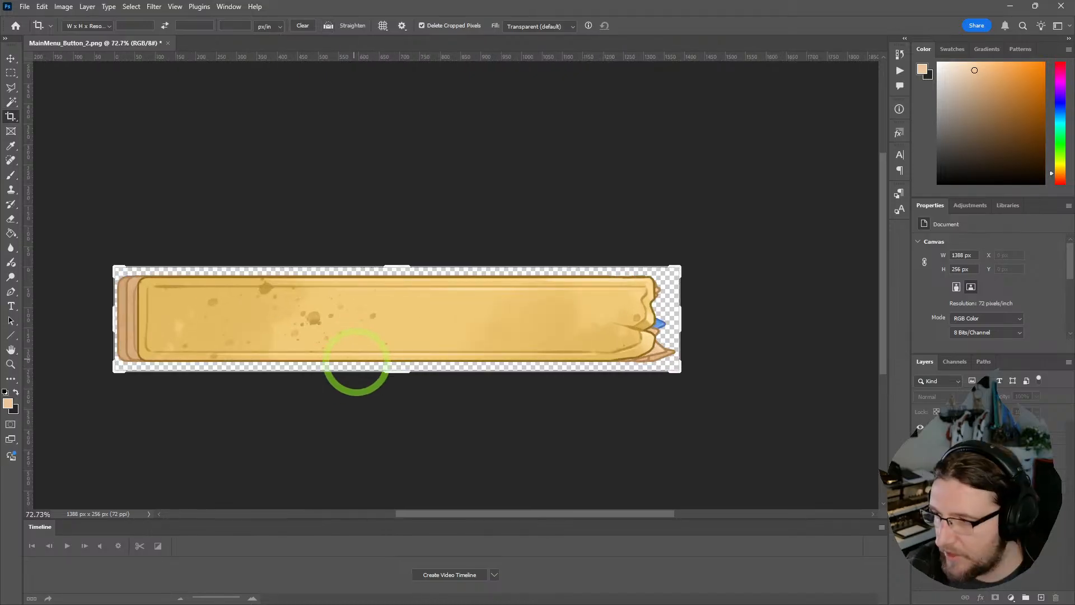
{"action": "left_click_drag", "start_coordinate": [397, 268], "coordinate": [412, 264]}
{"action": "scroll", "coordinate": [412, 269], "scroll_direction": "up", "scroll_amount": 6, "text": "alt"}
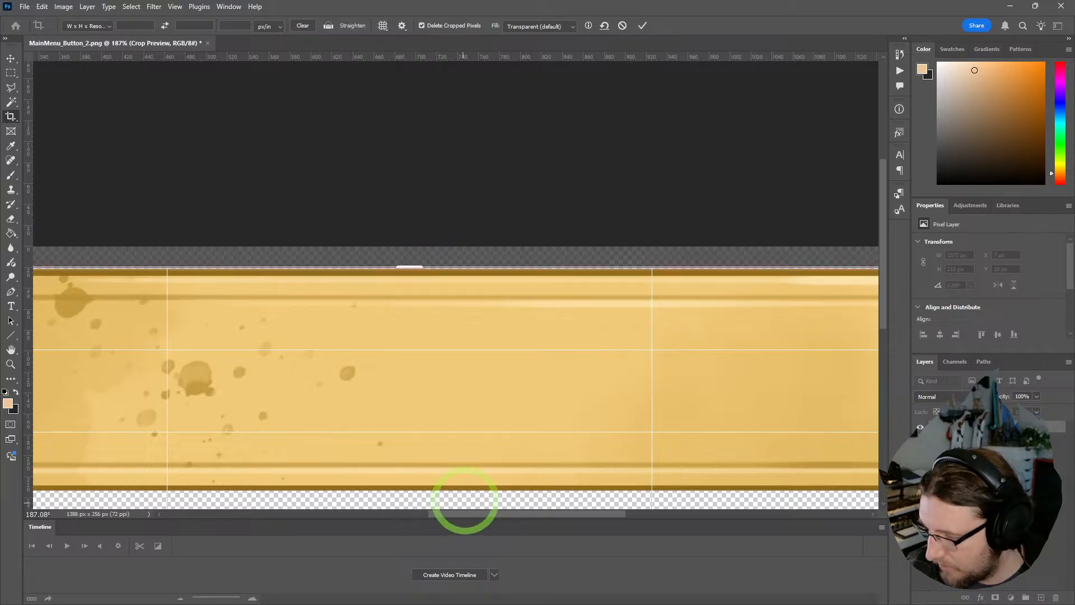
{"action": "scroll", "coordinate": [464, 500], "scroll_direction": "down", "scroll_amount": 2}
{"action": "left_click_drag", "start_coordinate": [409, 470], "coordinate": [414, 456]}
{"action": "left_click", "coordinate": [643, 27]}
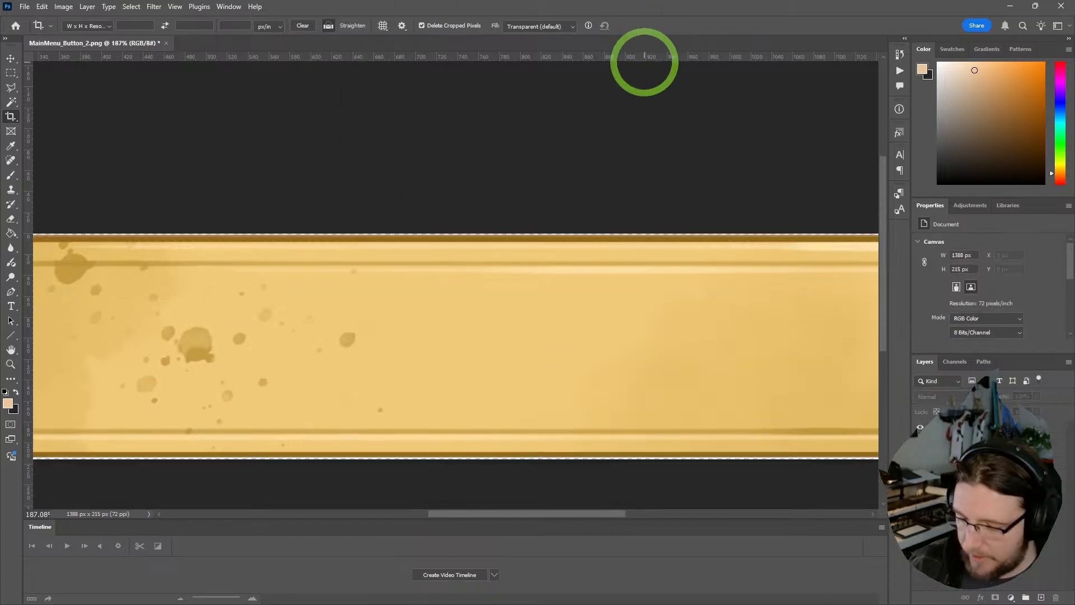
{"action": "key", "text": "ctrl+alt+i"}
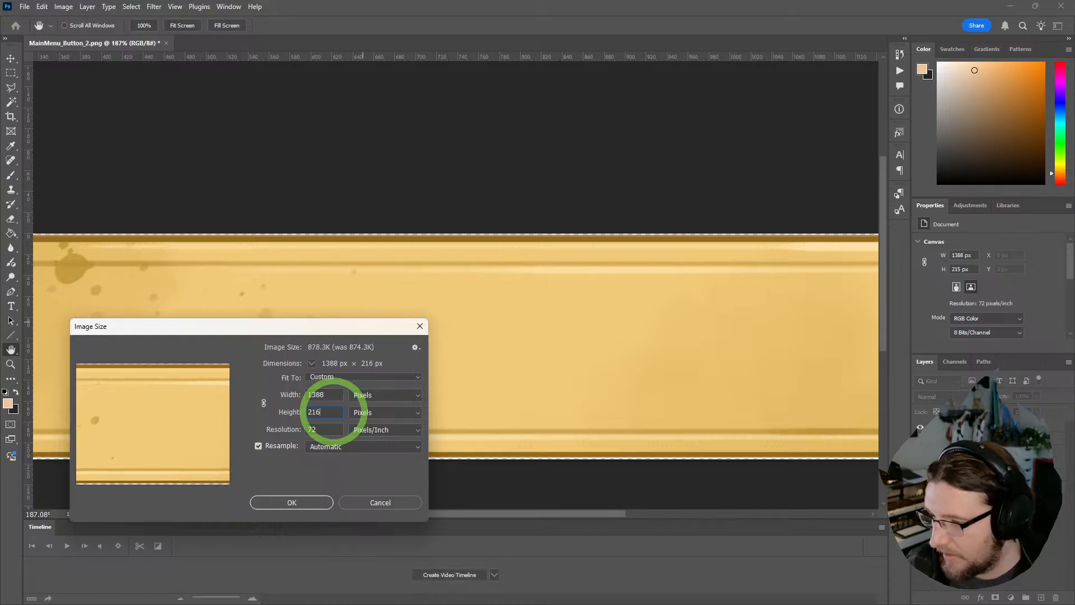
{"action": "left_click", "coordinate": [305, 503]}
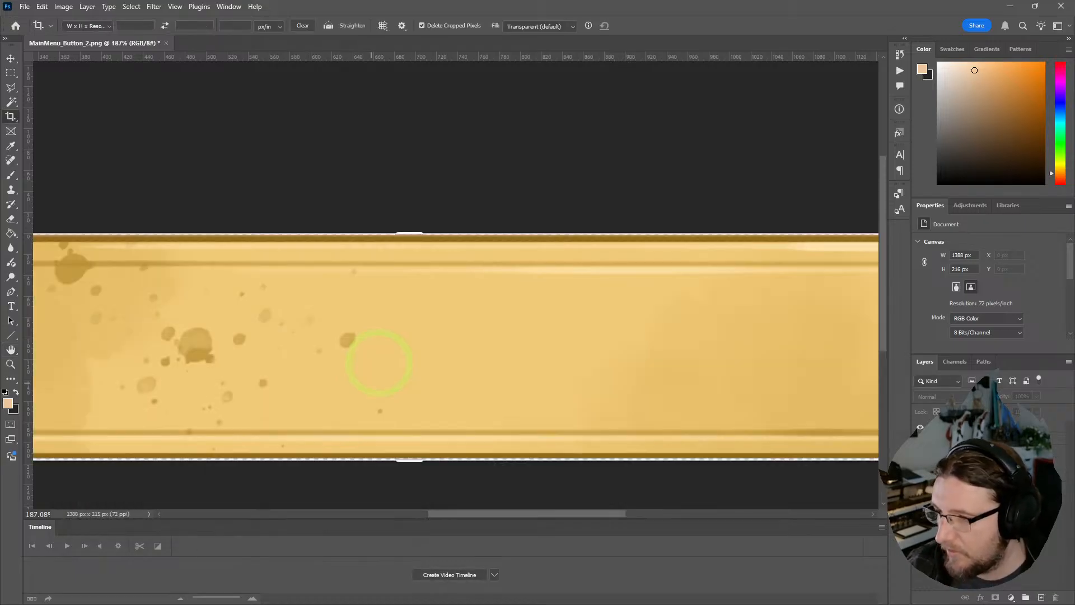
- Save the document as a Photoshop file named MainMenuButtons in the MainMenu exports folder
{"action": "scroll", "coordinate": [379, 362], "scroll_direction": "down", "scroll_amount": 5, "text": "alt"}
{"action": "scroll", "coordinate": [387, 359], "scroll_direction": "up", "scroll_amount": 2, "text": "alt"}
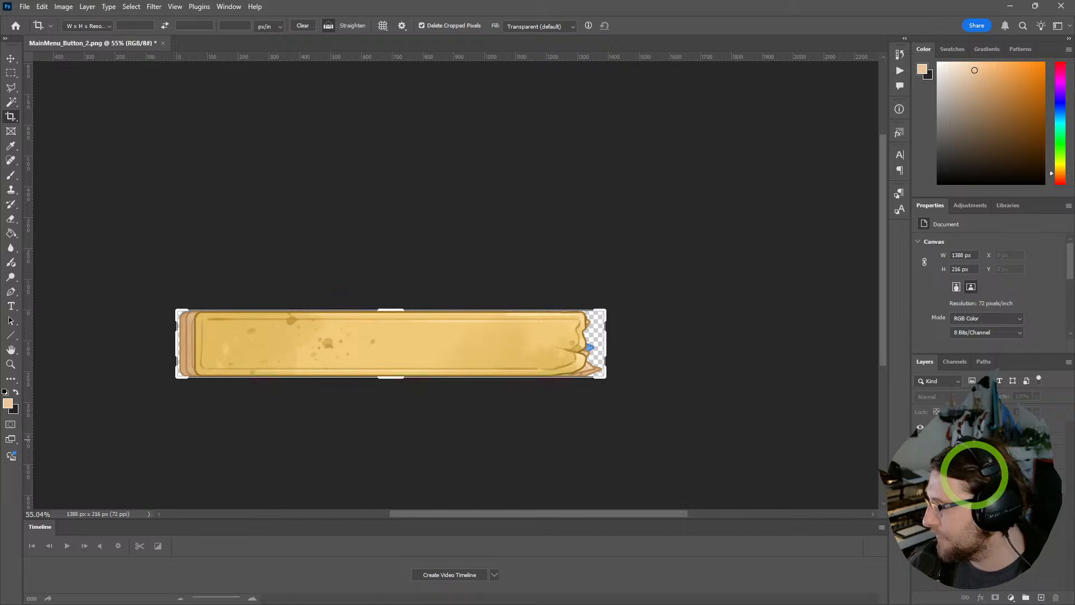
{"action": "key", "text": "ctrl+shift+s"}
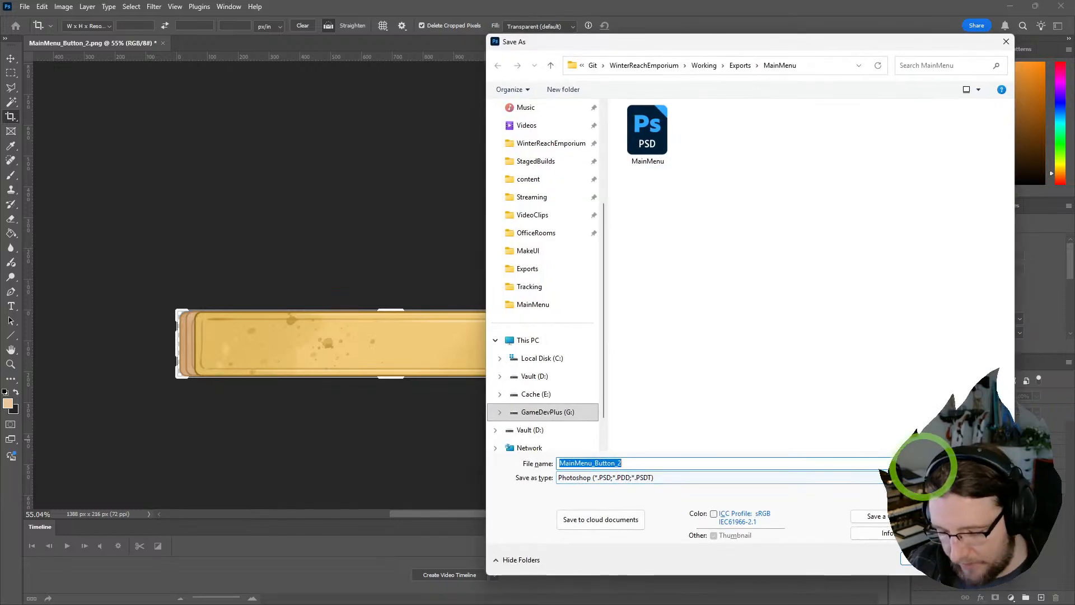
{"action": "type", "text": "MainMen"}
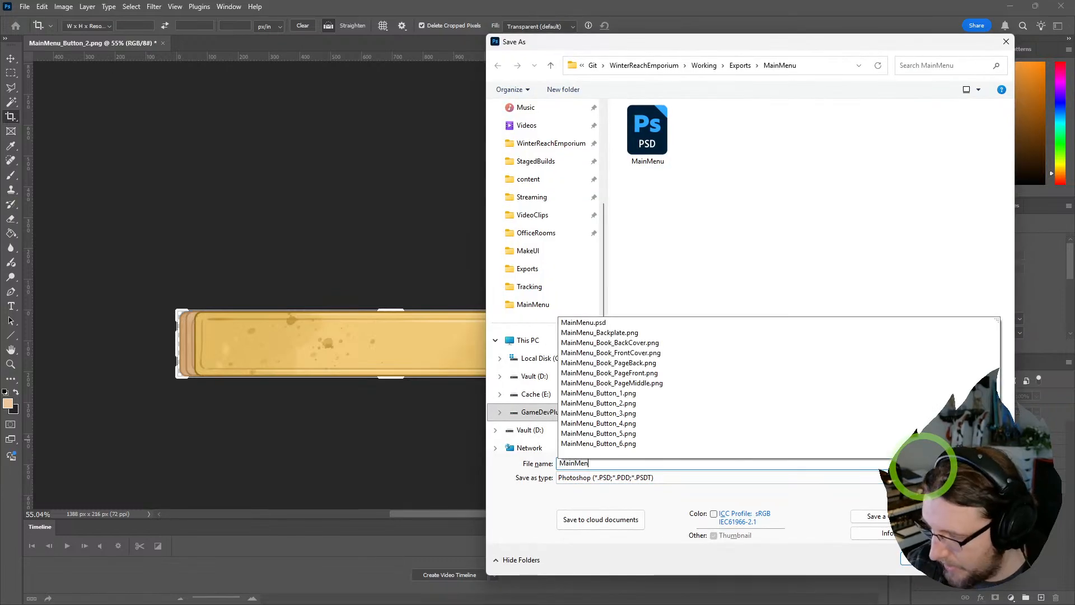
{"action": "type", "text": "uButtons"}
{"action": "key", "text": "Return"}
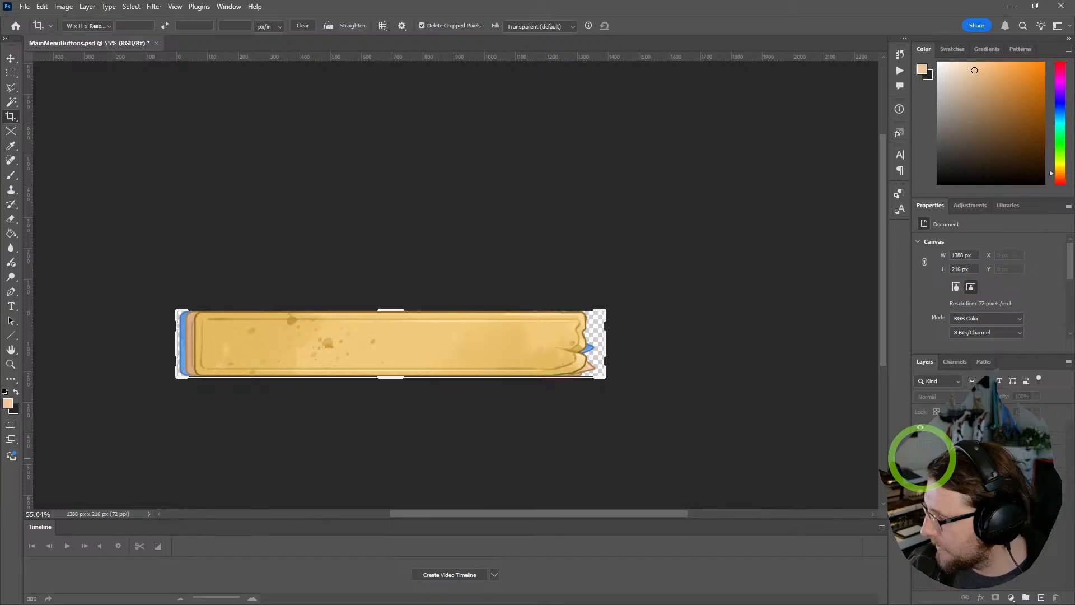
- Leave only the blue button visible and export it as a PNG with a name starting T_MainMenu_Button_, following the existing T_MainMenu files
{"action": "left_click", "coordinate": [919, 427]}
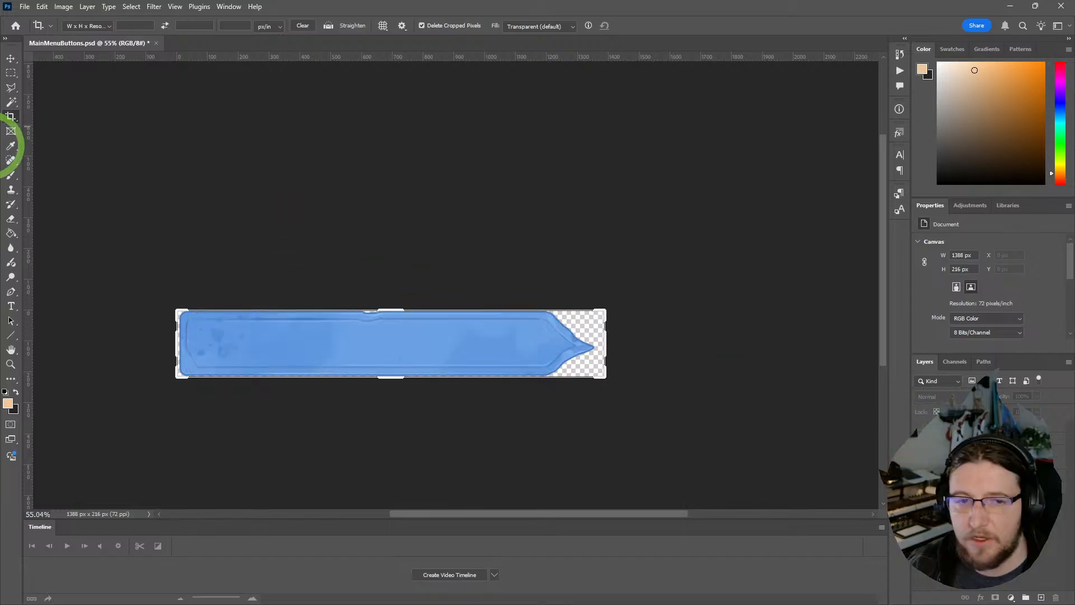
{"action": "left_click", "coordinate": [25, 6]}
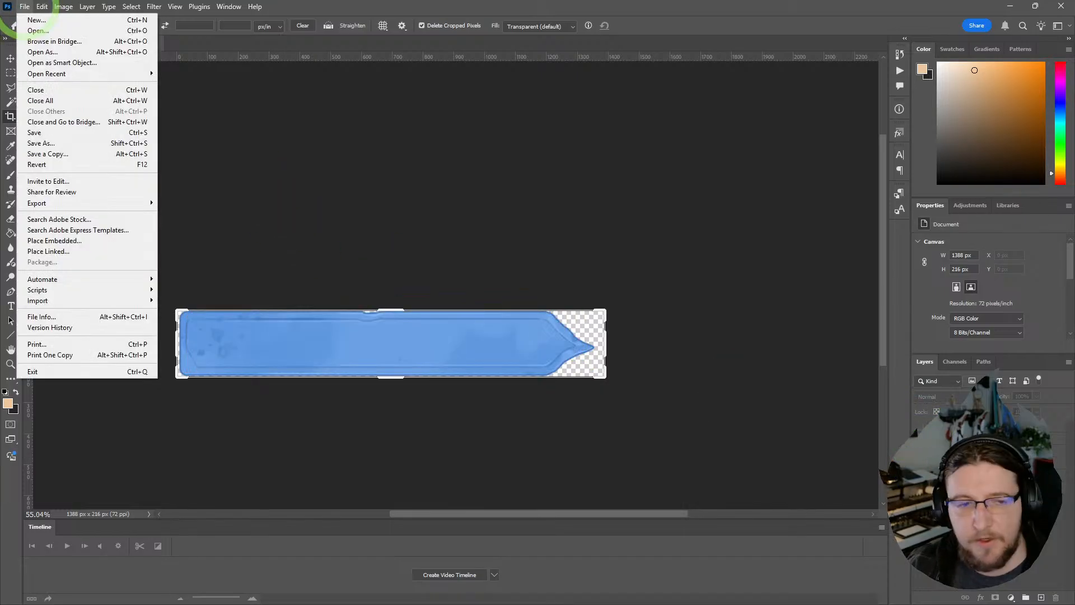
{"action": "mouse_move", "coordinate": [95, 203]}
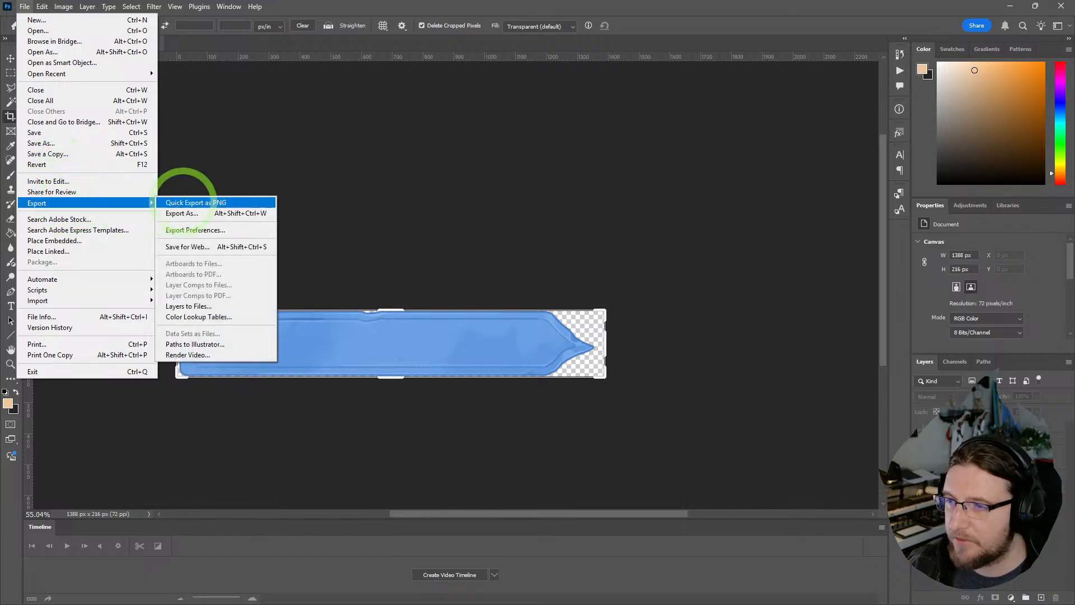
{"action": "left_click", "coordinate": [195, 202]}
{"action": "left_click", "coordinate": [711, 283]}
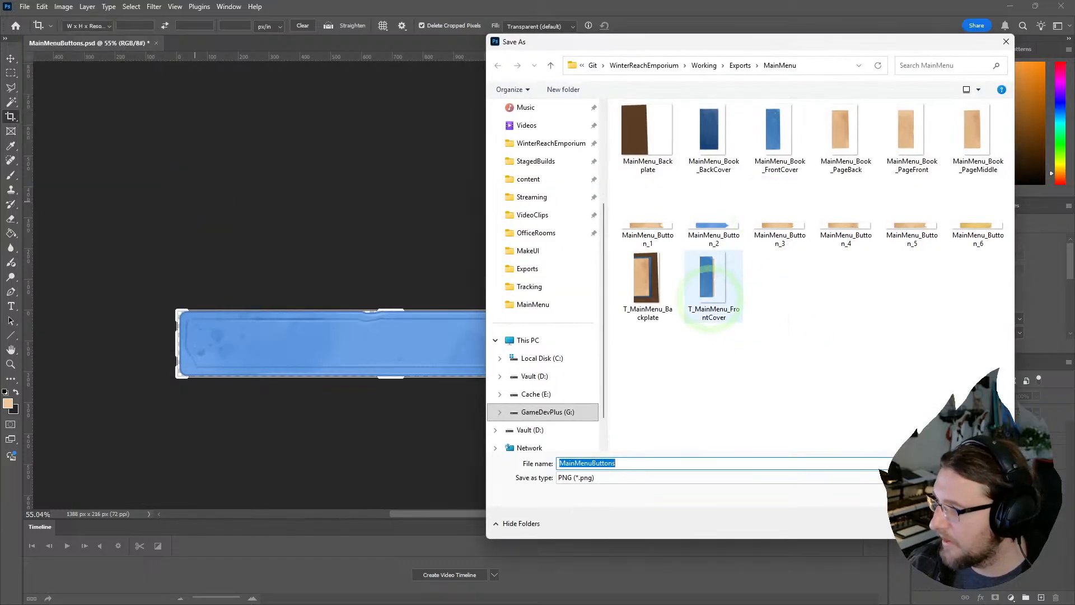
{"action": "double_click", "coordinate": [602, 463]}
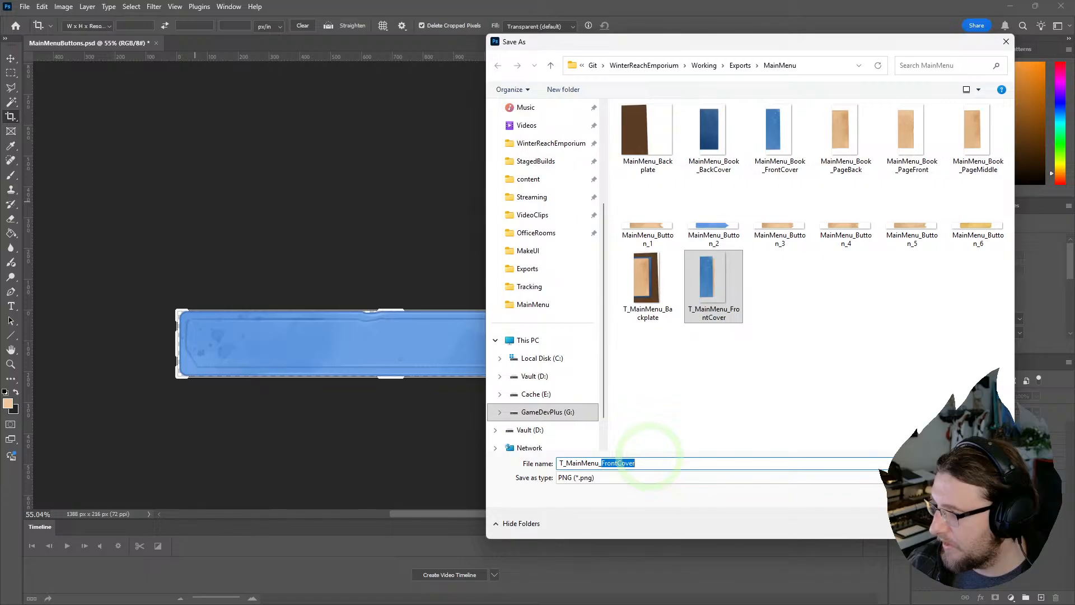
{"action": "type", "text": "Button_"}
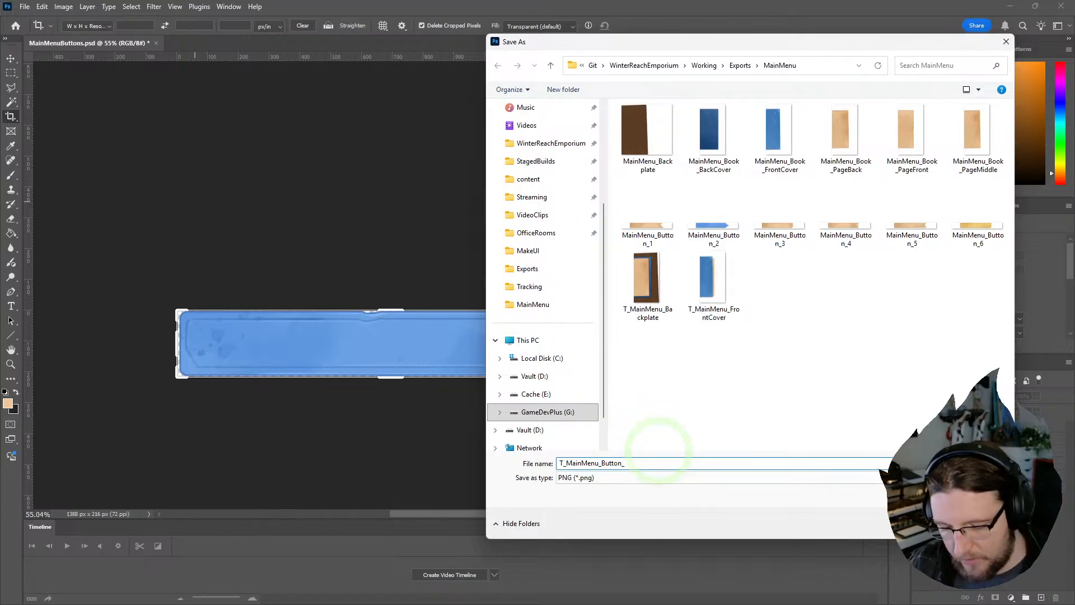
{"action": "key", "text": "Return"}
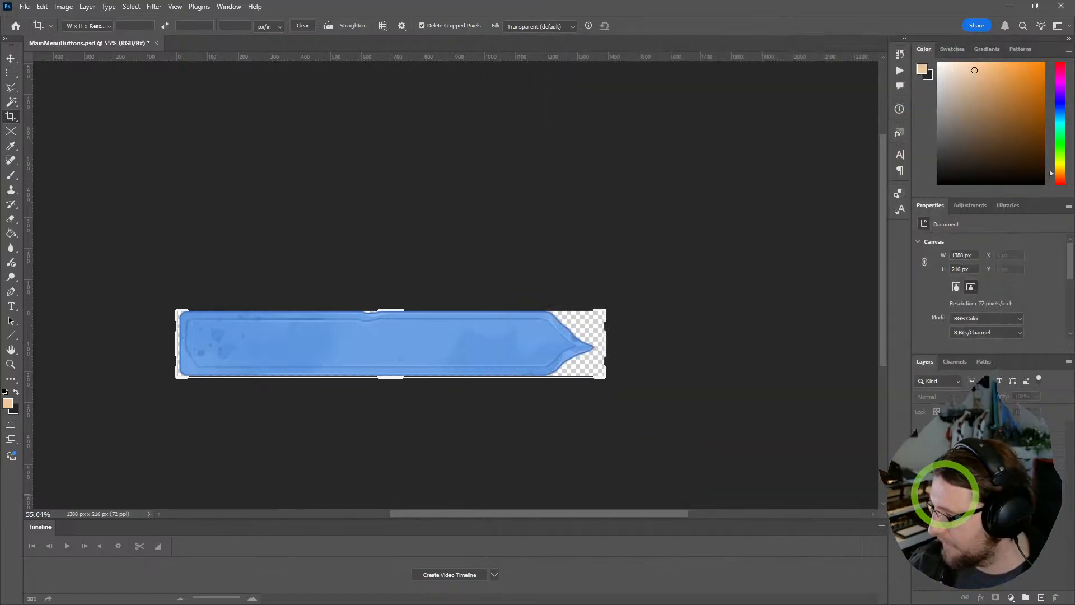
- Show only the tan button one layer above the blue one and export it as a PNG named T_MainMenu_Button_2
{"action": "left_click", "coordinate": [921, 485]}
{"action": "left_click", "coordinate": [918, 474]}
{"action": "left_click", "coordinate": [25, 7]}
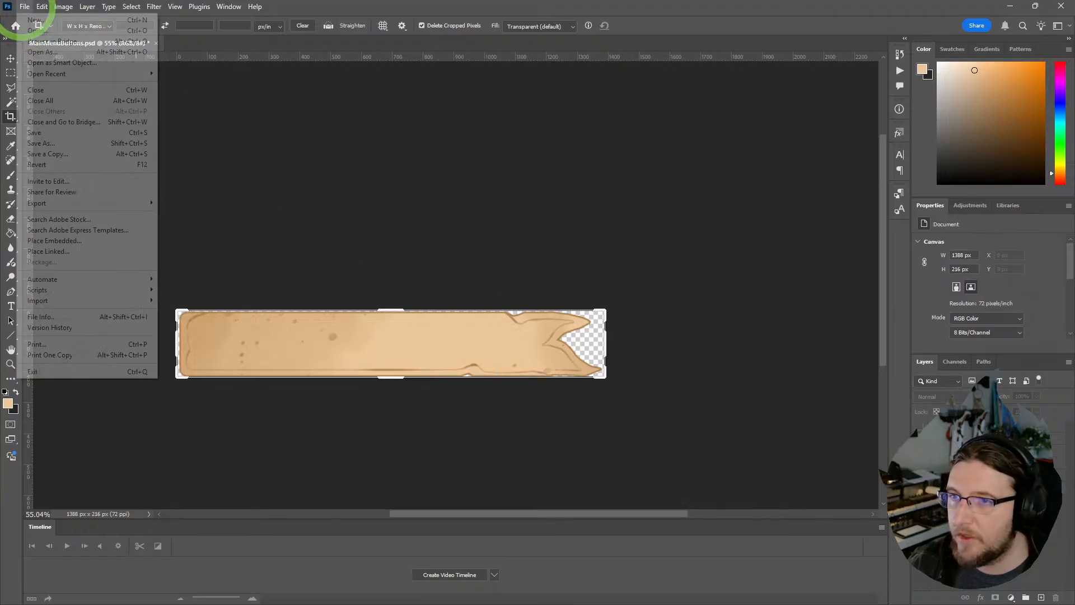
{"action": "left_click", "coordinate": [82, 202]}
{"action": "left_click", "coordinate": [184, 202]}
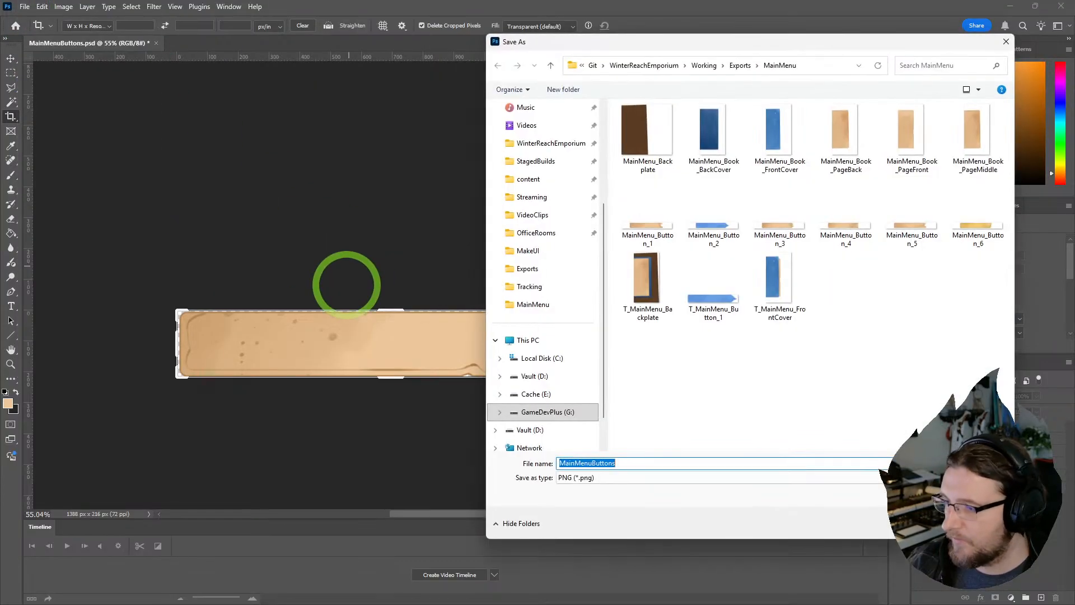
{"action": "type", "text": "T_MainMenu_Button_"}
{"action": "key", "text": "Return"}
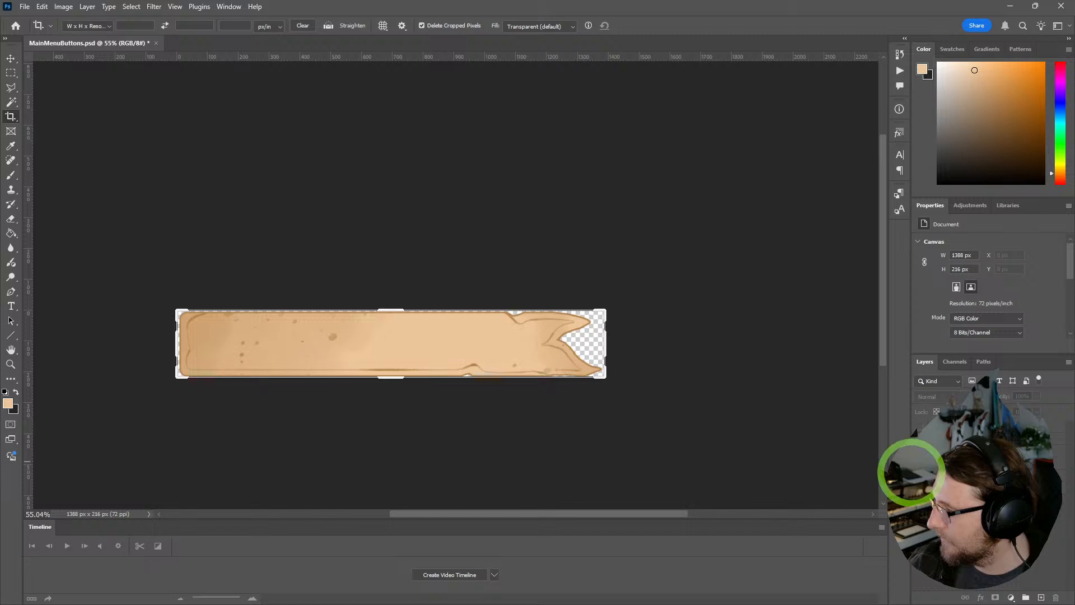
- Show only the next tan button up the layer stack and export it as a PNG named T_MainMenu_Button_3
{"action": "left_click", "coordinate": [916, 471]}
{"action": "left_click", "coordinate": [917, 471]}
{"action": "left_click", "coordinate": [25, 8]}
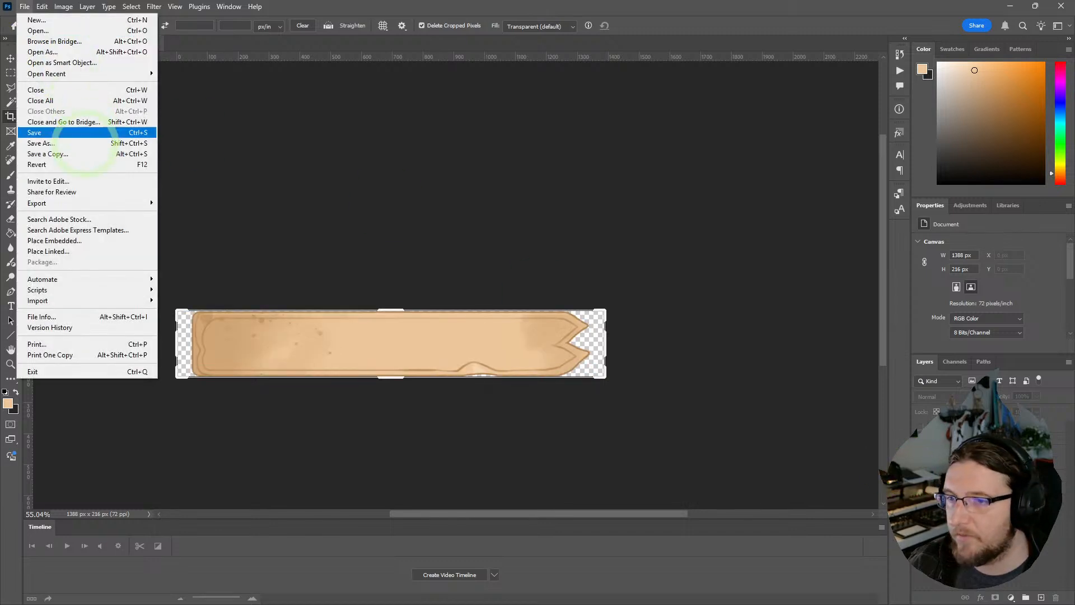
{"action": "mouse_move", "coordinate": [90, 202]}
{"action": "left_click", "coordinate": [190, 202]}
{"action": "type", "text": "T_MainMenu_Button_"}
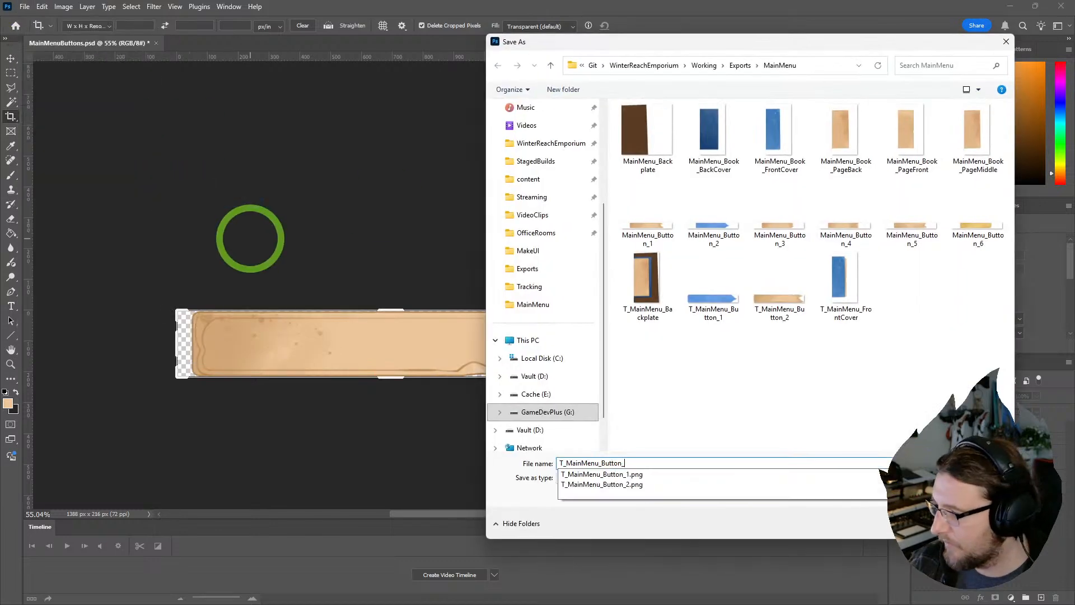
{"action": "type", "text": "3"}
- Switch visibility to the tan button one layer above the third and export it as a PNG named T_MainMenu_Button_4
{"action": "left_click", "coordinate": [918, 466]}
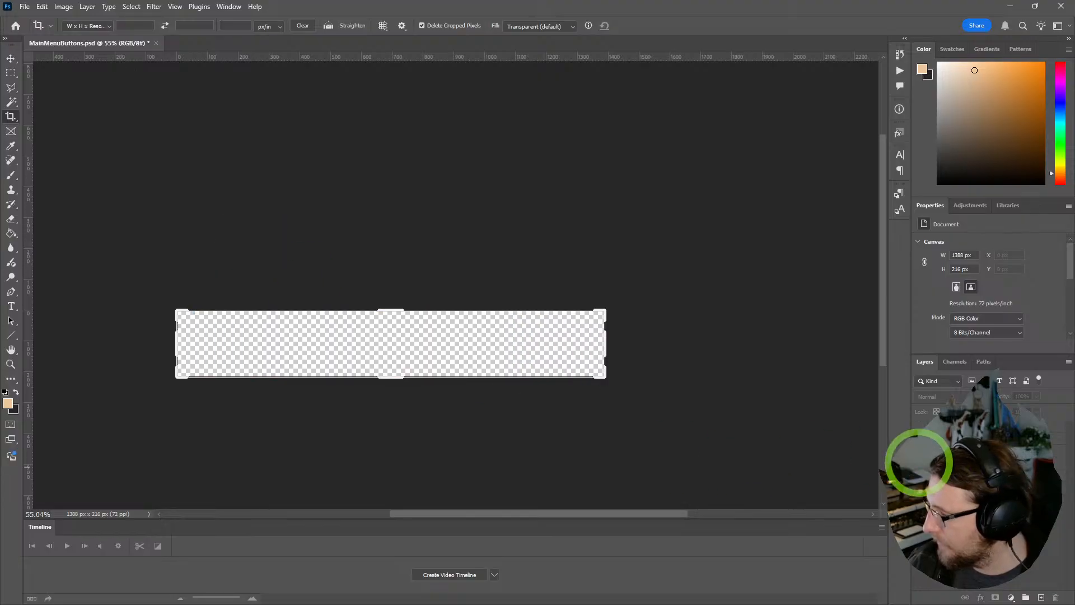
{"action": "left_click", "coordinate": [917, 455]}
{"action": "left_click", "coordinate": [25, 7]}
{"action": "mouse_move", "coordinate": [89, 203]}
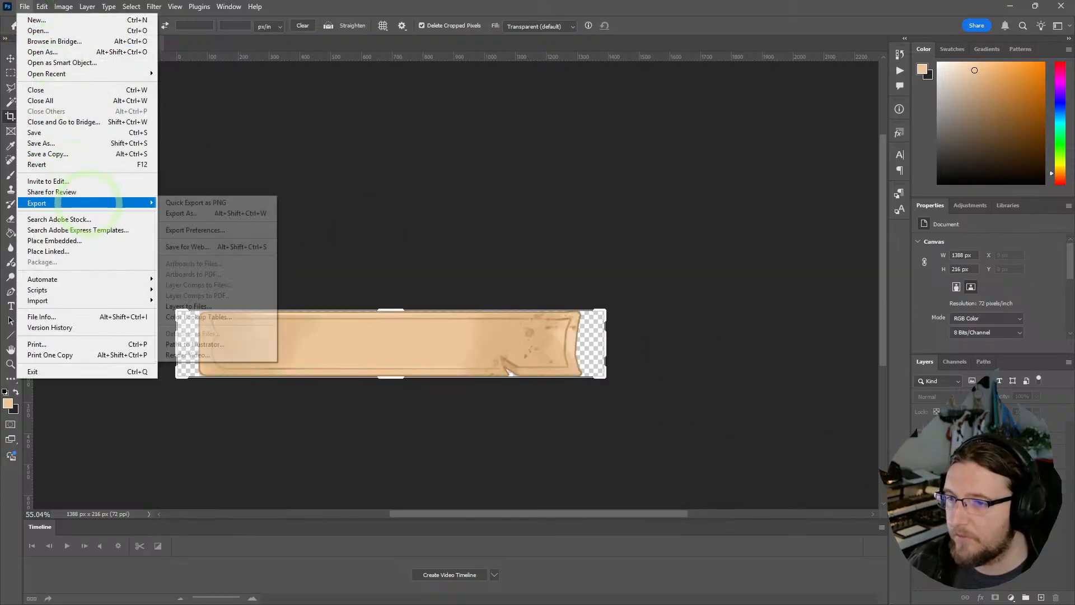
{"action": "left_click", "coordinate": [190, 202]}
{"action": "type", "text": "T_MainMenu_Button_"}
{"action": "type", "text": "4"}
{"action": "key", "text": "Return"}
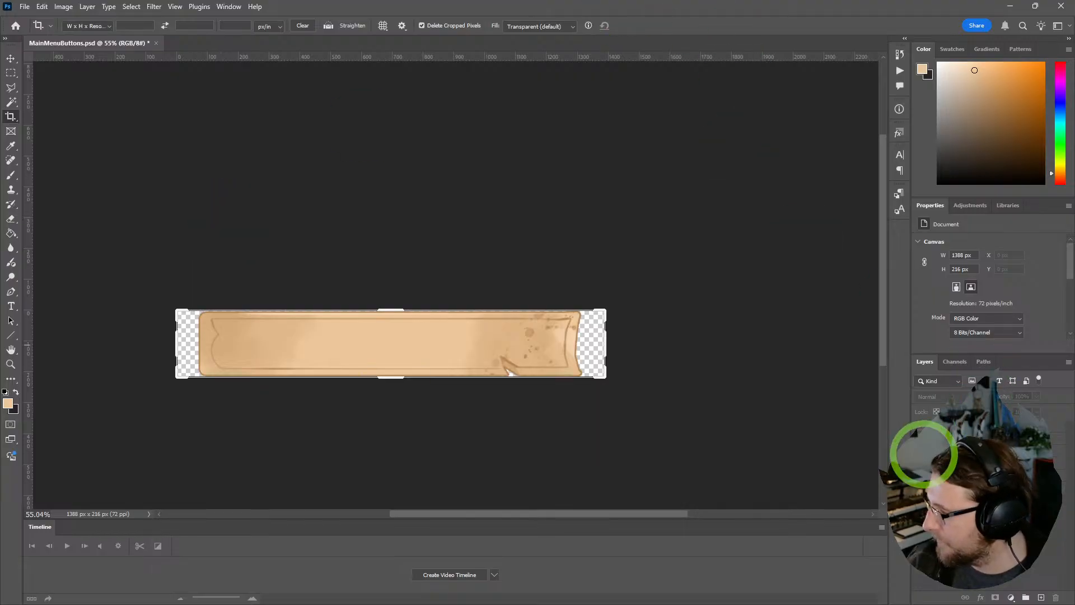
- Leave only the fifth button, the tan one with a forked end, visible and export it as a PNG named T_MainMenu_Button_5
{"action": "left_click", "coordinate": [923, 454]}
{"action": "left_click", "coordinate": [923, 442]}
{"action": "left_click", "coordinate": [26, 7]}
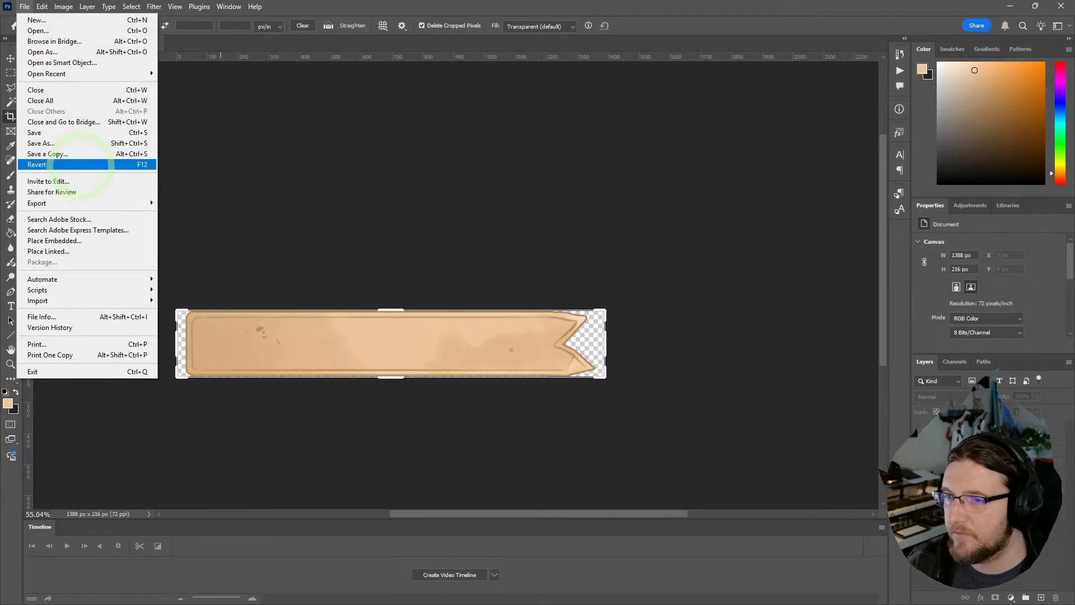
{"action": "mouse_move", "coordinate": [84, 202]}
{"action": "left_click", "coordinate": [196, 200]}
{"action": "type", "text": "T_MainMenu_Button_"}
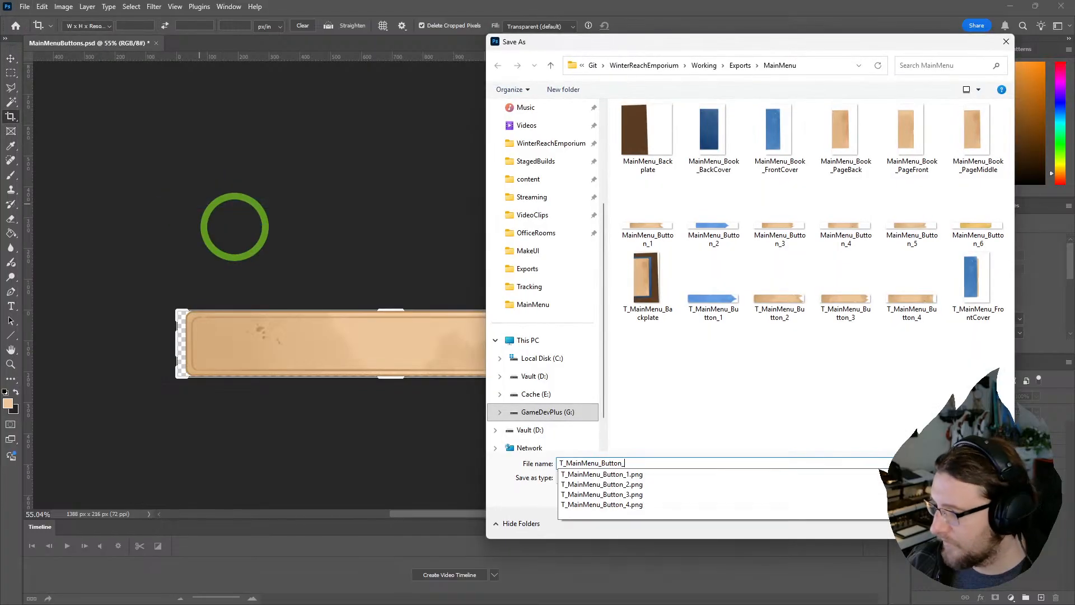
{"action": "type", "text": "5"}
{"action": "key", "text": "Return"}
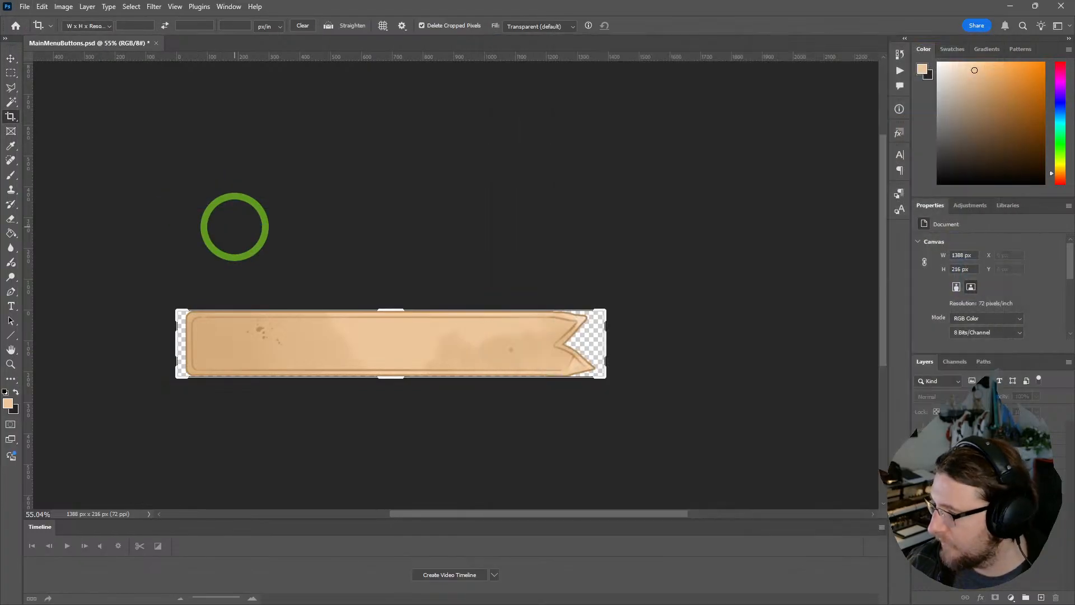
- Show only the yellow button and export it as a PNG named T_MainMenu_Button_6
{"action": "left_click", "coordinate": [919, 441]}
{"action": "left_click", "coordinate": [920, 427]}
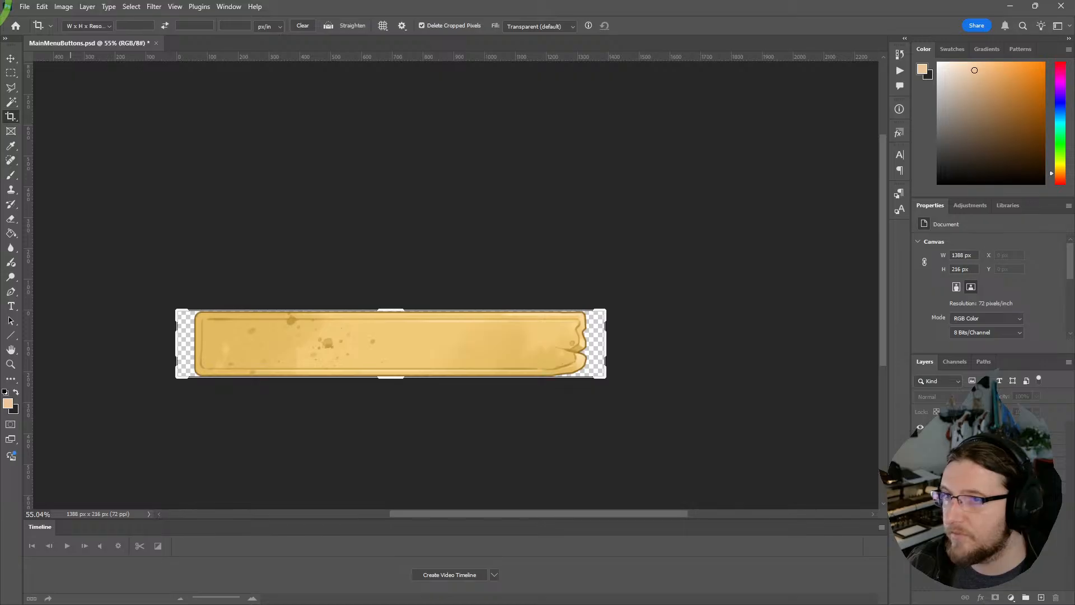
{"action": "left_click", "coordinate": [24, 7]}
{"action": "mouse_move", "coordinate": [84, 202]}
{"action": "left_click", "coordinate": [223, 201]}
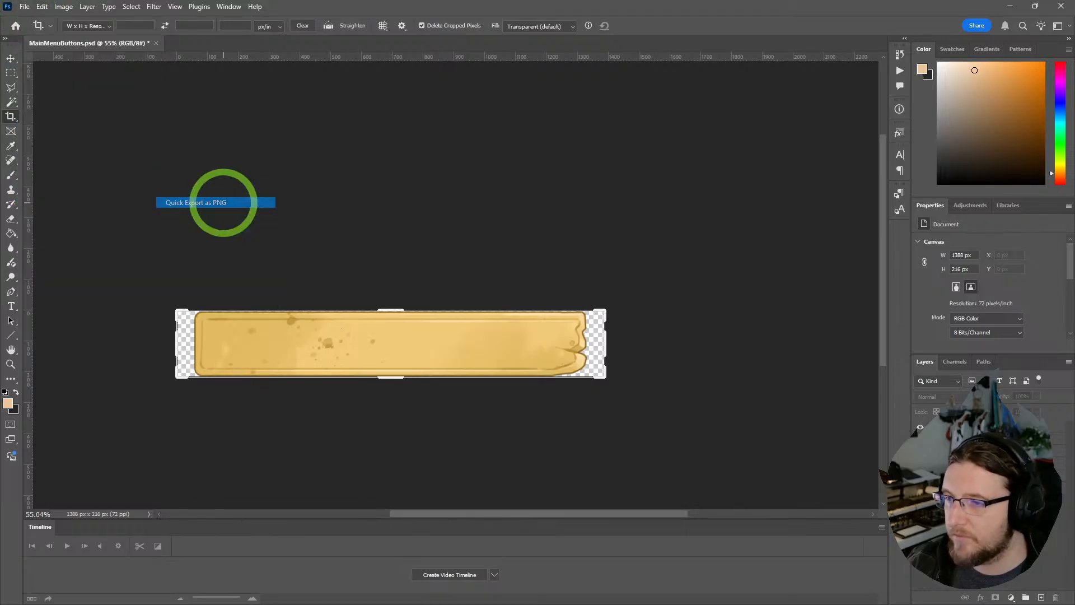
{"action": "type", "text": "T_MainMenu_Button_"}
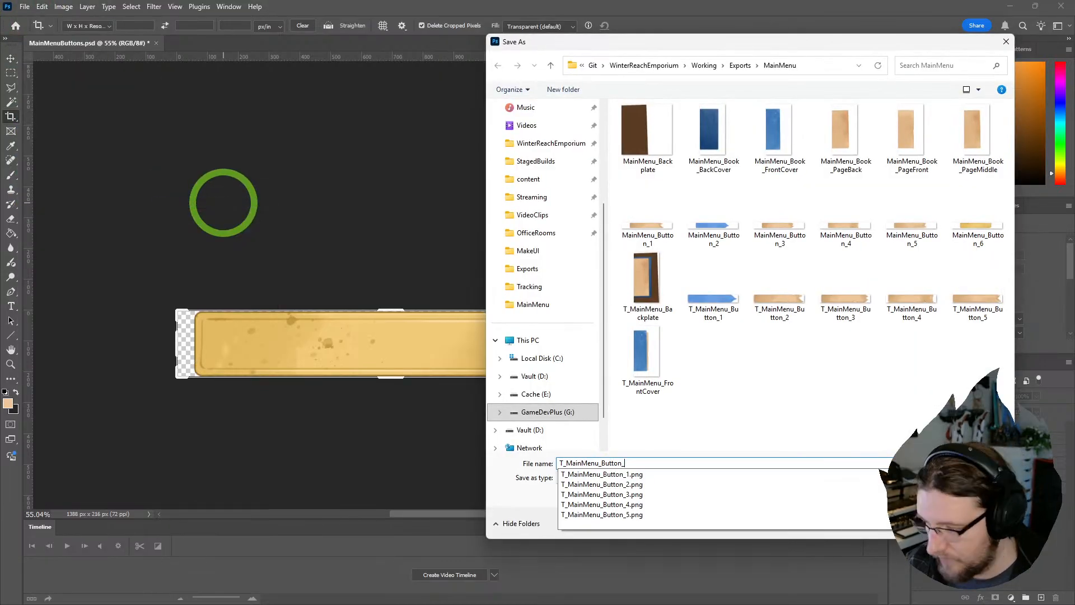
{"action": "type", "text": "6"}
{"action": "key", "text": "Return"}
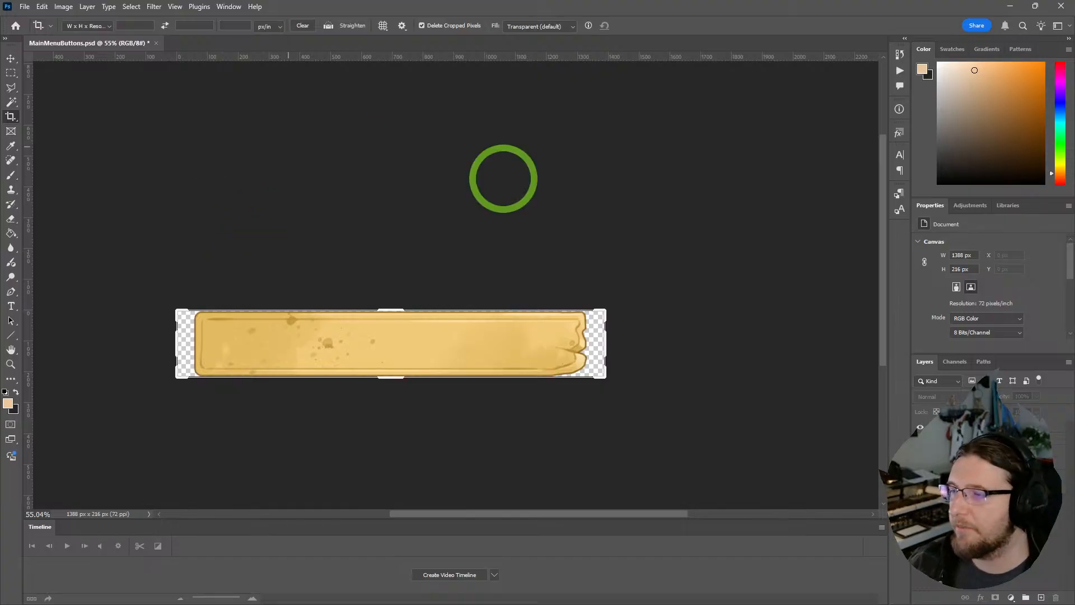
- Switch to Unreal Engine and import the six T_MainMenu_Button images into the UI/Widgets/MainMenu content folder
{"action": "left_click", "coordinate": [1009, 6]}
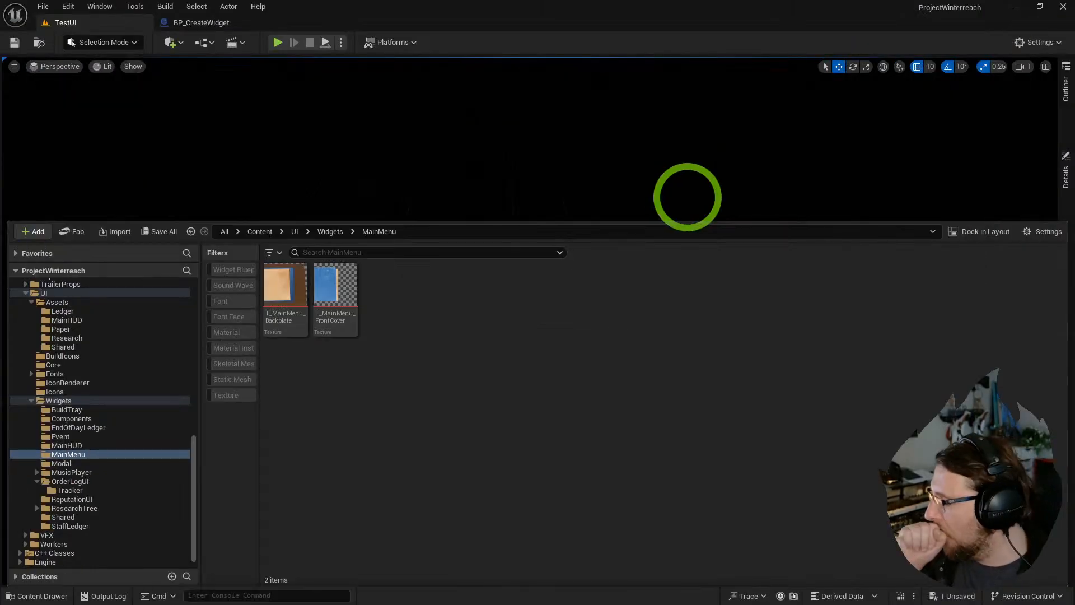
{"action": "right_click", "coordinate": [439, 342]}
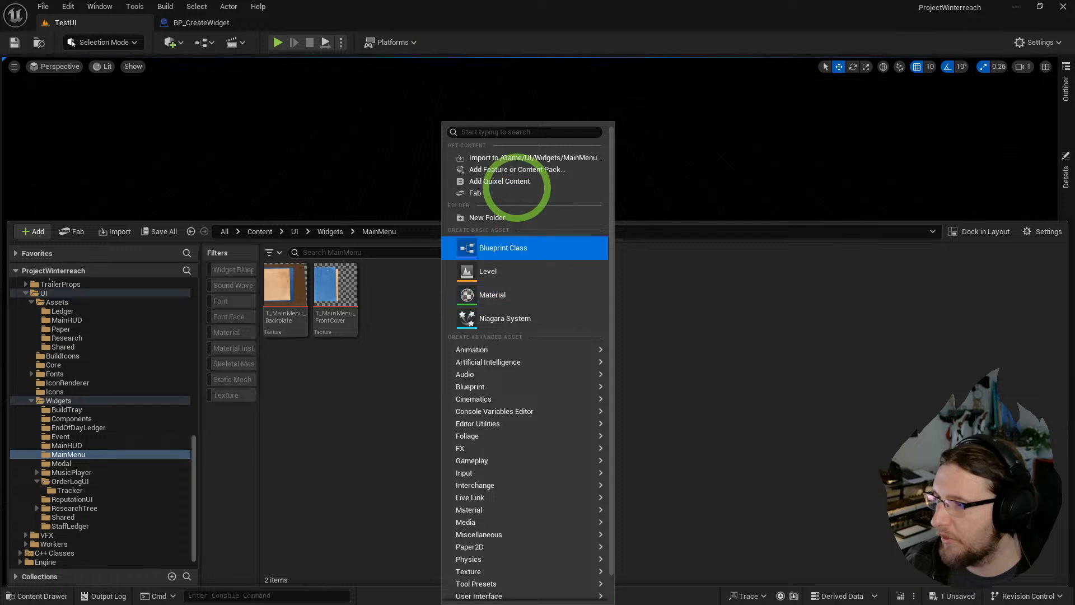
{"action": "left_click", "coordinate": [508, 156]}
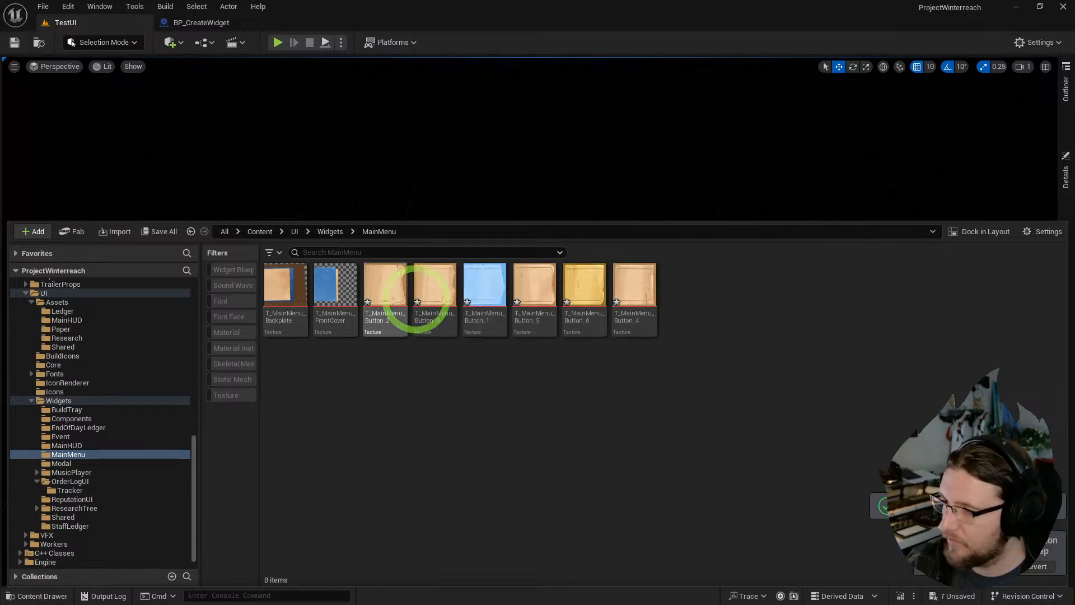
- Apply the Paper2D texture settings to all six imported T_MainMenu_Button textures
{"action": "left_click", "coordinate": [386, 297]}
{"action": "left_click", "coordinate": [630, 286], "text": "shift"}
{"action": "right_click", "coordinate": [644, 283]}
{"action": "mouse_move", "coordinate": [702, 258]}
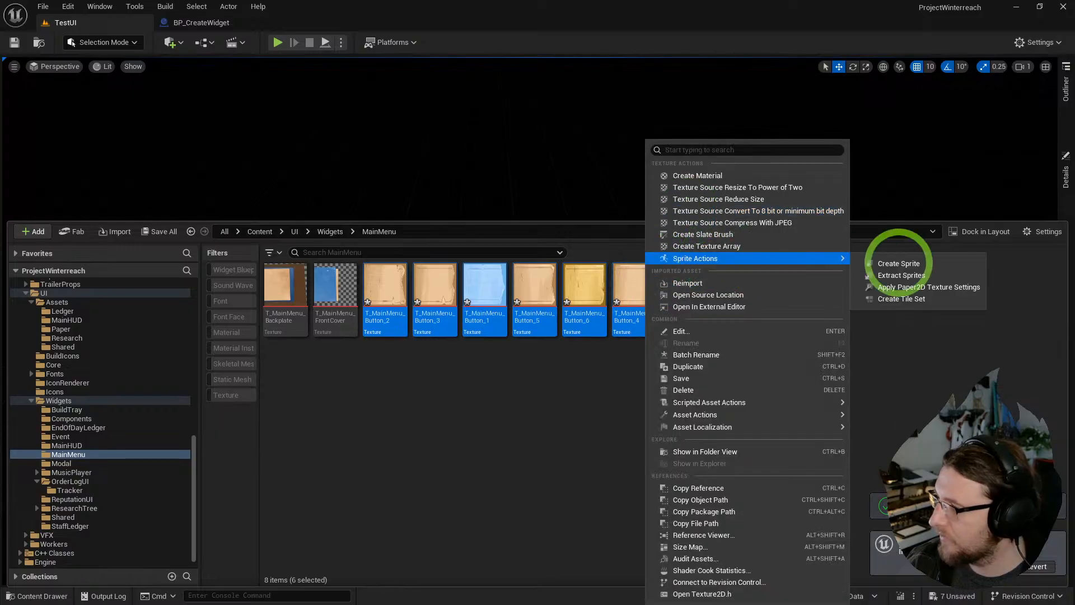
{"action": "left_click", "coordinate": [918, 287]}
{"action": "left_click", "coordinate": [649, 291]}
{"action": "left_click", "coordinate": [392, 297], "text": "shift"}
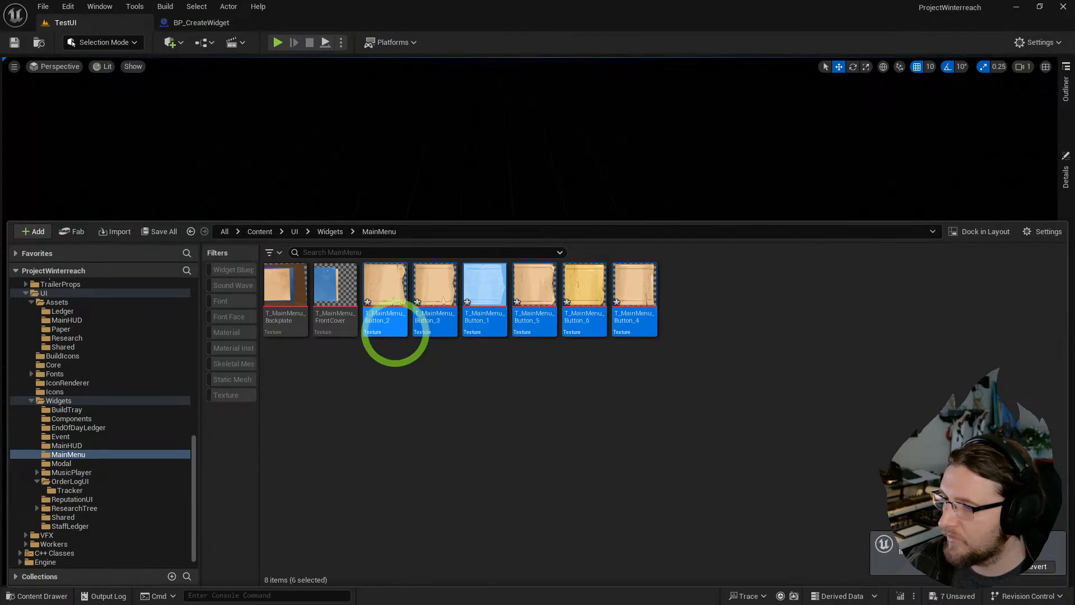
- Create a Widget Blueprint based on User Widget in the MainMenu folder, name it W_MainMenuBook and open it
{"action": "left_click", "coordinate": [408, 379]}
{"action": "right_click", "coordinate": [409, 381]}
{"action": "scroll", "coordinate": [475, 577], "scroll_direction": "down", "scroll_amount": 1}
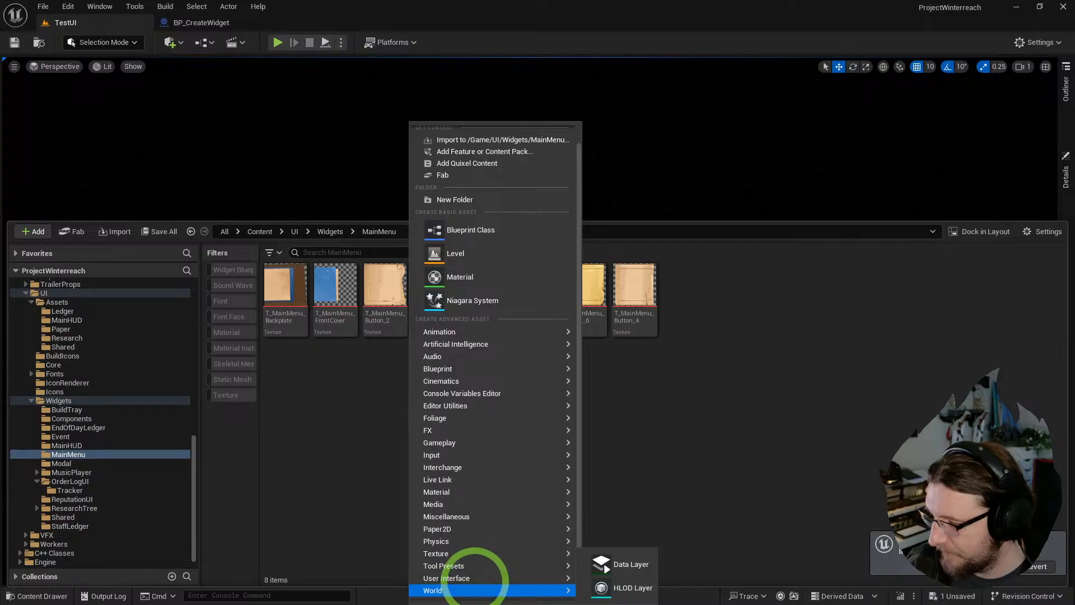
{"action": "mouse_move", "coordinate": [473, 576]}
{"action": "left_click", "coordinate": [628, 580]}
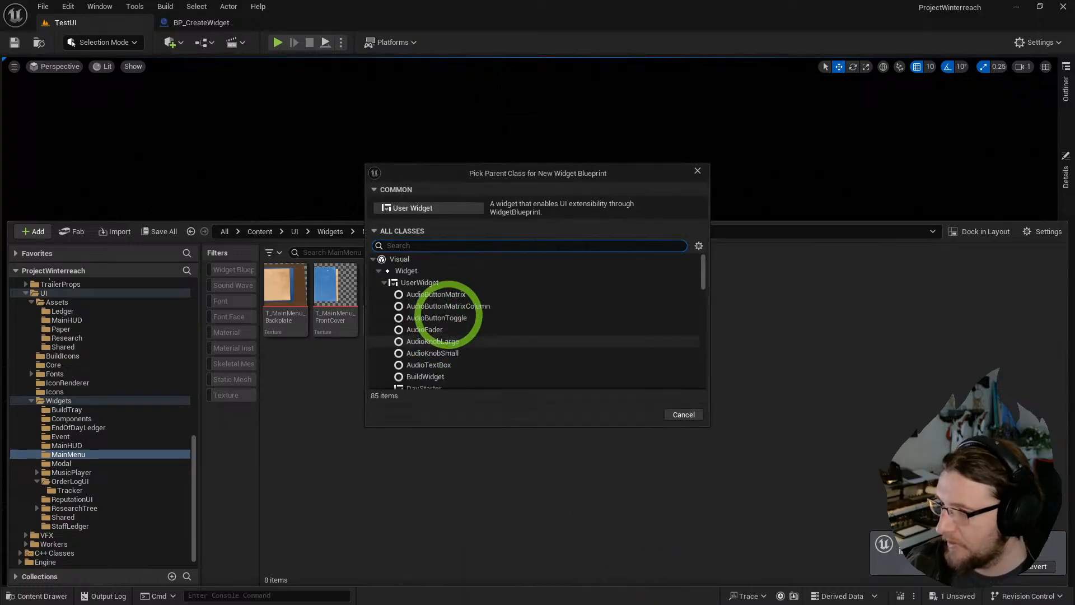
{"action": "left_click", "coordinate": [456, 211]}
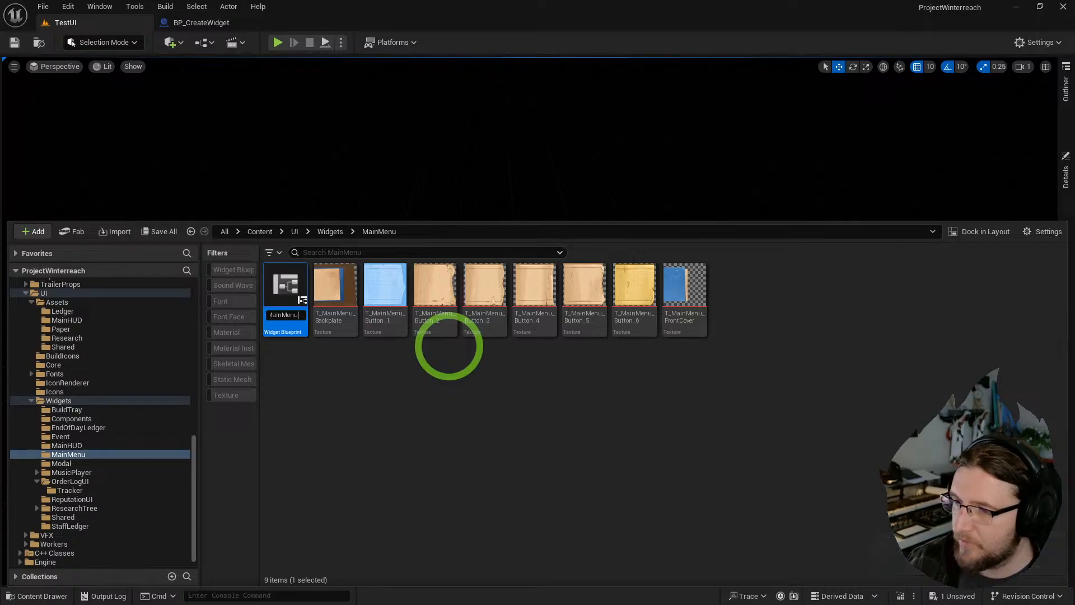
{"action": "type", "text": "W_MainMenuBook"}
{"action": "key", "text": "Return"}
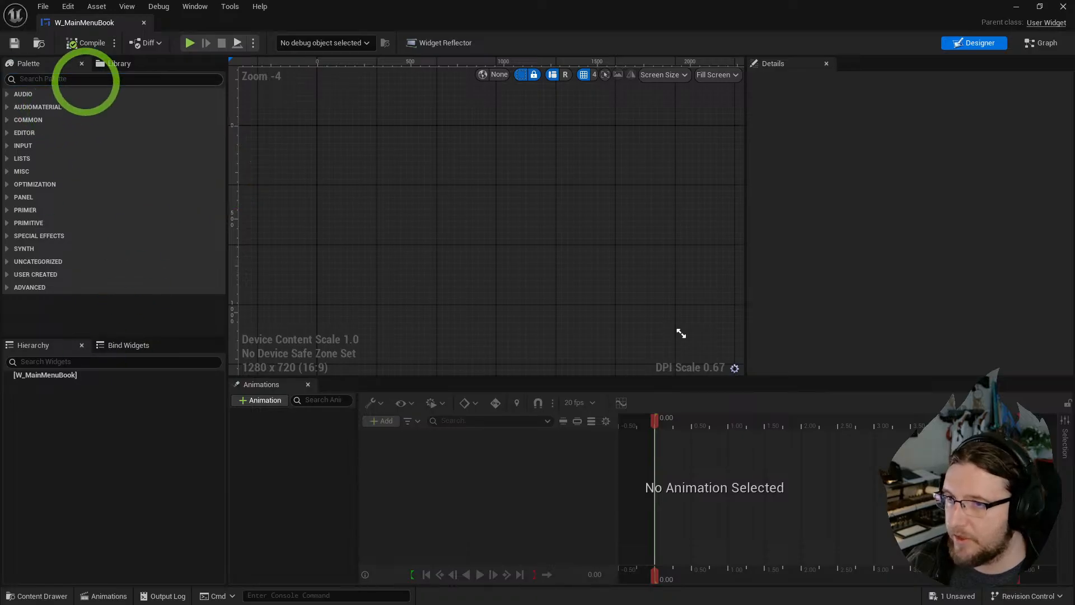
- Find the Overlay panel widget and add it as the root of W_MainMenuBook
{"action": "type", "text": "la"}
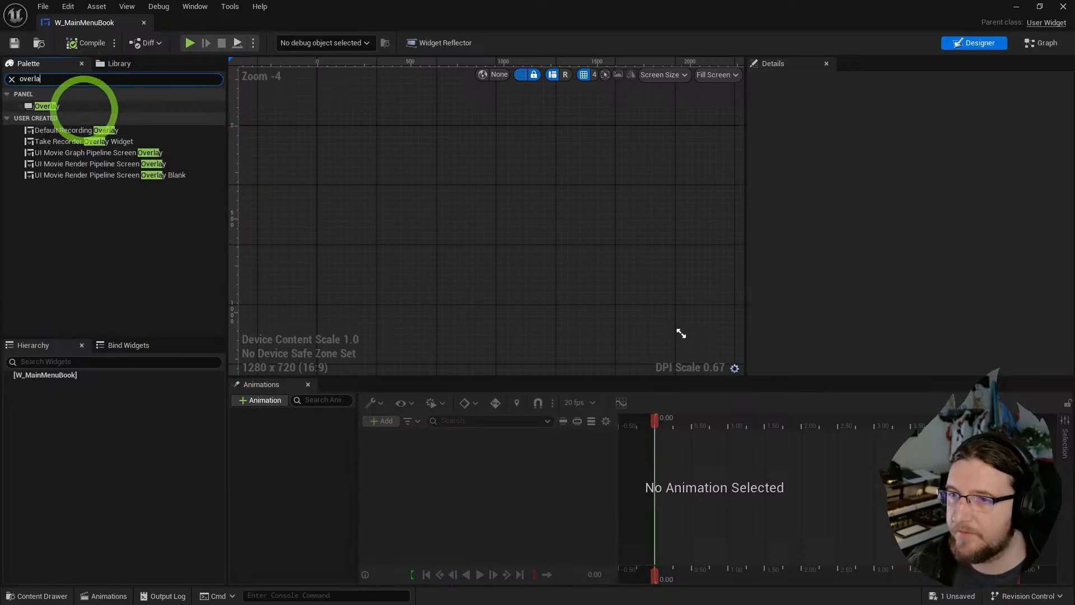
{"action": "left_click_drag", "start_coordinate": [84, 108], "coordinate": [28, 396]}
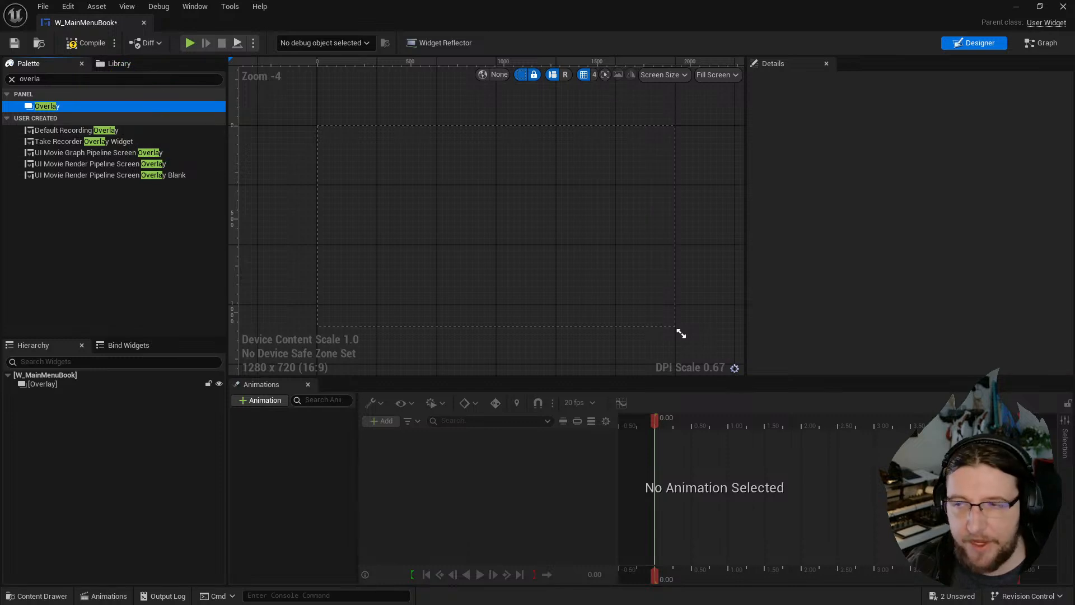
- Check the mainmenu.png mock-up in the browser, return to the widget designer and search the available widgets for "tex"
{"action": "key", "text": "alt+Tab"}
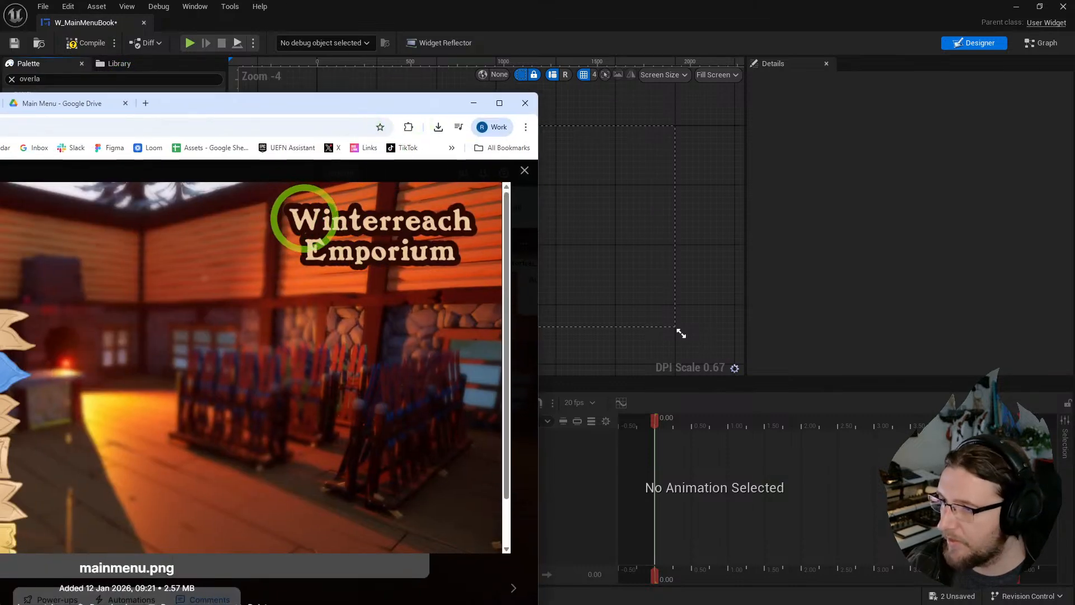
{"action": "key", "text": "alt+Tab"}
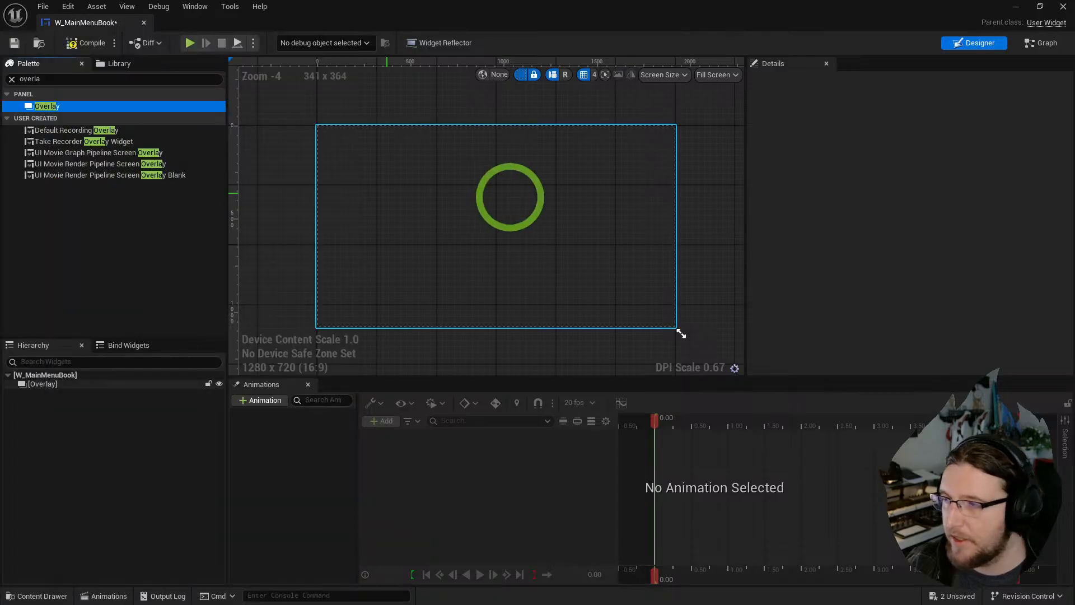
{"action": "left_click", "coordinate": [12, 80]}
{"action": "type", "text": "tex"}
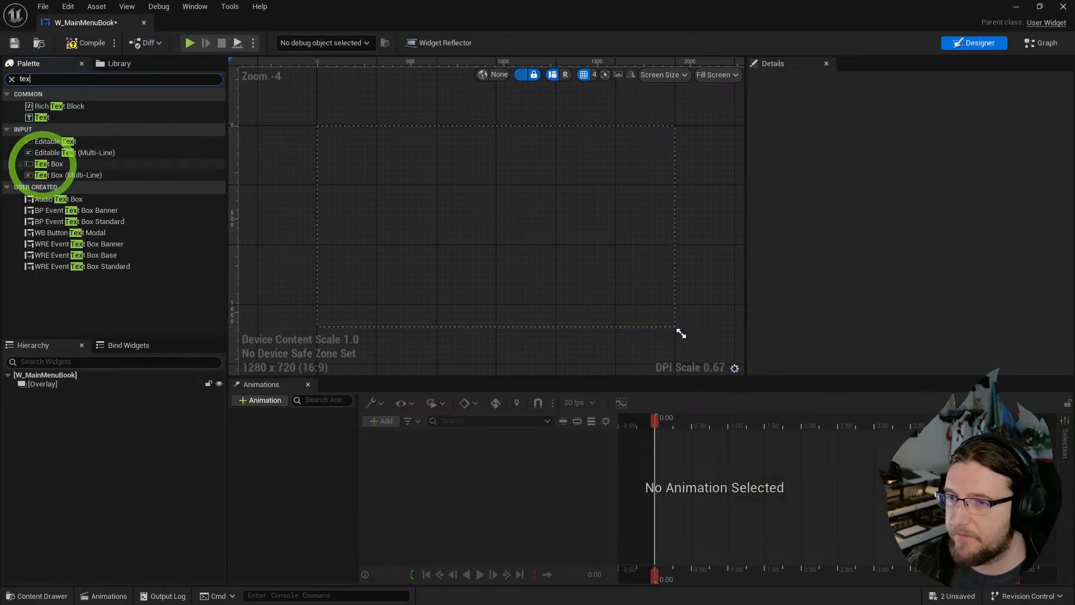
{"action": "left_click_drag", "start_coordinate": [52, 165], "coordinate": [627, 174]}
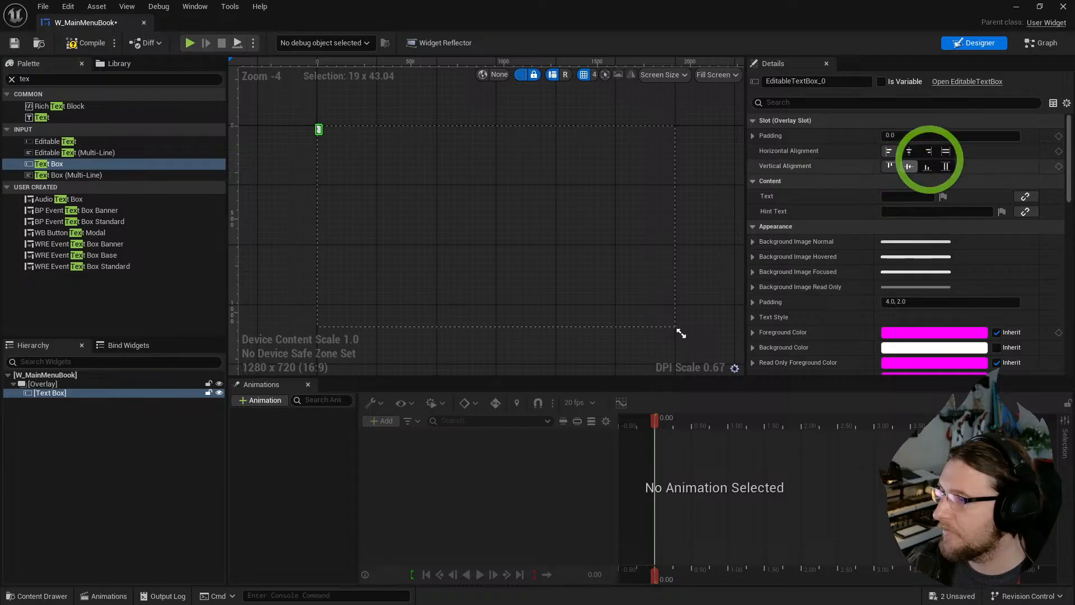
{"action": "left_click", "coordinate": [928, 151]}
{"action": "left_click", "coordinate": [895, 136]}
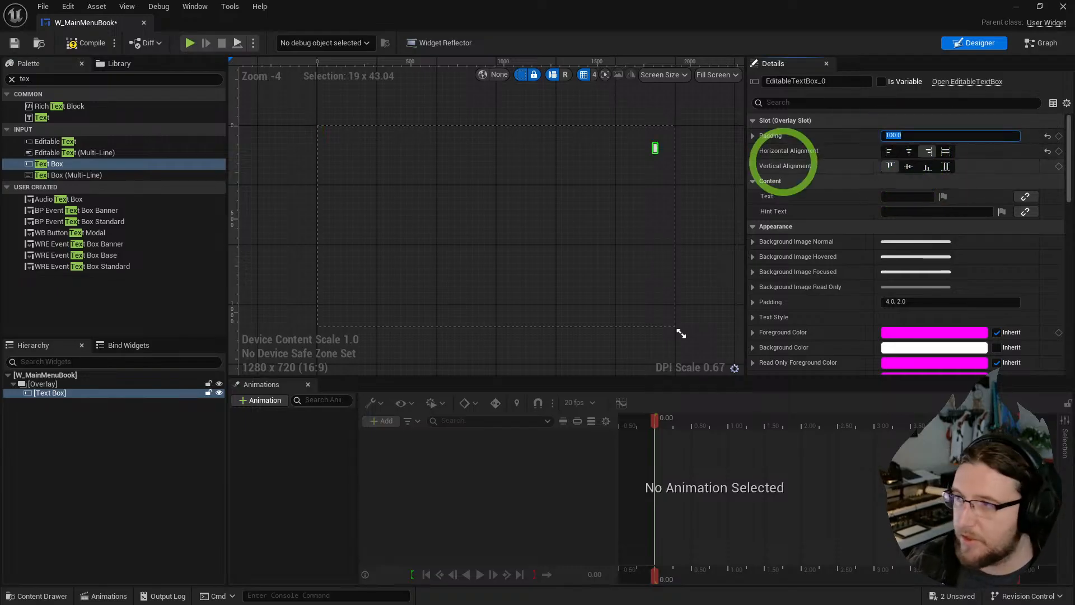
{"action": "left_click", "coordinate": [53, 393]}
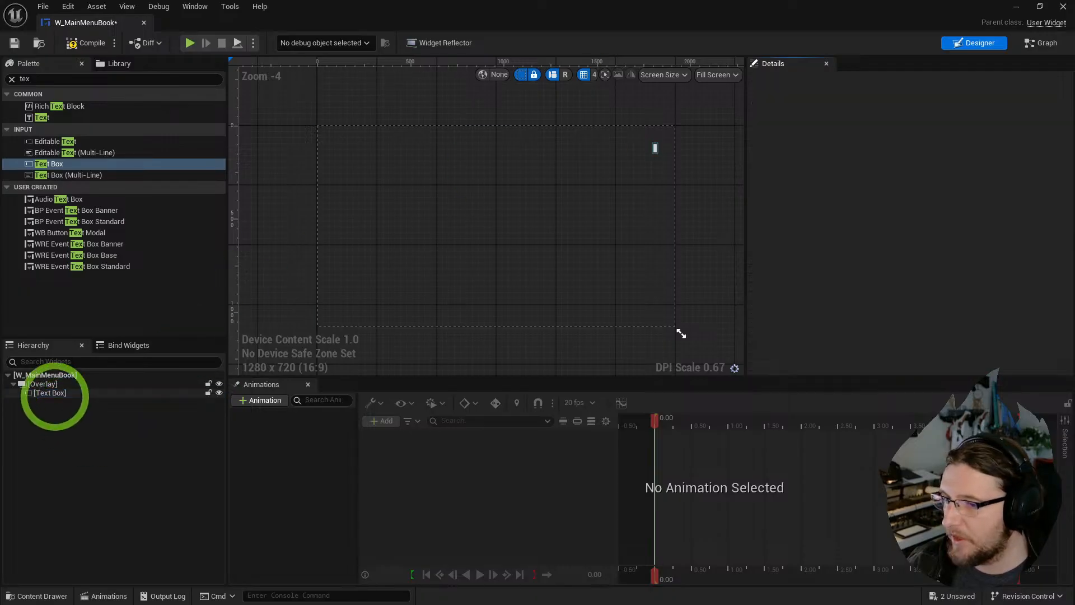
{"action": "key", "text": "Delete"}
- Add a Text widget to the overlay, align it horizontally to the right and set its slot padding to 100
{"action": "left_click_drag", "start_coordinate": [39, 117], "coordinate": [347, 179]}
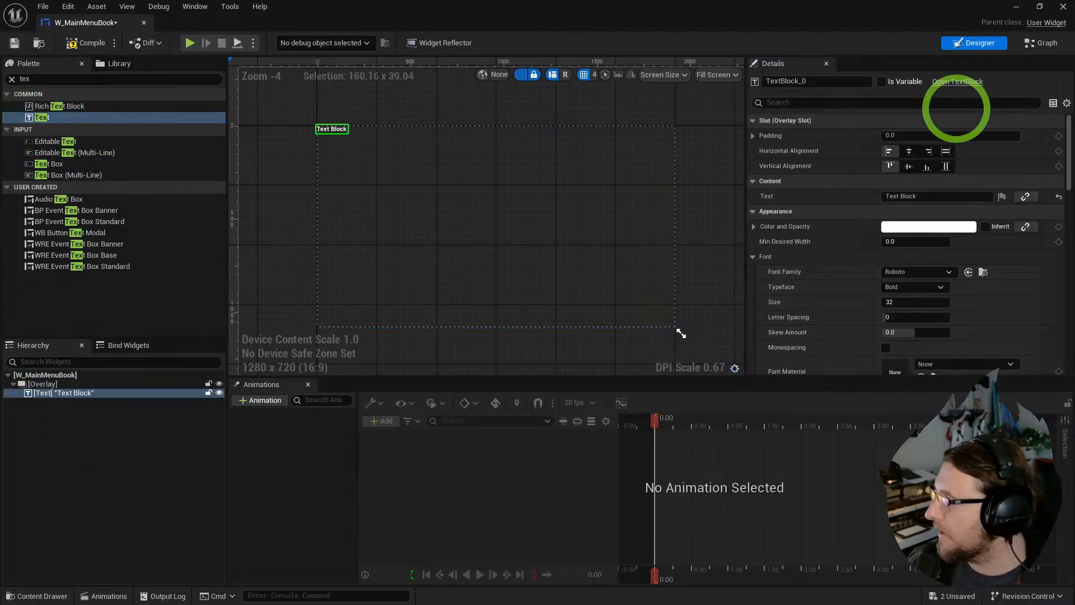
{"action": "left_click", "coordinate": [929, 151]}
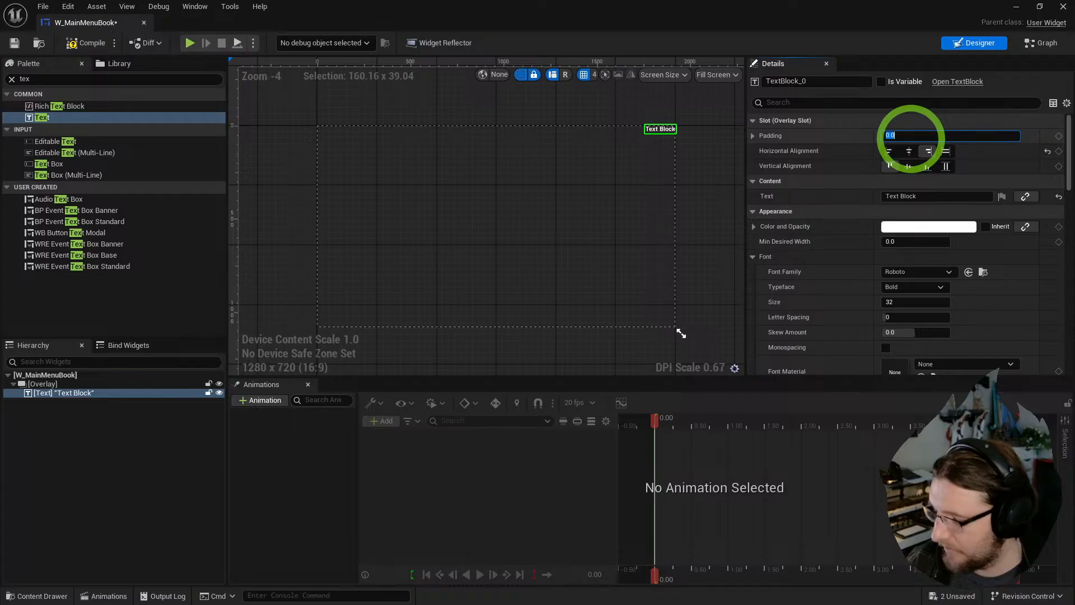
{"action": "left_click", "coordinate": [911, 139]}
{"action": "type", "text": "100"}
{"action": "key", "text": "Return"}
- Set the text block's color to the saved golden tan swatch (R 0.543403, G 0.369341, B 0.149872)
{"action": "left_click", "coordinate": [954, 226]}
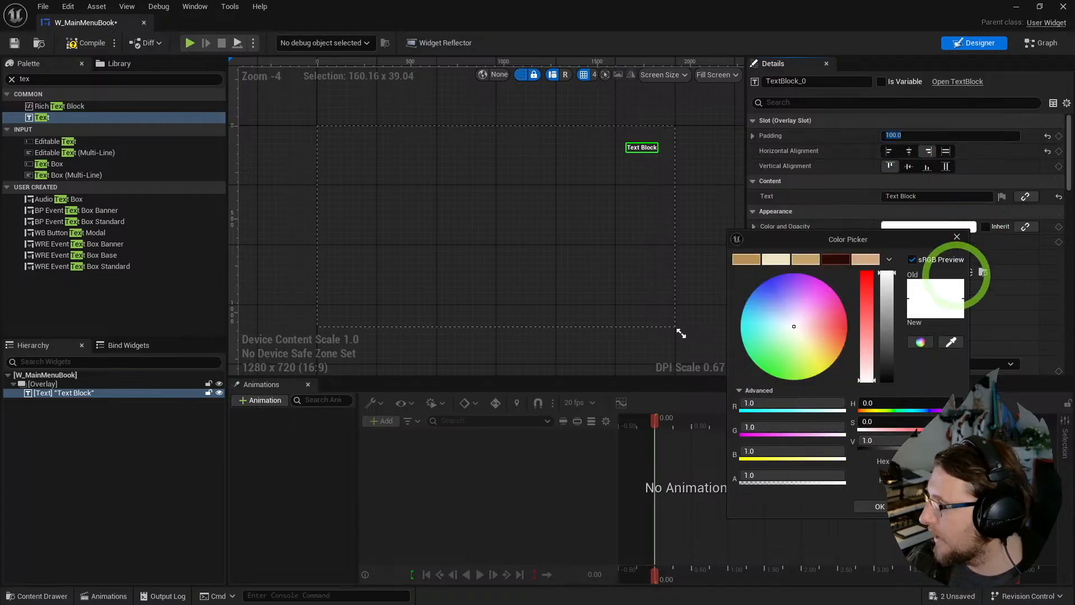
{"action": "left_click", "coordinate": [865, 259]}
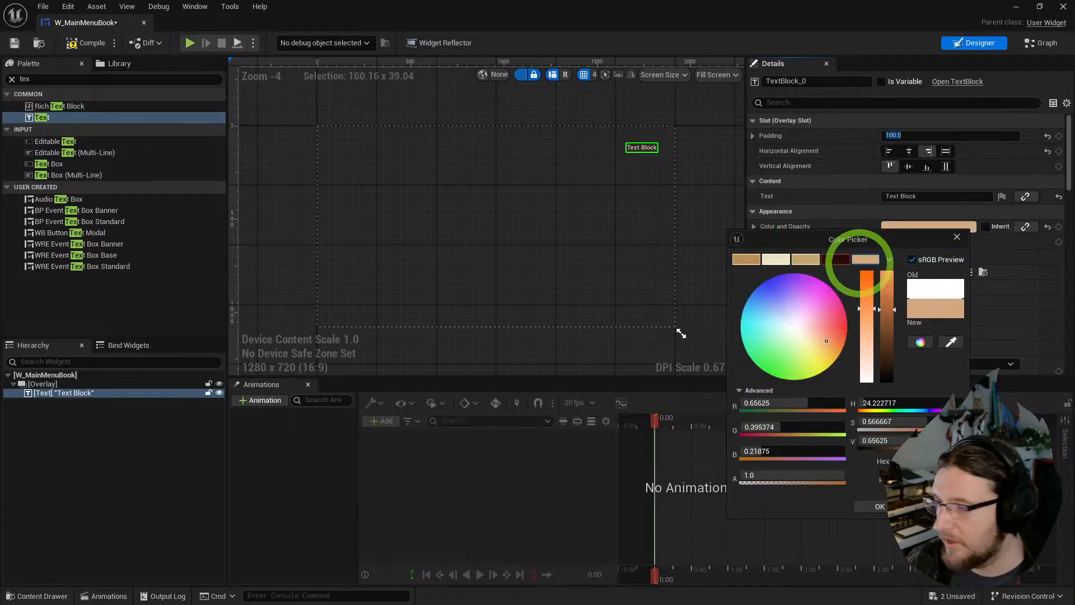
{"action": "left_click", "coordinate": [805, 259]}
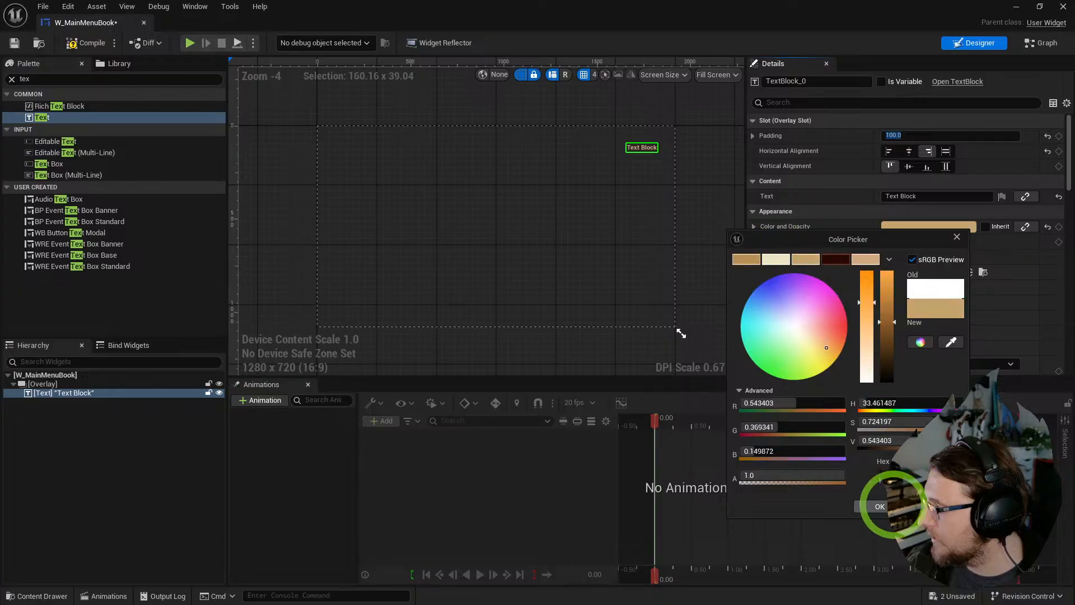
{"action": "left_click", "coordinate": [879, 506]}
- Set the text block's font family to bos_Font and its size to 64
{"action": "scroll", "coordinate": [862, 291], "scroll_direction": "down", "scroll_amount": 5}
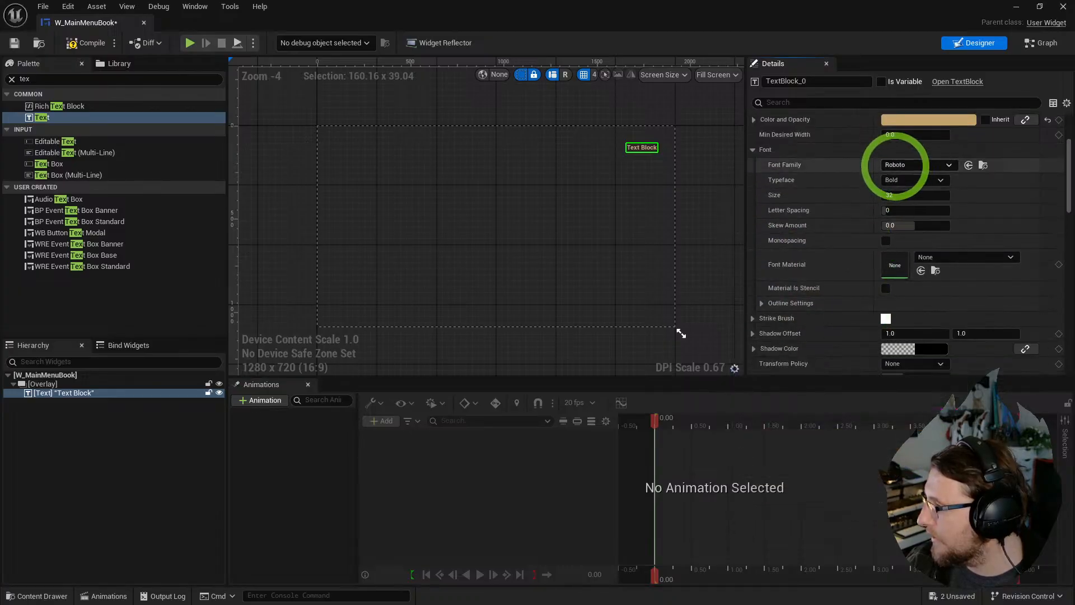
{"action": "left_click", "coordinate": [895, 164]}
{"action": "left_click", "coordinate": [948, 328]}
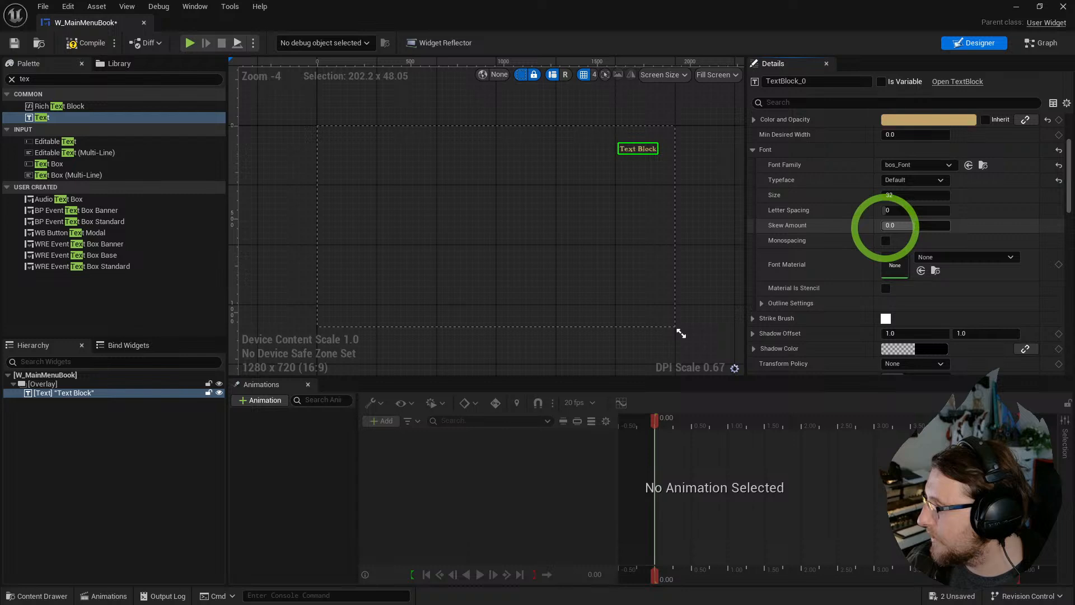
{"action": "left_click", "coordinate": [902, 195]}
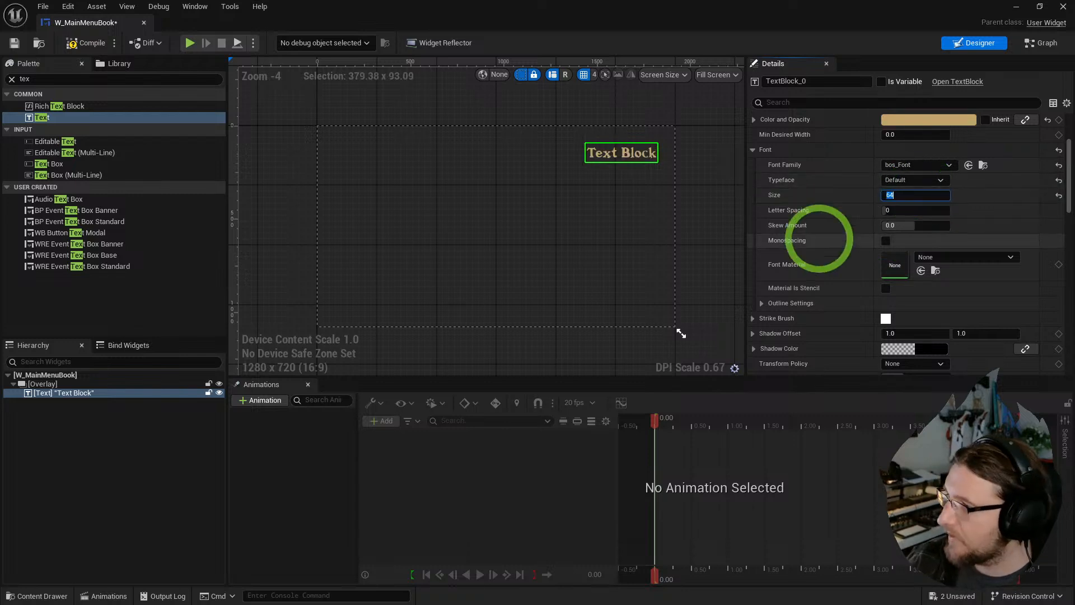
- Change the text block's content to "Winterreach" and "Emporium" on two lines and center its justification
{"action": "scroll", "coordinate": [873, 190], "scroll_direction": "up", "scroll_amount": 3}
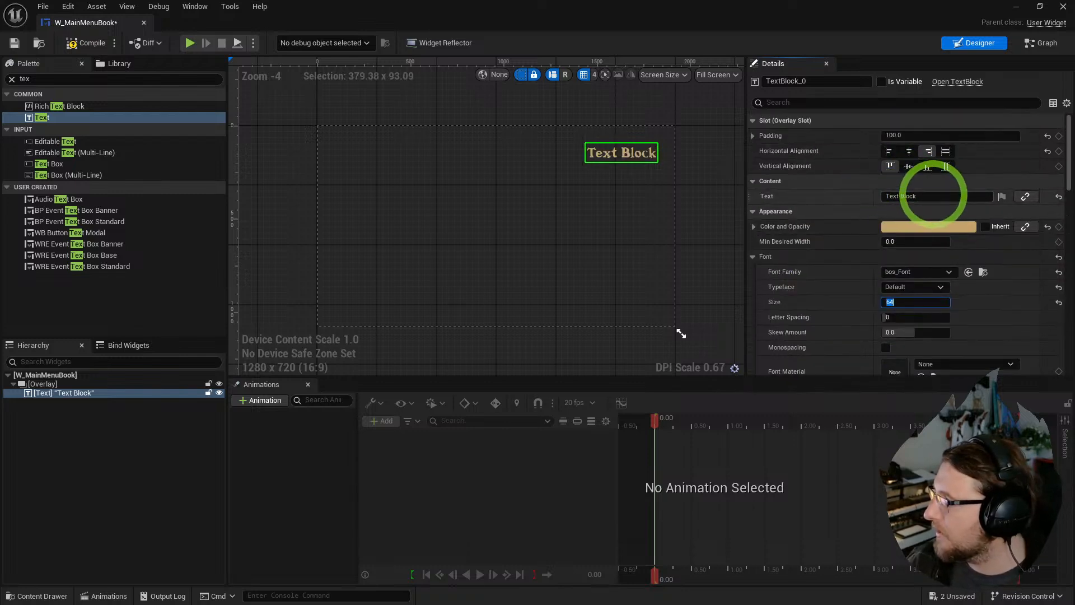
{"action": "left_click", "coordinate": [930, 195]}
{"action": "type", "text": "Winterrea"}
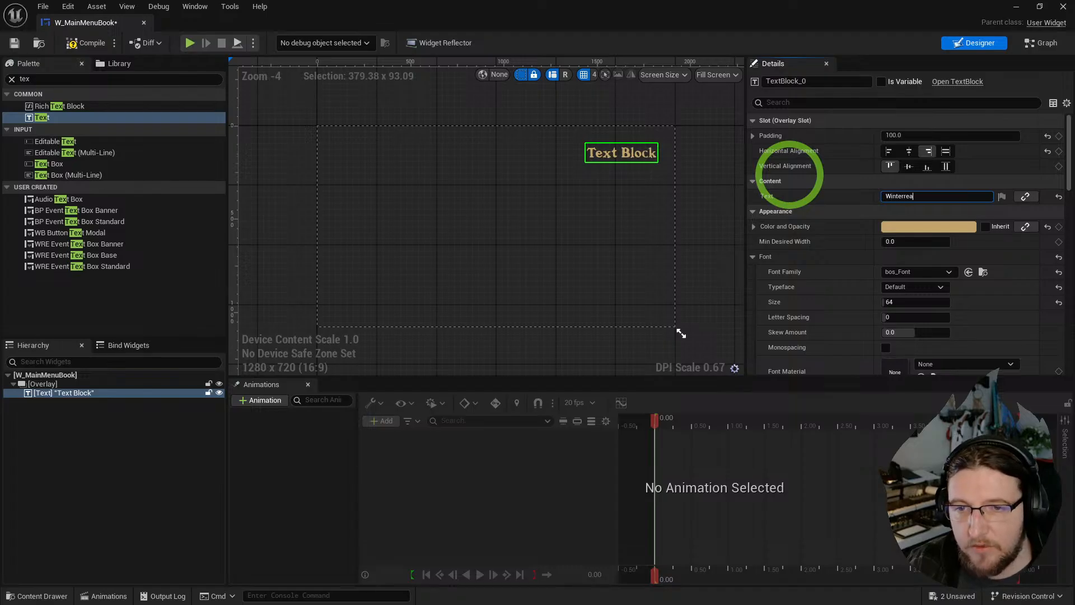
{"action": "type", "text": "ch"}
{"action": "key", "text": "shift+Return"}
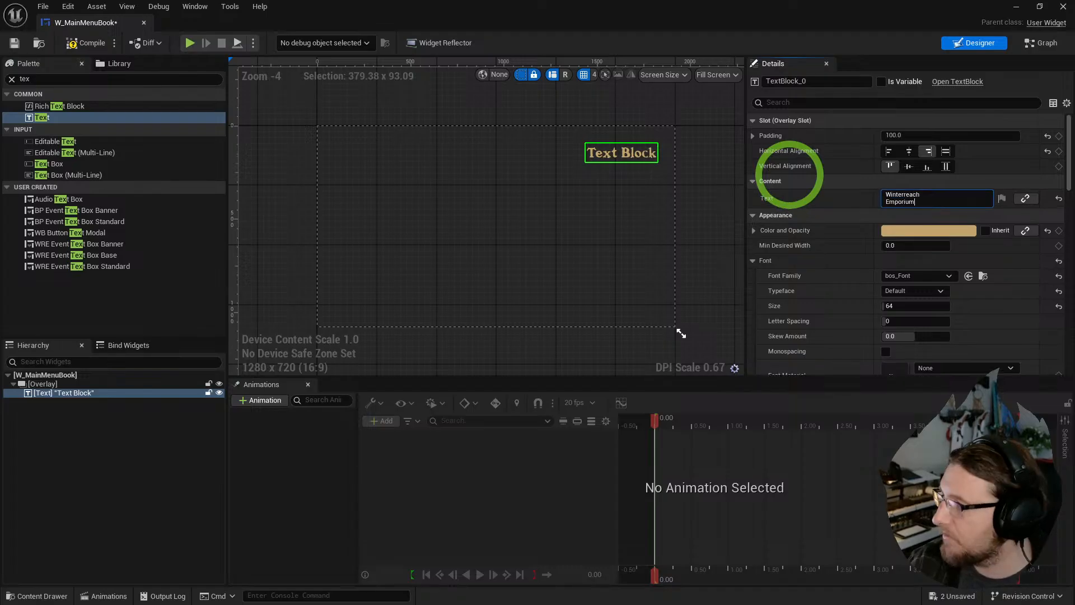
{"action": "left_click", "coordinate": [790, 174]}
{"action": "scroll", "coordinate": [912, 305], "scroll_direction": "down", "scroll_amount": 5}
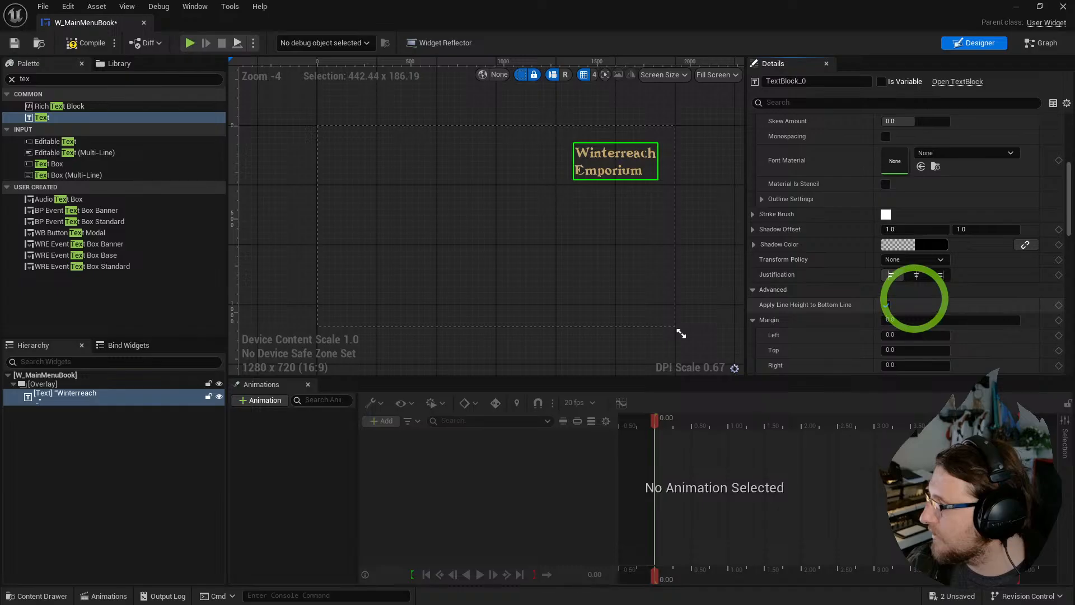
{"action": "left_click", "coordinate": [916, 275]}
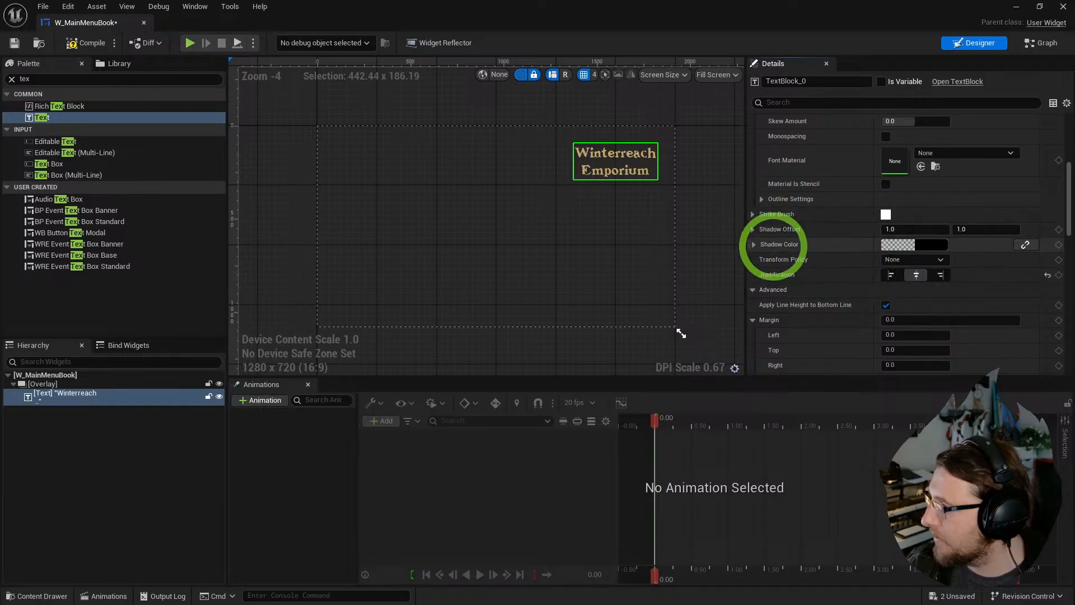
- Give the title text an outline of size 10 in the saved dark red swatch
{"action": "scroll", "coordinate": [784, 263], "scroll_direction": "up", "scroll_amount": 5}
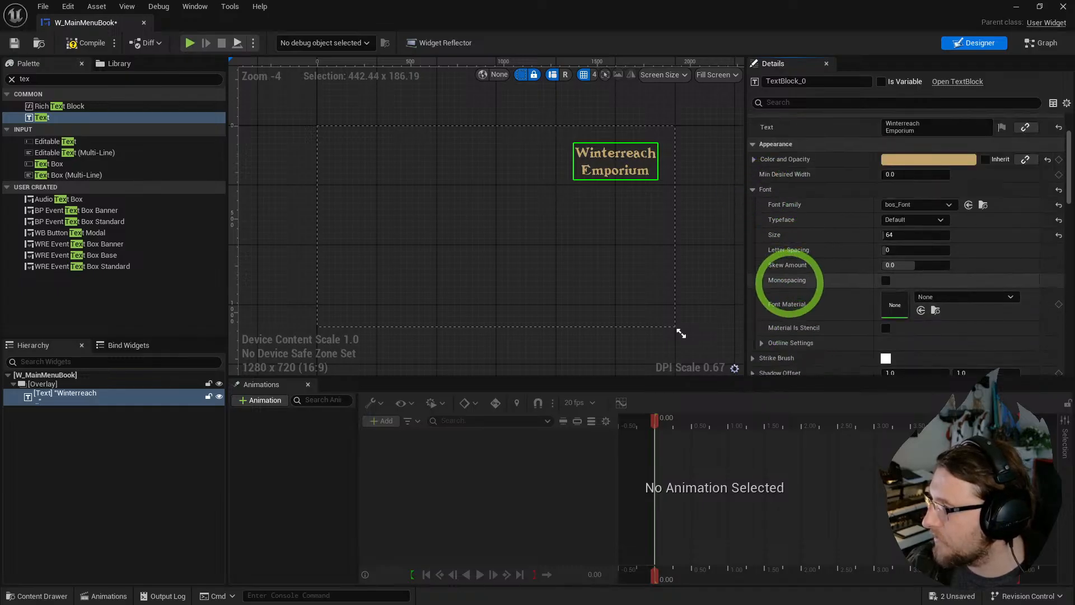
{"action": "scroll", "coordinate": [789, 284], "scroll_direction": "down", "scroll_amount": 3}
{"action": "left_click", "coordinate": [763, 271]}
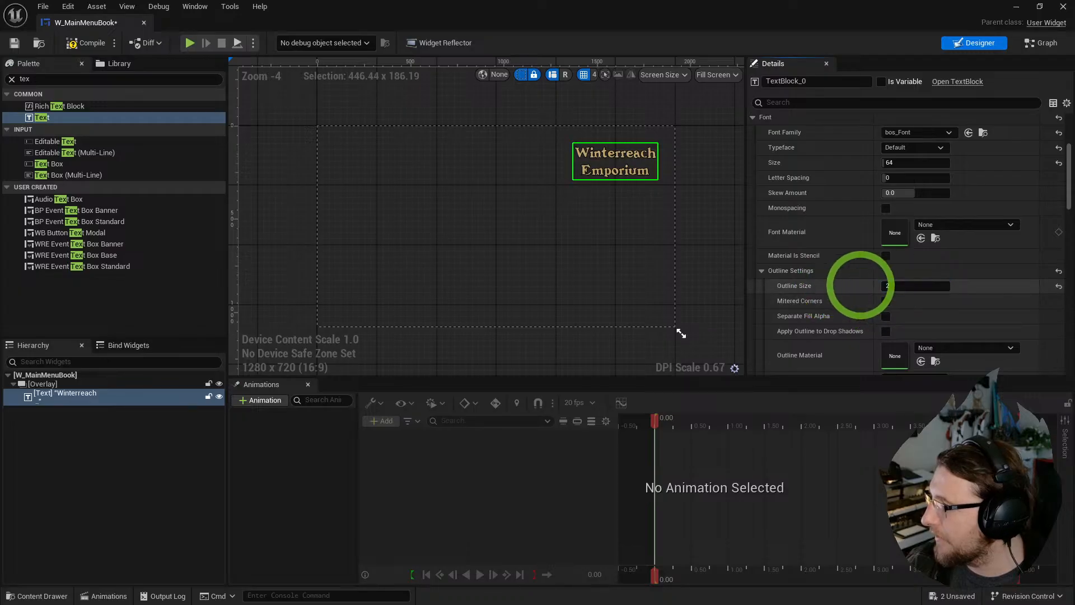
{"action": "left_click_drag", "start_coordinate": [909, 284], "coordinate": [864, 286]}
{"action": "key", "text": "Return"}
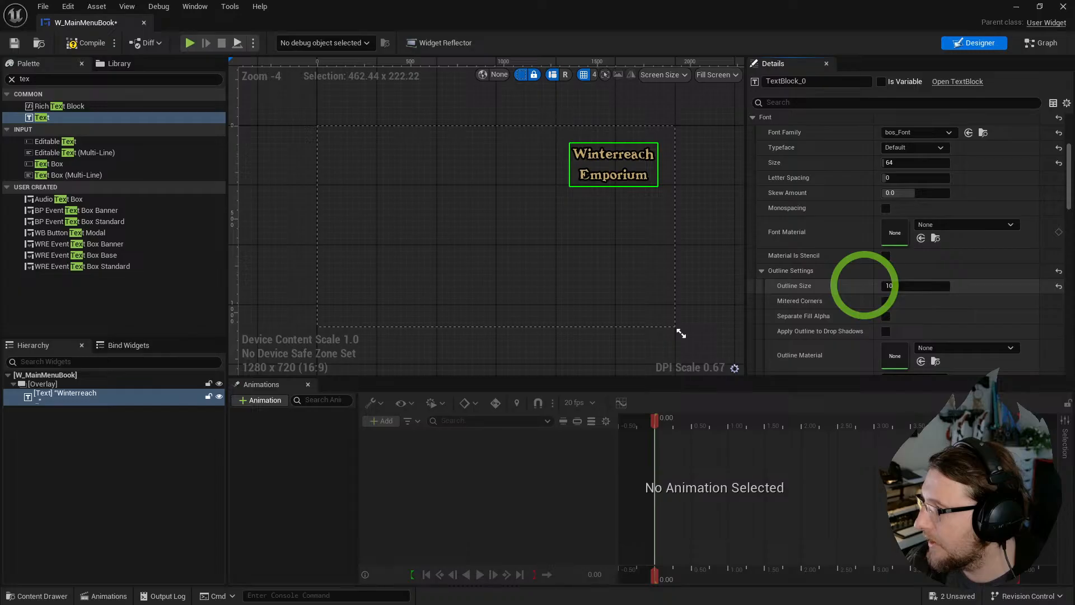
{"action": "scroll", "coordinate": [605, 154], "scroll_direction": "up", "scroll_amount": 7}
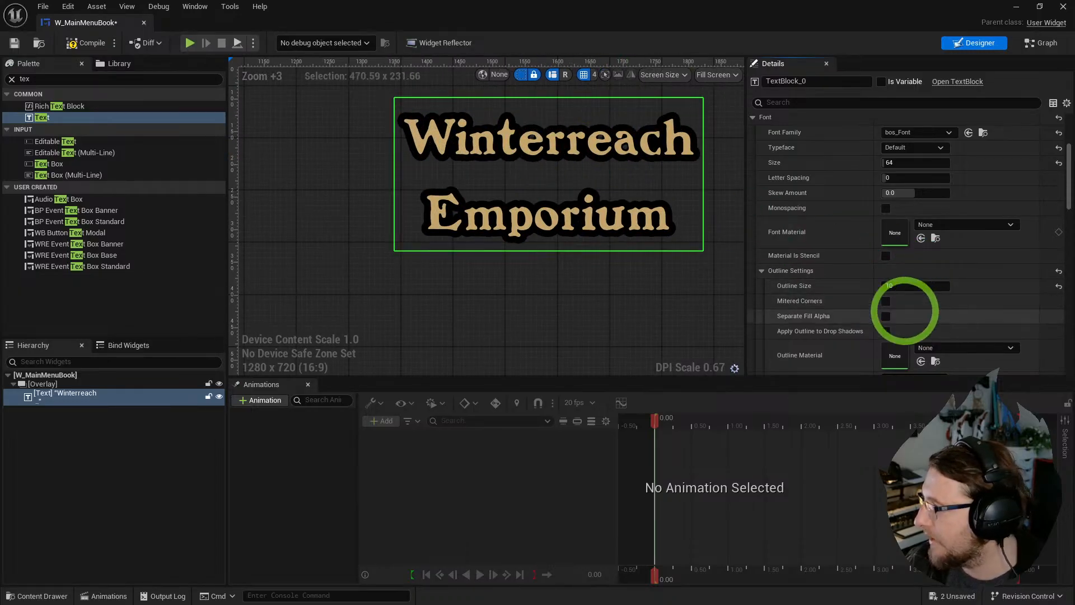
{"action": "scroll", "coordinate": [915, 326], "scroll_direction": "down", "scroll_amount": 2}
{"action": "left_click", "coordinate": [901, 306]}
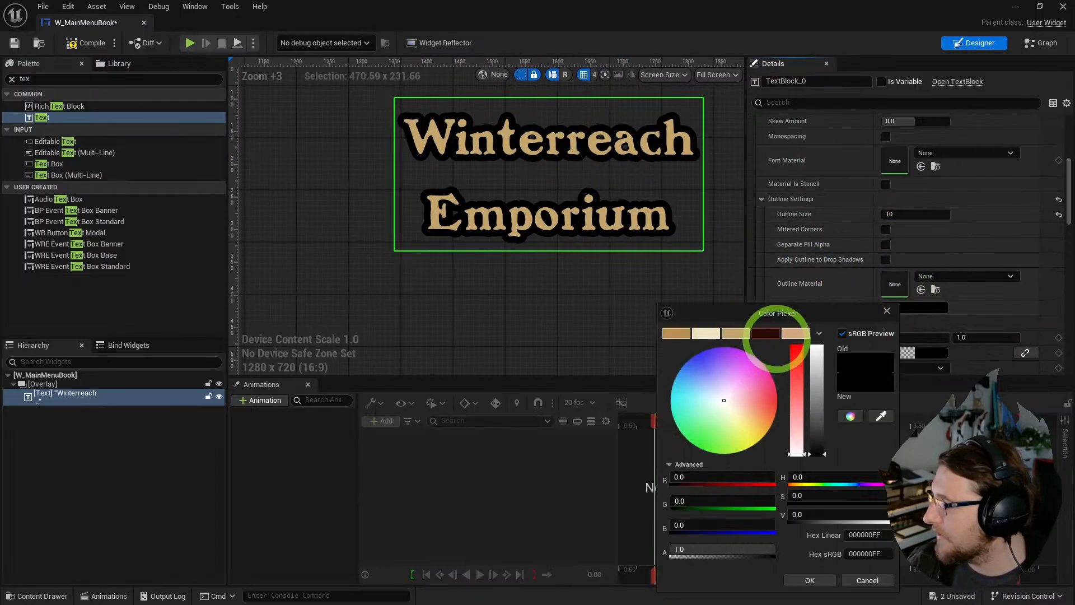
{"action": "left_click", "coordinate": [770, 333]}
{"action": "left_click", "coordinate": [810, 580]}
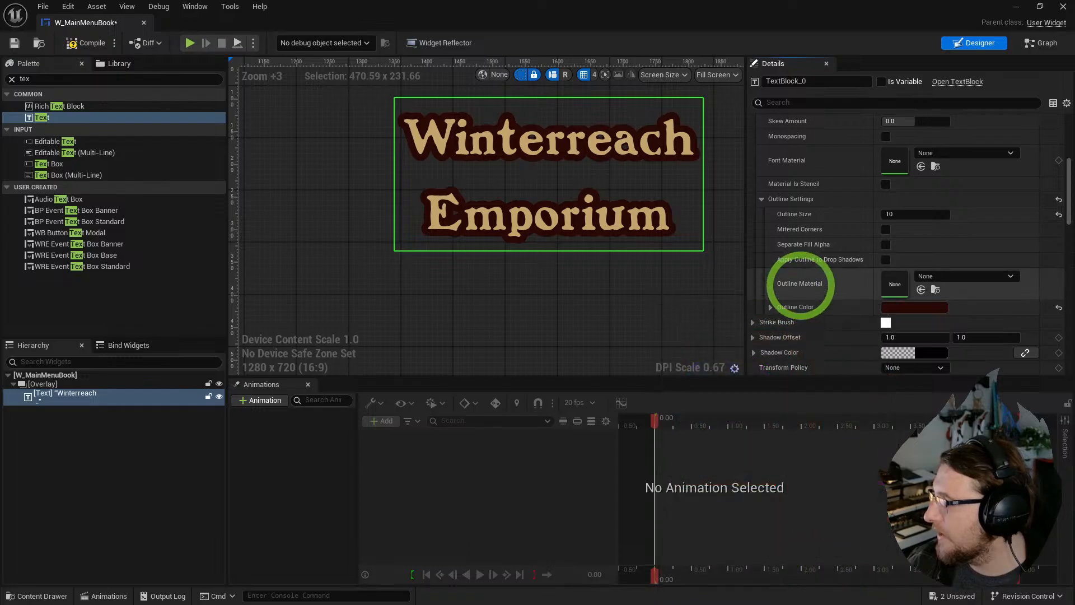
- Set the title text's line height percentage to 0.72 and compile the widget
{"action": "scroll", "coordinate": [808, 276], "scroll_direction": "down", "scroll_amount": 8}
{"action": "left_click_drag", "start_coordinate": [905, 257], "coordinate": [895, 253]}
{"action": "scroll", "coordinate": [446, 192], "scroll_direction": "down", "scroll_amount": 7}
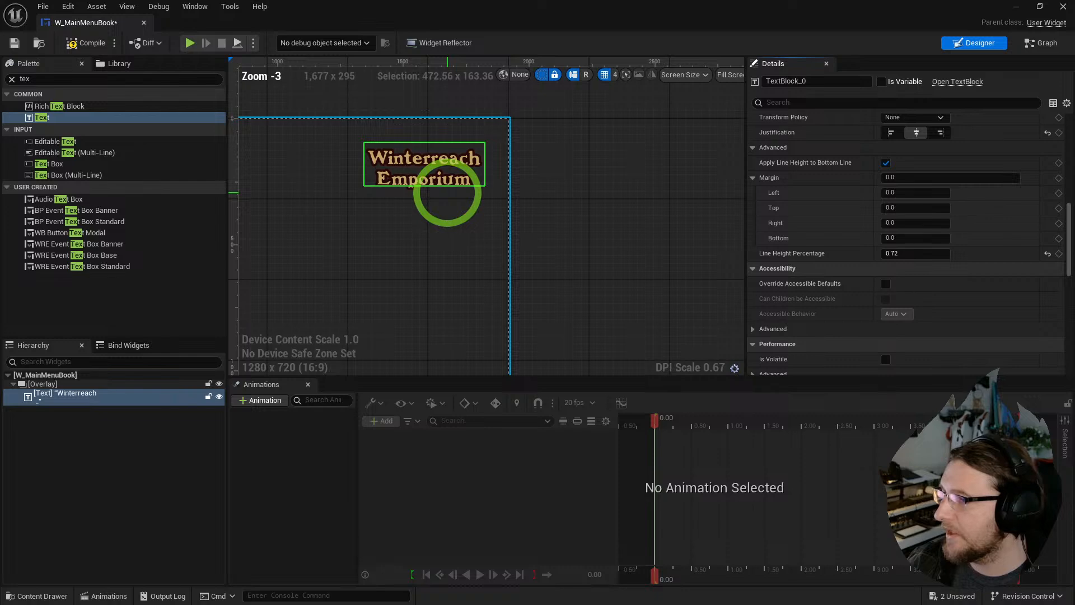
{"action": "left_click", "coordinate": [579, 338]}
{"action": "left_click_drag", "start_coordinate": [0, 84], "coordinate": [0, 109]}
{"action": "scroll", "coordinate": [480, 160], "scroll_direction": "up", "scroll_amount": 5}
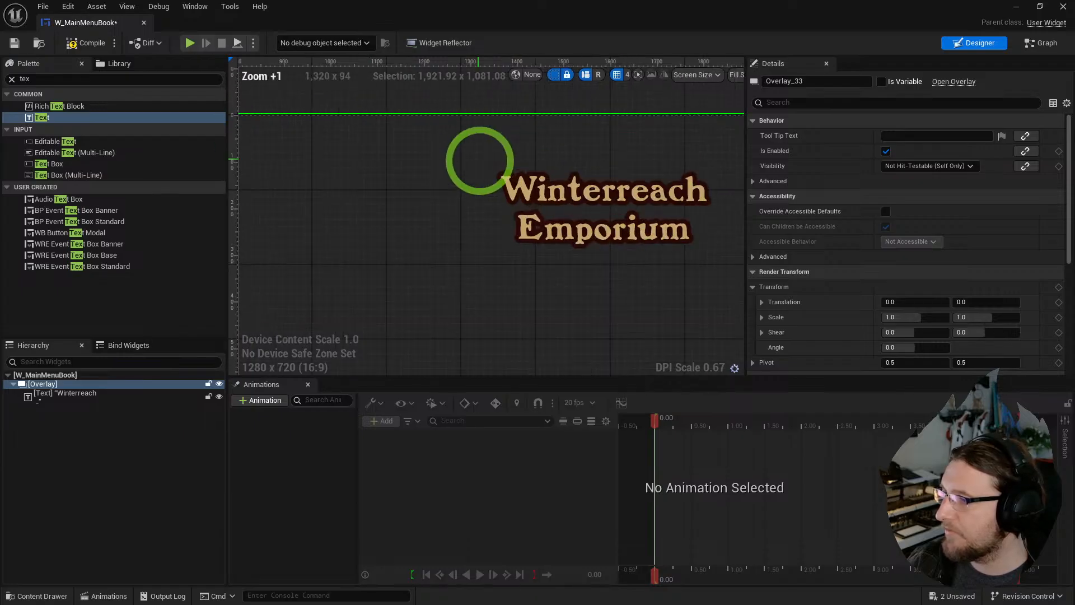
{"action": "scroll", "coordinate": [480, 163], "scroll_direction": "down", "scroll_amount": 6}
{"action": "left_click", "coordinate": [681, 197]}
{"action": "right_click_drag", "start_coordinate": [546, 233], "coordinate": [668, 212]}
{"action": "left_click", "coordinate": [668, 211]}
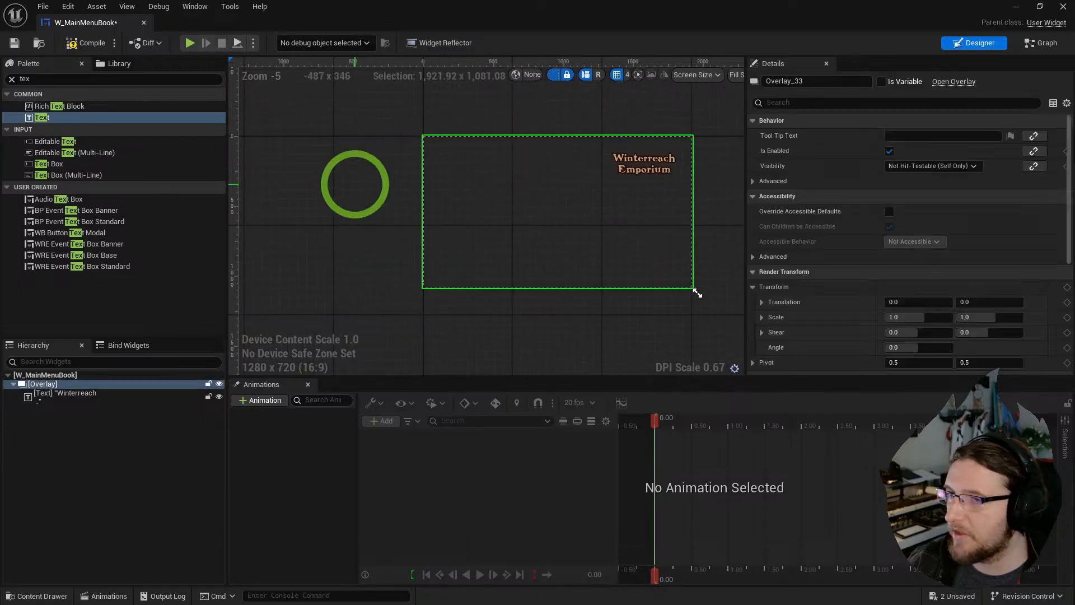
{"action": "left_click", "coordinate": [80, 44]}
- Add the T_MainMenu_Backplate texture from the MainMenu folder to the overlay as an image and make it fill vertically
{"action": "key", "text": "ctrl+space"}
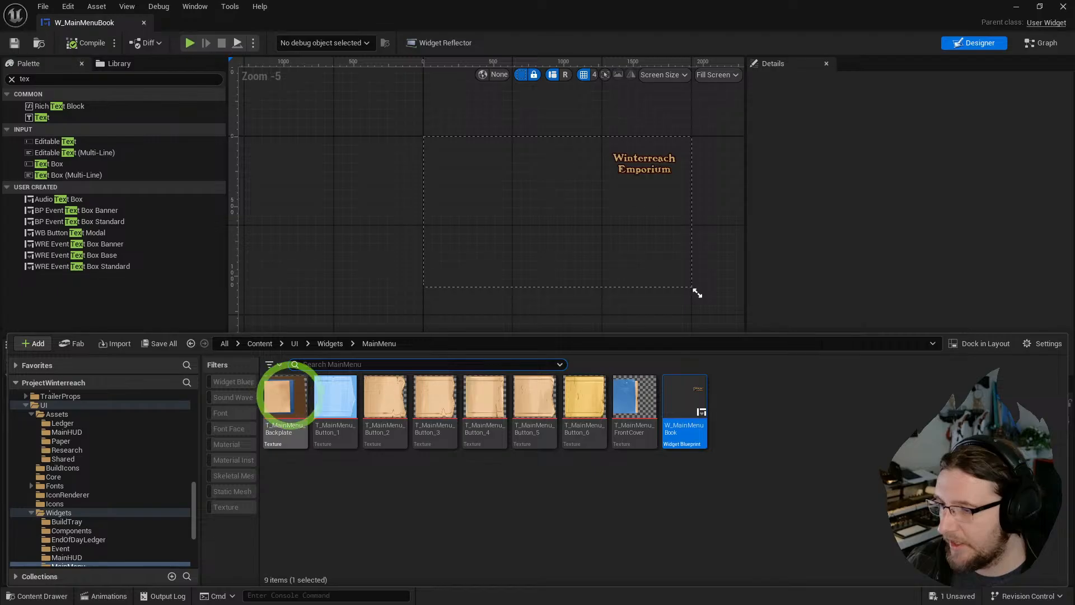
{"action": "left_click", "coordinate": [287, 391]}
{"action": "left_click", "coordinate": [643, 403], "text": "ctrl"}
{"action": "left_click_drag", "start_coordinate": [643, 403], "coordinate": [530, 253]}
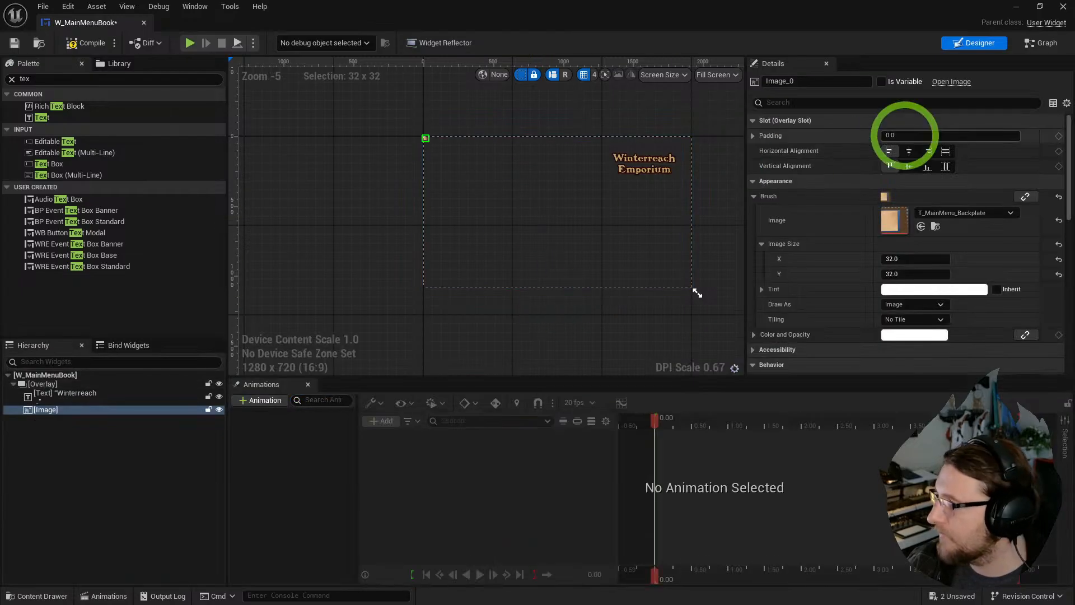
{"action": "left_click", "coordinate": [946, 166]}
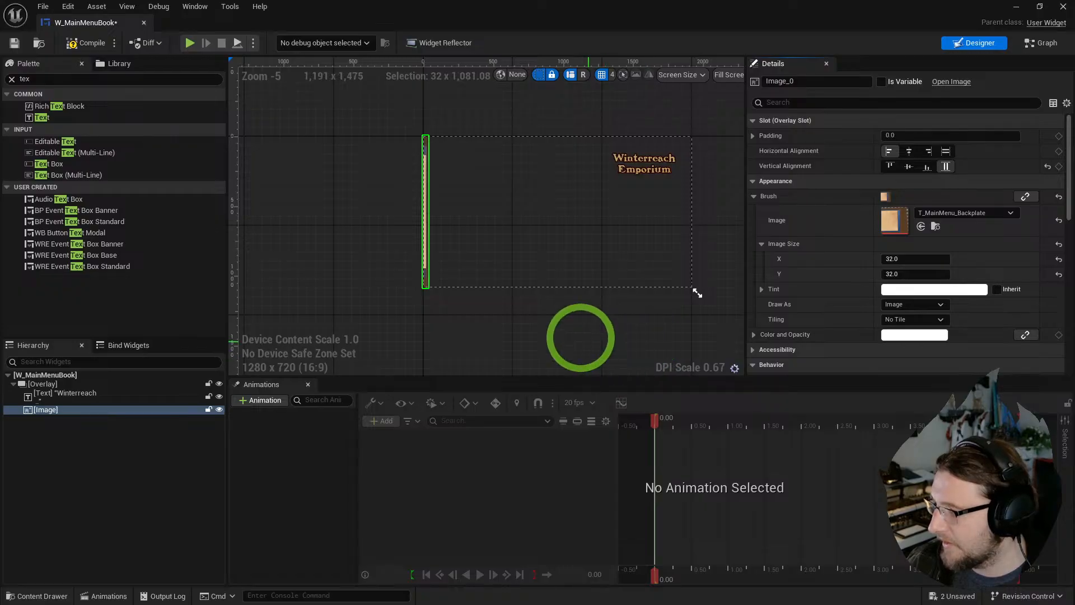
- Set the backplate image's size to 1024 by 2048
{"action": "key", "text": "ctrl+space"}
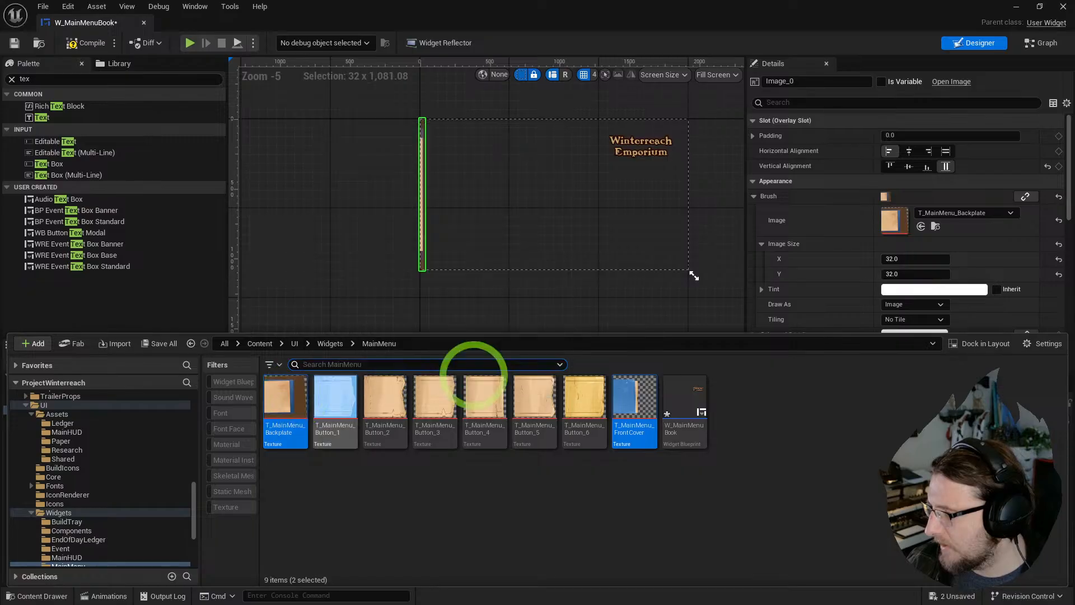
{"action": "left_click", "coordinate": [907, 259]}
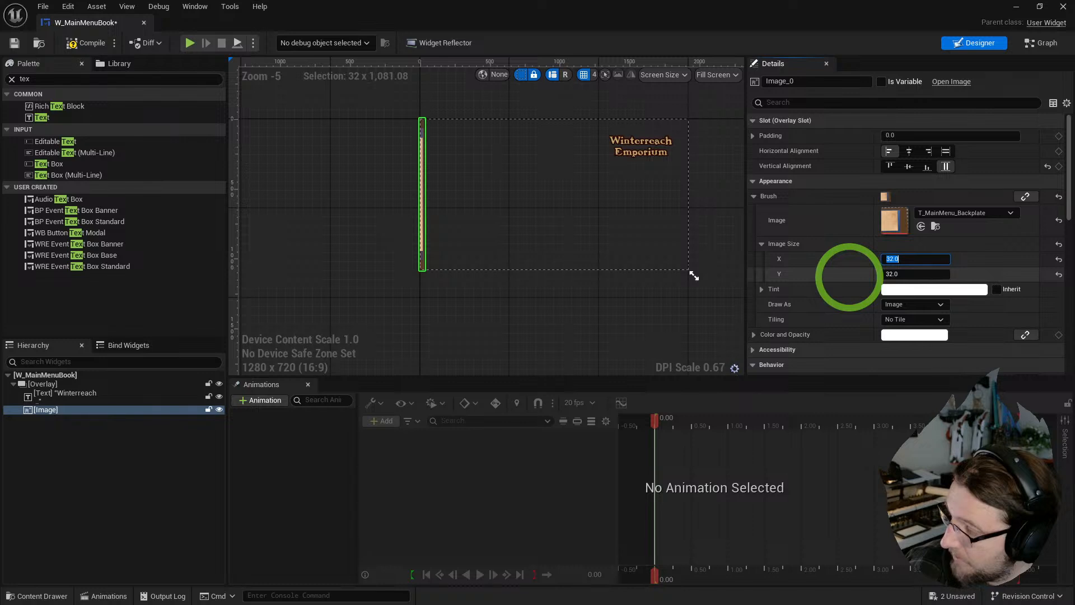
{"action": "key", "text": "Tab"}
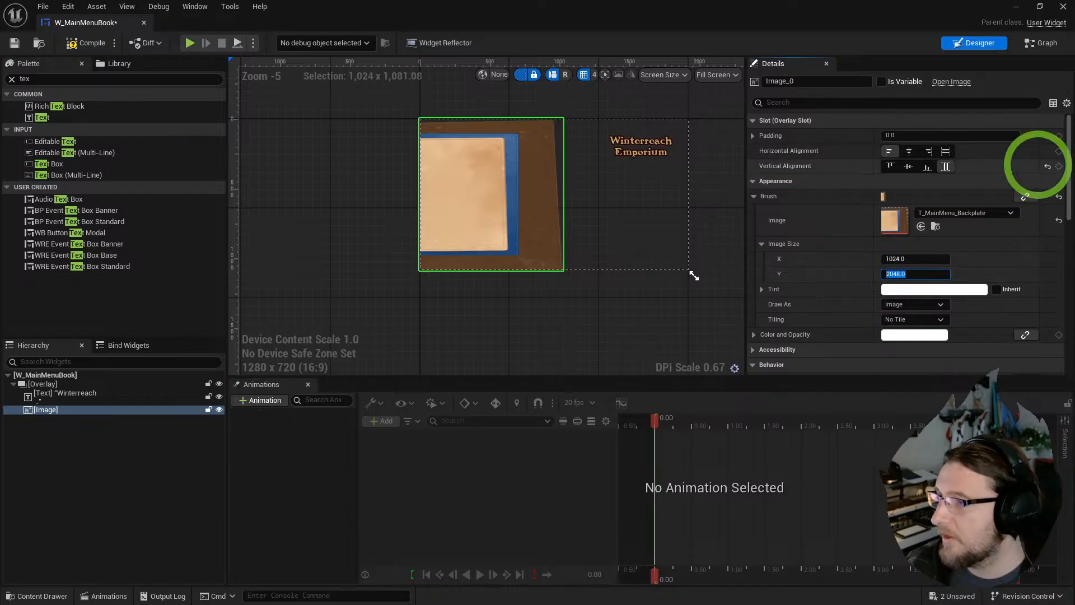
- Wrap the backplate image in a Scale Box and select the Scale Box
{"action": "left_click", "coordinate": [50, 415]}
{"action": "left_click", "coordinate": [50, 411]}
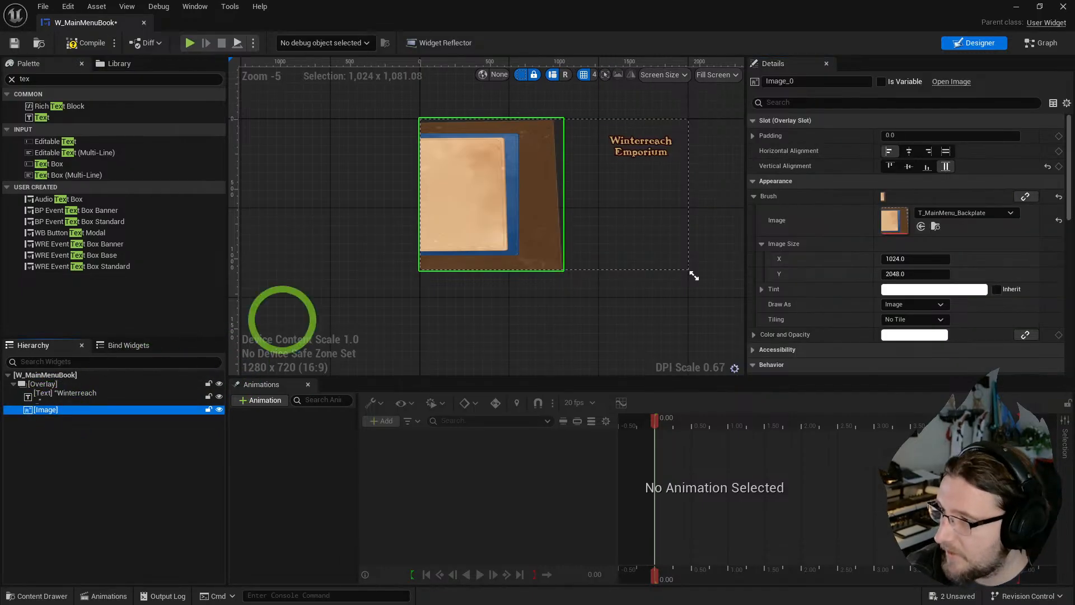
{"action": "scroll", "coordinate": [509, 149], "scroll_direction": "up", "scroll_amount": 3}
{"action": "scroll", "coordinate": [509, 150], "scroll_direction": "down", "scroll_amount": 2}
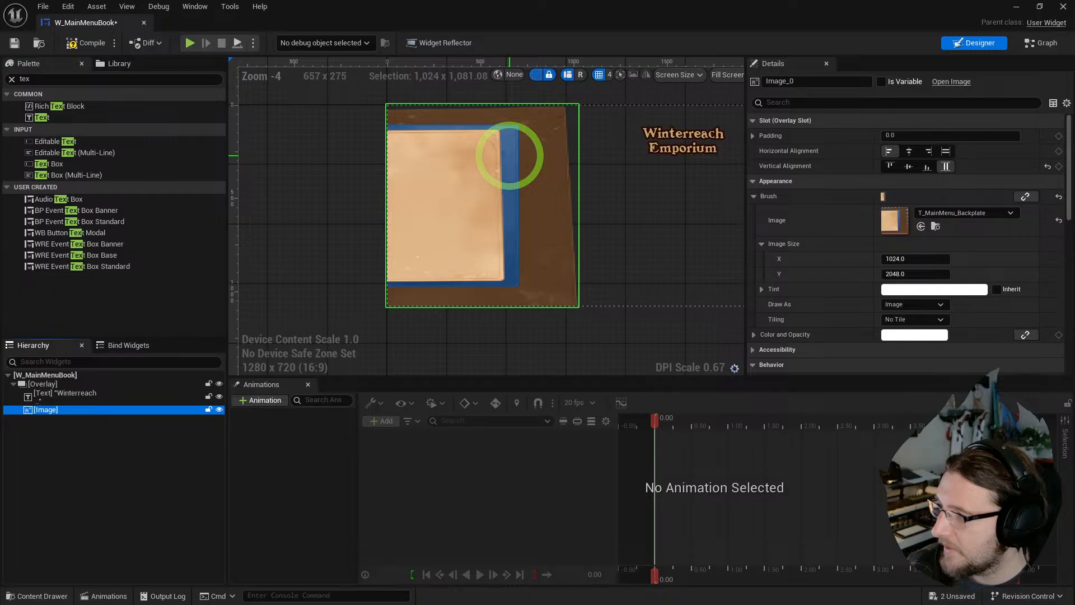
{"action": "right_click", "coordinate": [48, 412]}
{"action": "mouse_move", "coordinate": [89, 533]}
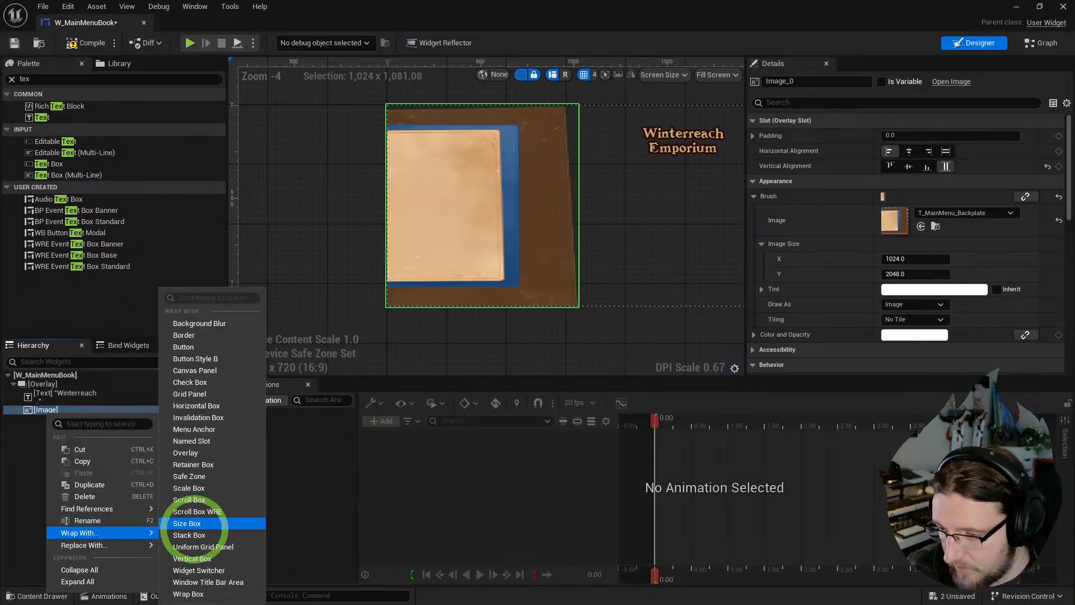
{"action": "left_click", "coordinate": [188, 487]}
{"action": "left_click", "coordinate": [46, 409]}
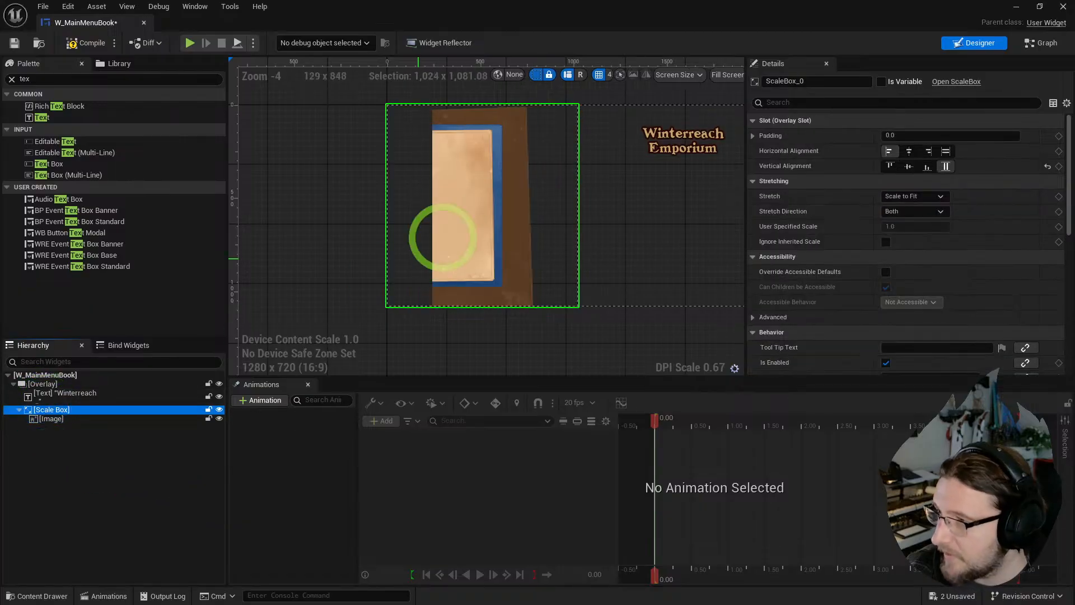
- Align the backplate image to the left inside its Scale Box and set the box's stretch to Scale to Fit Y
{"action": "left_click", "coordinate": [51, 418]}
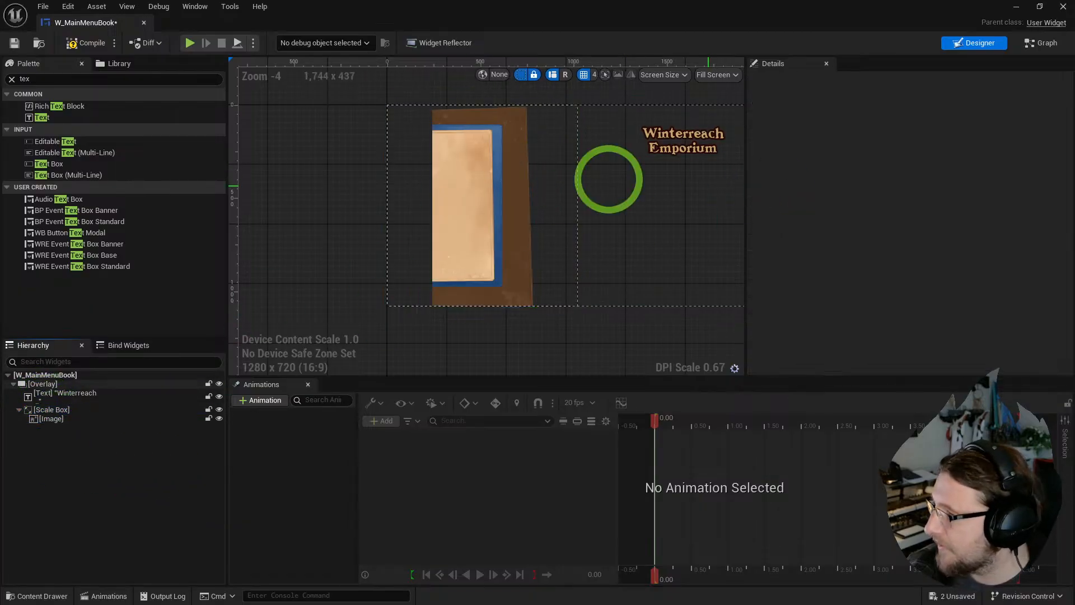
{"action": "left_click", "coordinate": [888, 136]}
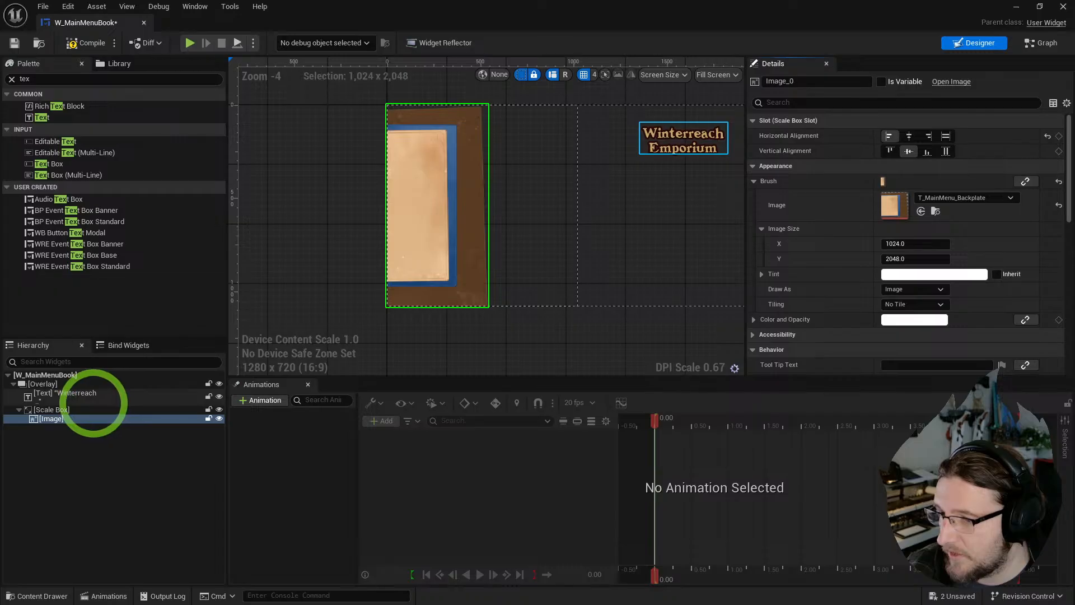
{"action": "left_click", "coordinate": [81, 409]}
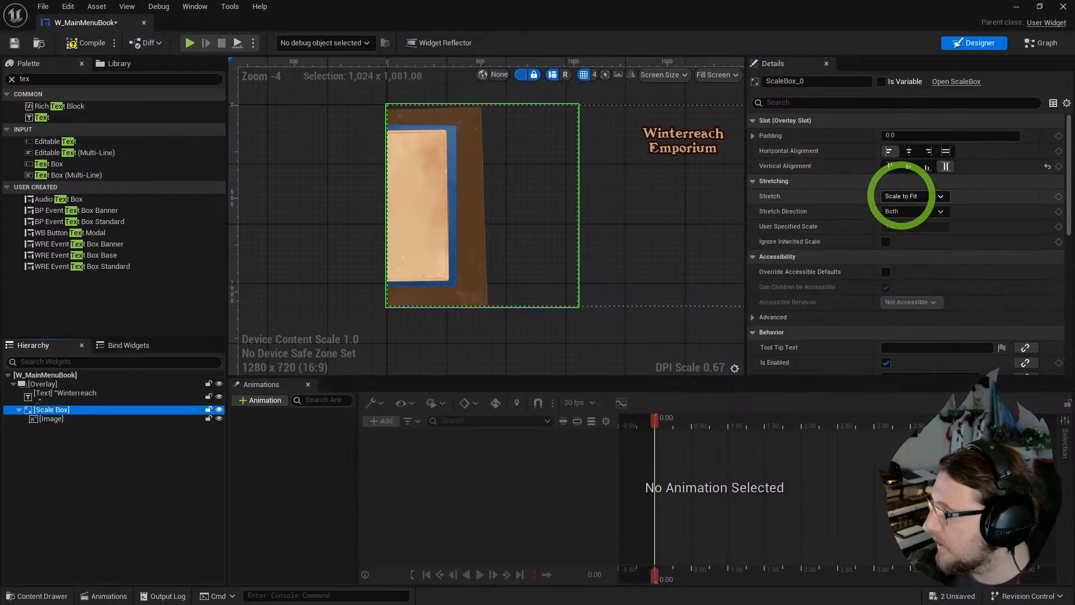
{"action": "left_click", "coordinate": [921, 196]}
{"action": "left_click", "coordinate": [903, 250]}
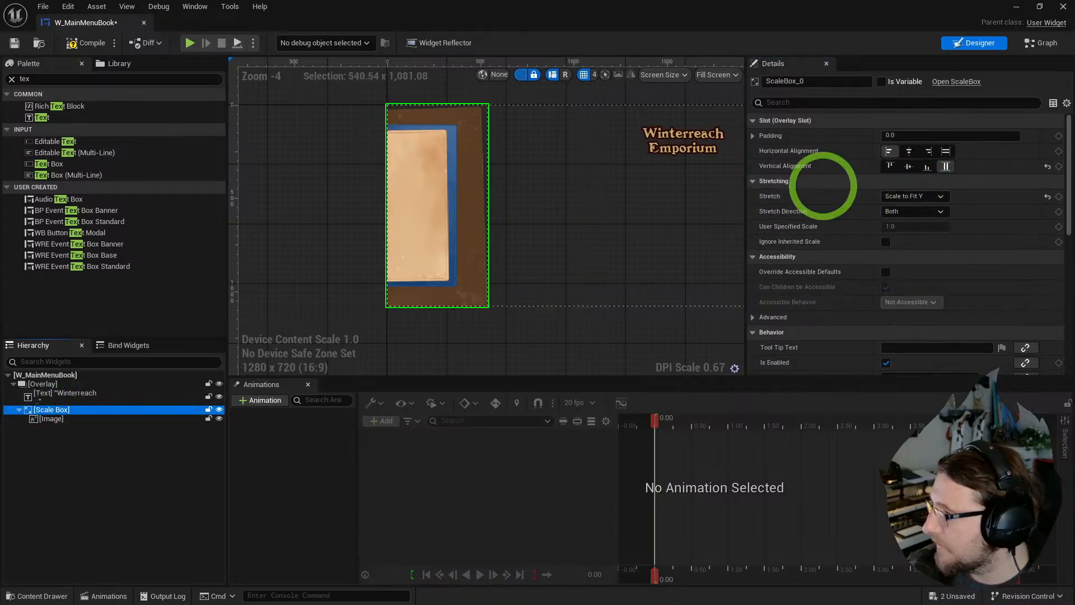
{"action": "left_click", "coordinate": [351, 196]}
{"action": "scroll", "coordinate": [370, 168], "scroll_direction": "up", "scroll_amount": 2}
{"action": "scroll", "coordinate": [369, 169], "scroll_direction": "down", "scroll_amount": 1}
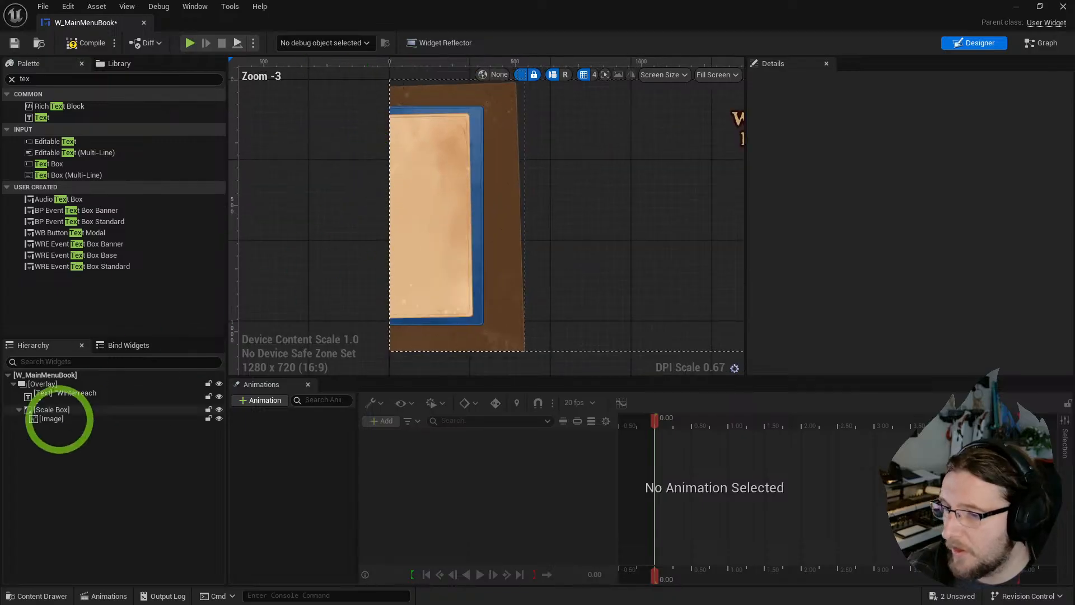
- Duplicate the backplate's Scale Box and assign the T_MainMenu_FrontCover texture to the image inside the copy
{"action": "left_click", "coordinate": [44, 411]}
{"action": "key", "text": "ctrl+d"}
{"action": "left_click", "coordinate": [60, 437]}
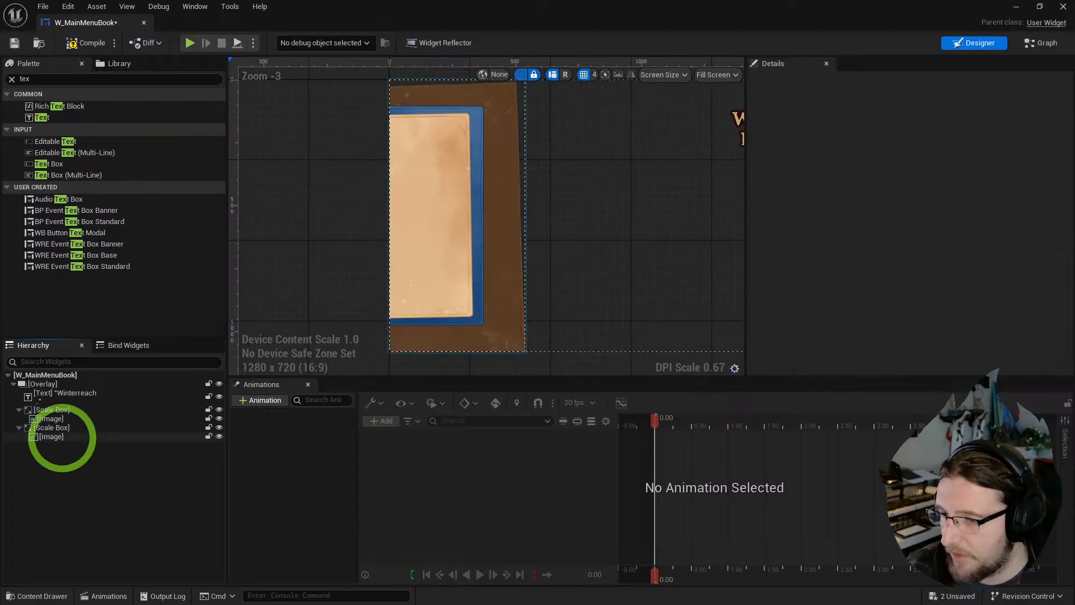
{"action": "key", "text": "ctrl+space"}
{"action": "left_click", "coordinate": [634, 401]}
{"action": "right_click_drag", "start_coordinate": [542, 301], "coordinate": [535, 283]}
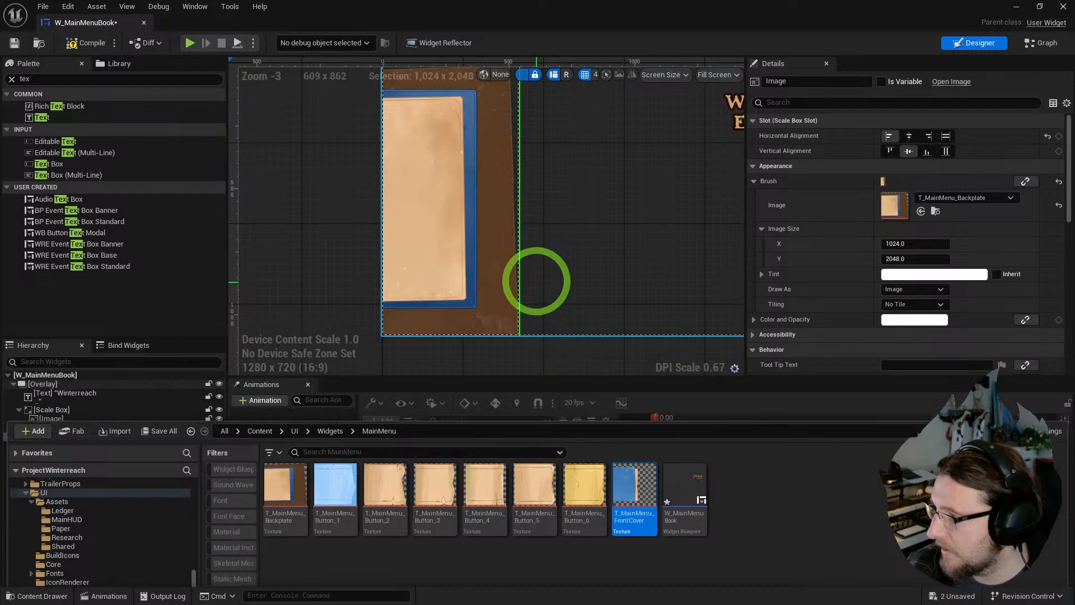
{"action": "left_click", "coordinate": [920, 211]}
- Check the front cover's placement over the backplate and save the widget
{"action": "mouse_move", "coordinate": [346, 170]}
{"action": "right_mouse_down"}
{"action": "mouse_move", "coordinate": [360, 204]}
{"action": "mouse_move", "coordinate": [343, 230]}
{"action": "mouse_move", "coordinate": [324, 223]}
{"action": "right_mouse_up"}
{"action": "left_click", "coordinate": [347, 208]}
{"action": "scroll", "coordinate": [472, 256], "scroll_direction": "down", "scroll_amount": 3}
{"action": "right_click_drag", "start_coordinate": [615, 301], "coordinate": [552, 275]}
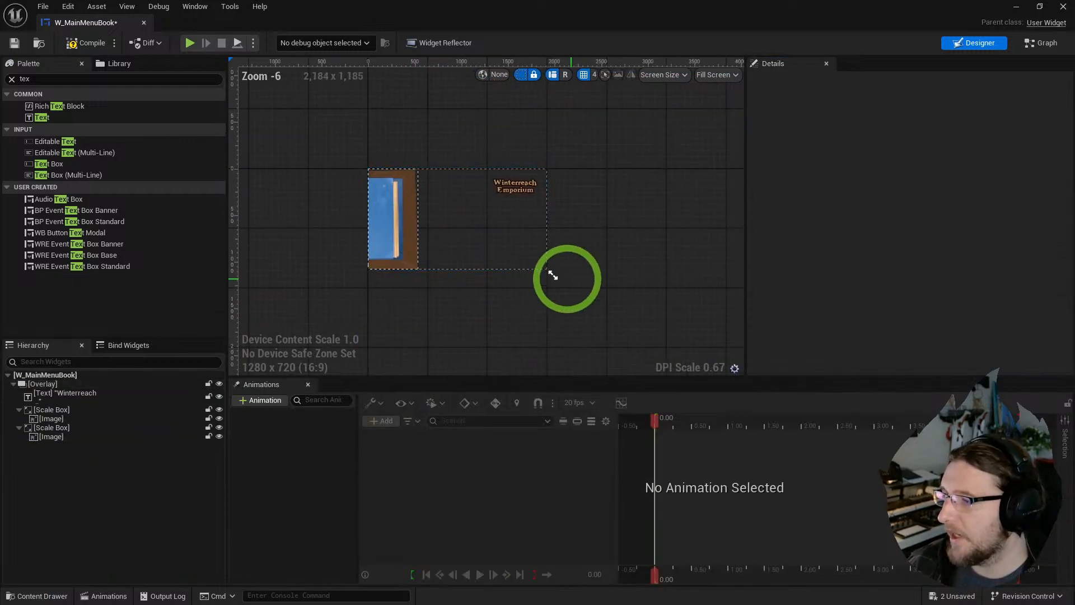
{"action": "mouse_move", "coordinate": [552, 274]}
{"action": "left_mouse_down"}
{"action": "mouse_move", "coordinate": [514, 219]}
{"action": "mouse_move", "coordinate": [438, 261]}
{"action": "mouse_move", "coordinate": [565, 259]}
{"action": "mouse_move", "coordinate": [539, 178]}
{"action": "mouse_move", "coordinate": [552, 271]}
{"action": "left_mouse_up"}
{"action": "scroll", "coordinate": [378, 203], "scroll_direction": "up", "scroll_amount": 4}
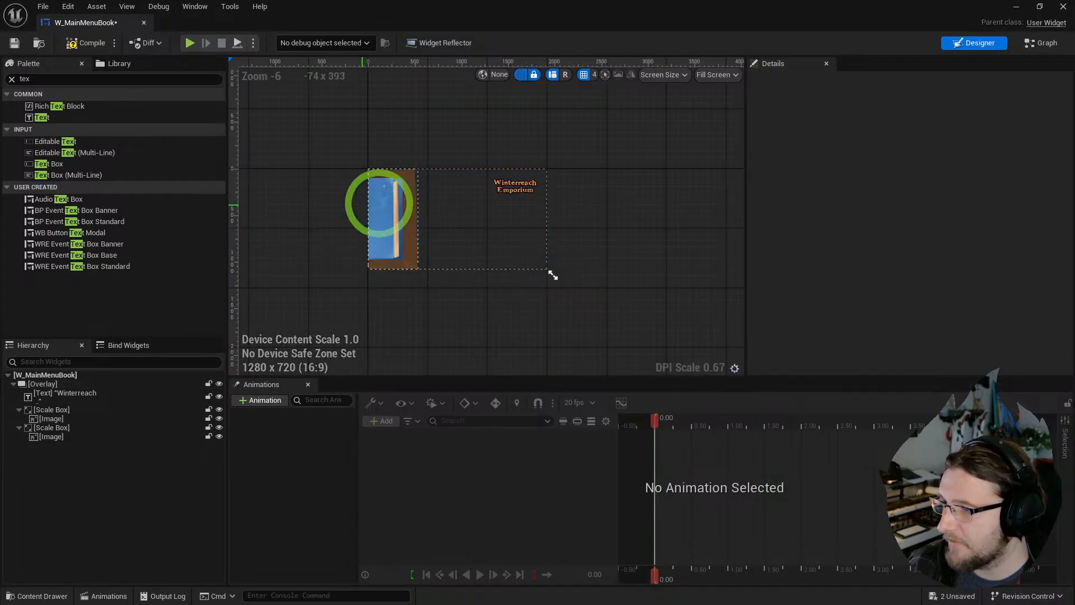
{"action": "left_click", "coordinate": [14, 42]}
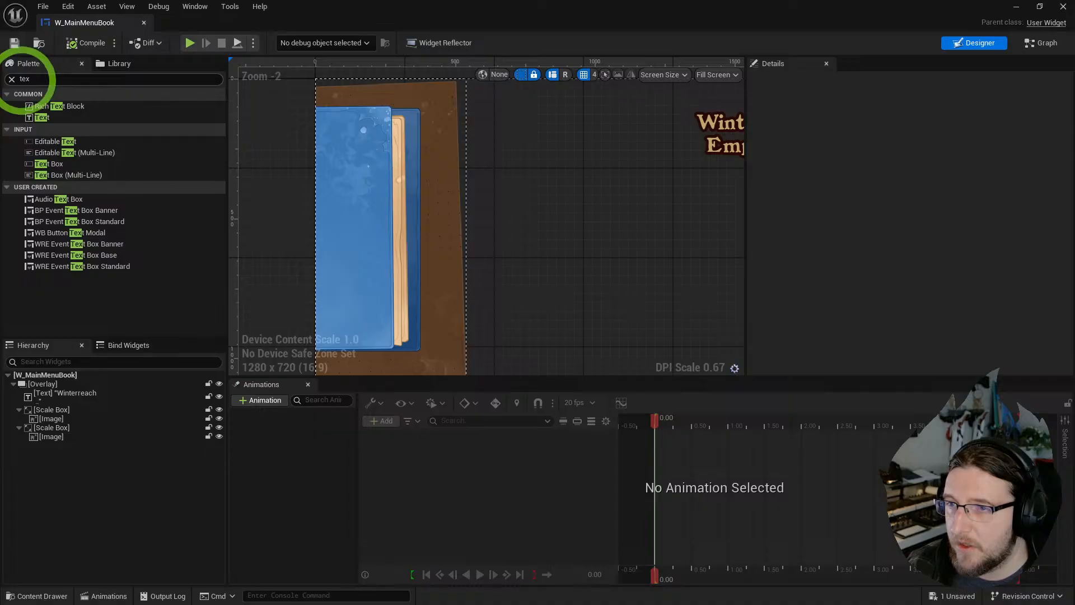
- Add a Vertical Box to the overlay between the two Scale Boxes
{"action": "left_click", "coordinate": [11, 80]}
{"action": "right_click_drag", "start_coordinate": [426, 229], "coordinate": [448, 206]}
{"action": "scroll", "coordinate": [340, 202], "scroll_direction": "down", "scroll_amount": 1}
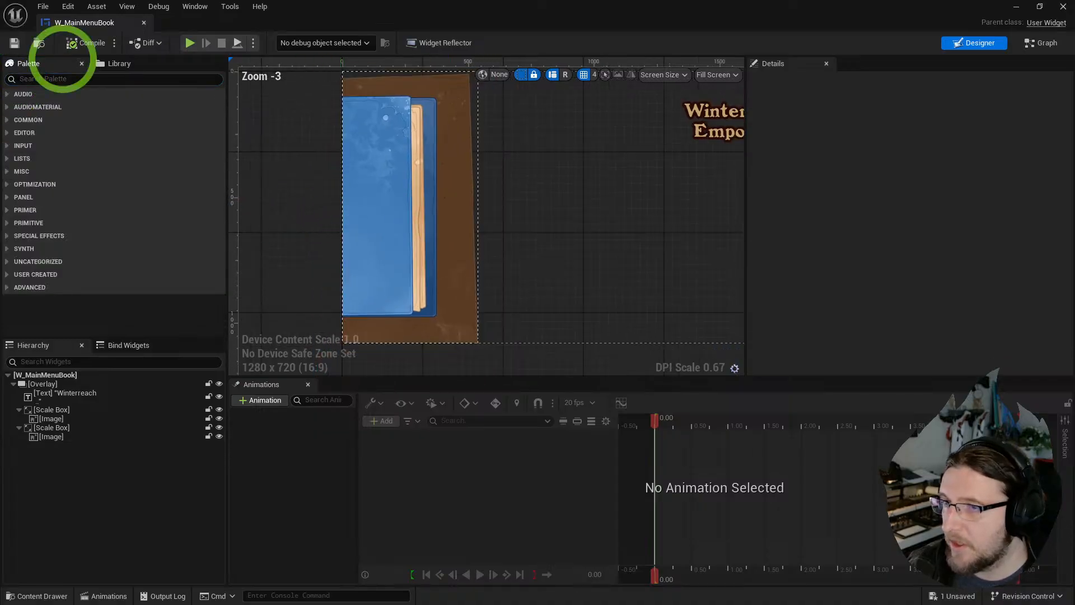
{"action": "left_click", "coordinate": [69, 76]}
{"action": "type", "text": "cvertic"}
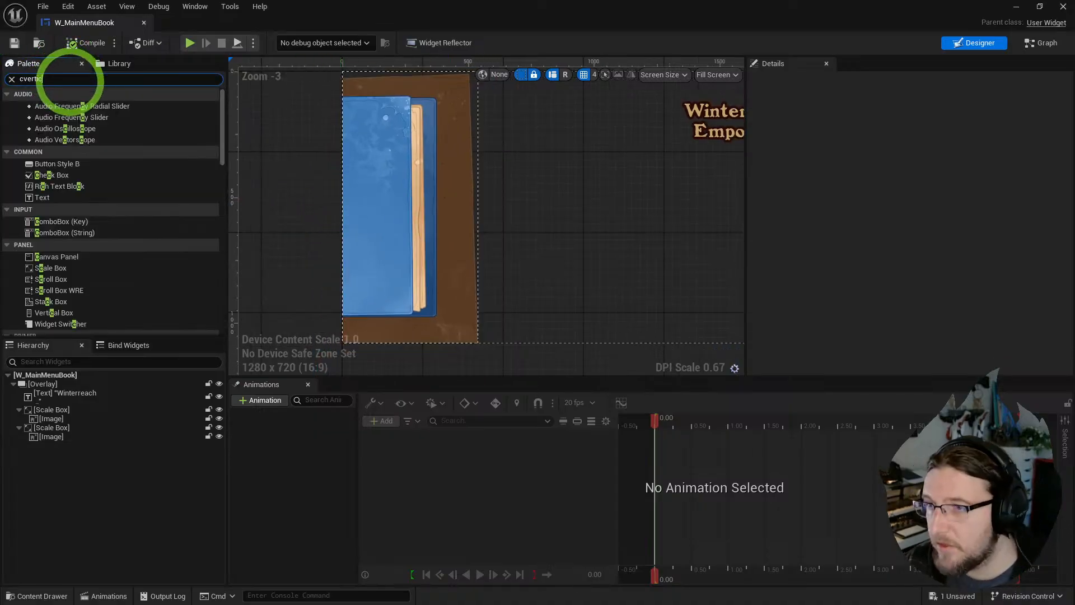
{"action": "type", "text": "al"}
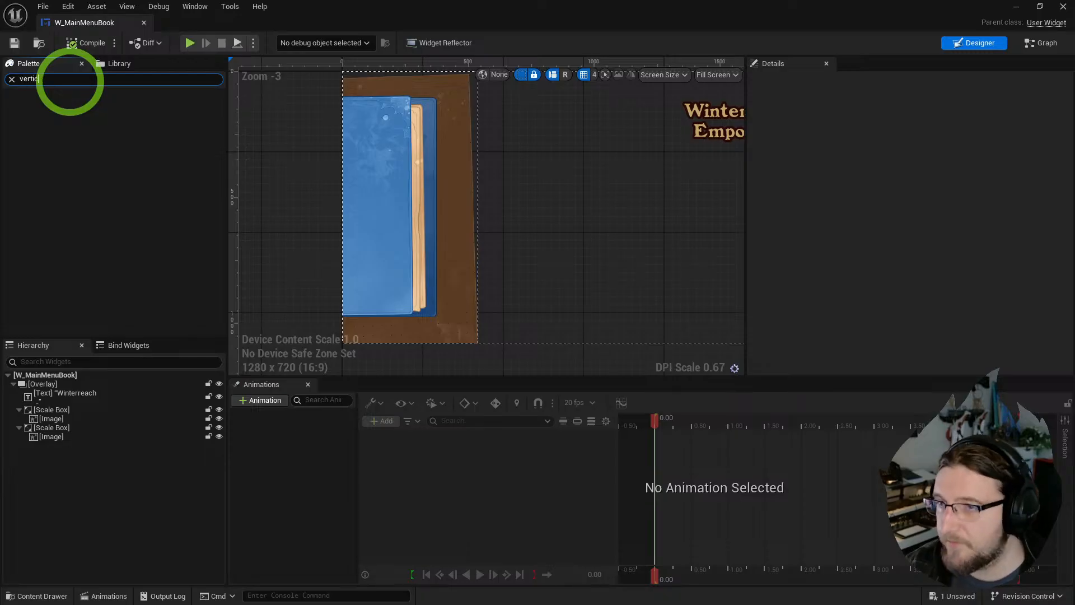
{"action": "left_click_drag", "start_coordinate": [70, 106], "coordinate": [52, 428]}
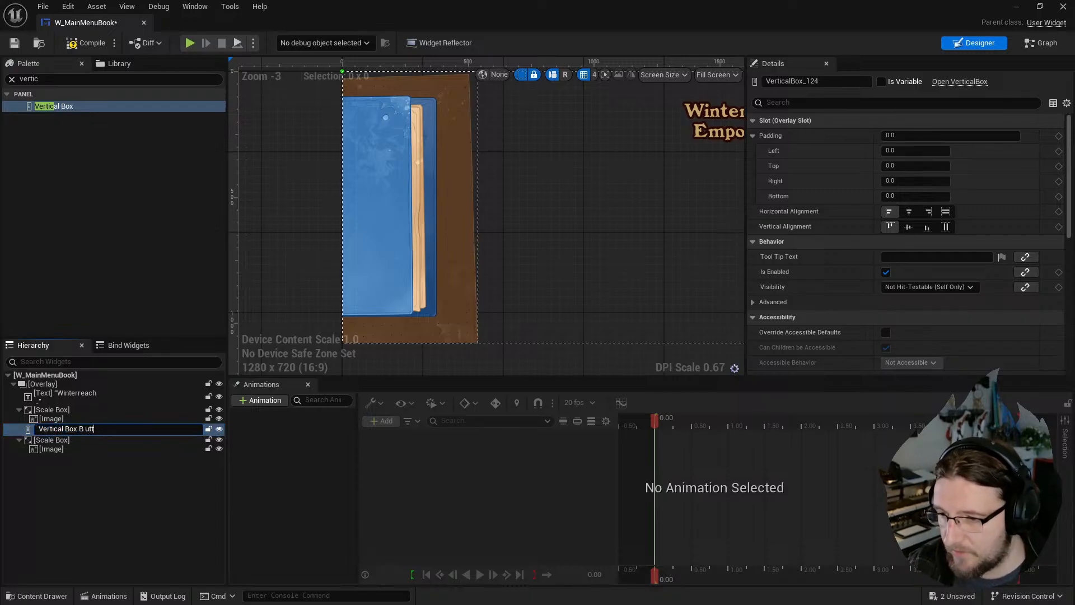
- Name the new box Vertical Box Buttons, centre it vertically with a left padding of 300, and compile
{"action": "type", "text": "Vertical Box Buttons"}
{"action": "key", "text": "Return"}
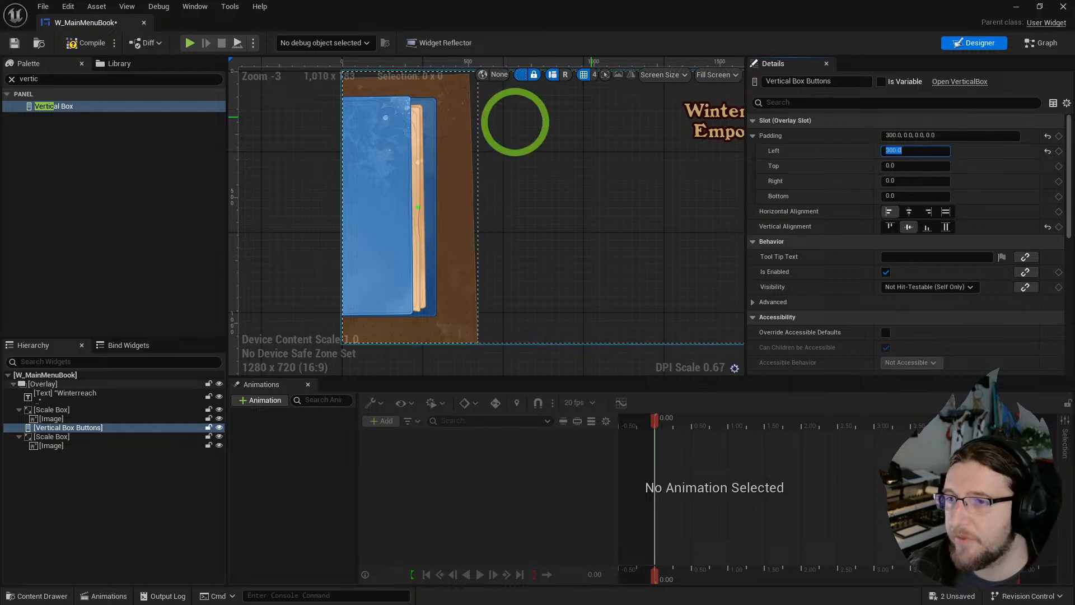
{"action": "left_click", "coordinate": [11, 79]}
{"action": "left_click", "coordinate": [84, 43]}
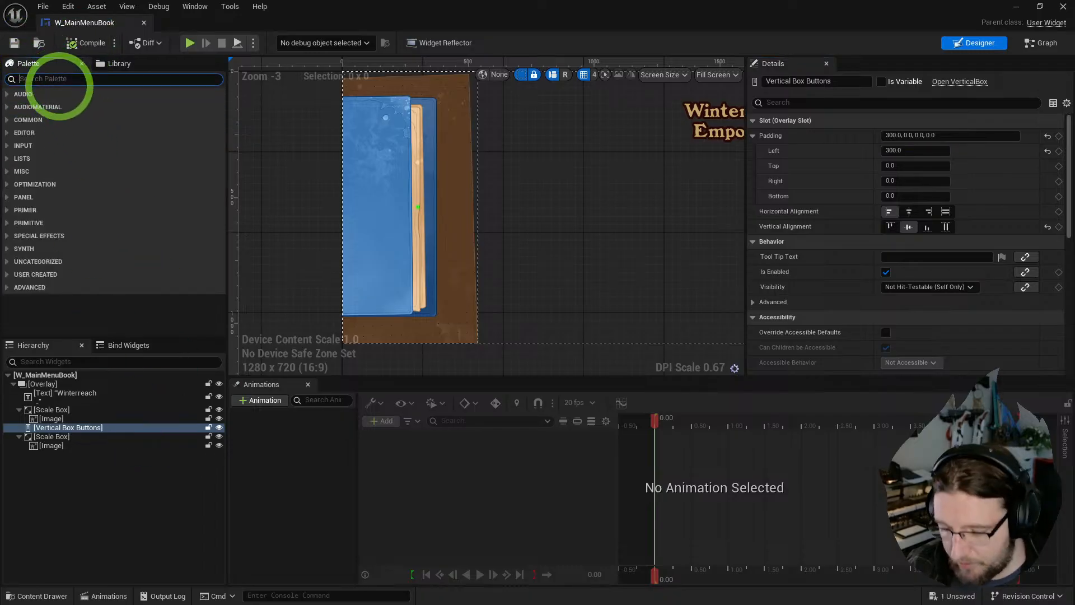
- Add a W Button Generic widget inside Vertical Box Buttons and select it
{"action": "left_click", "coordinate": [59, 83]}
{"action": "type", "text": "gene"}
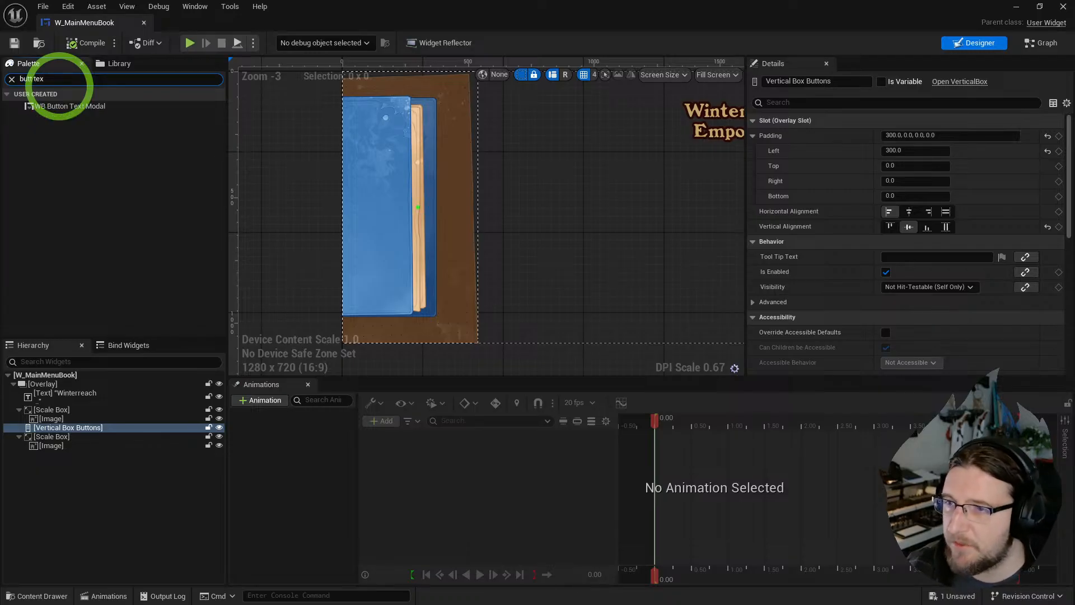
{"action": "left_click", "coordinate": [88, 106]}
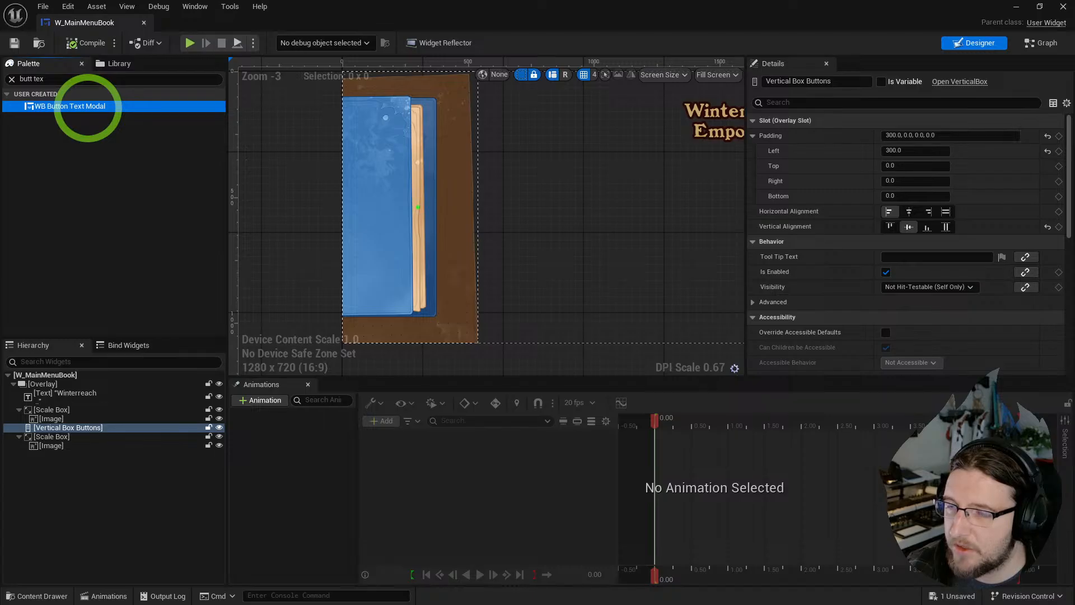
{"action": "left_click", "coordinate": [34, 79]}
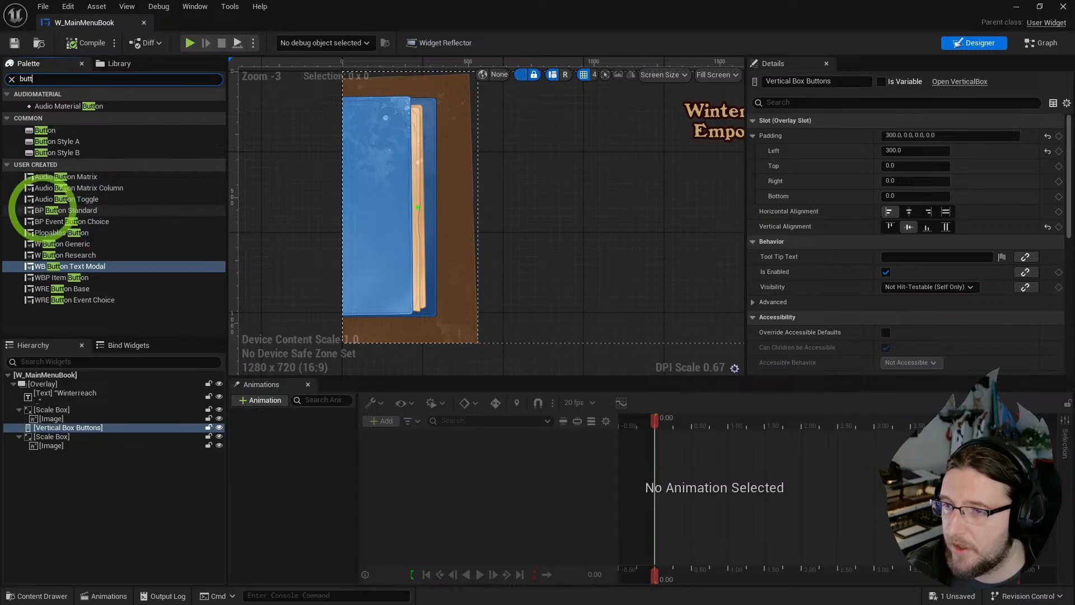
{"action": "left_click_drag", "start_coordinate": [66, 244], "coordinate": [63, 428]}
{"action": "left_click", "coordinate": [68, 437]}
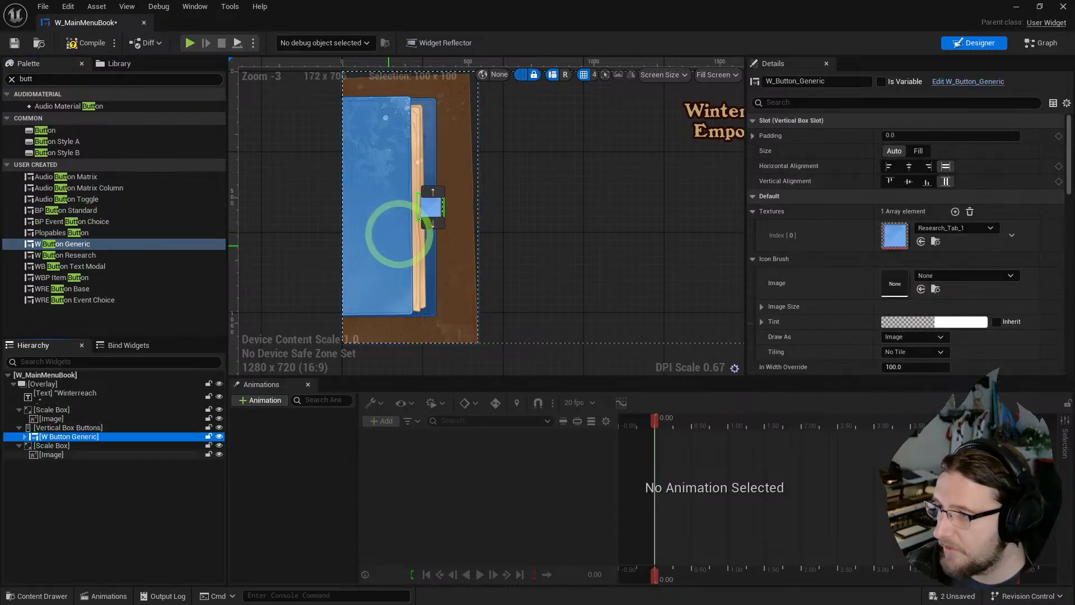
- Assign T_MainMenu_Button_1 as the generic button's first texture and compile the widget
{"action": "scroll", "coordinate": [415, 176], "scroll_direction": "up", "scroll_amount": 3}
{"action": "key", "text": "ctrl+space"}
{"action": "left_click", "coordinate": [336, 396]}
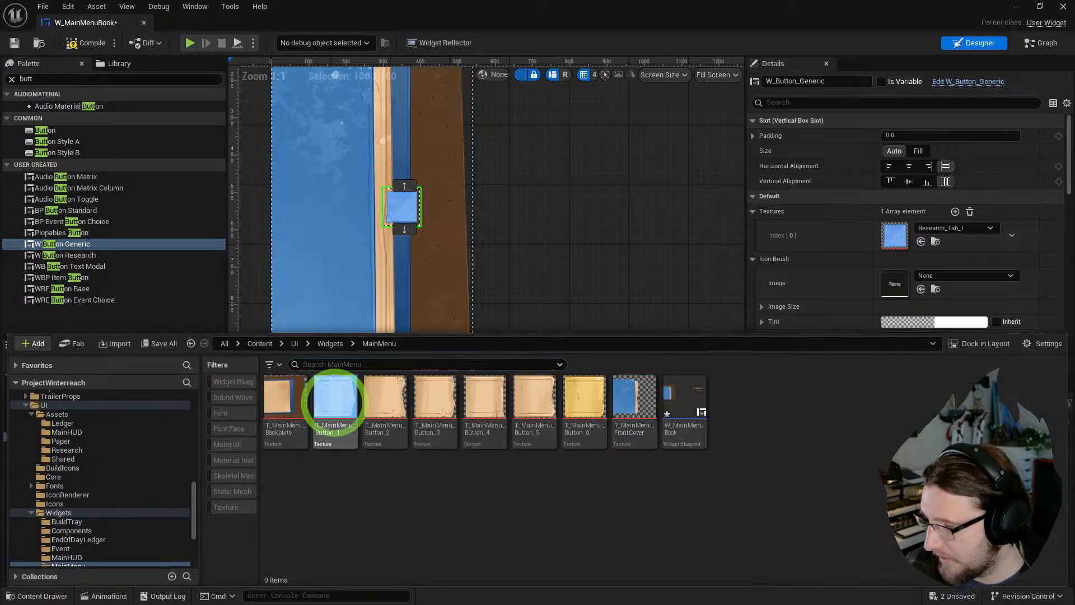
{"action": "left_click", "coordinate": [921, 242]}
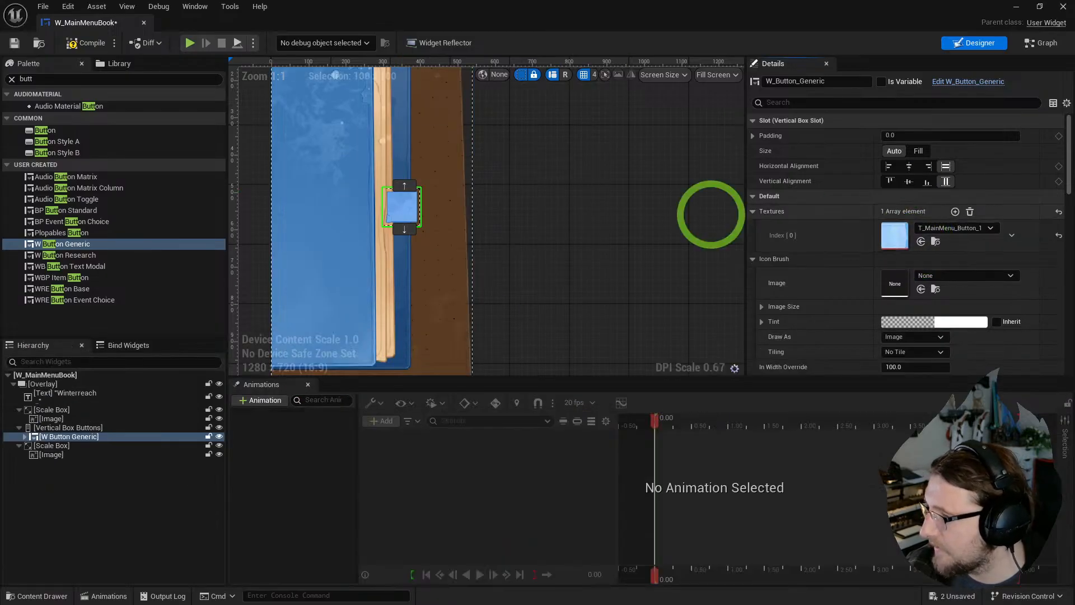
{"action": "left_click", "coordinate": [84, 44]}
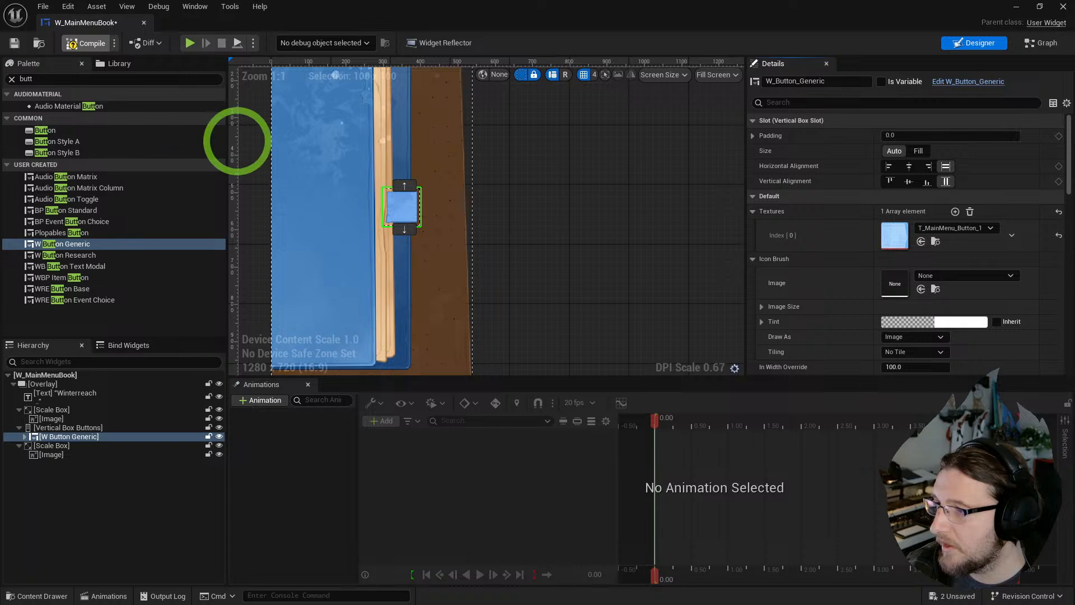
- Open the T_MainMenu_Button_1 texture and set its Texture Group to UI
{"action": "scroll", "coordinate": [350, 161], "scroll_direction": "up", "scroll_amount": 3}
{"action": "scroll", "coordinate": [924, 289], "scroll_direction": "down", "scroll_amount": 5}
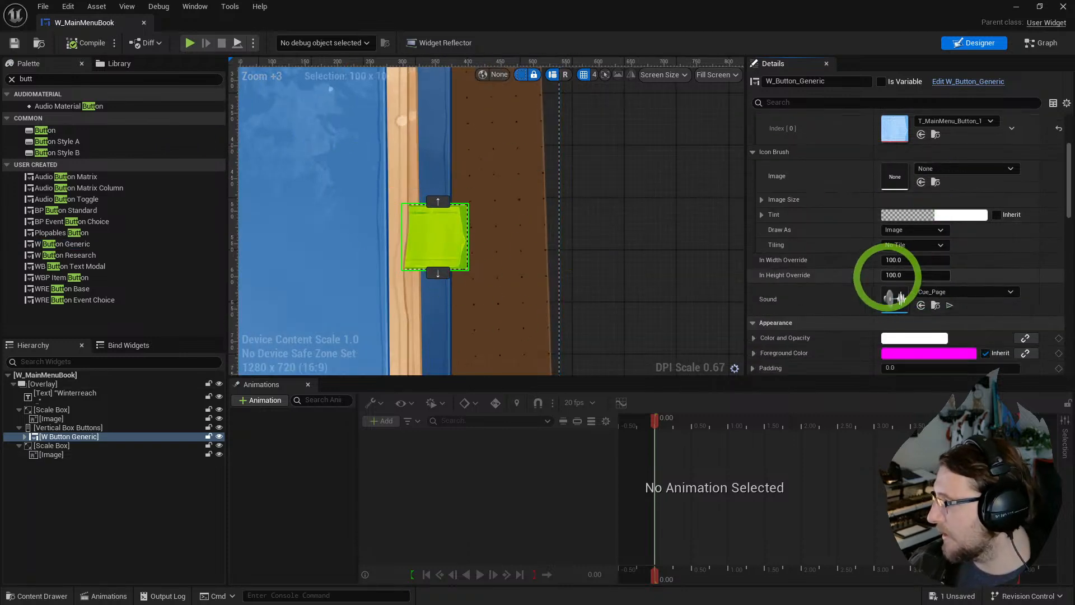
{"action": "scroll", "coordinate": [816, 248], "scroll_direction": "up", "scroll_amount": 2}
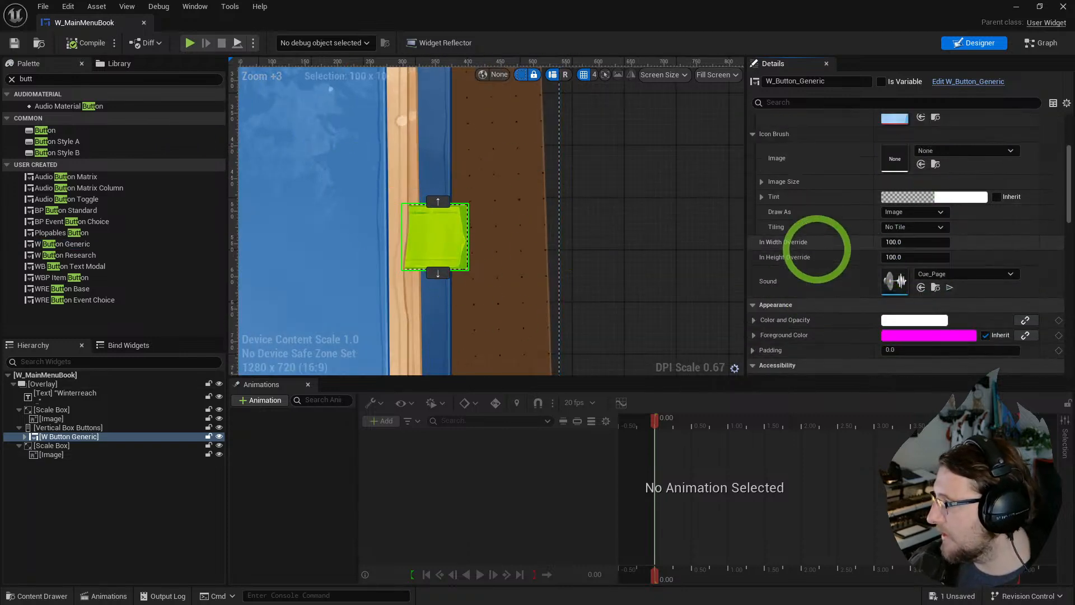
{"action": "right_click_drag", "start_coordinate": [350, 315], "coordinate": [335, 308]}
{"action": "key", "text": "ctrl+space"}
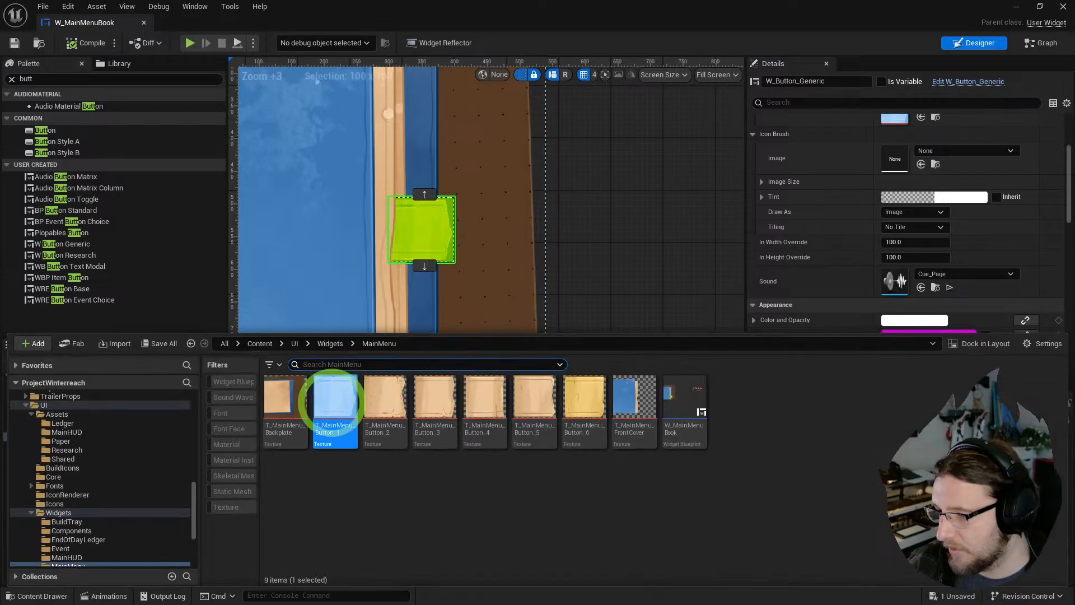
{"action": "double_click", "coordinate": [335, 399]}
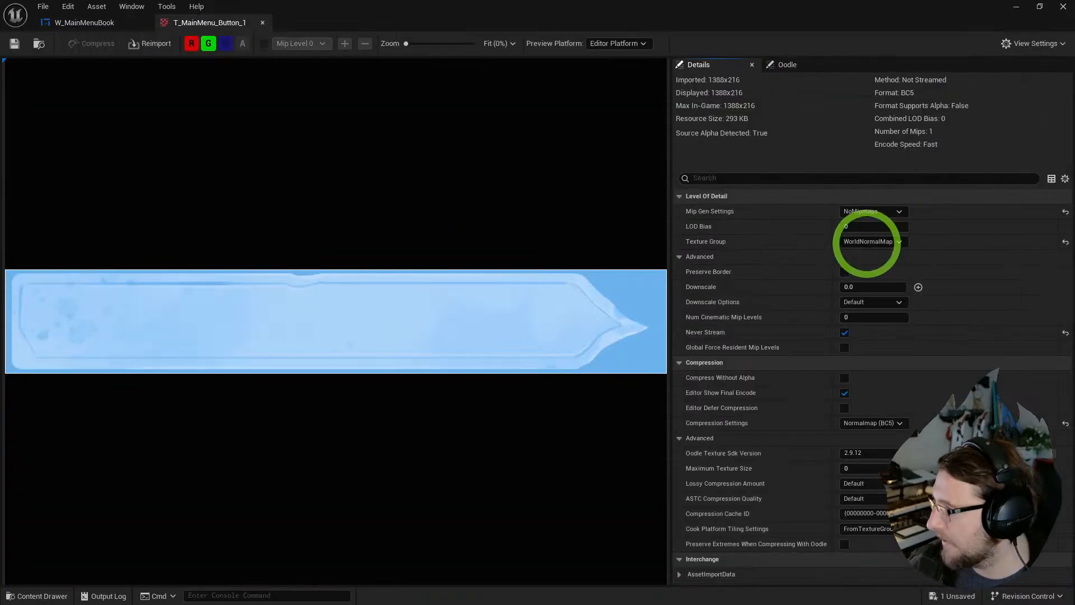
{"action": "left_click", "coordinate": [867, 241]}
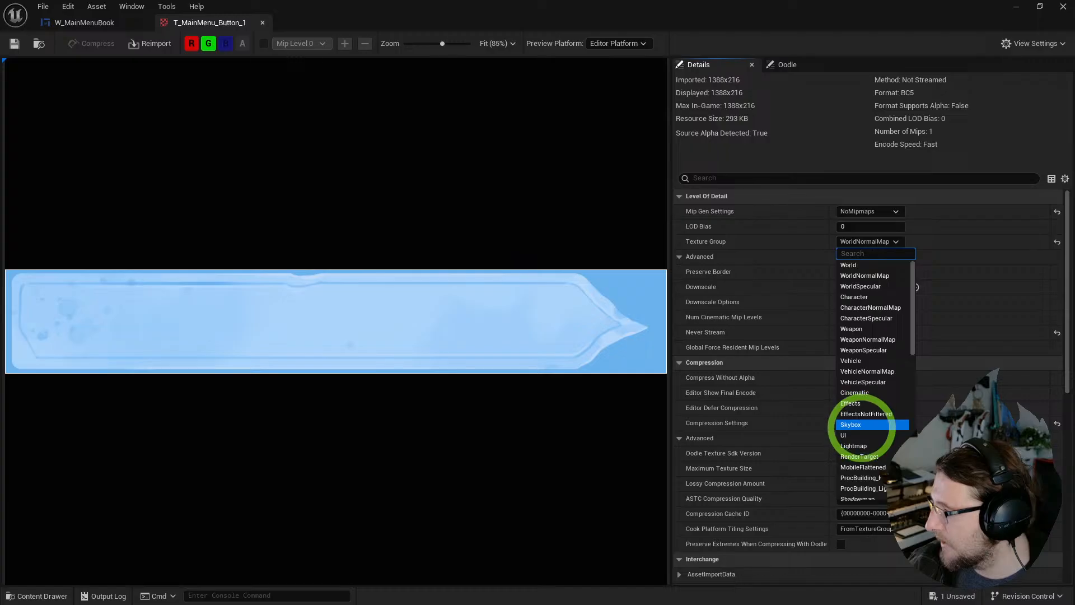
{"action": "left_click", "coordinate": [854, 435]}
- Set the texture's compression to UserInterface2D (RGBA8) with sRGB enabled, save it and return to W_MainMenuBook
{"action": "scroll", "coordinate": [790, 360], "scroll_direction": "down", "scroll_amount": 5}
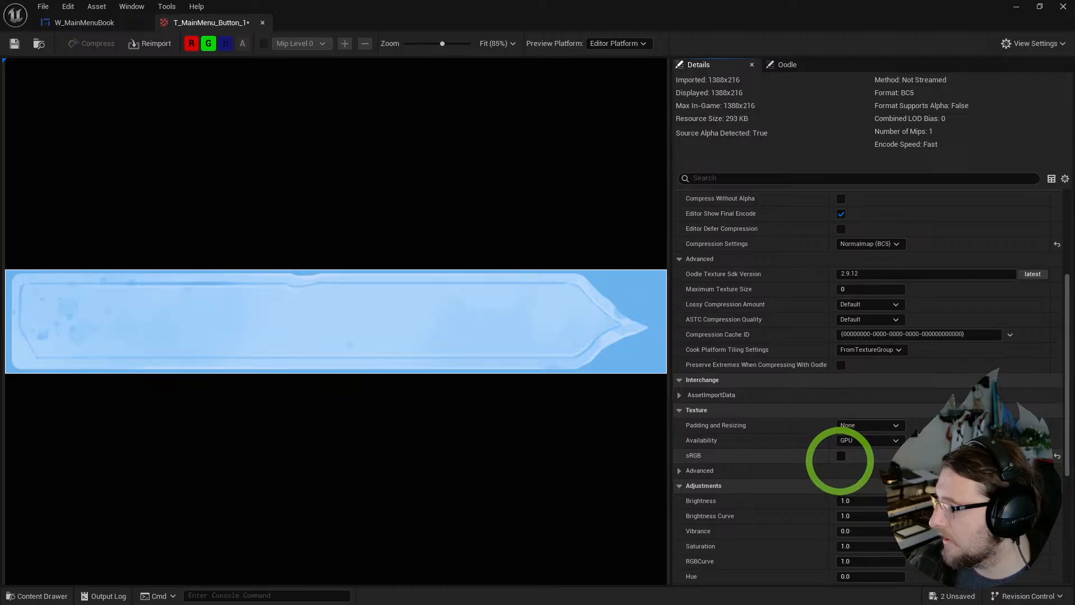
{"action": "left_click", "coordinate": [865, 244]}
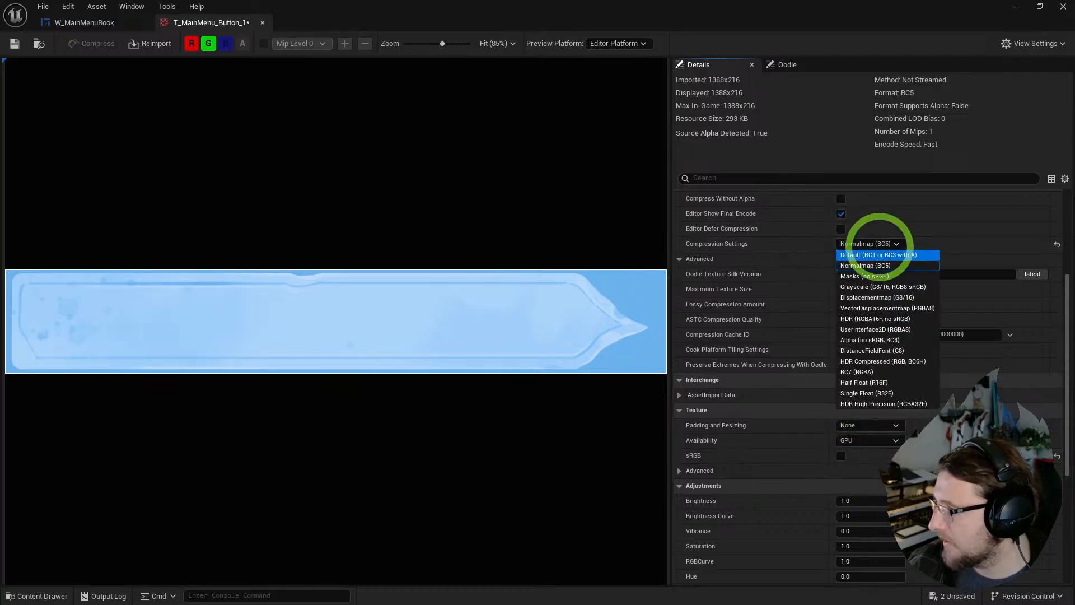
{"action": "left_click", "coordinate": [865, 329]}
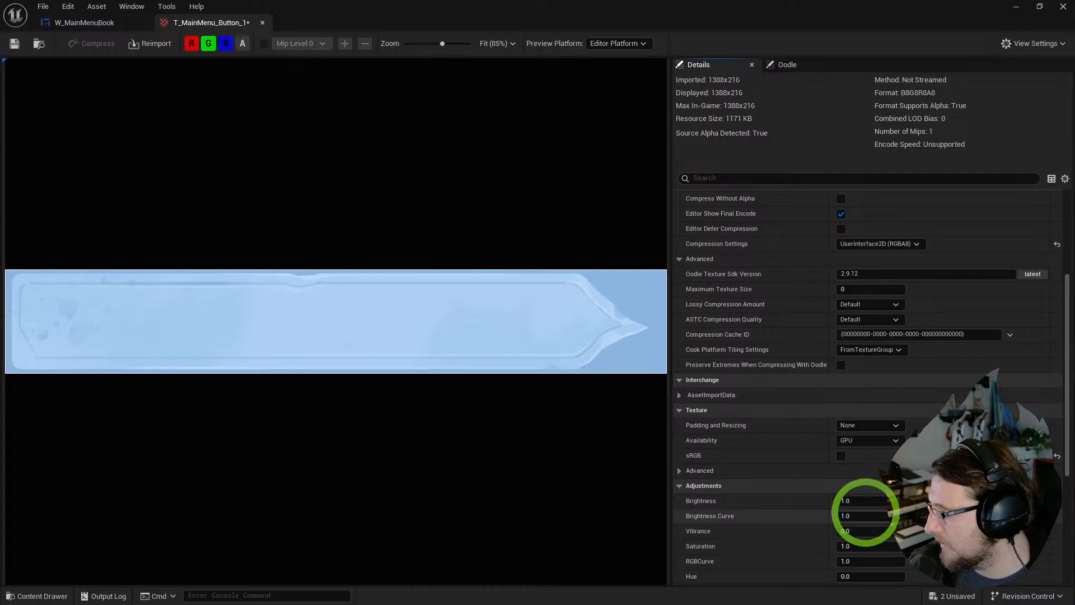
{"action": "left_click", "coordinate": [839, 455]}
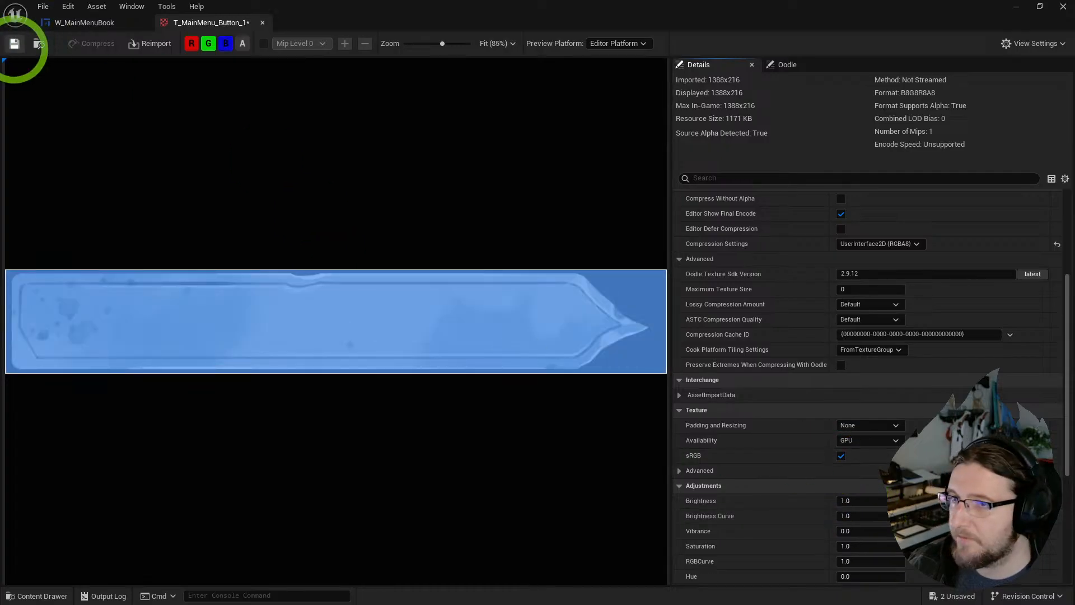
{"action": "left_click", "coordinate": [78, 27]}
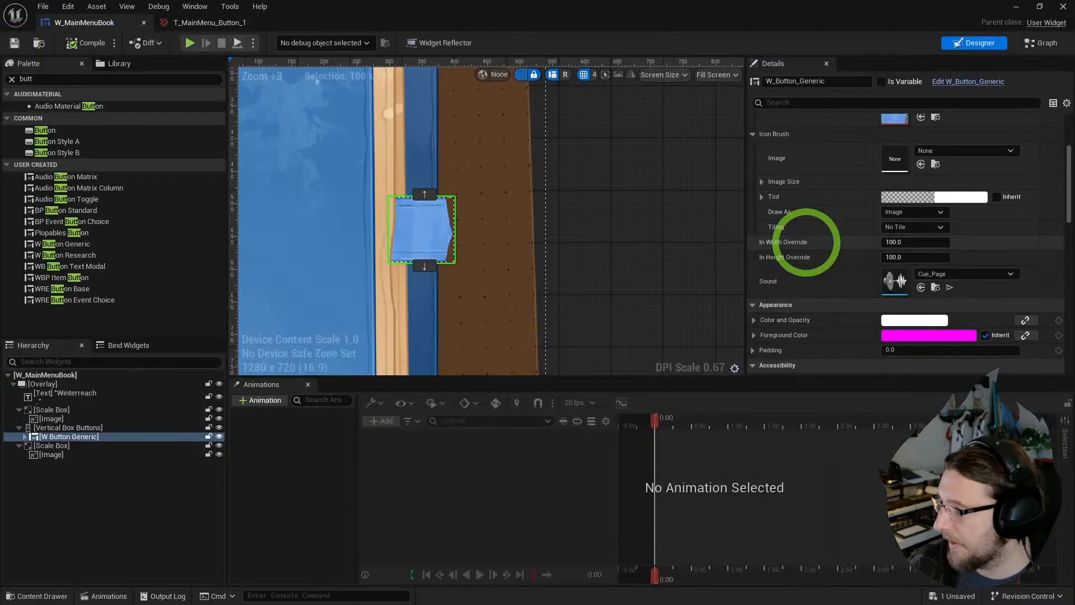
- Set the generic button's Icon Brush image size to 1388 by 216 and compile
{"action": "key", "text": "ctrl+space"}
{"action": "mouse_move", "coordinate": [332, 393]}
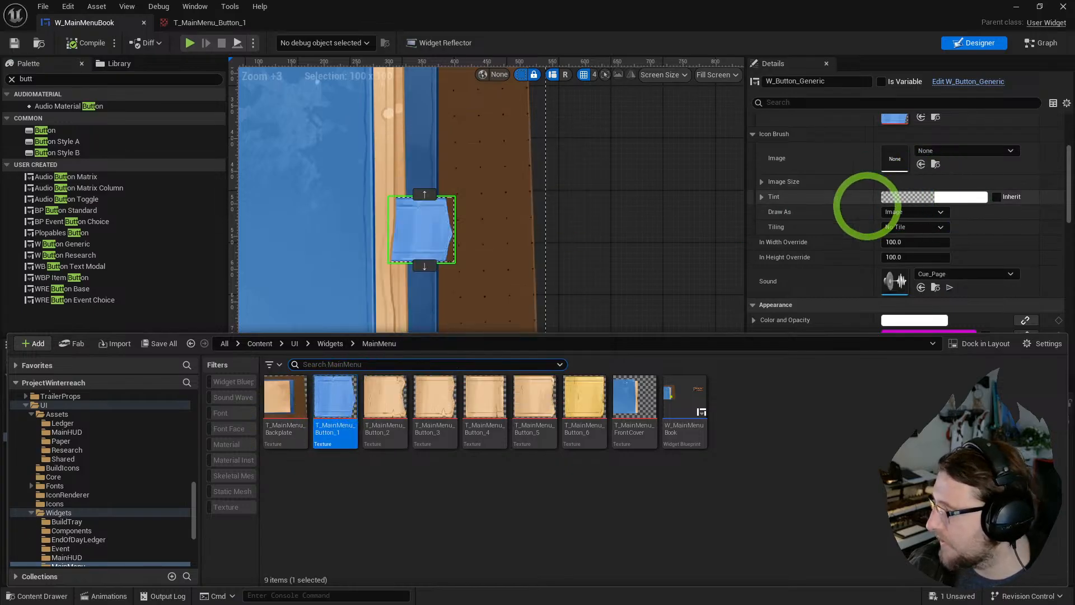
{"action": "scroll", "coordinate": [856, 207], "scroll_direction": "up", "scroll_amount": 5}
{"action": "scroll", "coordinate": [758, 211], "scroll_direction": "down", "scroll_amount": 1}
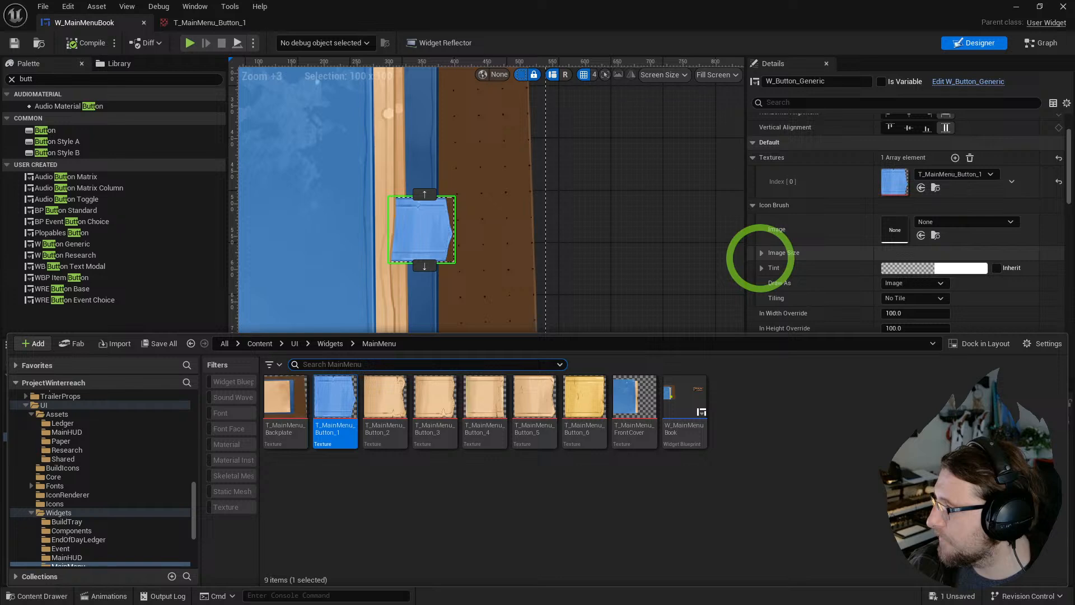
{"action": "left_click", "coordinate": [758, 253]}
{"action": "left_click", "coordinate": [907, 268]}
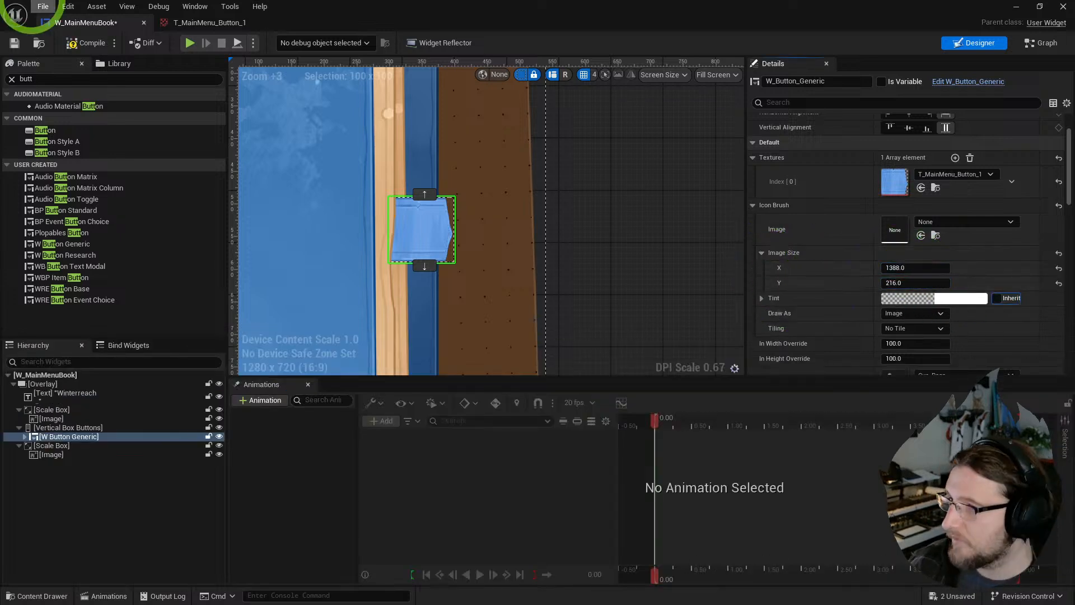
{"action": "left_click", "coordinate": [84, 43]}
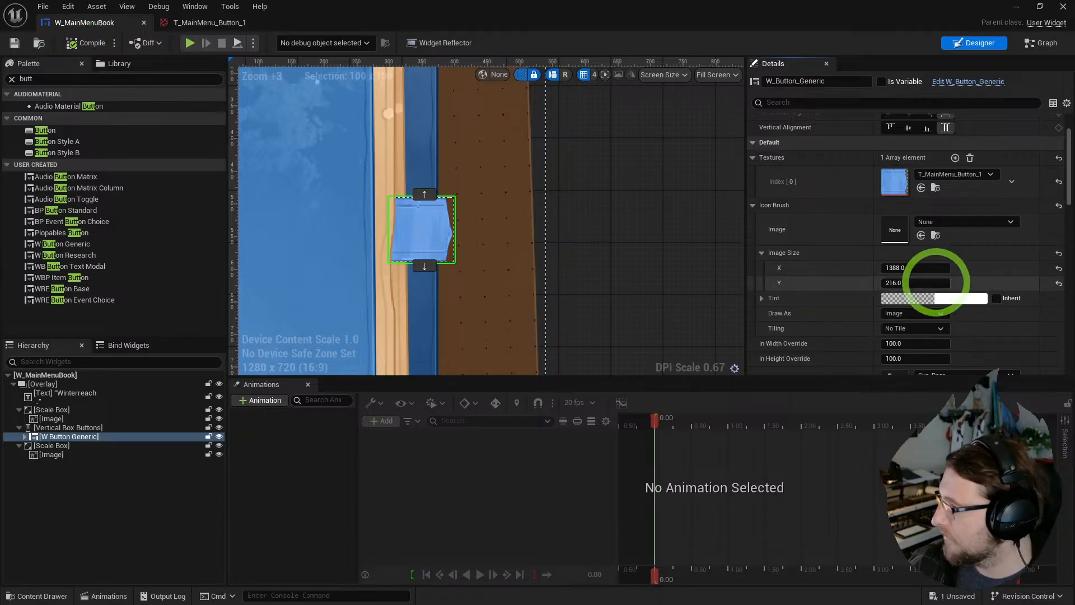
- Set the generic button's width override to 1388 and height override to 216
{"action": "right_click", "coordinate": [816, 255]}
{"action": "left_click", "coordinate": [848, 312]}
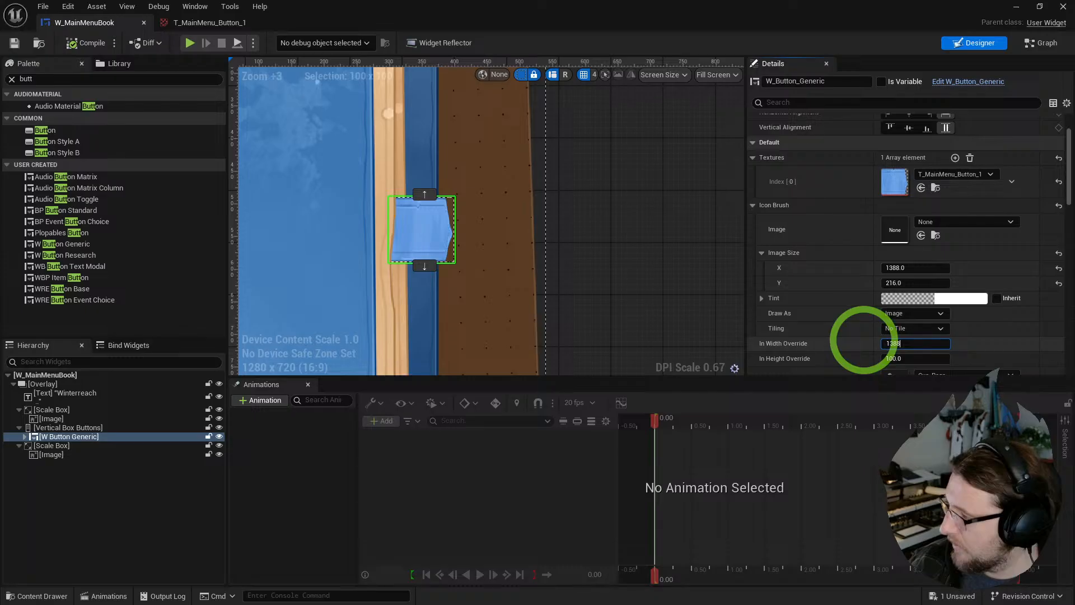
{"action": "key", "text": "Tab"}
{"action": "type", "text": "216"}
{"action": "key", "text": "Return"}
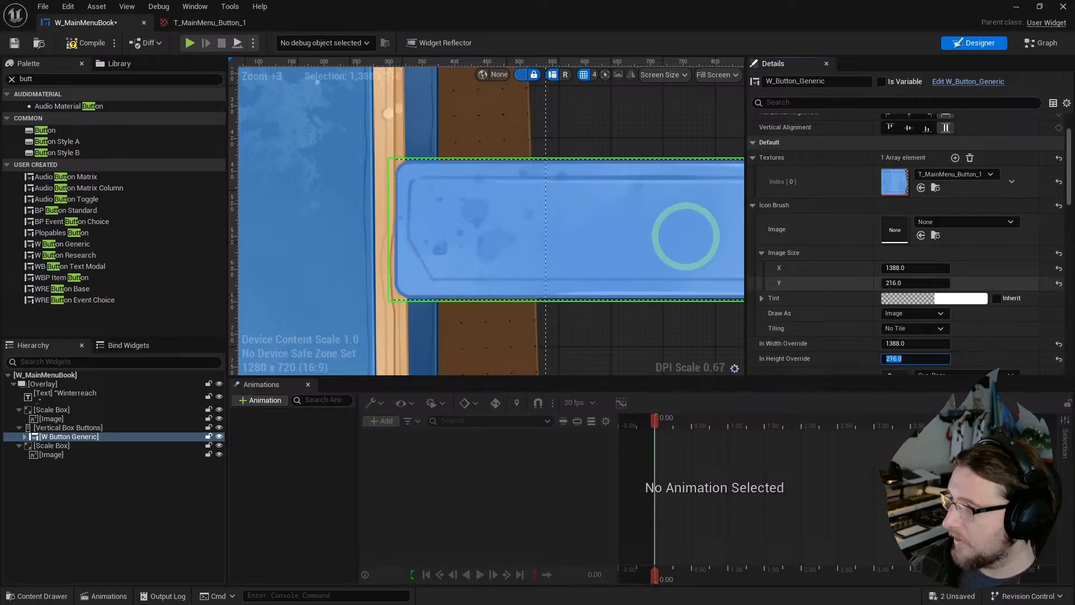
{"action": "scroll", "coordinate": [684, 233], "scroll_direction": "down", "scroll_amount": 6}
{"action": "right_click_drag", "start_coordinate": [554, 264], "coordinate": [499, 271]}
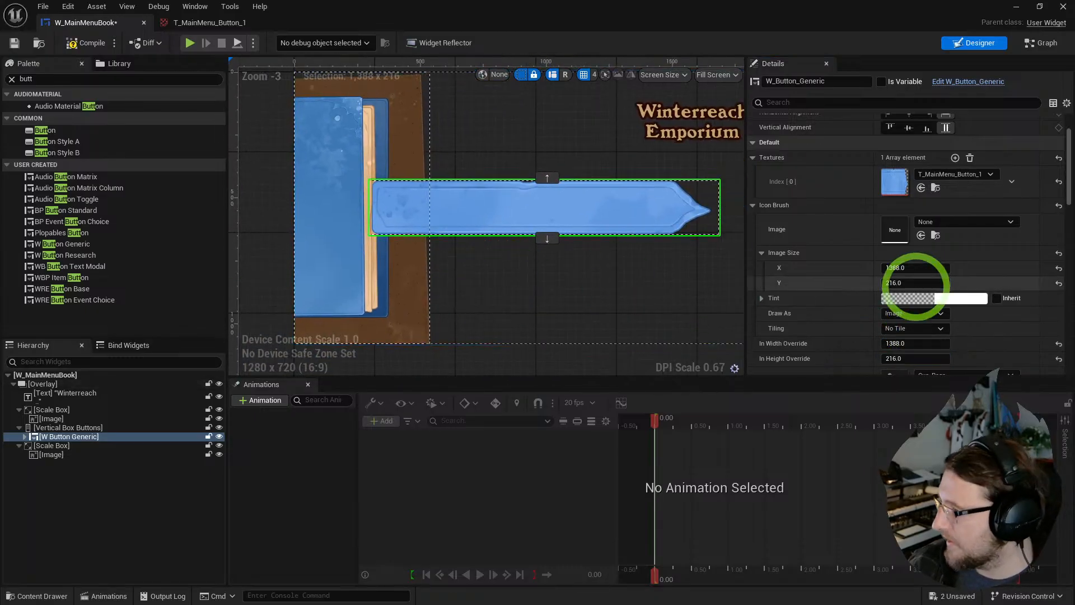
- Open textures T_MainMenu_Button_1 through T_MainMenu_Button_6 together in the property matrix and set their Texture Group to UI
{"action": "key", "text": "ctrl+space"}
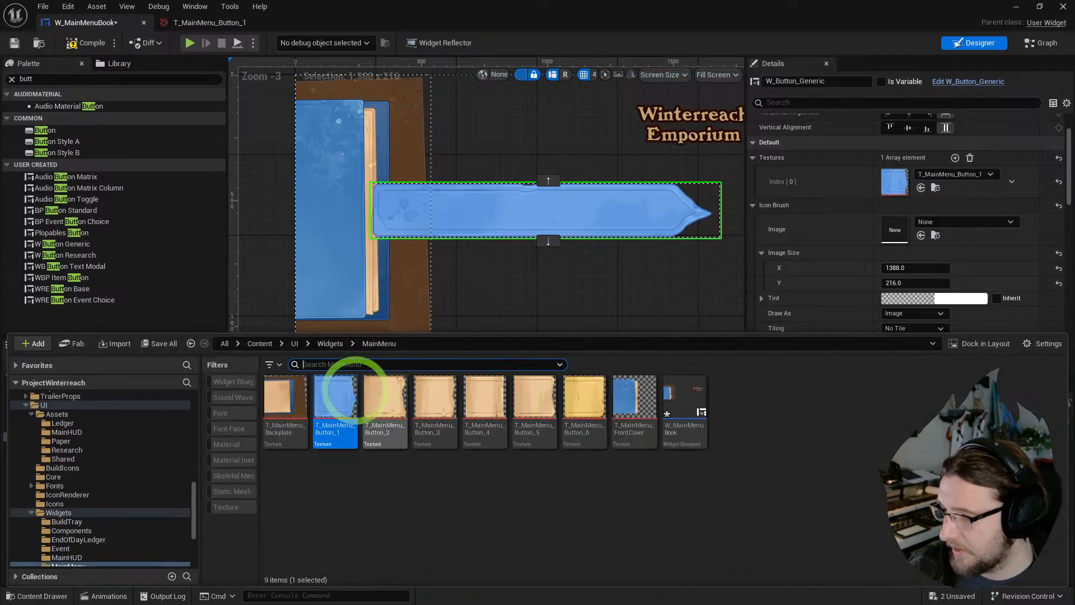
{"action": "left_click", "coordinate": [584, 396], "text": "shift"}
{"action": "right_click", "coordinate": [584, 395]}
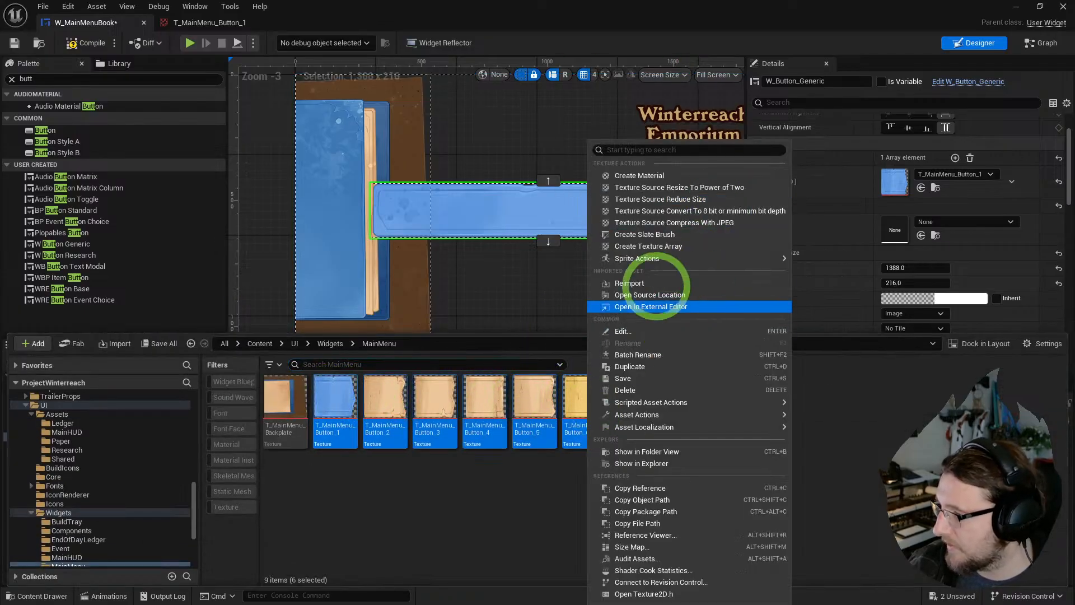
{"action": "mouse_move", "coordinate": [642, 414]}
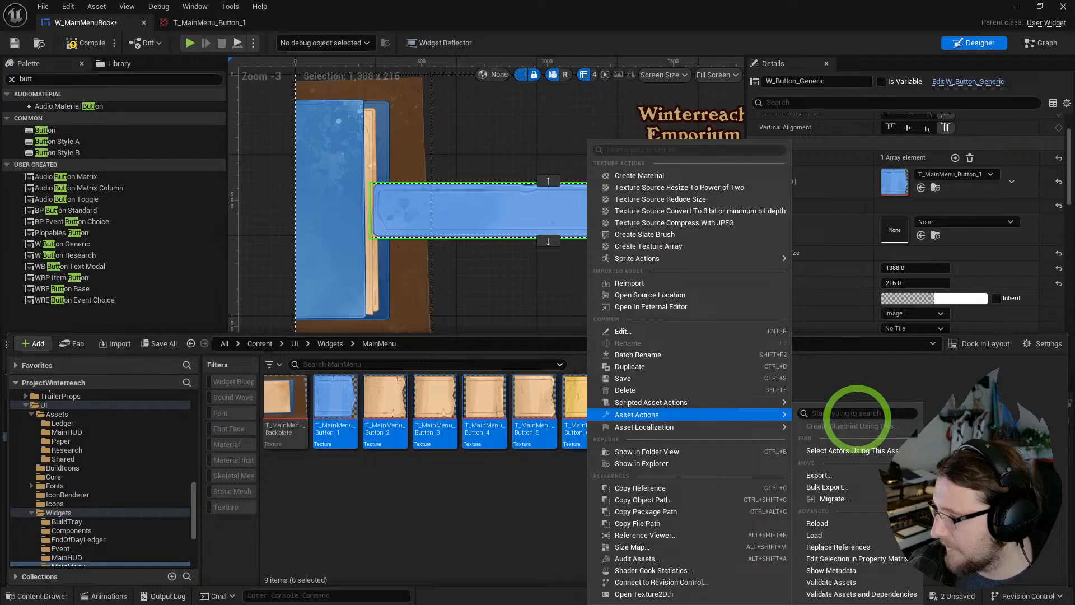
{"action": "left_click", "coordinate": [840, 559]}
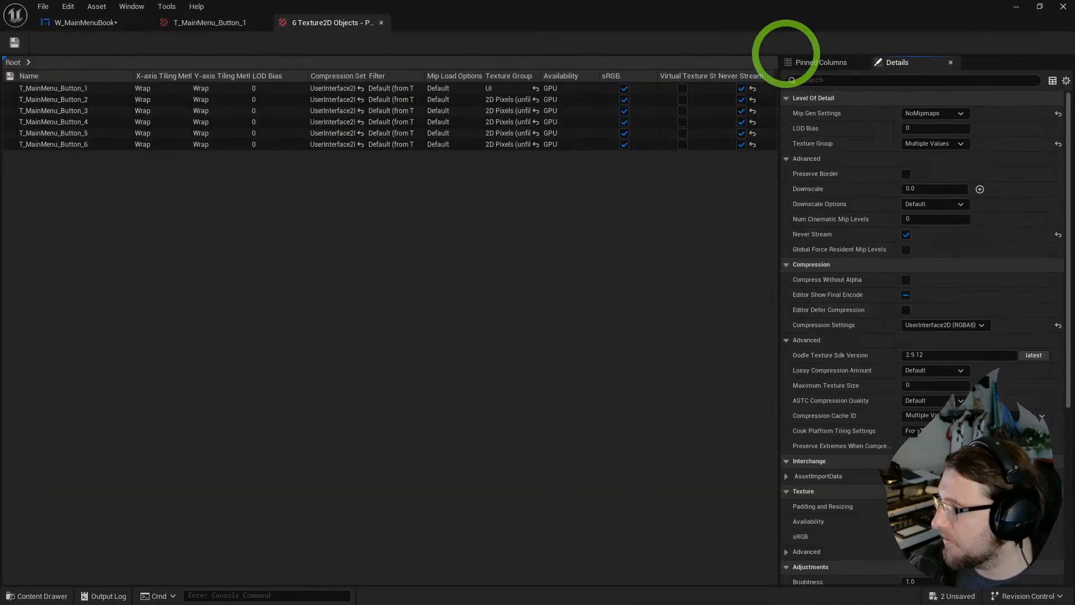
{"action": "left_click", "coordinate": [928, 144]}
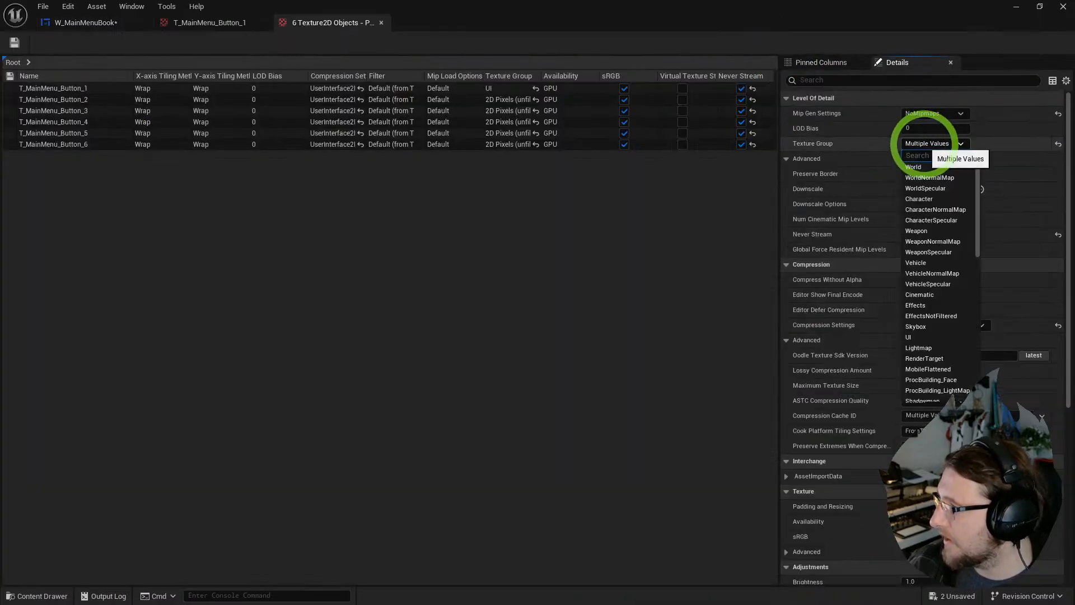
{"action": "left_click", "coordinate": [916, 338]}
- Set the six button textures' Mip Gen Settings to SimpleAverage and LOD Bias to 1, save them and return to W_MainMenuBook
{"action": "left_click", "coordinate": [934, 113]}
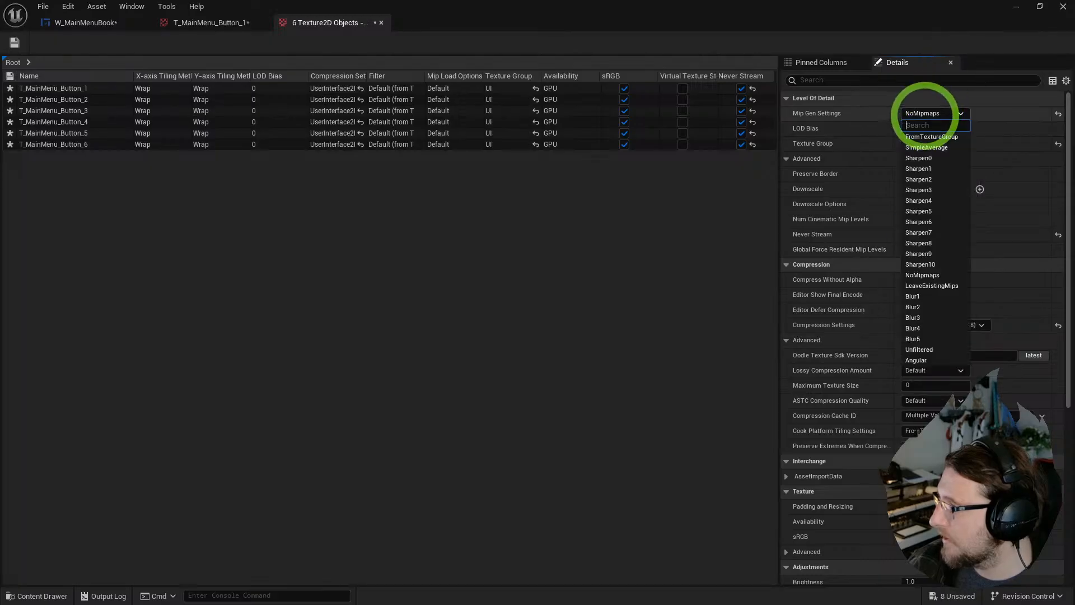
{"action": "left_click", "coordinate": [921, 144]}
{"action": "left_click", "coordinate": [909, 128]}
{"action": "type", "text": "1"}
{"action": "left_click", "coordinate": [53, 78]}
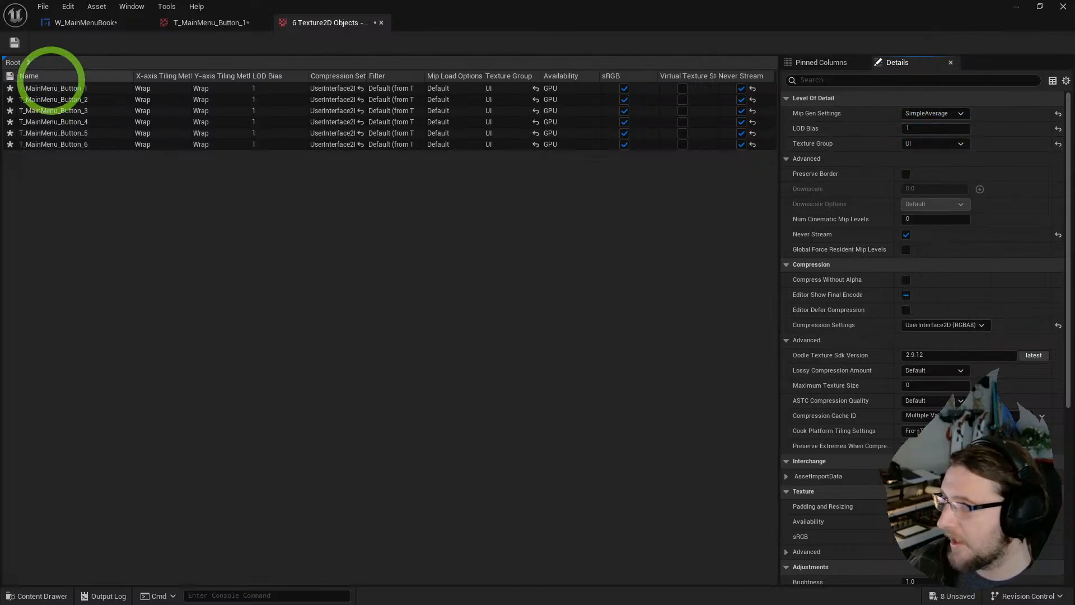
{"action": "middle_click", "coordinate": [307, 25]}
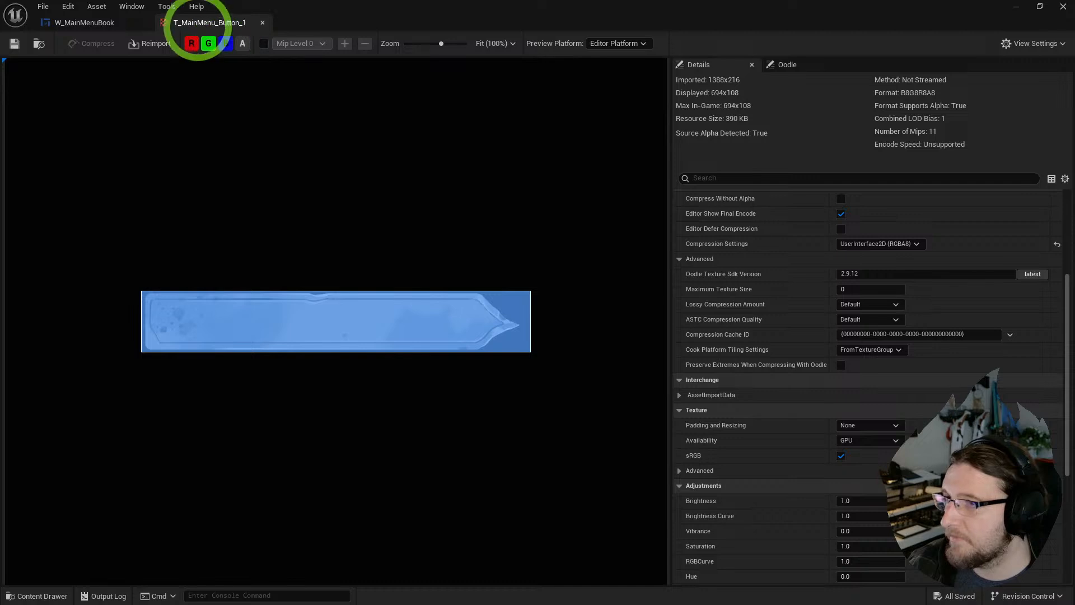
{"action": "left_click", "coordinate": [84, 22]}
- Set the generic button's Icon Brush image size and its width and height overrides to 694 by 108, and save the widget
{"action": "left_click", "coordinate": [911, 268]}
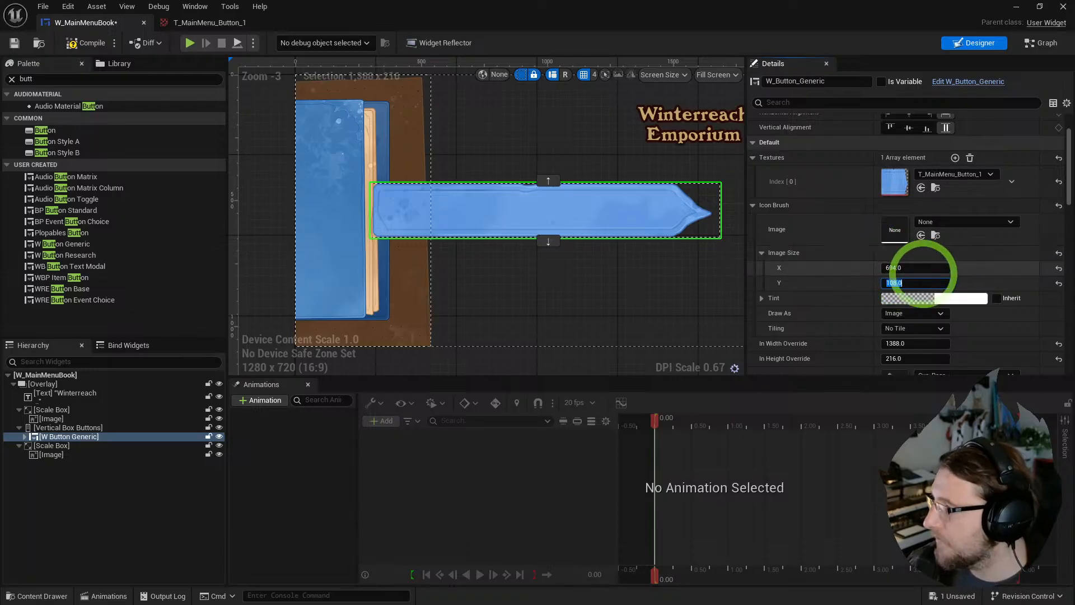
{"action": "key", "text": "ctrl+c"}
{"action": "left_click", "coordinate": [912, 345]}
{"action": "key", "text": "ctrl+v"}
{"action": "left_click", "coordinate": [899, 285]}
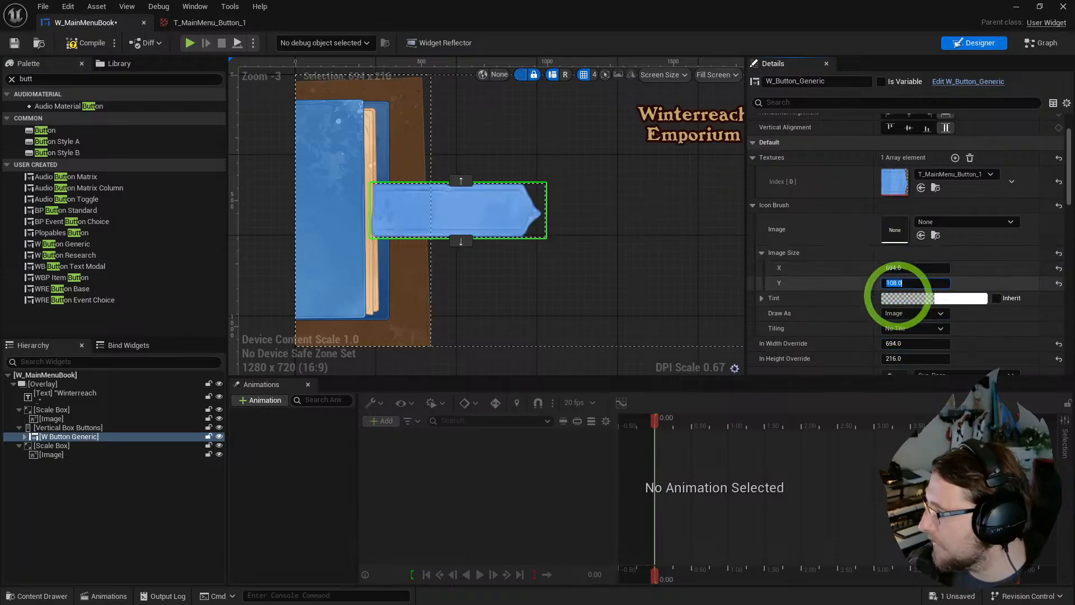
{"action": "key", "text": "ctrl+c"}
{"action": "left_click", "coordinate": [913, 358]}
{"action": "key", "text": "ctrl+v"}
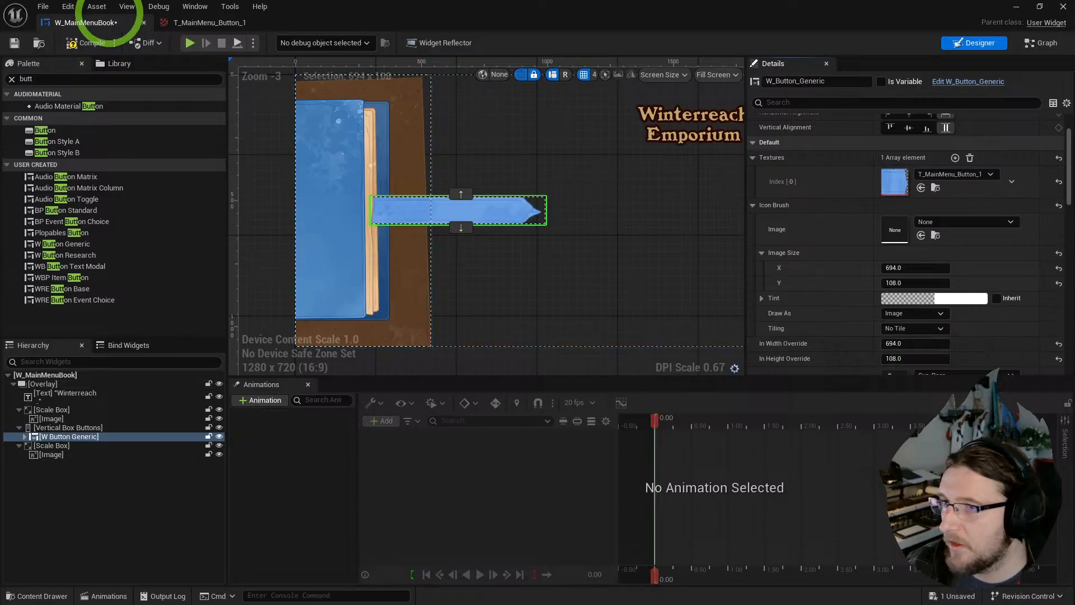
{"action": "key", "text": "ctrl+s"}
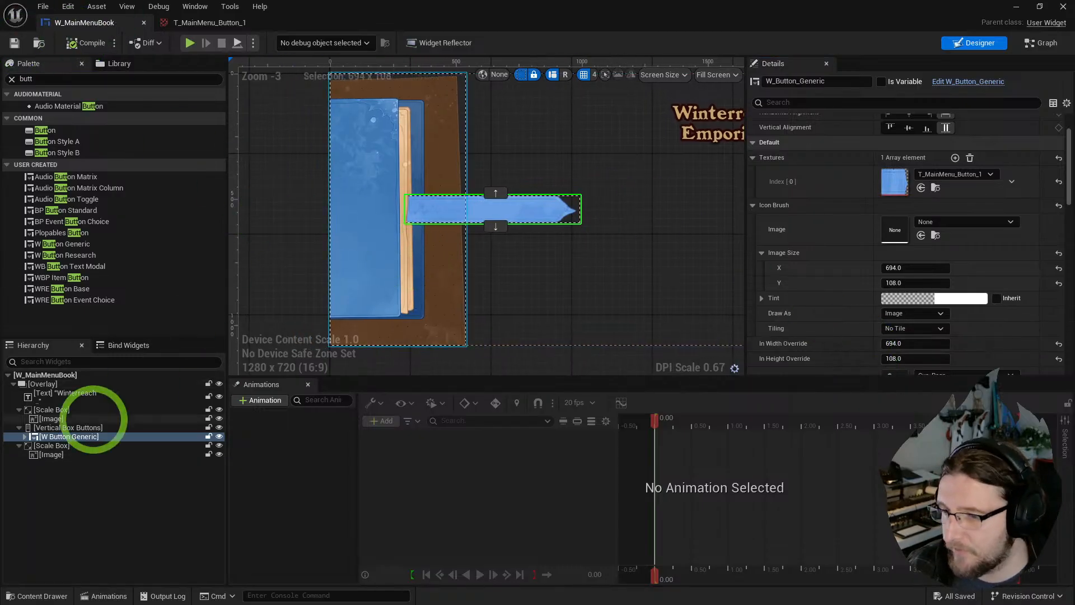
- Set the left padding of the Vertical Box Buttons to 280 so the button tucks into the book's pages
{"action": "left_click", "coordinate": [64, 429]}
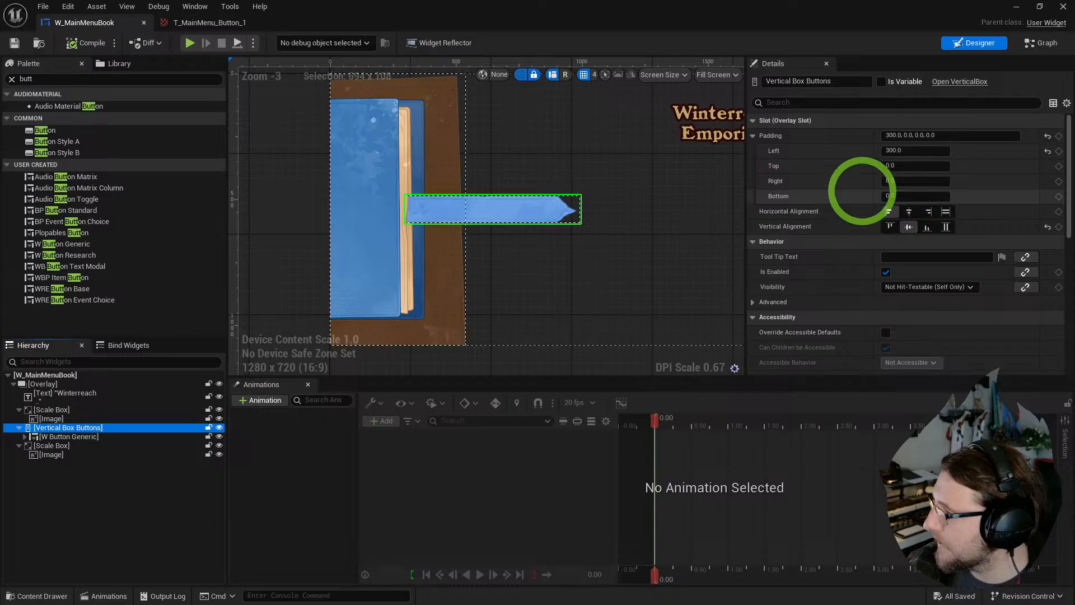
{"action": "left_click", "coordinate": [897, 151]}
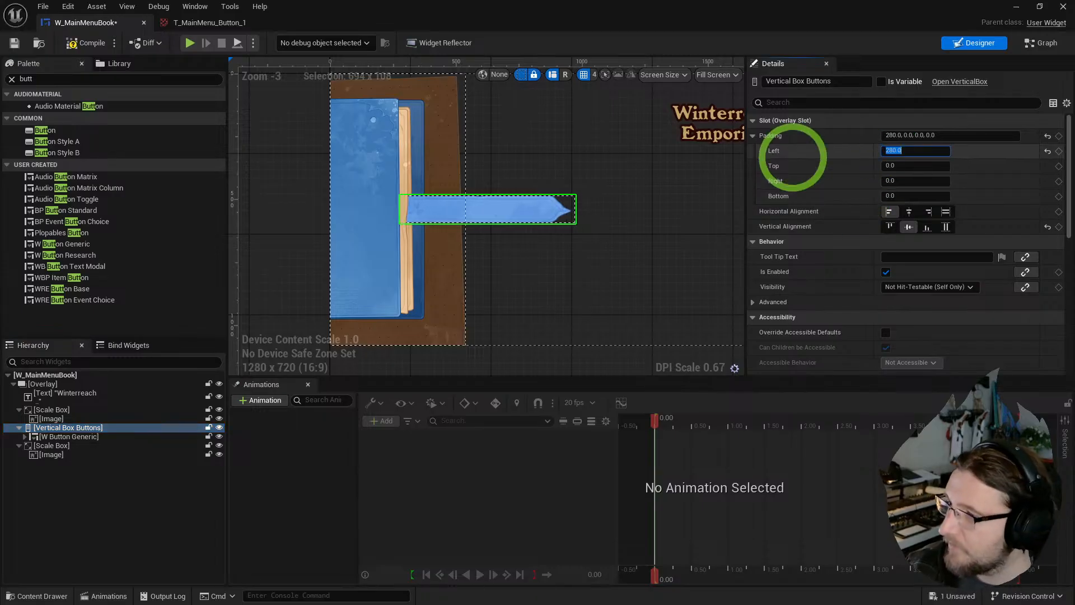
{"action": "scroll", "coordinate": [419, 224], "scroll_direction": "up", "scroll_amount": 2}
{"action": "right_click_drag", "start_coordinate": [416, 227], "coordinate": [423, 218]}
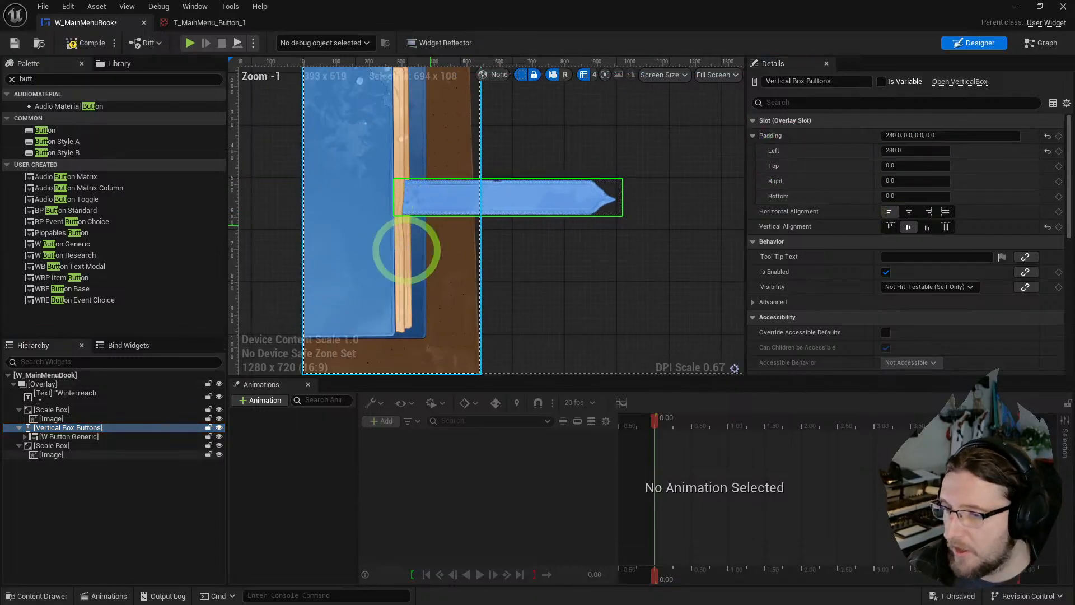
{"action": "left_click", "coordinate": [116, 499]}
- Expand the generic button in the hierarchy and examine the button labels in the mainmenu.png mock-up on Trello
{"action": "left_click", "coordinate": [61, 428]}
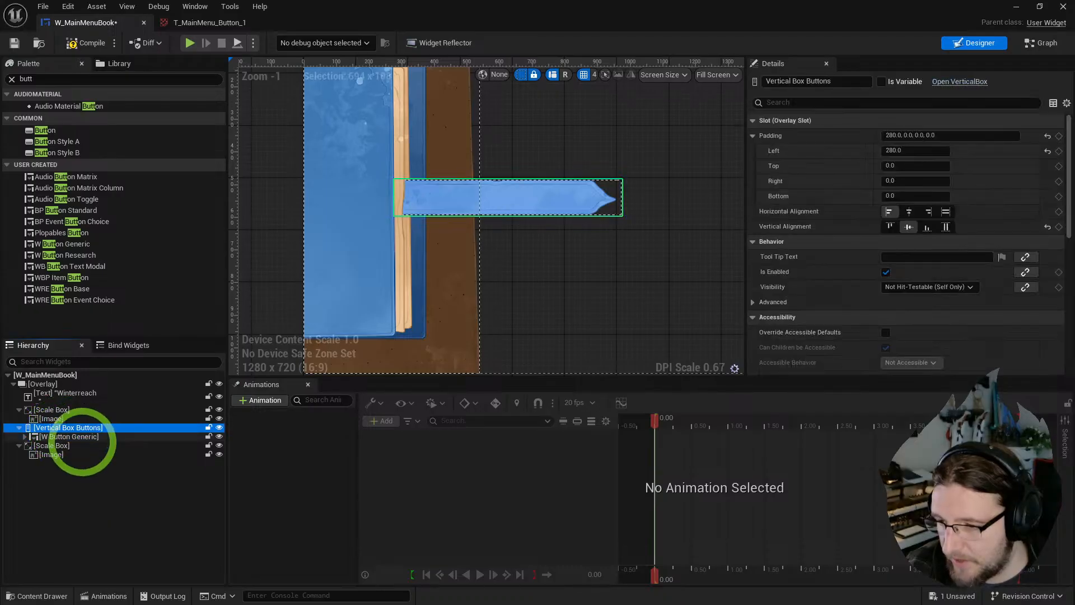
{"action": "left_click", "coordinate": [25, 436]}
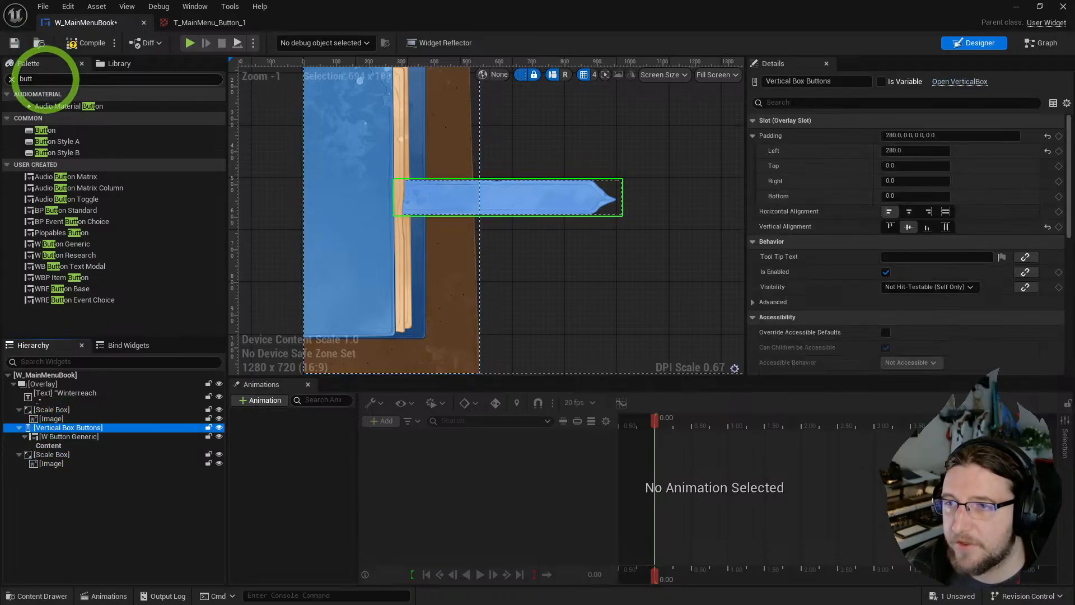
{"action": "left_click_drag", "start_coordinate": [0, 67], "coordinate": [560, 55]}
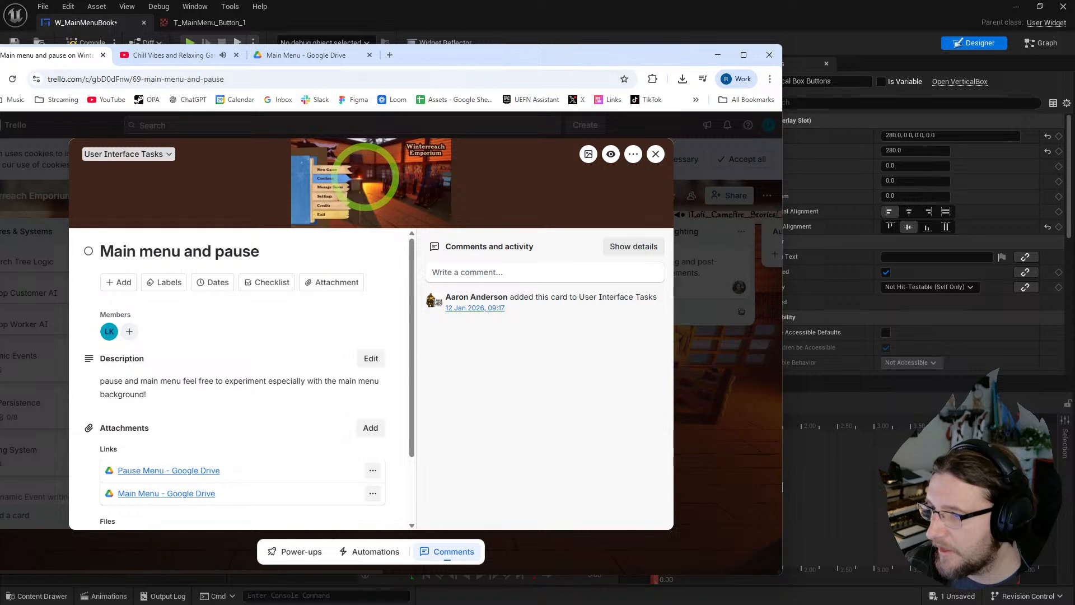
{"action": "left_click", "coordinate": [365, 177]}
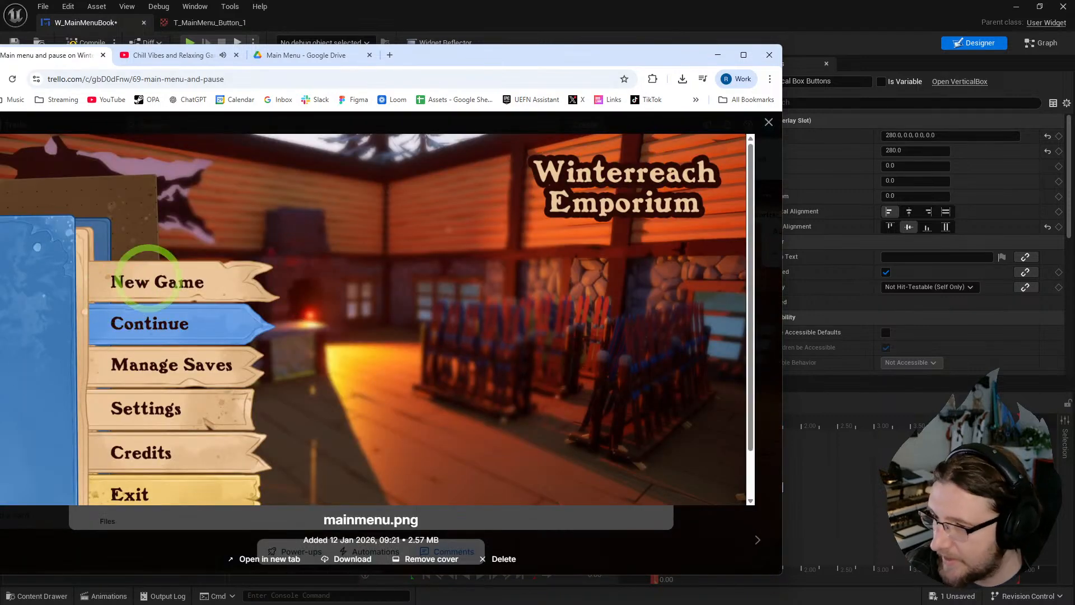
{"action": "left_click_drag", "start_coordinate": [456, 54], "coordinate": [0, 67]}
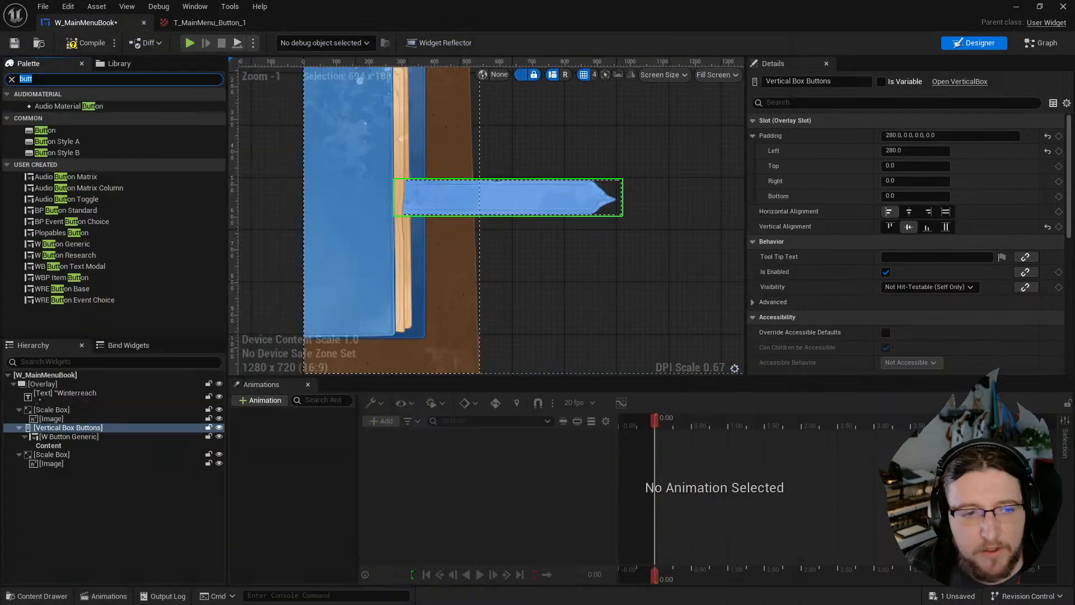
- Copy the Winterreach Emporium title text block for reuse as a button label
{"action": "left_click", "coordinate": [19, 79]}
{"action": "type", "text": "te"}
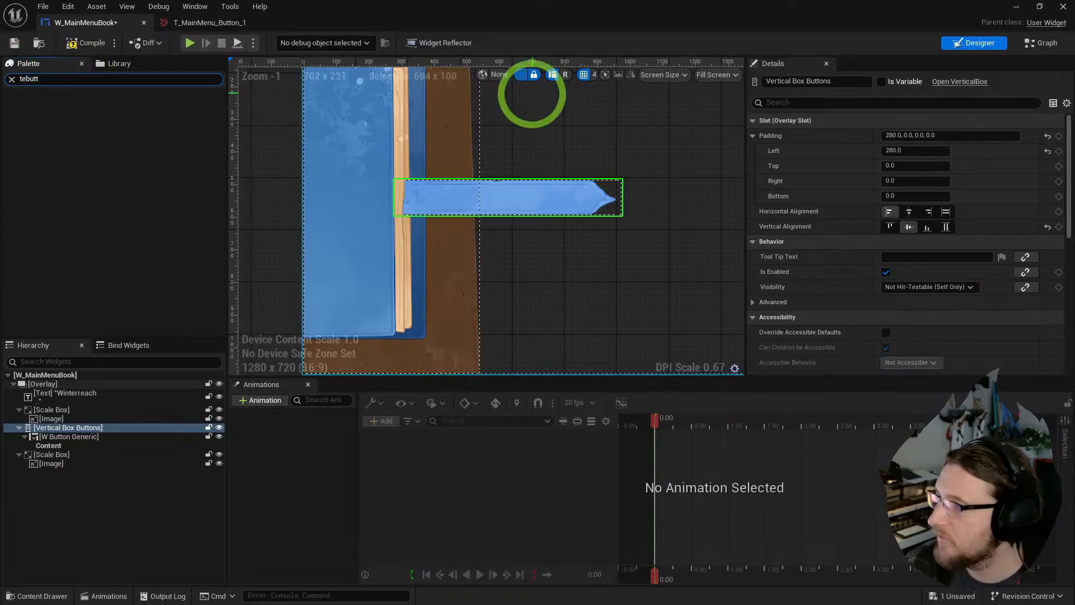
{"action": "right_click_drag", "start_coordinate": [592, 148], "coordinate": [288, 302]}
{"action": "left_click", "coordinate": [523, 226]}
{"action": "right_click_drag", "start_coordinate": [478, 242], "coordinate": [722, 142]}
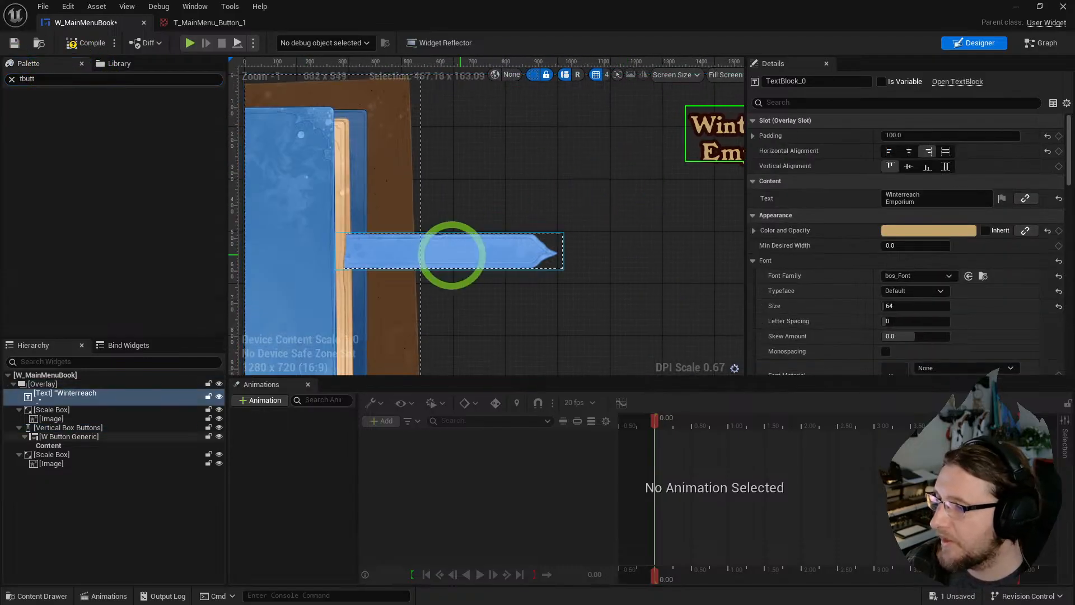
- Try to paste the copied title text directly into the generic button's Content slot
{"action": "left_click", "coordinate": [449, 254]}
{"action": "left_click", "coordinate": [48, 445]}
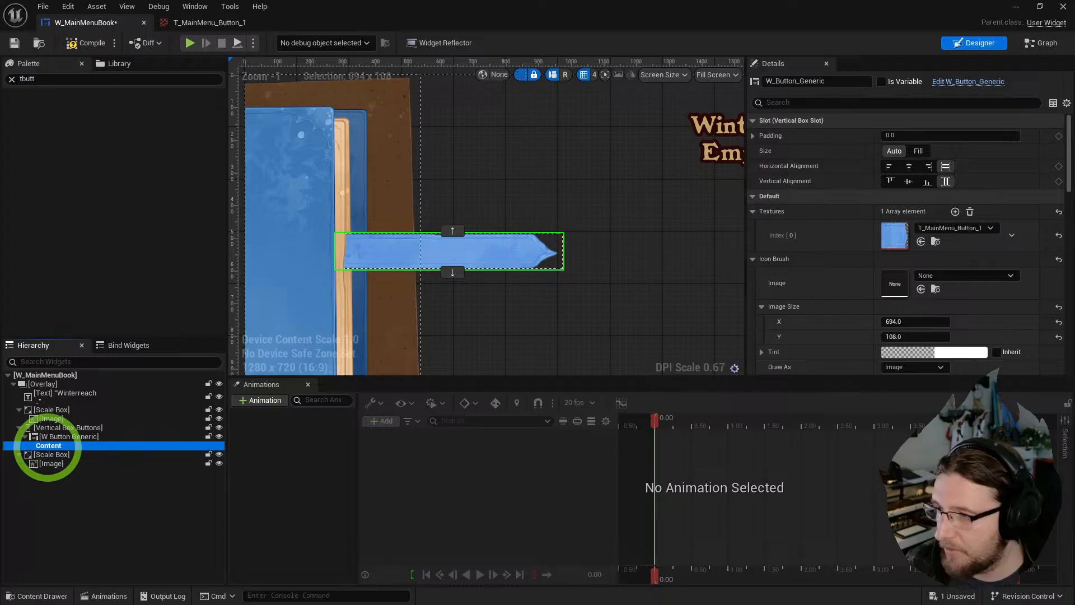
{"action": "key", "text": "ctrl+v"}
{"action": "key", "text": "Delete"}
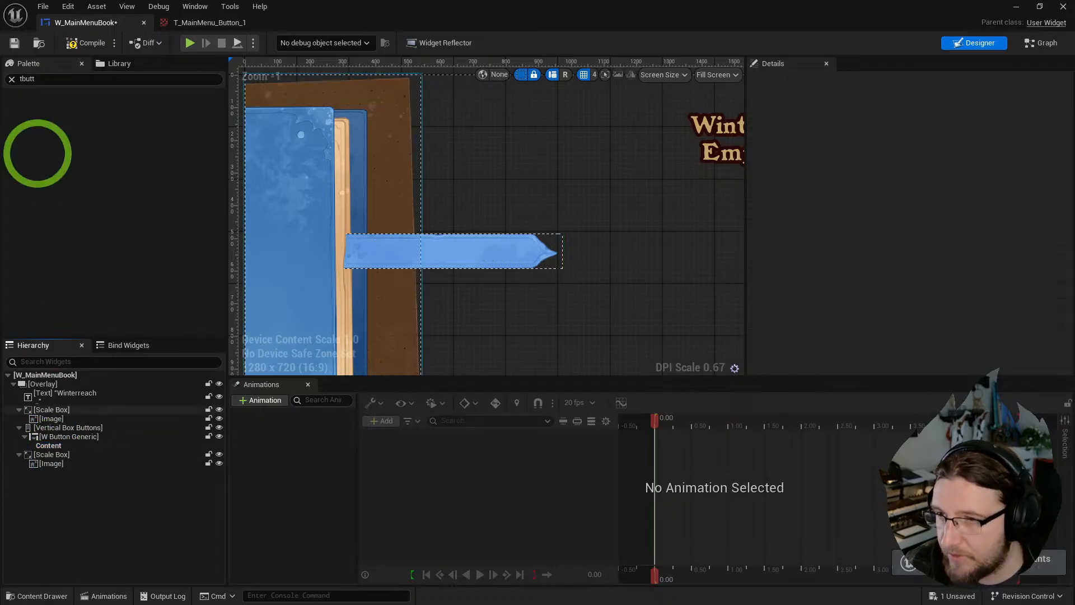
- Add an Overlay to the generic button's Content slot and paste the copied title text block into it
{"action": "left_click", "coordinate": [22, 78]}
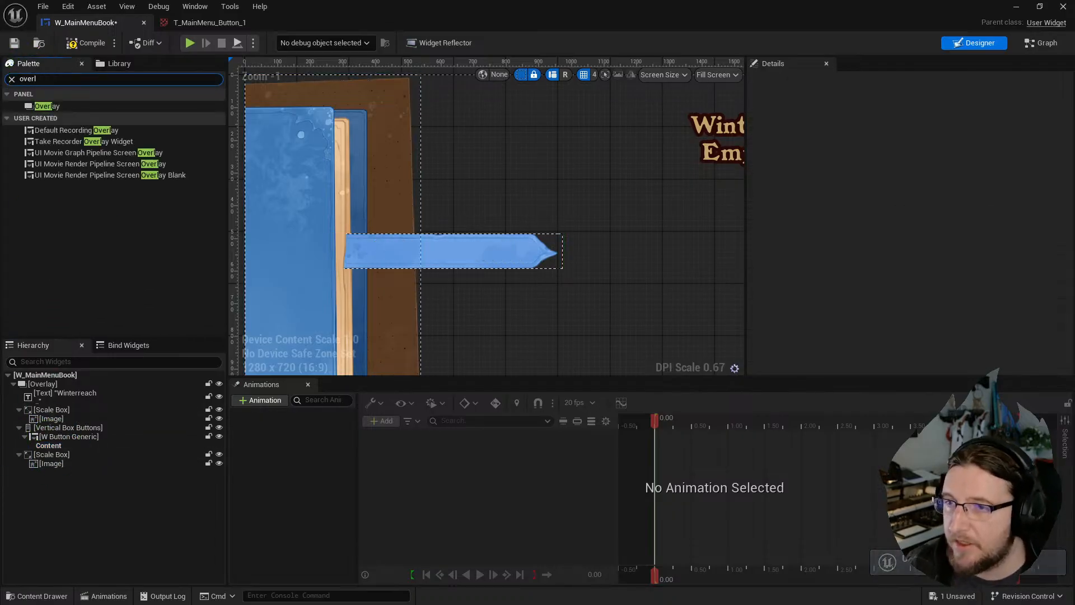
{"action": "left_click", "coordinate": [47, 105]}
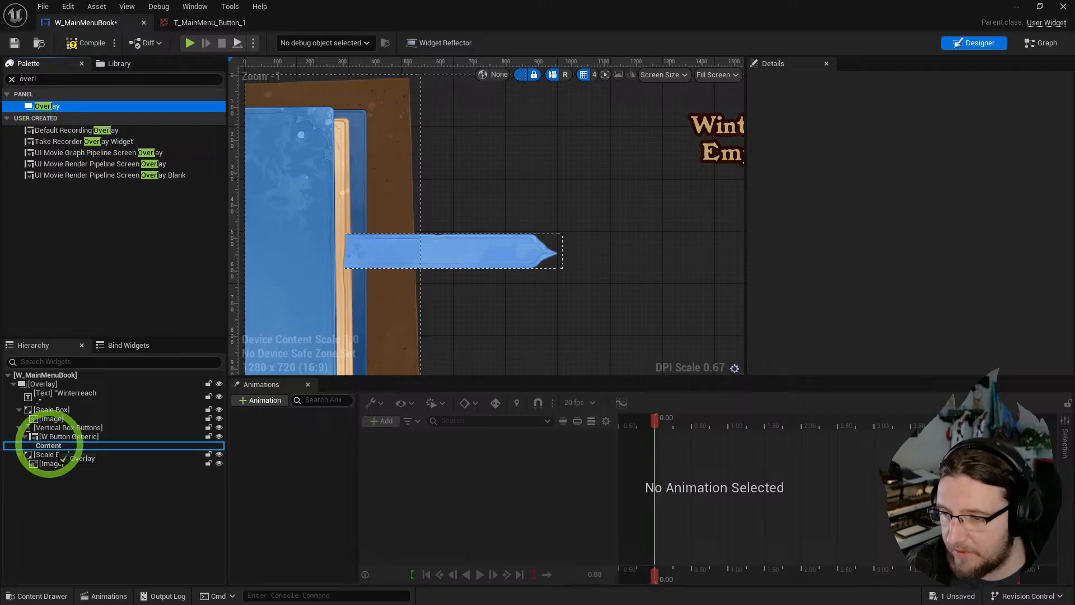
{"action": "left_click_drag", "start_coordinate": [49, 445], "coordinate": [49, 445]}
{"action": "key", "text": "ctrl+v"}
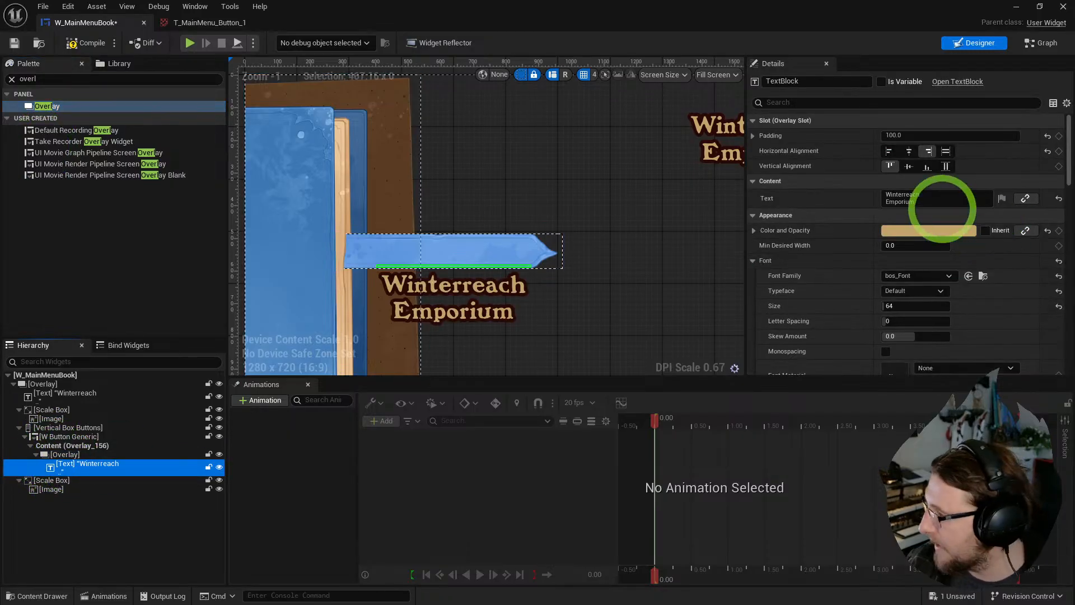
- Change the text of the pasted text block inside the button to "New Game"
{"action": "left_click", "coordinate": [940, 202]}
{"action": "type", "text": "New"}
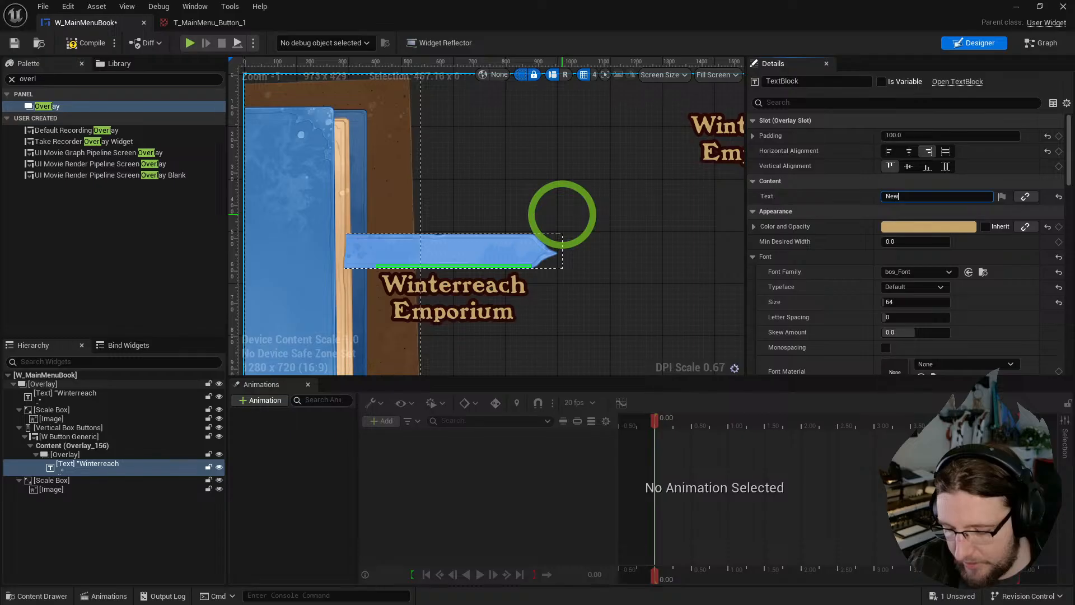
{"action": "type", "text": " Game"}
{"action": "key", "text": "Return"}
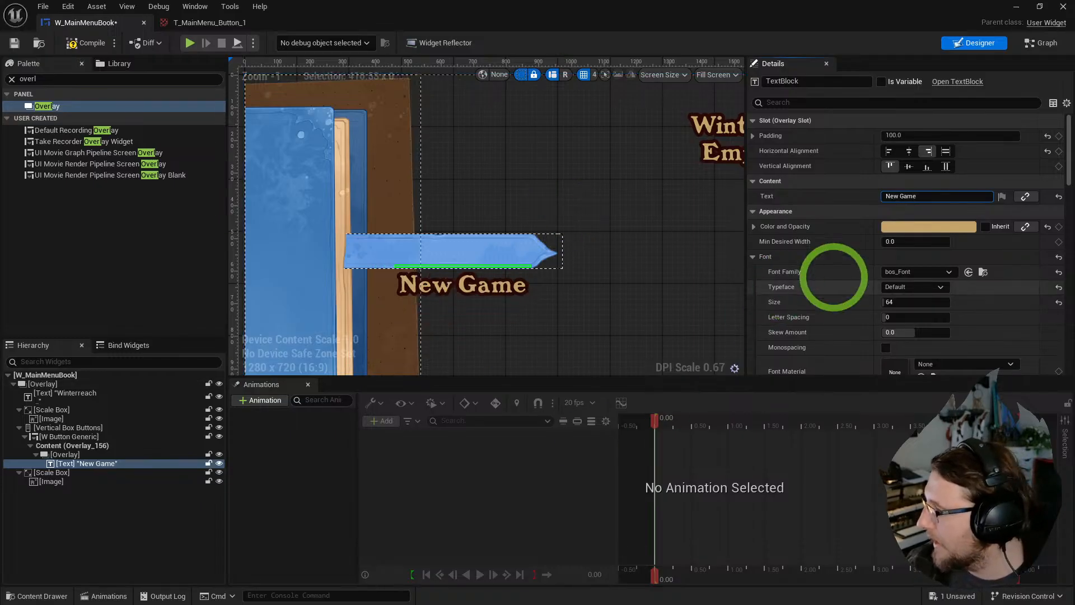
- Set the New Game label's colour to the saved dark red swatch and its outline size to 0
{"action": "left_click", "coordinate": [918, 226]}
{"action": "left_click", "coordinate": [814, 262]}
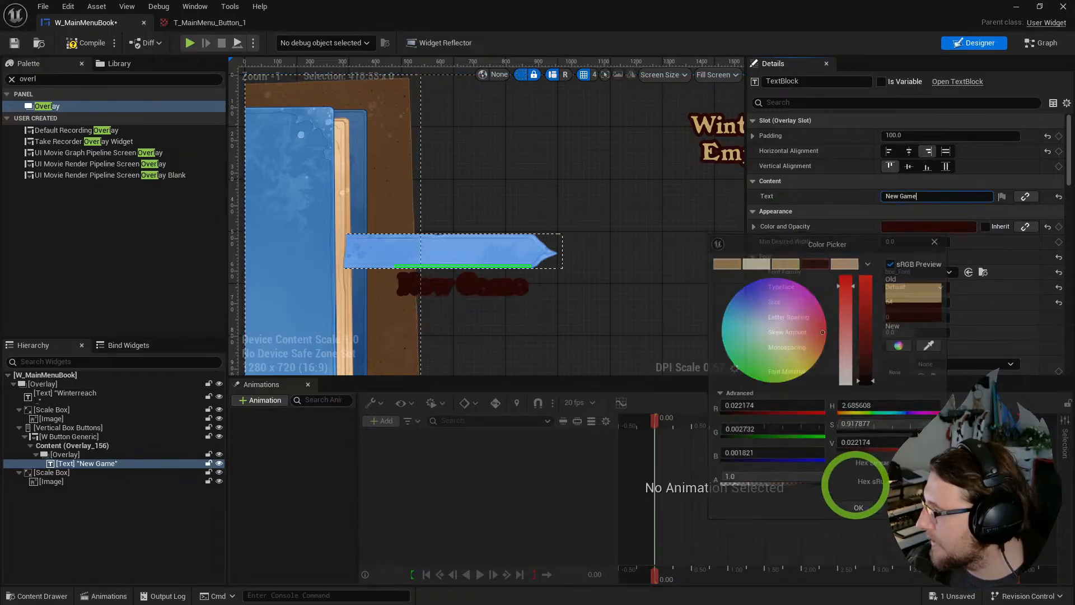
{"action": "left_click", "coordinate": [859, 509]}
{"action": "scroll", "coordinate": [918, 252], "scroll_direction": "down", "scroll_amount": 10}
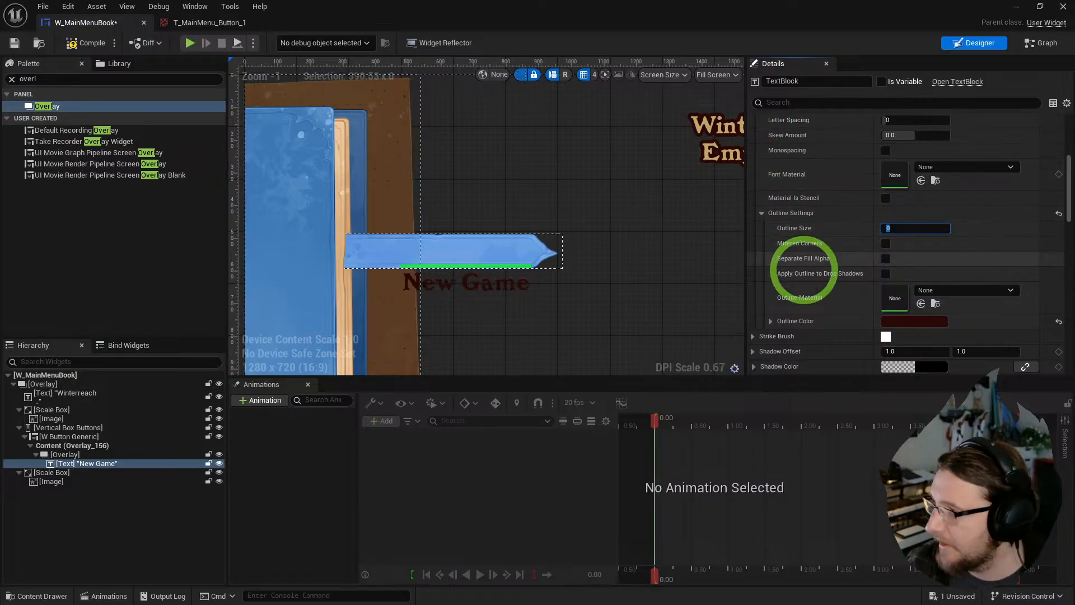
- Set the New Game label's padding to 0 and center it horizontally and vertically on the button
{"action": "scroll", "coordinate": [864, 247], "scroll_direction": "up", "scroll_amount": 8}
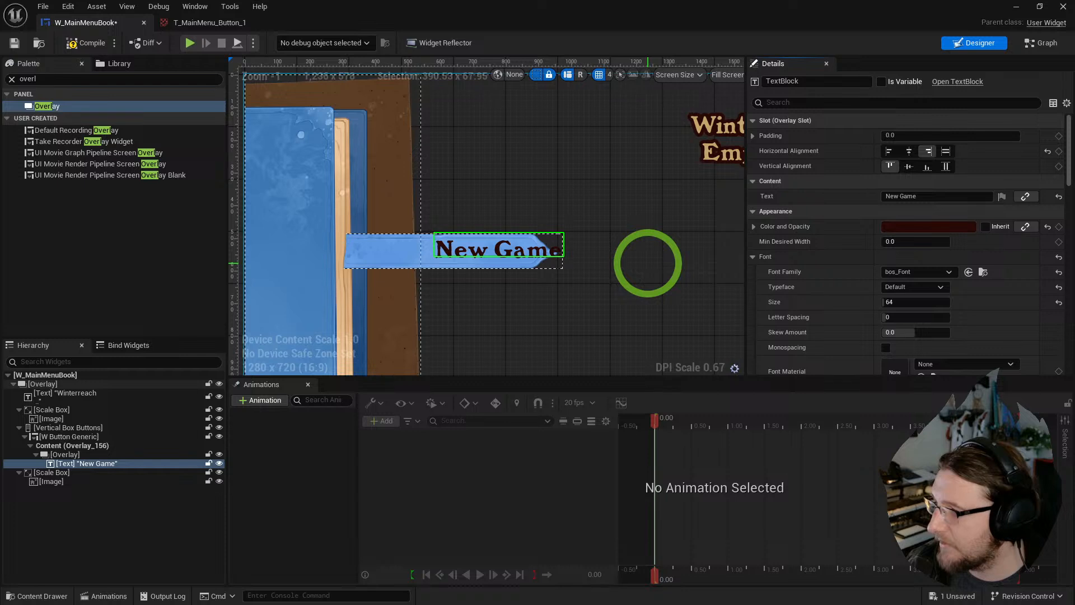
{"action": "left_click", "coordinate": [908, 151]}
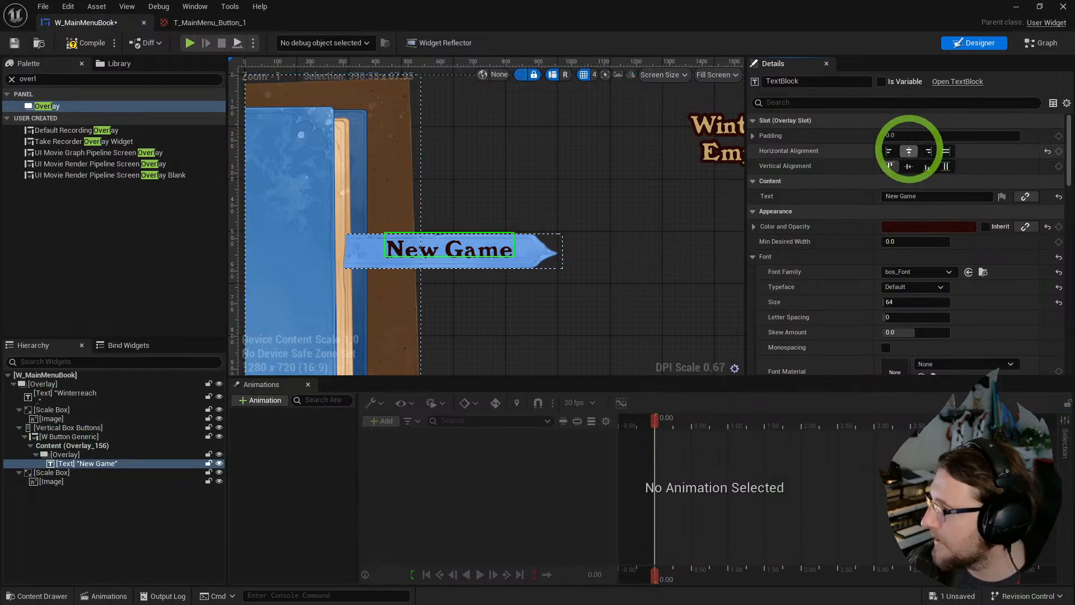
{"action": "left_click", "coordinate": [908, 167]}
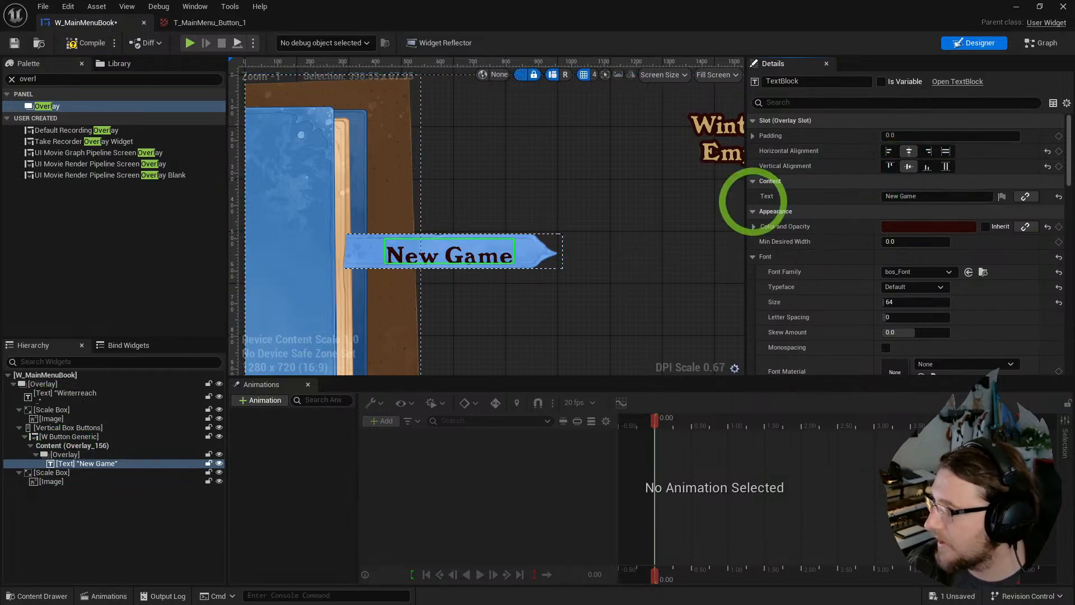
{"action": "left_click", "coordinate": [479, 326]}
{"action": "right_click_drag", "start_coordinate": [473, 246], "coordinate": [519, 194]}
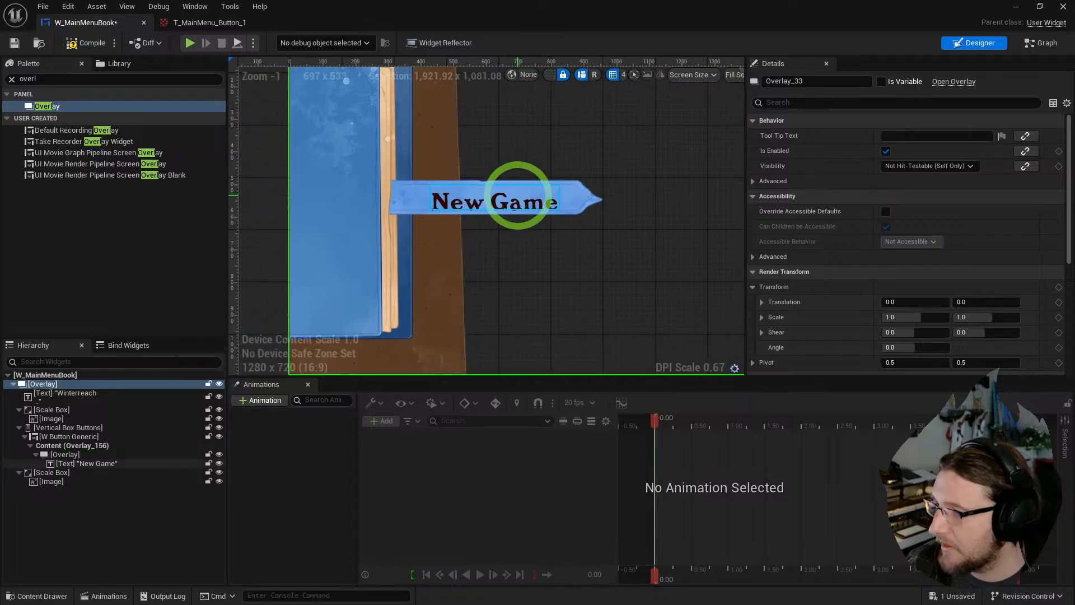
- Set the font size of the New Game label on the button to 48
{"action": "left_click", "coordinate": [487, 206]}
{"action": "scroll", "coordinate": [938, 278], "scroll_direction": "down", "scroll_amount": 5}
{"action": "scroll", "coordinate": [934, 277], "scroll_direction": "down", "scroll_amount": 5}
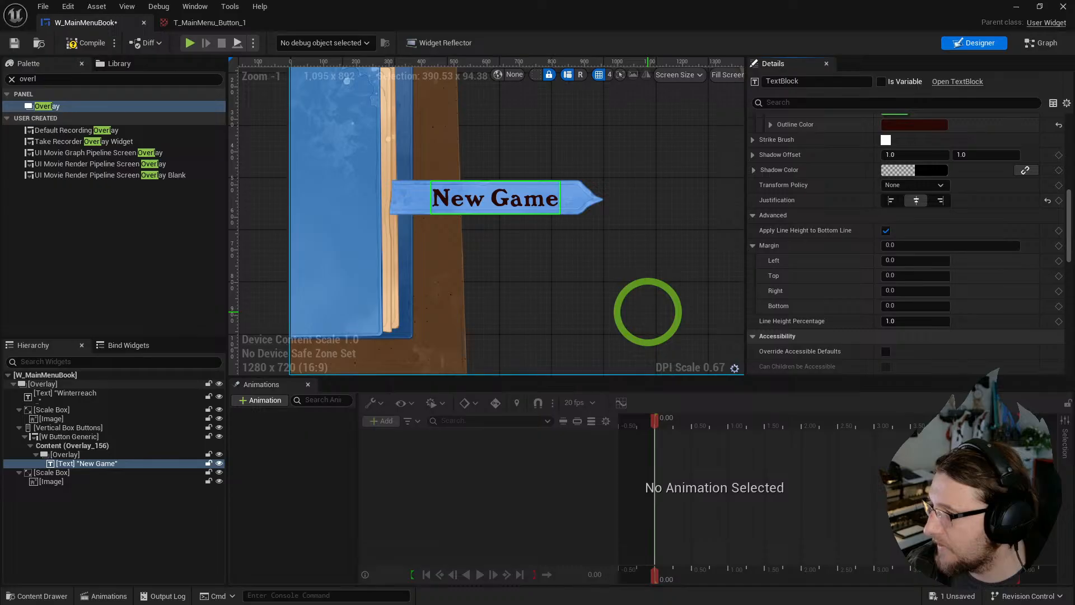
{"action": "left_click", "coordinate": [487, 269]}
{"action": "right_click_drag", "start_coordinate": [487, 268], "coordinate": [518, 268]}
{"action": "left_click", "coordinate": [507, 205]}
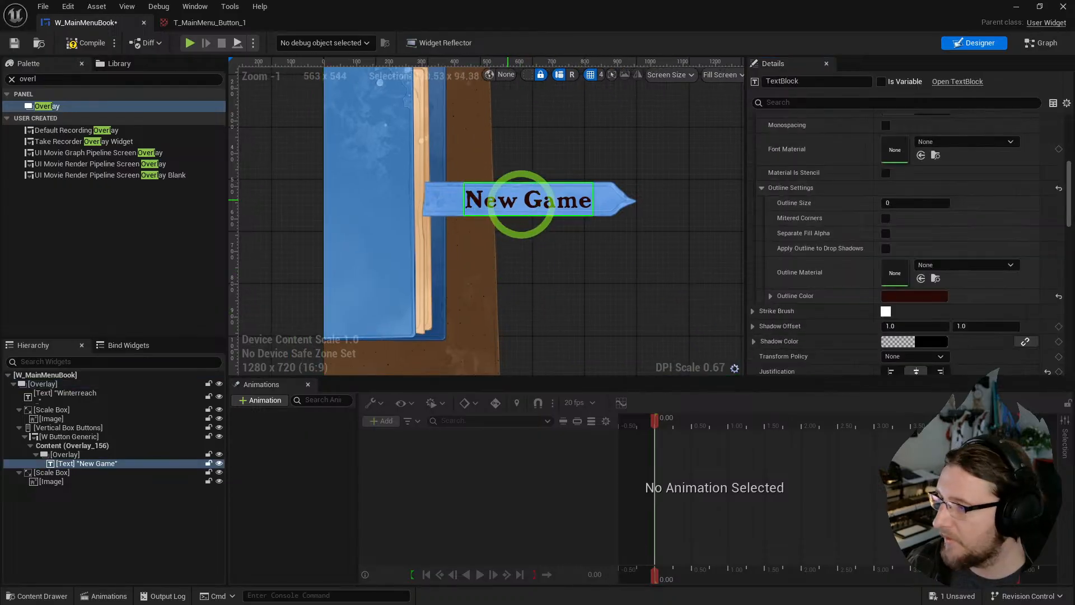
{"action": "scroll", "coordinate": [888, 245], "scroll_direction": "up", "scroll_amount": 6}
{"action": "left_click", "coordinate": [898, 223]}
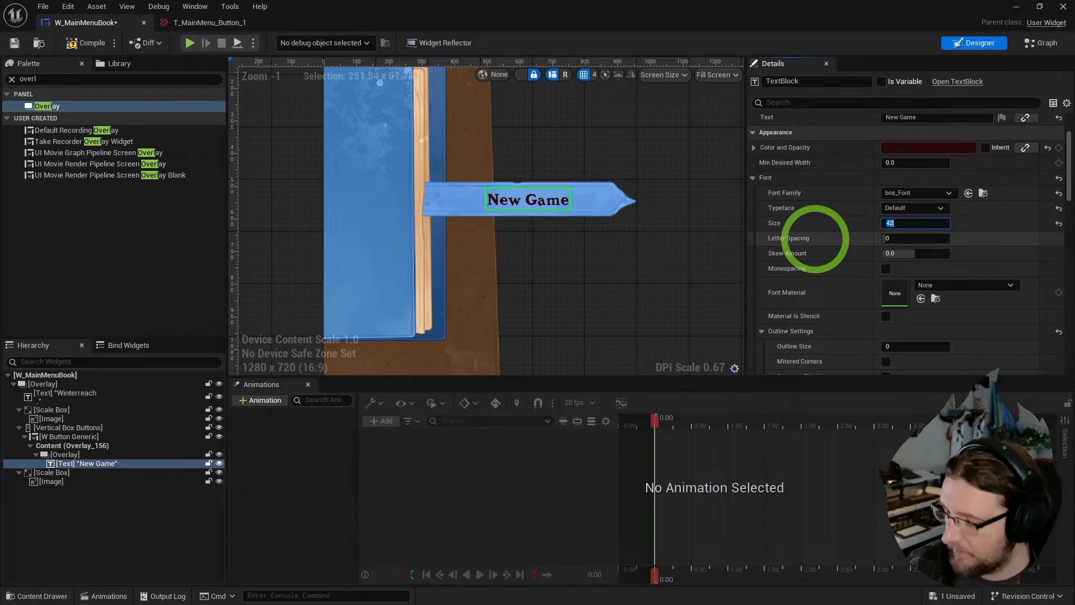
{"action": "left_click", "coordinate": [561, 306]}
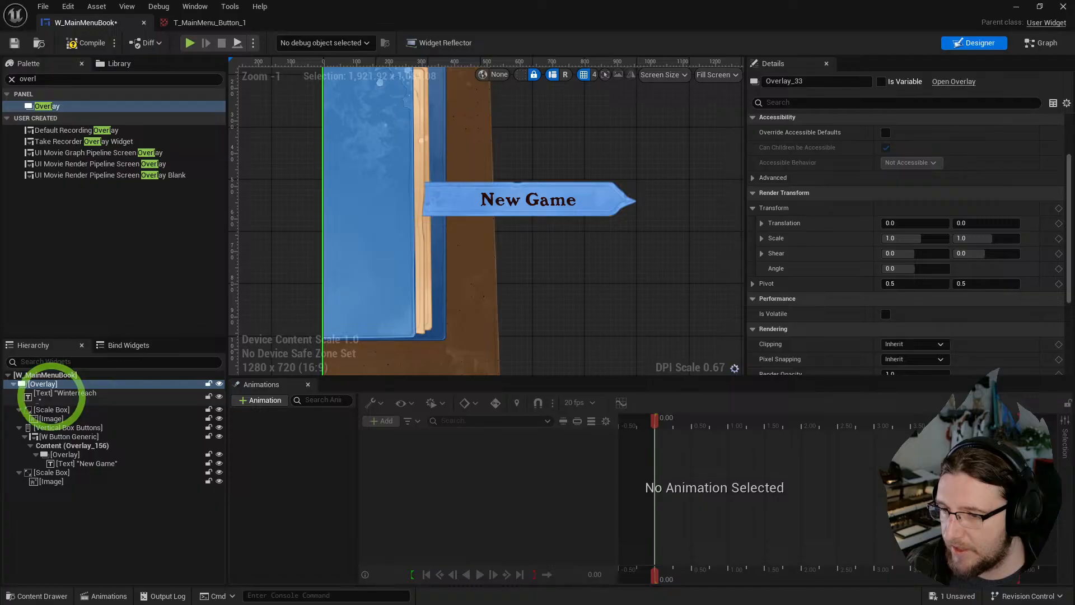
- Left-align the New Game label horizontally within its overlay and set its left padding to 100
{"action": "left_click", "coordinate": [56, 454]}
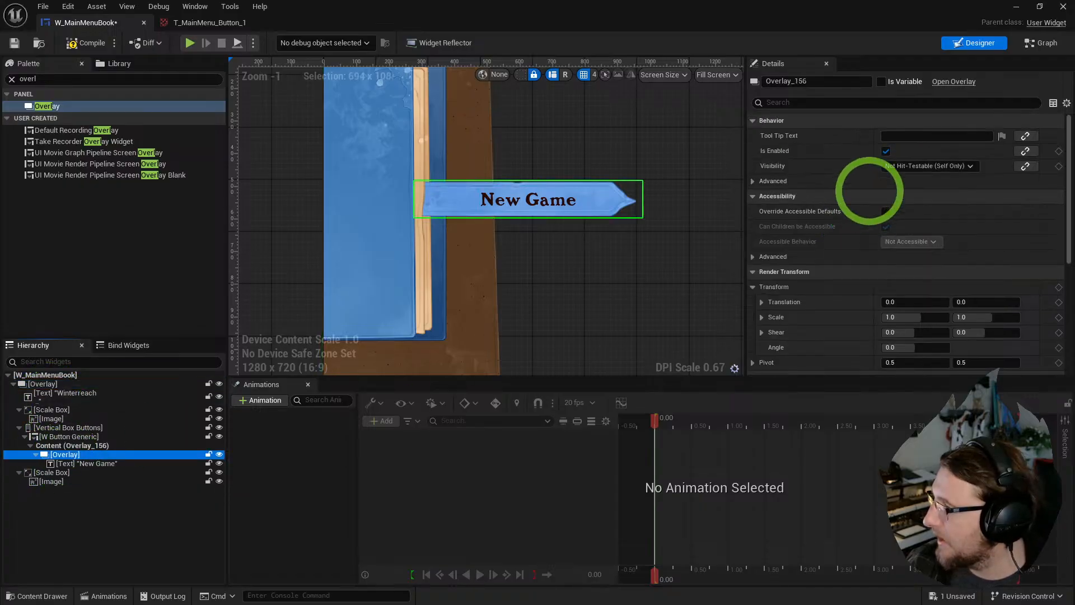
{"action": "left_click", "coordinate": [132, 462]}
{"action": "left_click", "coordinate": [889, 150]}
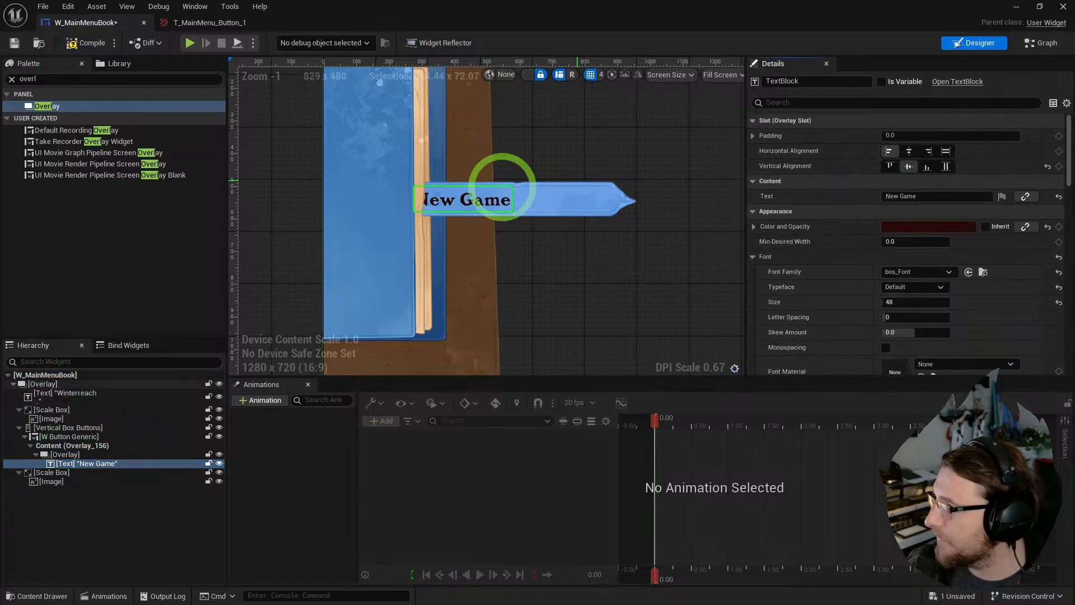
{"action": "left_click", "coordinate": [753, 135]}
{"action": "left_click", "coordinate": [902, 151]}
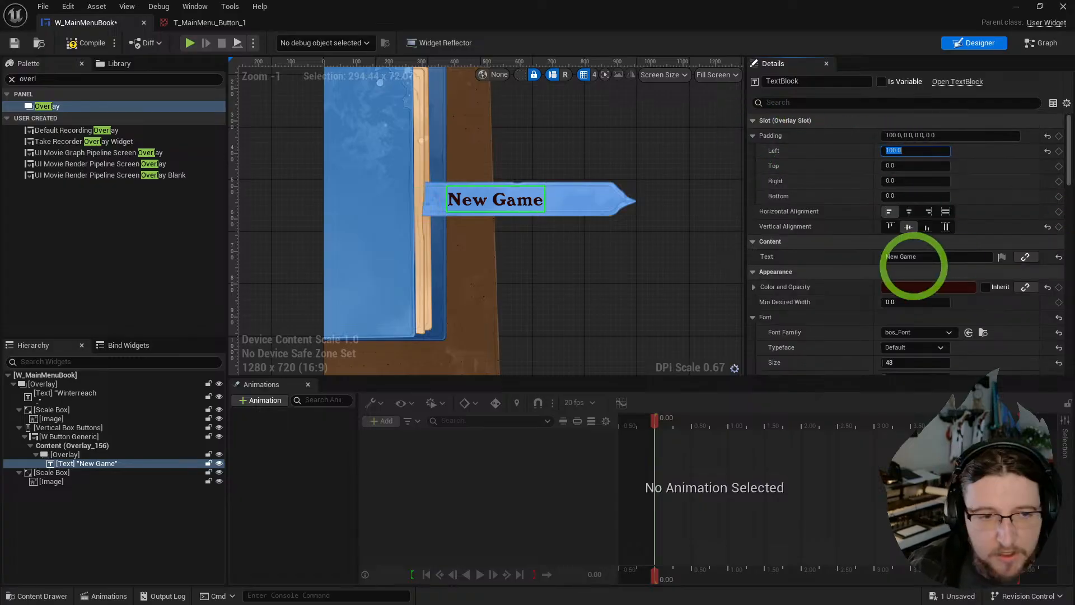
{"action": "left_click", "coordinate": [668, 302]}
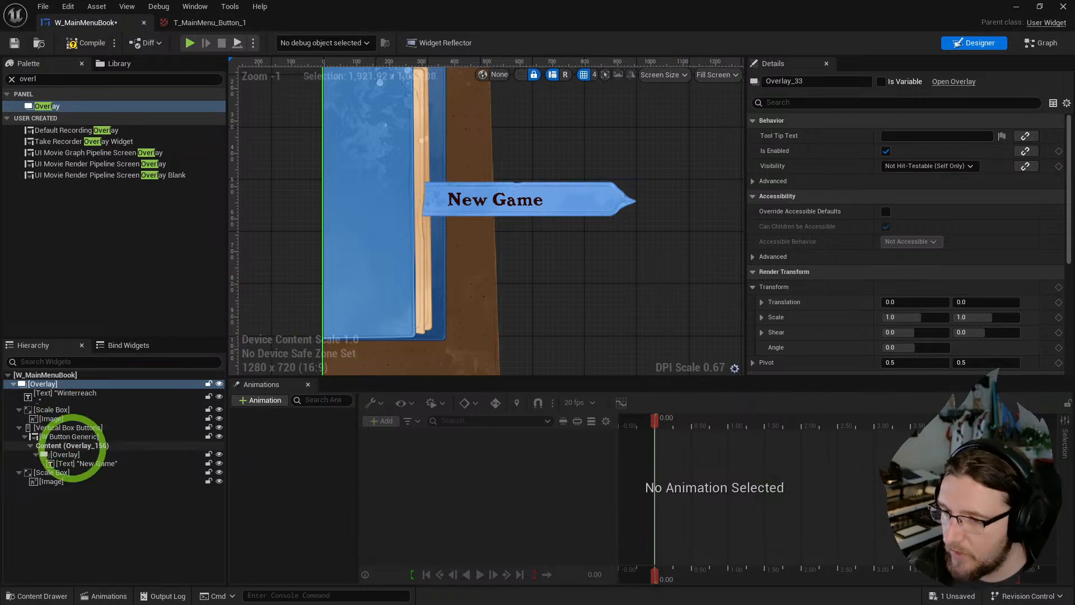
- Duplicate the generic button five times inside the Vertical Box Buttons to make six menu buttons
{"action": "left_click", "coordinate": [50, 445]}
{"action": "left_click", "coordinate": [24, 437]}
{"action": "left_click", "coordinate": [44, 437]}
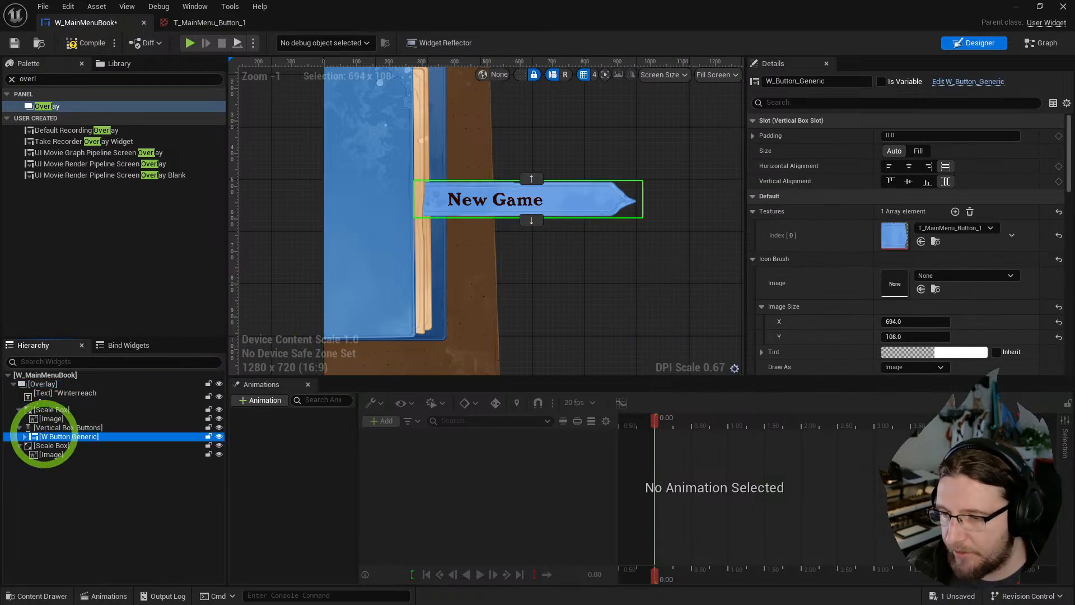
{"action": "left_click", "coordinate": [54, 427]}
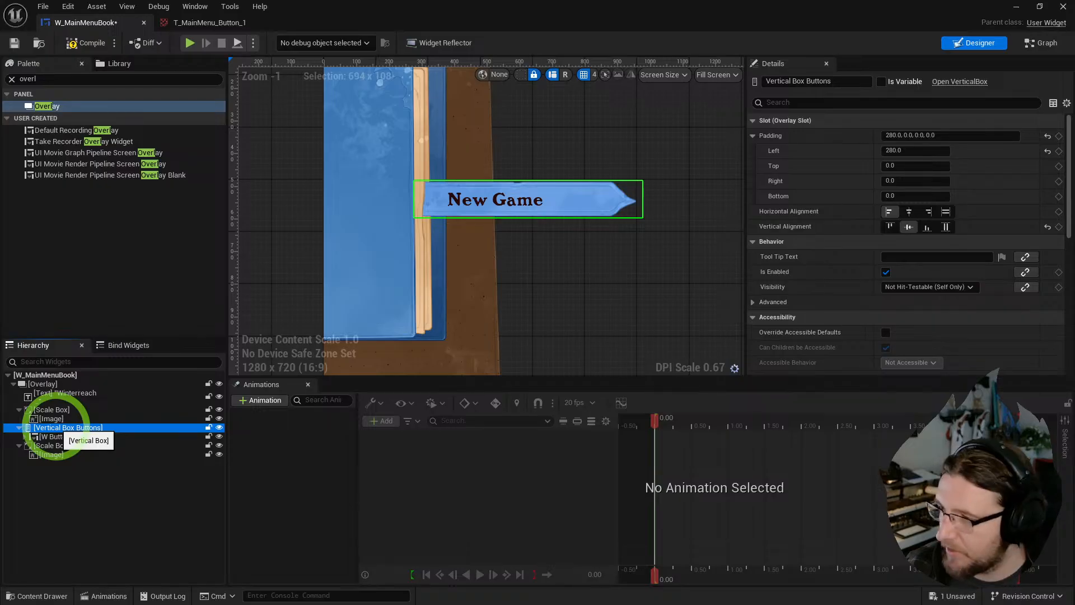
{"action": "left_click", "coordinate": [56, 436]}
{"action": "key", "text": "ctrl+d"}
{"action": "key", "text": "ctrl+d"}
{"action": "key", "text": "ctrl+d"}
{"action": "key", "text": "ctrl+d"}
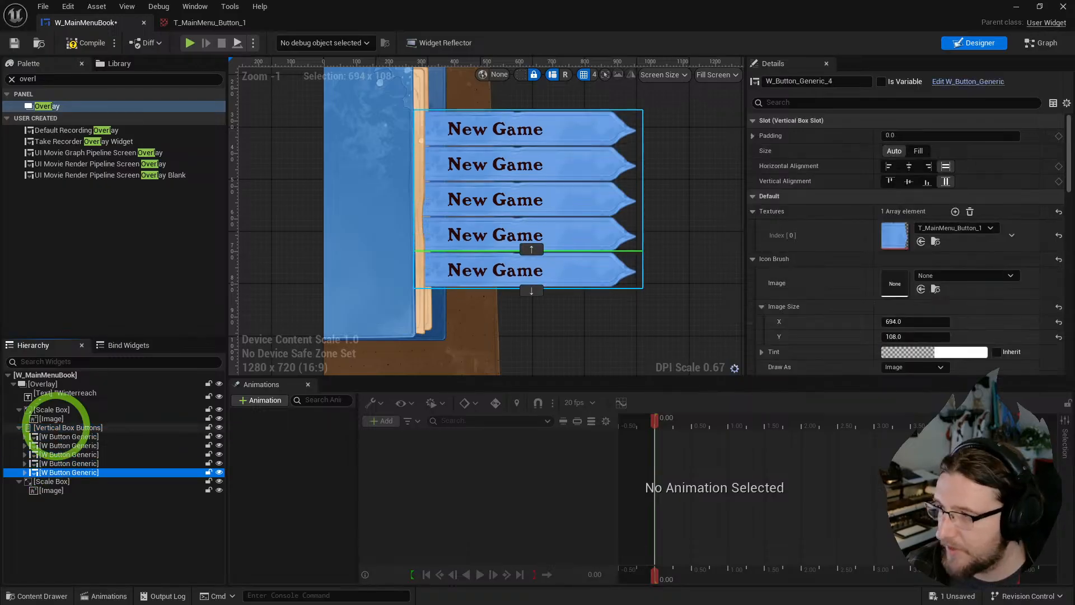
{"action": "key", "text": "ctrl+d"}
- Set the top padding of all six generic buttons together to 4
{"action": "left_click", "coordinate": [68, 437]}
{"action": "left_click", "coordinate": [86, 480], "text": "shift"}
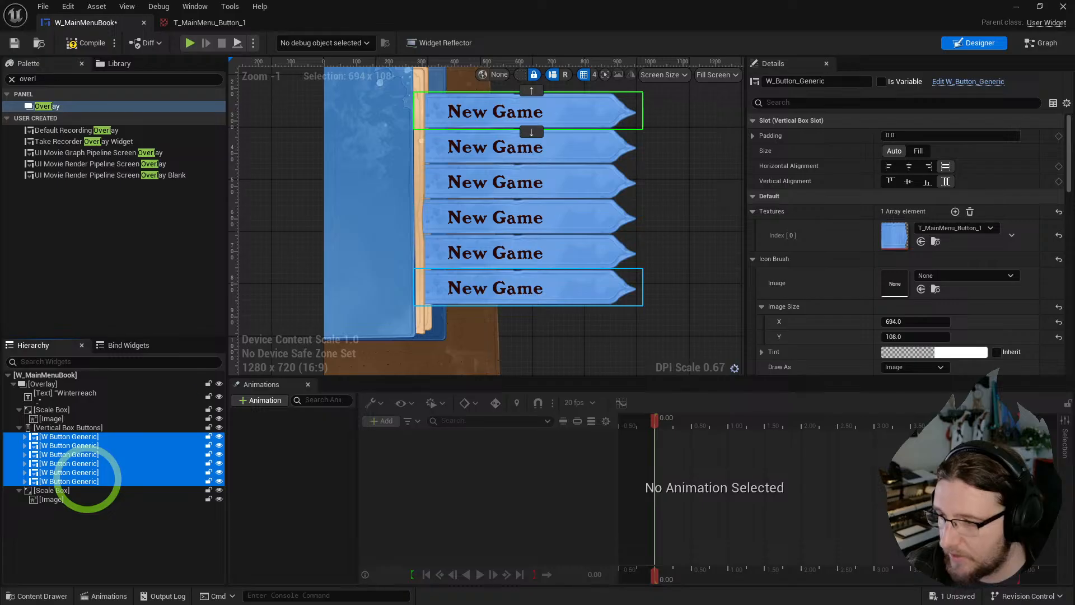
{"action": "left_click", "coordinate": [751, 138]}
{"action": "left_click", "coordinate": [753, 136]}
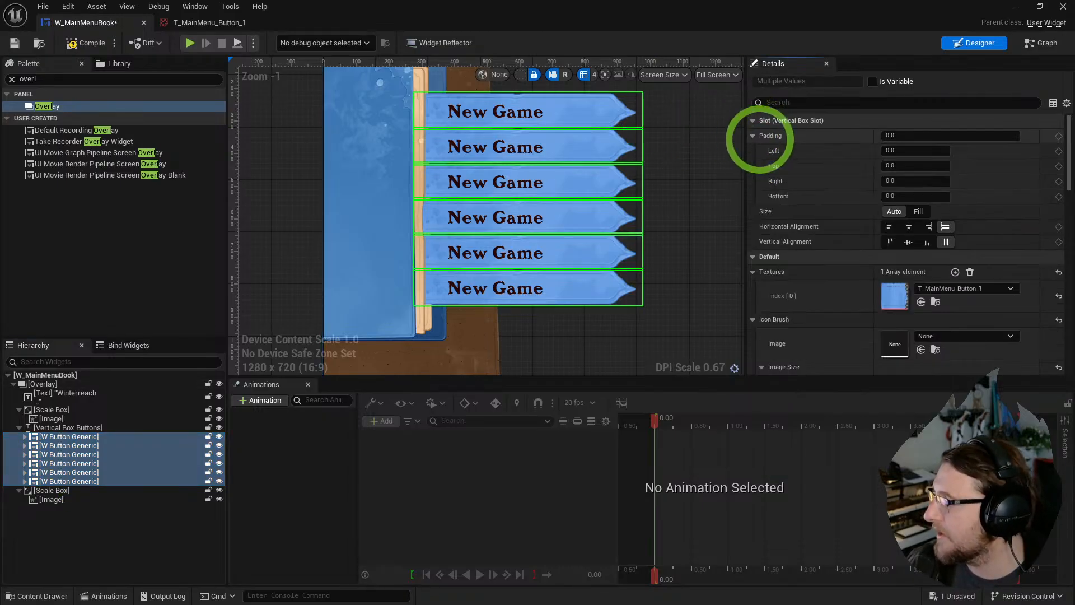
{"action": "left_click", "coordinate": [701, 186]}
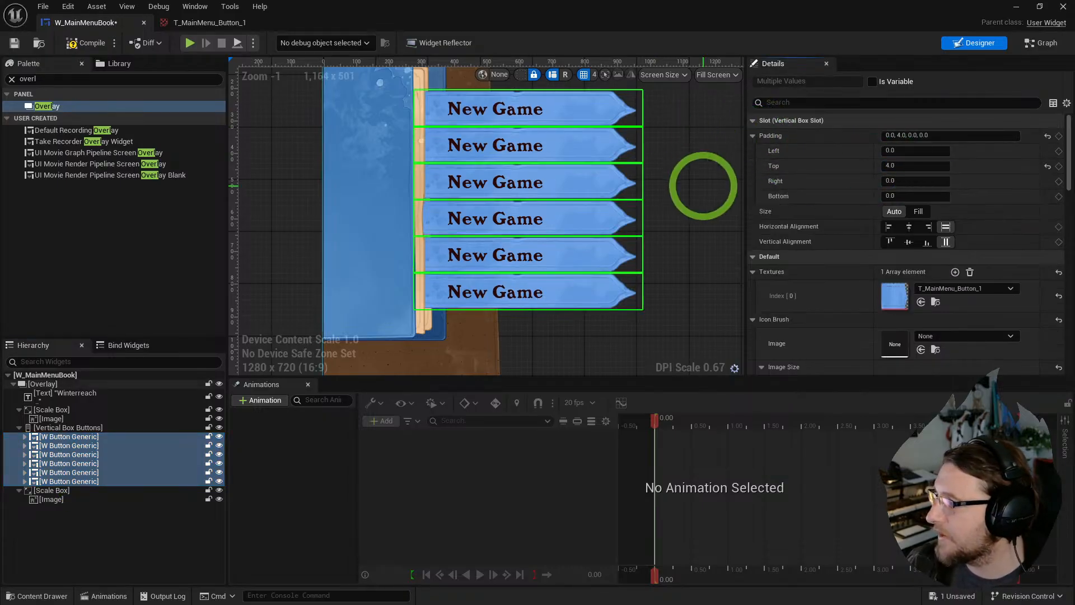
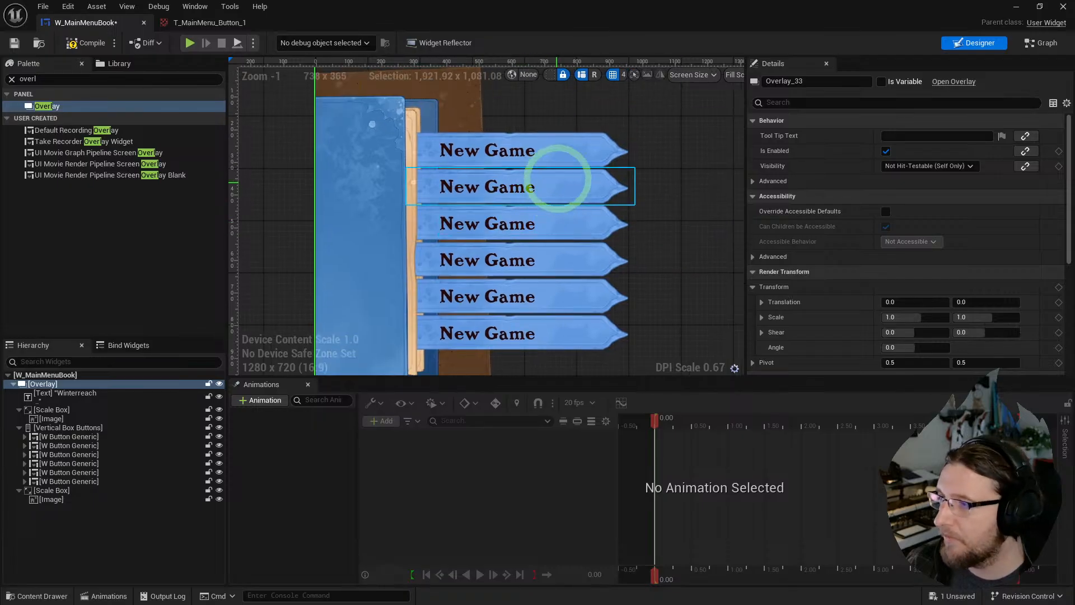
- Assign the T_MainMenu_Button_5 texture to the first menu button and save the widget
{"action": "left_click", "coordinate": [554, 156]}
{"action": "key", "text": "ctrl+space"}
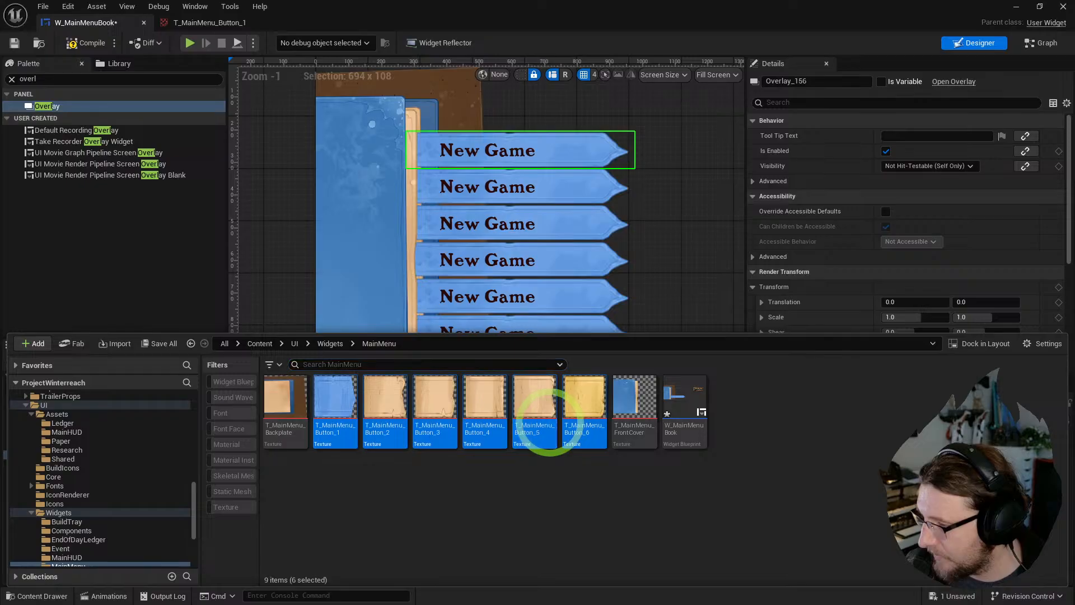
{"action": "right_click_drag", "start_coordinate": [659, 223], "coordinate": [633, 195]}
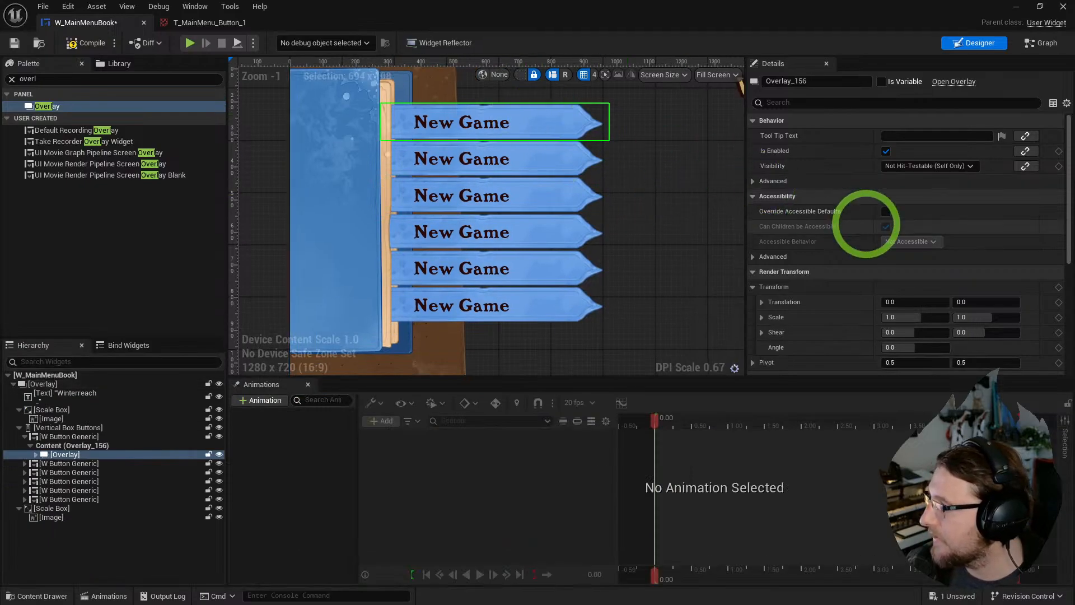
{"action": "left_click", "coordinate": [28, 437]}
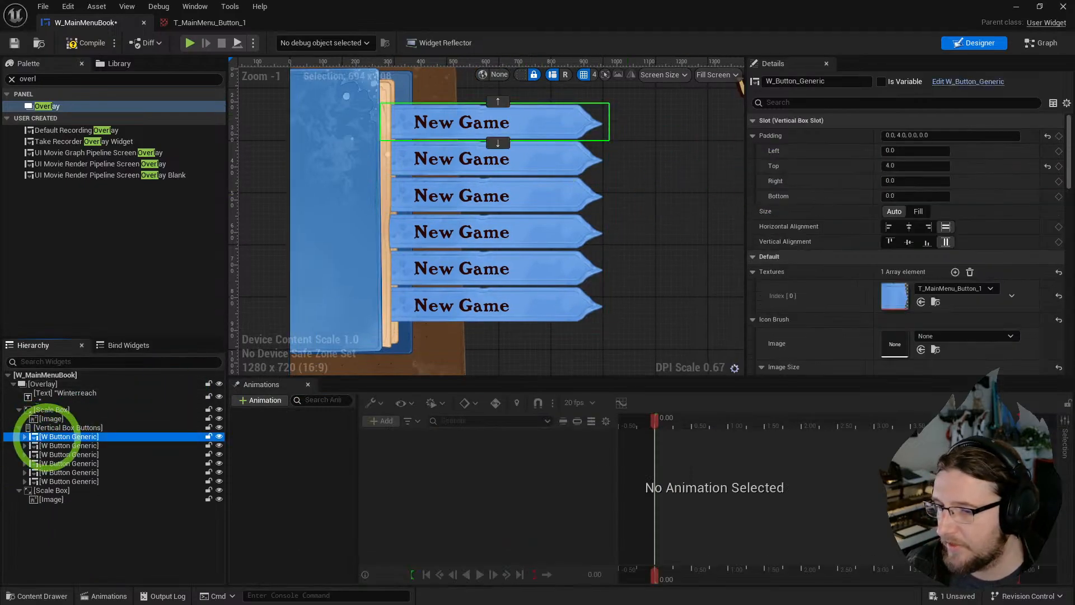
{"action": "right_click_drag", "start_coordinate": [535, 186], "coordinate": [536, 186]}
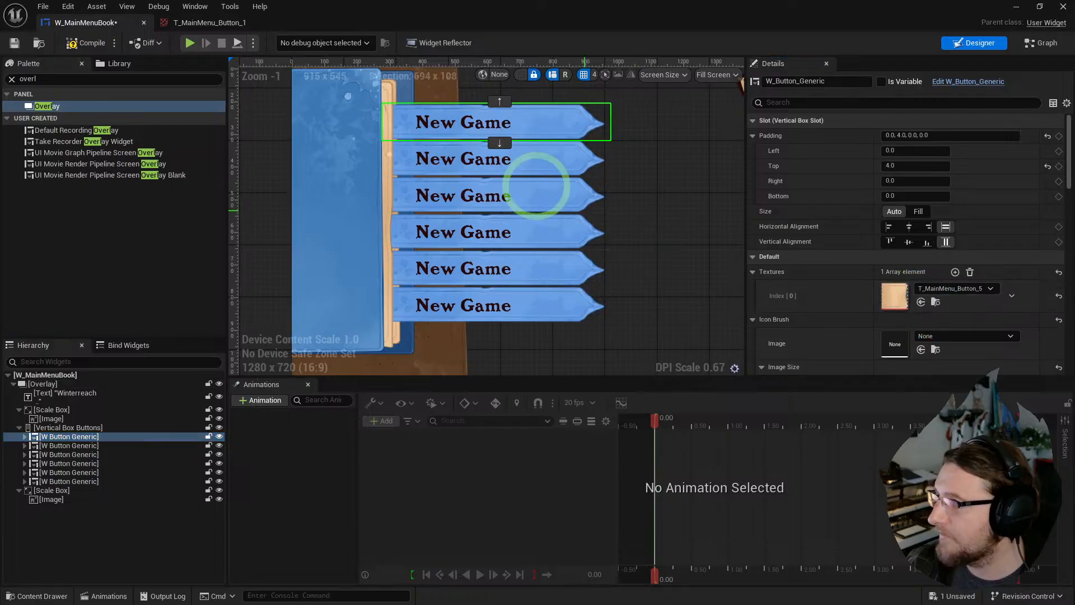
{"action": "key", "text": "ctrl+s"}
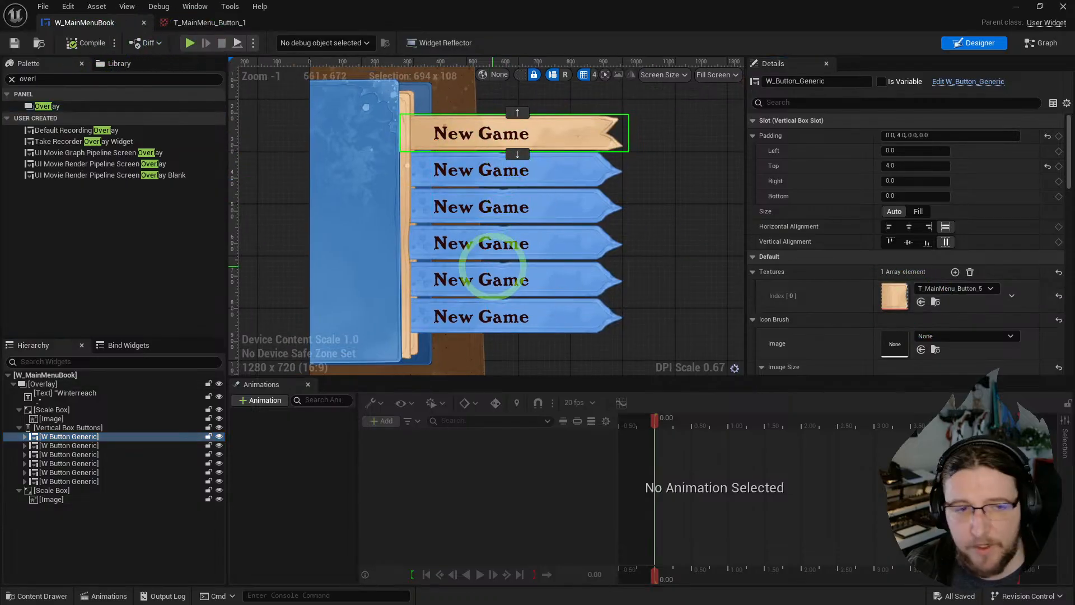
- Assign the T_MainMenu_Button_3 texture to the third menu button
{"action": "key", "text": "ctrl+space"}
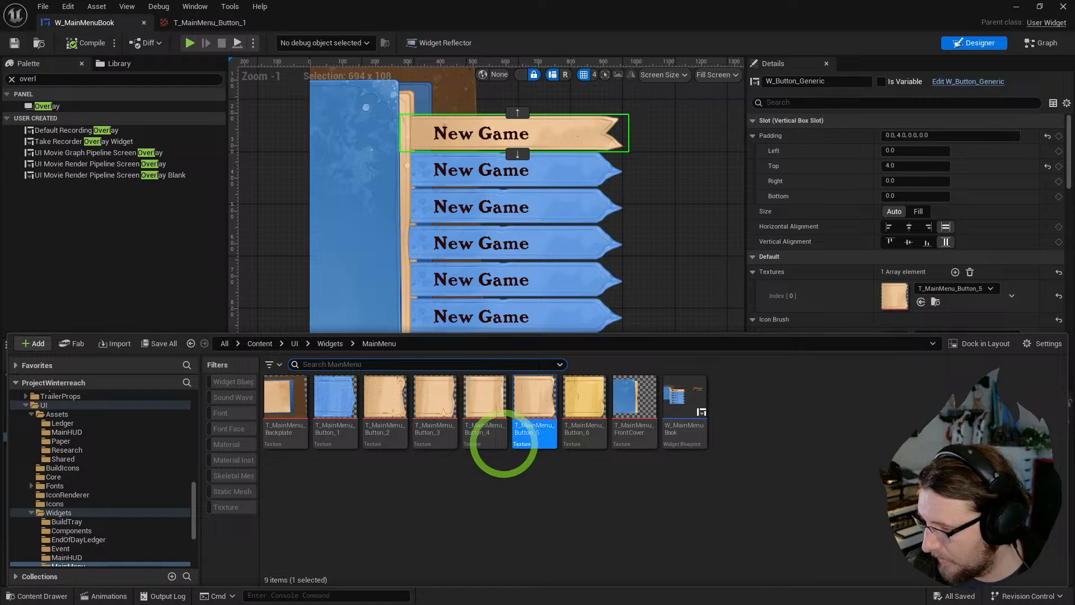
{"action": "left_click", "coordinate": [519, 226]}
{"action": "left_click", "coordinate": [555, 183]}
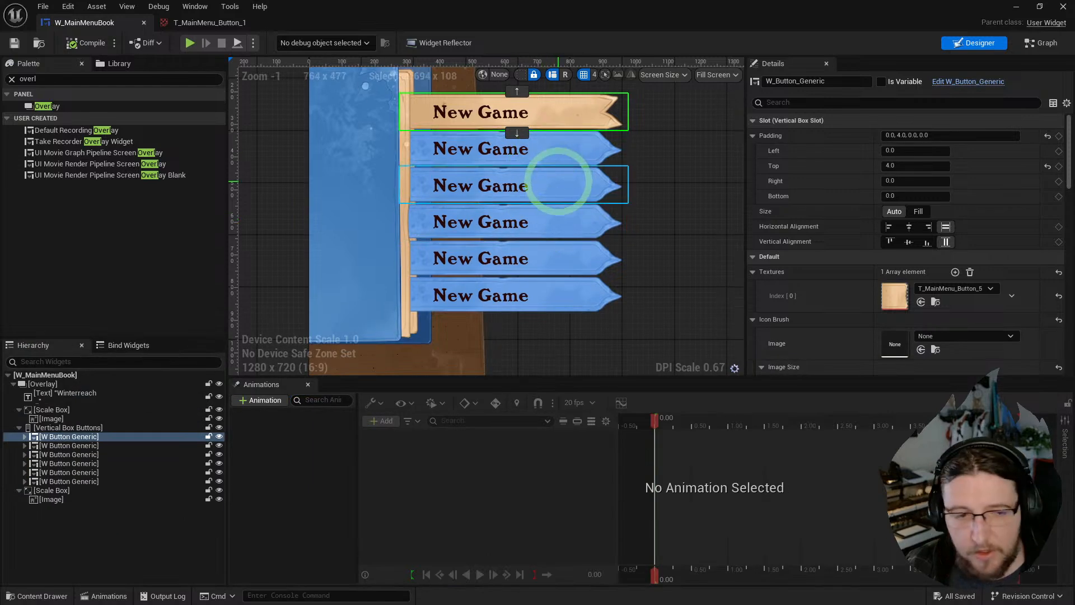
{"action": "left_click", "coordinate": [84, 454]}
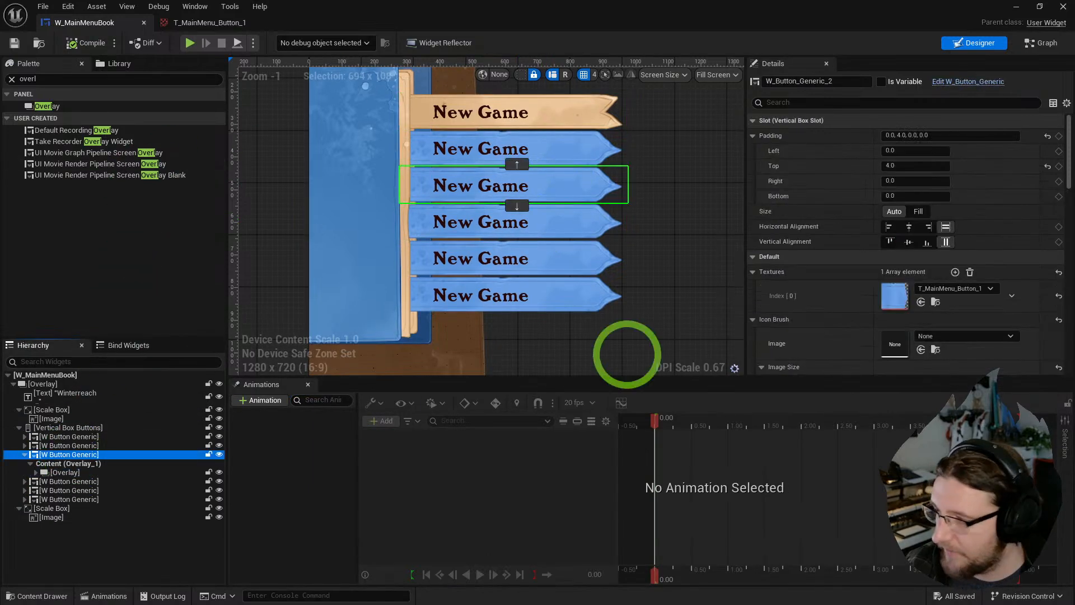
{"action": "left_click", "coordinate": [920, 302]}
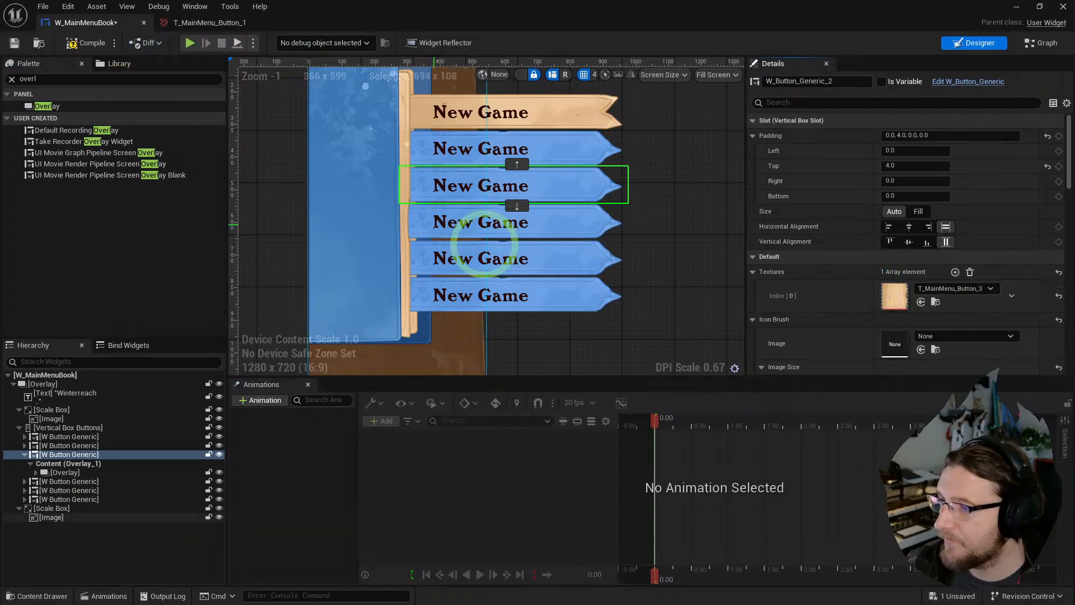
- Assign the T_MainMenu_Button_4 texture to the fourth menu button
{"action": "left_click", "coordinate": [557, 221]}
{"action": "key", "text": "ctrl+space"}
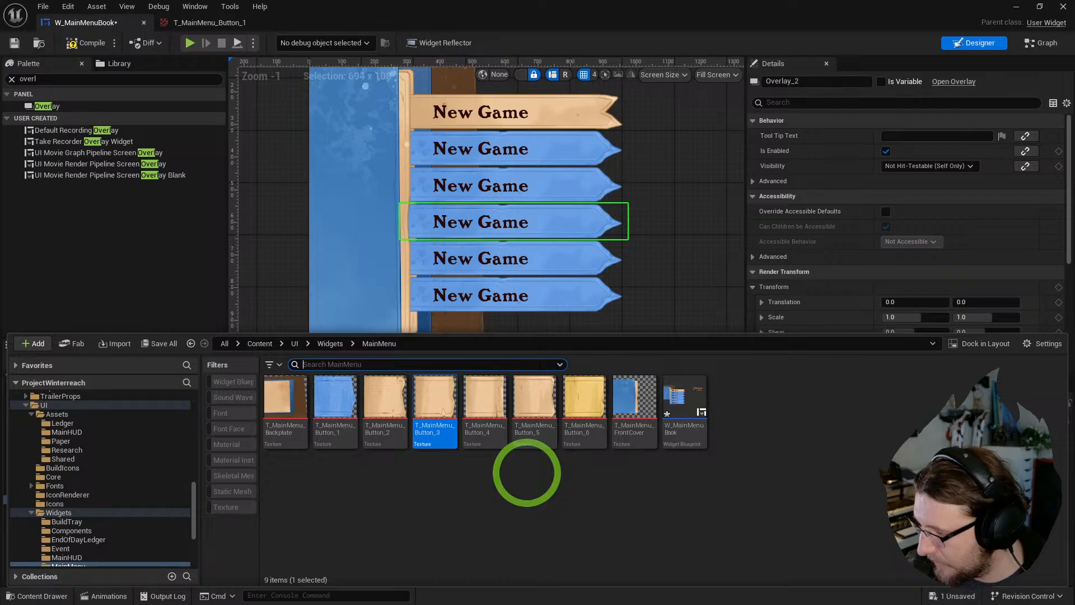
{"action": "right_click_drag", "start_coordinate": [561, 252], "coordinate": [565, 219]}
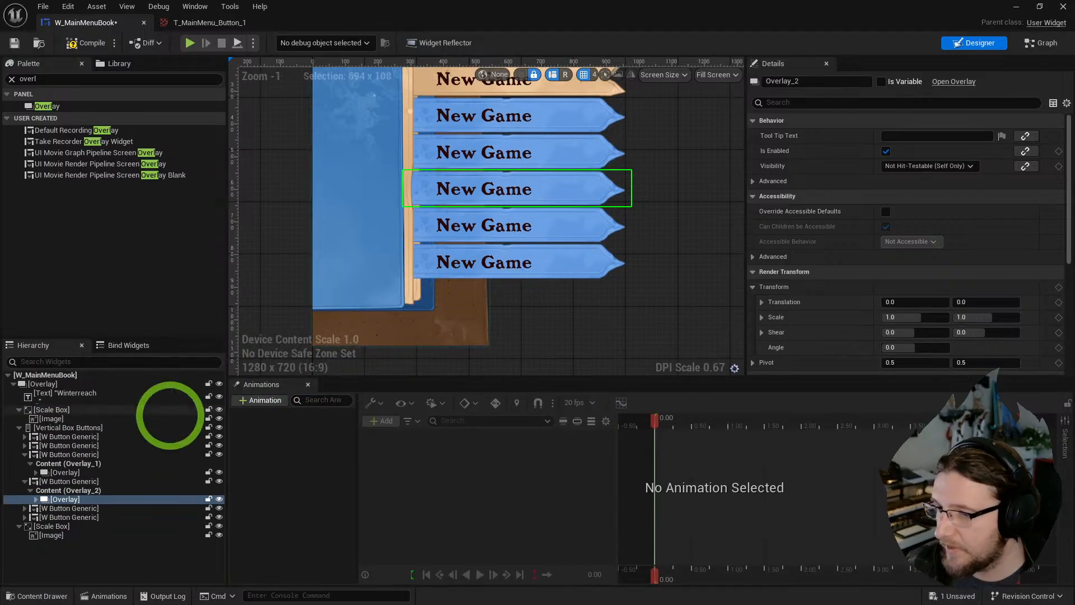
{"action": "left_click", "coordinate": [68, 481]}
{"action": "left_click", "coordinate": [921, 302]}
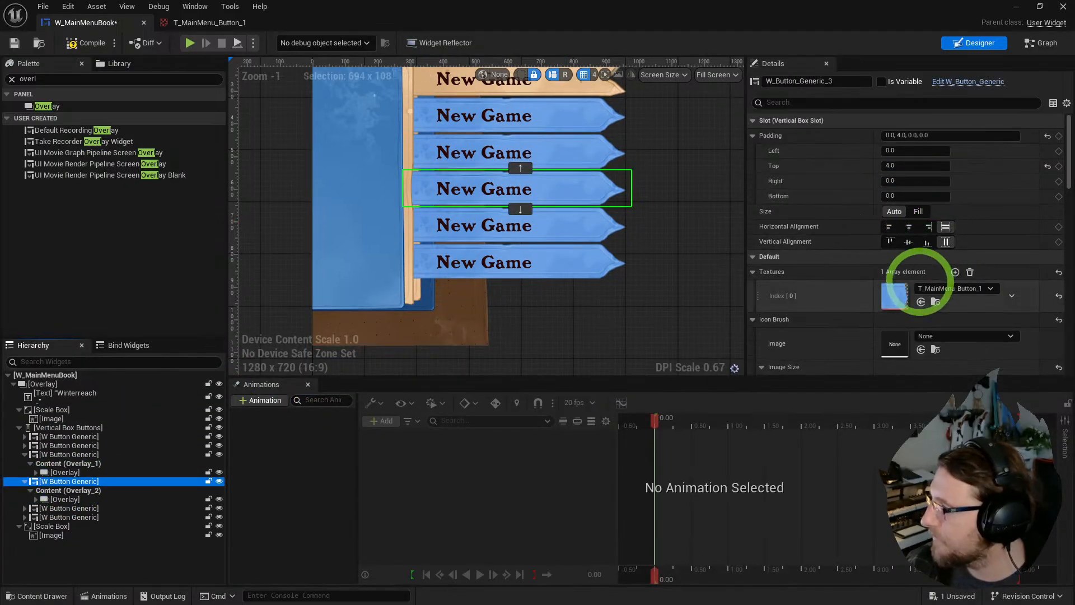
{"action": "right_click_drag", "start_coordinate": [544, 245], "coordinate": [523, 224]}
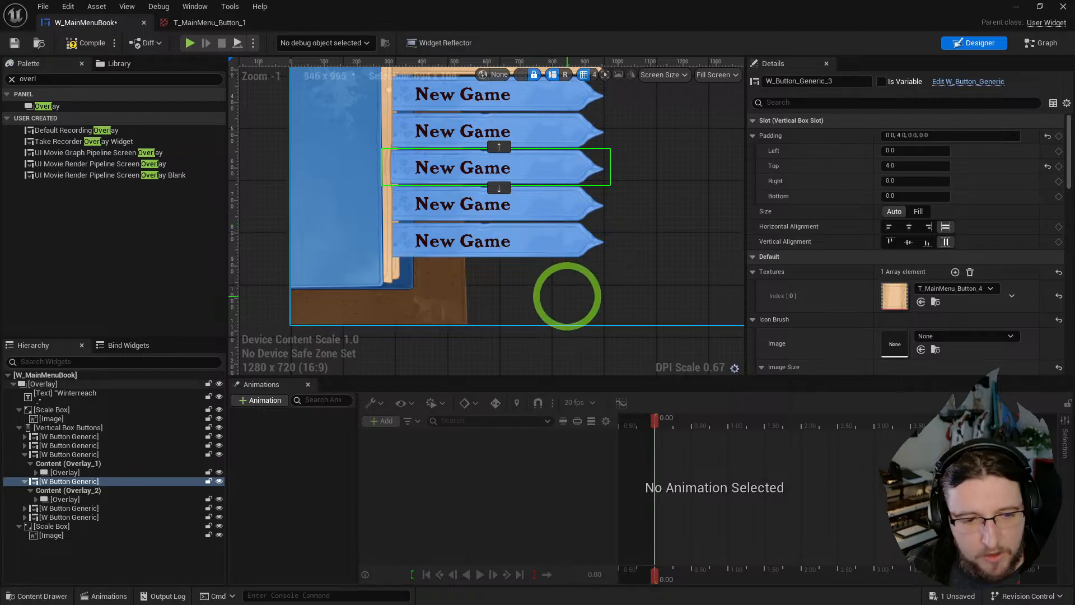
- Assign the T_MainMenu_Button_2 texture to the fifth menu button
{"action": "key", "text": "ctrl+space"}
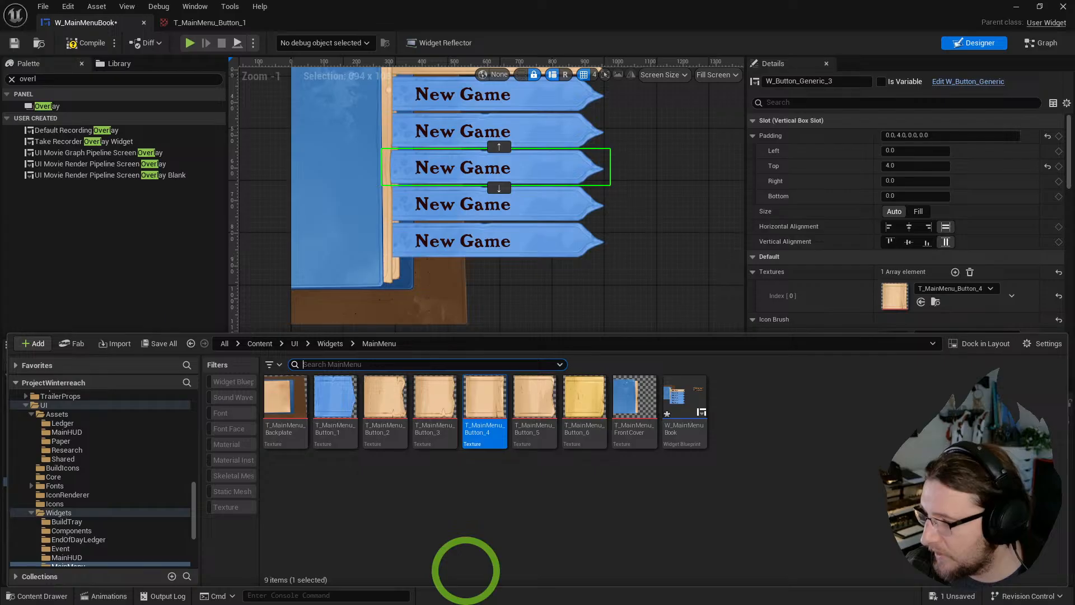
{"action": "left_click", "coordinate": [396, 402]}
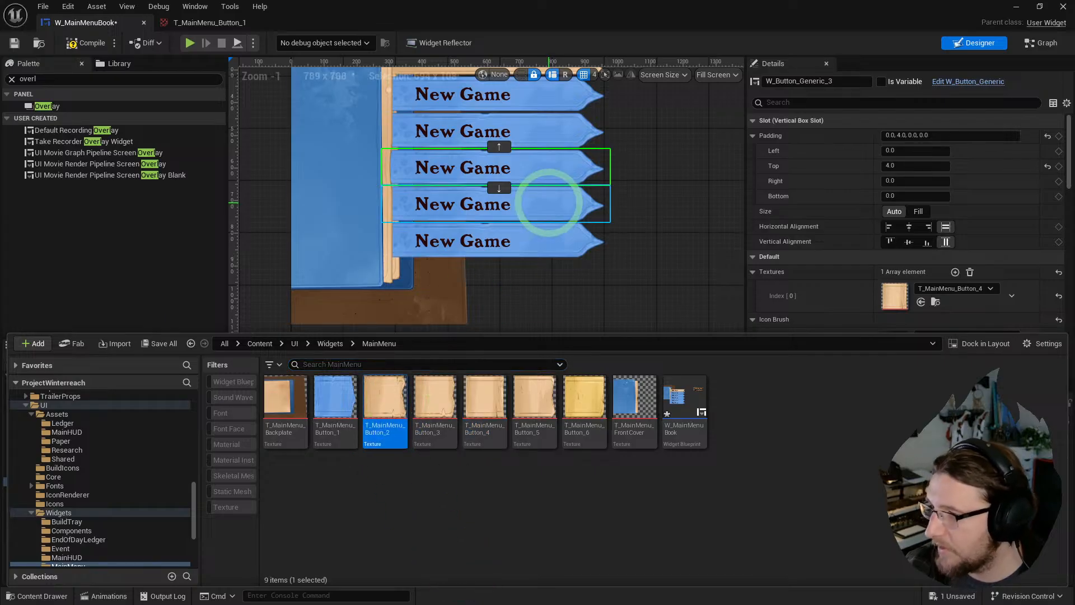
{"action": "left_click", "coordinate": [547, 202]}
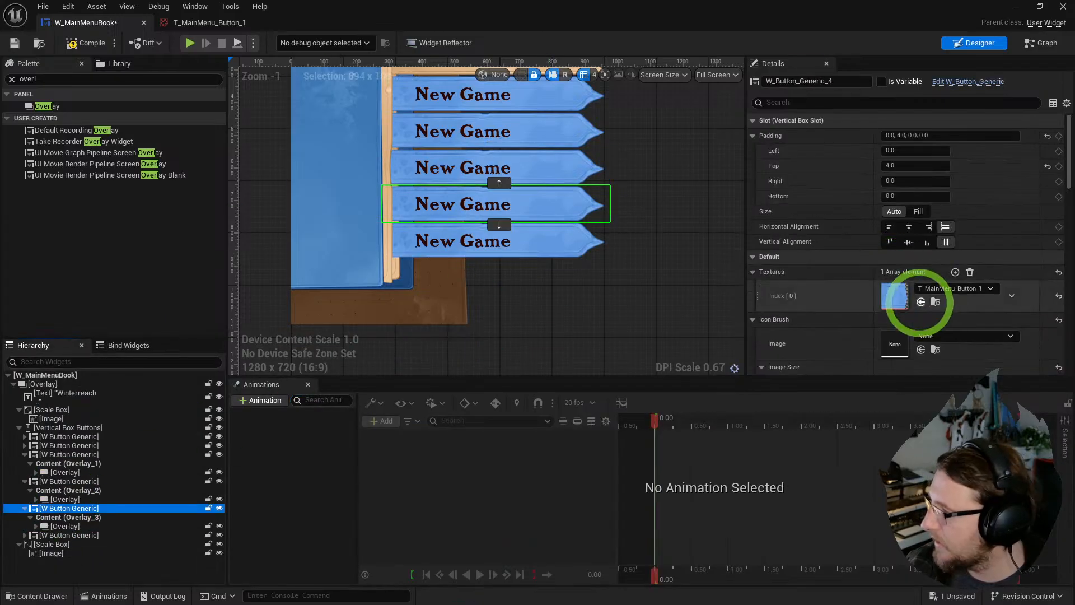
- Assign the T_MainMenu_Button_6 texture to the sixth menu button, then compile and save the widget
{"action": "left_click", "coordinate": [559, 246]}
{"action": "key", "text": "ctrl+space"}
{"action": "left_click", "coordinate": [585, 403]}
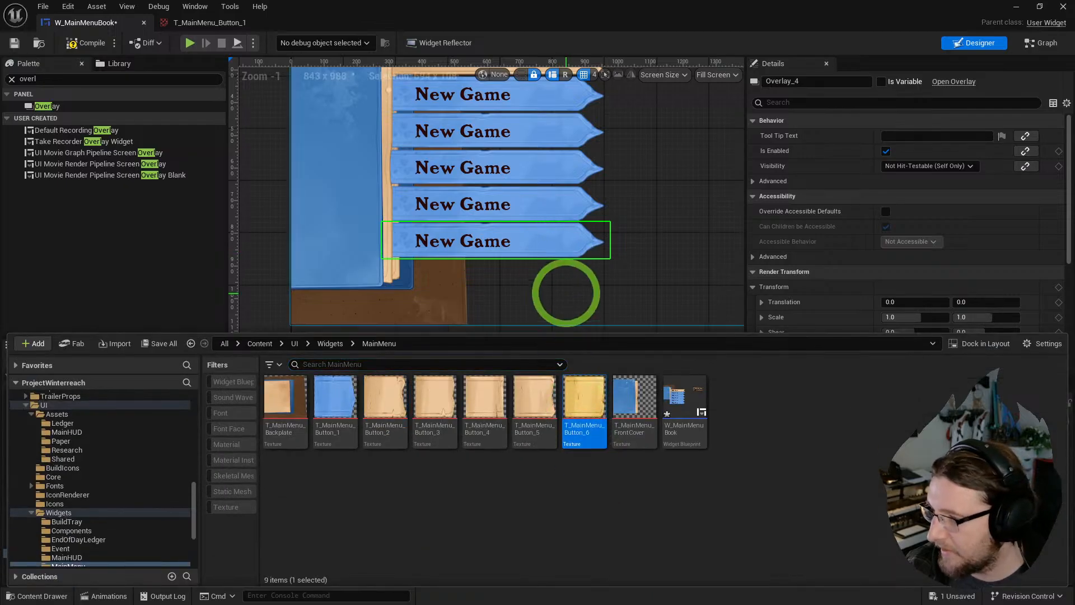
{"action": "key", "text": "ctrl+space"}
{"action": "left_click", "coordinate": [70, 534]}
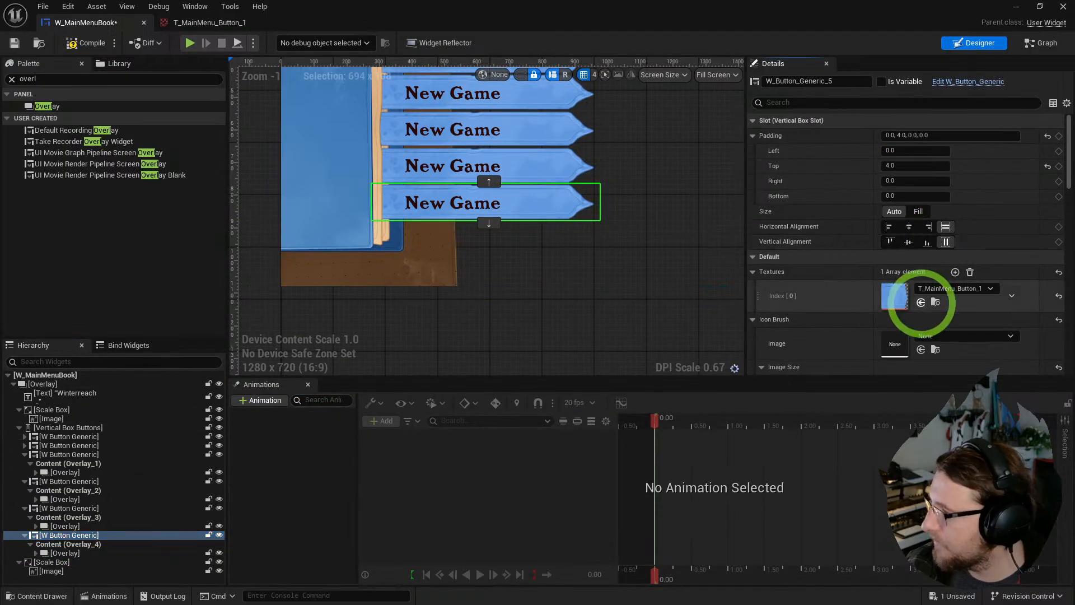
{"action": "left_click", "coordinate": [920, 303]}
{"action": "right_click_drag", "start_coordinate": [610, 221], "coordinate": [616, 269]}
{"action": "left_click", "coordinate": [645, 222]}
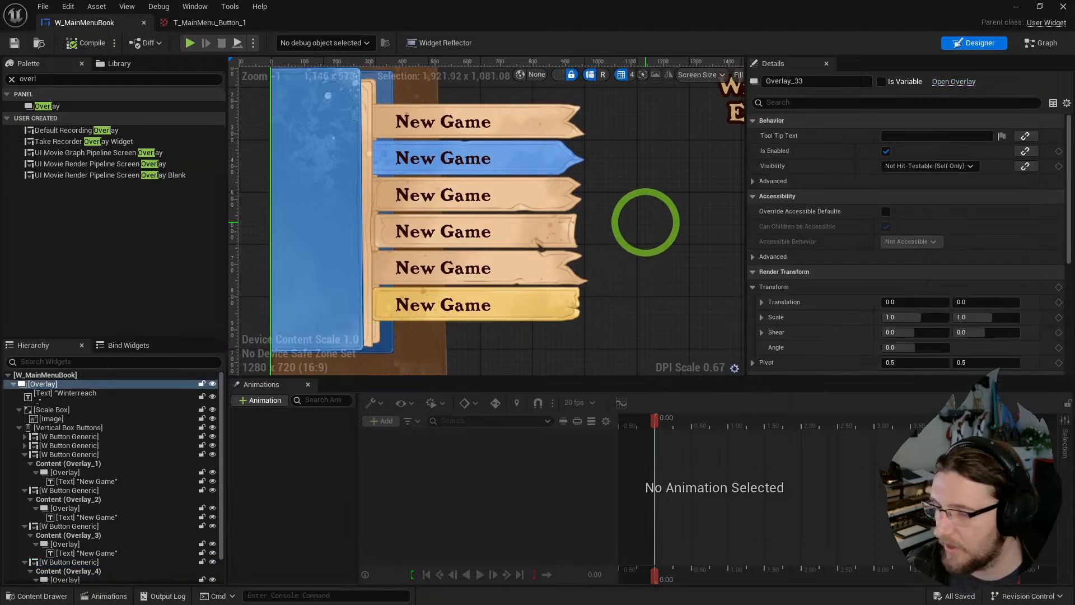
- Copy the first menu button's T_MainMenu_Button_5 texture and paste it onto the fifth menu button
{"action": "left_click", "coordinate": [540, 118]}
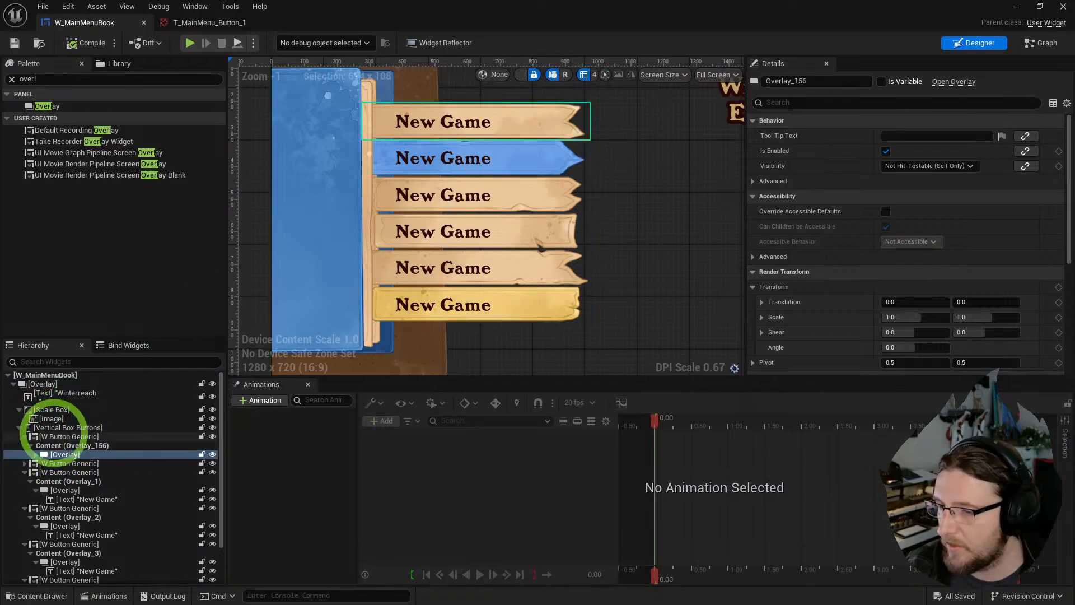
{"action": "left_click", "coordinate": [62, 436]}
{"action": "right_click", "coordinate": [902, 295]}
{"action": "left_click", "coordinate": [932, 312]}
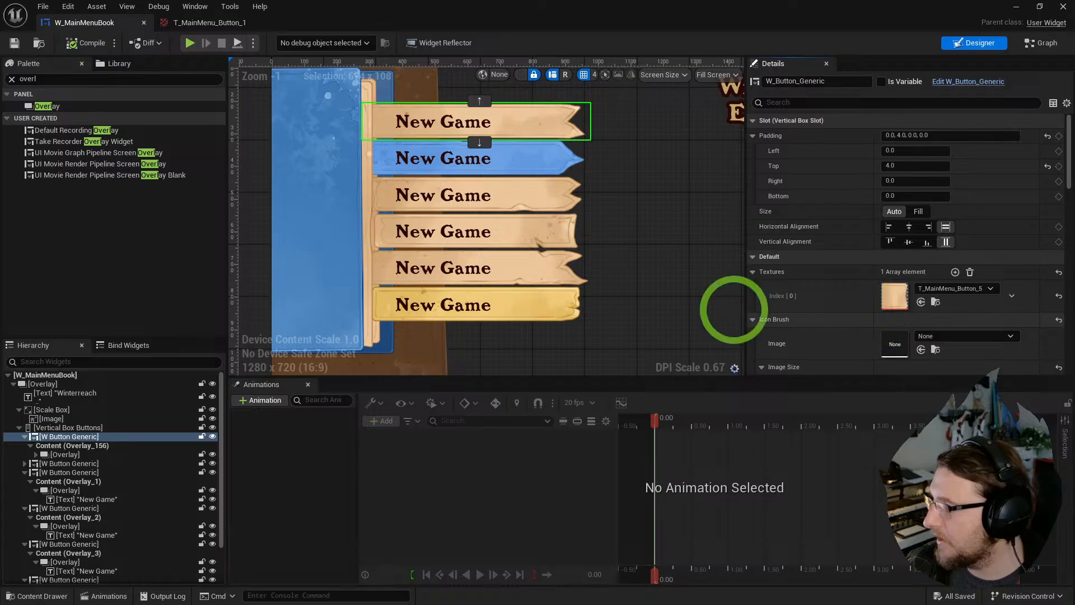
{"action": "left_click", "coordinate": [521, 271]}
{"action": "left_click", "coordinate": [62, 543]}
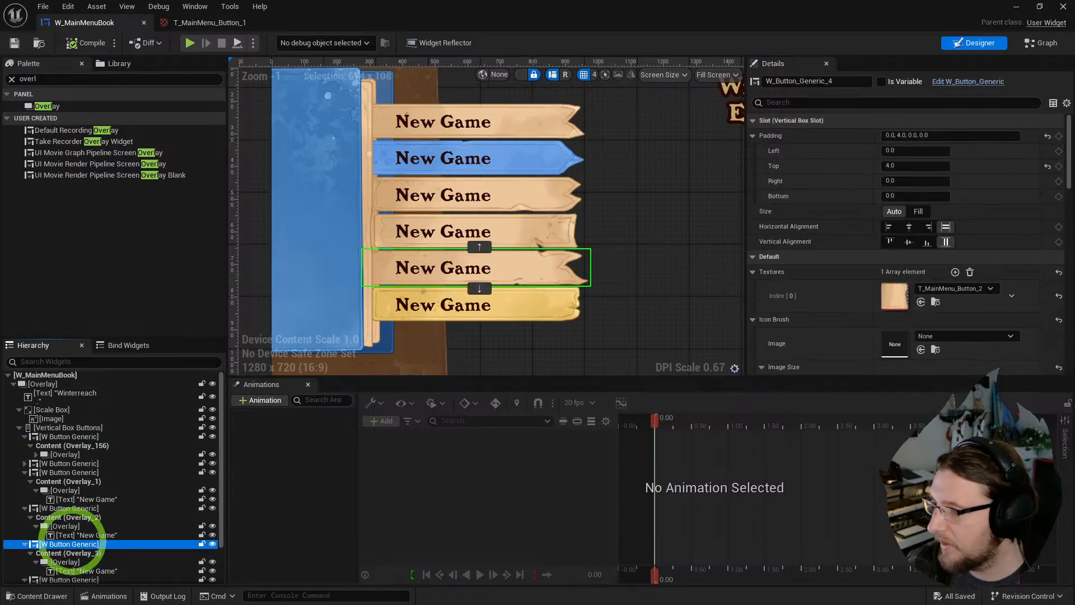
{"action": "right_click", "coordinate": [895, 295]}
{"action": "left_click", "coordinate": [932, 322]}
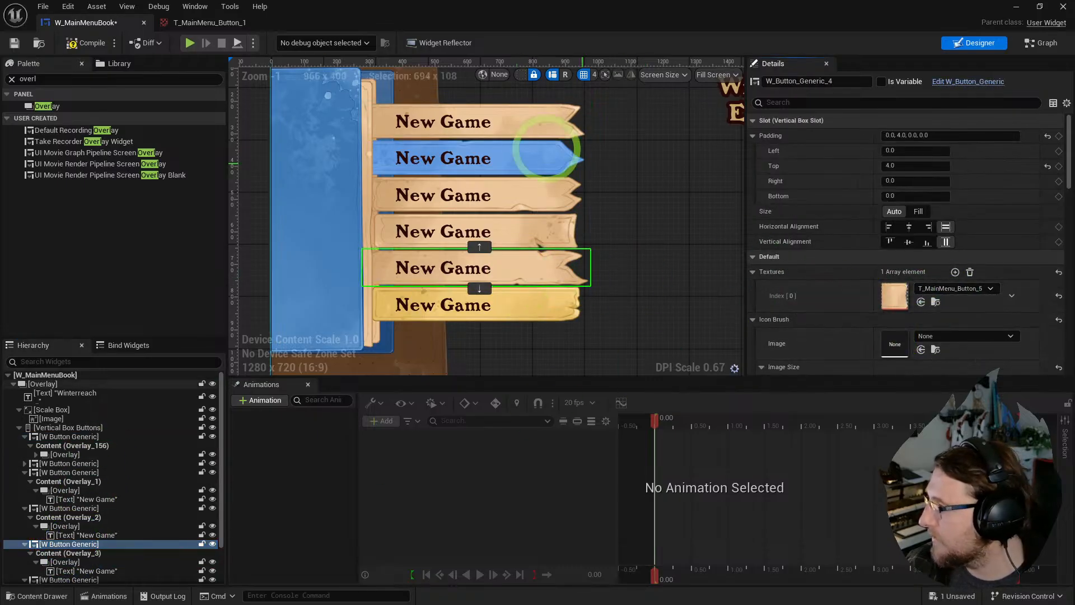
- Assign the T_MainMenu_Button_2 texture to the first menu button and compile the widget
{"action": "left_click", "coordinate": [523, 123]}
{"action": "left_click", "coordinate": [119, 454]}
{"action": "left_click", "coordinate": [69, 436]}
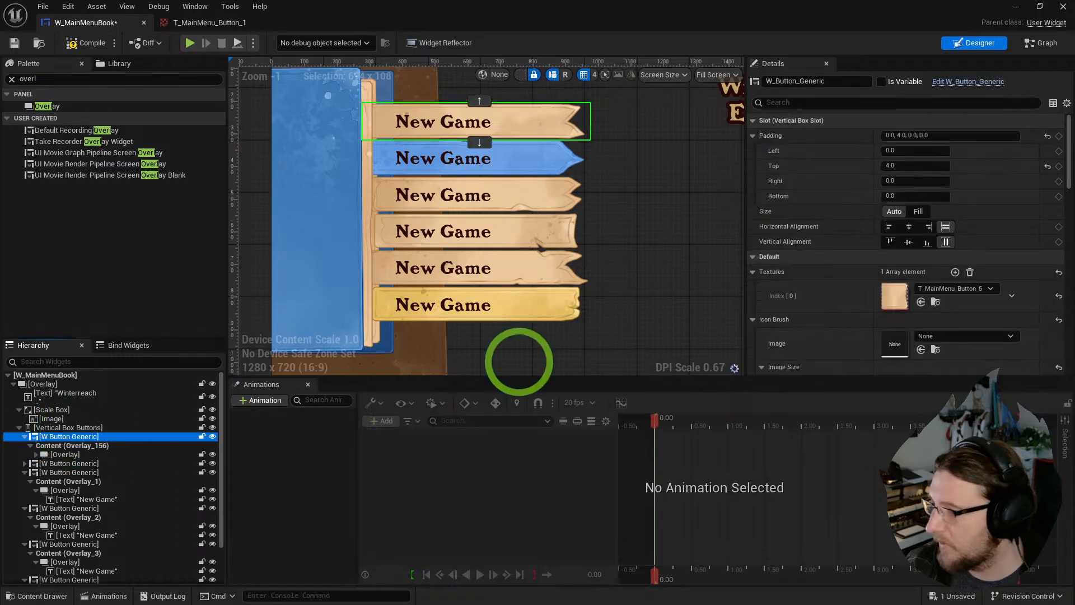
{"action": "left_click", "coordinate": [959, 288]}
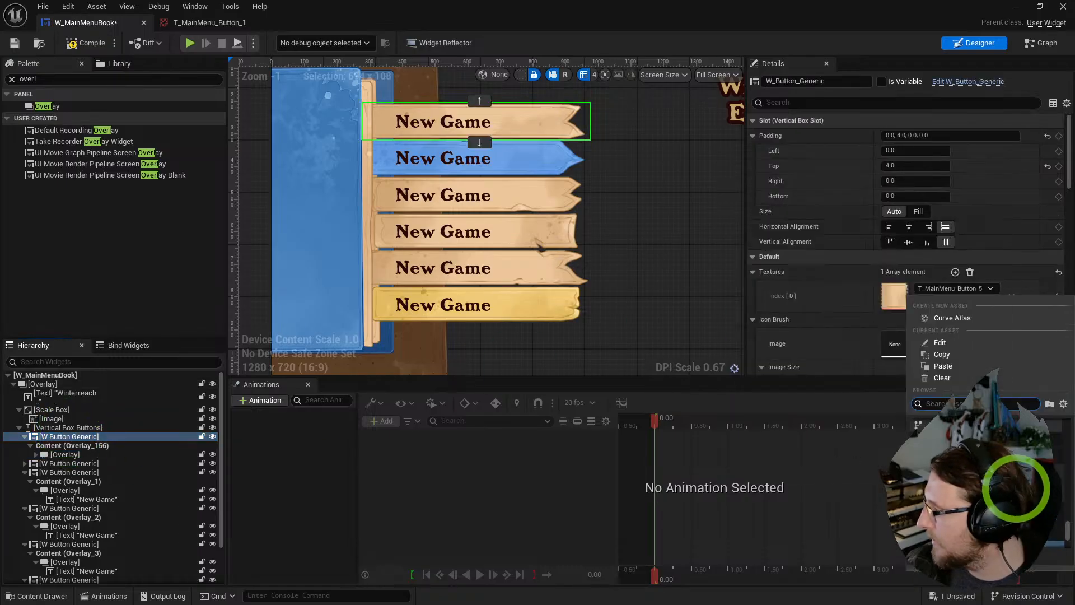
{"action": "left_click", "coordinate": [1007, 444]}
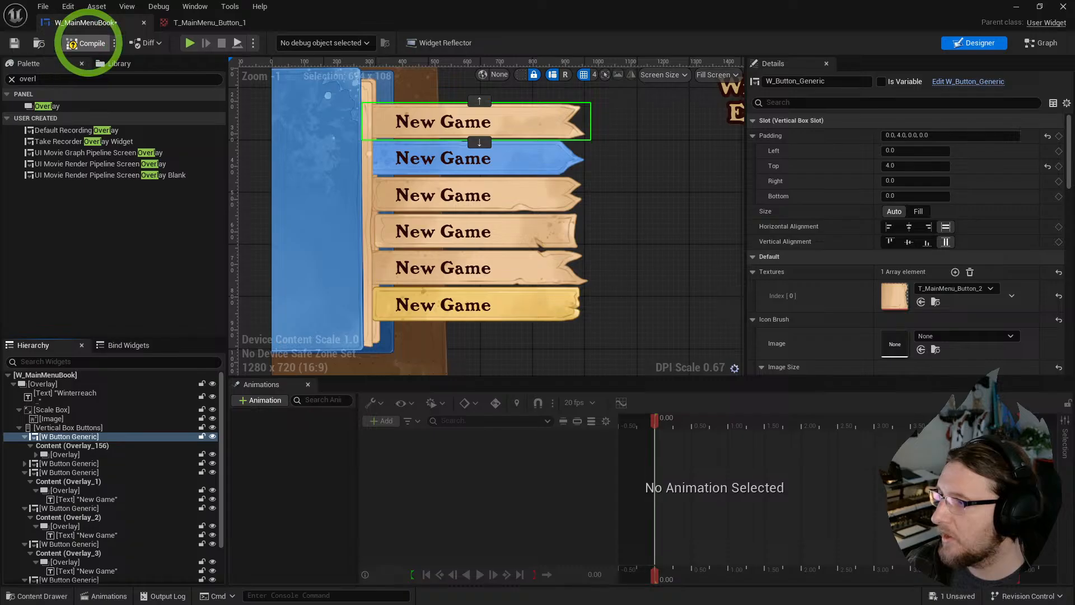
{"action": "left_click", "coordinate": [83, 43]}
{"action": "left_click", "coordinate": [681, 230]}
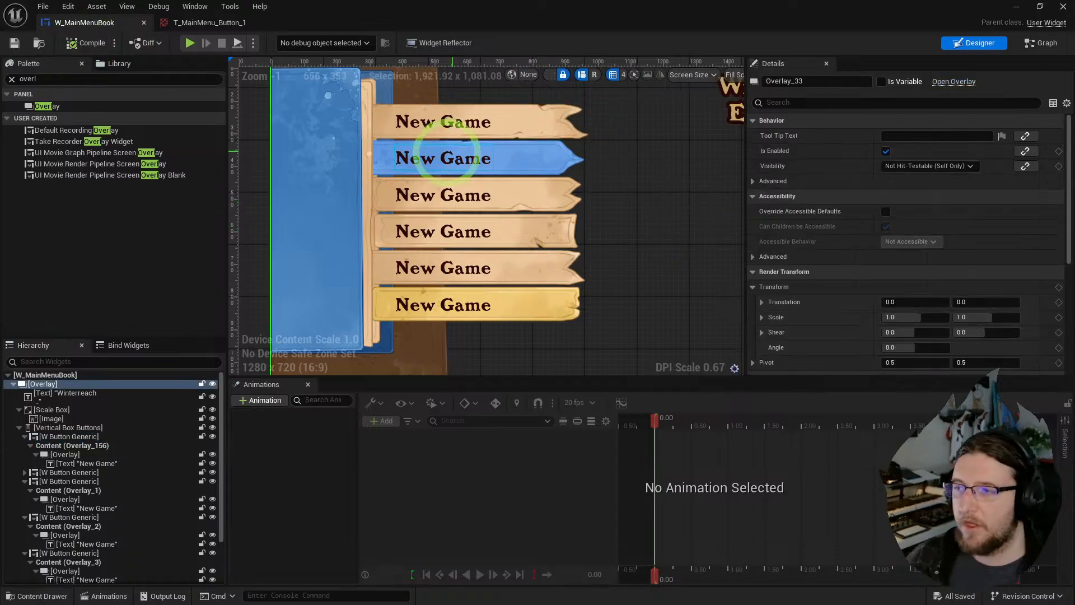
- Change the second menu button's label to Continue and the third menu button's label to Manage Saves
{"action": "left_click", "coordinate": [443, 154]}
{"action": "left_click", "coordinate": [474, 152]}
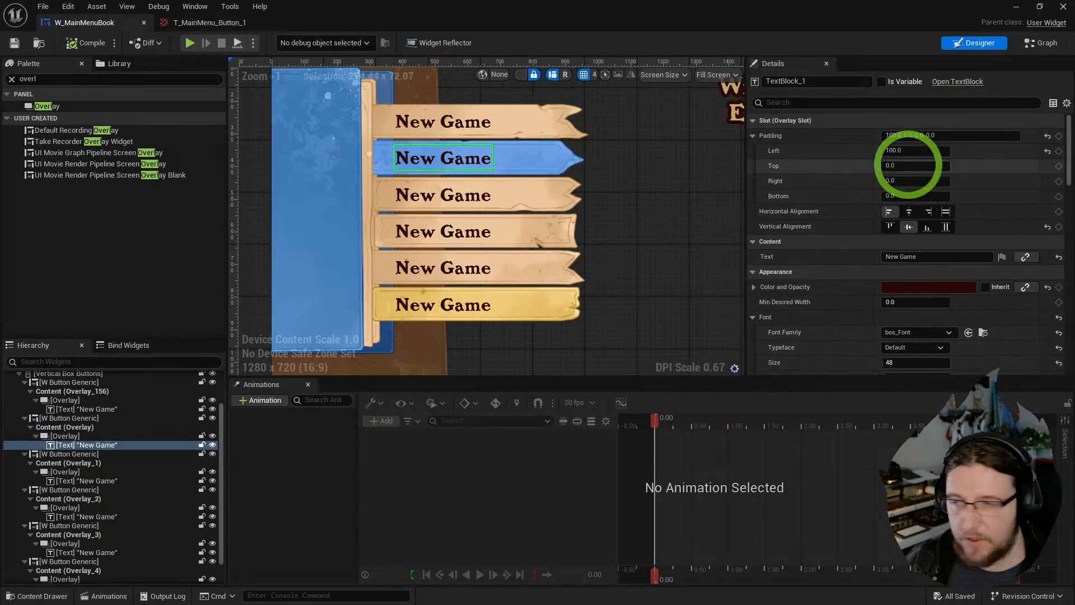
{"action": "left_click", "coordinate": [916, 256]}
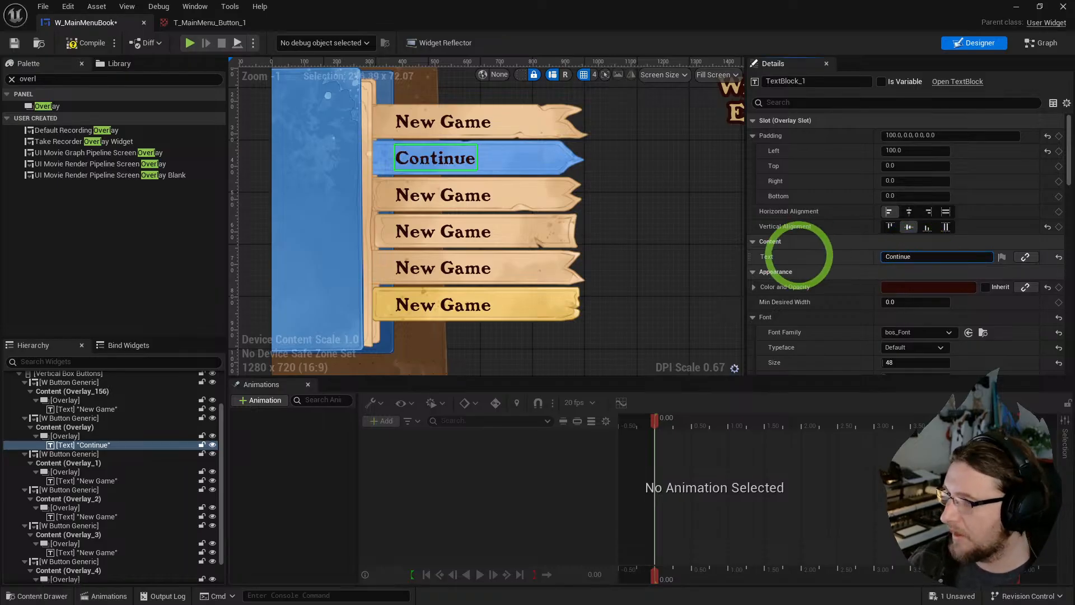
{"action": "left_click", "coordinate": [444, 193]}
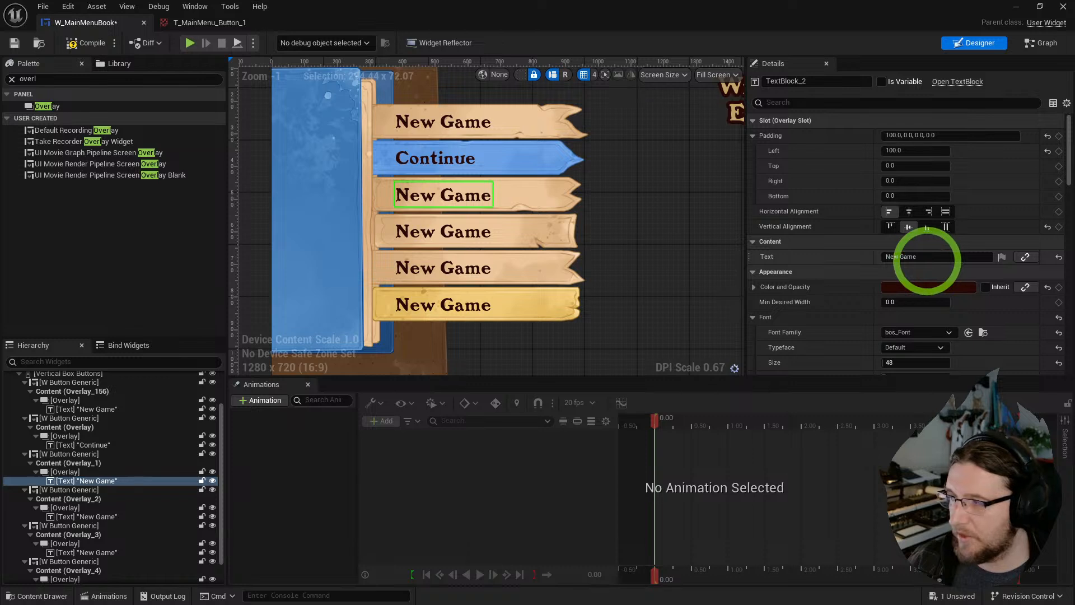
{"action": "left_click", "coordinate": [925, 257]}
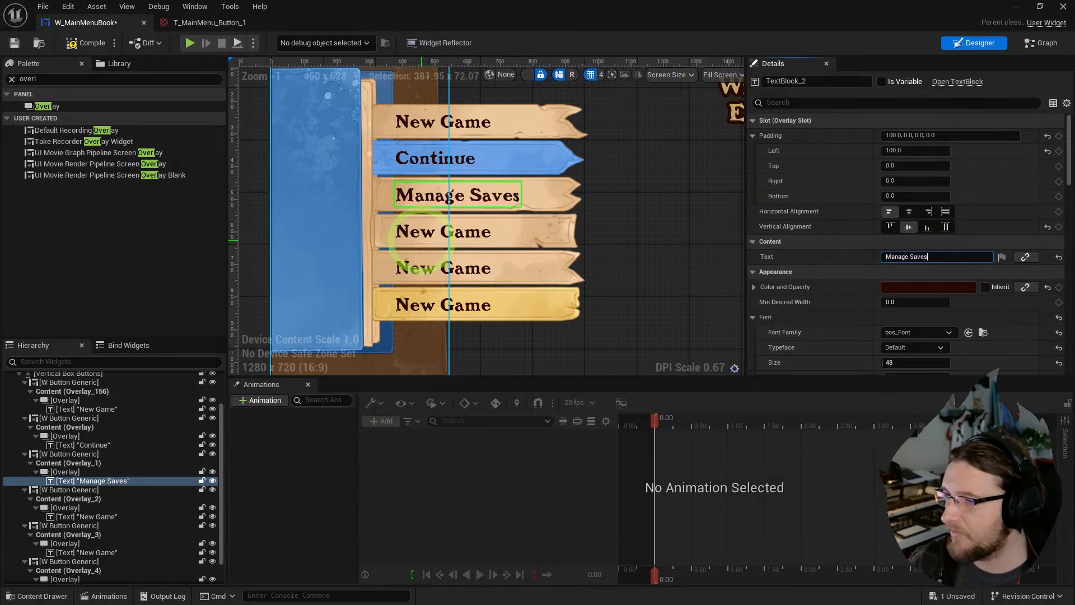
- Change the fourth menu button's label to Settings and the fifth menu button's label to Crediits
{"action": "left_click", "coordinate": [473, 231]}
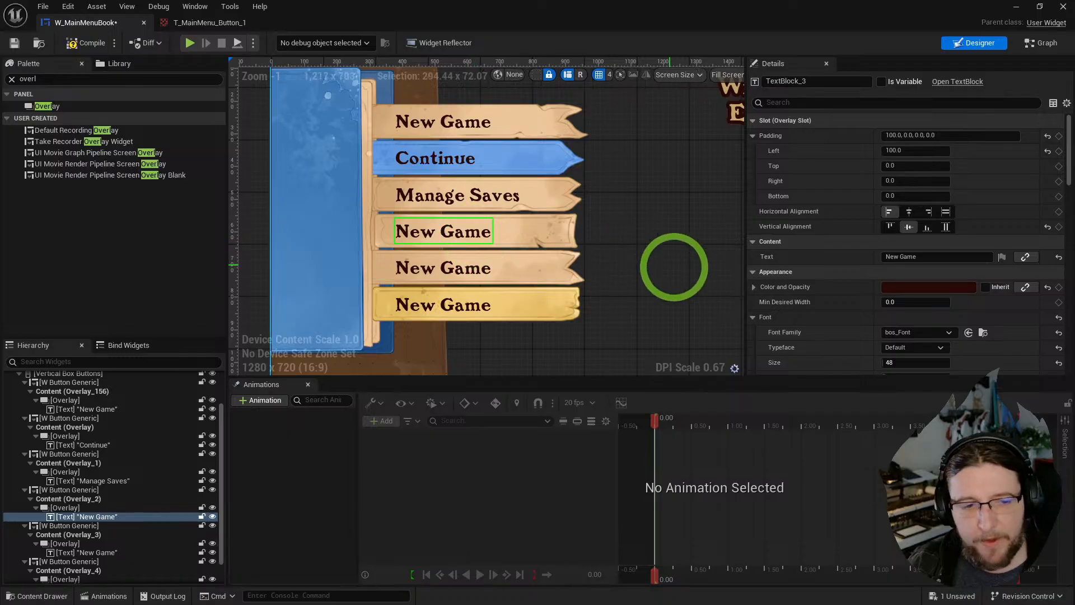
{"action": "left_click", "coordinate": [948, 256]}
{"action": "type", "text": "Settings"}
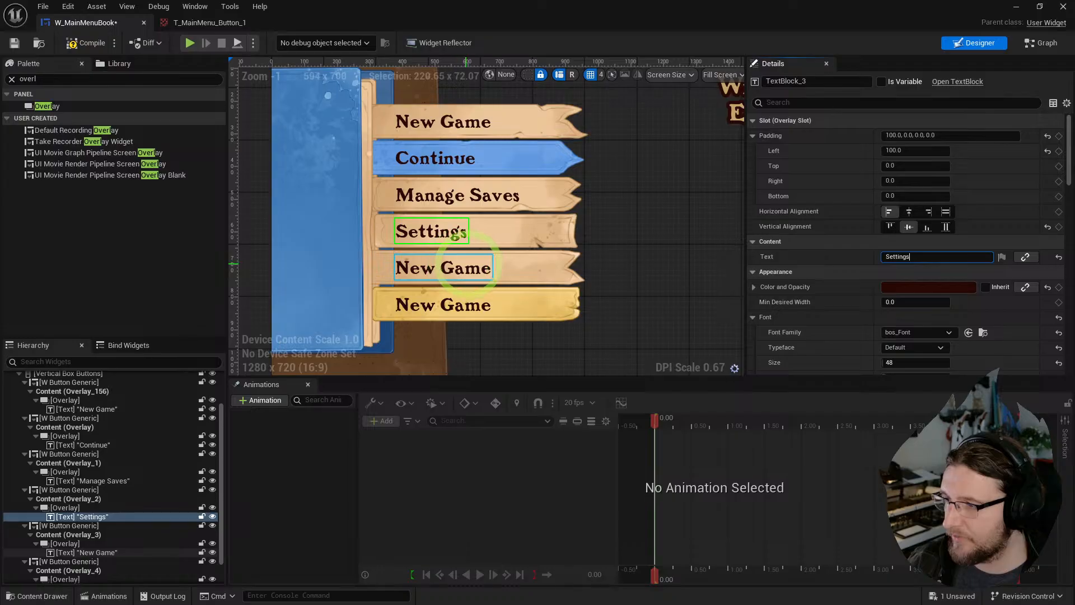
{"action": "left_click", "coordinate": [475, 269]}
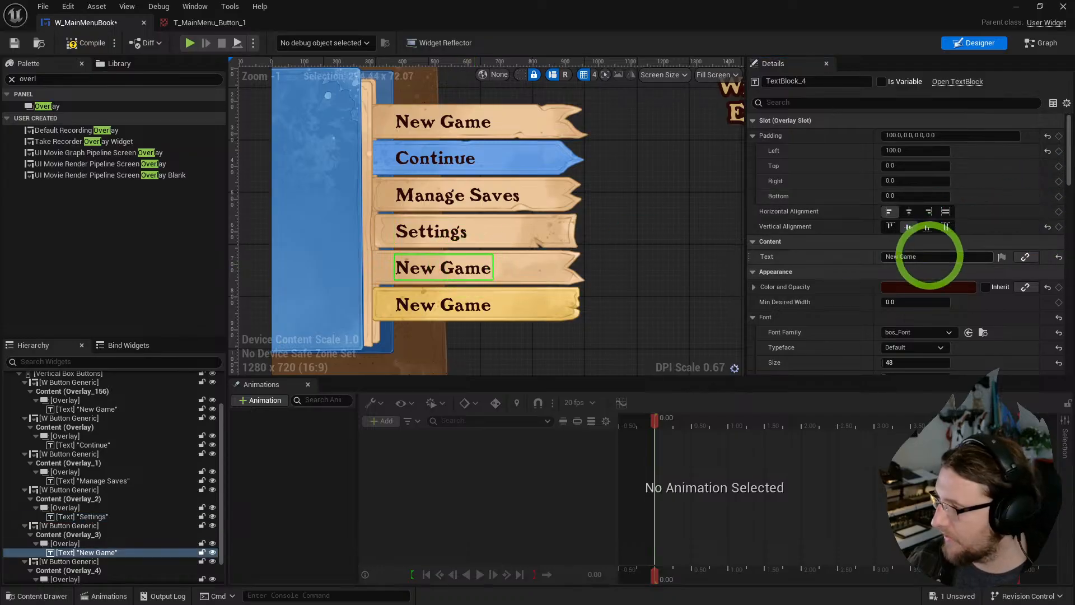
{"action": "left_click", "coordinate": [931, 256]}
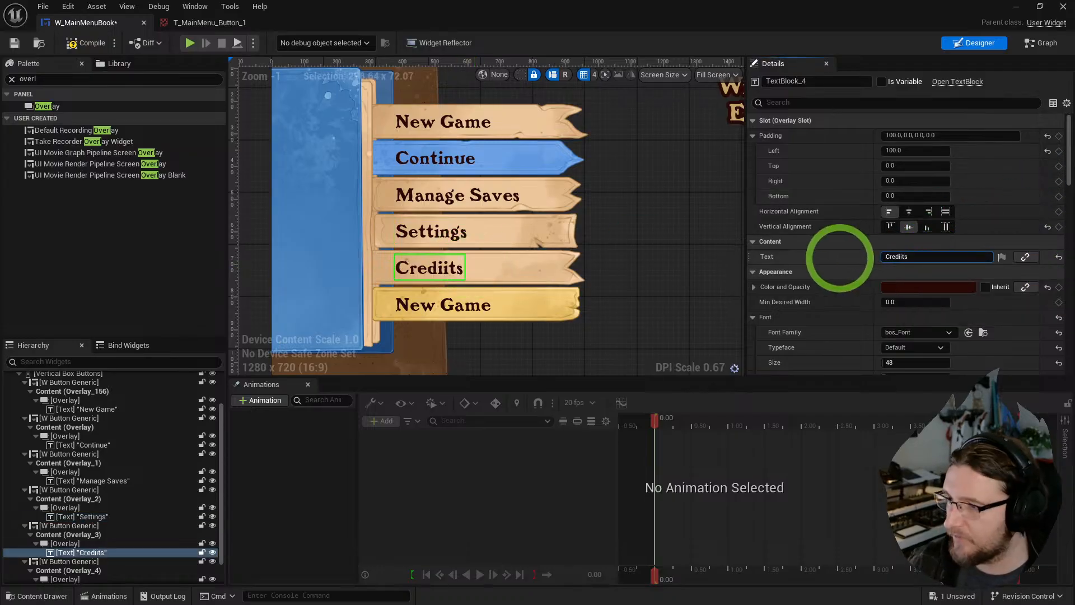
- Change the sixth menu button's label to Exit
{"action": "left_click", "coordinate": [473, 309]}
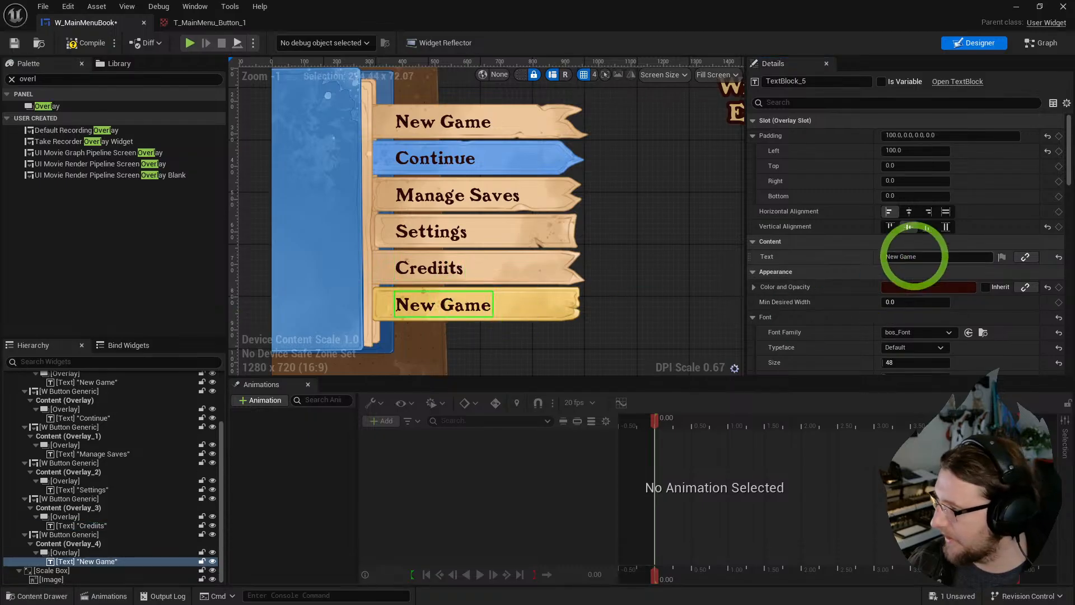
{"action": "left_click", "coordinate": [914, 255]}
{"action": "type", "text": "Exit"}
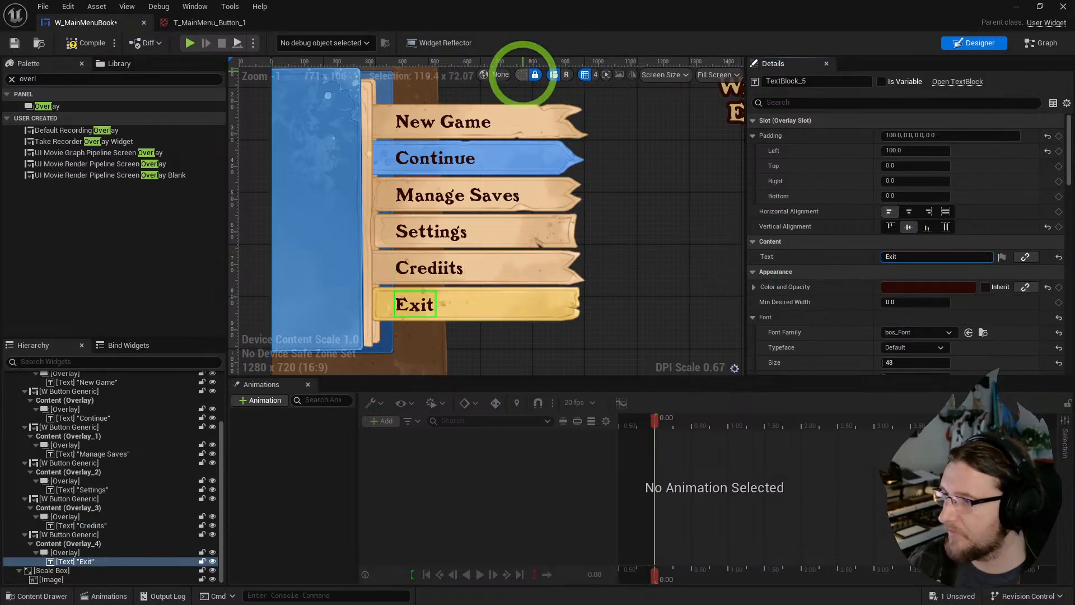
- Set the left padding of the Vertical Box Buttons container to 150 so the buttons tuck further behind the book
{"action": "scroll", "coordinate": [696, 224], "scroll_direction": "down", "scroll_amount": 4}
{"action": "left_click", "coordinate": [644, 279]}
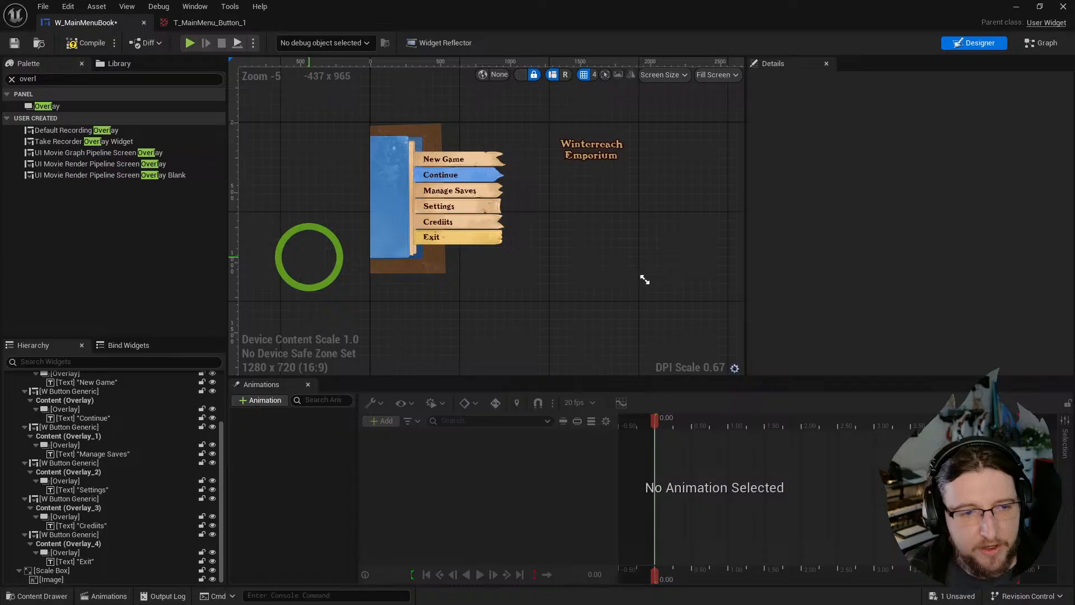
{"action": "scroll", "coordinate": [391, 162], "scroll_direction": "up", "scroll_amount": 2}
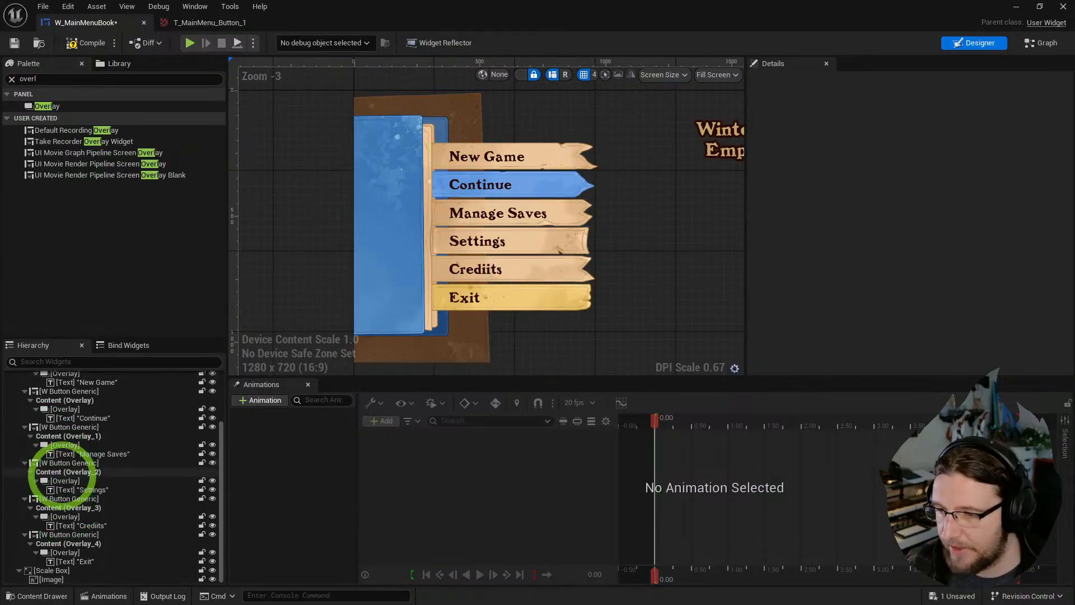
{"action": "scroll", "coordinate": [39, 434], "scroll_direction": "up", "scroll_amount": 3}
{"action": "left_click", "coordinate": [44, 418]}
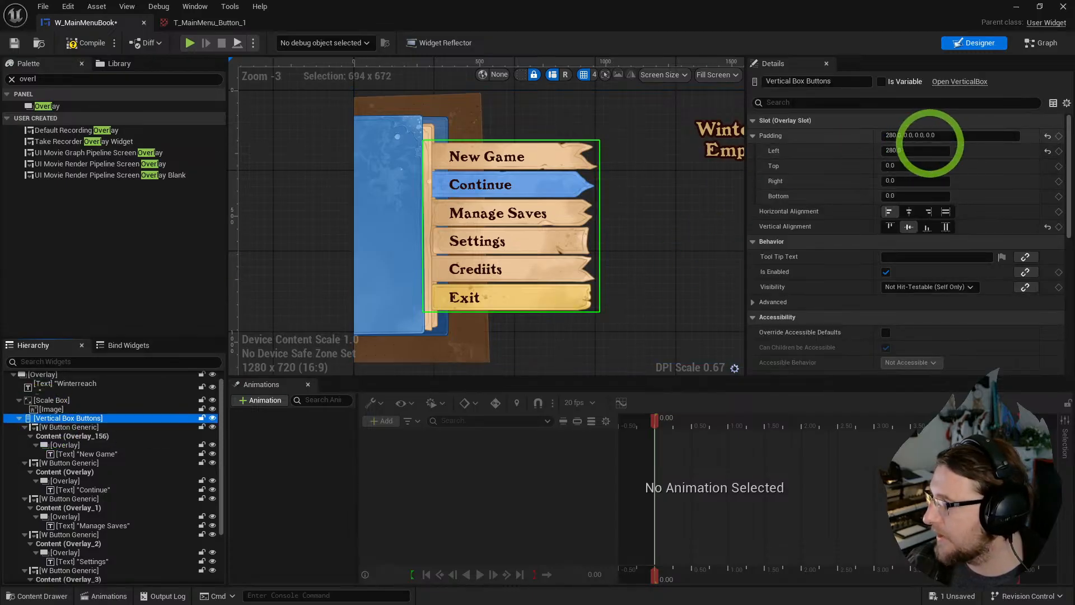
{"action": "left_click", "coordinate": [911, 150]}
{"action": "type", "text": "200"}
{"action": "key", "text": "Return"}
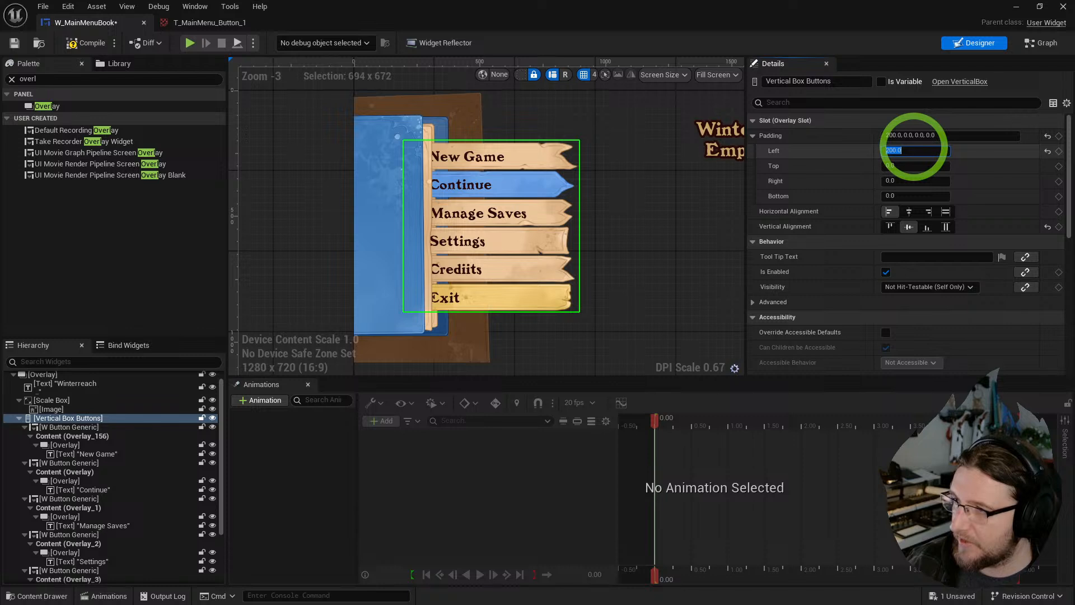
{"action": "key", "text": "Return"}
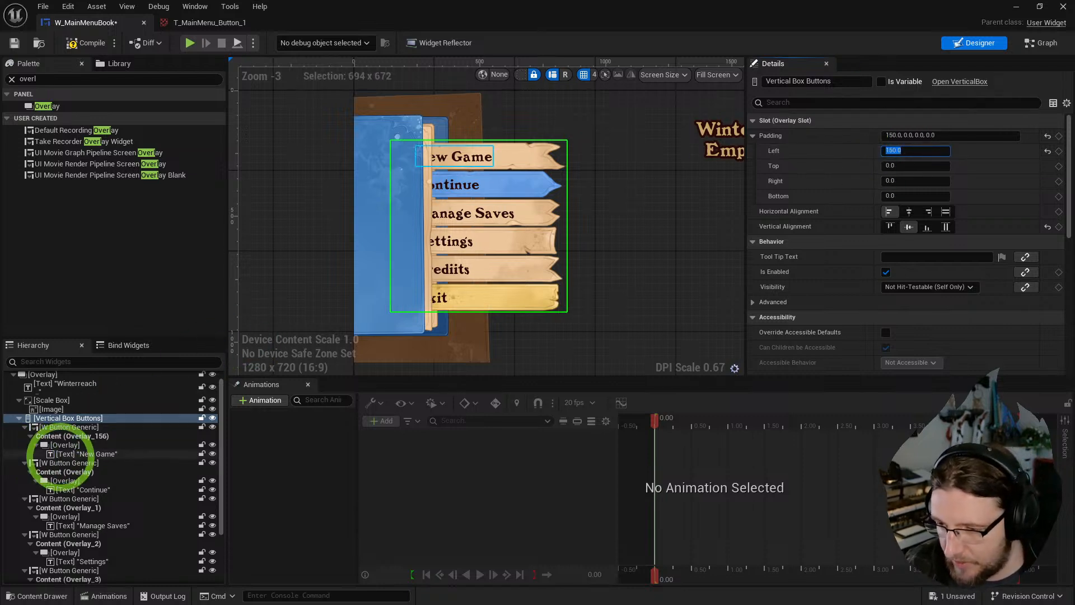
- Select the text blocks of all six menu buttons together and set their left padding to 200
{"action": "left_click", "coordinate": [67, 454]}
{"action": "left_click", "coordinate": [67, 490], "text": "ctrl"}
{"action": "left_click", "coordinate": [70, 525], "text": "ctrl"}
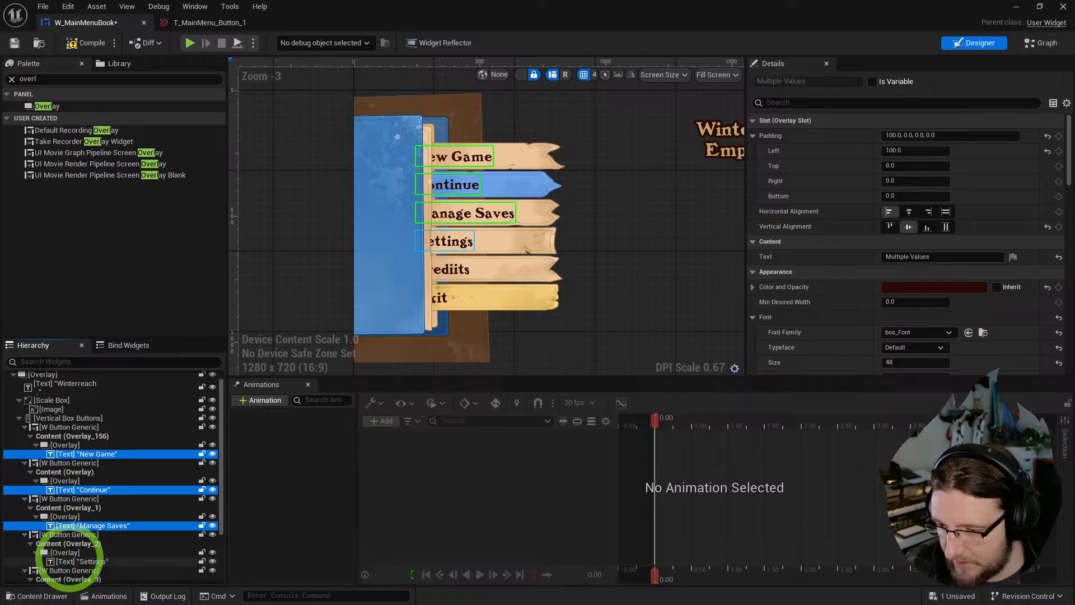
{"action": "left_click", "coordinate": [70, 561], "text": "ctrl"}
{"action": "scroll", "coordinate": [68, 560], "scroll_direction": "down", "scroll_amount": 2}
{"action": "left_click", "coordinate": [70, 543], "text": "ctrl"}
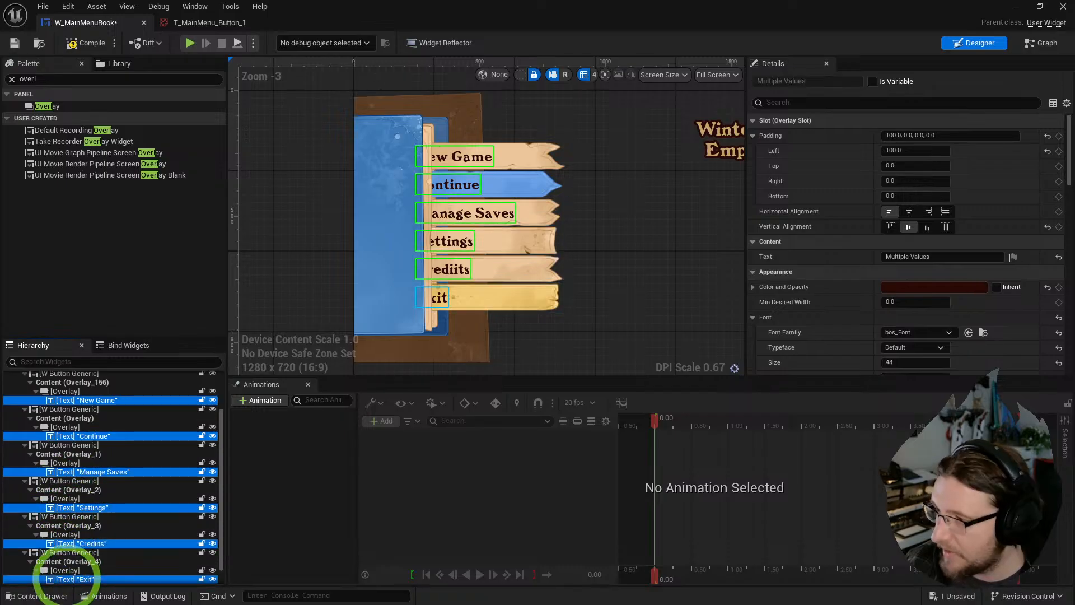
{"action": "left_click", "coordinate": [907, 150]}
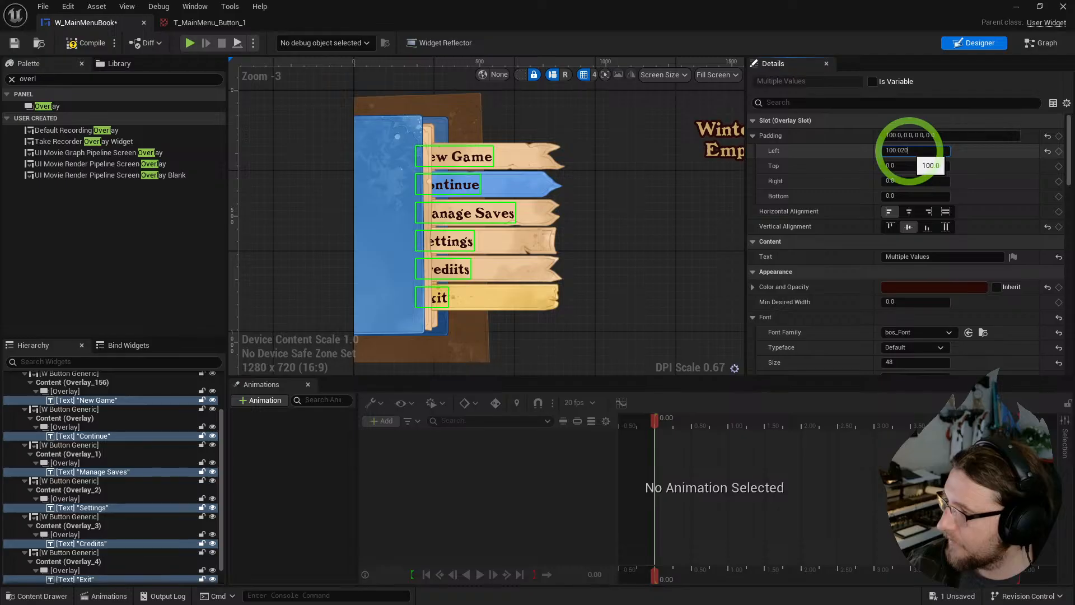
{"action": "type", "text": "200"}
{"action": "key", "text": "Return"}
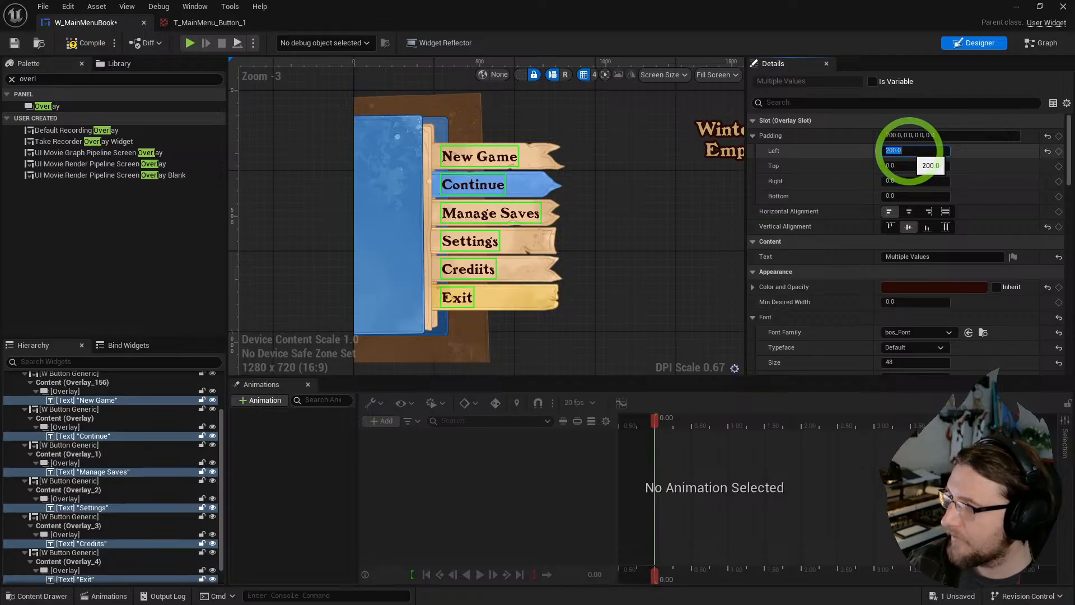
{"action": "key", "text": "Return"}
{"action": "type", "text": "200"}
{"action": "key", "text": "Return"}
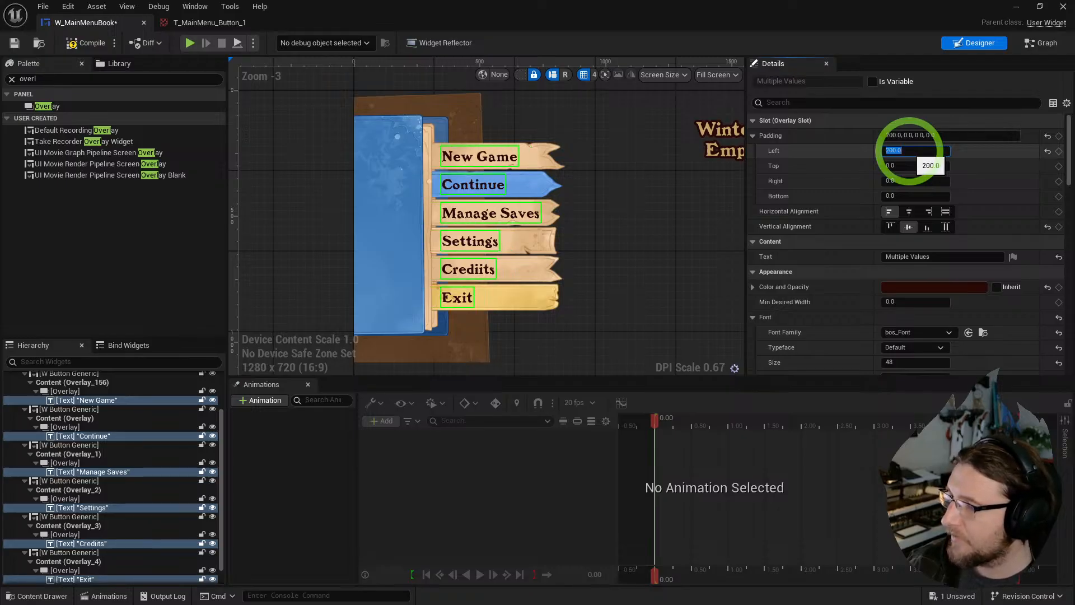
- Compile and save the widget with the adjusted button layout
{"action": "left_click", "coordinate": [668, 259]}
{"action": "scroll", "coordinate": [668, 259], "scroll_direction": "down", "scroll_amount": 2}
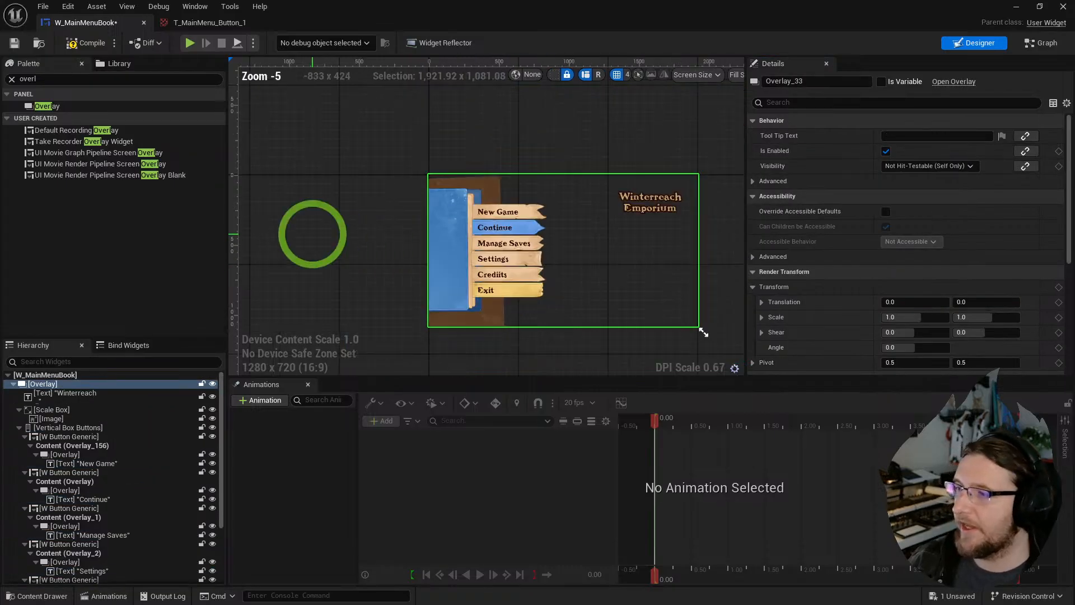
{"action": "scroll", "coordinate": [322, 229], "scroll_direction": "up", "scroll_amount": 2}
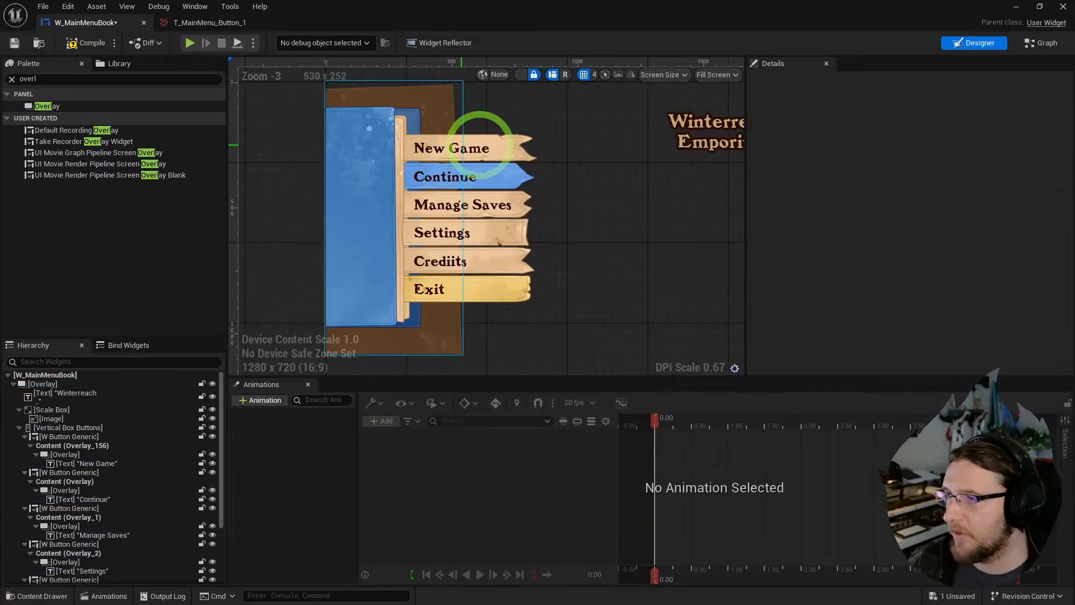
{"action": "left_click", "coordinate": [87, 43]}
{"action": "left_click", "coordinate": [14, 42]}
{"action": "left_click", "coordinate": [451, 137]}
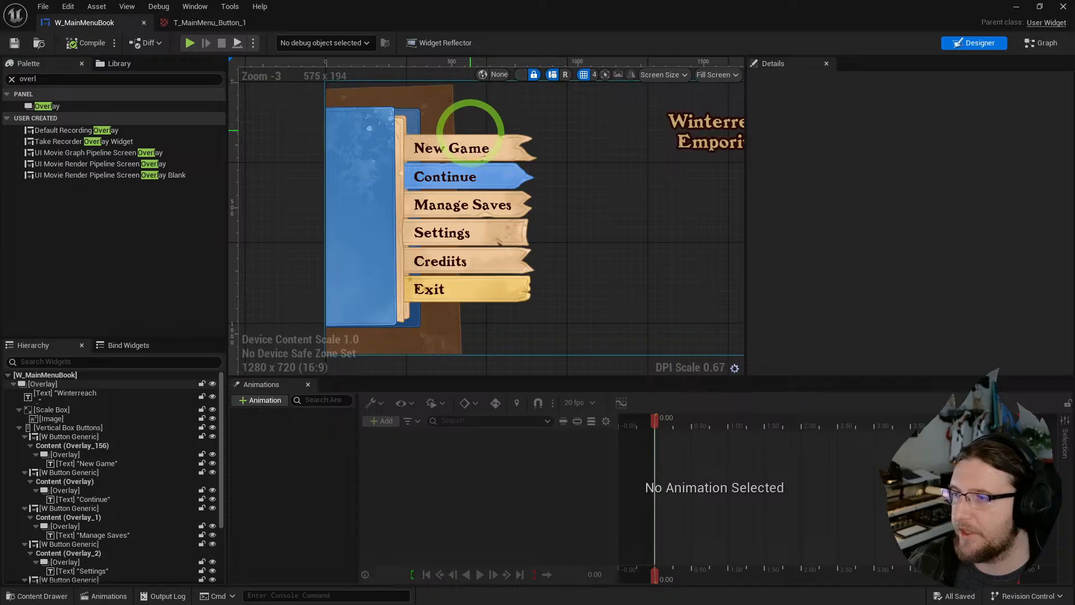
- Collapse all six W Button Generic entries under Vertical Box Buttons in the hierarchy
{"action": "left_click", "coordinate": [7, 458]}
{"action": "left_click", "coordinate": [25, 436]}
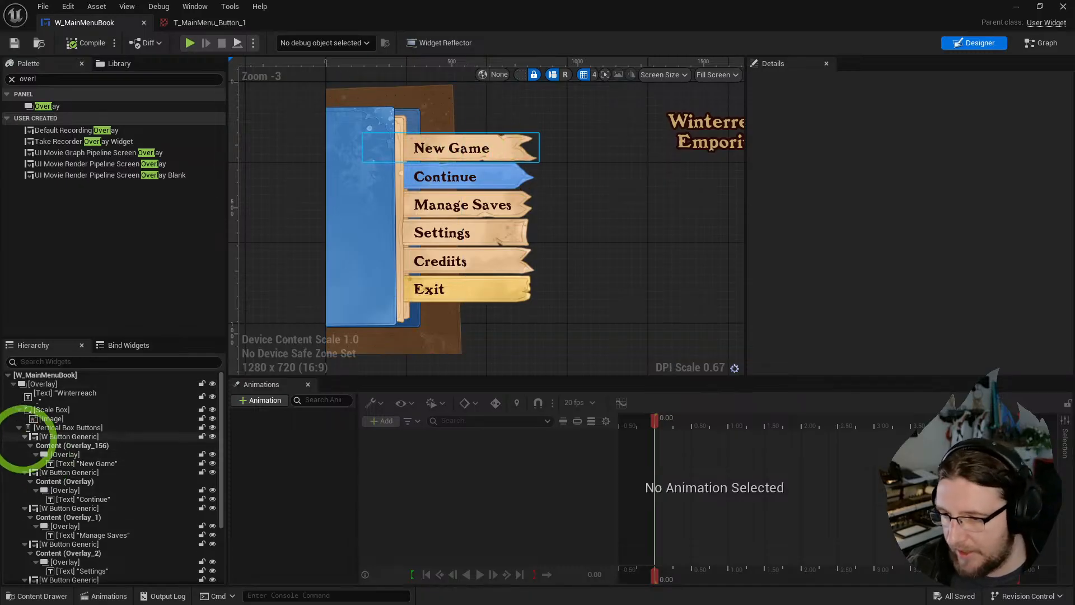
{"action": "left_click", "coordinate": [25, 446]}
{"action": "left_click", "coordinate": [24, 454]}
{"action": "left_click", "coordinate": [25, 463]}
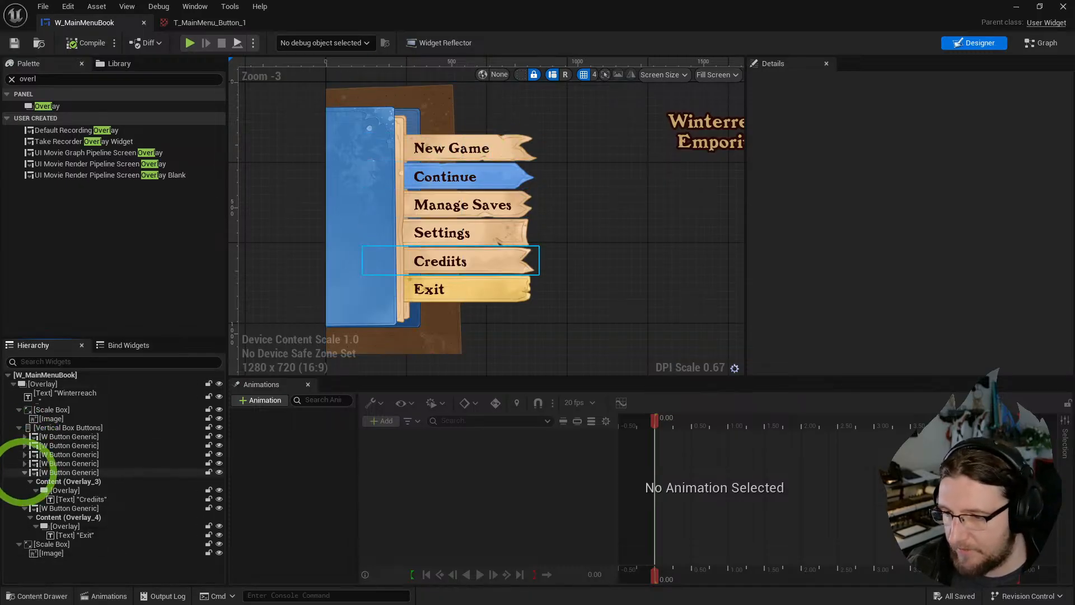
{"action": "left_click", "coordinate": [25, 472]}
{"action": "left_click", "coordinate": [24, 481]}
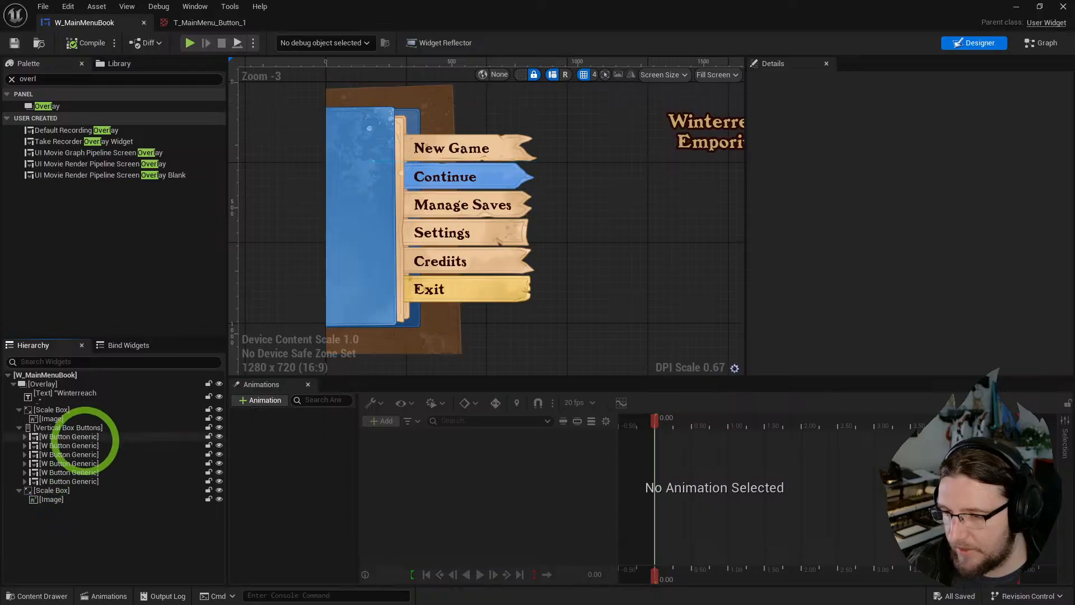
- Rename the first two generic buttons in the vertical box as Button_NewGame and Button_Continue
{"action": "left_click", "coordinate": [67, 436]}
{"action": "key", "text": "F2"}
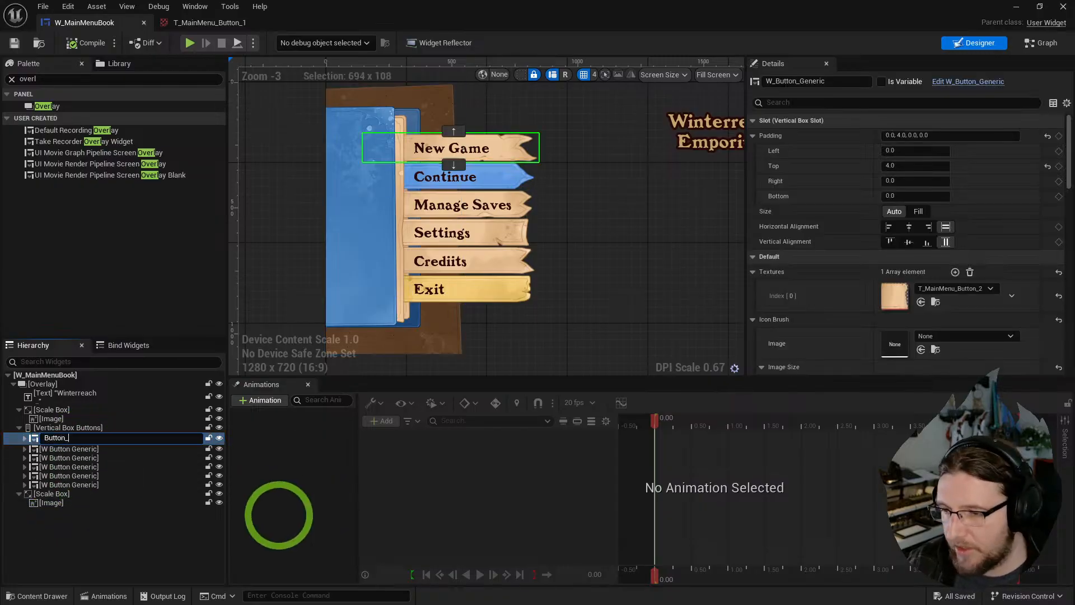
{"action": "key", "text": "Return"}
{"action": "key", "text": "Down"}
{"action": "key", "text": "F2"}
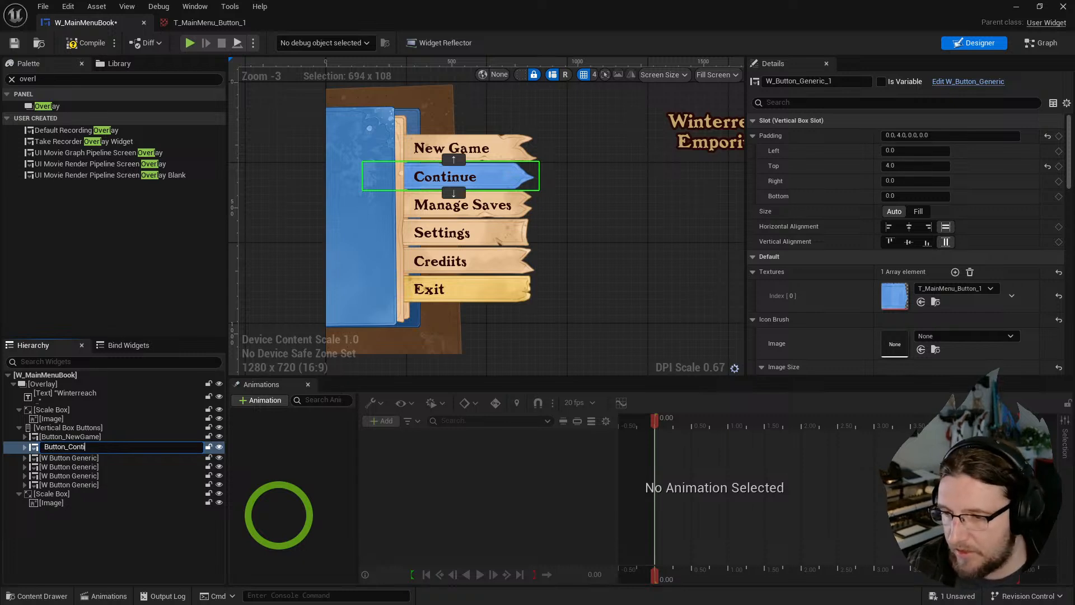
{"action": "key", "text": "Return"}
- Rename the third and fourth generic buttons as Button_ManageSaves and Button_Settiings
{"action": "key", "text": "Down"}
{"action": "key", "text": "F2"}
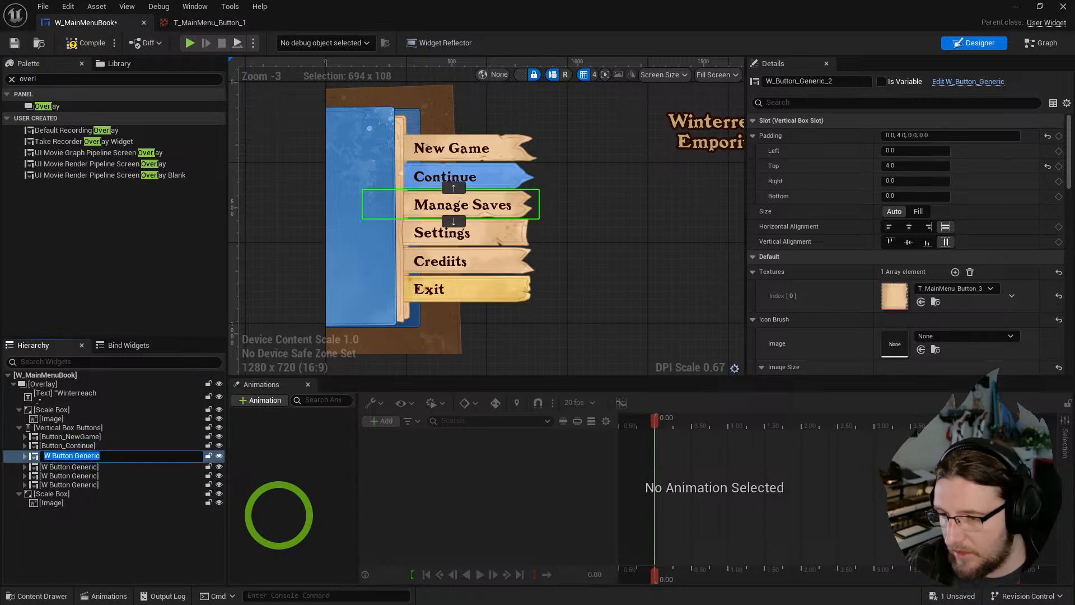
{"action": "type", "text": "Button_ManageSa"}
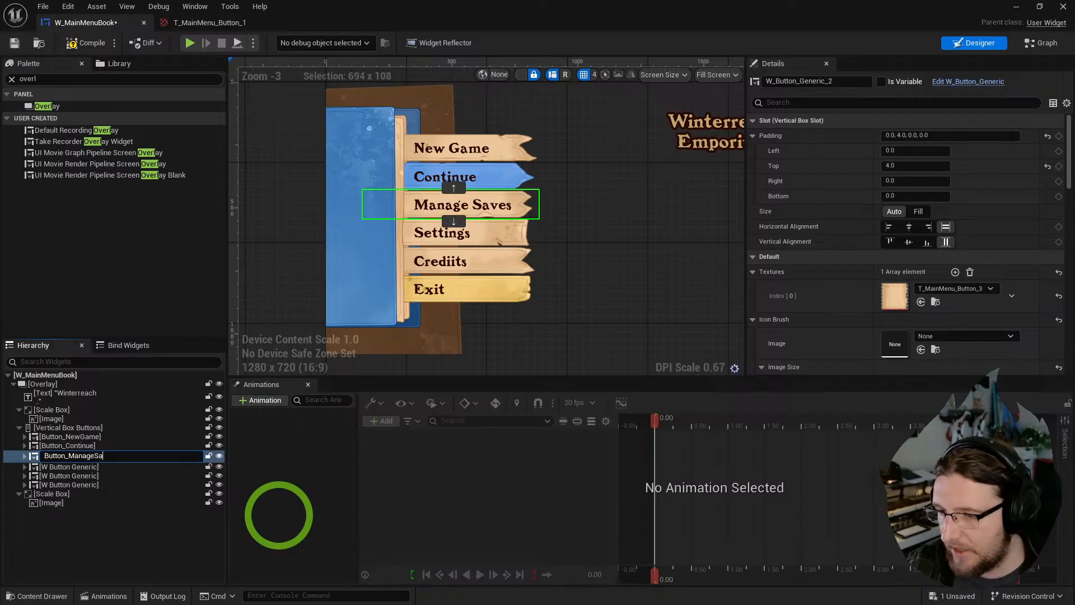
{"action": "type", "text": "ves"}
{"action": "key", "text": "Return"}
{"action": "key", "text": "Down"}
{"action": "key", "text": "F2"}
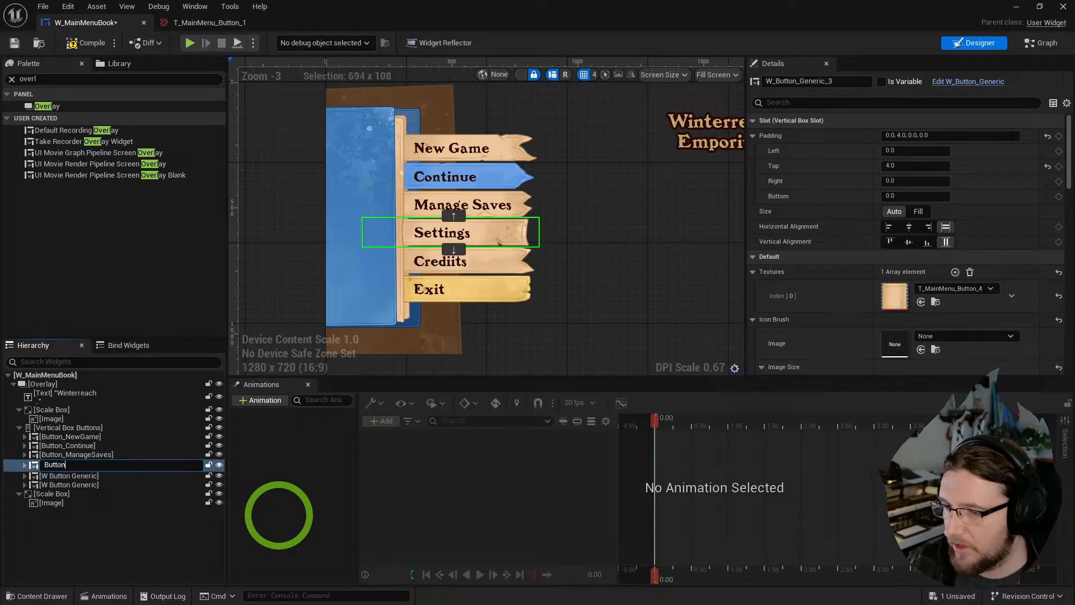
{"action": "type", "text": "Button_Settiings"}
{"action": "key", "text": "Return"}
- Rename the last two generic buttons as Button_Credits and Button_Exit
{"action": "key", "text": "Down"}
{"action": "key", "text": "F2"}
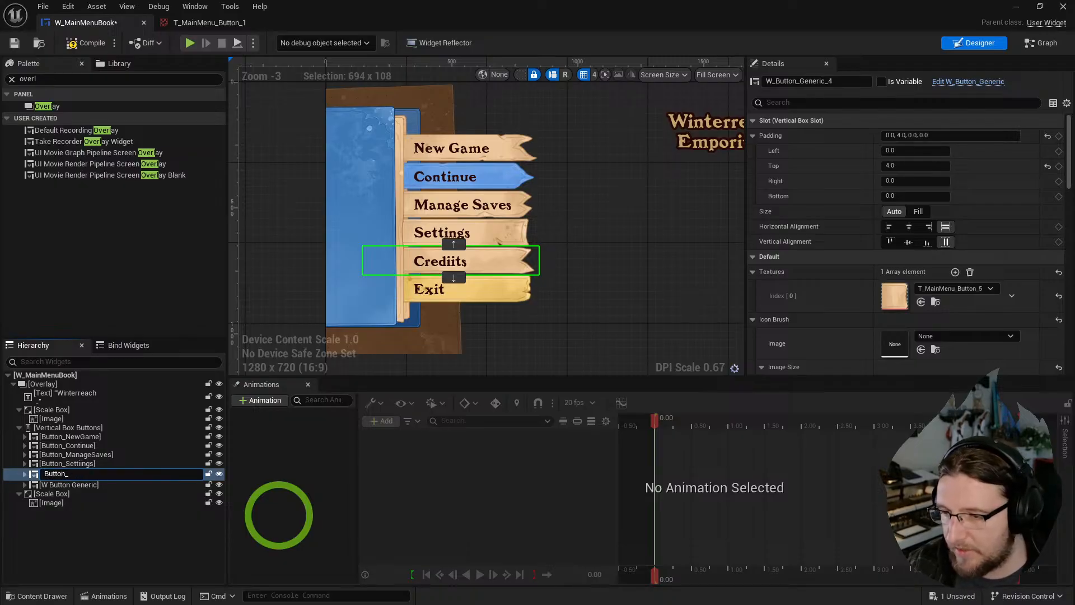
{"action": "key", "text": "Return"}
{"action": "key", "text": "Down"}
{"action": "key", "text": "F2"}
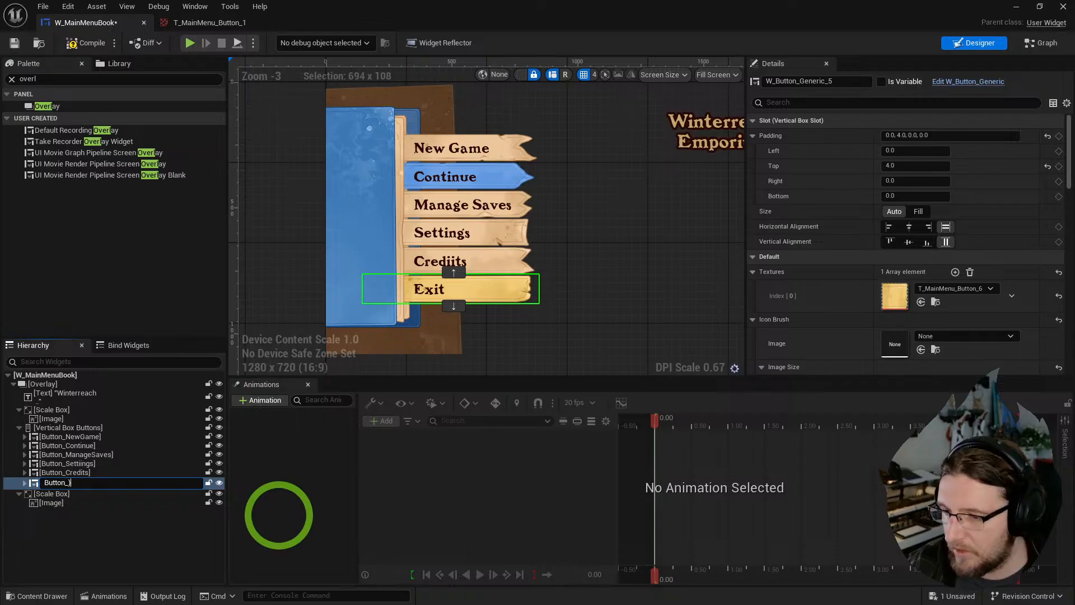
{"action": "type", "text": "Button_Exit"}
{"action": "key", "text": "Return"}
- Correct the text of the Credits button's label to "Credits"
{"action": "left_click", "coordinate": [423, 286]}
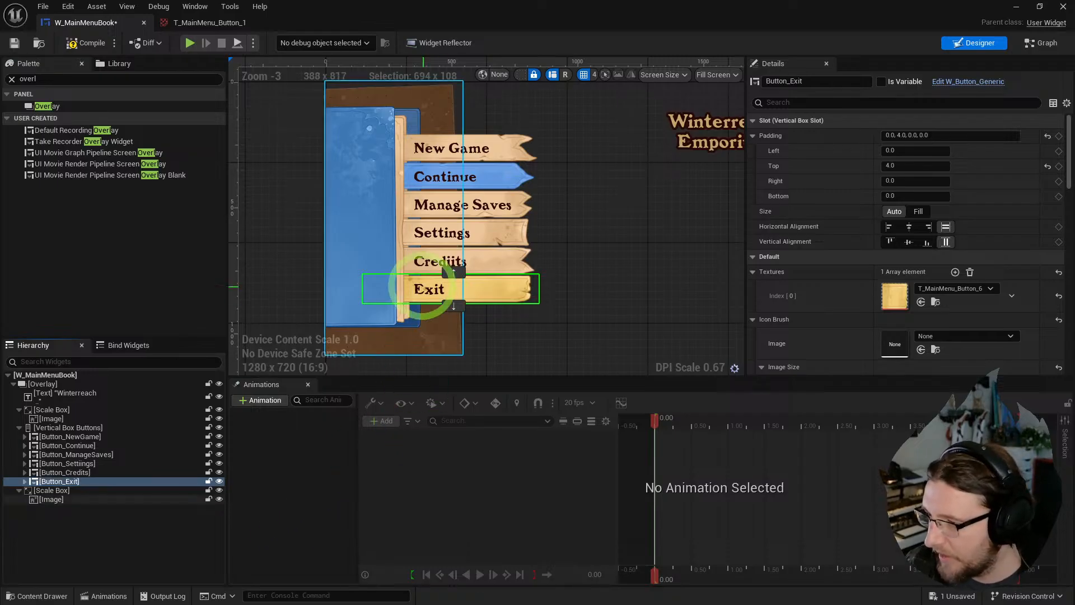
{"action": "left_click", "coordinate": [452, 261]}
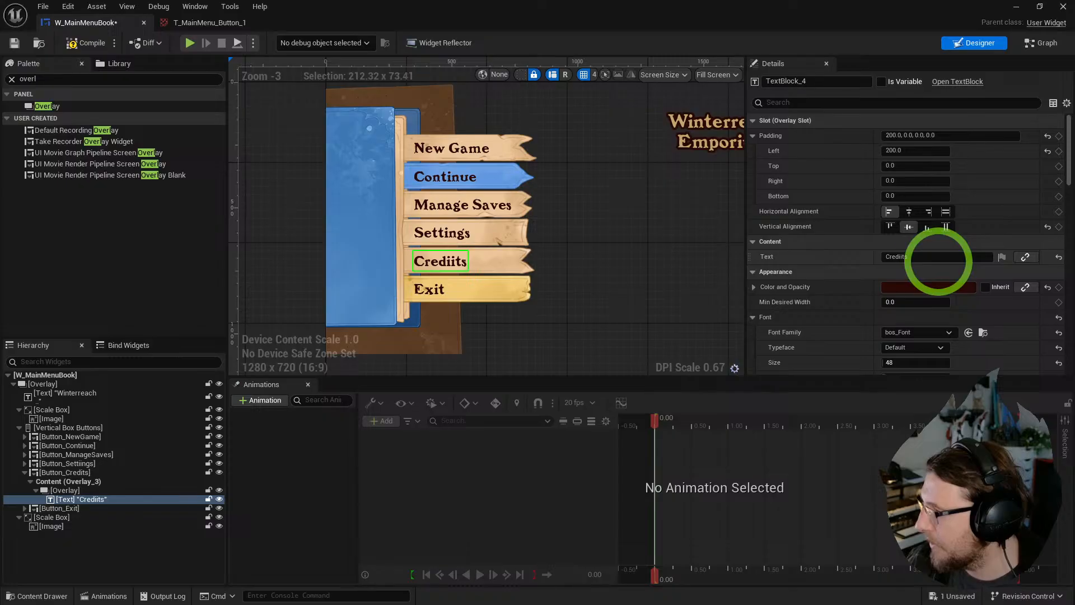
{"action": "left_click", "coordinate": [907, 258]}
{"action": "key", "text": "Return"}
{"action": "left_click", "coordinate": [372, 227]}
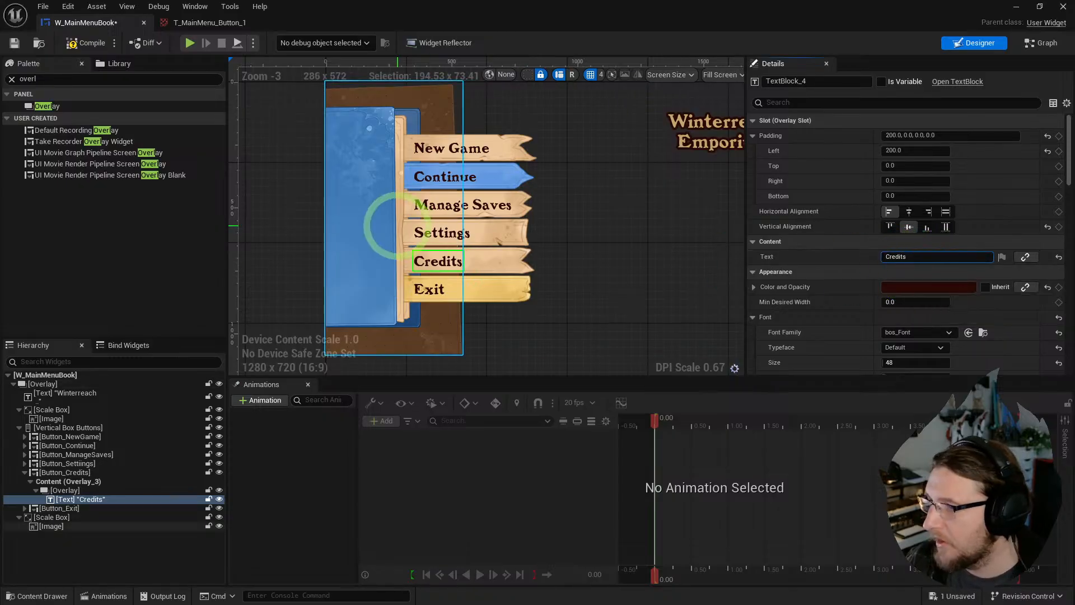
- Set the visibility of the T_MainMenu_FrontCover image in the last Scale Box to Not Hit-Testable (Self Only)
{"action": "left_click", "coordinate": [52, 526]}
{"action": "left_click", "coordinate": [208, 526]}
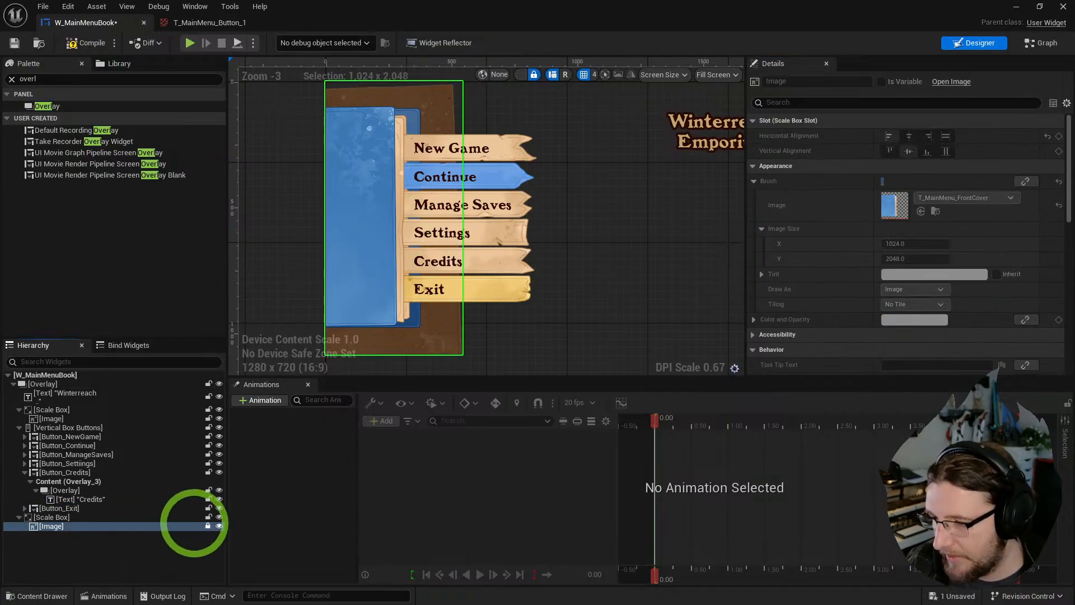
{"action": "scroll", "coordinate": [900, 283], "scroll_direction": "down", "scroll_amount": 5}
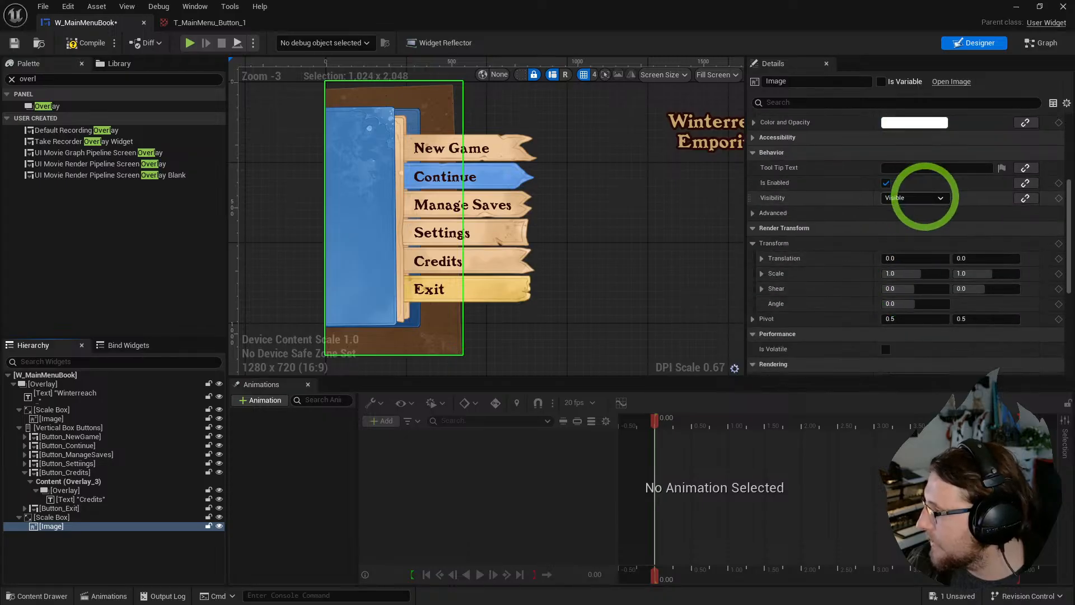
{"action": "left_click", "coordinate": [915, 198]}
{"action": "left_click", "coordinate": [936, 240]}
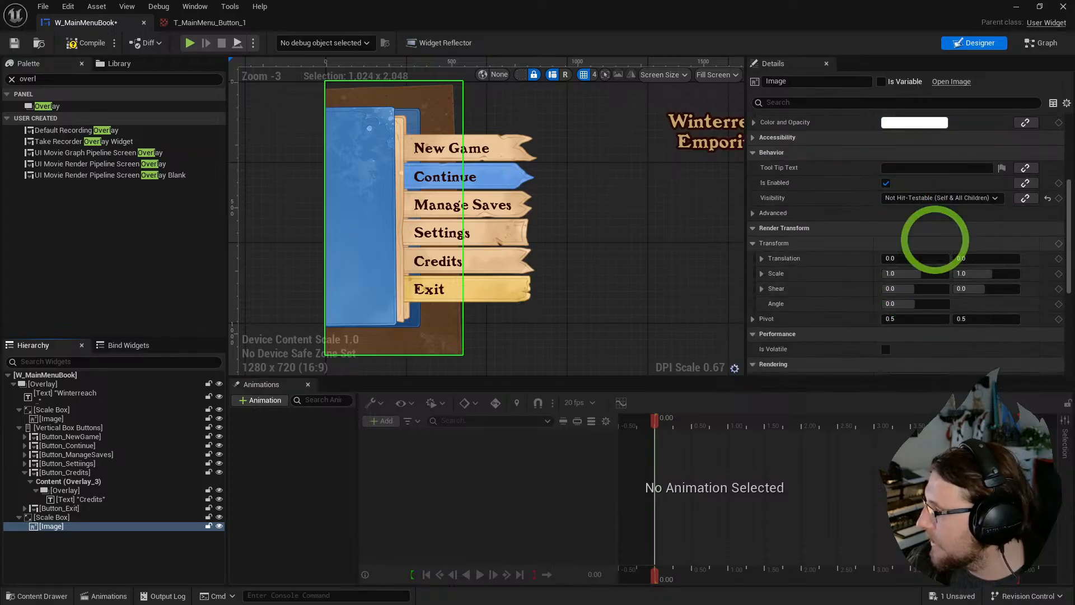
{"action": "left_click", "coordinate": [935, 198]}
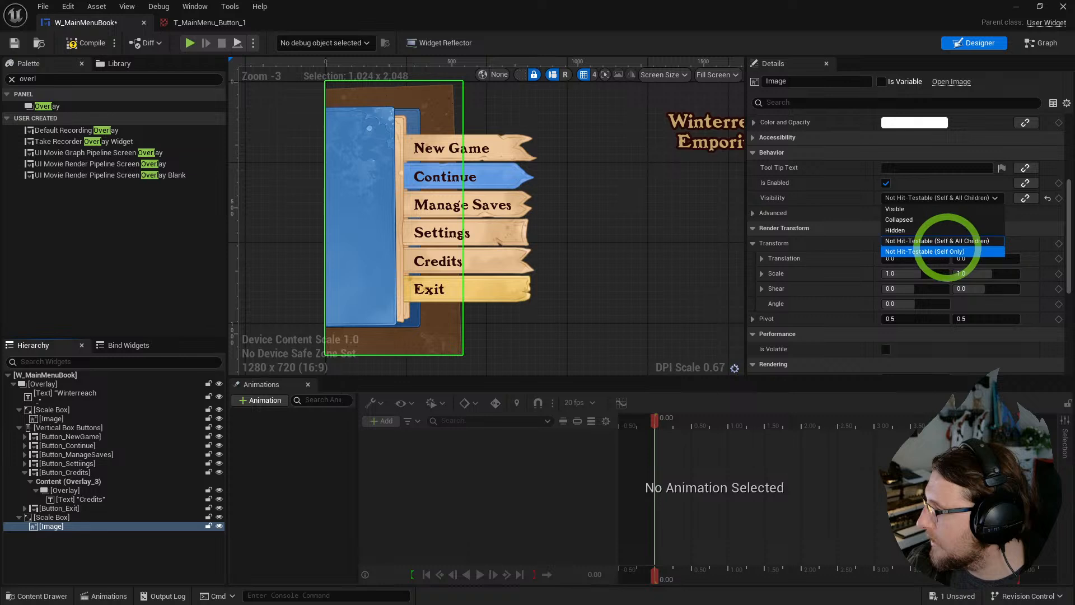
{"action": "left_click", "coordinate": [933, 251]}
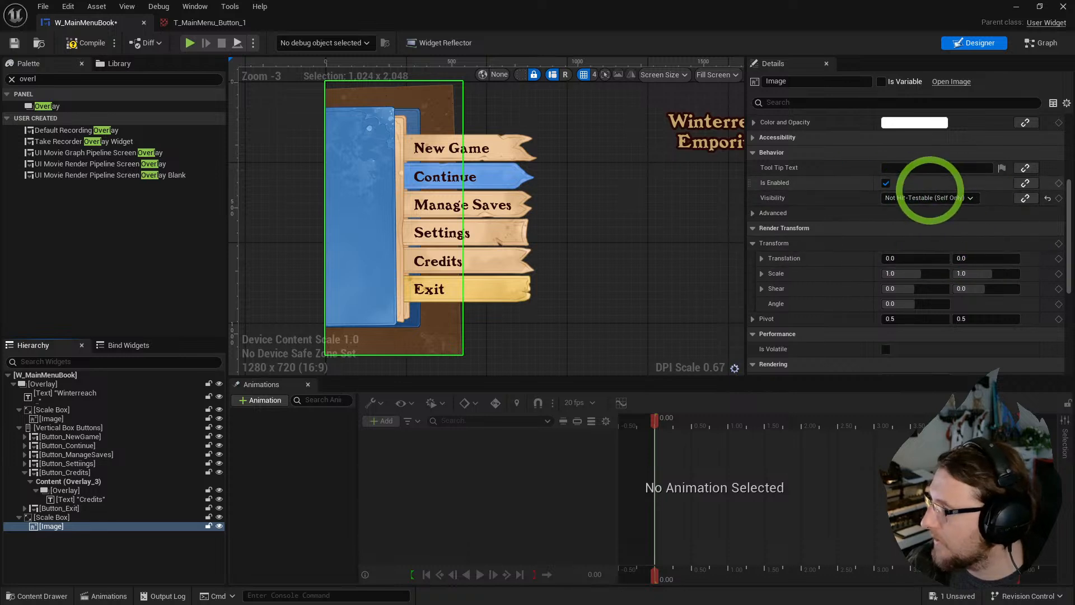
- Lock the front cover image in the hierarchy, and compile and save the widget
{"action": "left_click", "coordinate": [208, 525]}
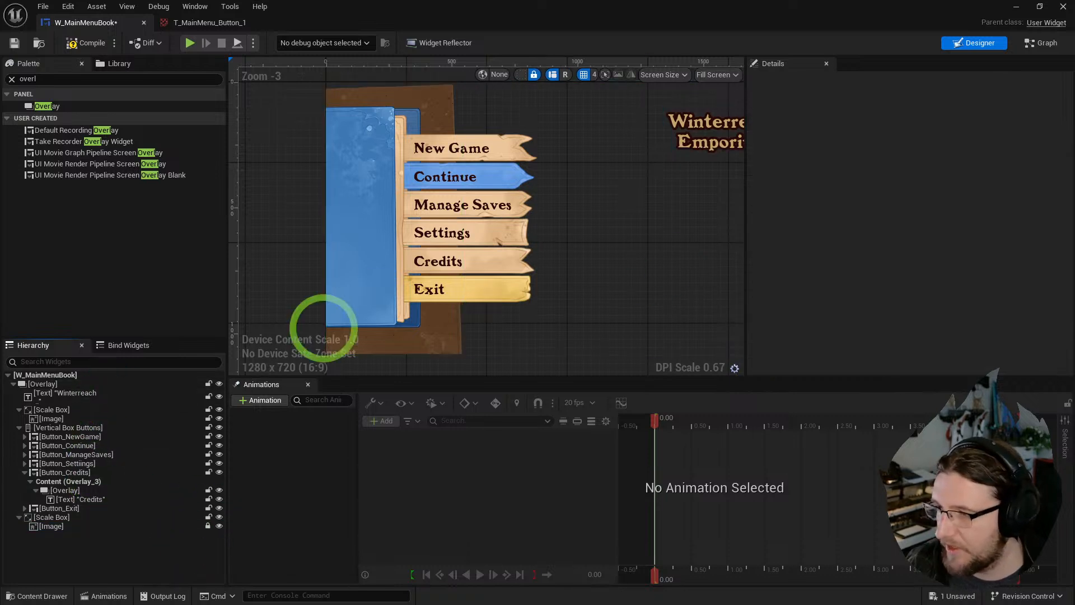
{"action": "left_click", "coordinate": [72, 44]}
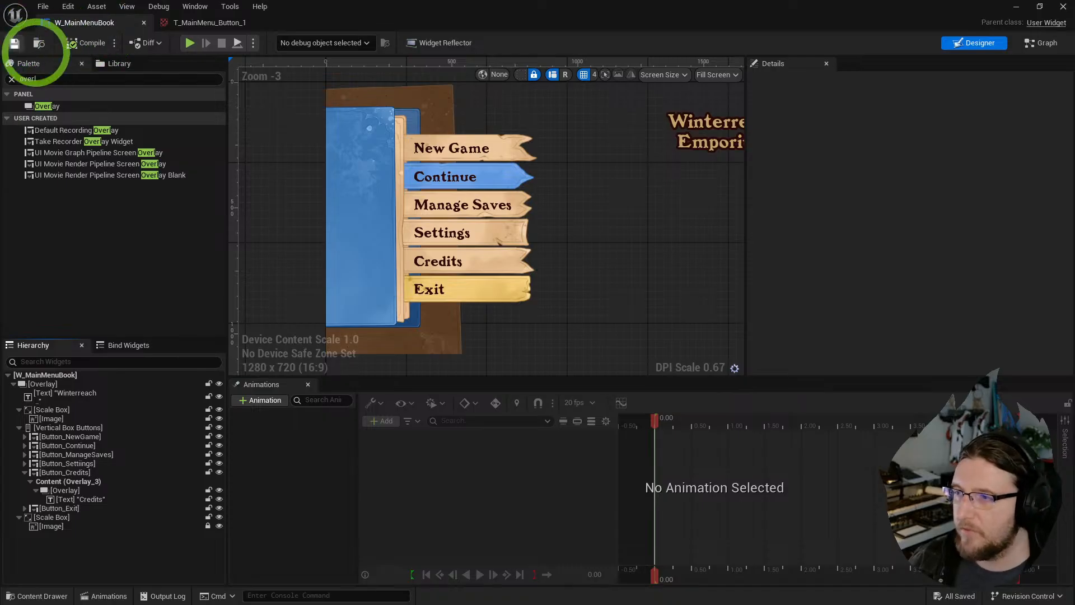
{"action": "right_click_drag", "start_coordinate": [283, 168], "coordinate": [324, 158]}
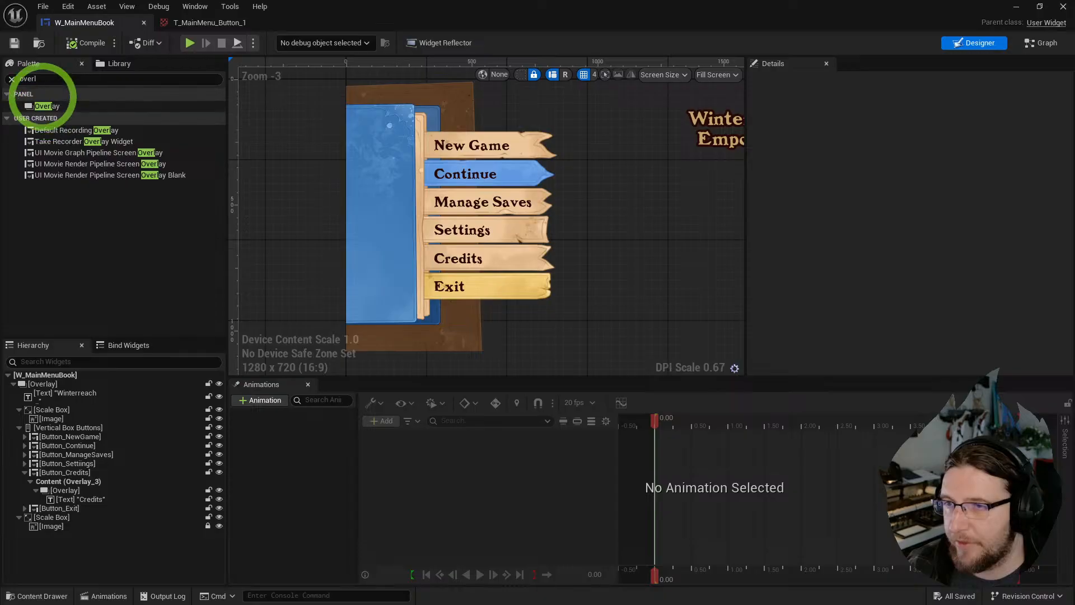
{"action": "left_click_drag", "start_coordinate": [45, 106], "coordinate": [64, 529]}
{"action": "key", "text": "ctrl+z"}
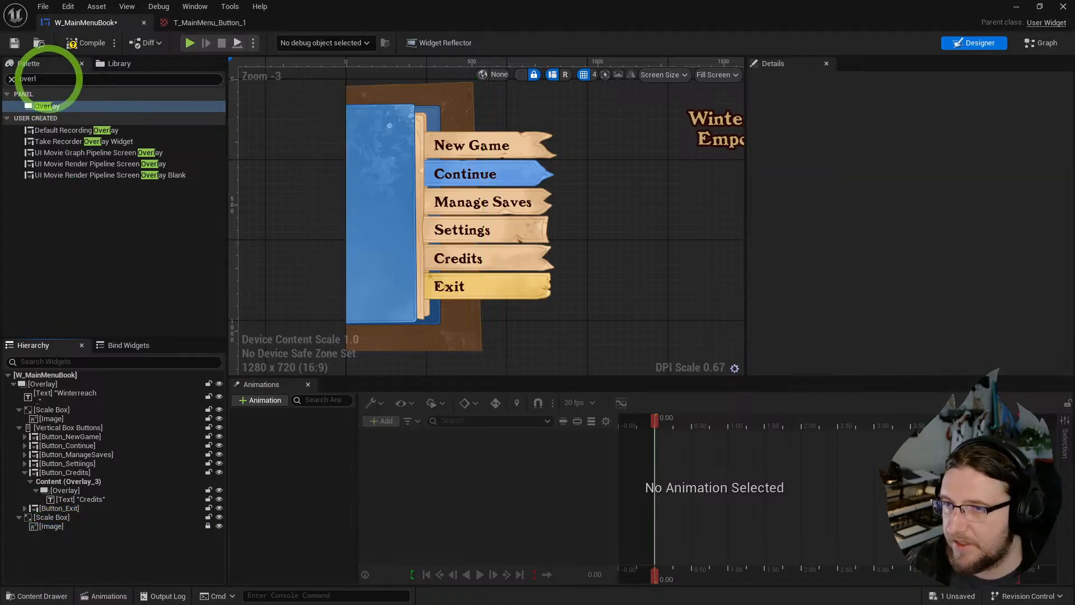
- Add a Spacer as the last child of the root Overlay, filling vertically and about 300 wide, so it spans the book cover
{"action": "type", "text": "spac"}
{"action": "left_click_drag", "start_coordinate": [45, 106], "coordinate": [50, 532]}
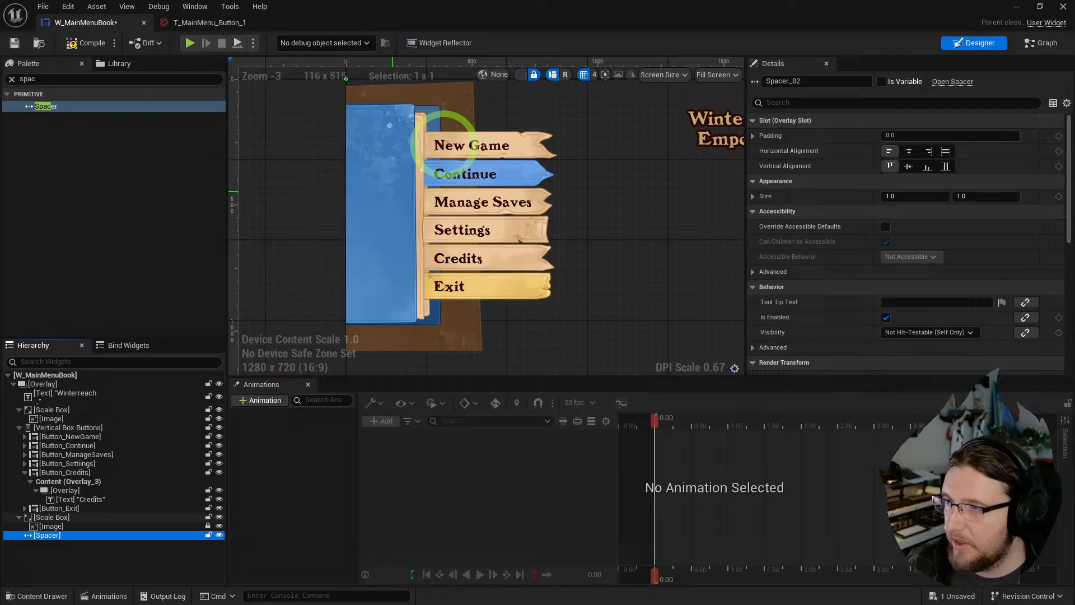
{"action": "left_click", "coordinate": [945, 166]}
{"action": "left_click_drag", "start_coordinate": [905, 195], "coordinate": [1073, 227]}
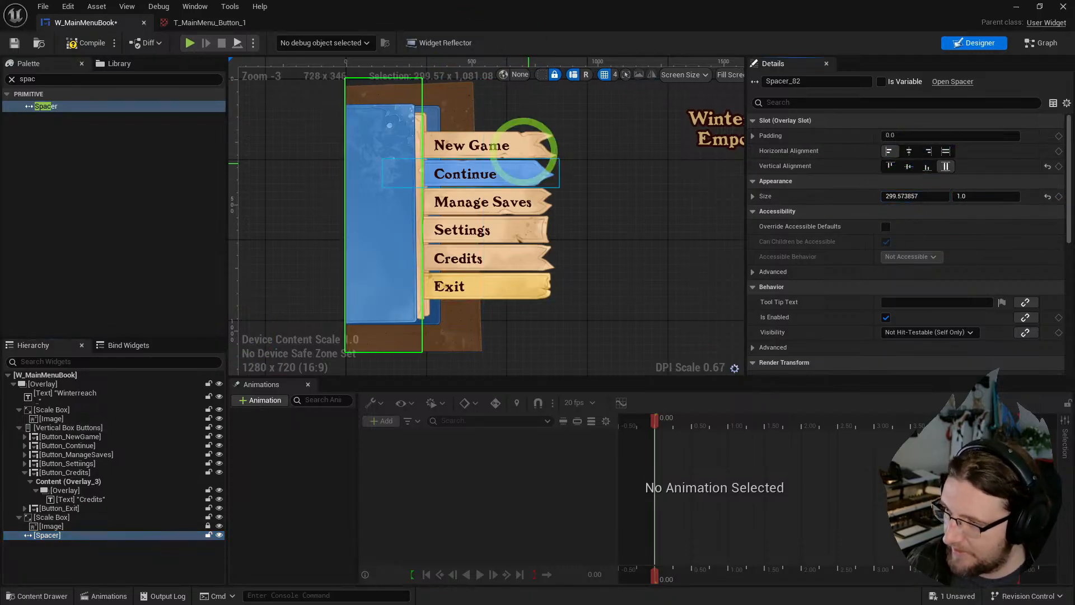
- Set the Spacer's visibility to Visible and test selecting the New Game button and the Spacer in the preview
{"action": "scroll", "coordinate": [924, 233], "scroll_direction": "down", "scroll_amount": 5}
{"action": "scroll", "coordinate": [905, 157], "scroll_direction": "up", "scroll_amount": 2}
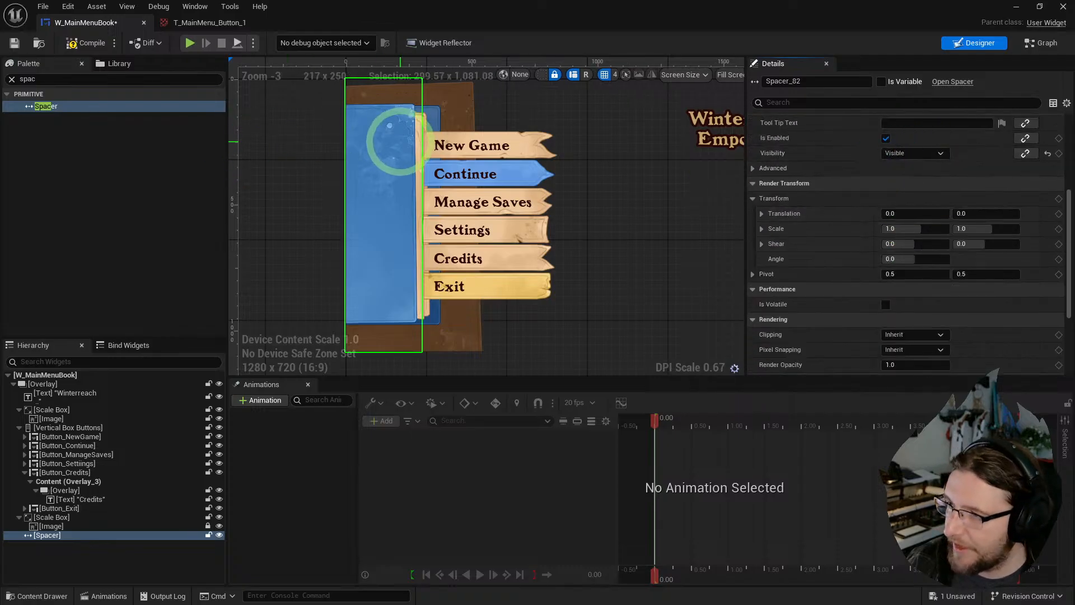
{"action": "left_click", "coordinate": [503, 137]}
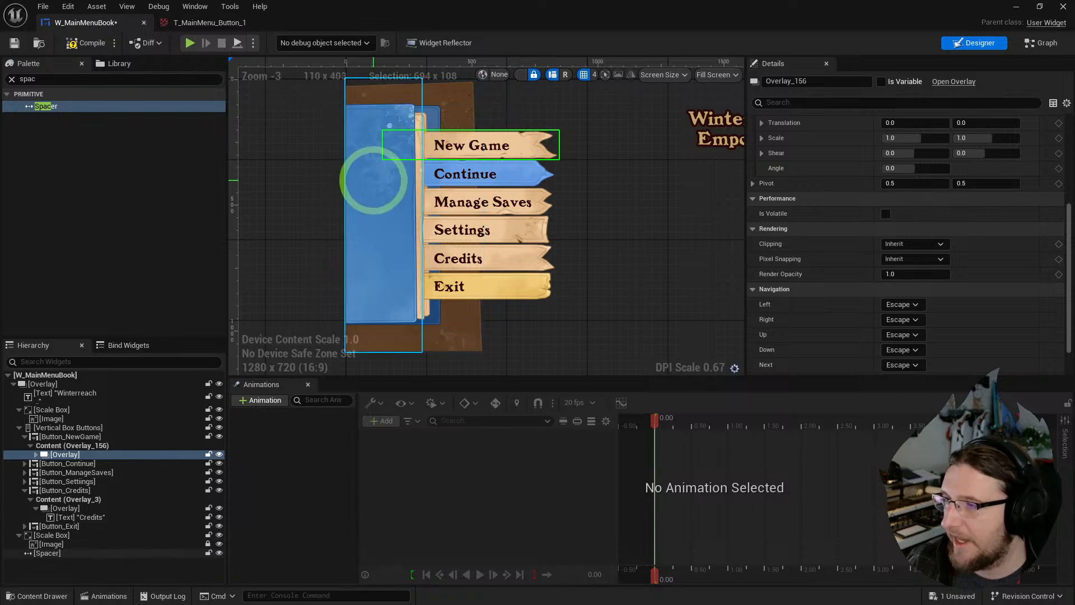
{"action": "left_click", "coordinate": [372, 104]}
- Resize the designer's preview screen to about 1244 x 681 to check how the Spacer and menu layout adapt
{"action": "scroll", "coordinate": [482, 257], "scroll_direction": "down", "scroll_amount": 3}
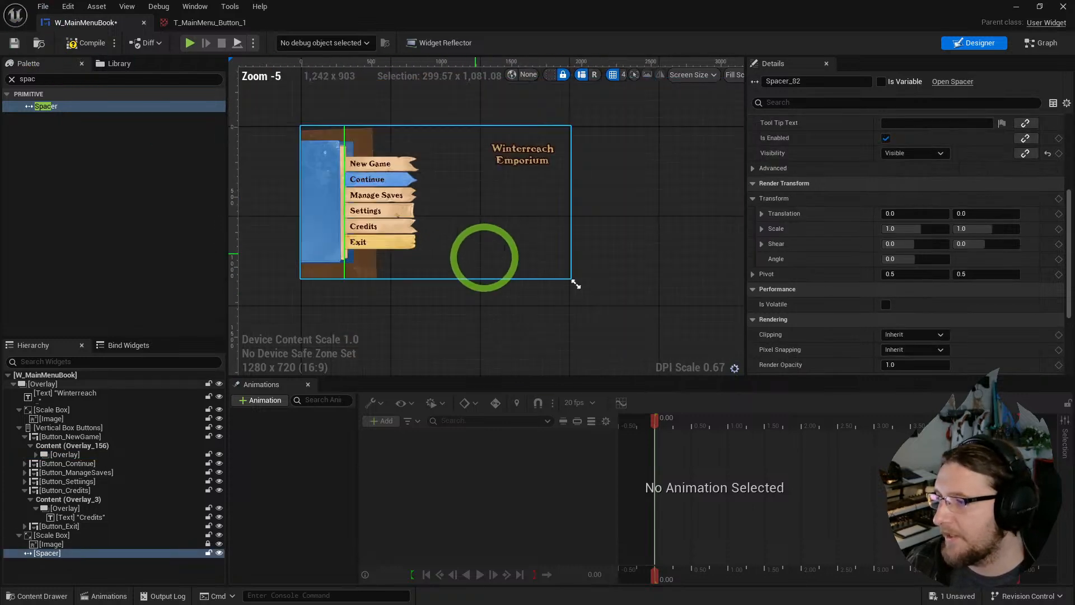
{"action": "mouse_move", "coordinate": [576, 286]}
{"action": "left_mouse_down"}
{"action": "mouse_move", "coordinate": [487, 213]}
{"action": "mouse_move", "coordinate": [442, 224]}
{"action": "mouse_move", "coordinate": [407, 203]}
{"action": "mouse_move", "coordinate": [455, 232]}
{"action": "mouse_move", "coordinate": [555, 252]}
{"action": "mouse_move", "coordinate": [567, 279]}
{"action": "mouse_move", "coordinate": [699, 364]}
{"action": "mouse_move", "coordinate": [566, 271]}
{"action": "left_mouse_up"}
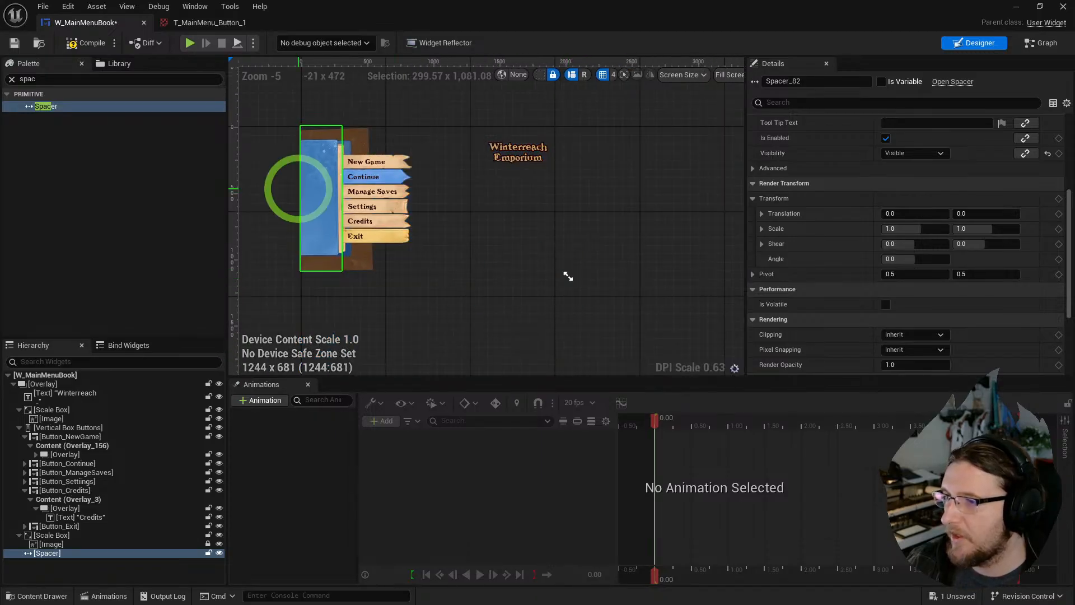
{"action": "scroll", "coordinate": [307, 187], "scroll_direction": "up", "scroll_amount": 3}
- Save the widget and collapse the Button_Credits and Button_NewGame entries in the hierarchy
{"action": "left_click", "coordinate": [15, 43]}
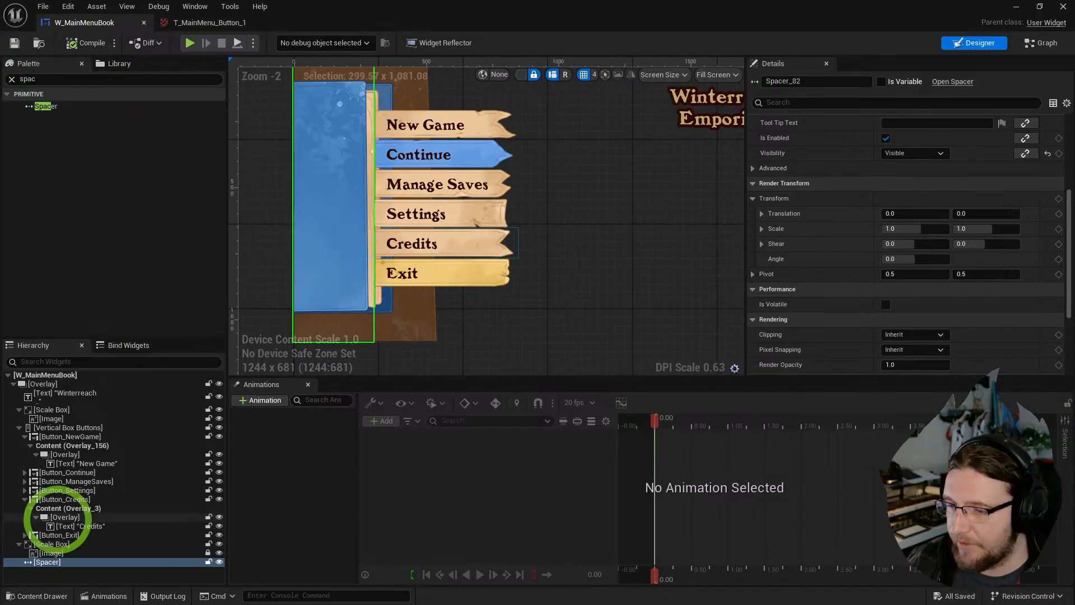
{"action": "left_click", "coordinate": [25, 499]}
{"action": "left_click", "coordinate": [25, 436]}
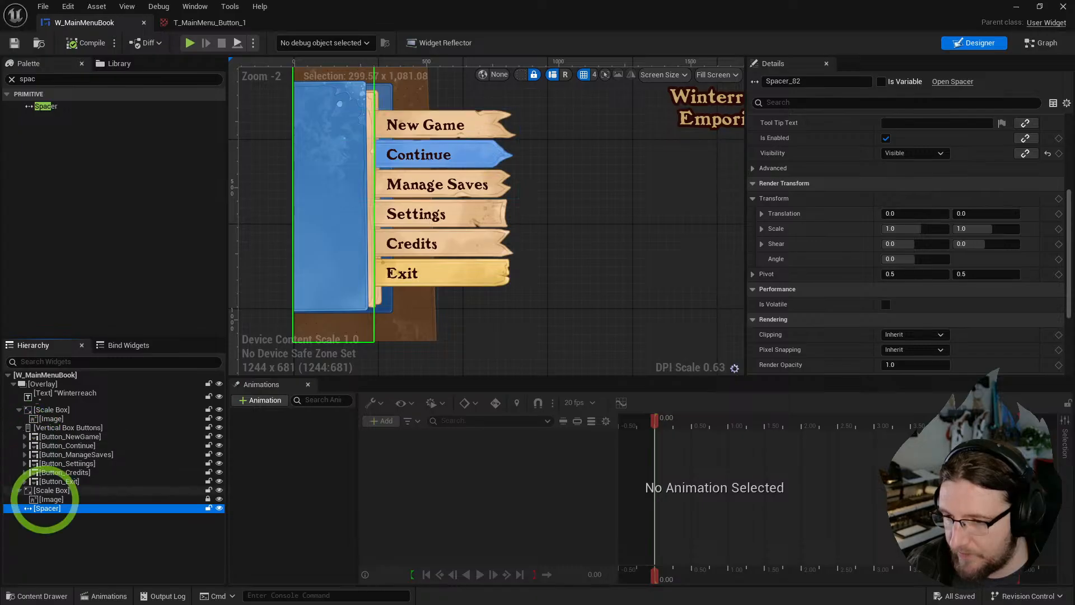
- Correct the fourth menu button's name to Button_Settings and reveal the widget asset in its content folder
{"action": "left_click", "coordinate": [54, 554]}
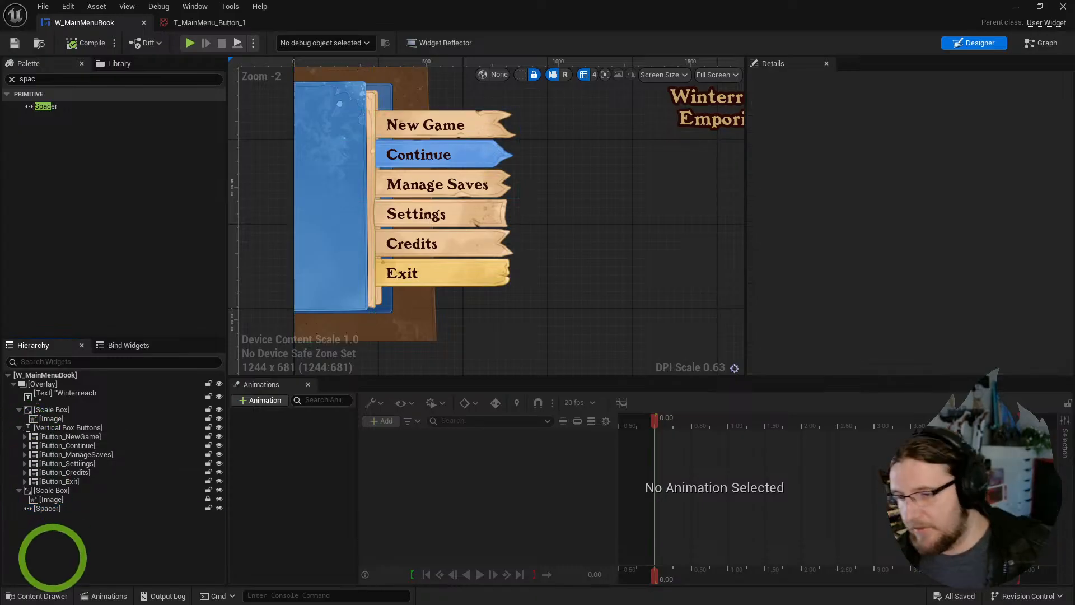
{"action": "double_click", "coordinate": [87, 464]}
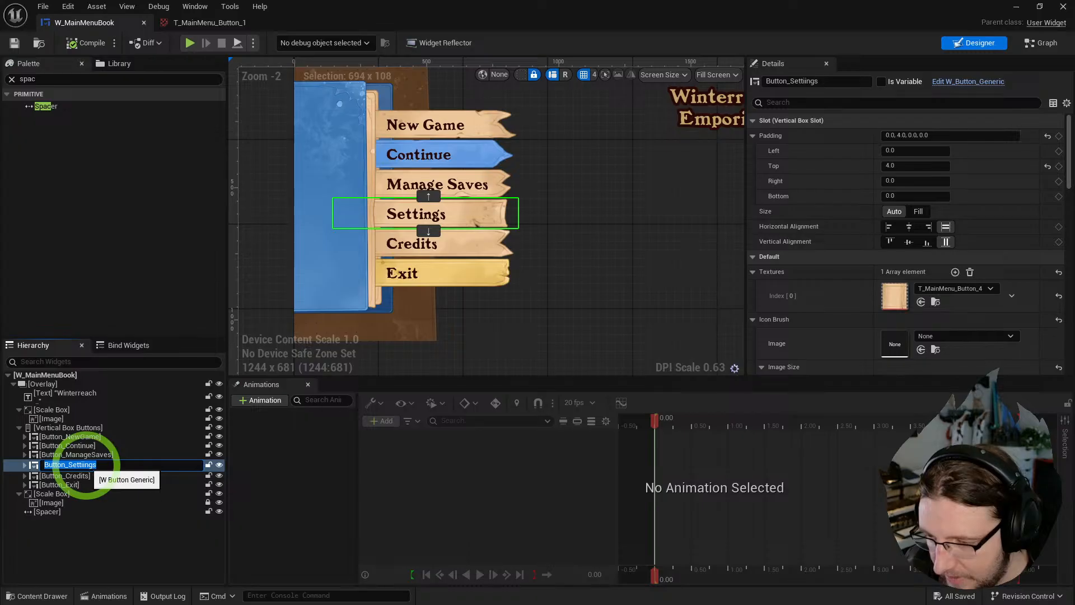
{"action": "key", "text": "Return"}
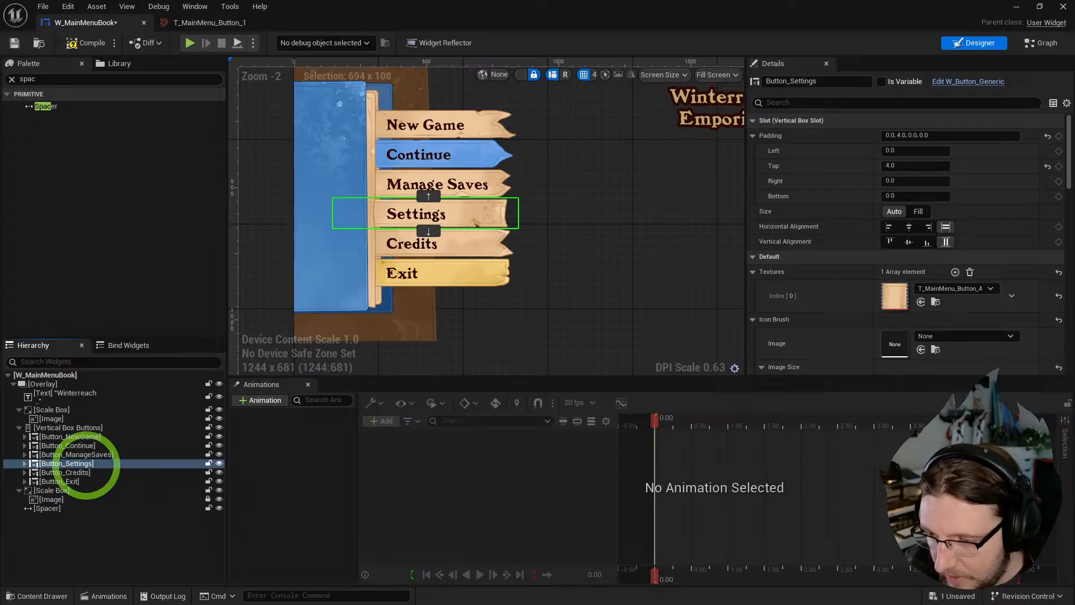
{"action": "left_click", "coordinate": [36, 44]}
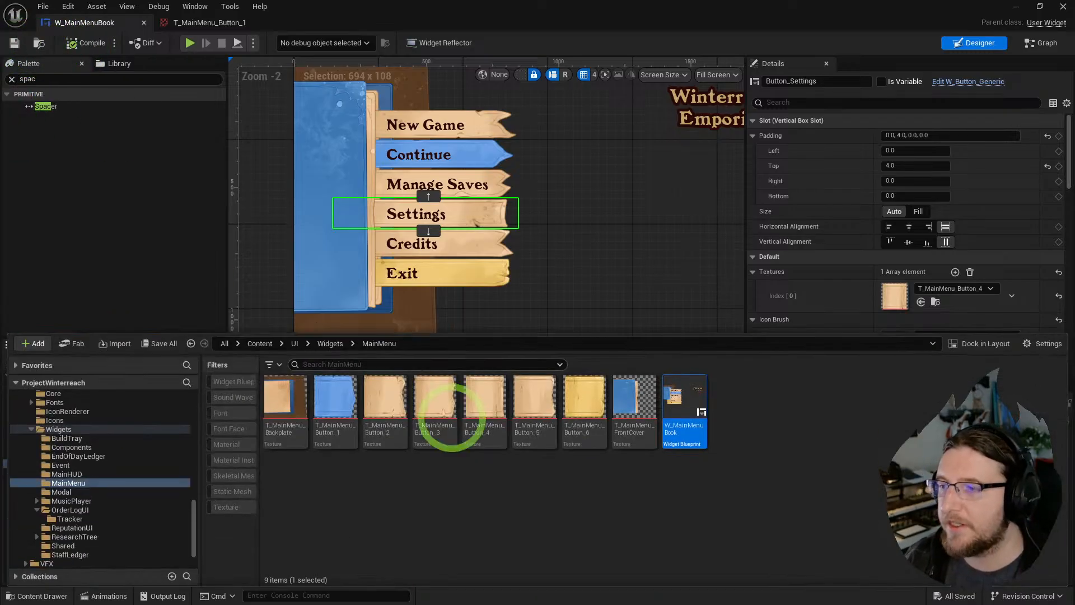
{"action": "right_click", "coordinate": [534, 499]}
{"action": "left_click", "coordinate": [652, 149]}
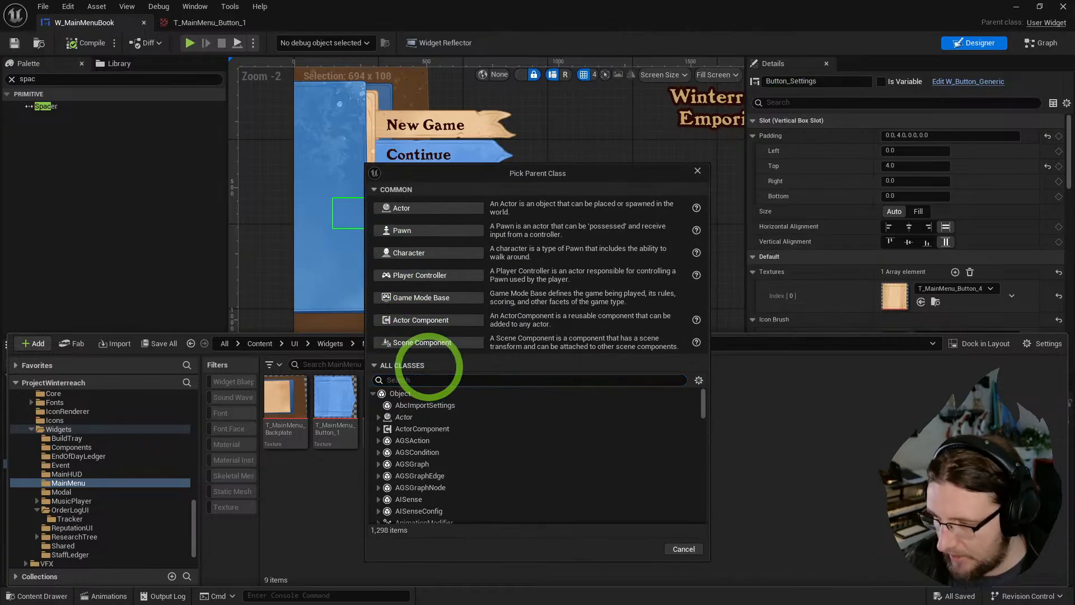
{"action": "left_click", "coordinate": [682, 549]}
- Create a widget blueprint in the MainMenu folder with W_Button_Generic as its parent class and name it W_Button_MainMenu
{"action": "right_click", "coordinate": [504, 507]}
{"action": "mouse_move", "coordinate": [526, 501]}
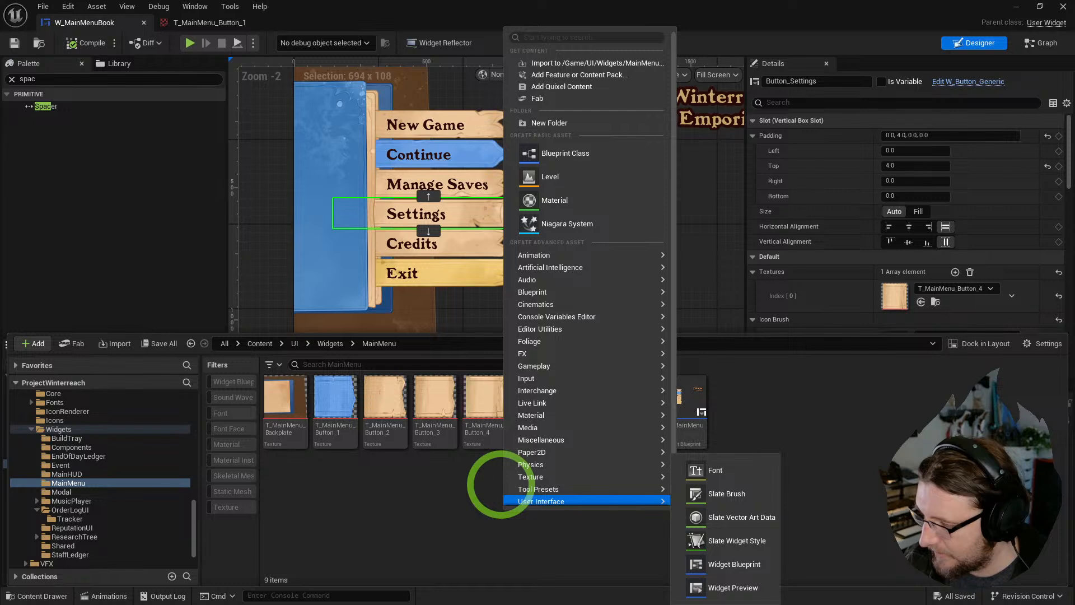
{"action": "left_click", "coordinate": [734, 564]}
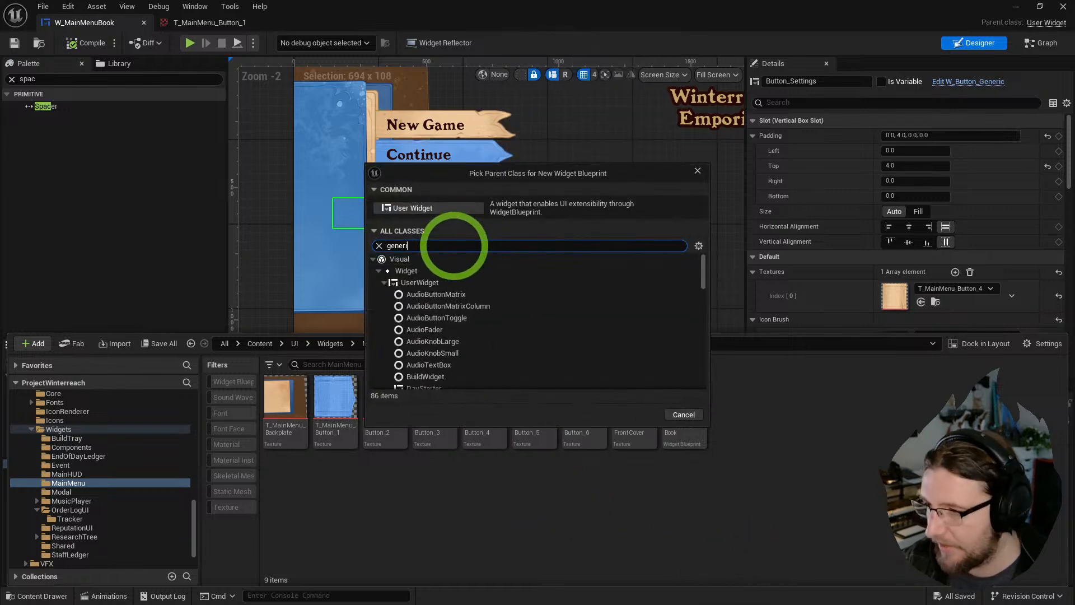
{"action": "type", "text": "generi but"}
{"action": "left_click", "coordinate": [451, 300]}
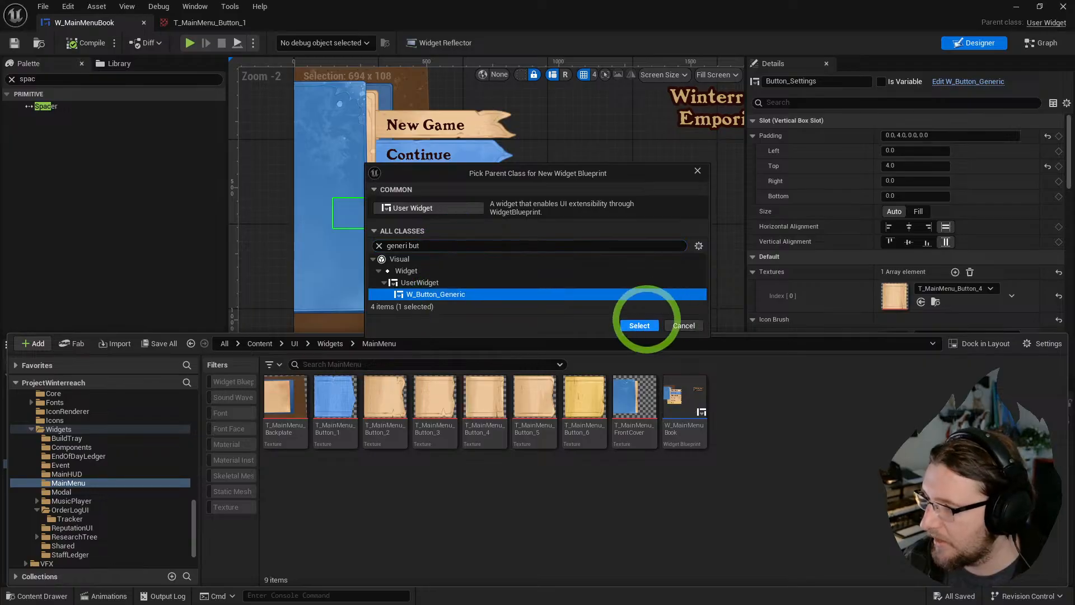
{"action": "left_click", "coordinate": [644, 319]}
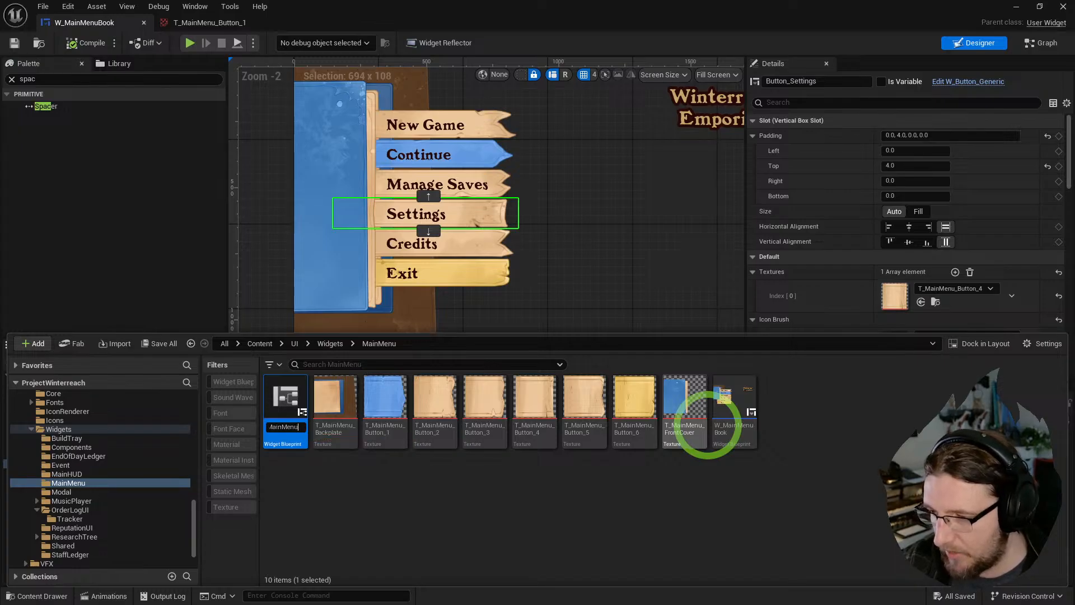
{"action": "key", "text": "Return"}
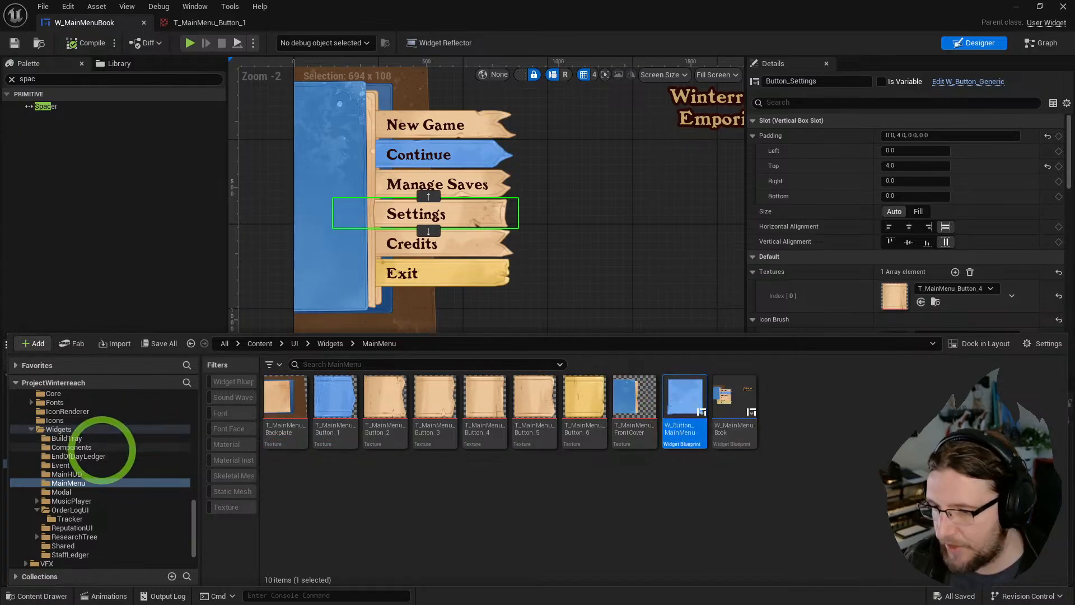
- Try to replace Button_NewGame in the hierarchy with the W Button Main Menu widget, found by searching the palette for "mainme"
{"action": "key", "text": "ctrl+space"}
{"action": "right_click", "coordinate": [68, 437]}
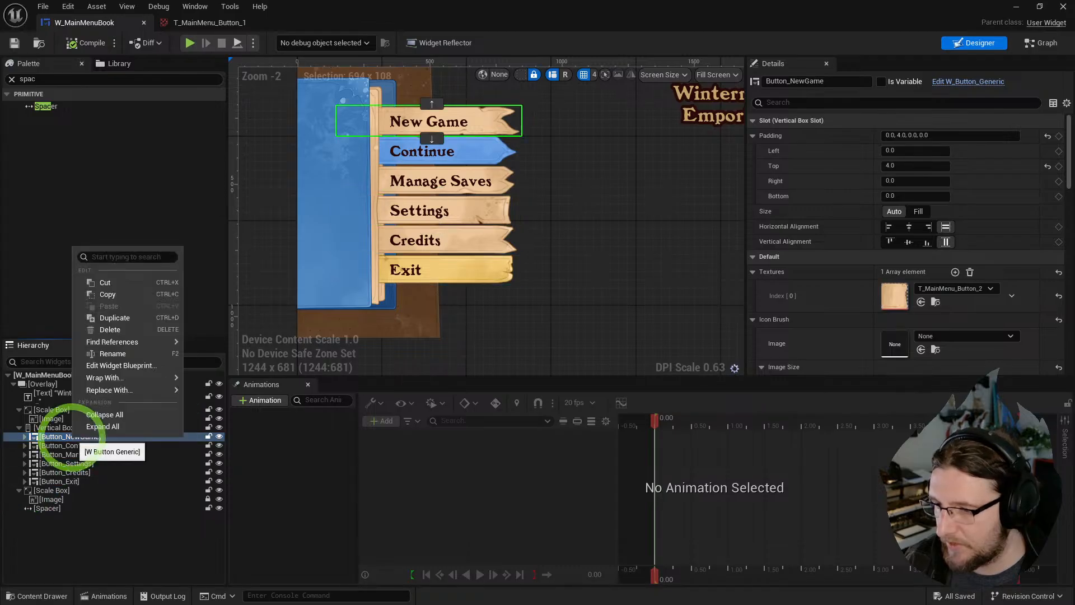
{"action": "left_click", "coordinate": [109, 390]}
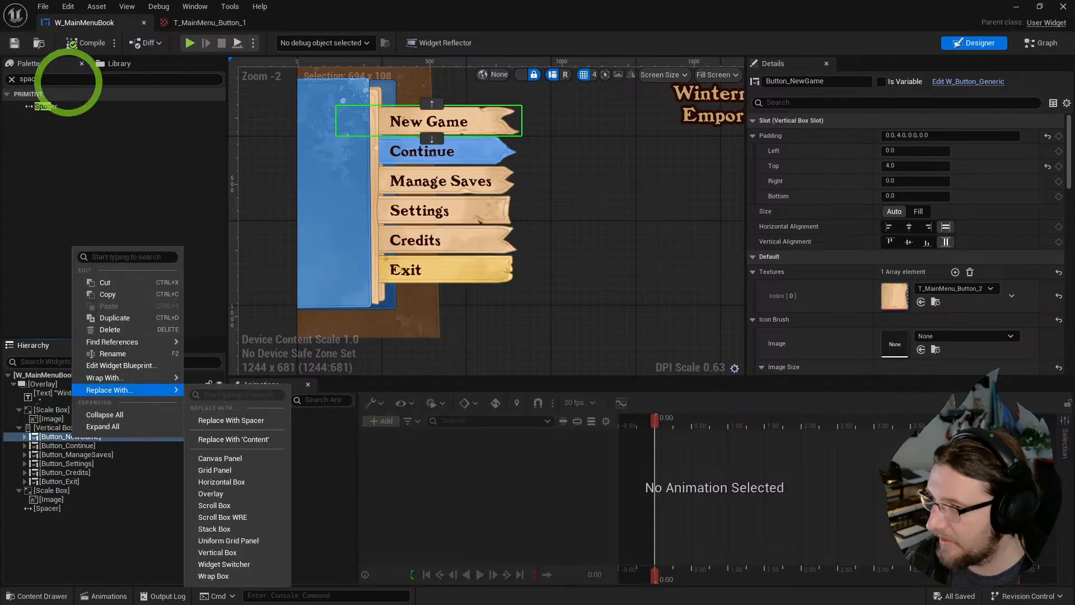
{"action": "left_click", "coordinate": [60, 79]}
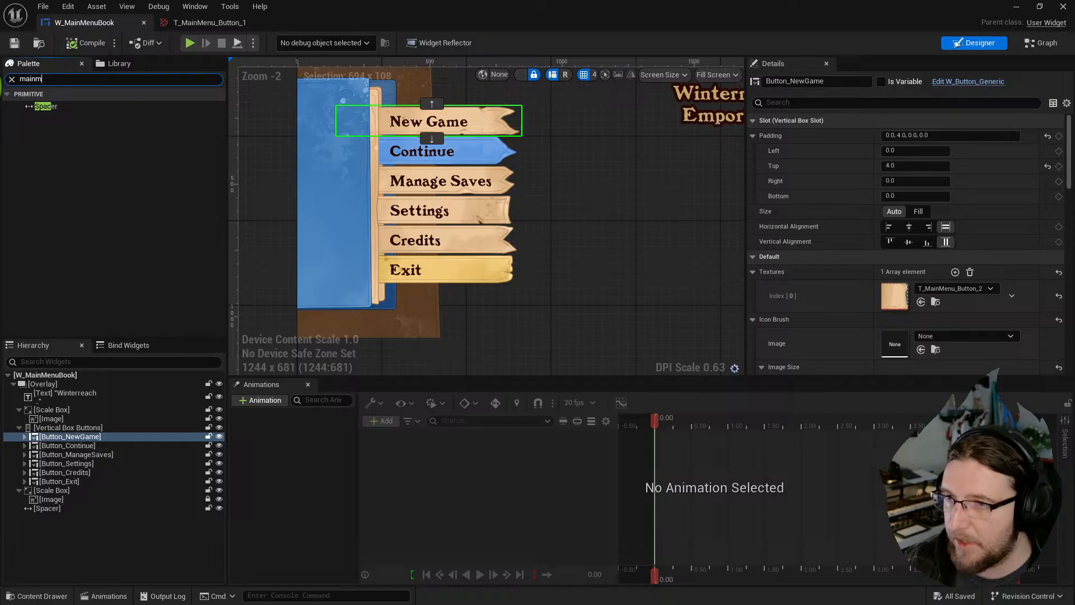
{"action": "left_click", "coordinate": [67, 106]}
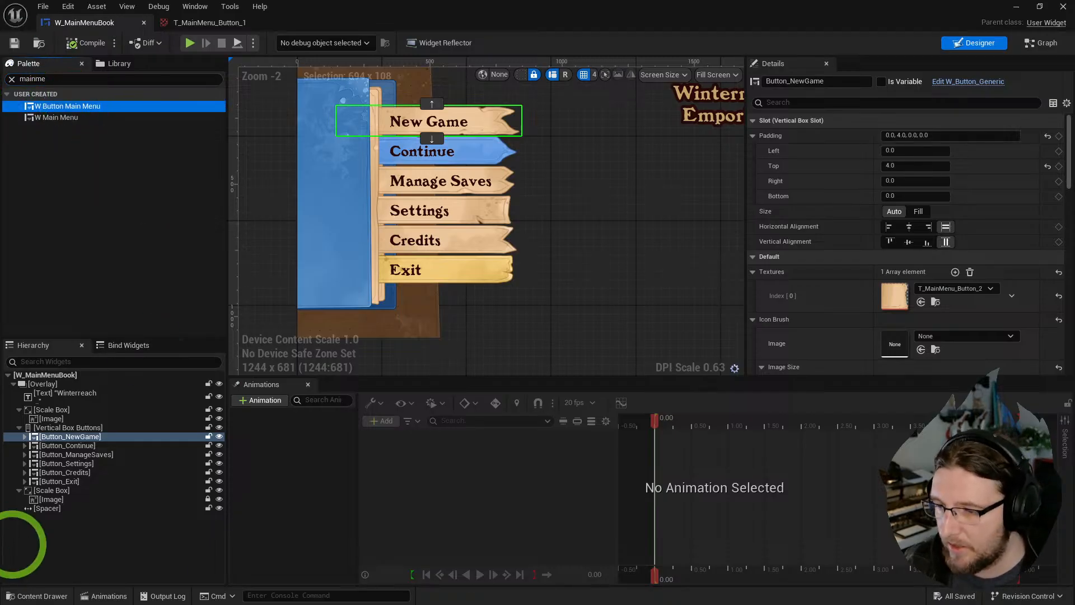
{"action": "right_click", "coordinate": [61, 437]}
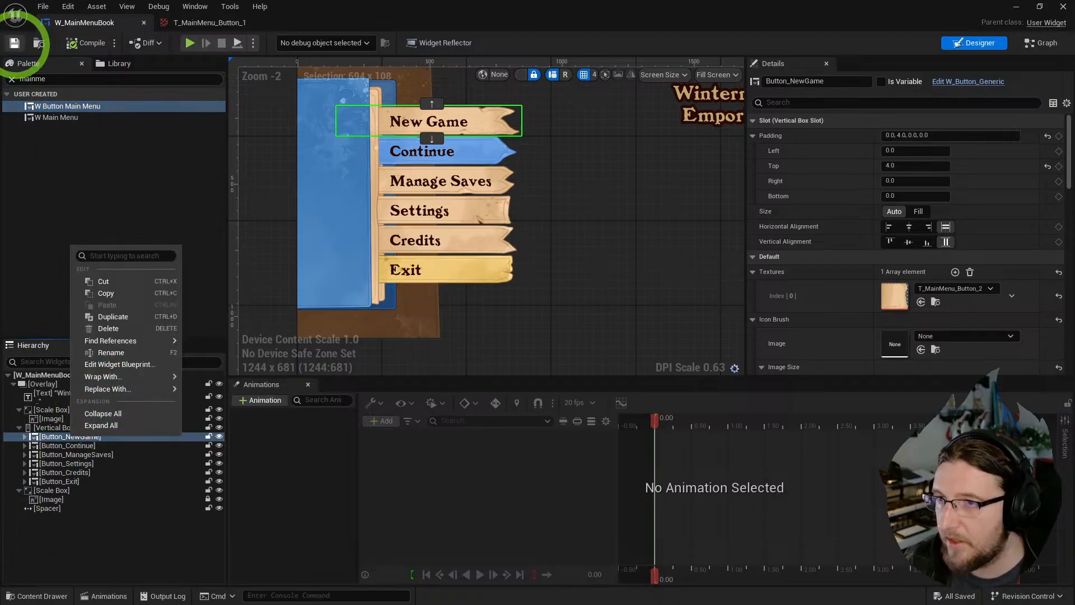
{"action": "left_click", "coordinate": [18, 42]}
{"action": "left_click", "coordinate": [95, 199]}
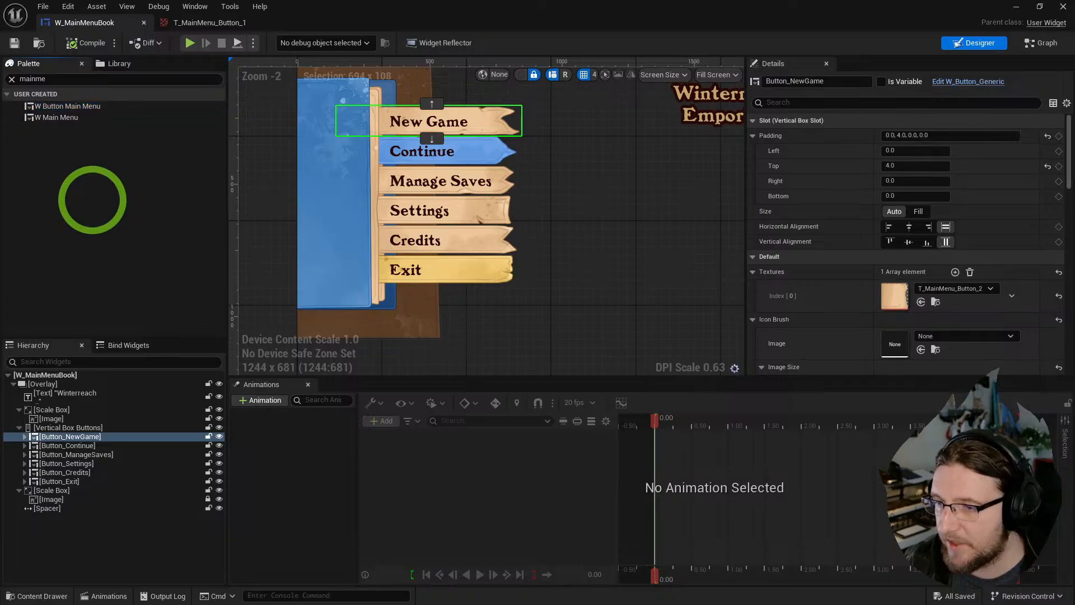
{"action": "right_click", "coordinate": [91, 436]}
{"action": "mouse_move", "coordinate": [162, 386]}
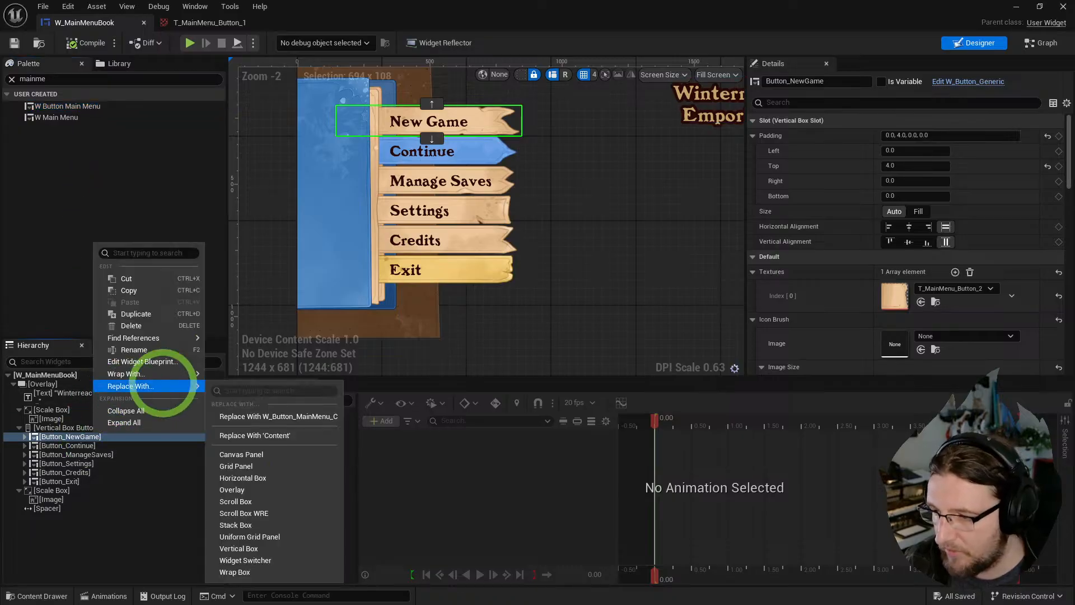
{"action": "left_click", "coordinate": [298, 416]}
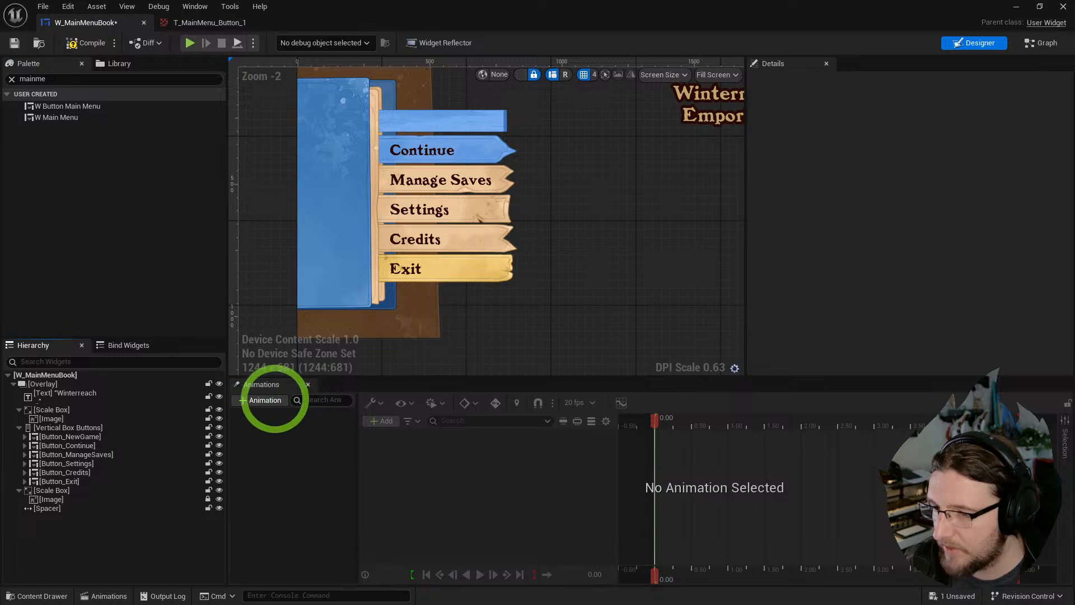
- Undo the New Game button replacement, save the widget, and delete the W_Button_MainMenu blueprint
{"action": "left_click", "coordinate": [152, 285]}
{"action": "key", "text": "ctrl+s"}
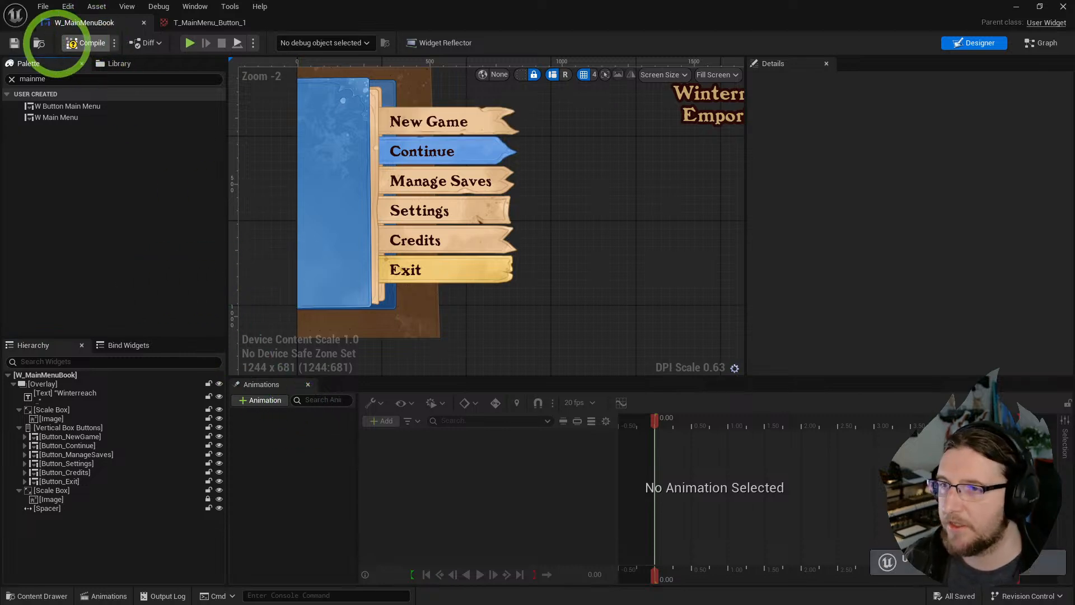
{"action": "key", "text": "ctrl+space"}
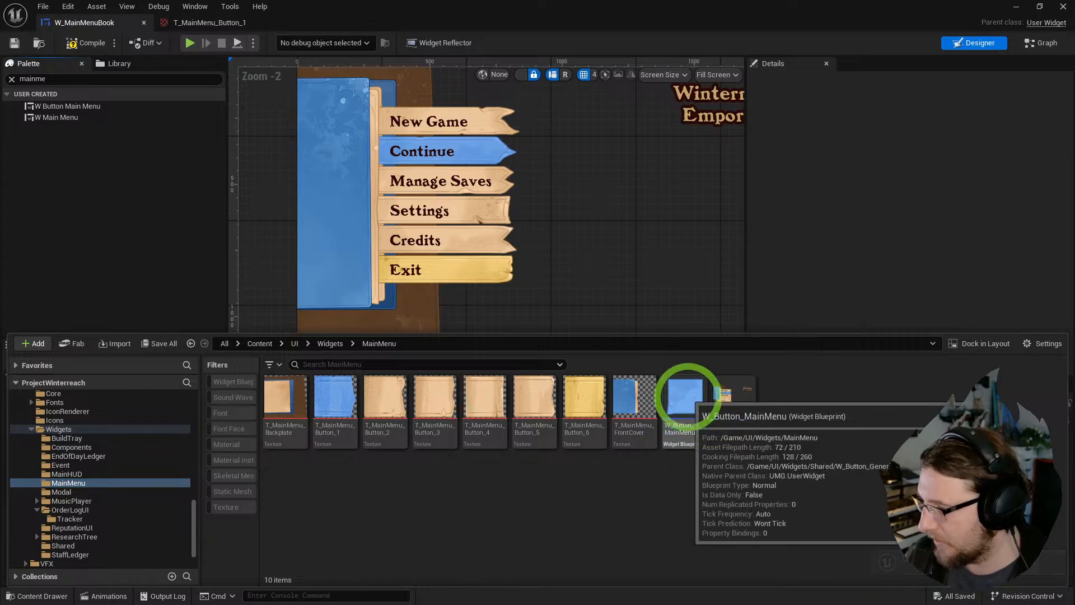
{"action": "left_click", "coordinate": [685, 396]}
{"action": "key", "text": "Delete"}
{"action": "left_click", "coordinate": [482, 485]}
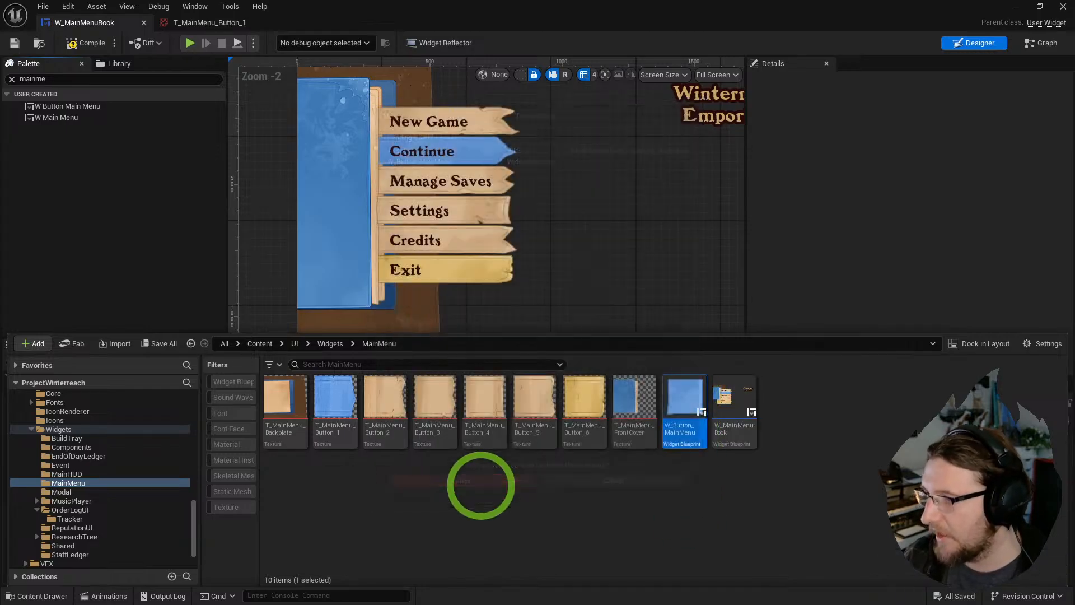
- Add a widget animation named Anim_NewGame and select it for editing
{"action": "left_click", "coordinate": [504, 240]}
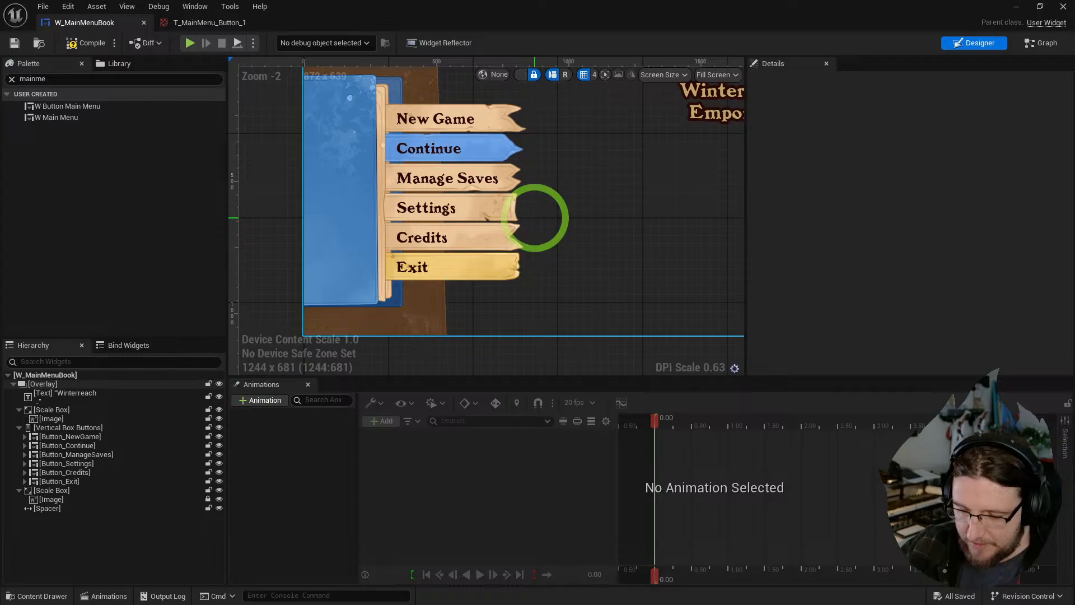
{"action": "scroll", "coordinate": [535, 219], "scroll_direction": "up", "scroll_amount": 1}
{"action": "right_click_drag", "start_coordinate": [482, 208], "coordinate": [506, 230]}
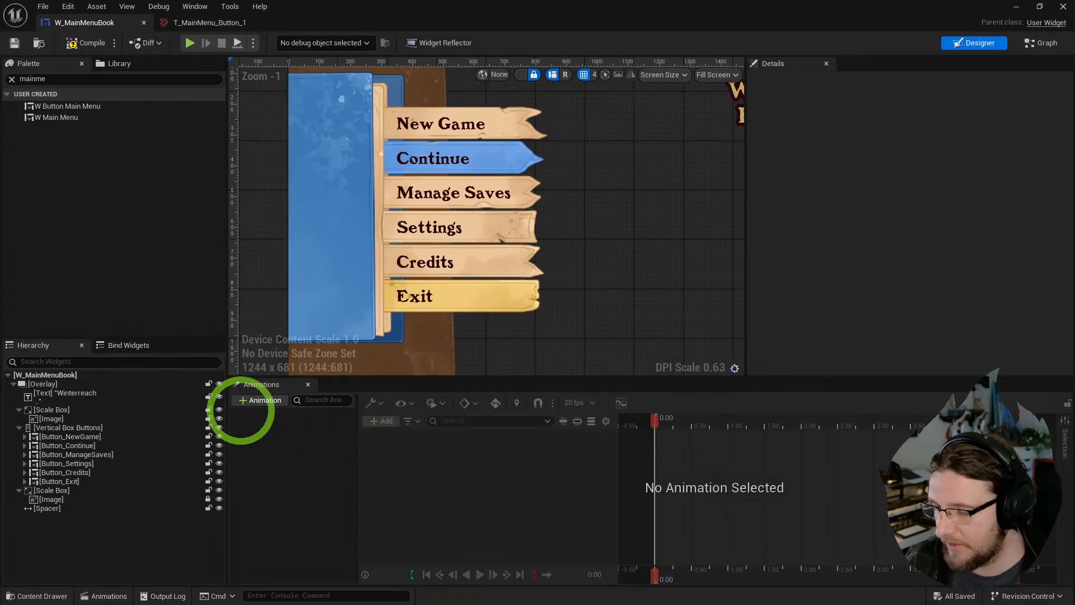
{"action": "left_click", "coordinate": [259, 401]}
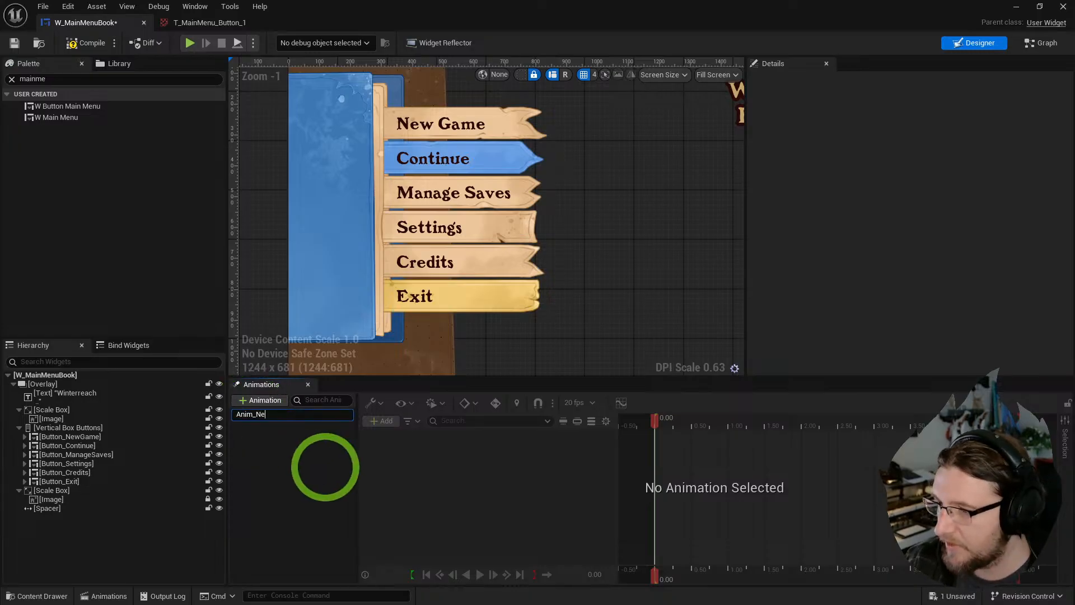
{"action": "left_click", "coordinate": [283, 413]}
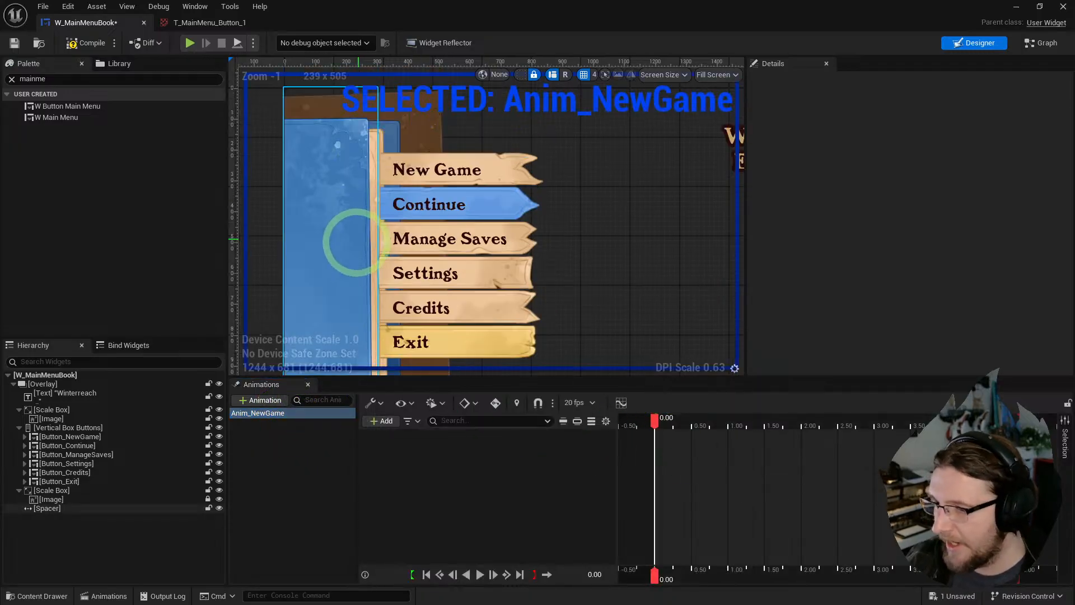
- Add a translation keyframe for Button_NewGame at 0.00 seconds in Anim_NewGame
{"action": "left_click", "coordinate": [70, 437]}
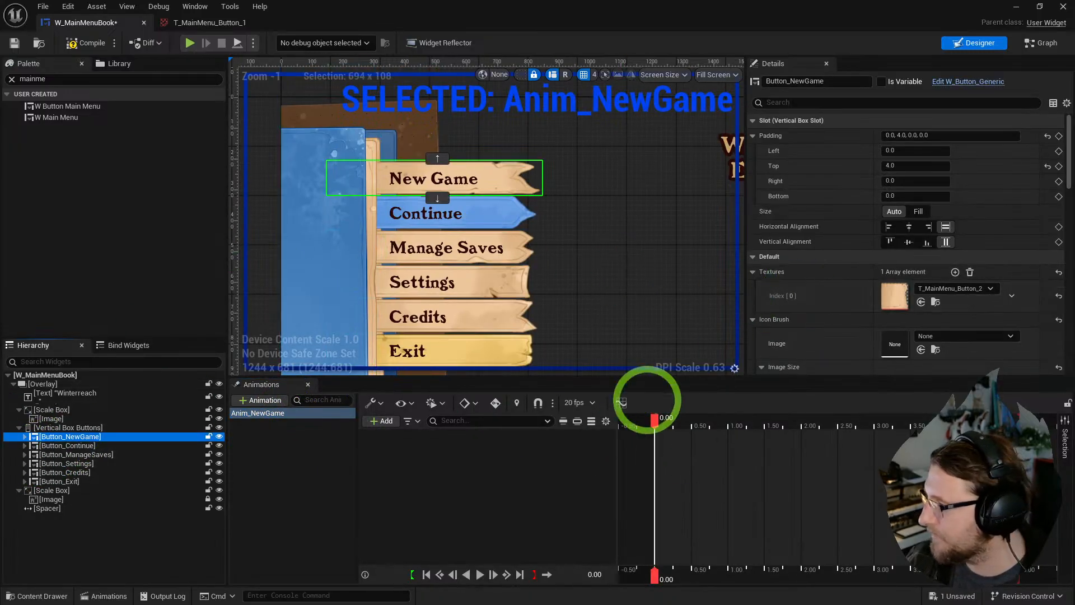
{"action": "scroll", "coordinate": [853, 255], "scroll_direction": "down", "scroll_amount": 3}
{"action": "scroll", "coordinate": [853, 255], "scroll_direction": "down", "scroll_amount": 10}
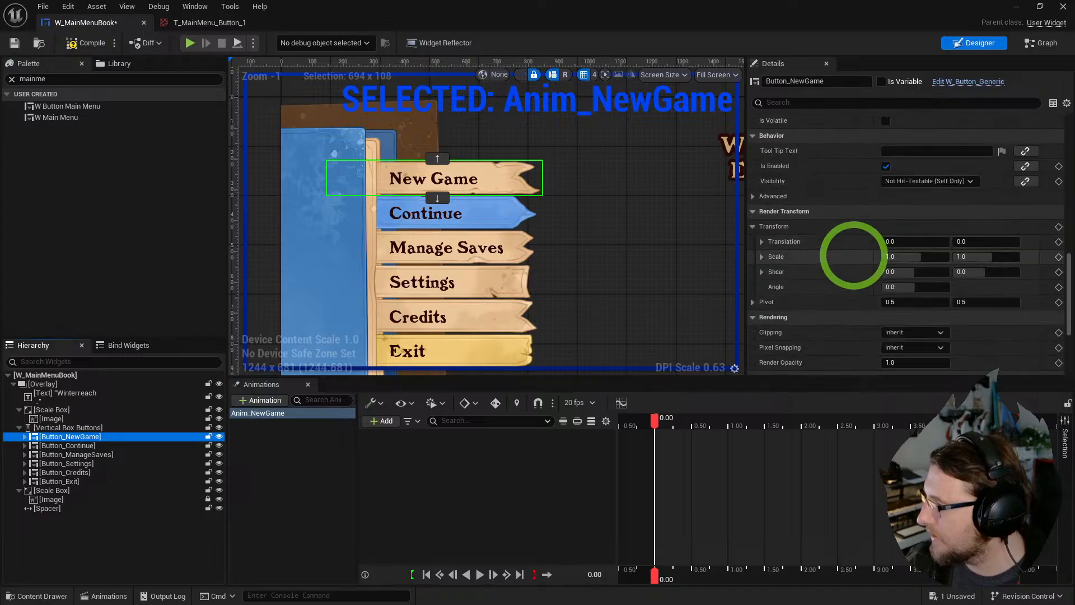
{"action": "left_click", "coordinate": [1059, 170]}
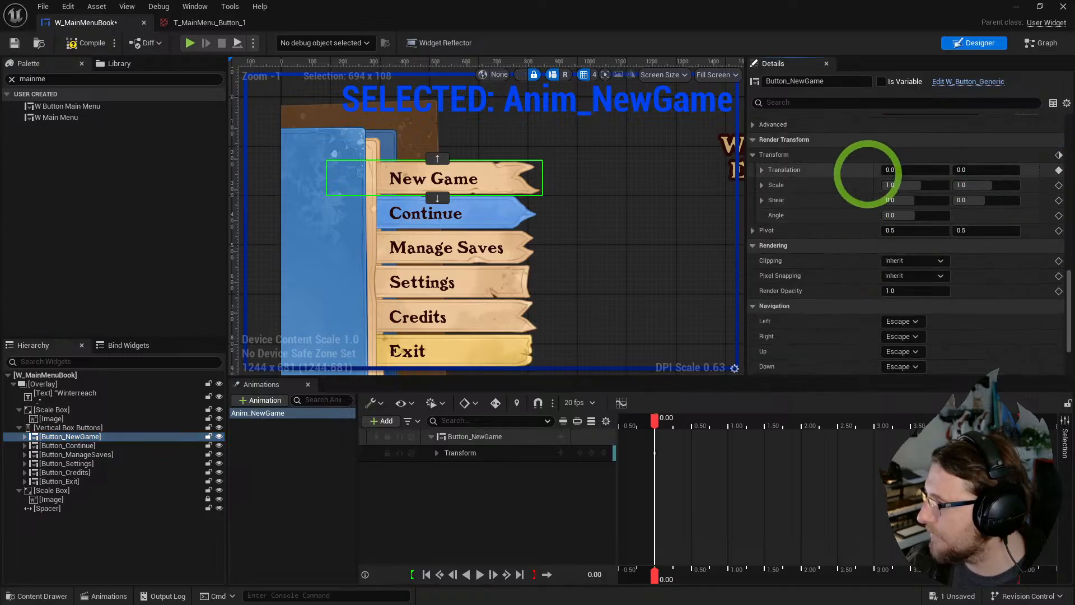
- Set Button_NewGame's X translation to 103 at 0.50 seconds and add a keyframe for it
{"action": "left_click_drag", "start_coordinate": [673, 426], "coordinate": [695, 426]}
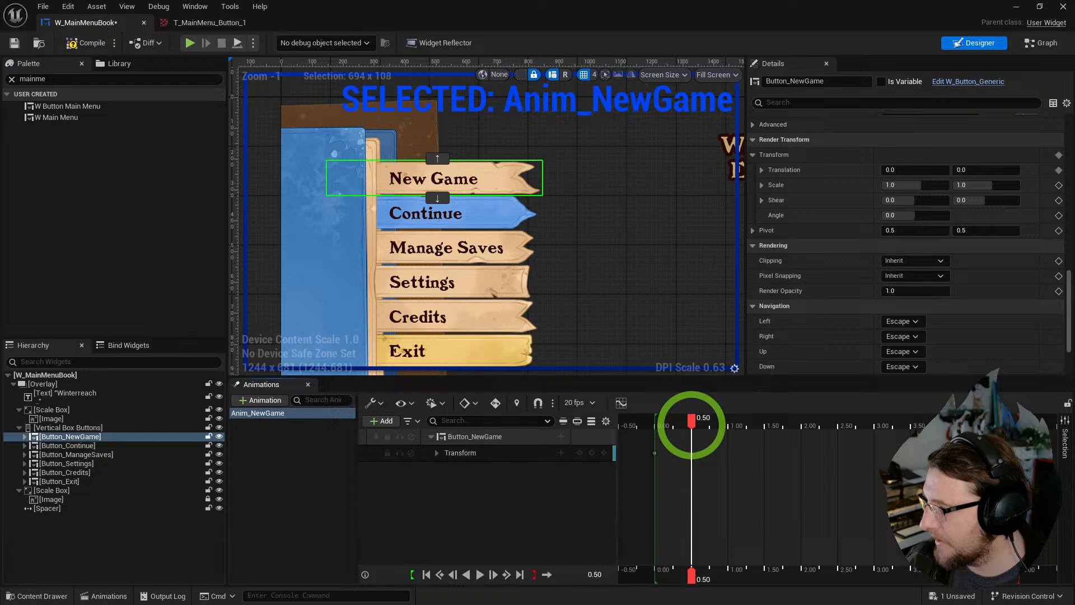
{"action": "left_click", "coordinate": [910, 170]}
{"action": "type", "text": "103"}
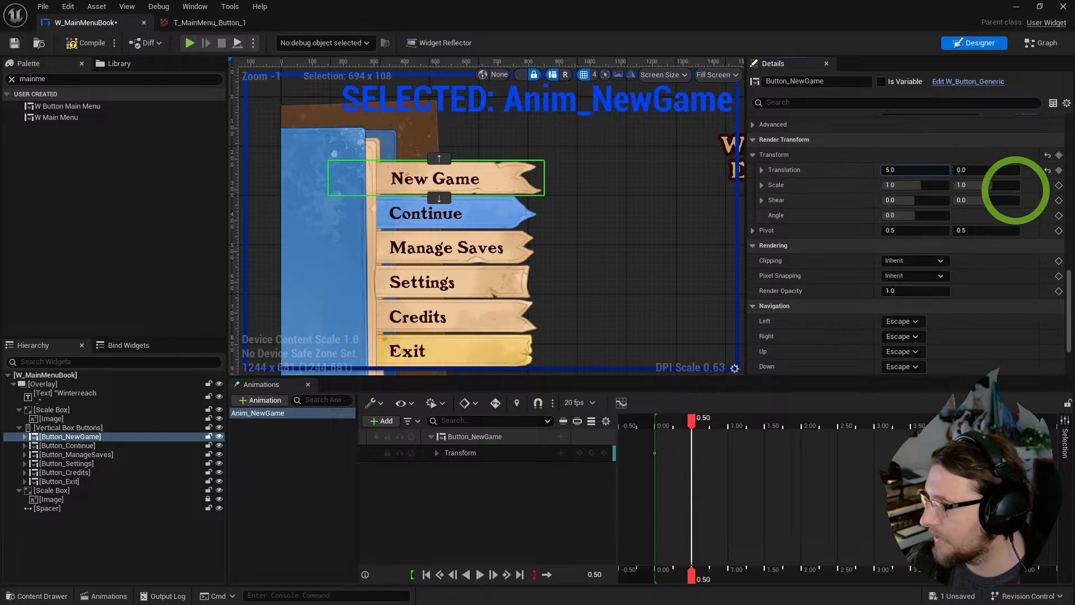
{"action": "key", "text": "Return"}
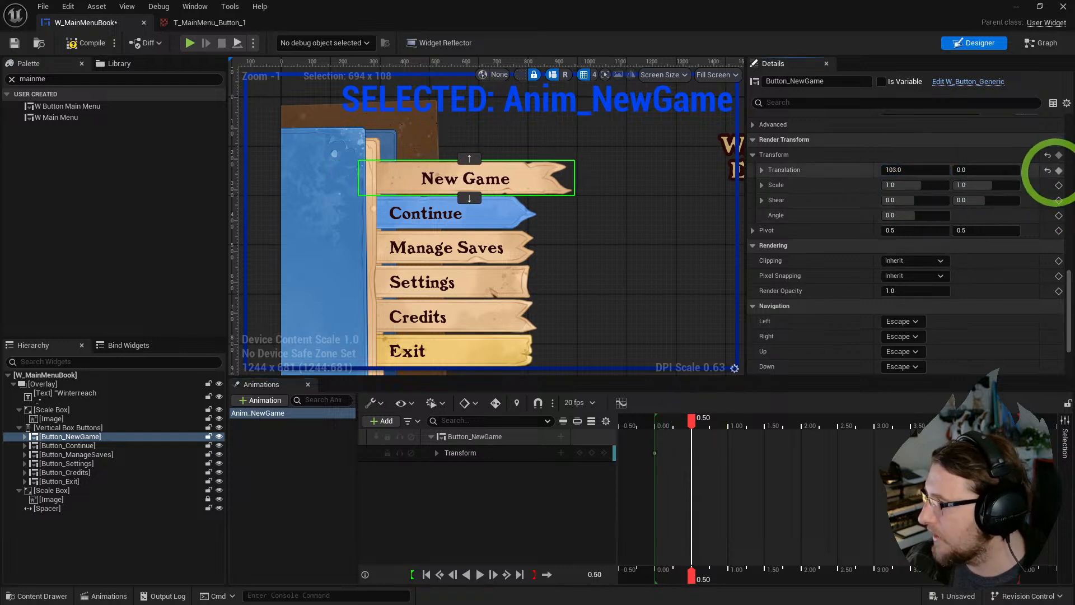
{"action": "left_click", "coordinate": [1059, 169]}
- Play Anim_NewGame forward and in reverse to review the New Game button's slide
{"action": "left_click_drag", "start_coordinate": [692, 426], "coordinate": [655, 425]}
{"action": "key", "text": "space"}
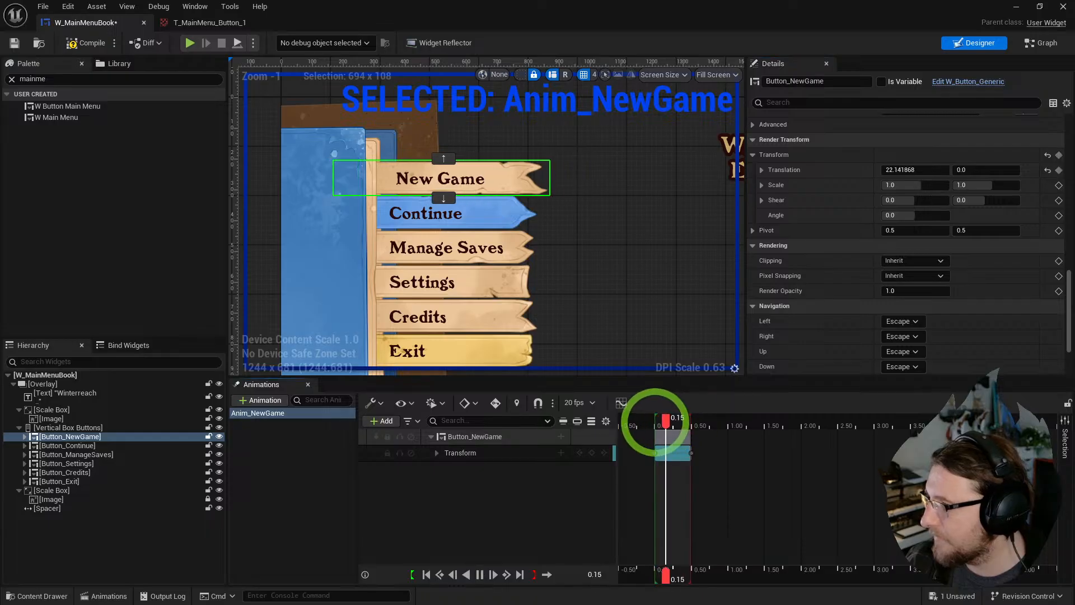
{"action": "key", "text": "space"}
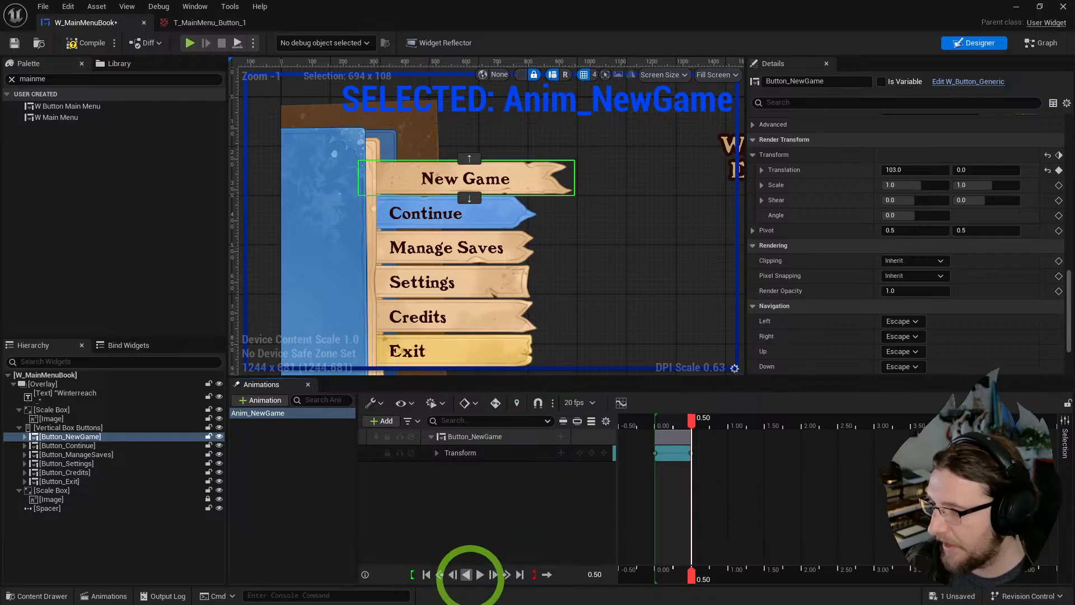
{"action": "left_click", "coordinate": [470, 578]}
{"action": "left_click", "coordinate": [312, 509]}
{"action": "left_click", "coordinate": [268, 411]}
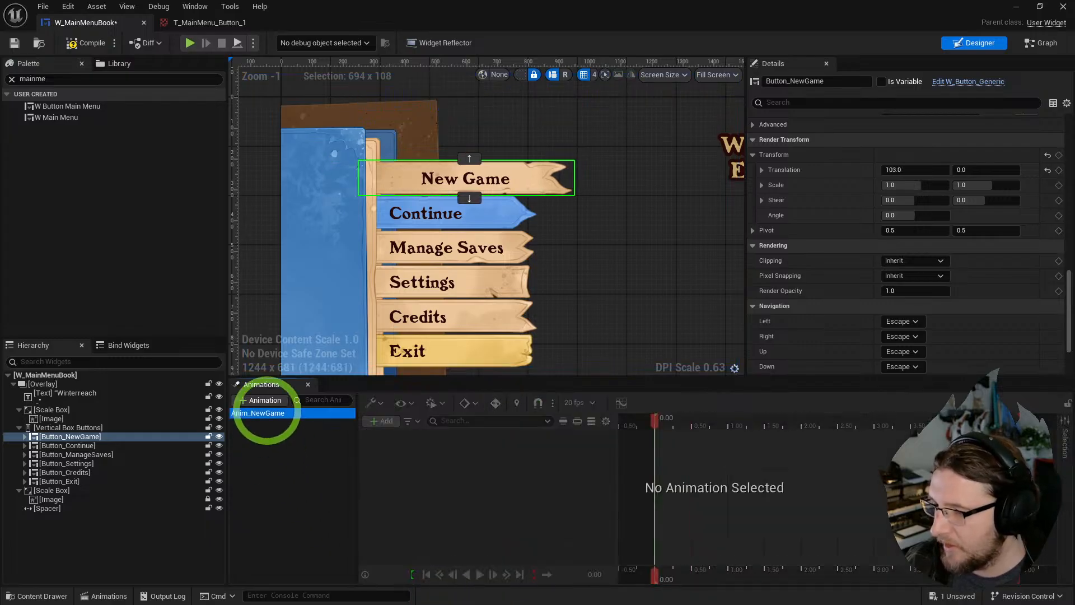
{"action": "left_click", "coordinate": [292, 499]}
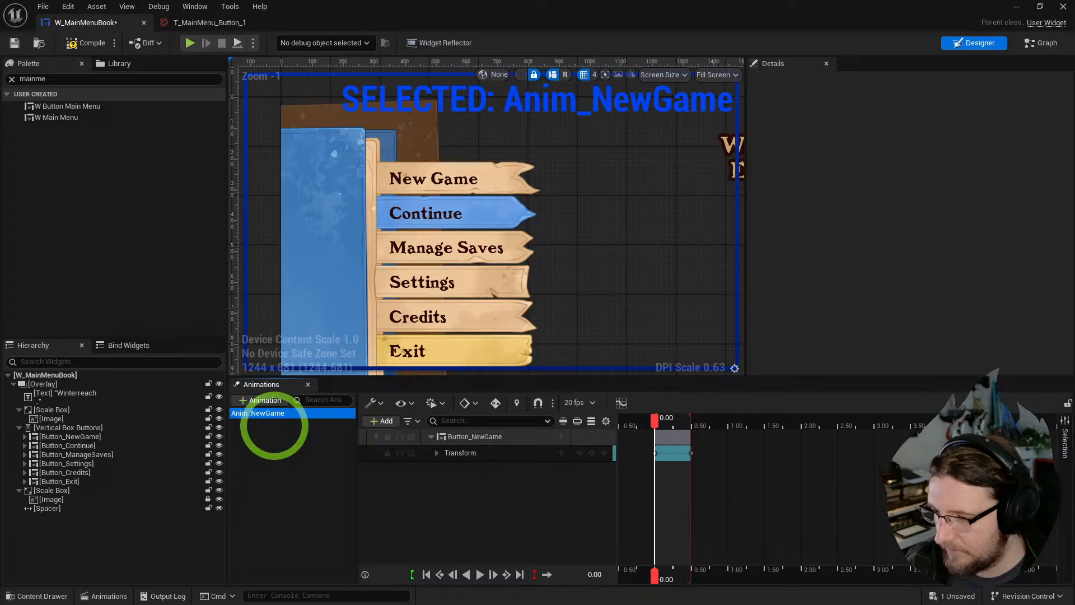
- Duplicate Anim_NewGame as Anim_Continue, and duplicate Anim_Continue as Anim_ManageSaves
{"action": "left_click", "coordinate": [274, 425]}
{"action": "left_click", "coordinate": [272, 413]}
{"action": "key", "text": "ctrl+d"}
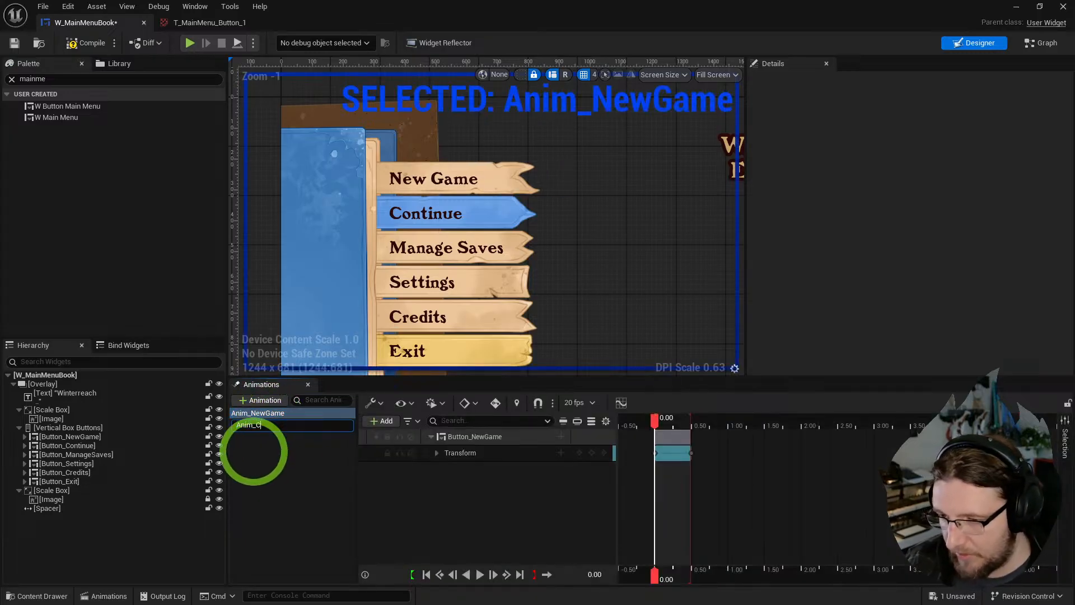
{"action": "left_click", "coordinate": [254, 452]}
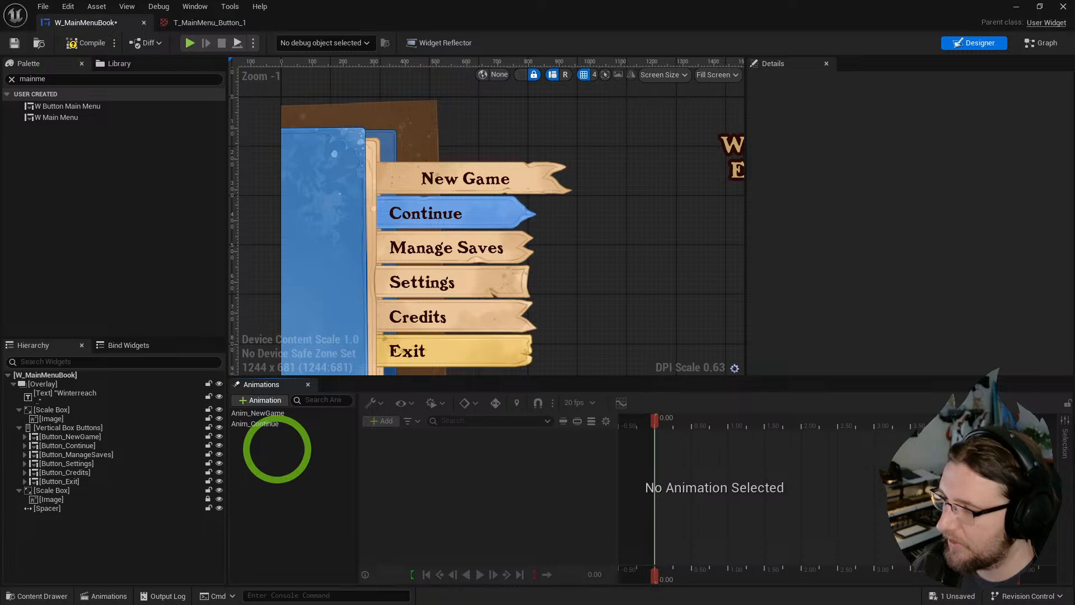
{"action": "left_click", "coordinate": [263, 424]}
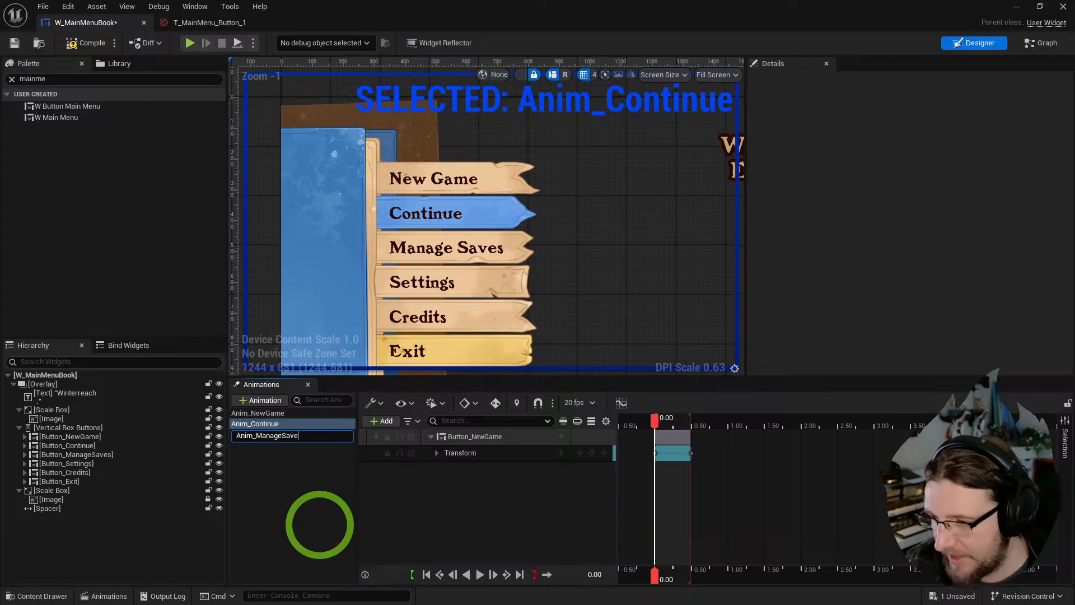
{"action": "type", "text": "s"}
{"action": "key", "text": "Return"}
- Duplicate Anim_ManageSaves as Anim_Settings, and duplicate Anim_Settings as Anim_Credits
{"action": "left_click", "coordinate": [294, 434]}
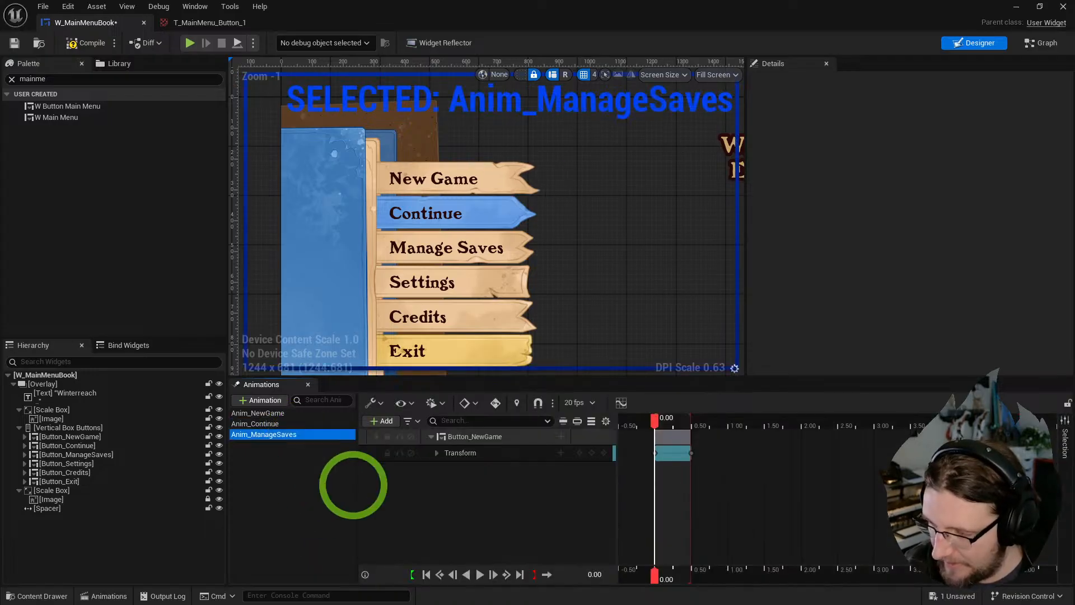
{"action": "key", "text": "ctrl+d"}
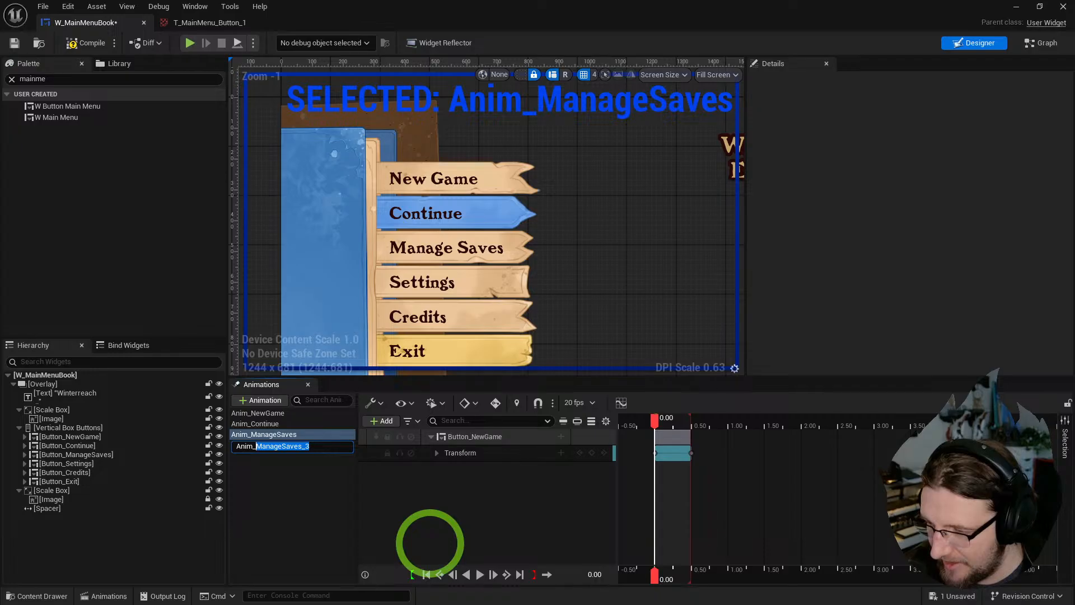
{"action": "type", "text": "Anim_Settings"}
{"action": "key", "text": "Return"}
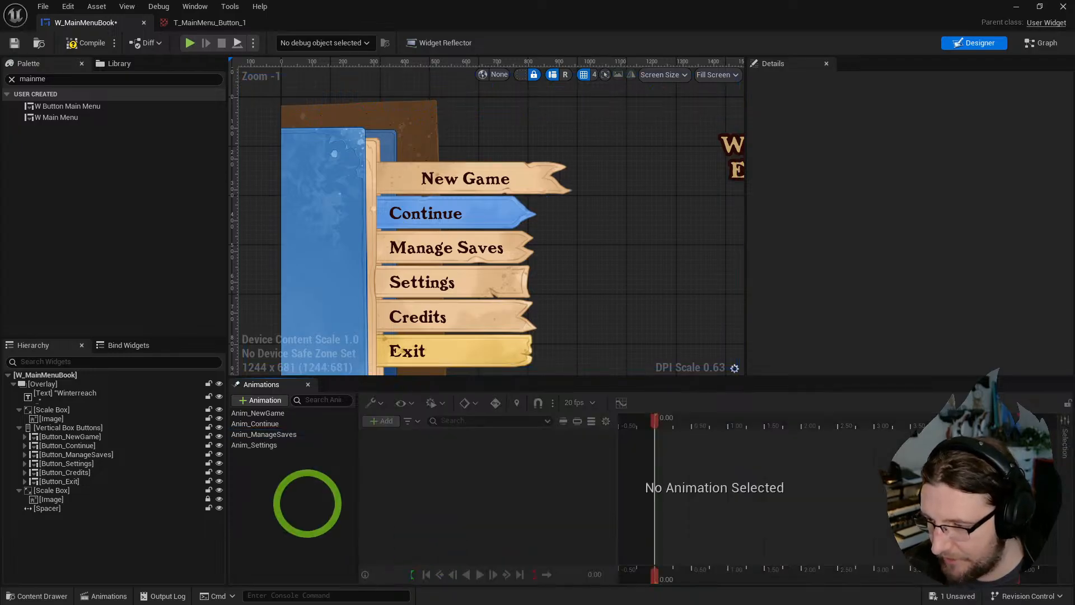
{"action": "left_click", "coordinate": [280, 445]}
{"action": "key", "text": "ctrl+d"}
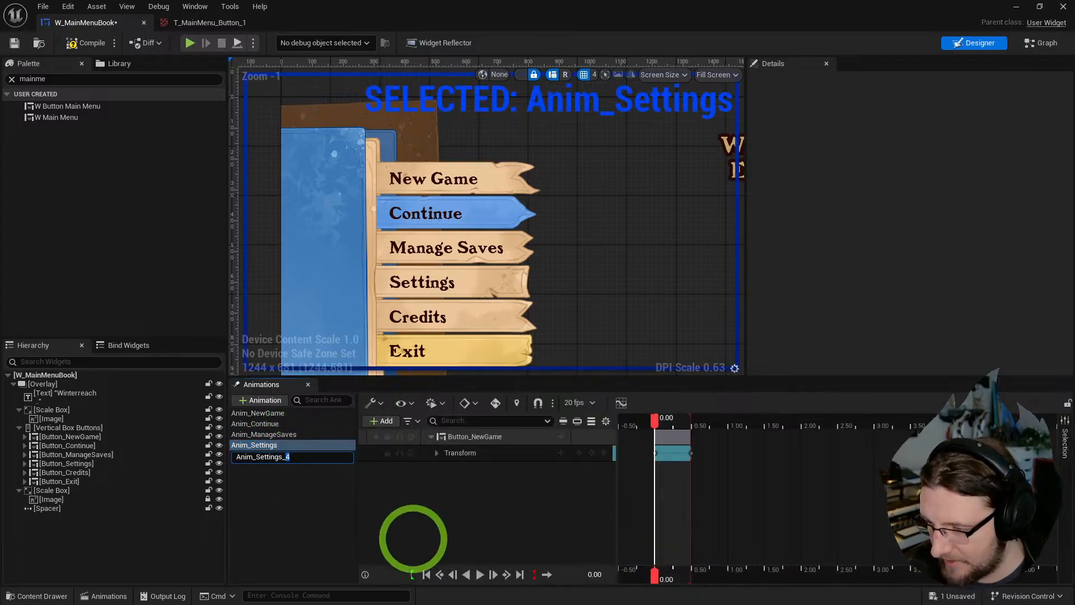
{"action": "type", "text": "Anim_Credits"}
{"action": "key", "text": "Return"}
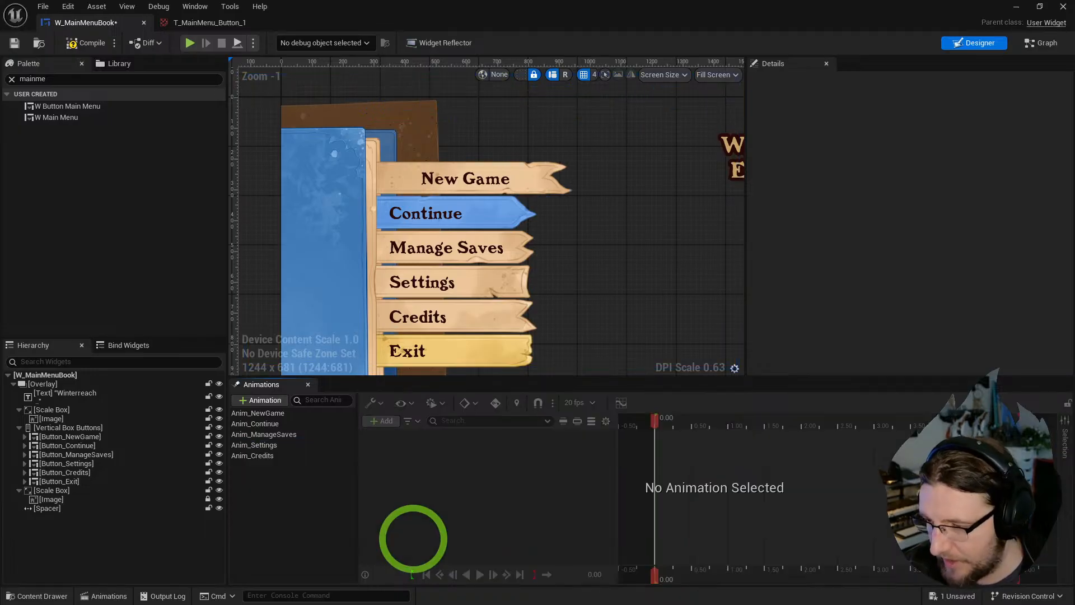
- Duplicate the Anim_Credits animation and name the copy Anim_Exit
{"action": "left_click", "coordinate": [269, 455]}
{"action": "key", "text": "ctrl+d"}
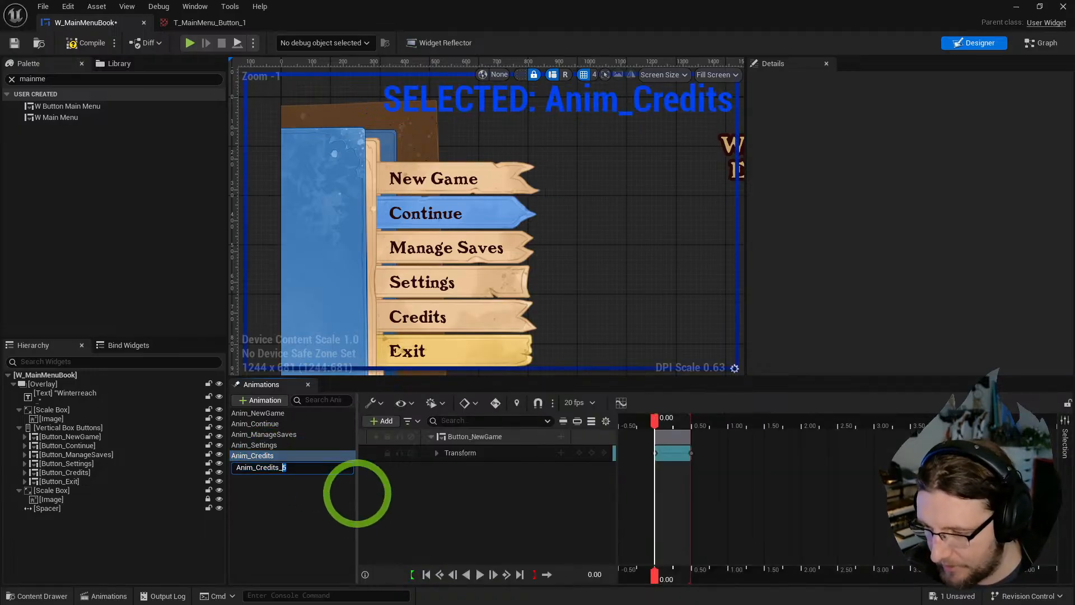
{"action": "type", "text": "Anim_Exi"}
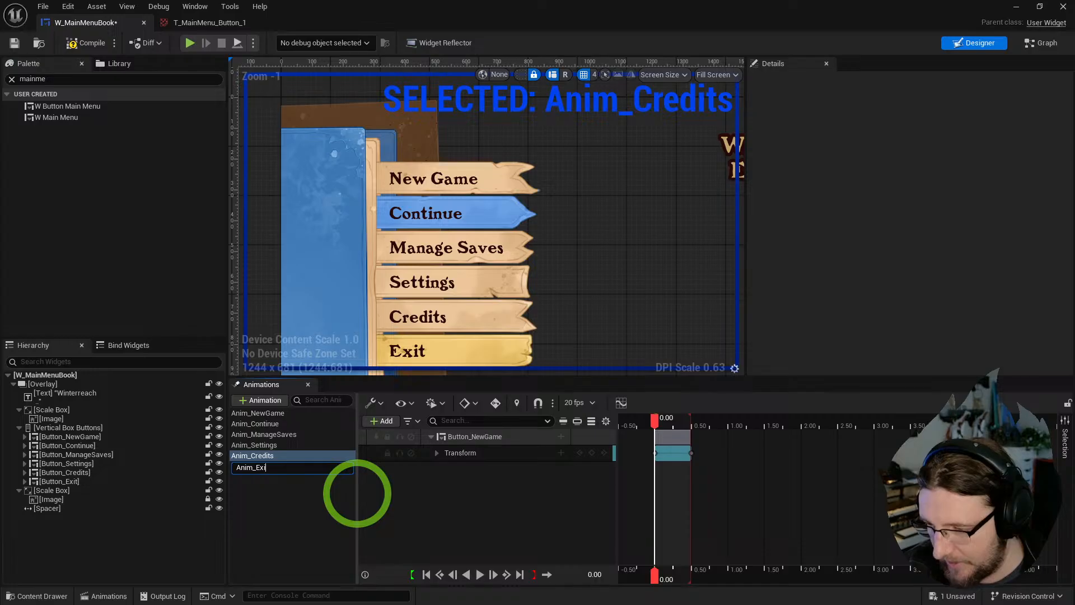
{"action": "type", "text": "t"}
{"action": "key", "text": "Return"}
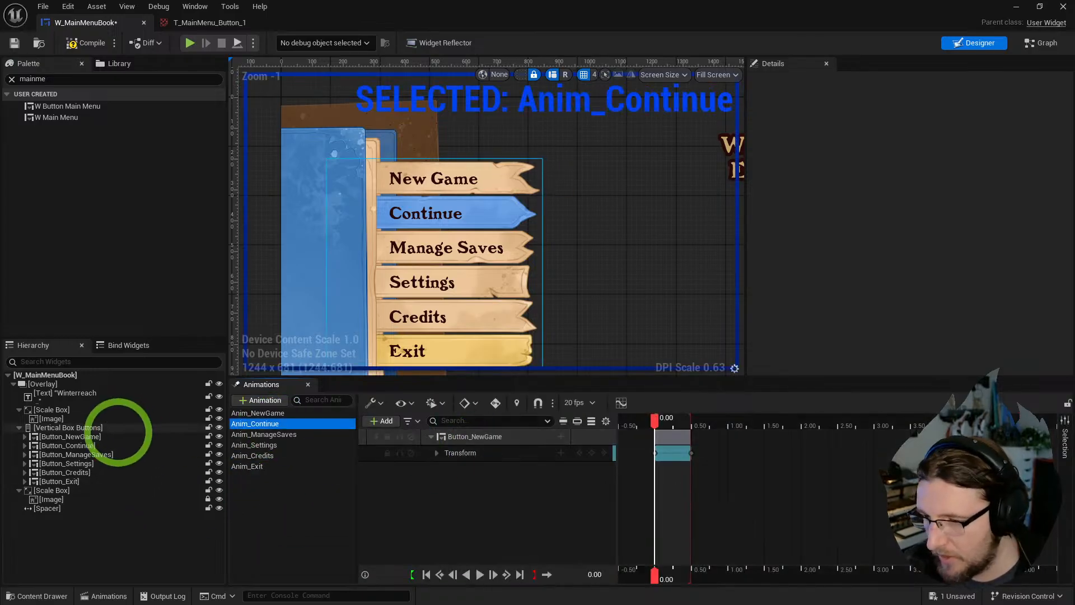
- Replace the Button_NewGame binding with Button_Continue in Anim_Continue and with Button_ManageSaves in Anim_ManageSaves
{"action": "left_click", "coordinate": [67, 445]}
{"action": "right_click", "coordinate": [465, 437]}
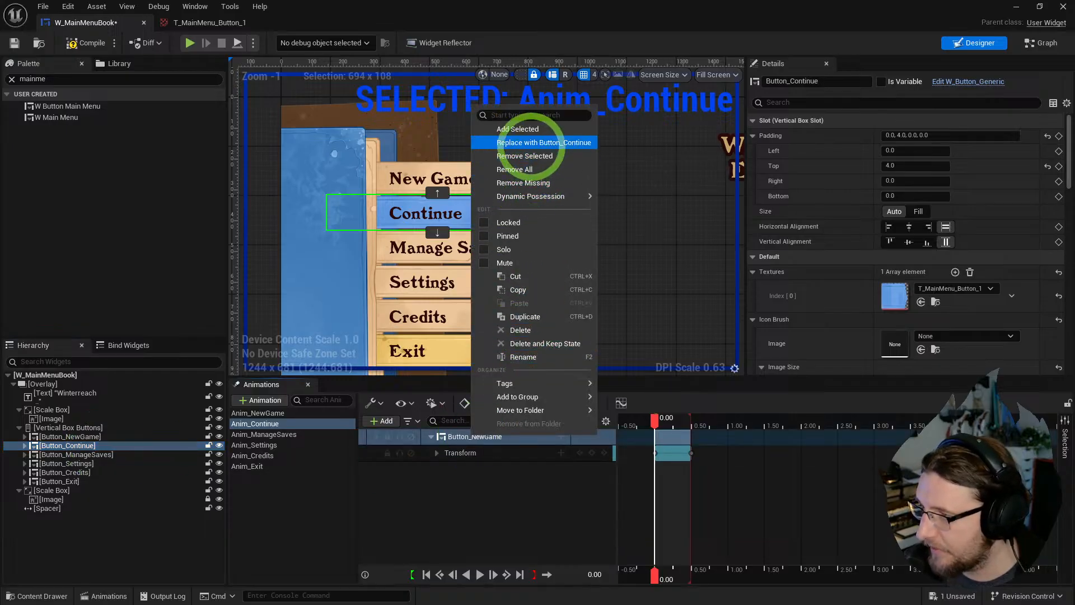
{"action": "left_click", "coordinate": [539, 143]}
{"action": "left_click", "coordinate": [115, 454]}
{"action": "left_click", "coordinate": [258, 434]}
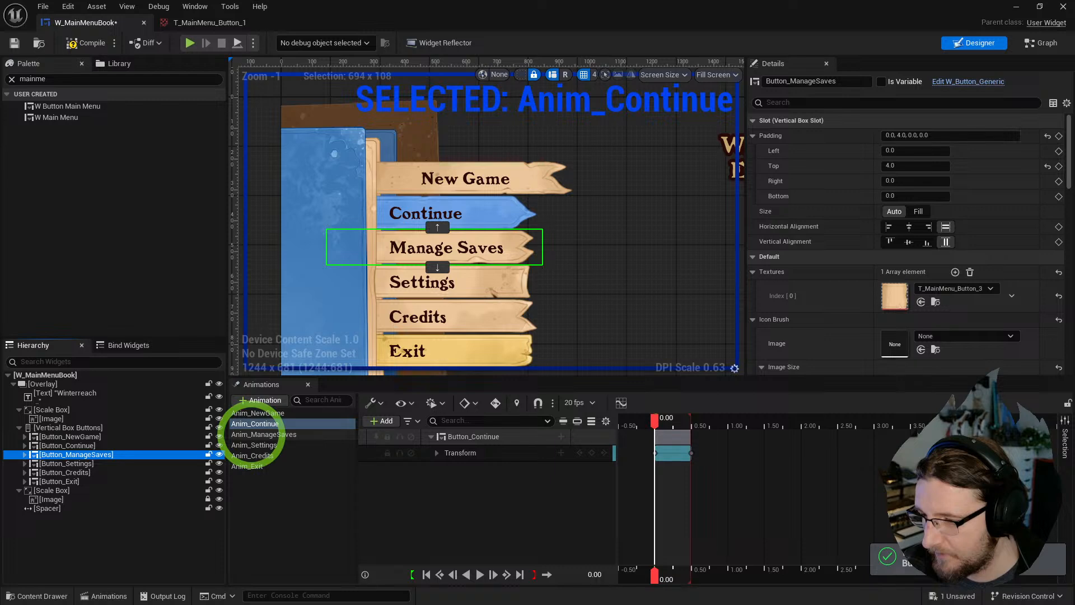
{"action": "right_click", "coordinate": [511, 436]}
{"action": "left_click", "coordinate": [595, 136]}
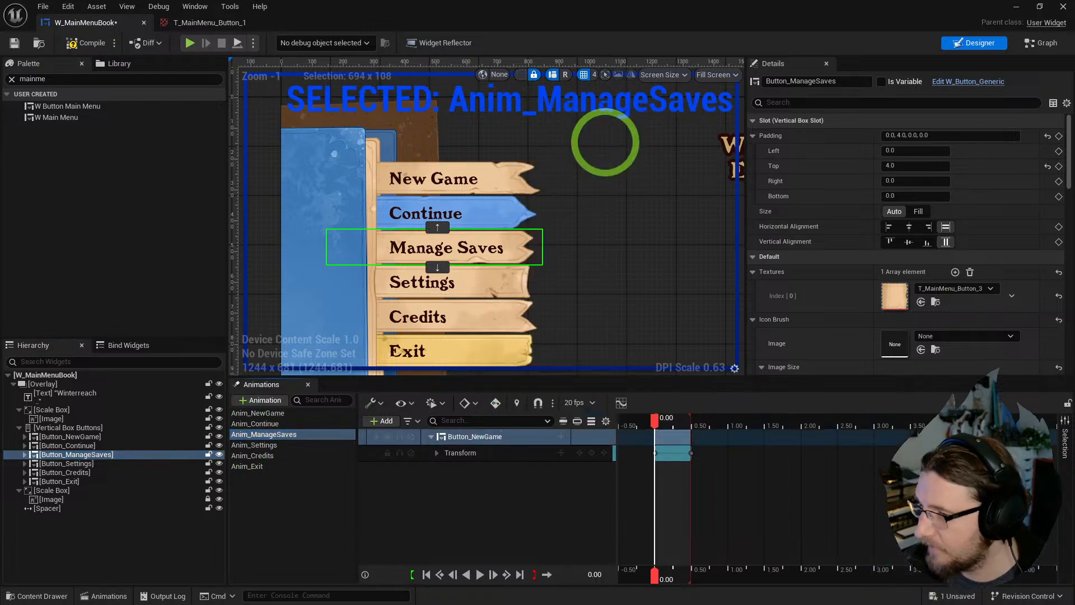
- Replace the Button_NewGame binding with Button_Settings in Anim_Settings and with Button_Credits in Anim_Credits
{"action": "left_click", "coordinate": [110, 464]}
{"action": "left_click", "coordinate": [255, 444]}
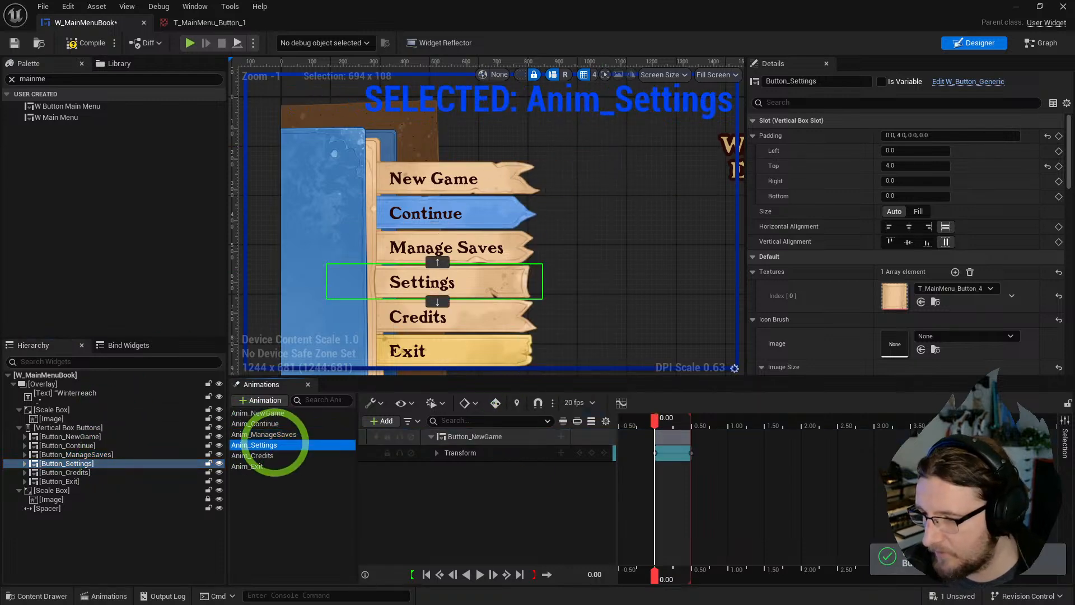
{"action": "right_click", "coordinate": [524, 436]}
{"action": "left_click", "coordinate": [595, 139]}
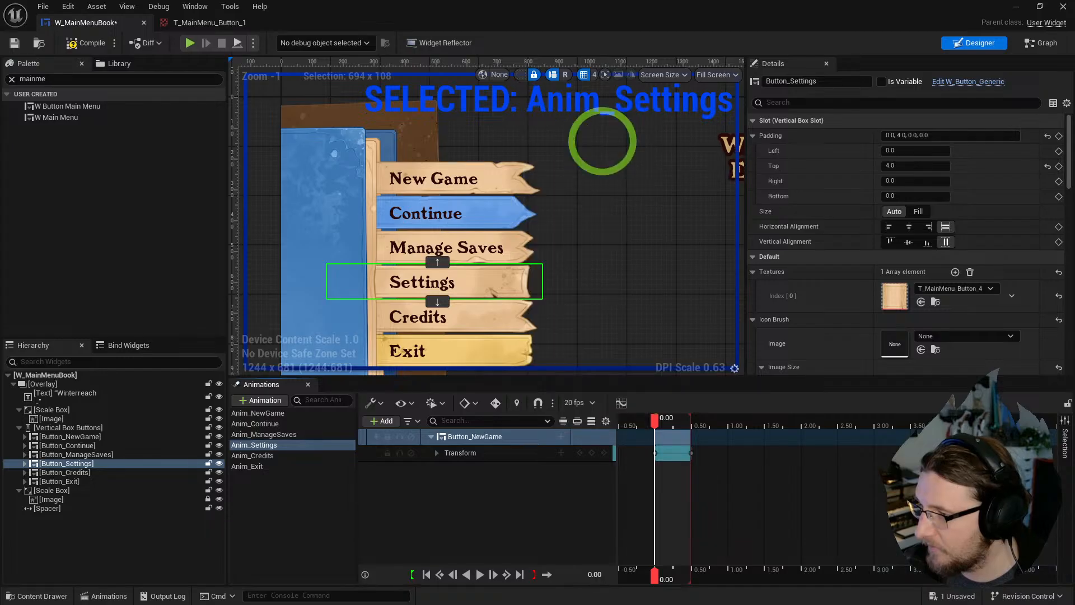
{"action": "left_click", "coordinate": [89, 472]}
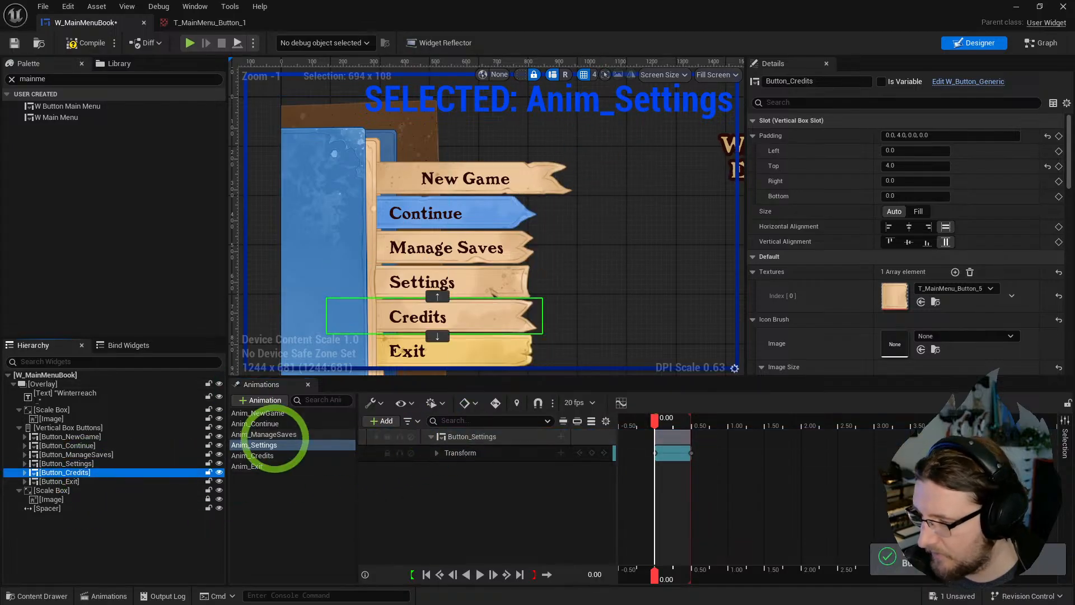
{"action": "left_click", "coordinate": [253, 455]}
{"action": "right_click", "coordinate": [476, 436]}
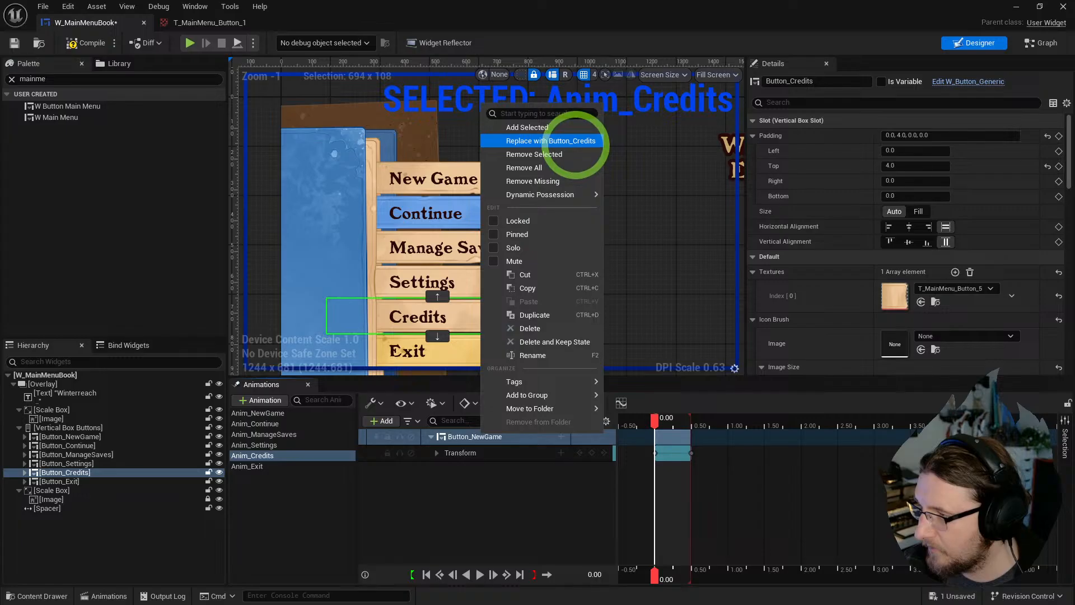
{"action": "left_click", "coordinate": [559, 141]}
- Select Button_Exit as the replacement target and open Anim_Exit for editing
{"action": "left_click", "coordinate": [59, 481]}
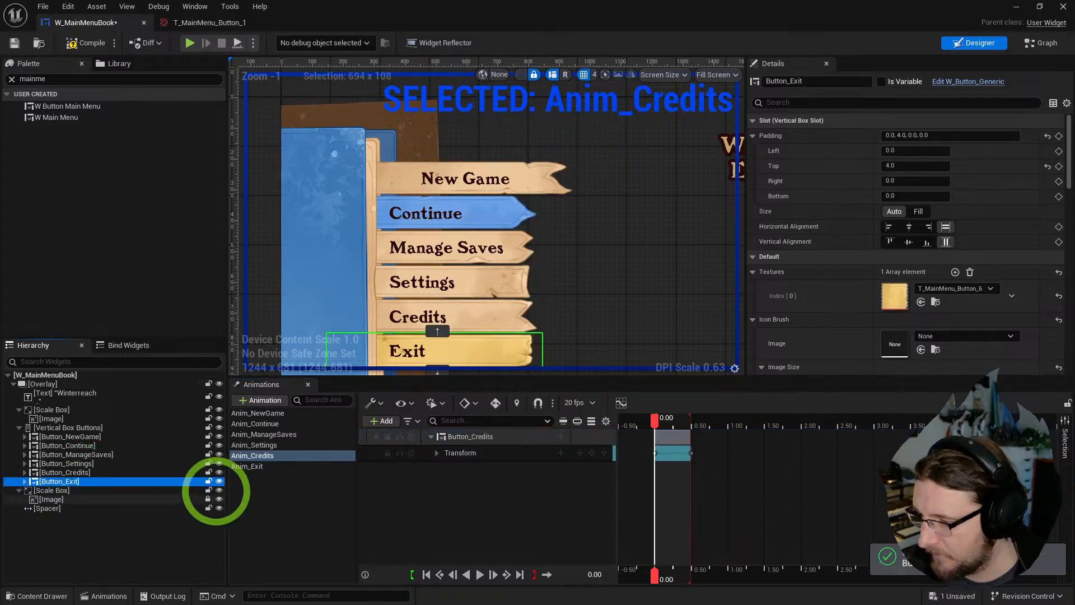
{"action": "left_click", "coordinate": [247, 466]}
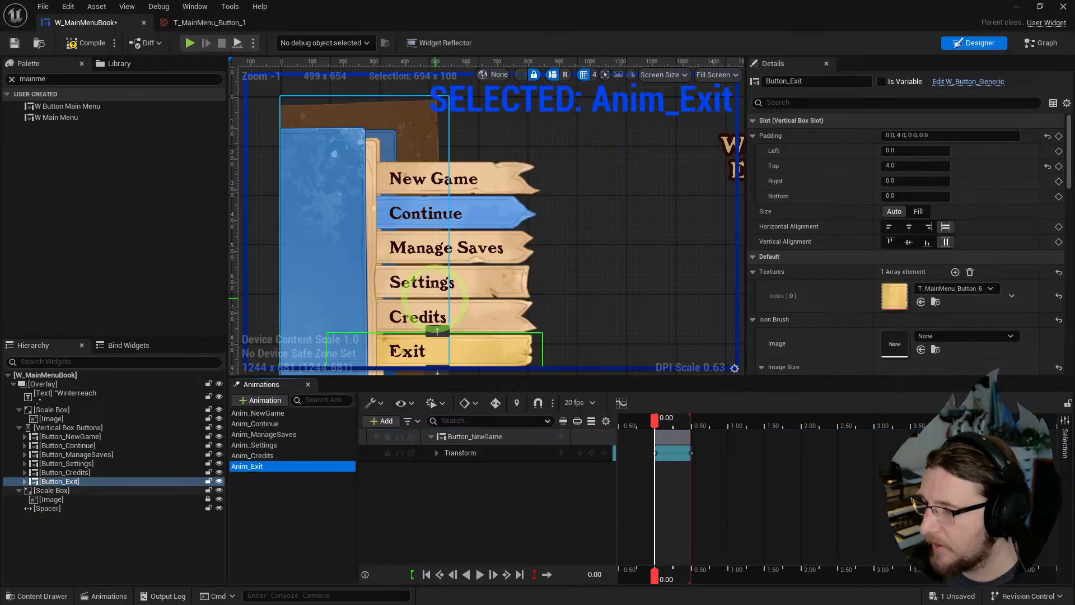
{"action": "right_click_drag", "start_coordinate": [481, 260], "coordinate": [527, 212]}
{"action": "left_click", "coordinate": [296, 494]}
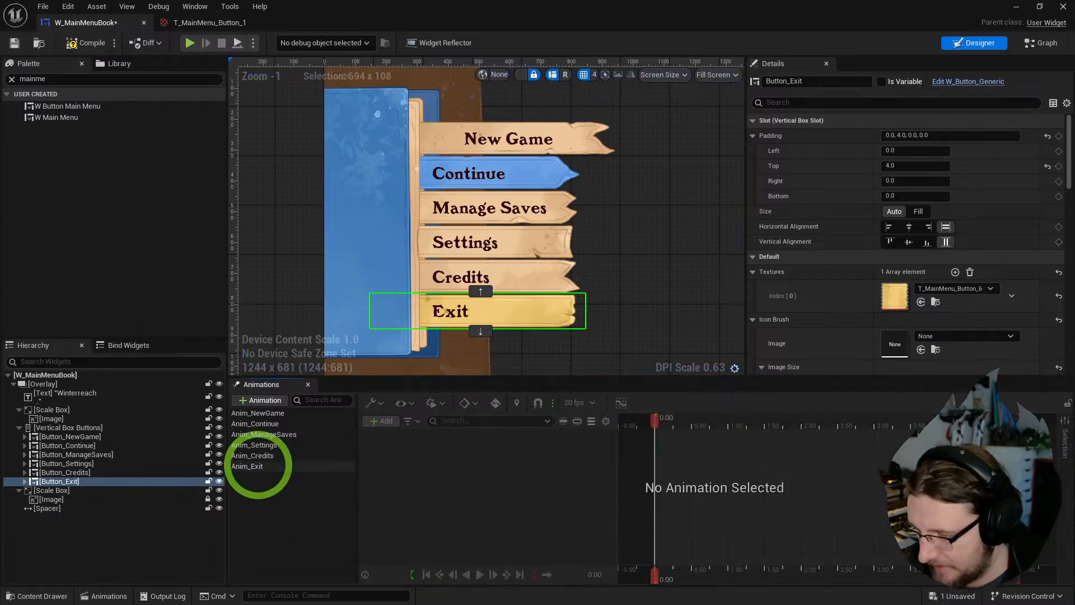
- Delete the duplicated animations Anim_Exit, Anim_Credits, Anim_Settings, Anim_ManageSaves and Anim_Continue
{"action": "left_click", "coordinate": [258, 464]}
{"action": "key", "text": "Delete"}
{"action": "left_click", "coordinate": [270, 455]}
{"action": "key", "text": "Delete"}
{"action": "left_click", "coordinate": [270, 446]}
{"action": "key", "text": "Delete"}
{"action": "left_click", "coordinate": [270, 435]}
{"action": "key", "text": "Delete"}
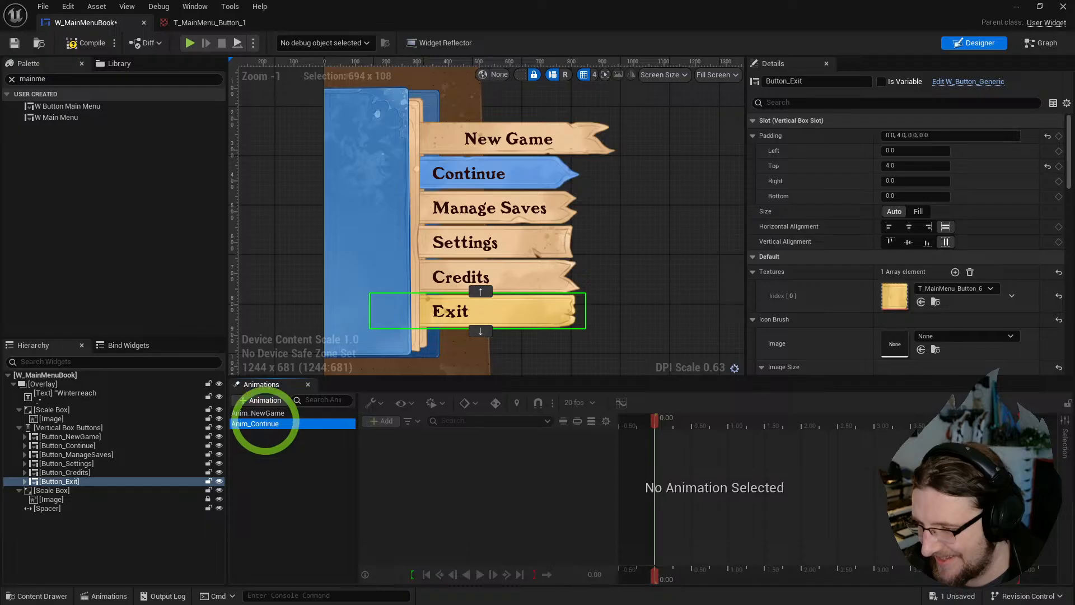
{"action": "key", "text": "Delete"}
- Copy the Button_NewGame track from Anim_NewGame and delete that animation from W_MainMenuBook
{"action": "left_click", "coordinate": [263, 412]}
{"action": "left_click", "coordinate": [488, 437]}
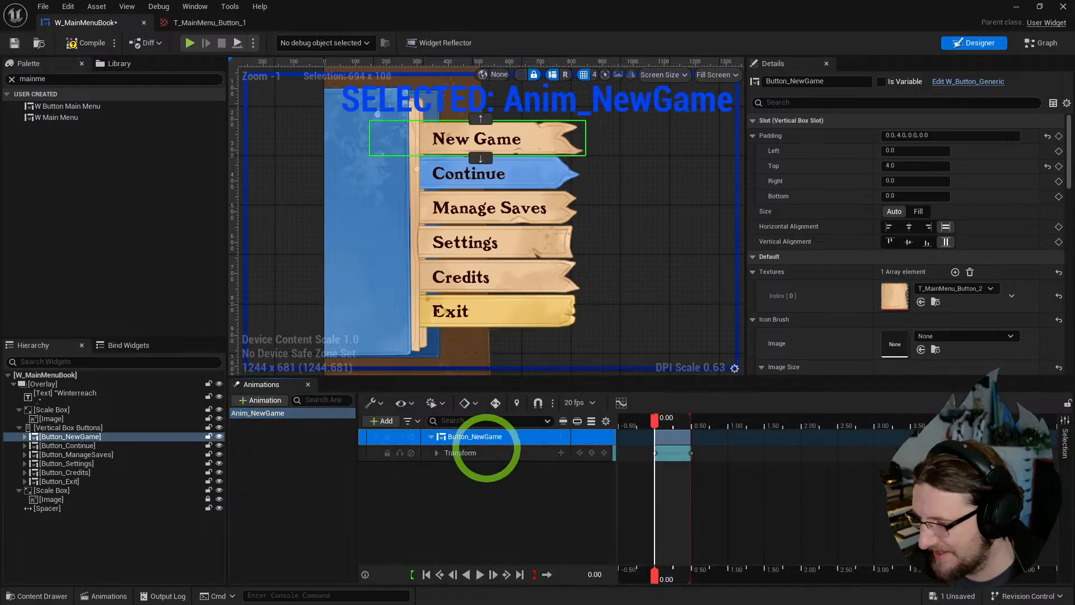
{"action": "right_click", "coordinate": [289, 413]}
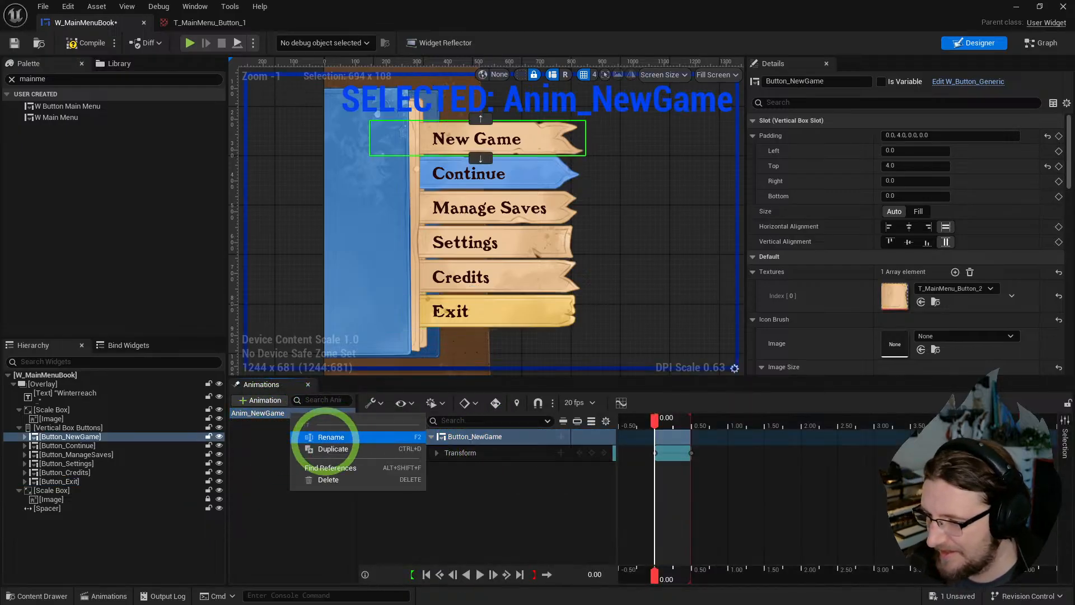
{"action": "left_click", "coordinate": [272, 429]}
{"action": "left_click", "coordinate": [267, 414]}
{"action": "key", "text": "Delete"}
- Create a Blueprint class named W_MainMenu_Button in the MainMenu content folder, using W_Button_Generic as its parent class
{"action": "left_click", "coordinate": [43, 43]}
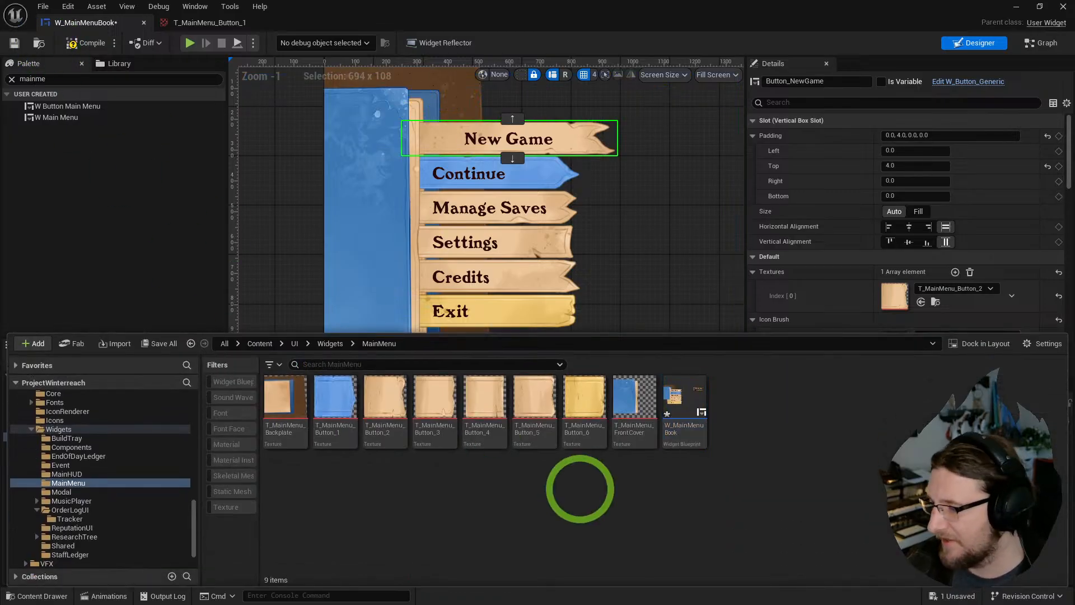
{"action": "right_click", "coordinate": [580, 489]}
{"action": "left_click", "coordinate": [647, 128]}
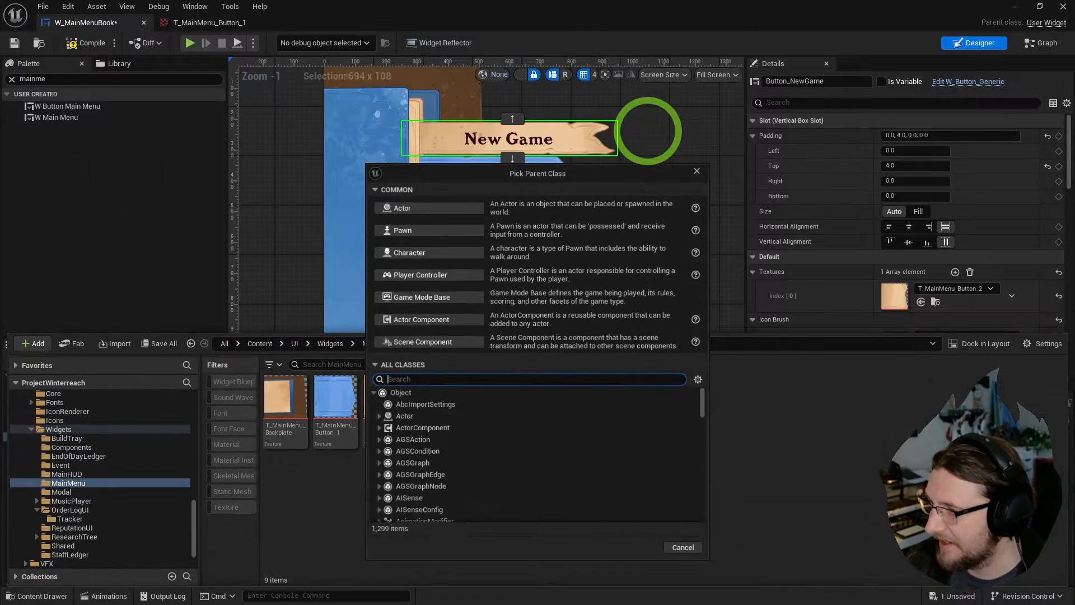
{"action": "type", "text": "gener"}
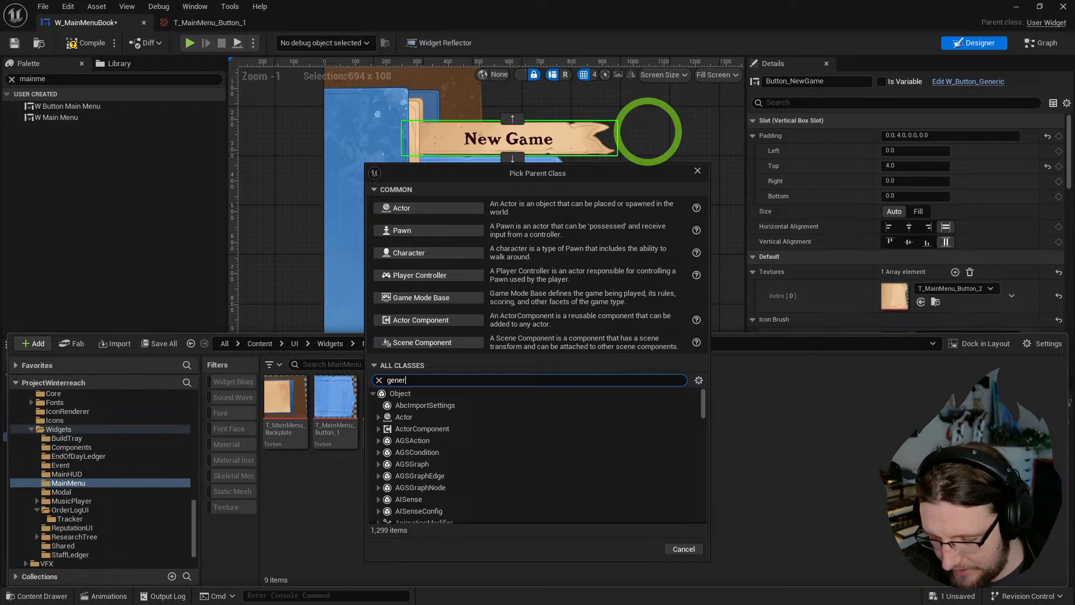
{"action": "type", "text": "i butt"}
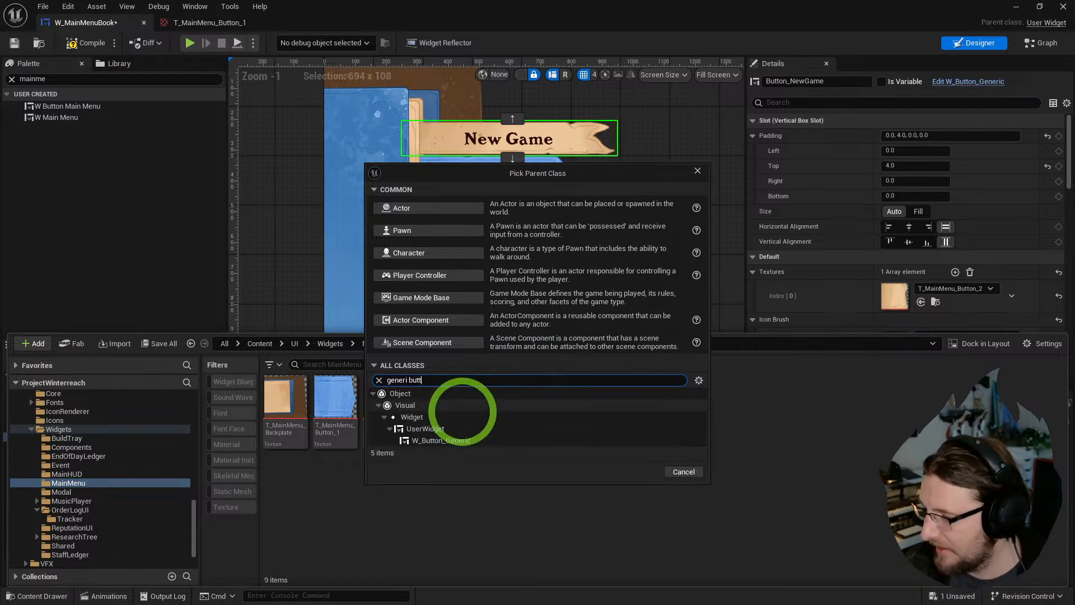
{"action": "left_click", "coordinate": [448, 440]}
{"action": "left_click", "coordinate": [635, 471]}
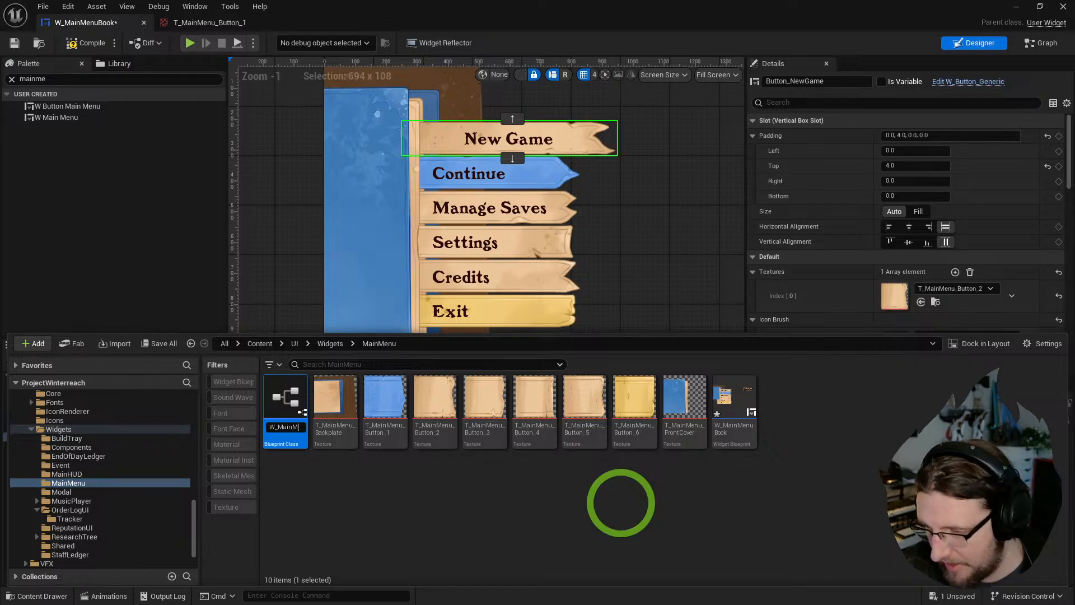
{"action": "type", "text": "W_MainMenu_Button"}
{"action": "key", "text": "Return"}
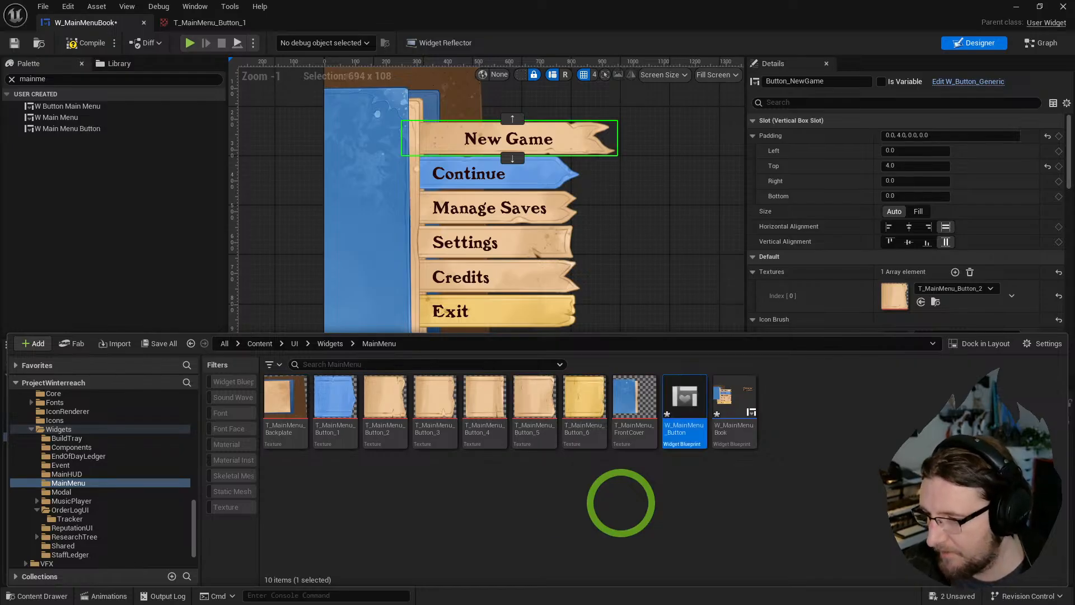
- Open W_MainMenu_Button and add a widget animation named Anim_Slide, selecting it for editing
{"action": "double_click", "coordinate": [689, 395]}
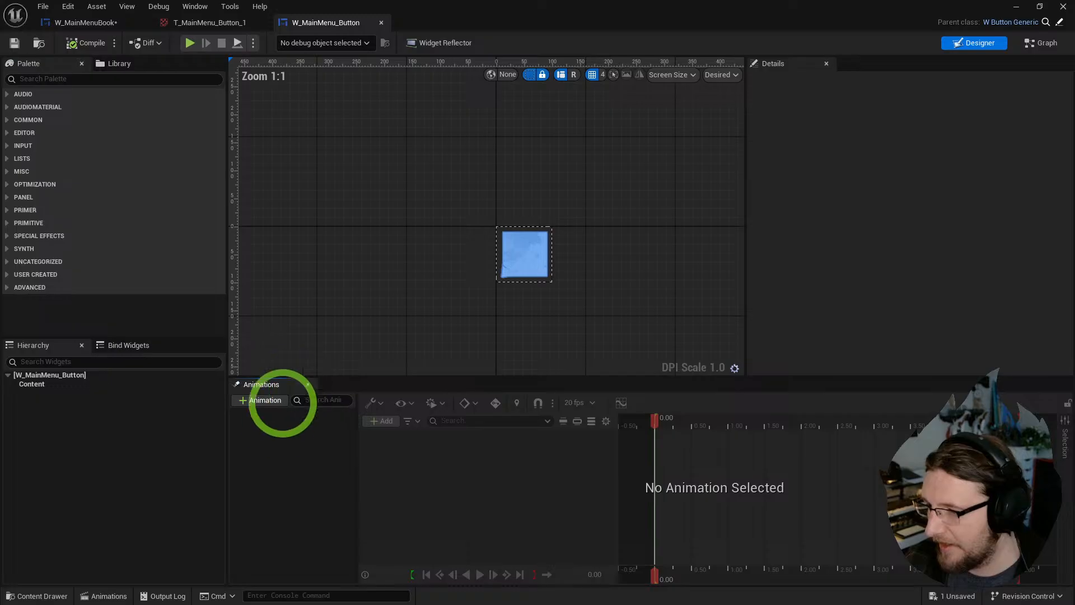
{"action": "left_click", "coordinate": [263, 401]}
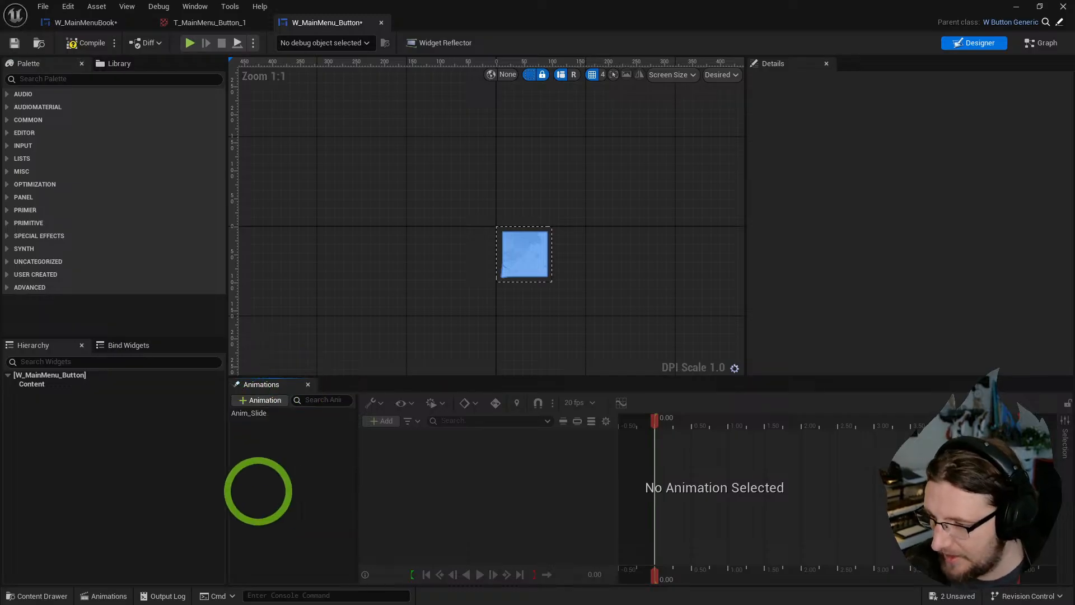
{"action": "left_click", "coordinate": [299, 416]}
- Try to reuse the copied Button_NewGame track in Anim_Slide, and delete the pasted track
{"action": "right_click", "coordinate": [423, 453]}
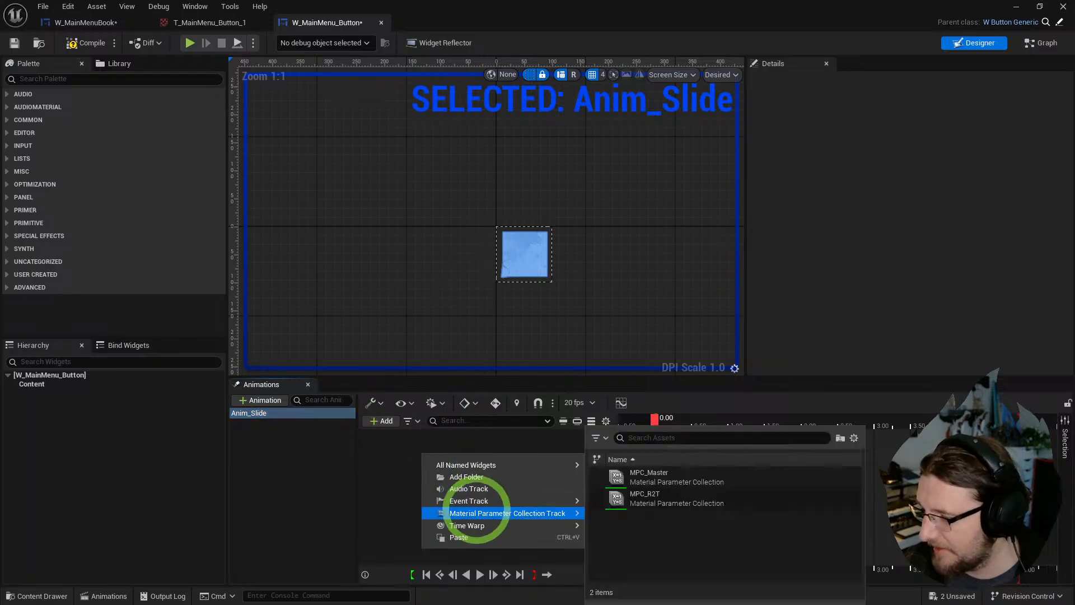
{"action": "left_click", "coordinate": [476, 541]}
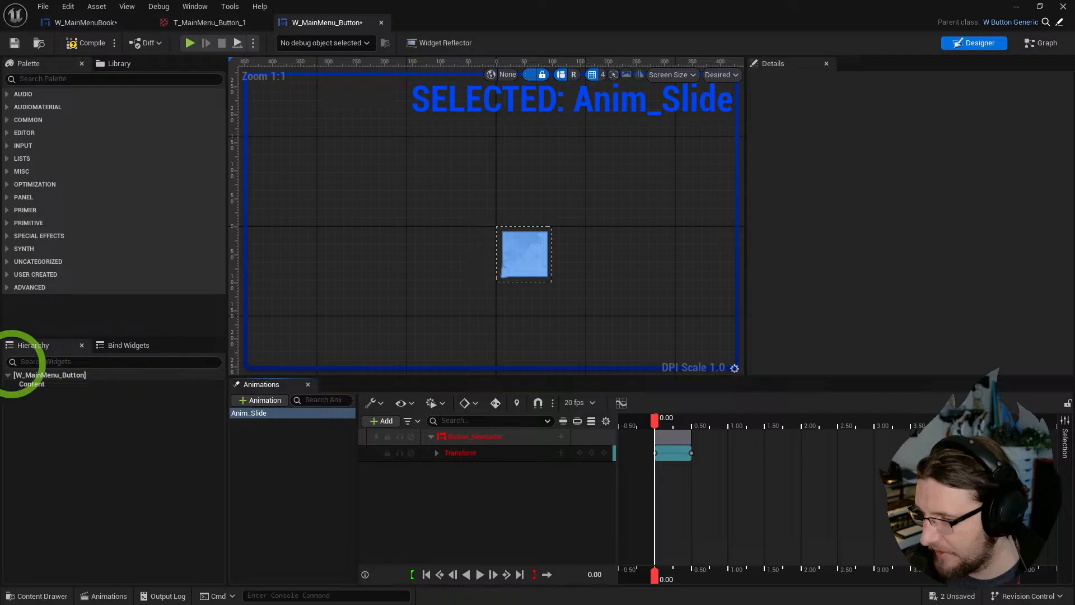
{"action": "left_click", "coordinate": [74, 375]}
{"action": "right_click", "coordinate": [479, 437]}
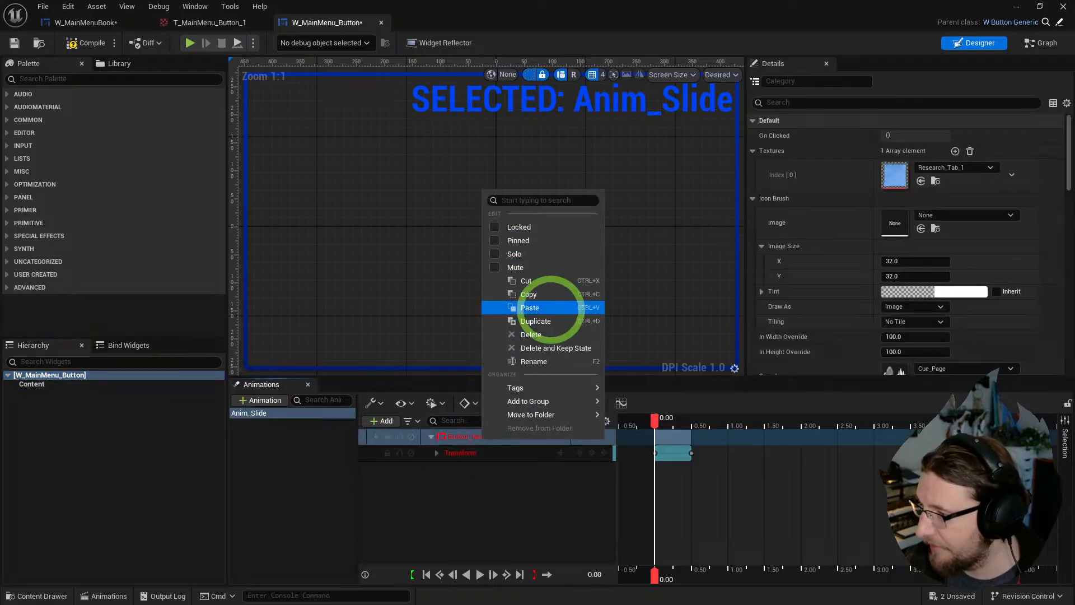
{"action": "left_click", "coordinate": [513, 488]}
{"action": "left_click", "coordinate": [500, 437]}
{"action": "key", "text": "Delete"}
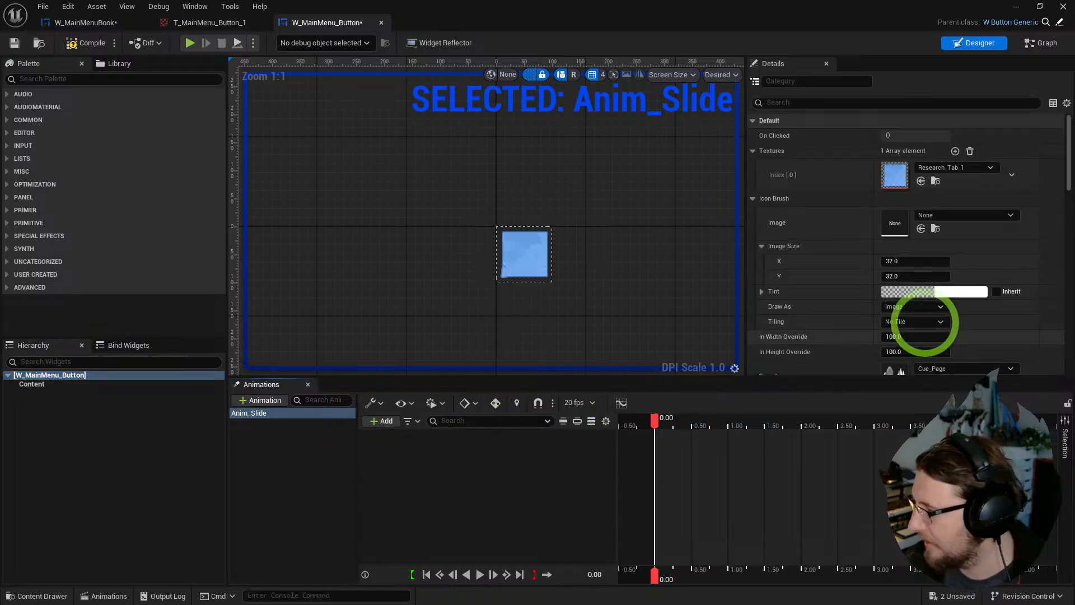
- Key the root widget's Translation in Anim_Slide at 0.00 with X 0, and at 0.51 with X 100
{"action": "scroll", "coordinate": [965, 301], "scroll_direction": "down", "scroll_amount": 8}
{"action": "left_click", "coordinate": [1058, 323]}
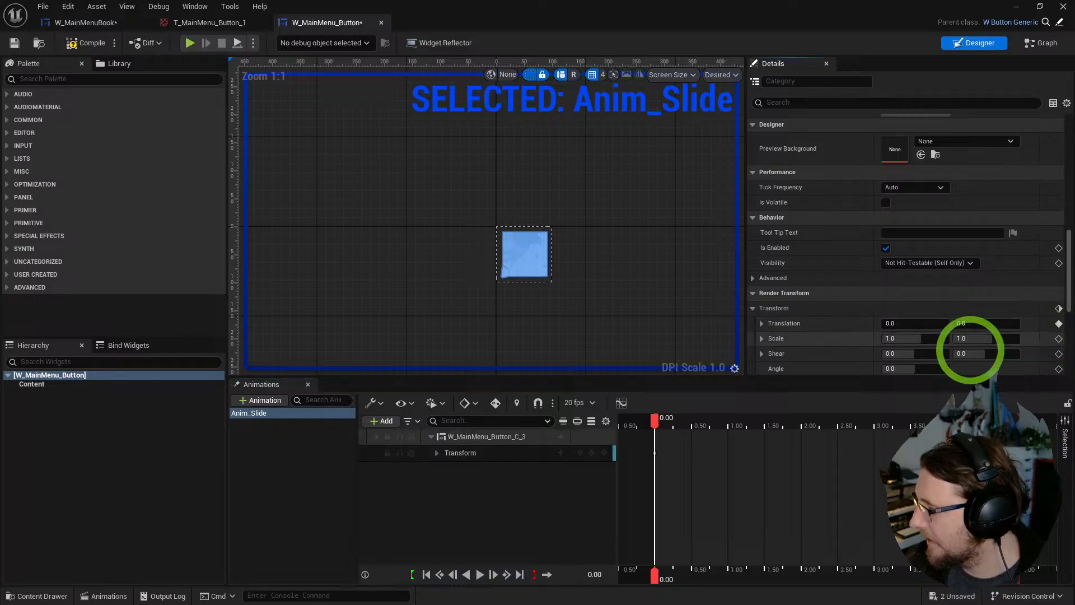
{"action": "left_click_drag", "start_coordinate": [663, 423], "coordinate": [693, 430]}
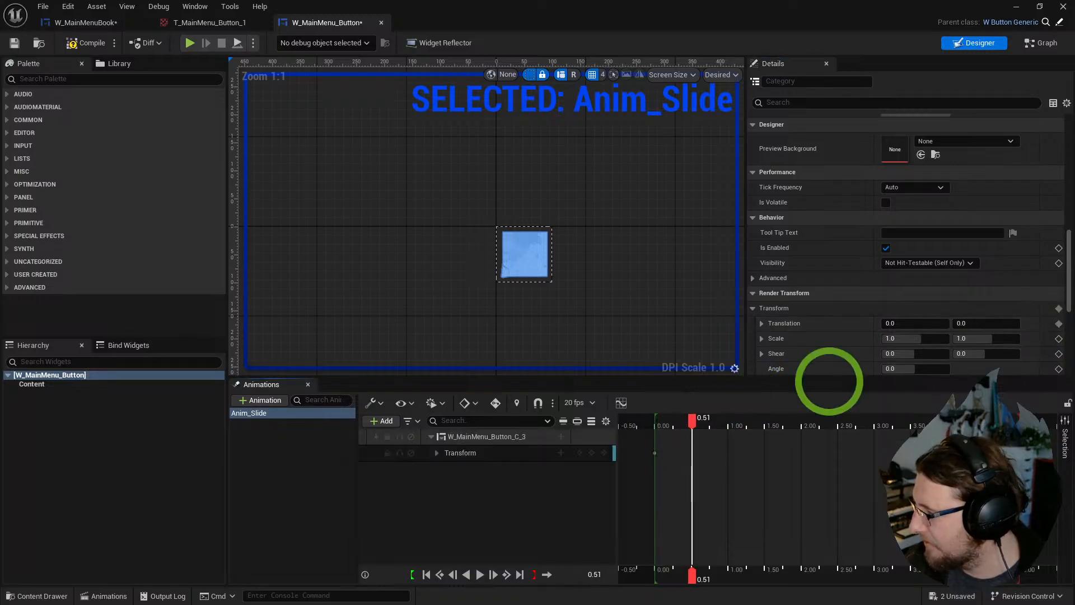
{"action": "left_click", "coordinate": [897, 323]}
{"action": "type", "text": "100"}
{"action": "key", "text": "Return"}
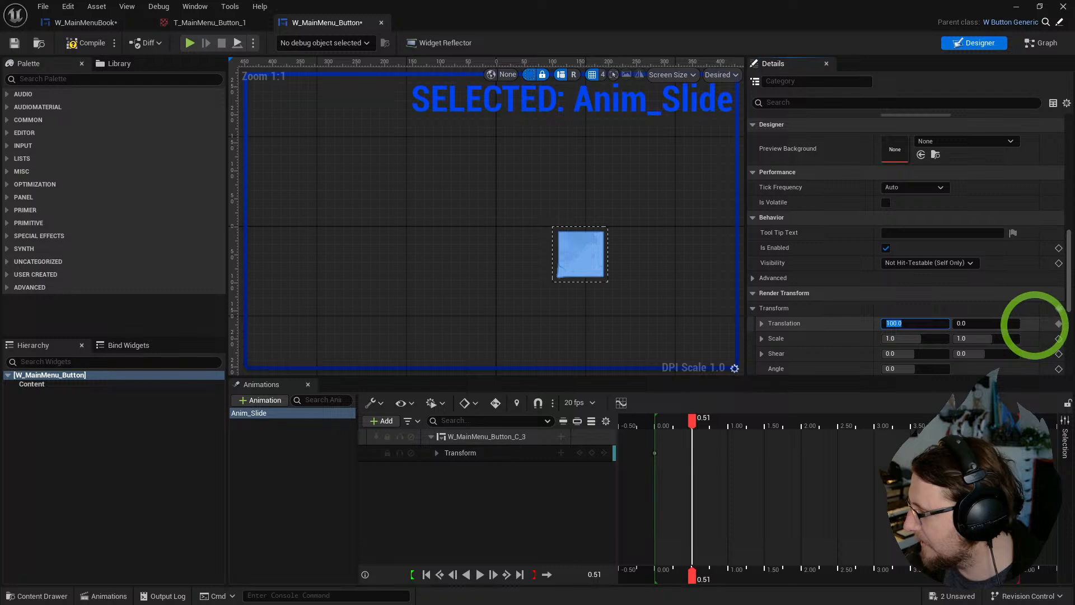
{"action": "left_click", "coordinate": [1058, 323]}
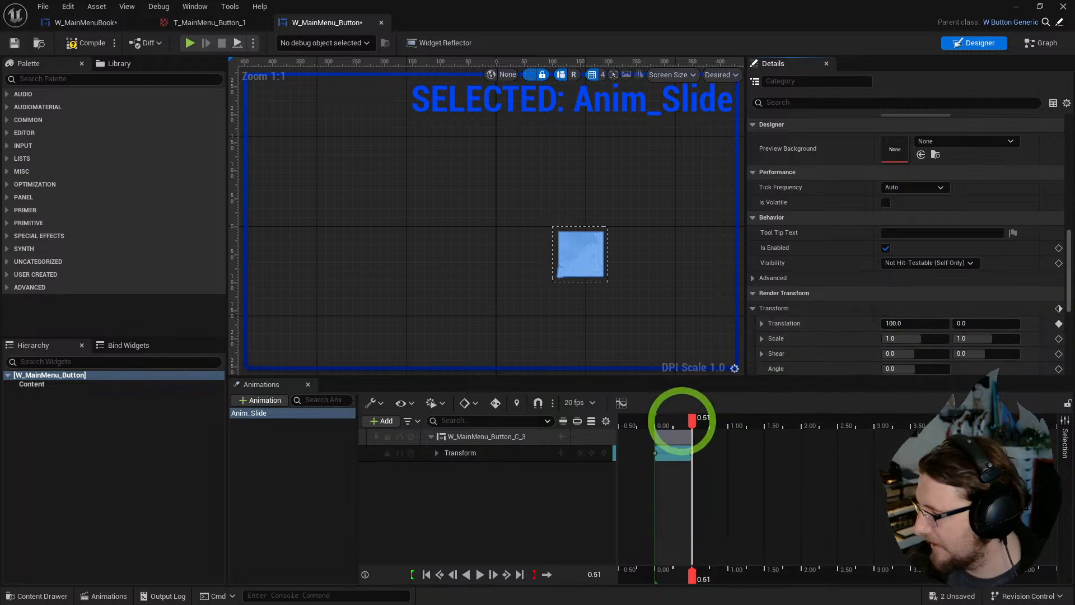
{"action": "left_click_drag", "start_coordinate": [684, 421], "coordinate": [659, 421]}
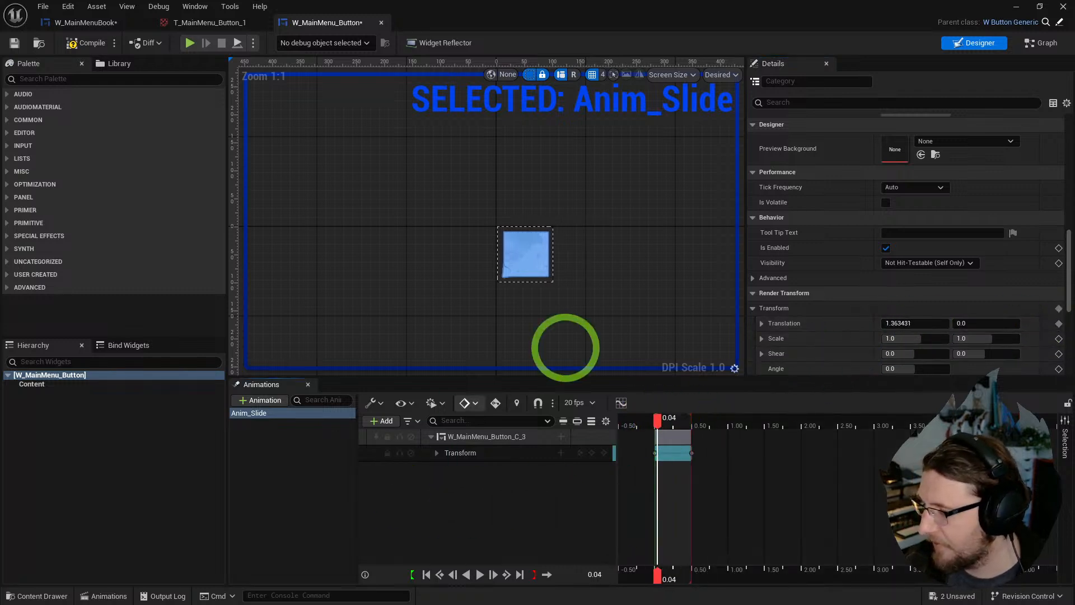
- Clear all default event nodes from W_MainMenu_Button's event graph
{"action": "left_click", "coordinate": [1038, 44]}
{"action": "key", "text": "ctrl+a"}
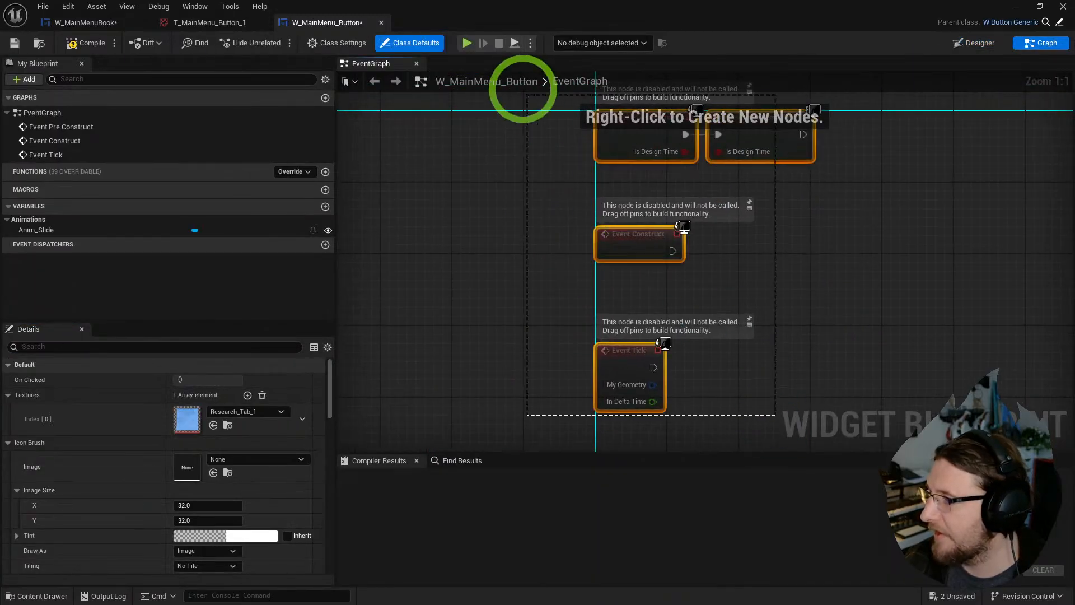
{"action": "key", "text": "Delete"}
- Add a getter for the inherited Button variable and an Event Construct node to the event graph
{"action": "right_click", "coordinate": [560, 199]}
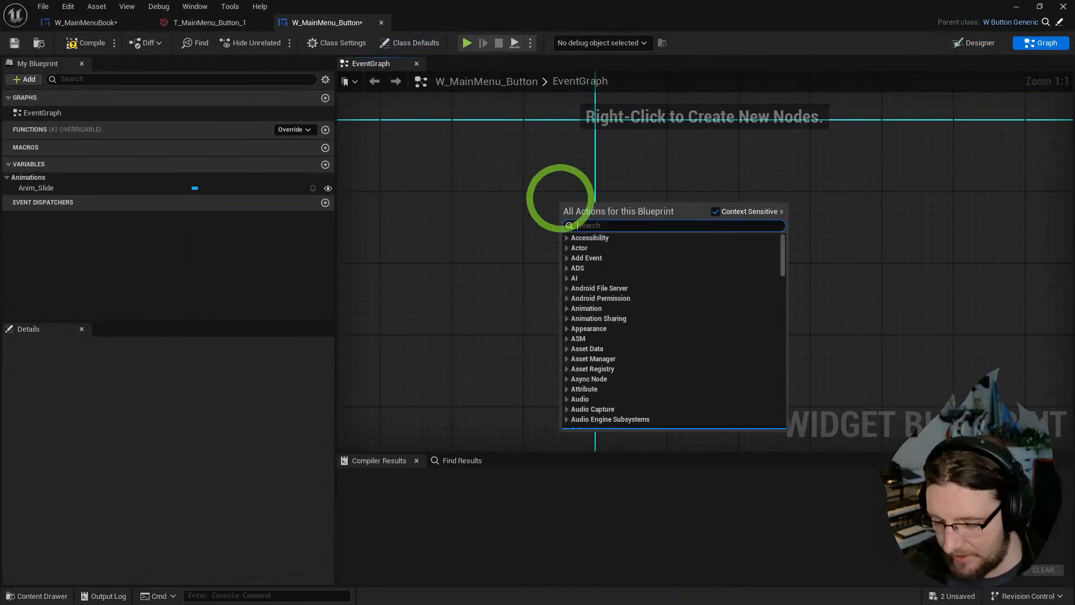
{"action": "type", "text": "even hover"}
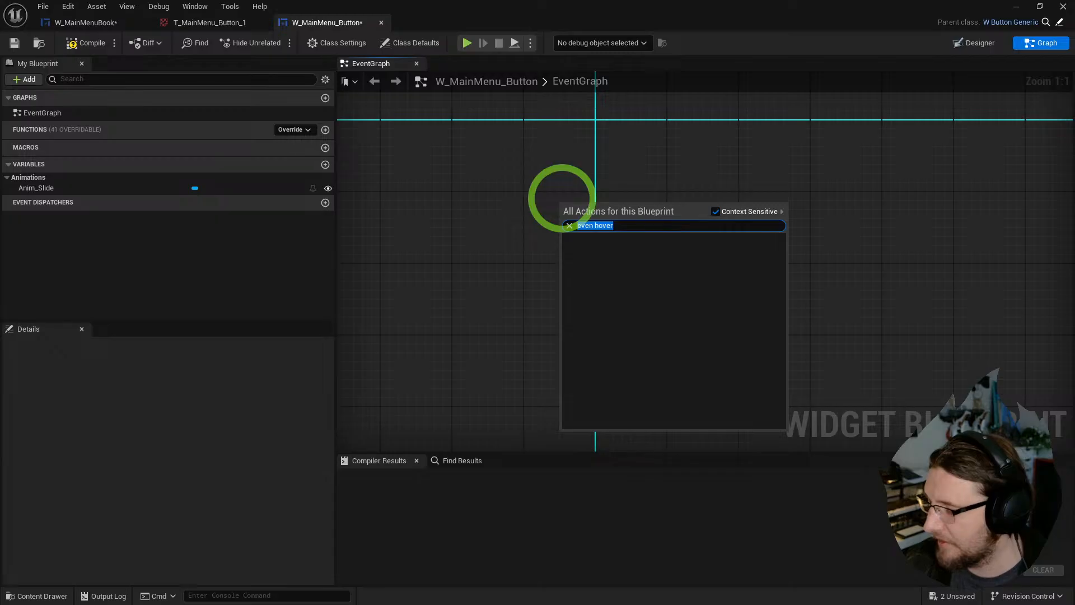
{"action": "type", "text": "get button"}
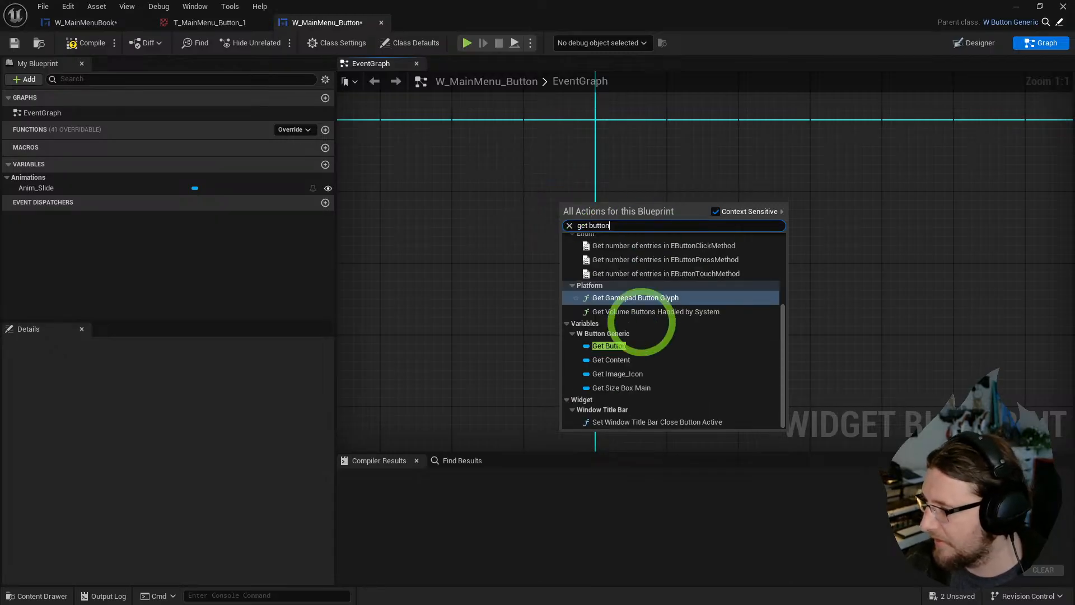
{"action": "left_click", "coordinate": [608, 345]}
{"action": "right_click", "coordinate": [619, 169]}
{"action": "type", "text": "b"}
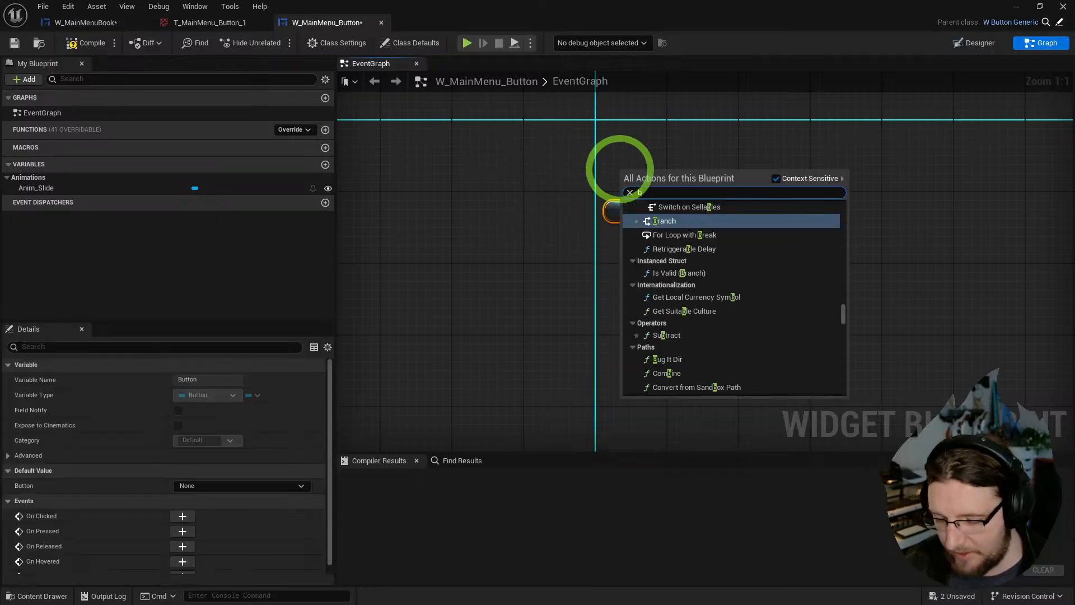
{"action": "key", "text": "BackSpace"}
{"action": "type", "text": "constr e"}
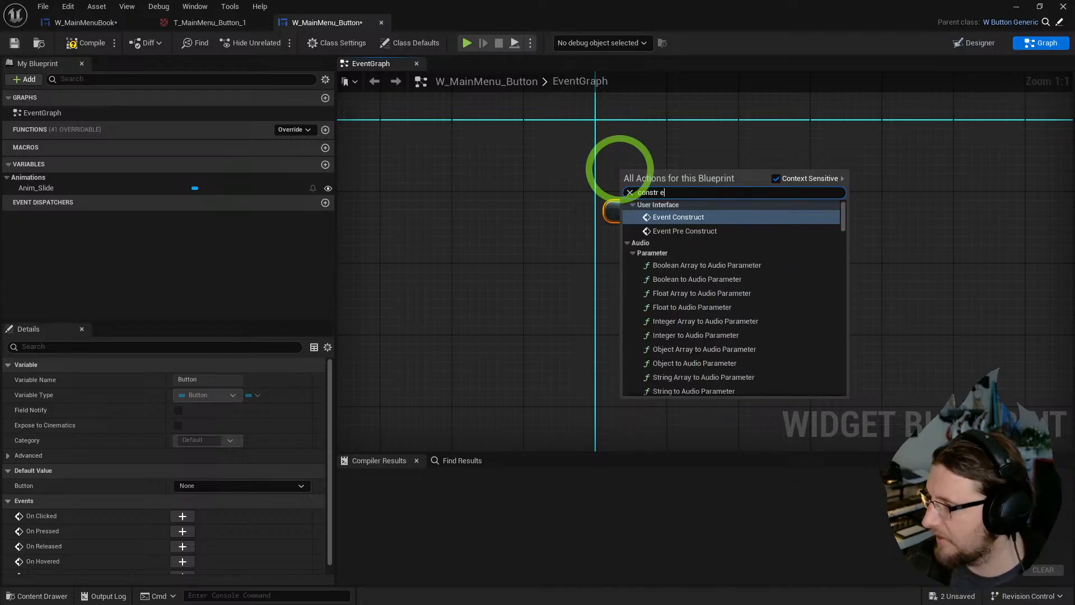
{"action": "key", "text": "Return"}
- Add the parent function call to Event Construct, connect it after the event, and place the Button getter beneath it
{"action": "left_click_drag", "start_coordinate": [657, 159], "coordinate": [643, 128]}
{"action": "right_click", "coordinate": [642, 128]}
{"action": "left_click", "coordinate": [708, 230]}
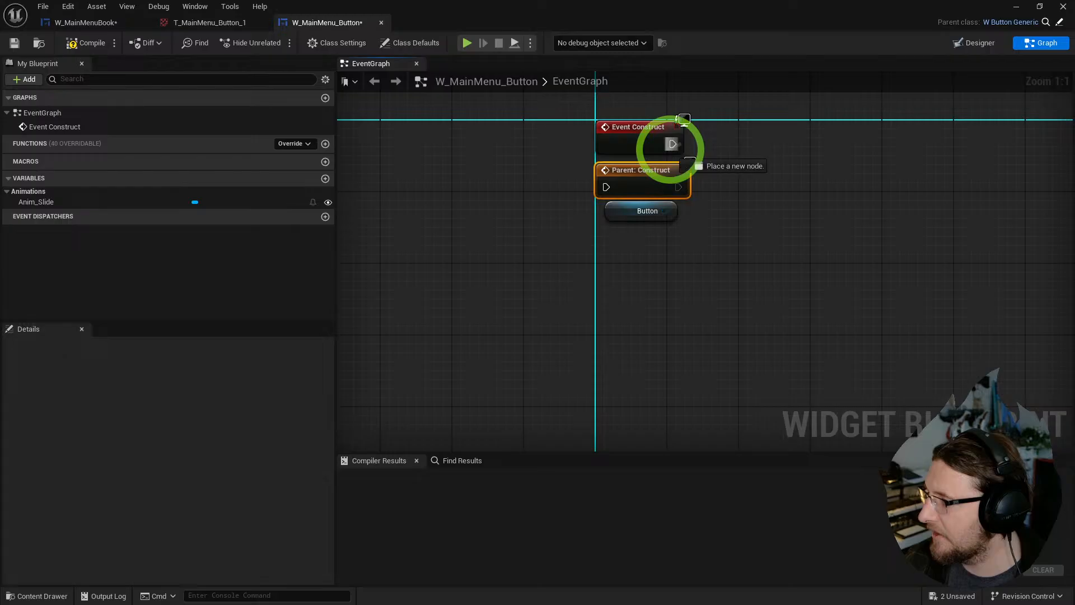
{"action": "left_click_drag", "start_coordinate": [687, 159], "coordinate": [725, 139]}
{"action": "left_click_drag", "start_coordinate": [630, 214], "coordinate": [747, 180]}
{"action": "left_click", "coordinate": [800, 175]}
{"action": "right_click_drag", "start_coordinate": [793, 172], "coordinate": [576, 233]}
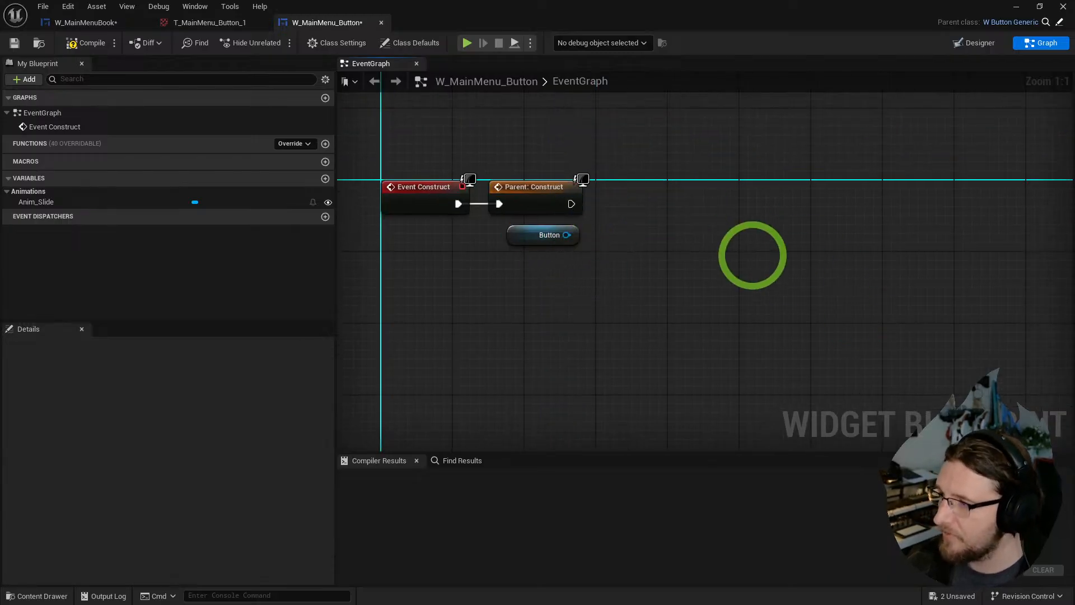
- Assign an On Hovered event to Button and run the binding after Parent: Construct
{"action": "left_click_drag", "start_coordinate": [567, 235], "coordinate": [629, 227]}
{"action": "type", "text": "assign"}
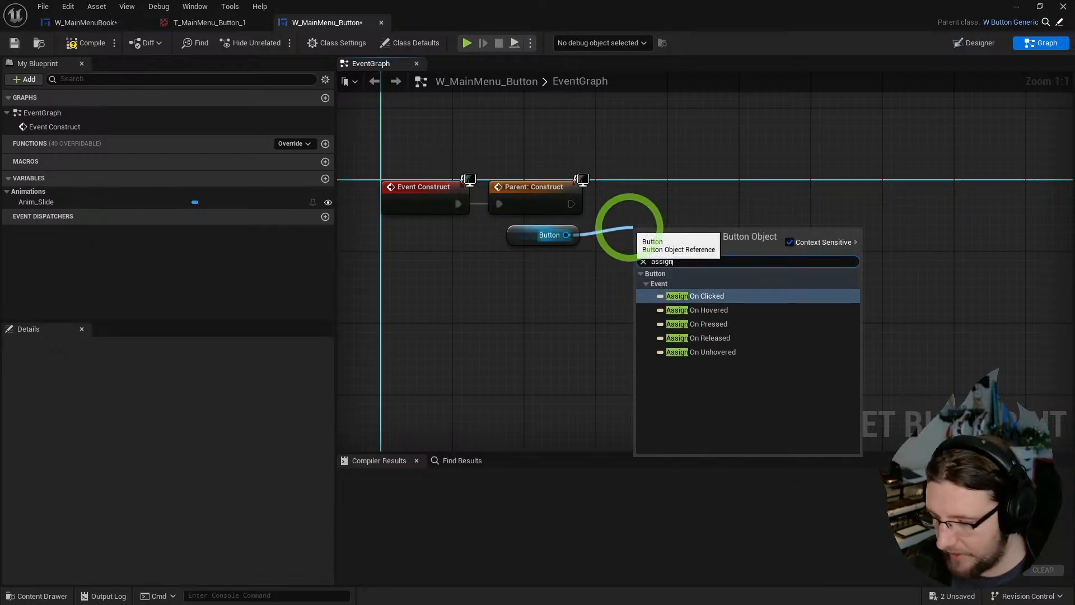
{"action": "type", "text": " hov"}
{"action": "key", "text": "Return"}
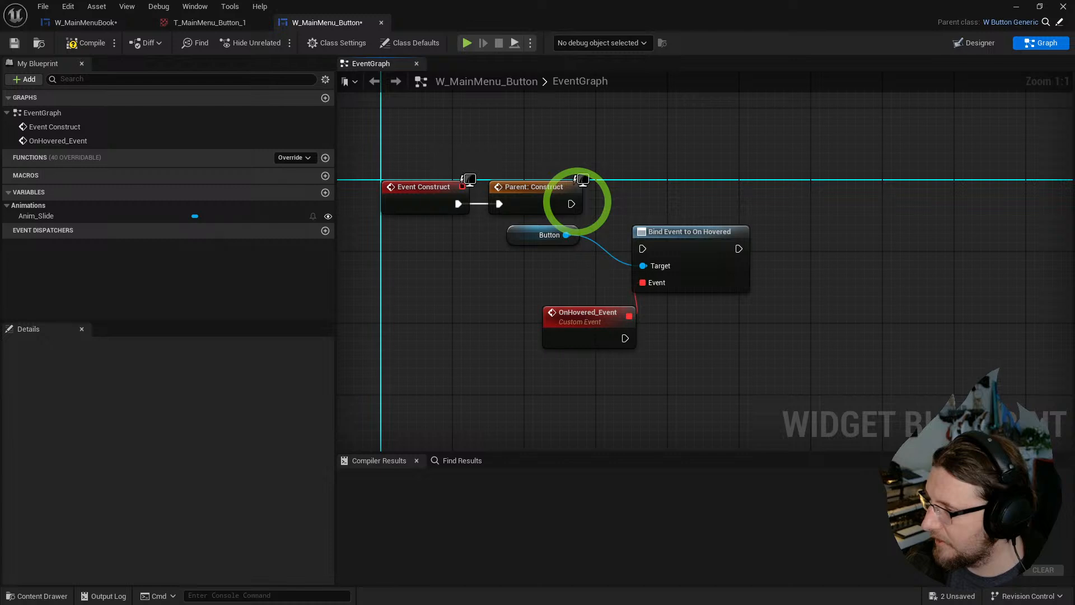
{"action": "left_click", "coordinate": [573, 203]}
{"action": "left_click_drag", "start_coordinate": [570, 203], "coordinate": [707, 187]}
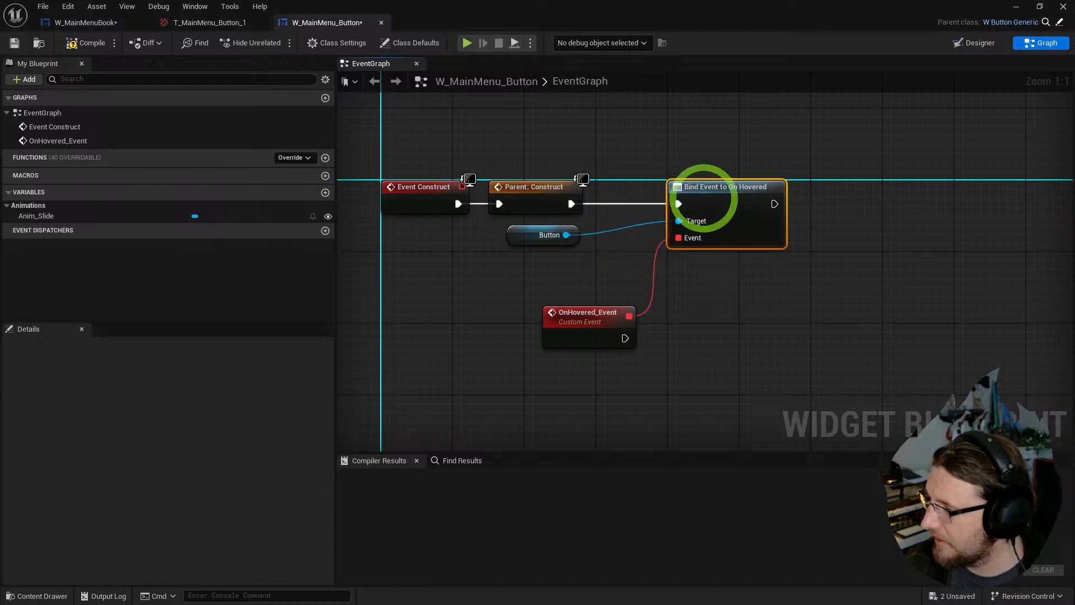
{"action": "left_click_drag", "start_coordinate": [566, 235], "coordinate": [678, 221]}
{"action": "left_click_drag", "start_coordinate": [532, 235], "coordinate": [588, 246]}
- Duplicate the Button getter, assign an On Unhovered event to it, and chain that binding after the On Hovered one
{"action": "key", "text": "ctrl+w"}
{"action": "mouse_move", "coordinate": [861, 243]}
{"action": "left_mouse_down"}
{"action": "mouse_move", "coordinate": [875, 240]}
{"action": "mouse_move", "coordinate": [854, 241]}
{"action": "left_mouse_up"}
{"action": "type", "text": "assin unh"}
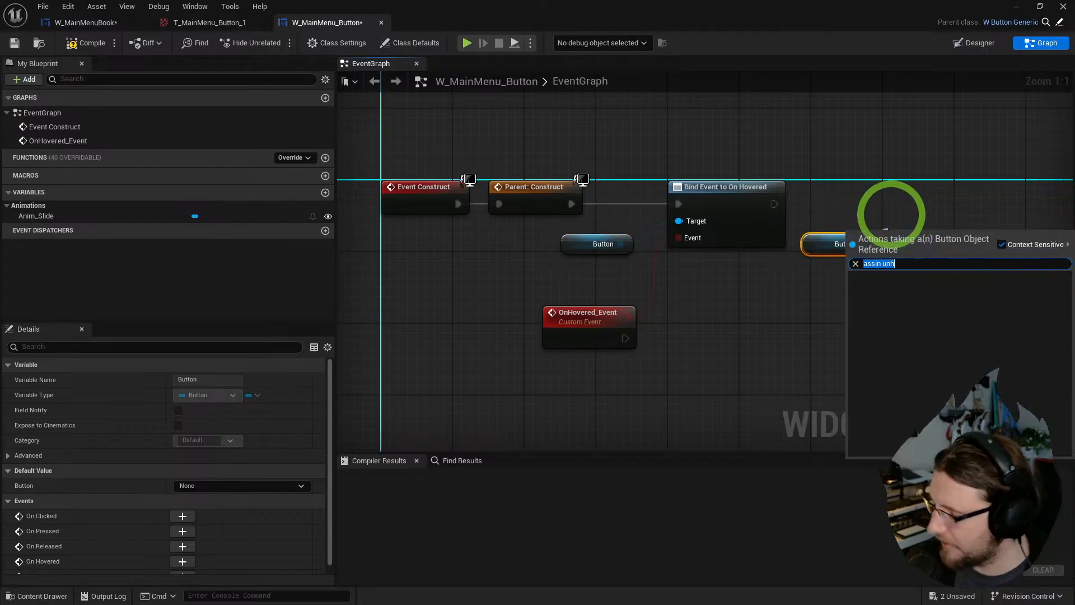
{"action": "type", "text": "assi un"}
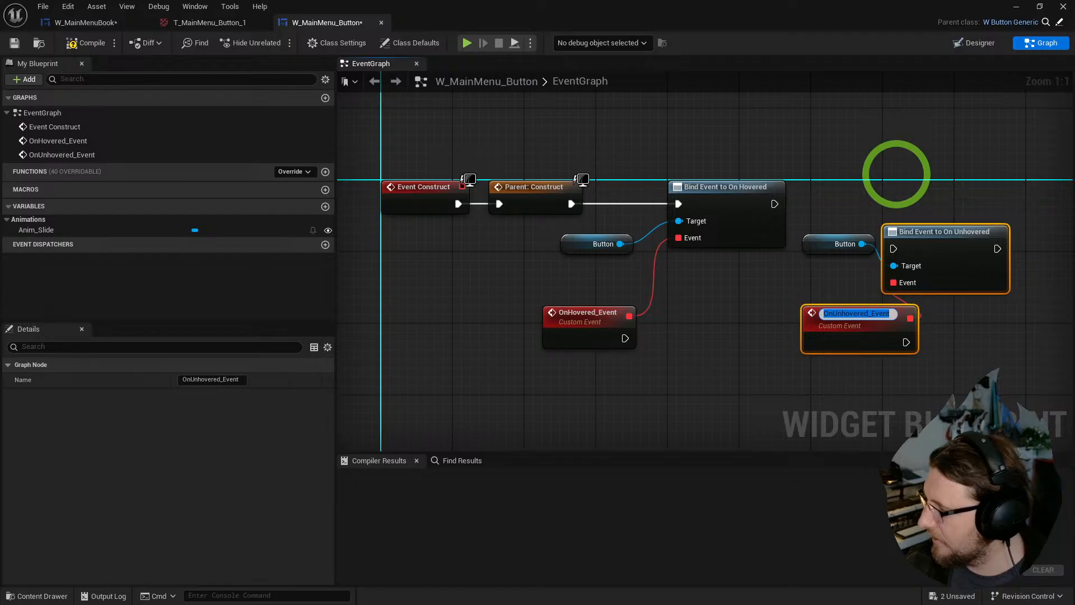
{"action": "left_click", "coordinate": [895, 174]}
{"action": "left_click_drag", "start_coordinate": [774, 204], "coordinate": [997, 191]}
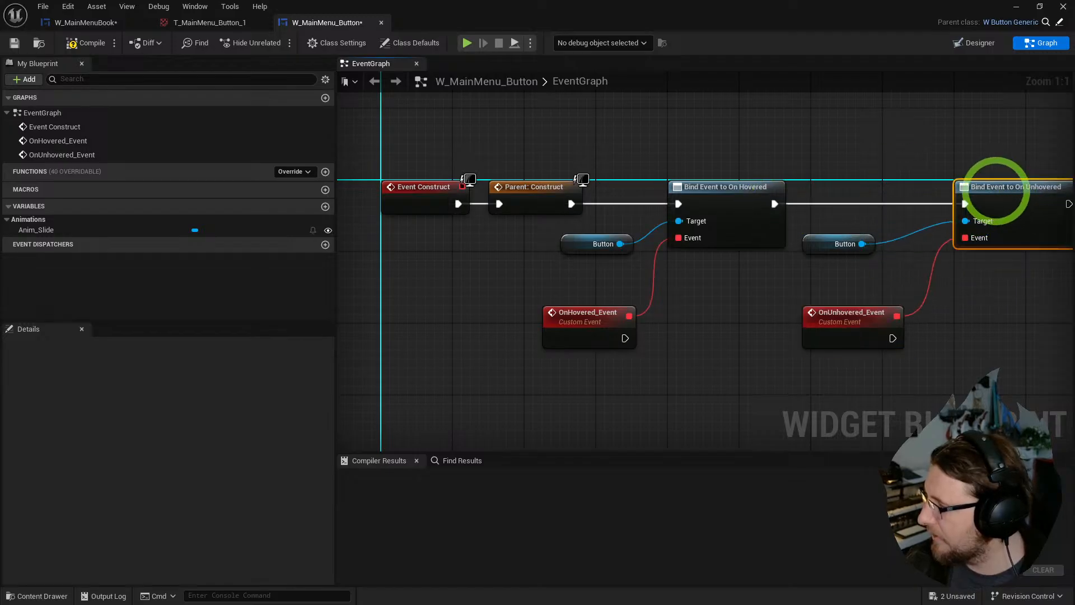
- Make OnHovered_Event play Anim_Slide with a Play Animation Forward node
{"action": "right_click_drag", "start_coordinate": [923, 248], "coordinate": [839, 199]}
{"action": "right_click_drag", "start_coordinate": [542, 348], "coordinate": [605, 250]}
{"action": "left_click_drag", "start_coordinate": [559, 177], "coordinate": [431, 179]}
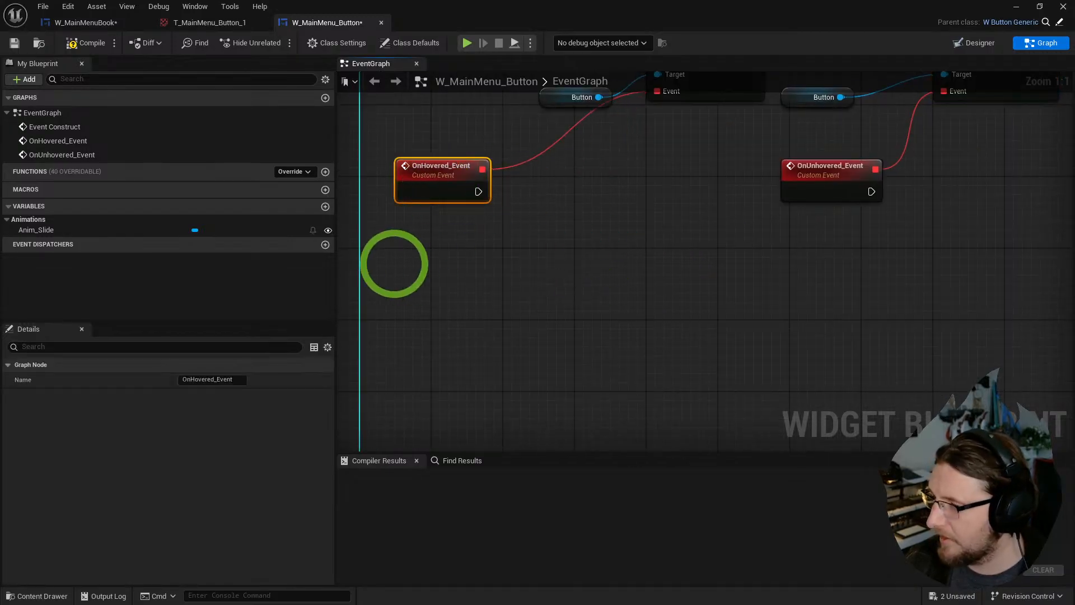
{"action": "left_click_drag", "start_coordinate": [36, 230], "coordinate": [483, 235]}
{"action": "type", "text": "play anim for"}
{"action": "key", "text": "Return"}
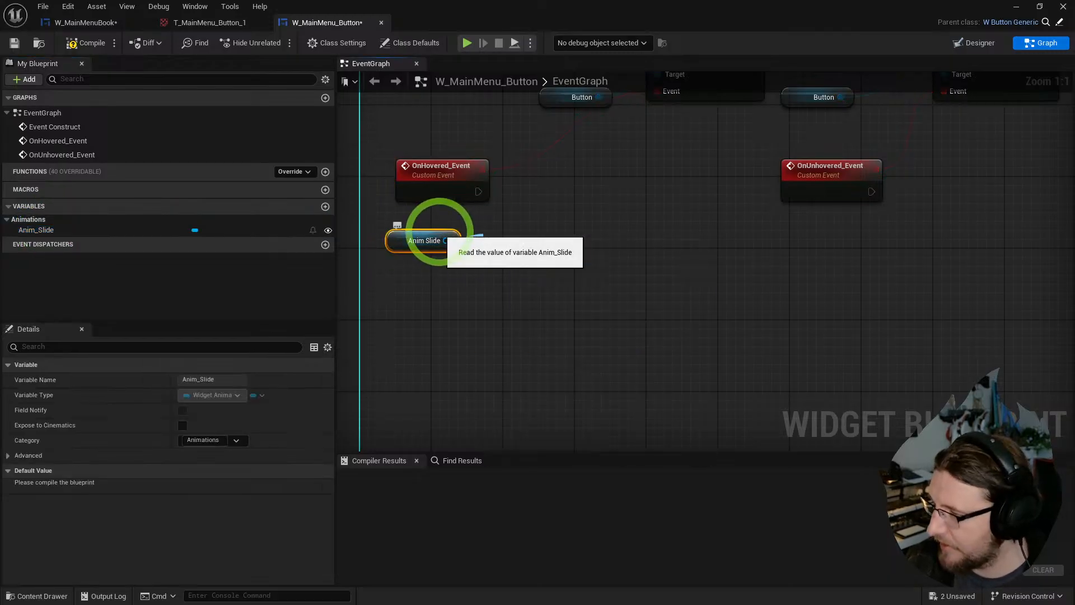
{"action": "left_click_drag", "start_coordinate": [478, 191], "coordinate": [552, 190]}
{"action": "mouse_move", "coordinate": [410, 248]}
{"action": "left_mouse_down"}
{"action": "mouse_move", "coordinate": [400, 242]}
{"action": "mouse_move", "coordinate": [412, 234]}
{"action": "left_mouse_up"}
- Make OnUnhovered_Event play a second Anim_Slide reference with a Play Animation Reverse node, and straighten the connection
{"action": "right_click_drag", "start_coordinate": [1061, 271], "coordinate": [790, 267]}
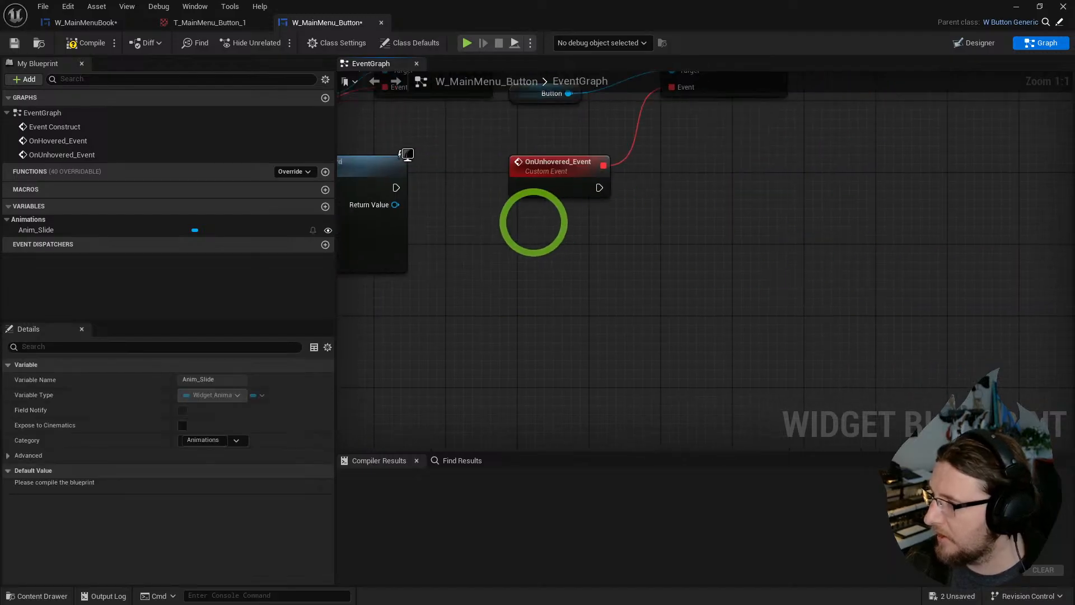
{"action": "key", "text": "ctrl+v"}
{"action": "left_click_drag", "start_coordinate": [605, 237], "coordinate": [661, 209]}
{"action": "type", "text": "play re"}
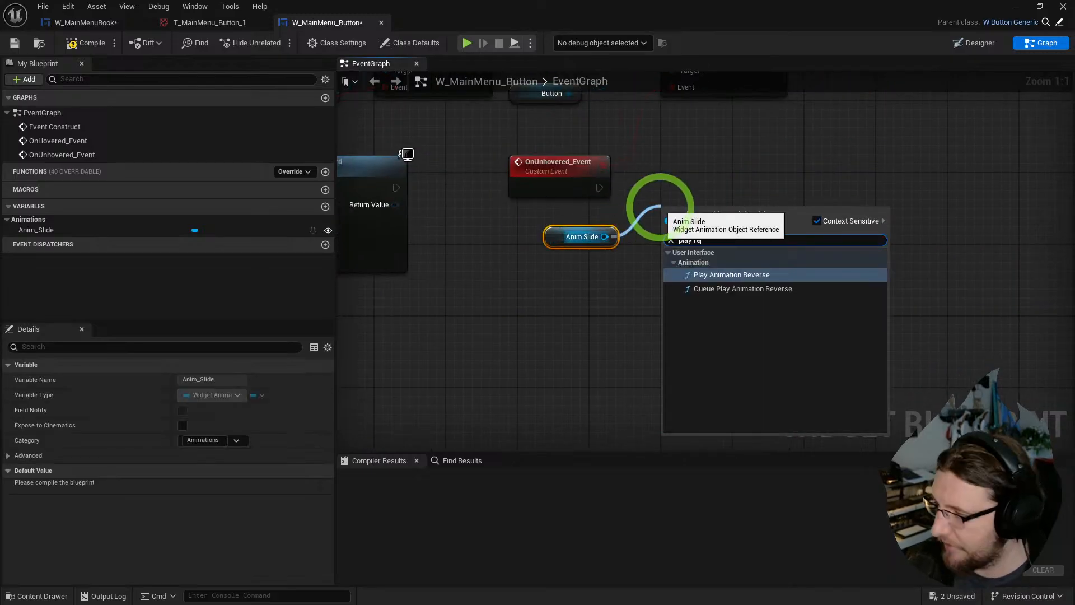
{"action": "key", "text": "Return"}
{"action": "left_click_drag", "start_coordinate": [600, 188], "coordinate": [672, 232]}
{"action": "key", "text": "q"}
{"action": "left_click", "coordinate": [845, 132]}
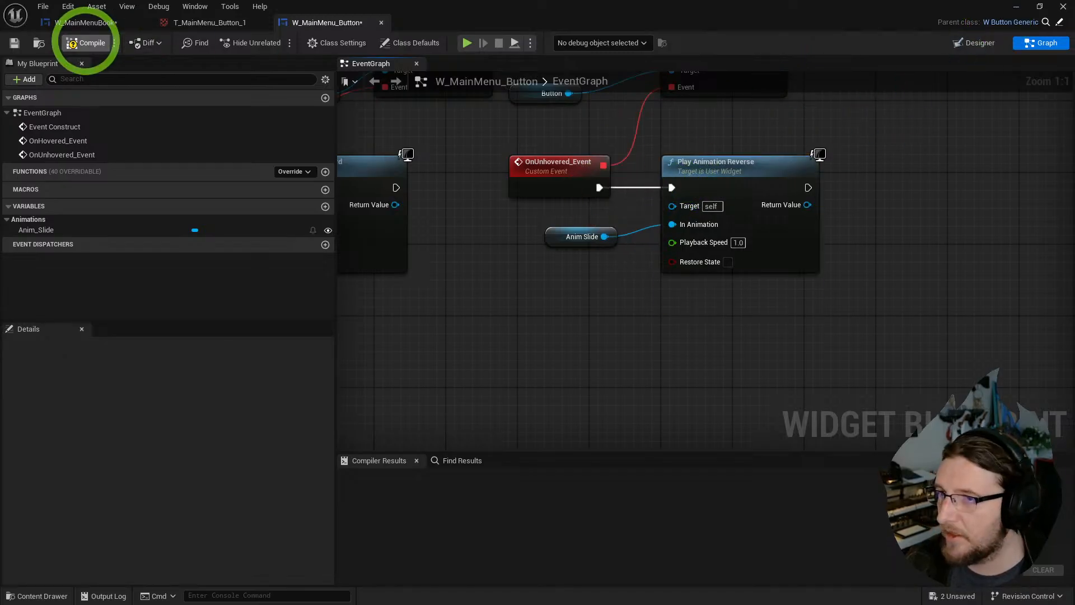
- Compile and save W_MainMenu_Button, and close it along with the T_MainMenu_Button_1 texture
{"action": "left_click", "coordinate": [84, 43]}
{"action": "left_click", "coordinate": [15, 43]}
{"action": "middle_click", "coordinate": [305, 22]}
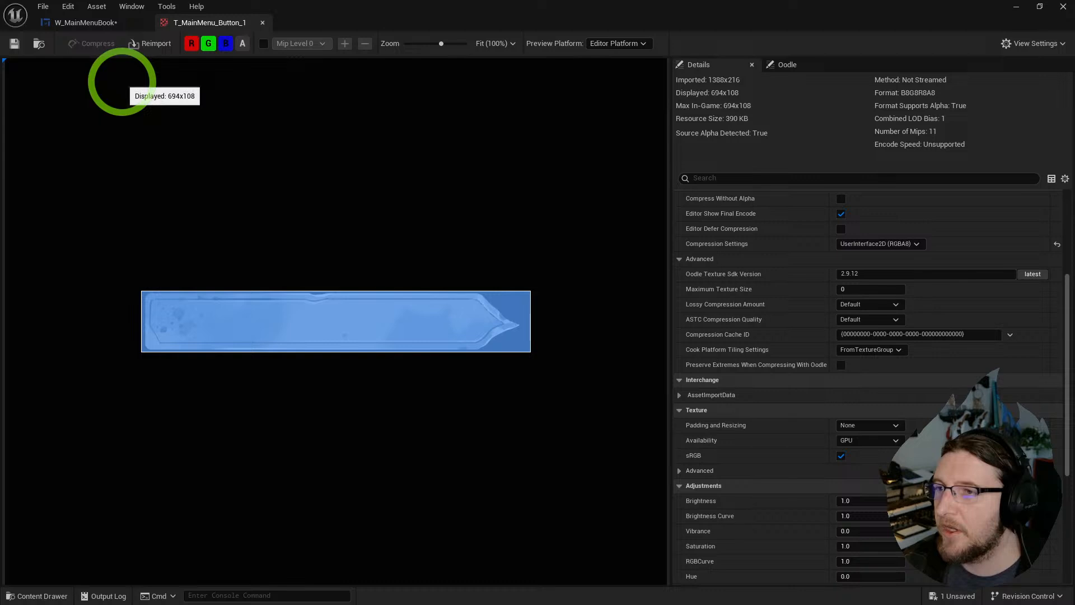
{"action": "middle_click", "coordinate": [240, 24]}
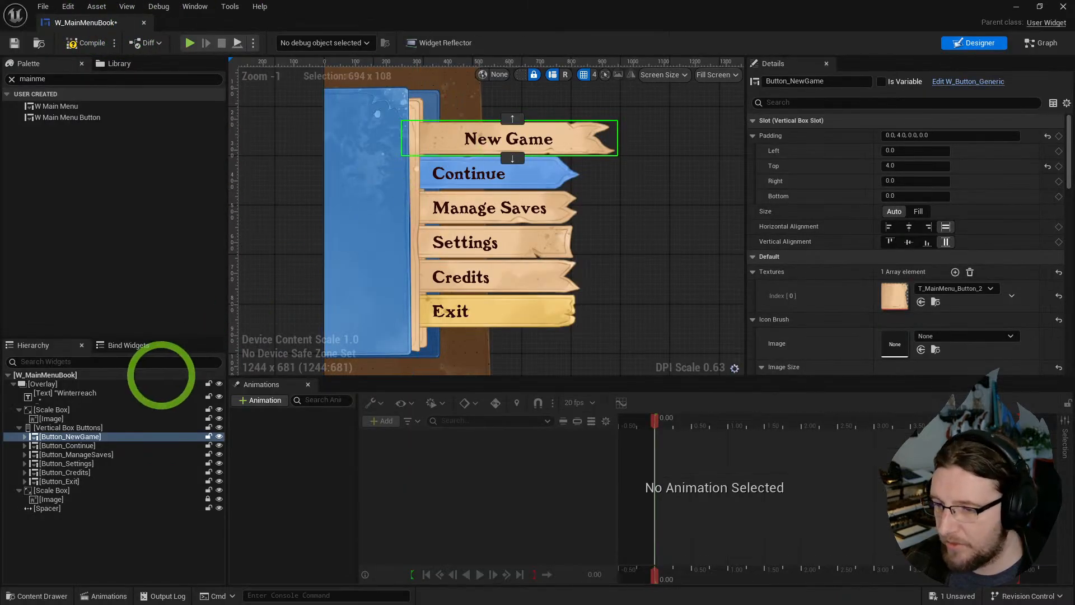
- Reset Button_NewGame's render Translation to its default in W_MainMenuBook
{"action": "scroll", "coordinate": [952, 296], "scroll_direction": "down", "scroll_amount": 8}
{"action": "scroll", "coordinate": [953, 296], "scroll_direction": "down", "scroll_amount": 7}
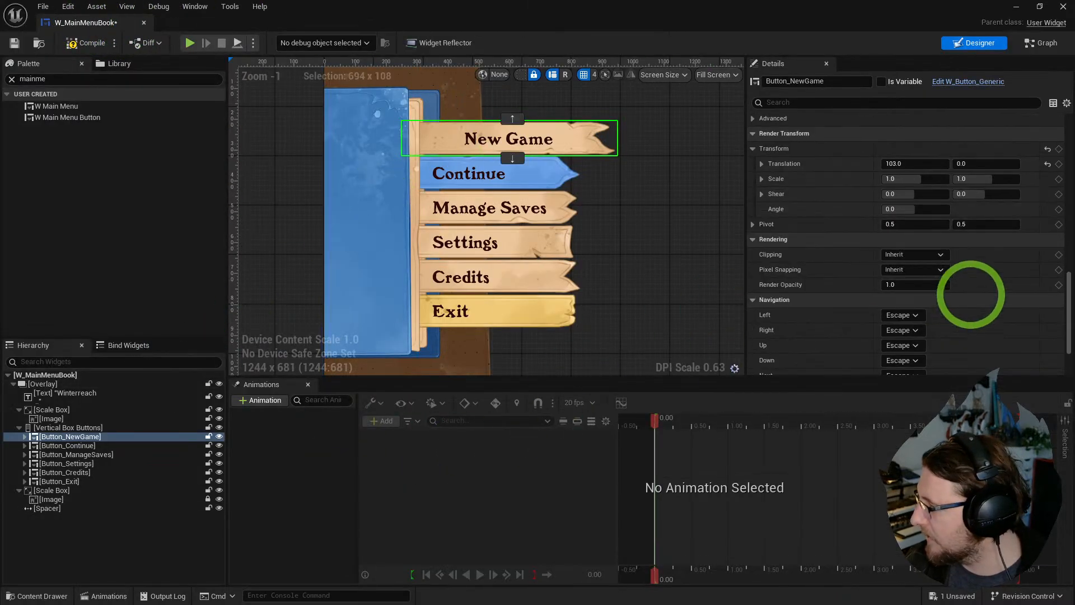
{"action": "left_click", "coordinate": [1044, 164]}
{"action": "right_click_drag", "start_coordinate": [580, 222], "coordinate": [586, 264]}
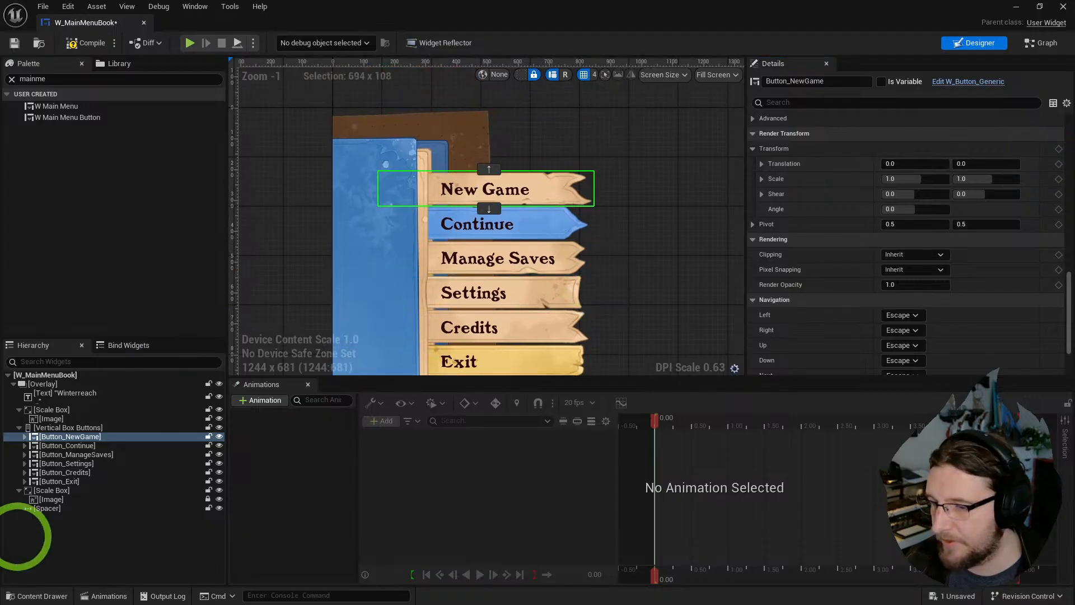
- Pick W Main Menu Button as the replacement widget and try to replace all six menu buttons at once
{"action": "left_click", "coordinate": [60, 436]}
{"action": "left_click", "coordinate": [59, 481], "text": "shift"}
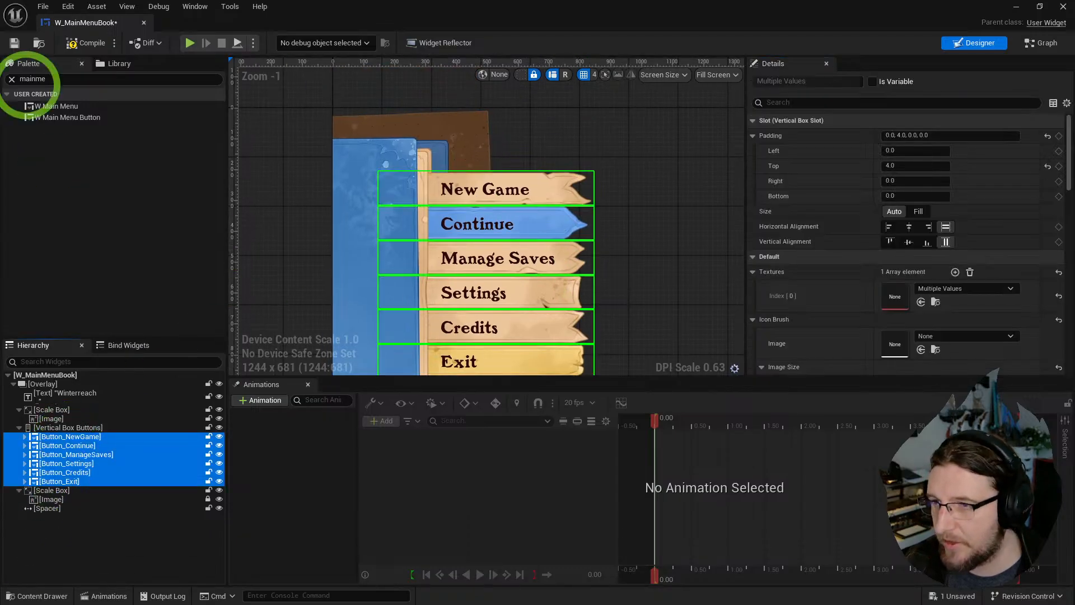
{"action": "left_click", "coordinate": [58, 118]}
{"action": "right_click", "coordinate": [85, 444]}
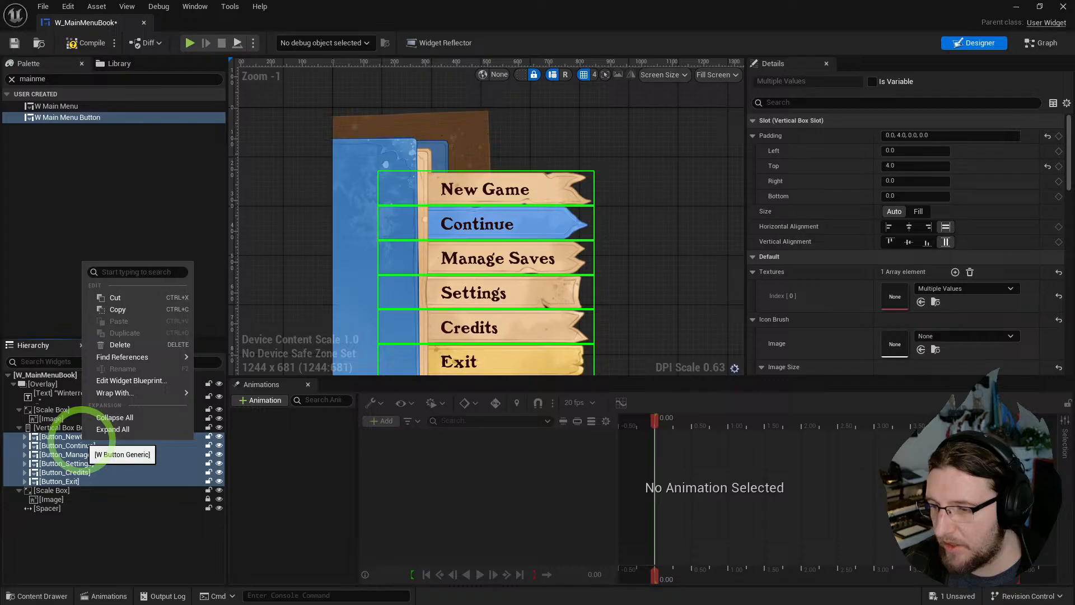
- Locate Button_NewGame's T_MainMenu_Button_2 texture among the project assets, and replace Button_NewGame with W_MainMenu_Button_C
{"action": "right_click", "coordinate": [64, 436]}
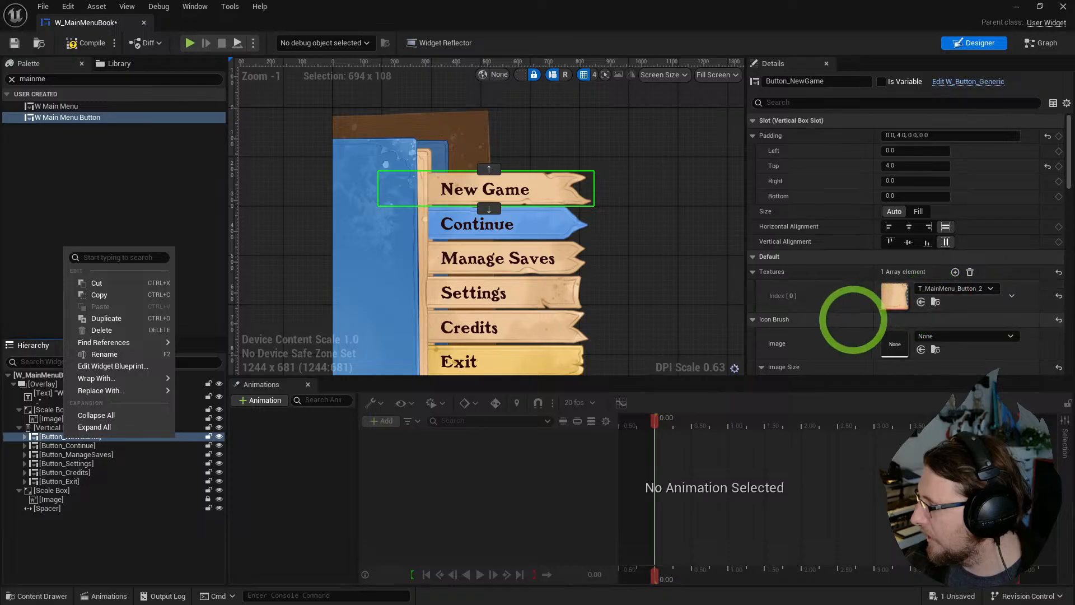
{"action": "scroll", "coordinate": [851, 315], "scroll_direction": "down", "scroll_amount": 3}
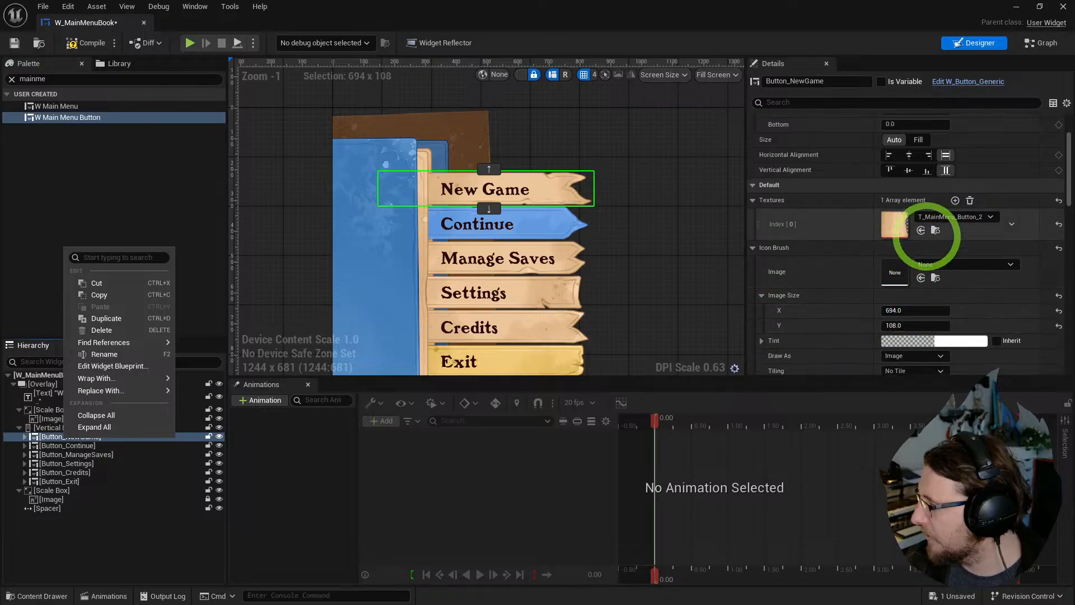
{"action": "left_click", "coordinate": [936, 230]}
{"action": "right_click_drag", "start_coordinate": [587, 226], "coordinate": [597, 222]}
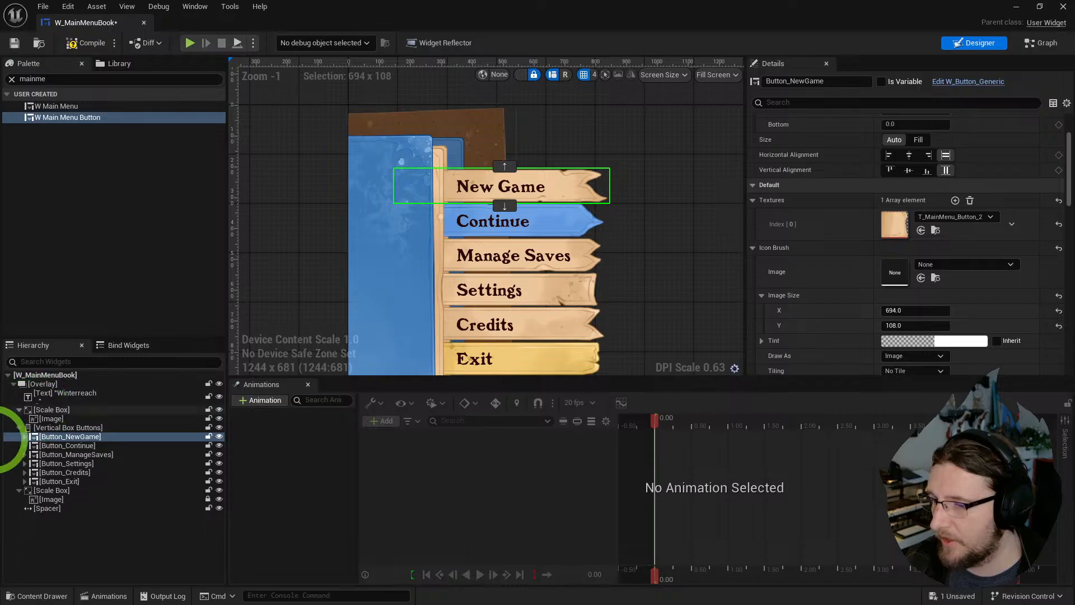
{"action": "right_click", "coordinate": [68, 436]}
{"action": "mouse_move", "coordinate": [144, 392]}
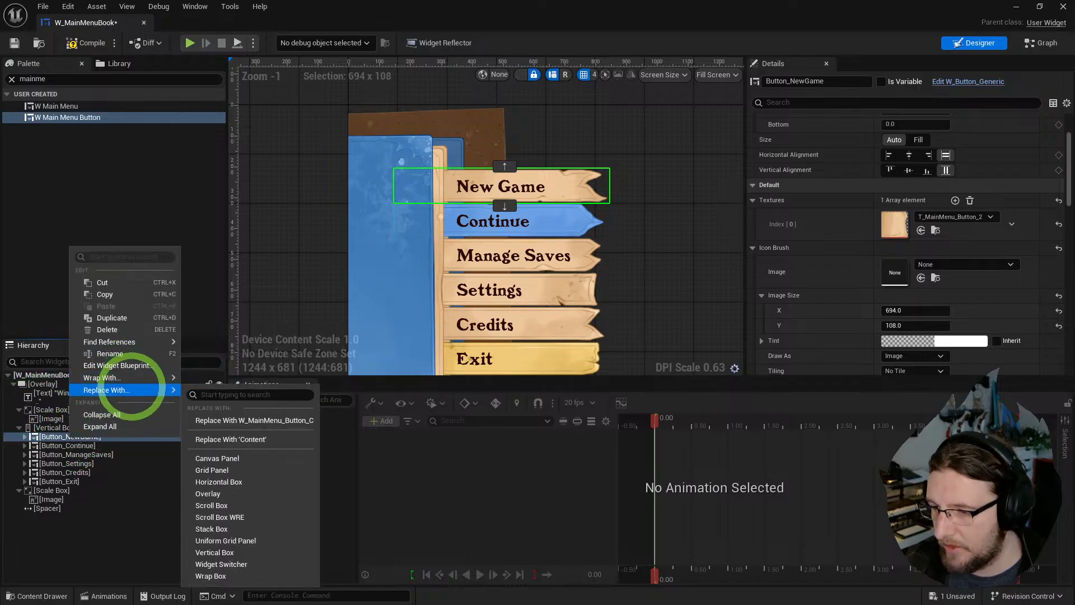
{"action": "left_click", "coordinate": [240, 414]}
{"action": "left_click", "coordinate": [473, 182]}
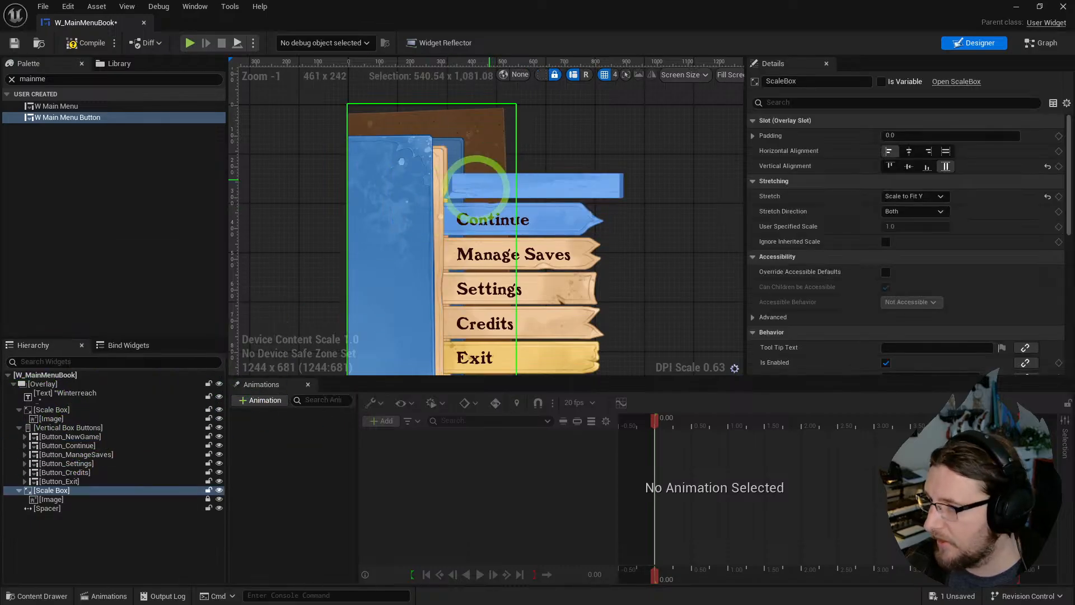
- Give Button_NewGame the T_MainMenu_Button_2 texture, with In Width Override 694 and In Height Override 108
{"action": "left_click", "coordinate": [70, 436]}
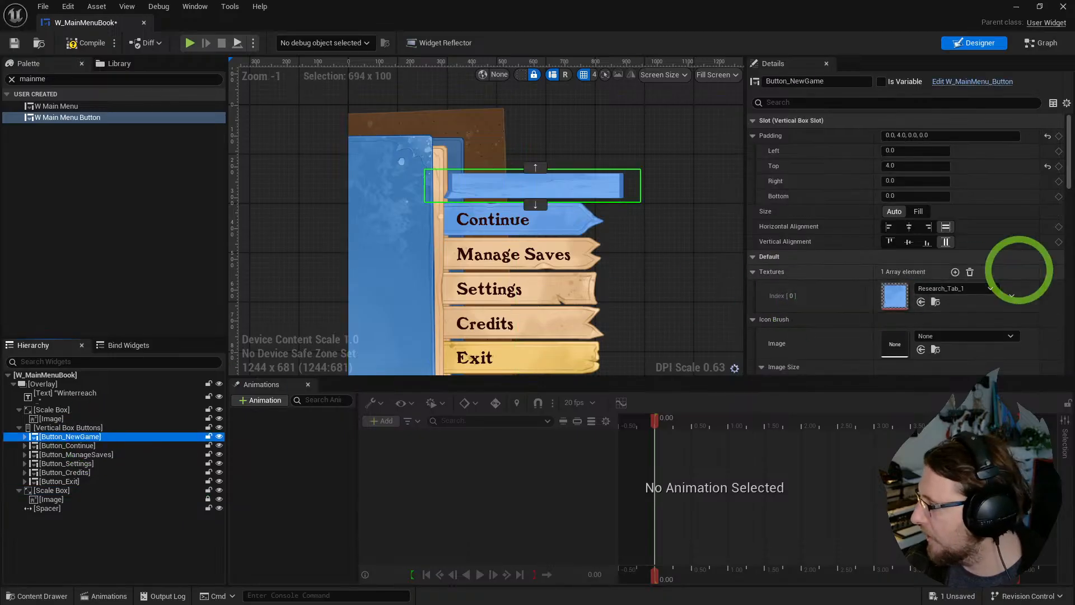
{"action": "scroll", "coordinate": [951, 274], "scroll_direction": "down", "scroll_amount": 5}
{"action": "scroll", "coordinate": [874, 302], "scroll_direction": "down", "scroll_amount": 3}
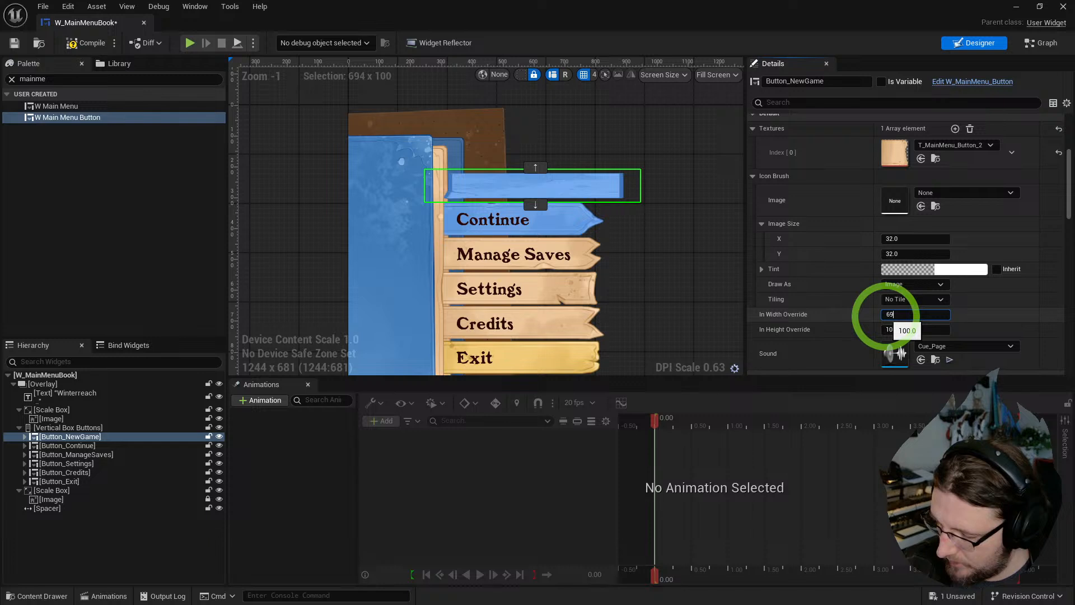
{"action": "type", "text": "108"}
{"action": "key", "text": "Return"}
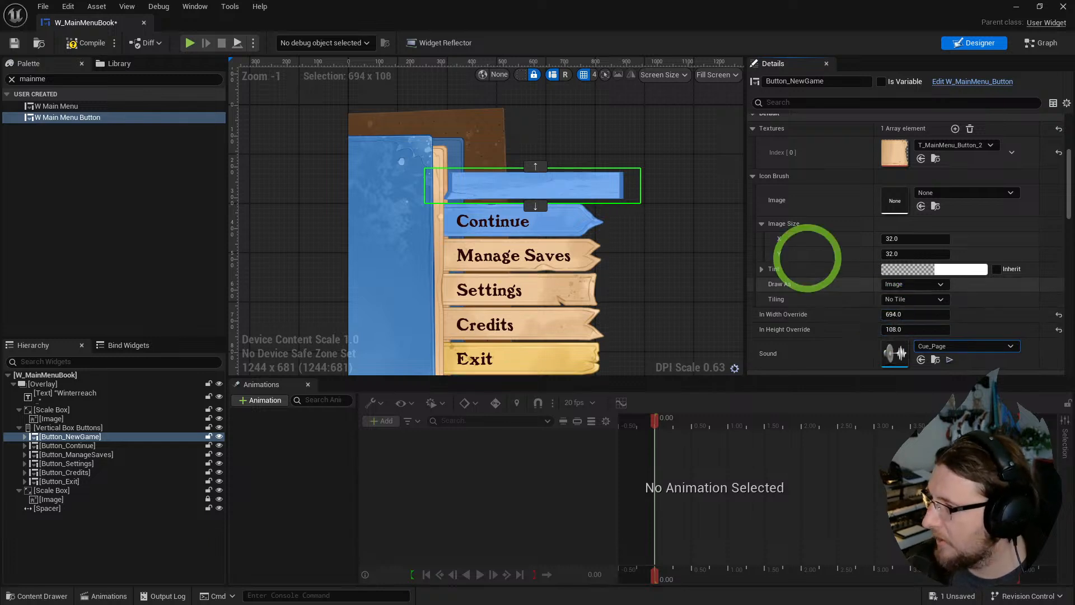
- Locate Button_Continue's T_MainMenu_Button_1 texture among the project assets, and replace Button_Continue with W_MainMenu_Button_C
{"action": "left_click", "coordinate": [98, 445]}
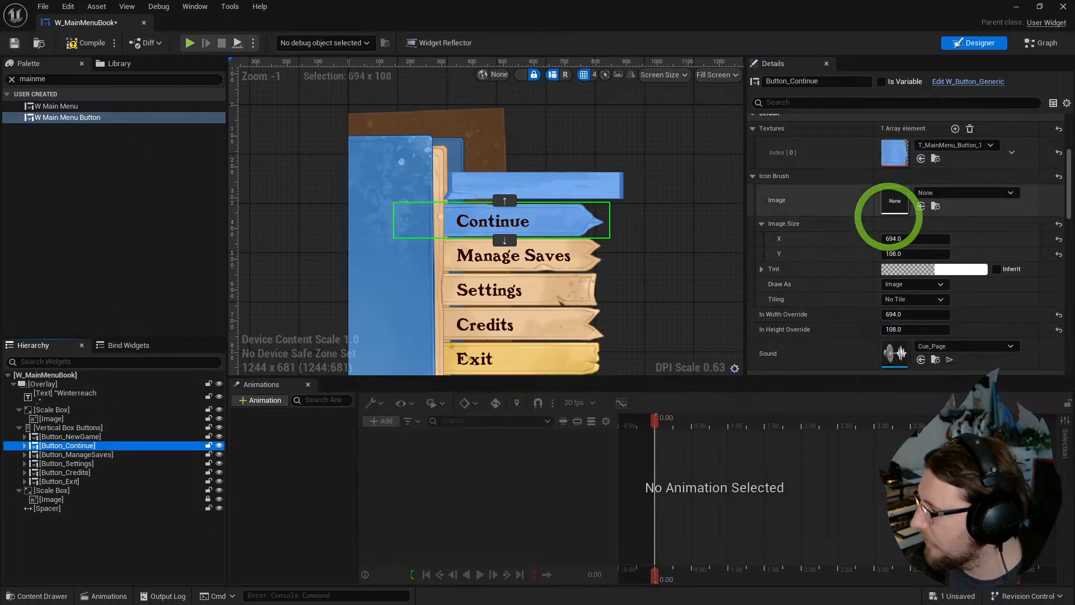
{"action": "scroll", "coordinate": [890, 269], "scroll_direction": "up", "scroll_amount": 3}
{"action": "scroll", "coordinate": [895, 280], "scroll_direction": "down", "scroll_amount": 1}
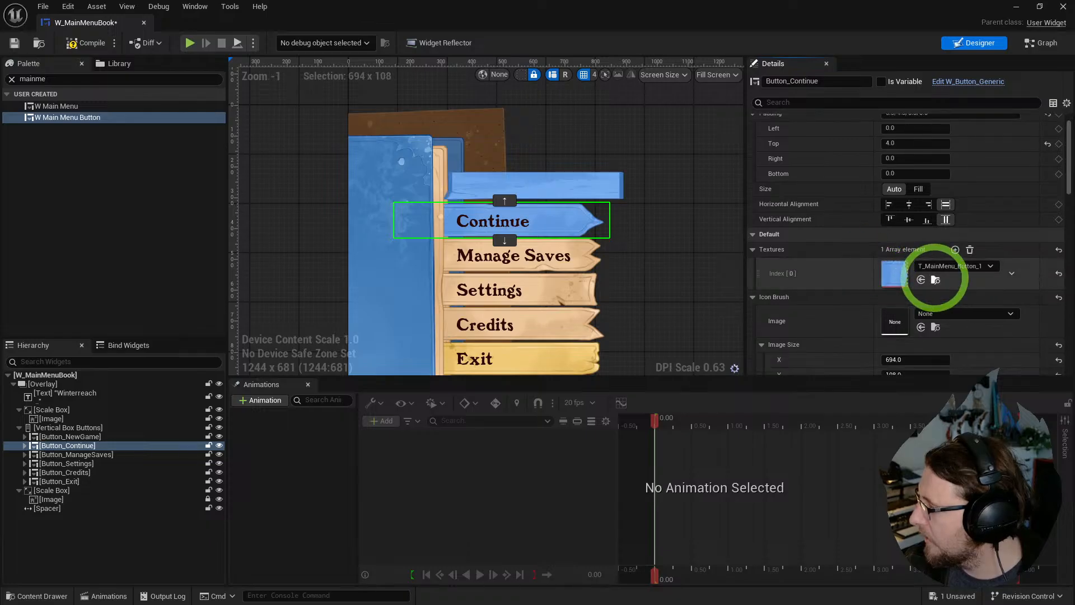
{"action": "left_click", "coordinate": [935, 279]}
{"action": "left_click", "coordinate": [165, 446]}
{"action": "right_click", "coordinate": [84, 446]}
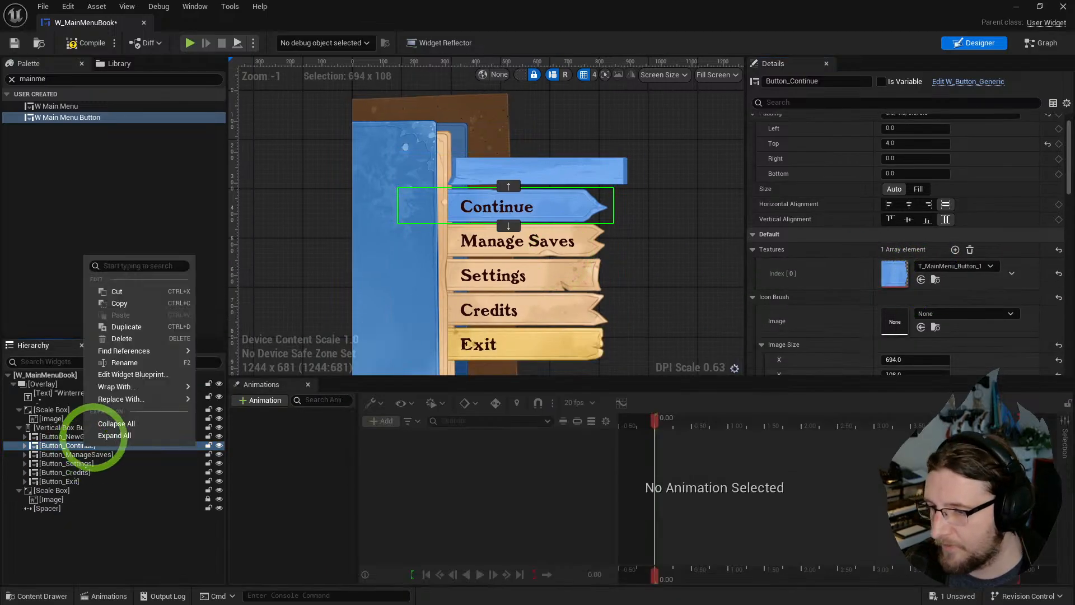
{"action": "mouse_move", "coordinate": [150, 400]}
{"action": "left_click", "coordinate": [249, 427]}
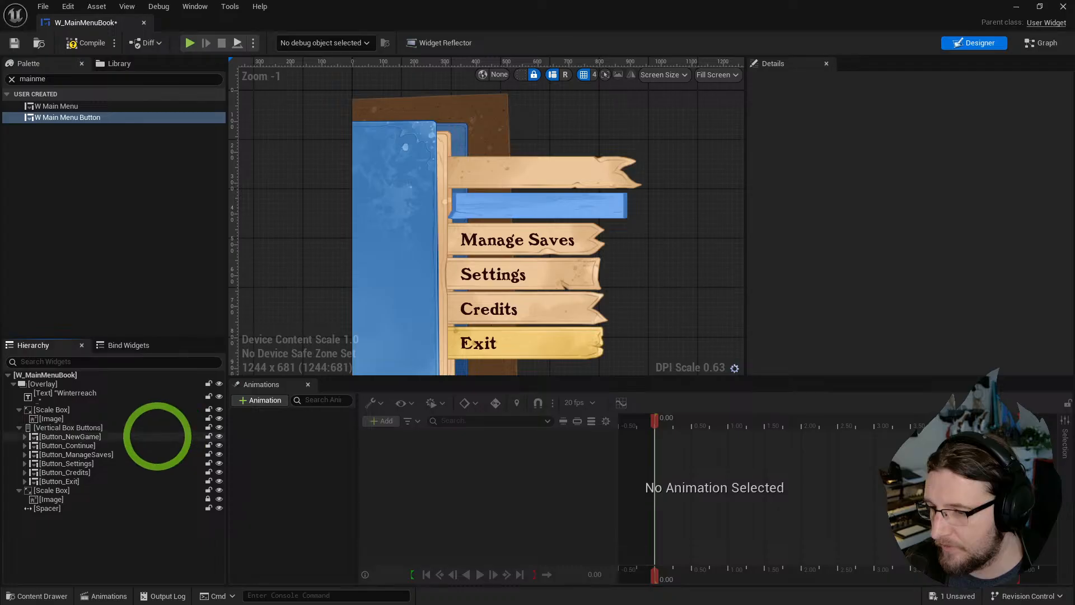
- Give Button_Continue the T_MainMenu_Button_1 texture, with In Width Override 694 and In Height Override 108
{"action": "left_click", "coordinate": [115, 445]}
{"action": "left_click", "coordinate": [920, 302]}
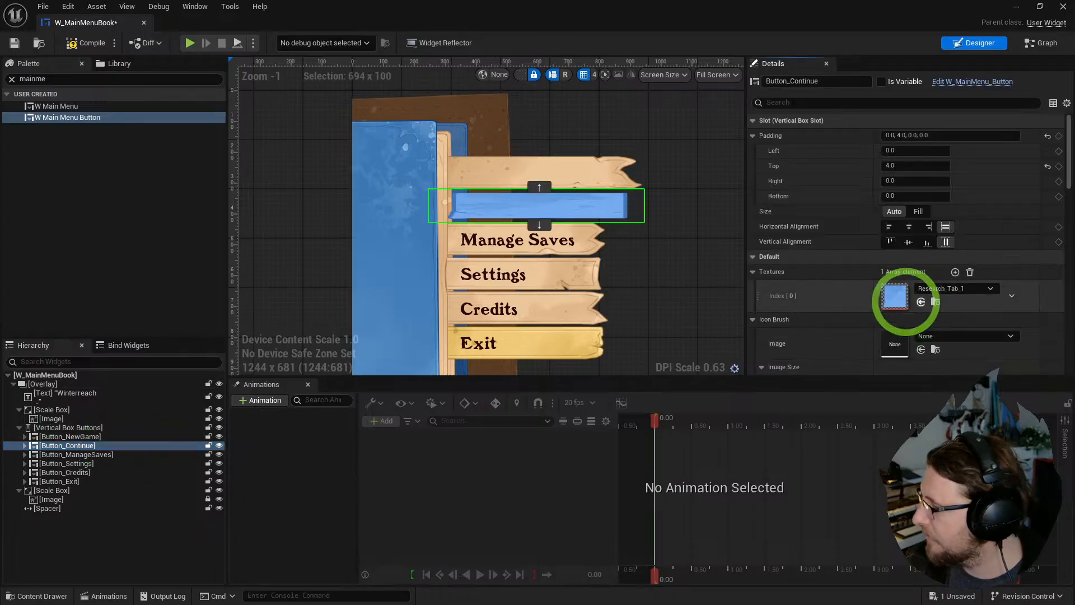
{"action": "scroll", "coordinate": [896, 302], "scroll_direction": "down", "scroll_amount": 4}
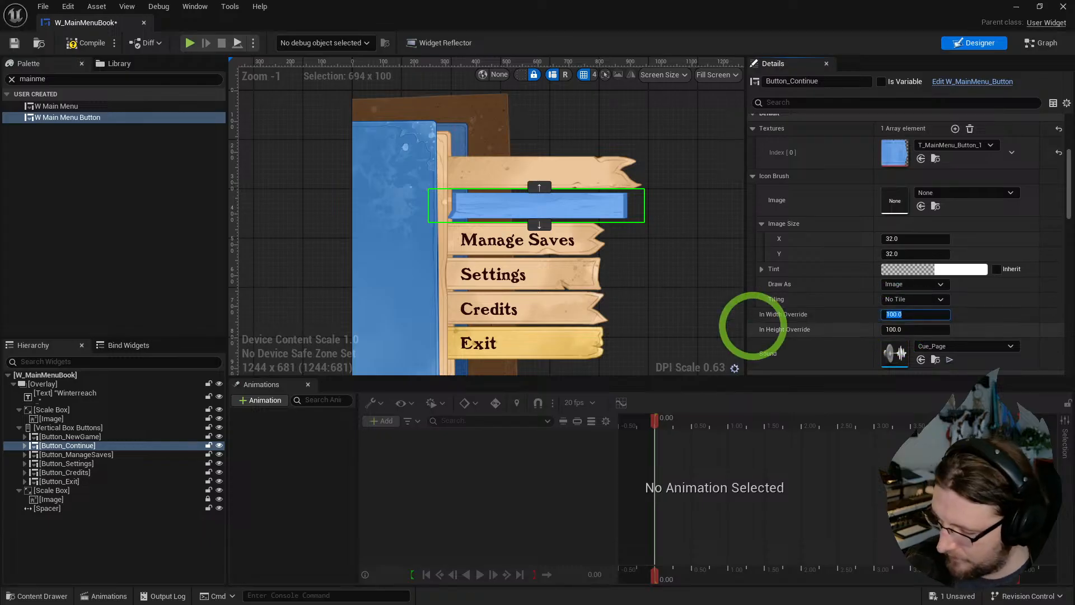
{"action": "key", "text": "Tab"}
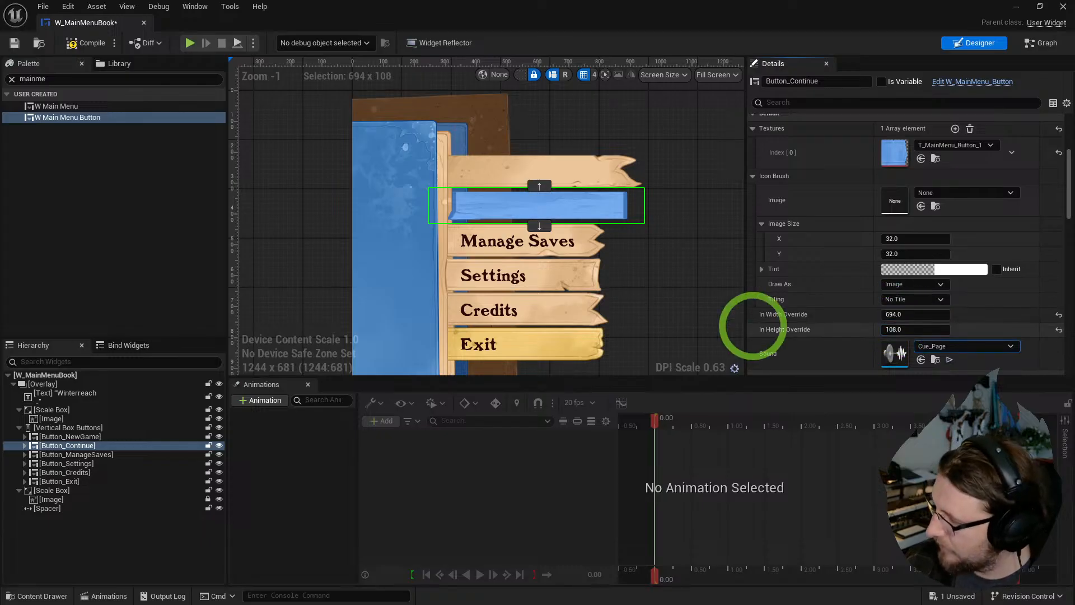
- Locate Button_ManageSaves's T_MainMenu_Button_3 texture among the project assets, and replace Button_ManageSaves with W_MainMenu_Button_C
{"action": "left_click", "coordinate": [83, 454]}
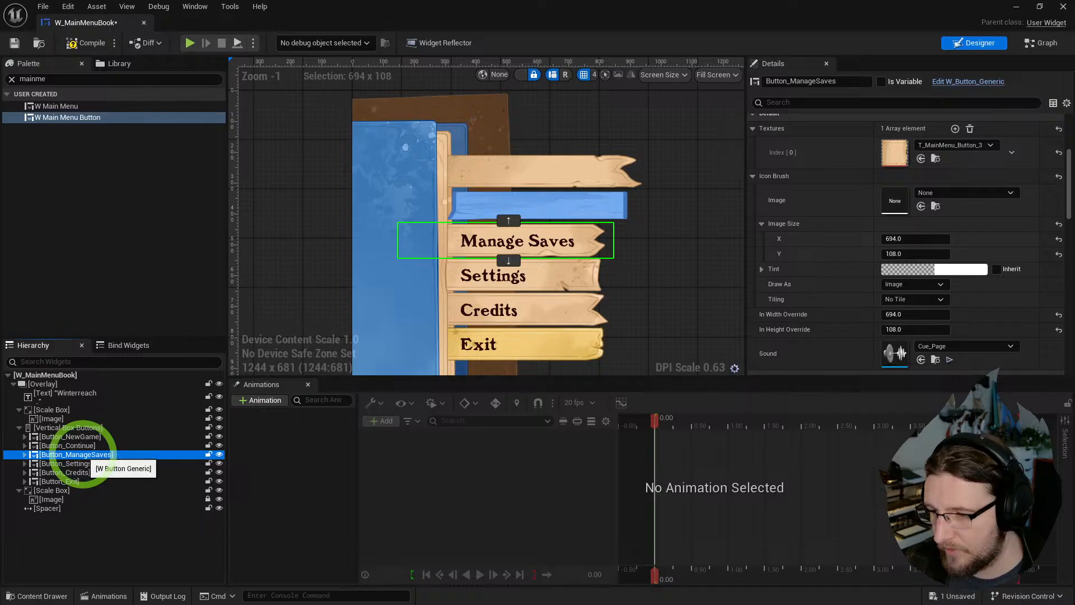
{"action": "right_click", "coordinate": [83, 454]}
{"action": "left_click", "coordinate": [935, 158]}
{"action": "right_click_drag", "start_coordinate": [594, 262], "coordinate": [585, 252]}
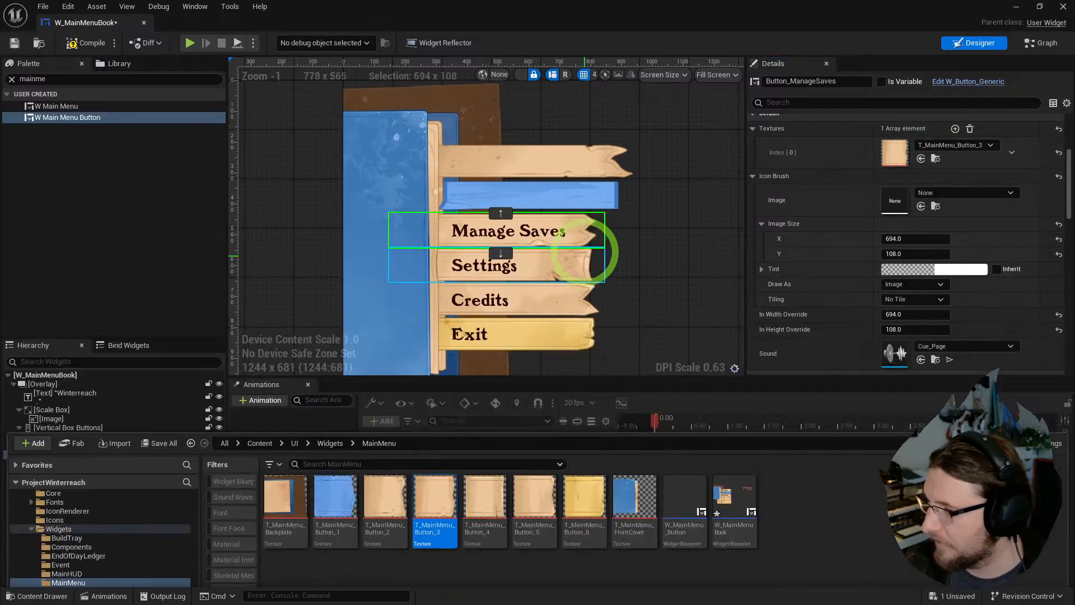
{"action": "right_click", "coordinate": [77, 454]}
{"action": "mouse_move", "coordinate": [120, 410]}
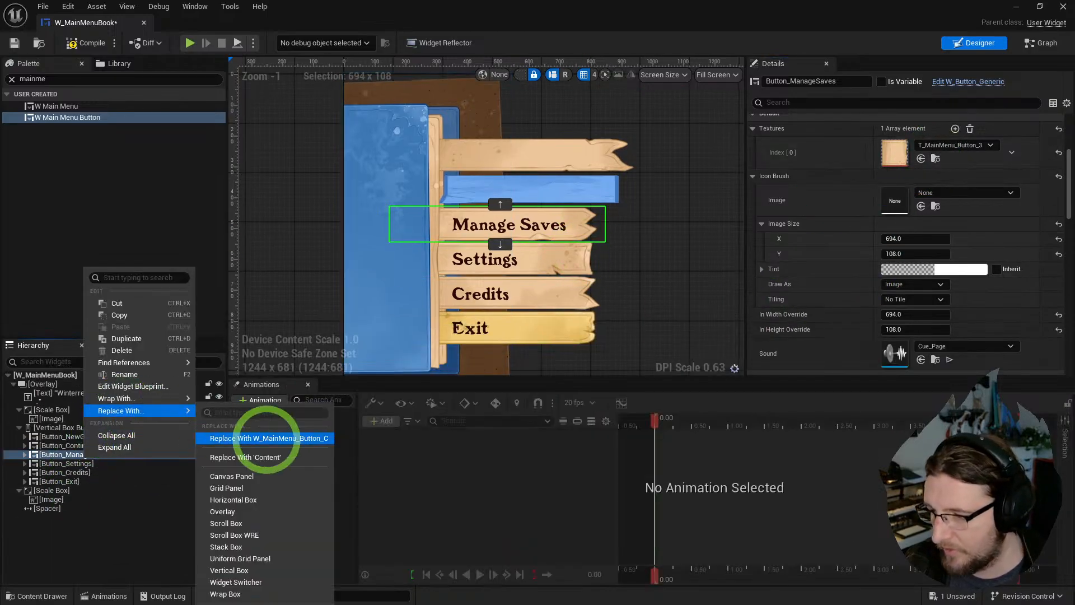
{"action": "left_click", "coordinate": [267, 438]}
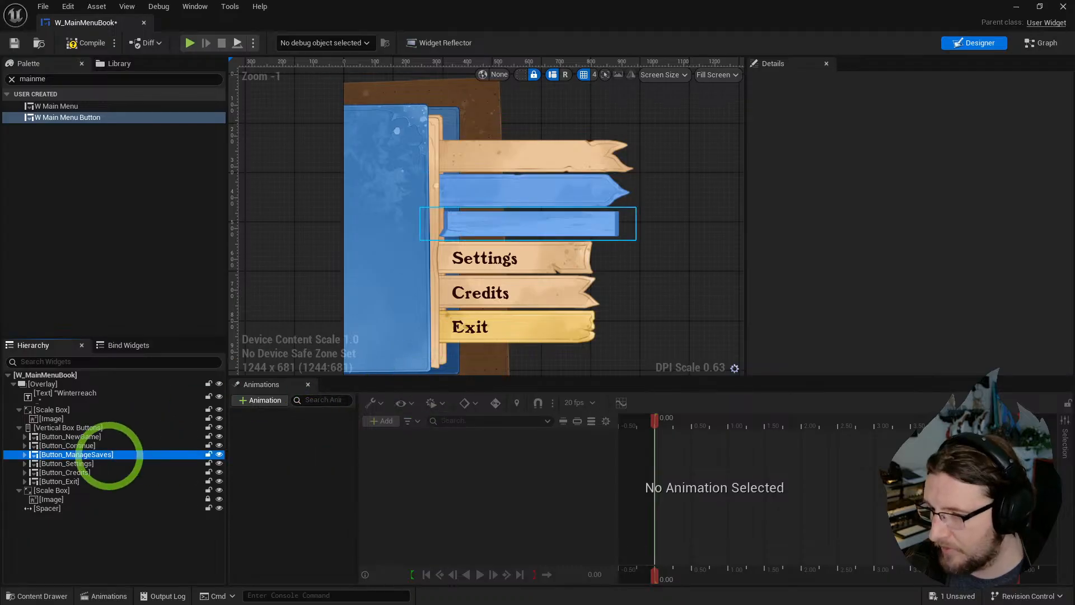
- Give Button_ManageSaves the T_MainMenu_Button_3 texture, with In Width Override 694 and In Height Override 108
{"action": "left_click", "coordinate": [109, 454]}
{"action": "left_click", "coordinate": [921, 301]}
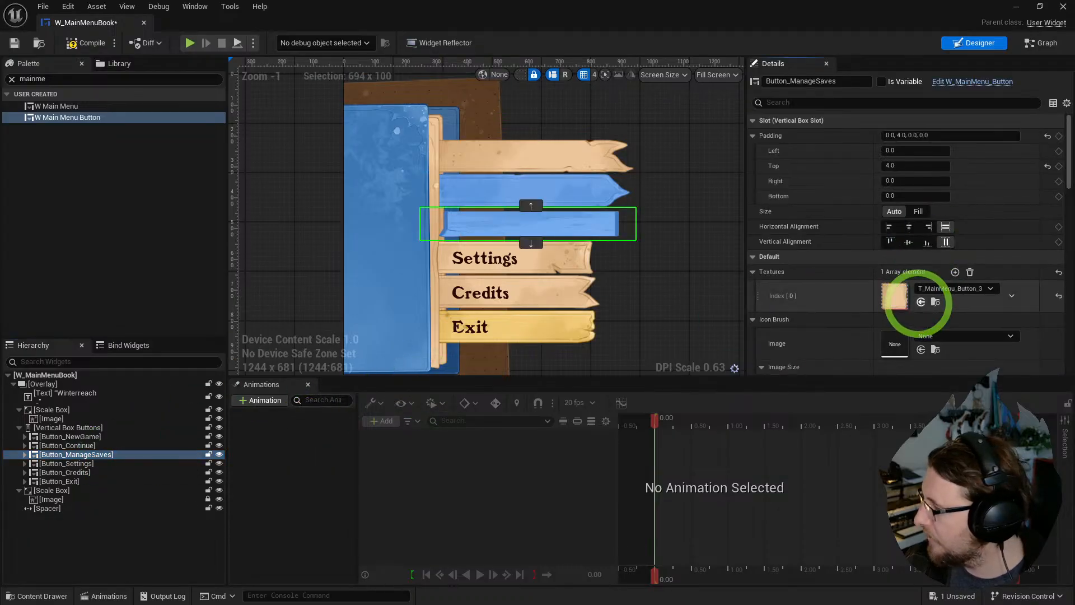
{"action": "scroll", "coordinate": [921, 302], "scroll_direction": "down", "scroll_amount": 4}
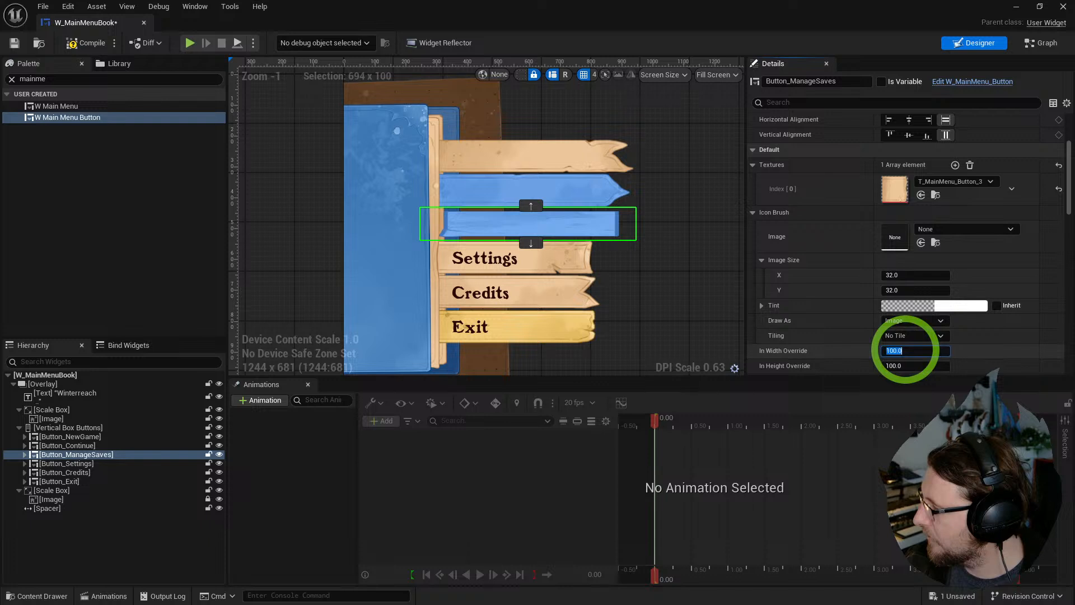
{"action": "type", "text": "10"}
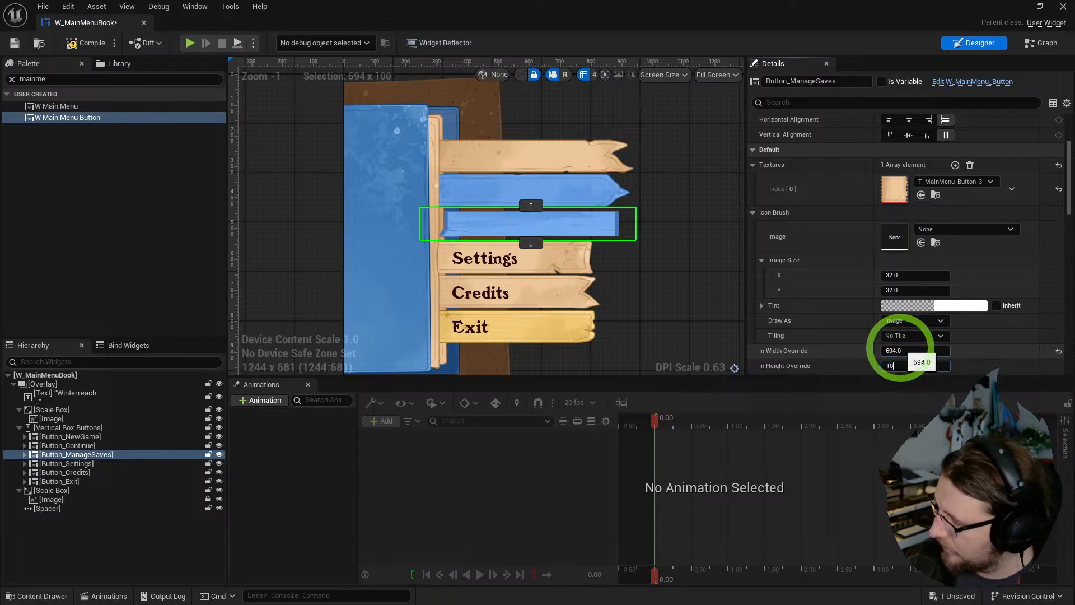
{"action": "type", "text": "8"}
{"action": "key", "text": "Return"}
- Locate Button_Settings's T_MainMenu_Button_4 texture among the project assets, and replace Button_Settings with W_MainMenu_Button_C
{"action": "left_click", "coordinate": [84, 464]}
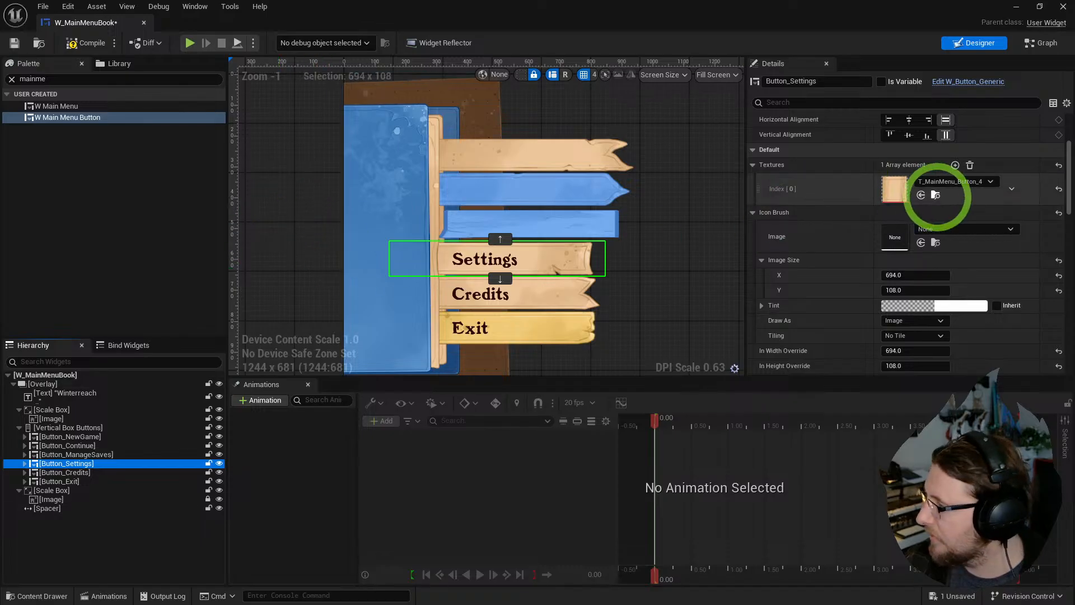
{"action": "left_click", "coordinate": [935, 195]}
{"action": "right_click_drag", "start_coordinate": [481, 268], "coordinate": [482, 247]}
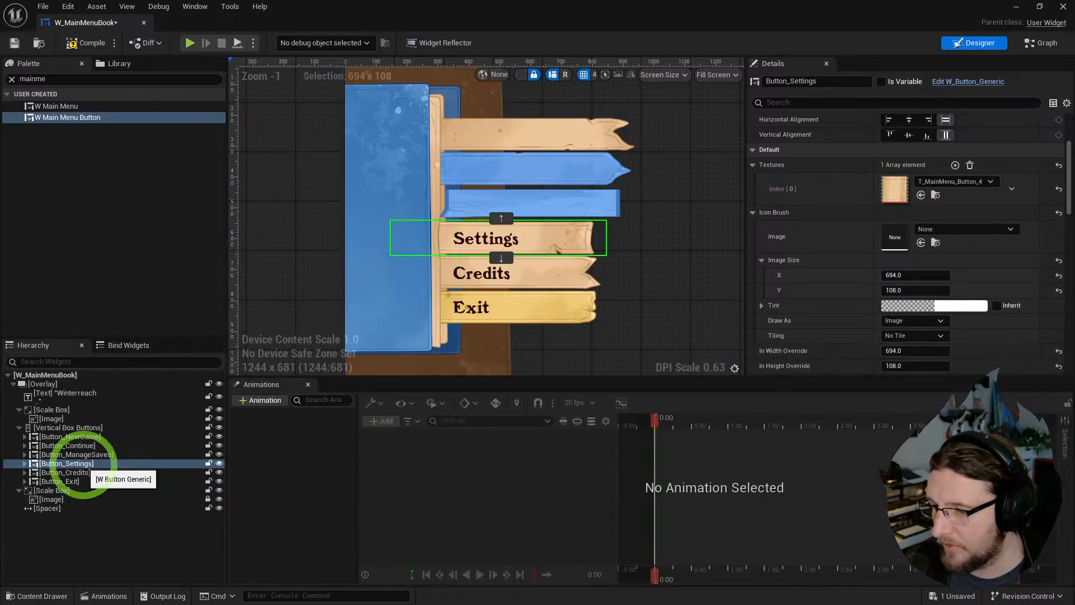
{"action": "right_click", "coordinate": [83, 465]}
{"action": "mouse_move", "coordinate": [149, 417]}
{"action": "left_click", "coordinate": [266, 438]}
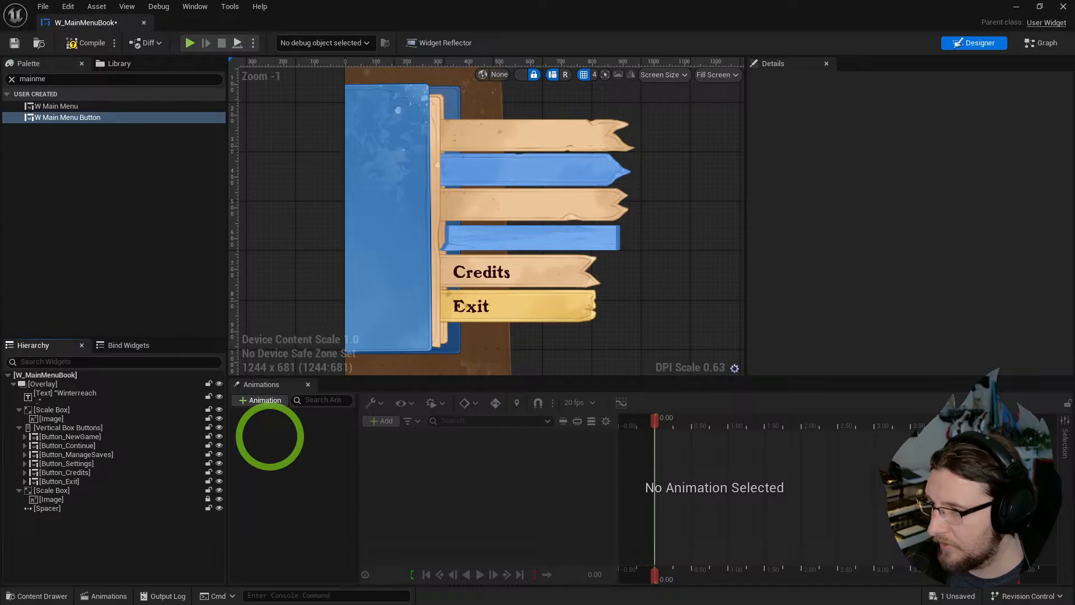
- Give Button_Settings the T_MainMenu_Button_4 texture, with In Width Override 694 and In Height Override 108
{"action": "left_click", "coordinate": [84, 463]}
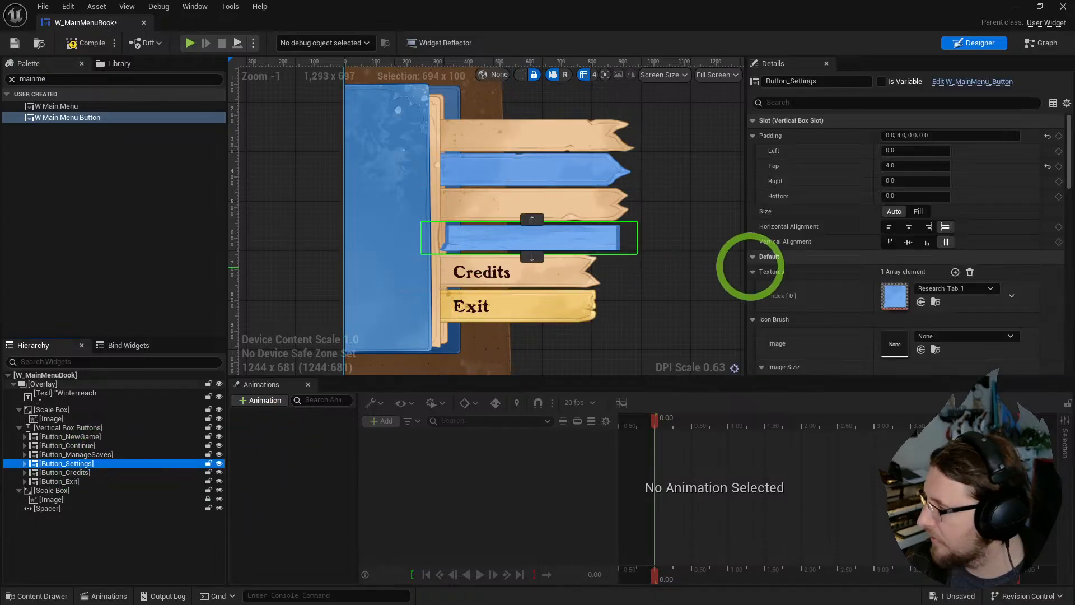
{"action": "scroll", "coordinate": [837, 303], "scroll_direction": "down", "scroll_amount": 5}
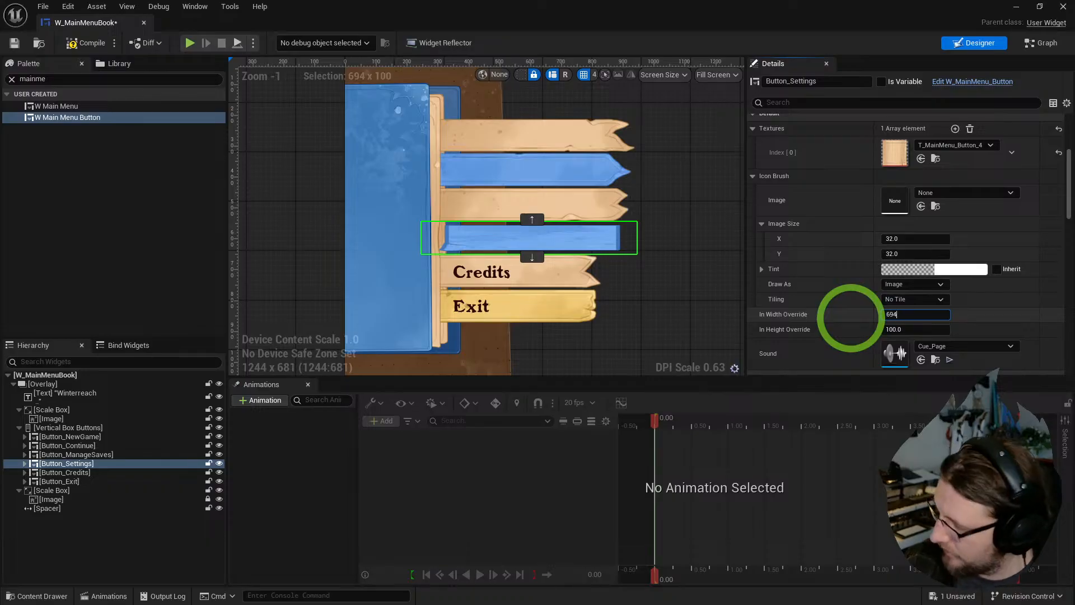
{"action": "type", "text": "108"}
{"action": "key", "text": "Tab"}
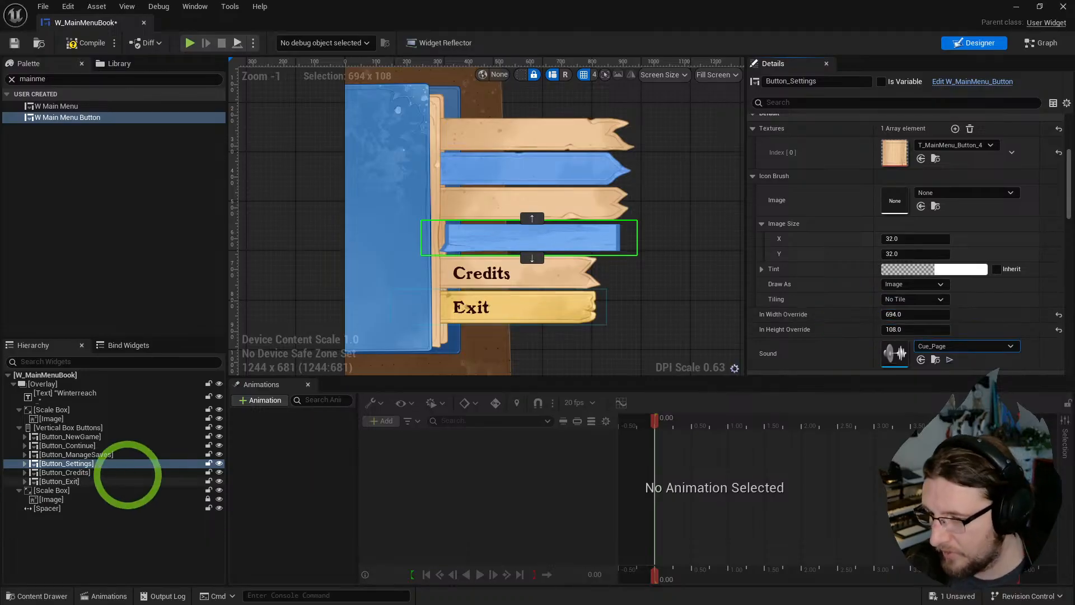
- Locate Button_Credits's T_MainMenu_Button_5 texture among the project assets, and replace Button_Credits with W_MainMenu_Button_C
{"action": "left_click", "coordinate": [64, 472]}
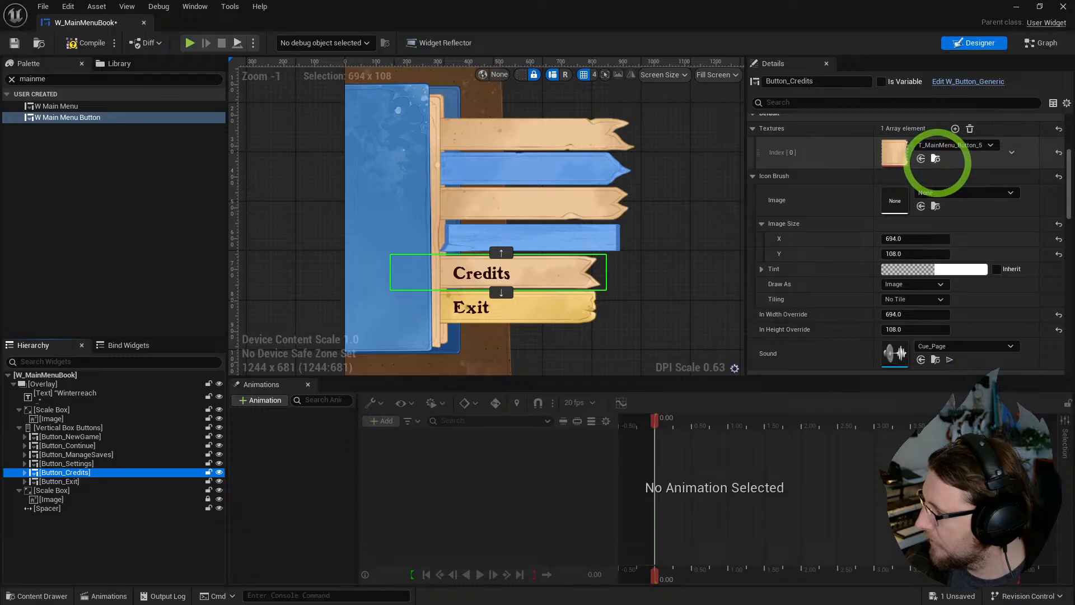
{"action": "left_click", "coordinate": [935, 158]}
{"action": "left_click", "coordinate": [294, 261]}
{"action": "right_click", "coordinate": [69, 472]}
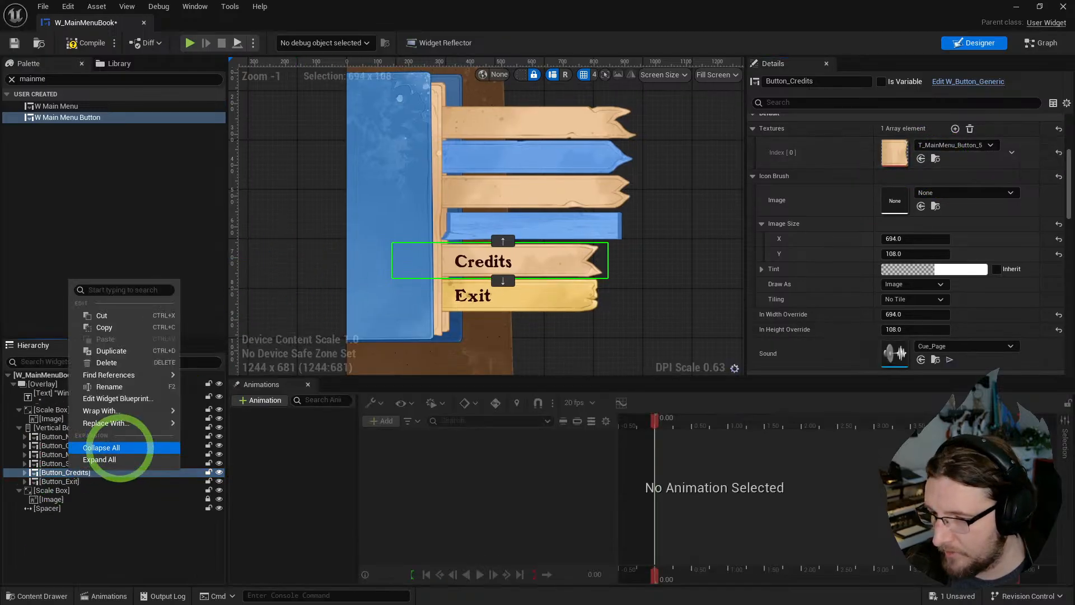
{"action": "mouse_move", "coordinate": [129, 423]}
{"action": "left_click", "coordinate": [228, 438]}
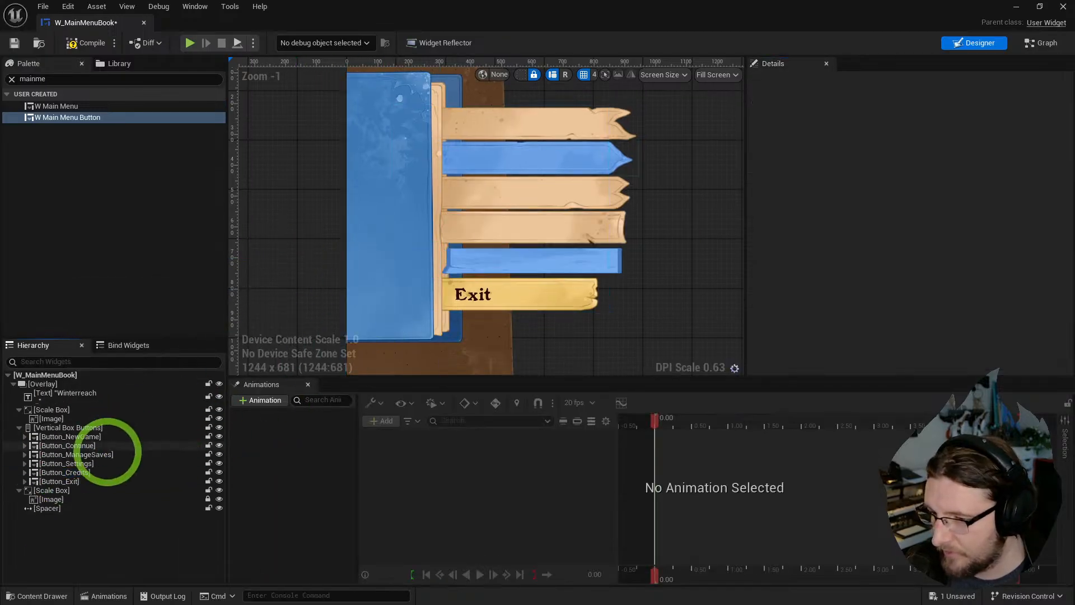
- Give Button_Credits the T_MainMenu_Button_5 texture, with In Width Override 694 and In Height Override 108
{"action": "left_click", "coordinate": [84, 472]}
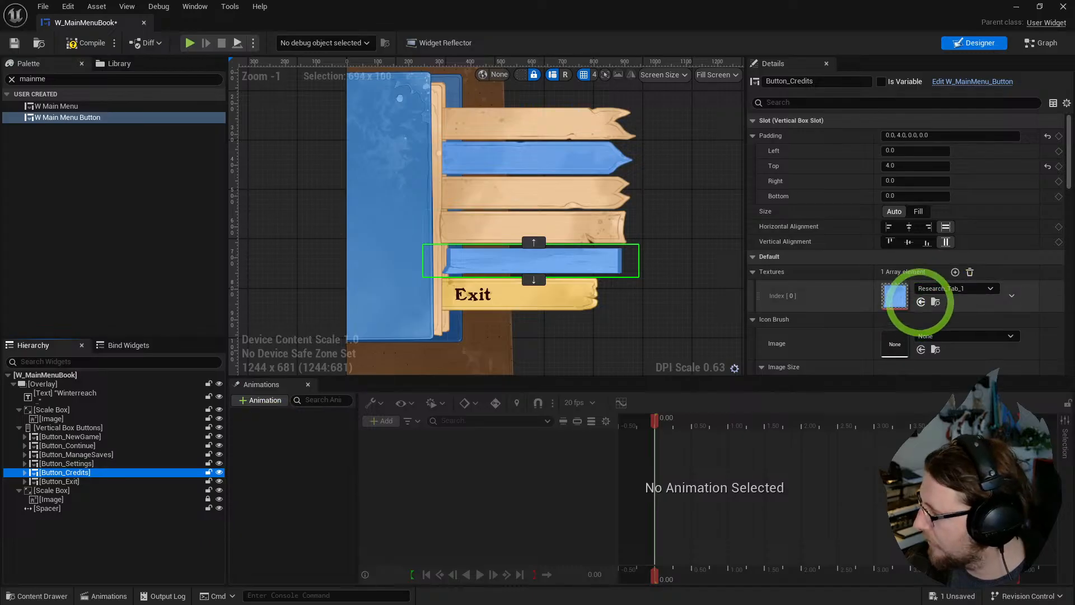
{"action": "scroll", "coordinate": [871, 325], "scroll_direction": "down", "scroll_amount": 5}
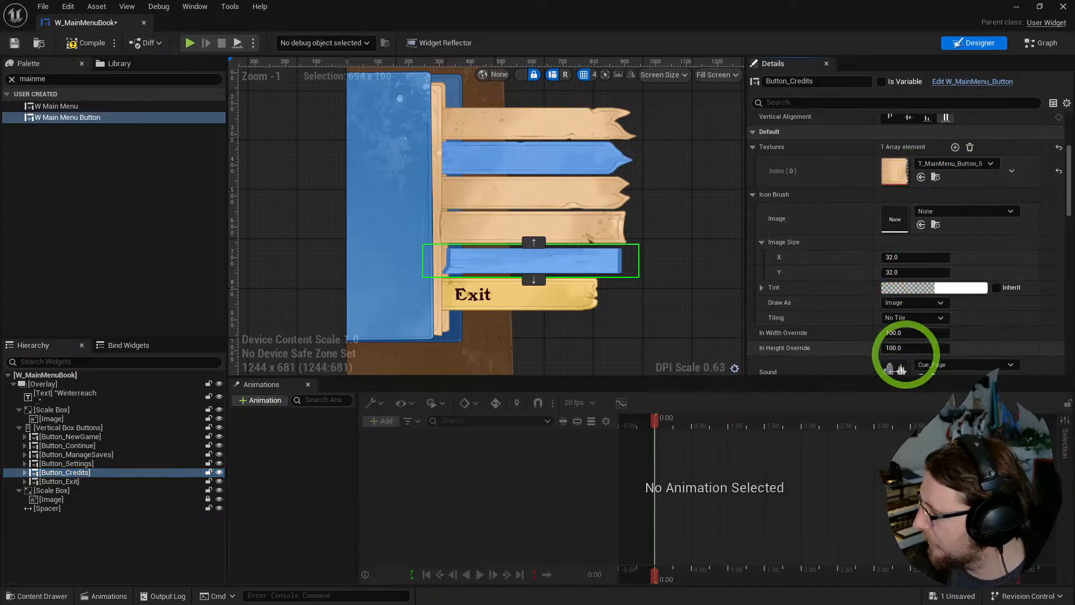
{"action": "left_click", "coordinate": [907, 333]}
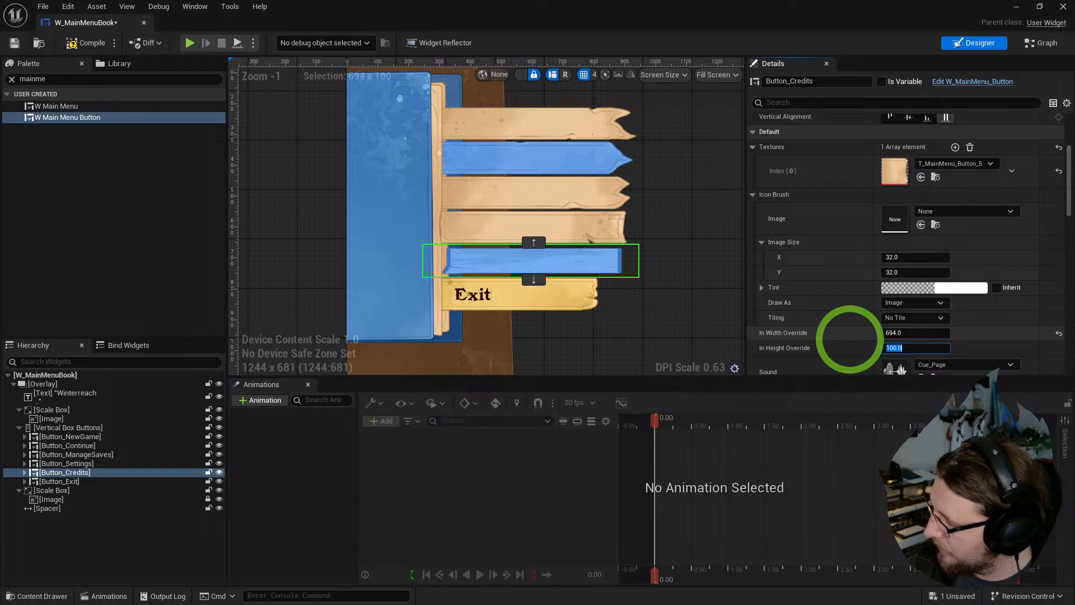
{"action": "type", "text": "108"}
{"action": "key", "text": "Tab"}
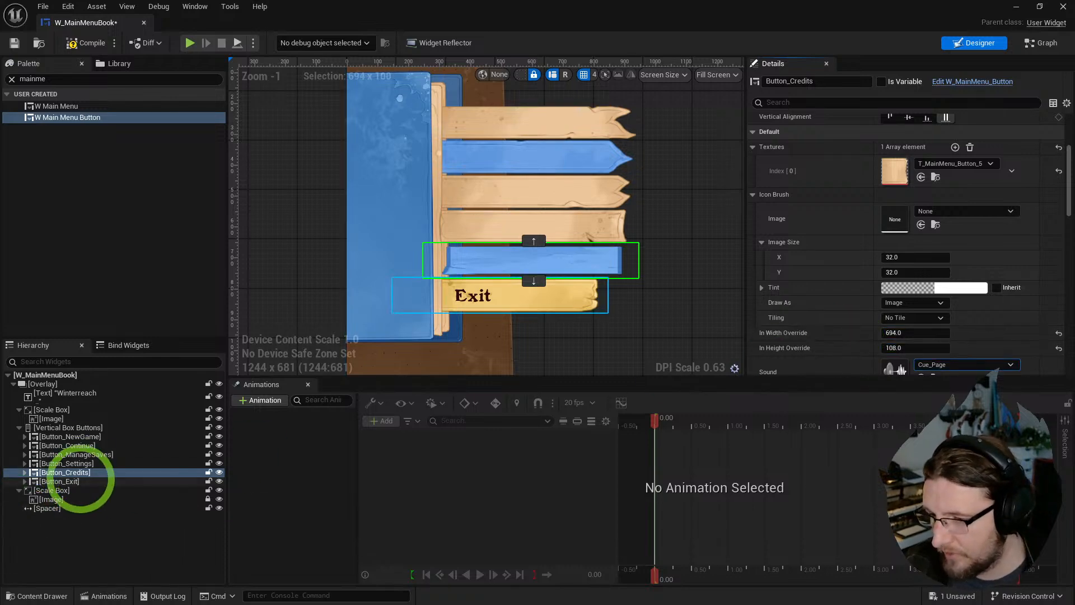
- Locate Button_Exit's T_MainMenu_Button_6 texture among the project assets, and replace Button_Exit with W_MainMenu_Button_C
{"action": "left_click", "coordinate": [76, 481]}
{"action": "left_click", "coordinate": [936, 177]}
{"action": "right_click_drag", "start_coordinate": [694, 193], "coordinate": [677, 184]}
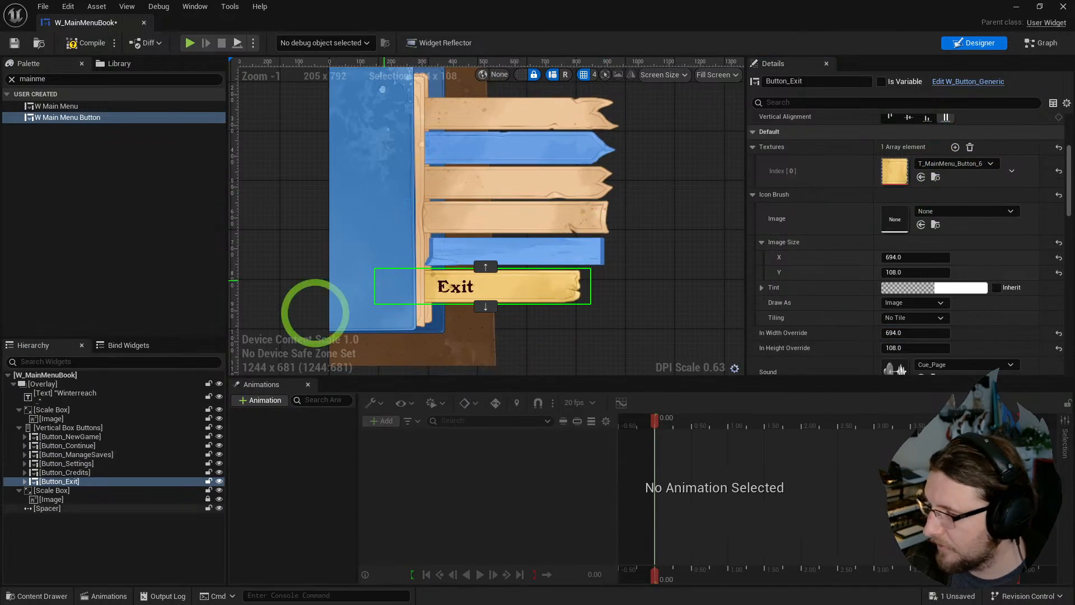
{"action": "right_click", "coordinate": [90, 481]}
{"action": "mouse_move", "coordinate": [149, 434]}
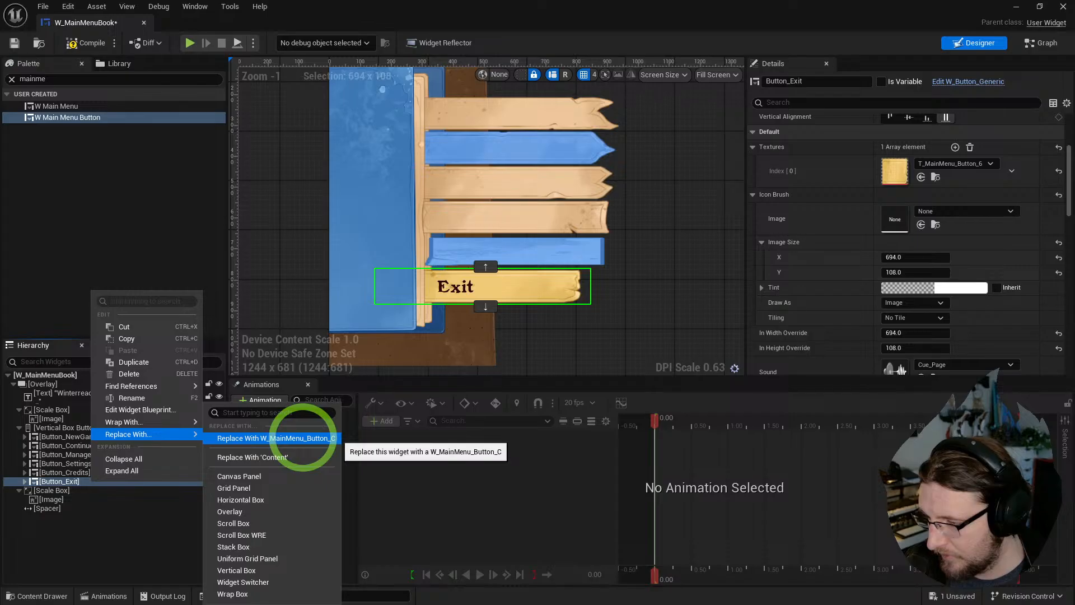
{"action": "left_click", "coordinate": [302, 438]}
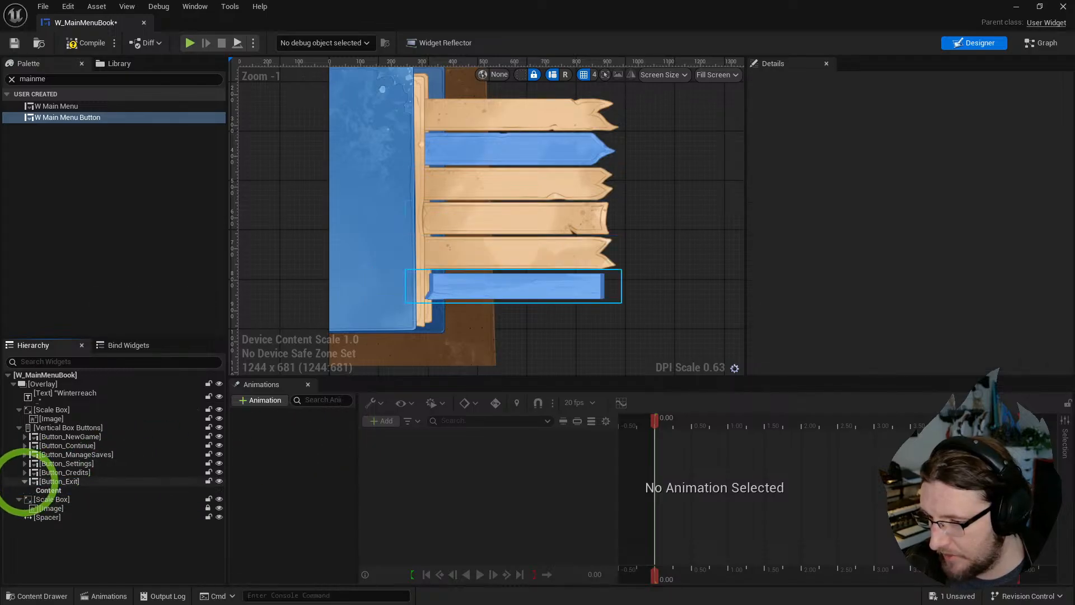
- Give Button_Exit the T_MainMenu_Button_6 texture with In Width Override 694 and In Height Override 108, and compile the widget
{"action": "left_click", "coordinate": [56, 481]}
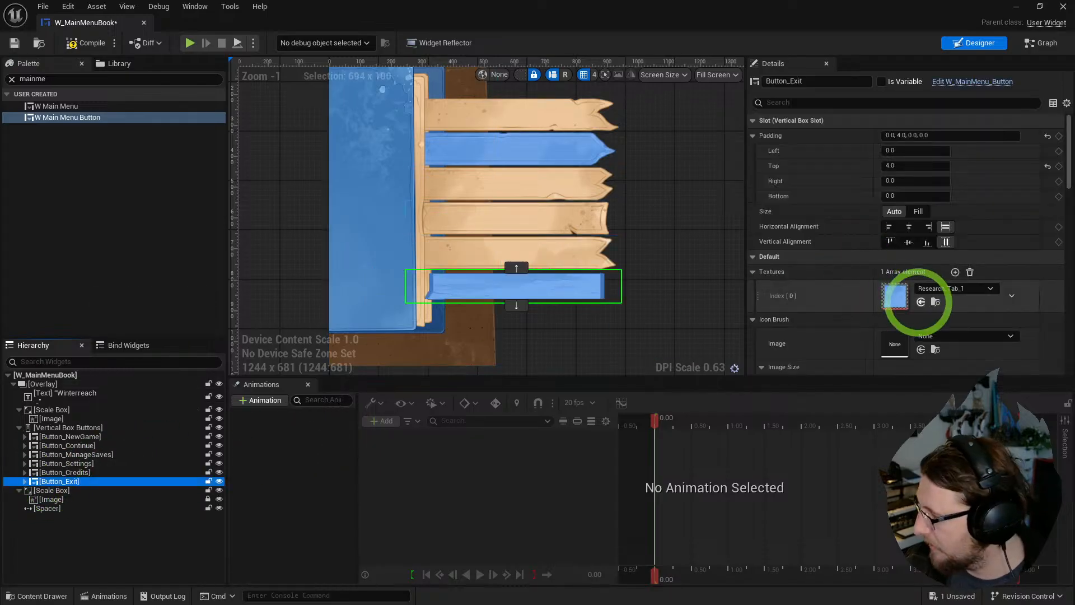
{"action": "scroll", "coordinate": [835, 305], "scroll_direction": "down", "scroll_amount": 5}
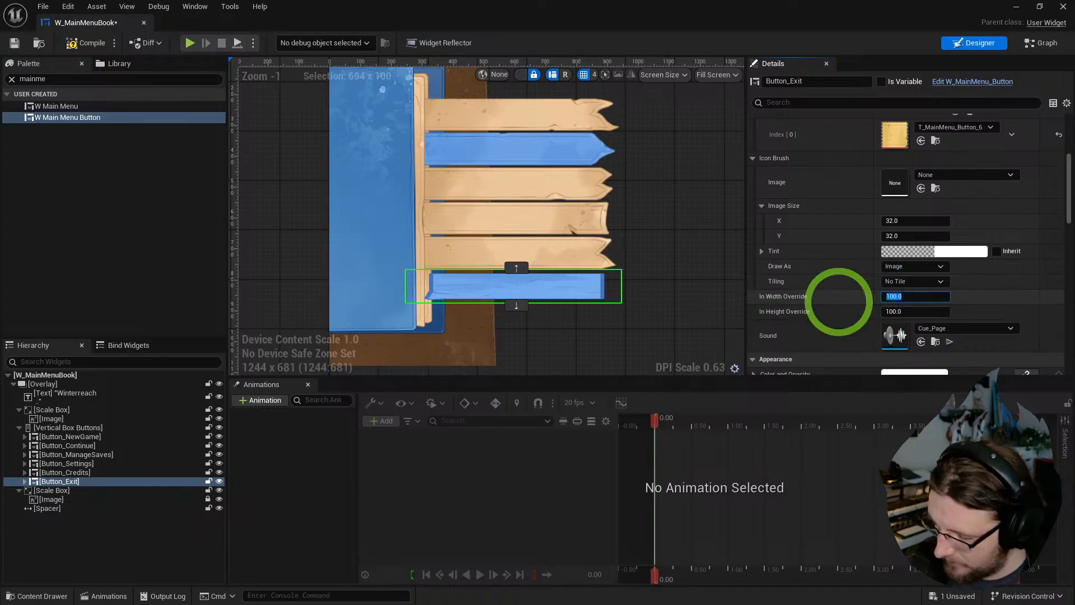
{"action": "type", "text": "108"}
{"action": "key", "text": "Tab"}
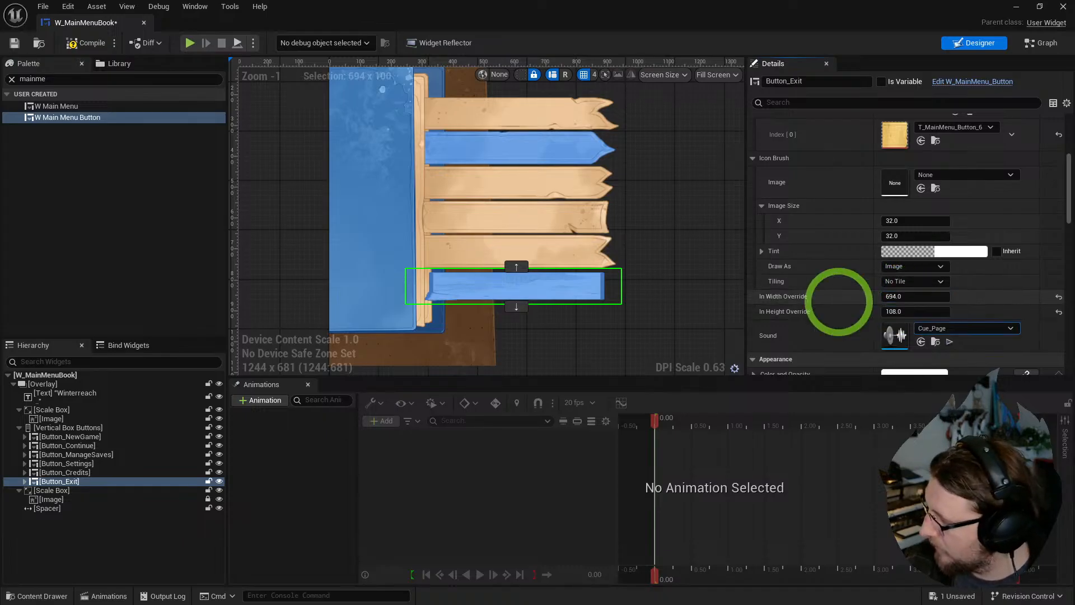
{"action": "left_click", "coordinate": [83, 45]}
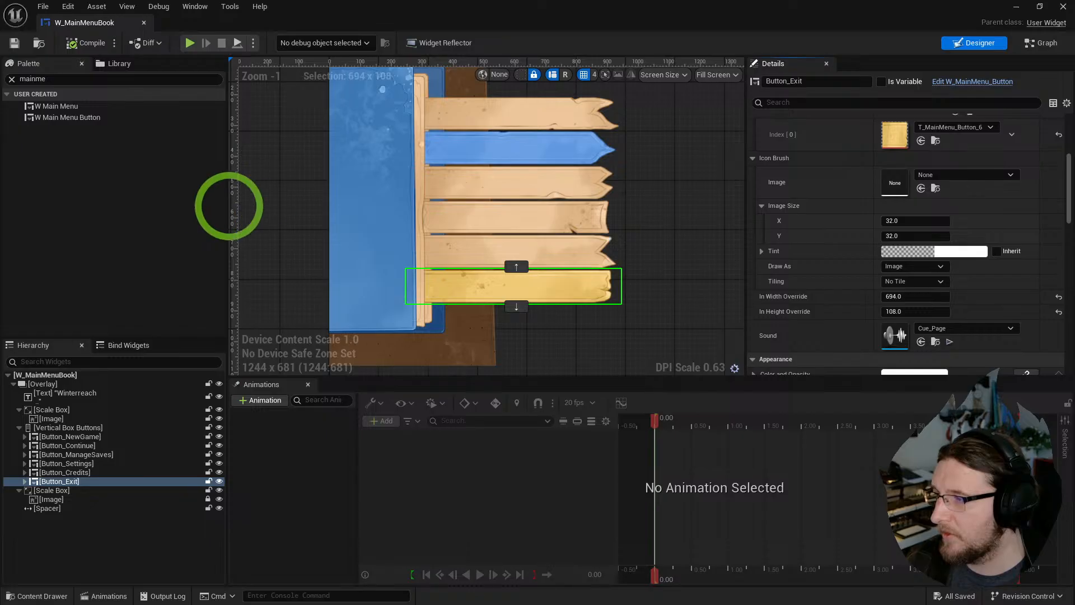
- Set the left padding of the Vertical Box Buttons container to 100
{"action": "right_click_drag", "start_coordinate": [288, 195], "coordinate": [321, 223]}
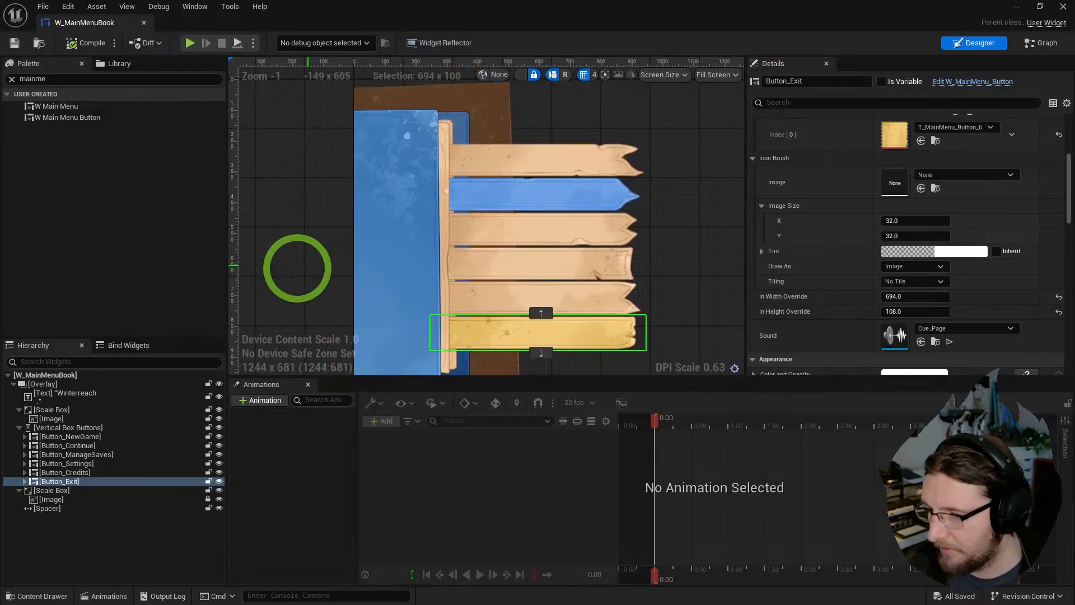
{"action": "left_click", "coordinate": [69, 427]}
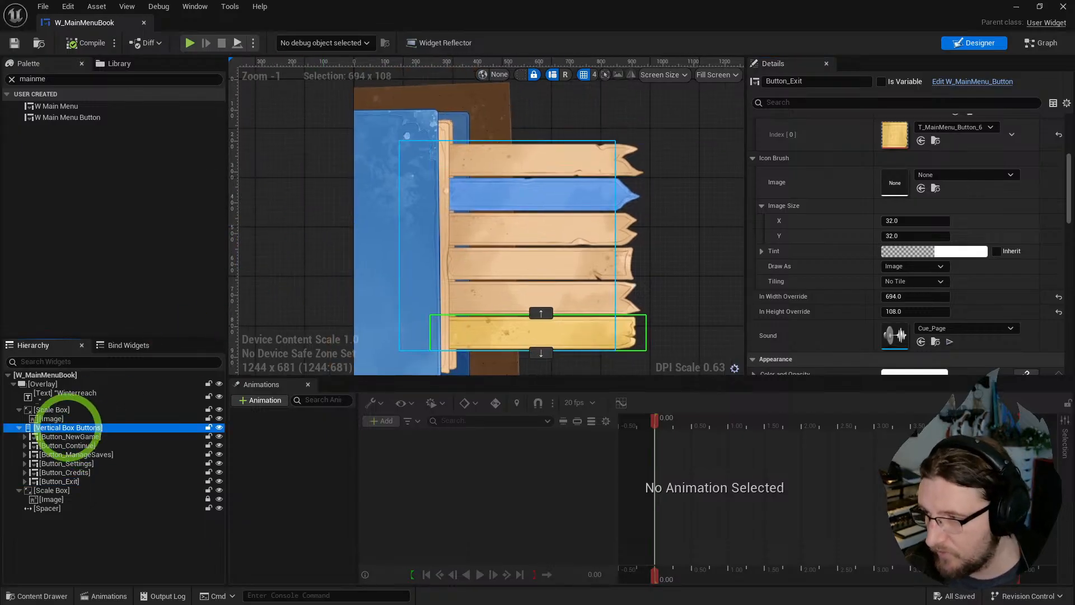
{"action": "scroll", "coordinate": [899, 240], "scroll_direction": "up", "scroll_amount": 5}
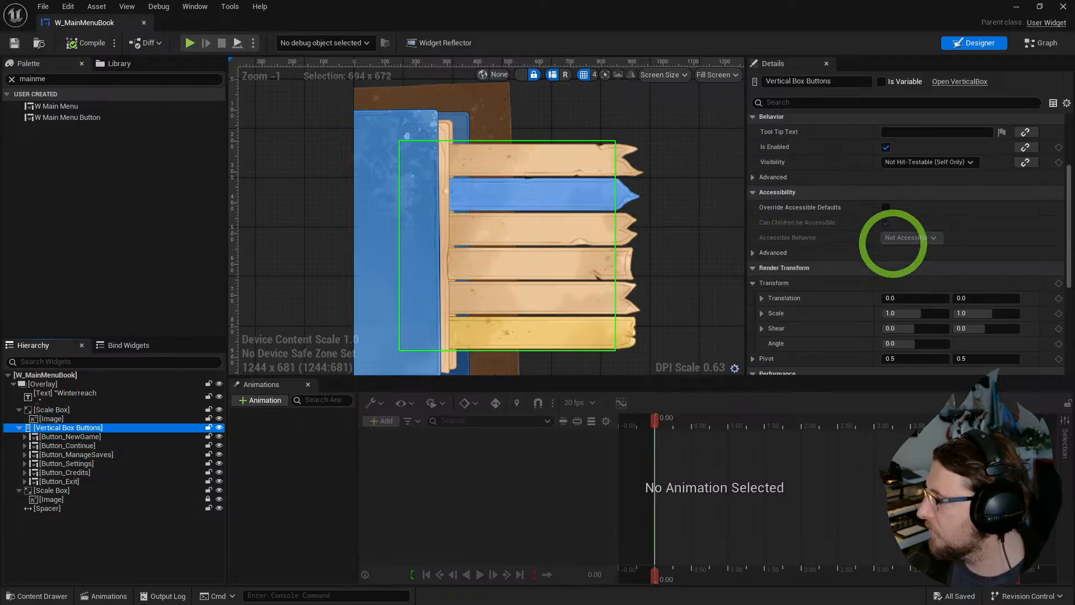
{"action": "left_click", "coordinate": [906, 150]}
{"action": "type", "text": "1"}
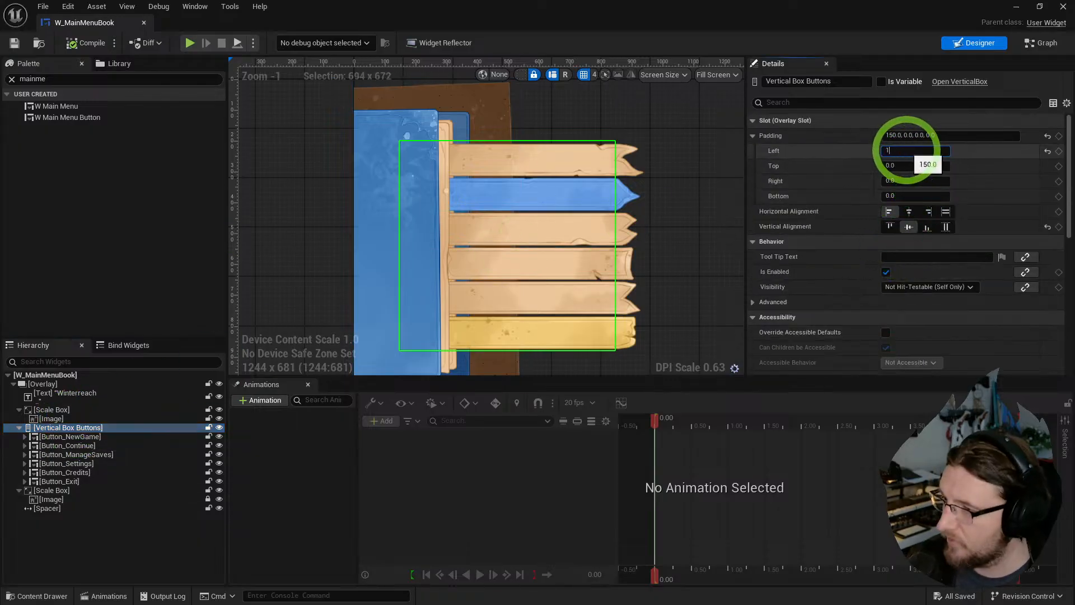
{"action": "type", "text": "00"}
{"action": "key", "text": "Return"}
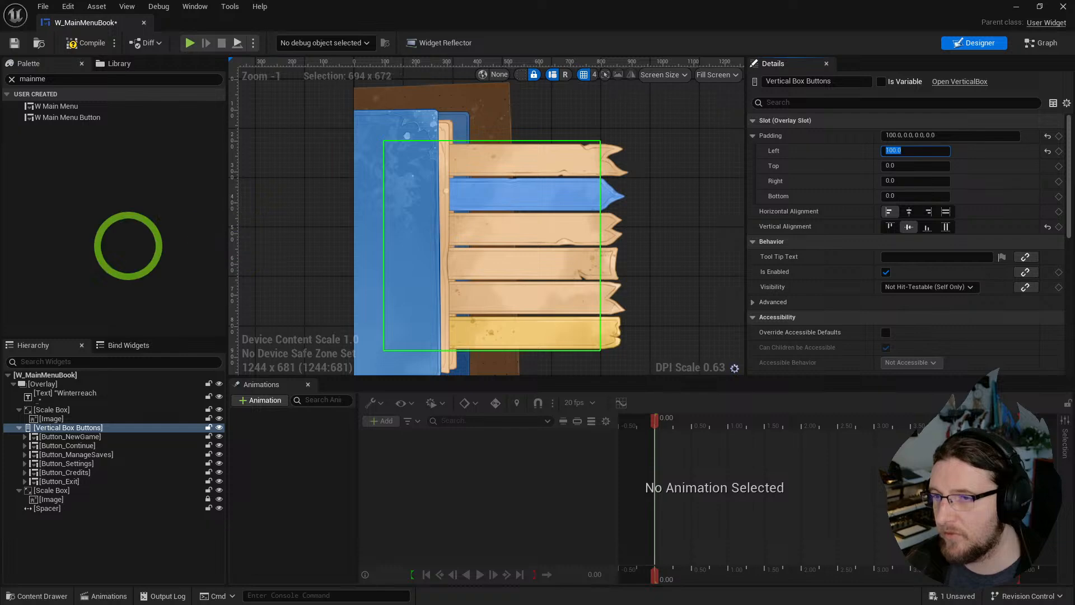
- Try placing a copy of the Winterreach Emporium title text directly in Button_NewGame's content slot
{"action": "right_click_drag", "start_coordinate": [529, 147], "coordinate": [523, 192]}
{"action": "left_click", "coordinate": [594, 182]}
{"action": "left_click", "coordinate": [457, 202]}
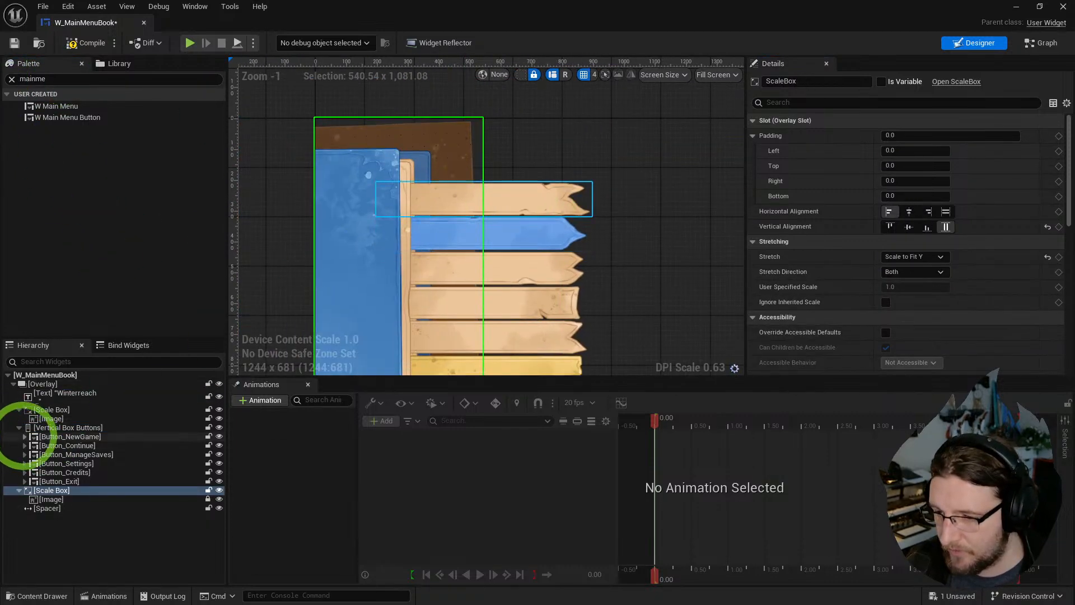
{"action": "left_click", "coordinate": [25, 436]}
{"action": "left_click", "coordinate": [50, 446]}
{"action": "key", "text": "ctrl+v"}
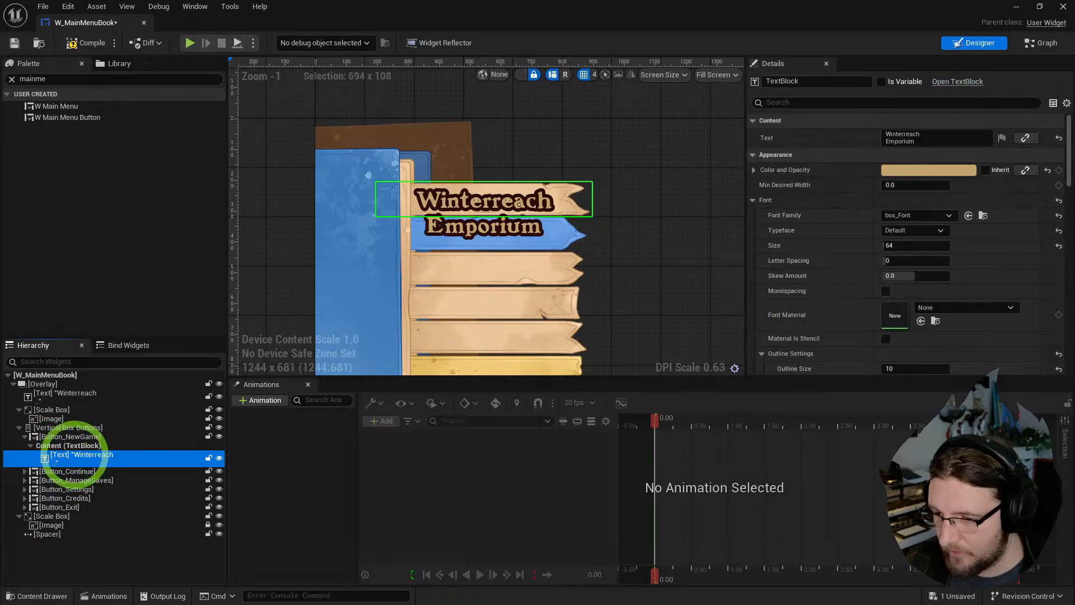
{"action": "key", "text": "Delete"}
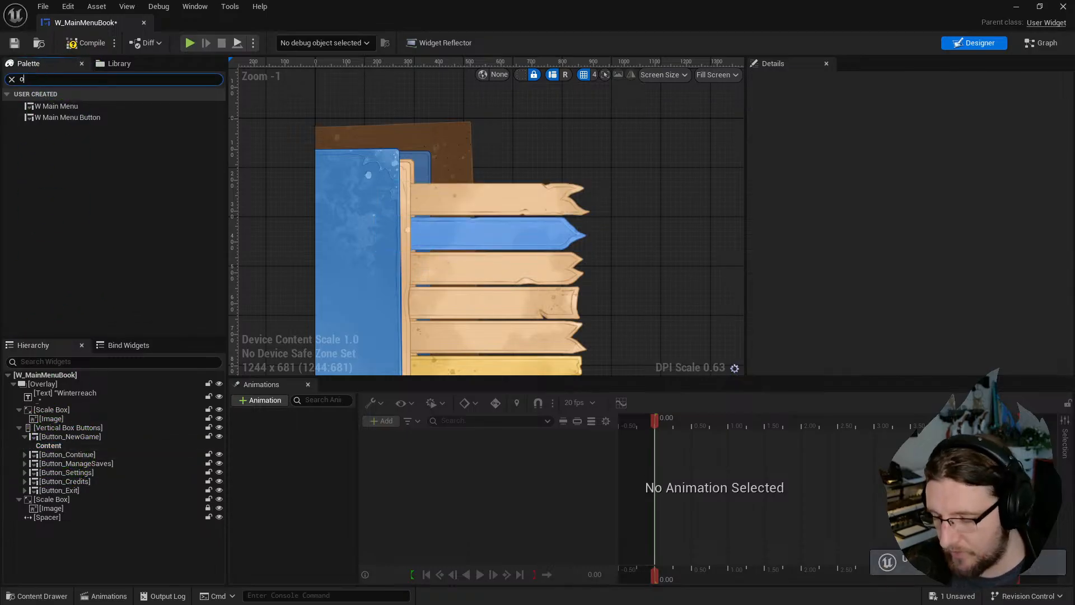
- Add an Overlay to Button_NewGame's content and paste the title text inside it, aligned left and vertically centred
{"action": "left_click_drag", "start_coordinate": [56, 106], "coordinate": [59, 448]}
{"action": "key", "text": "ctrl+v"}
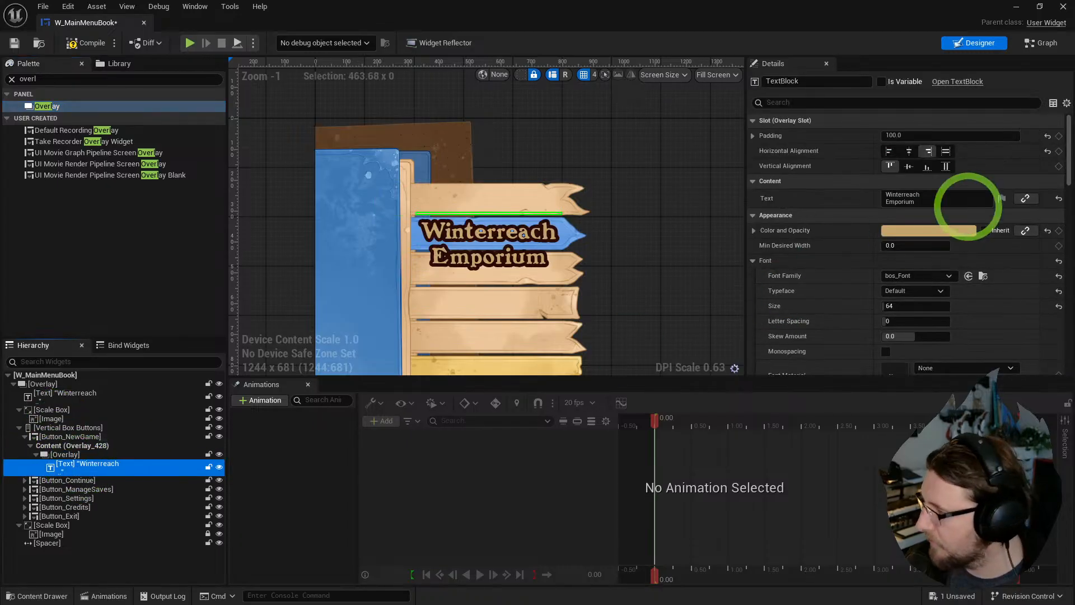
{"action": "left_click", "coordinate": [888, 151]}
{"action": "left_click", "coordinate": [908, 165]}
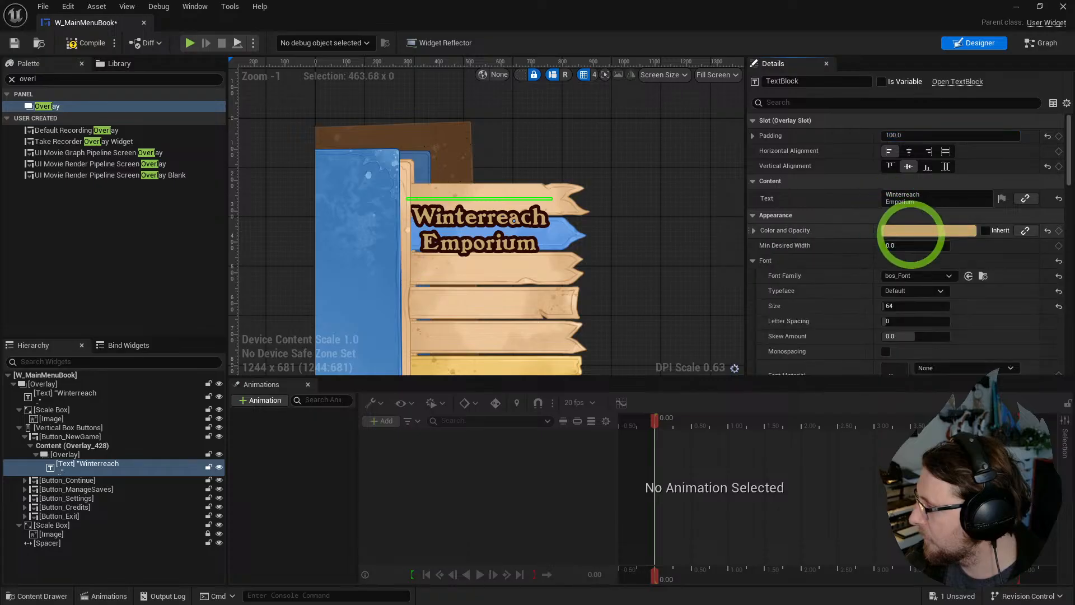
- Style the pasted text in Button_NewGame with the saved dark brown colour, font size 48 and outline size 0
{"action": "left_click", "coordinate": [911, 231]}
{"action": "left_click", "coordinate": [773, 265]}
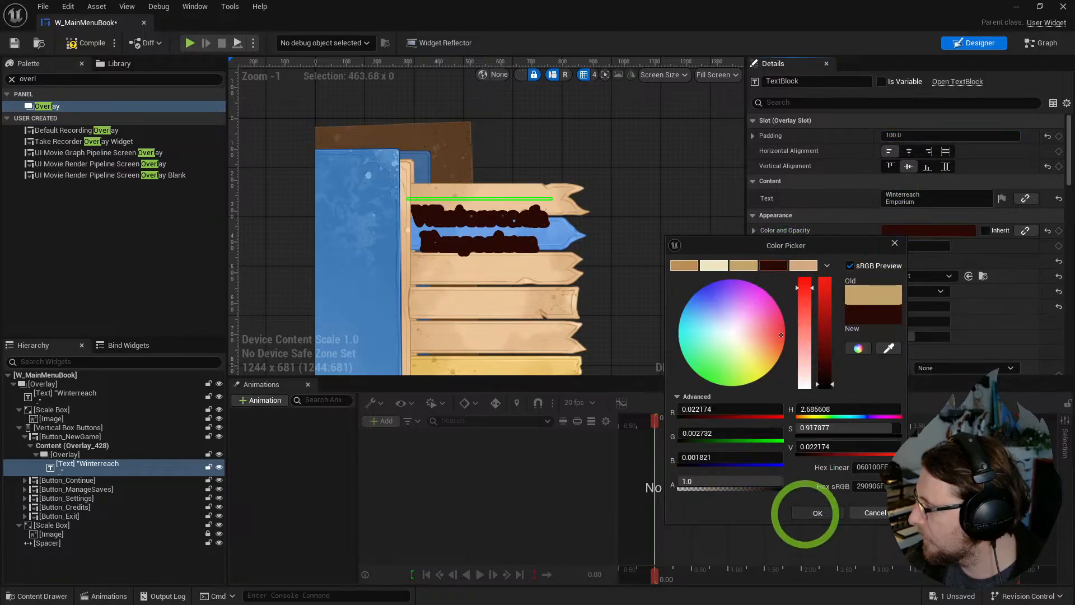
{"action": "left_click", "coordinate": [809, 512]}
{"action": "scroll", "coordinate": [859, 305], "scroll_direction": "down", "scroll_amount": 3}
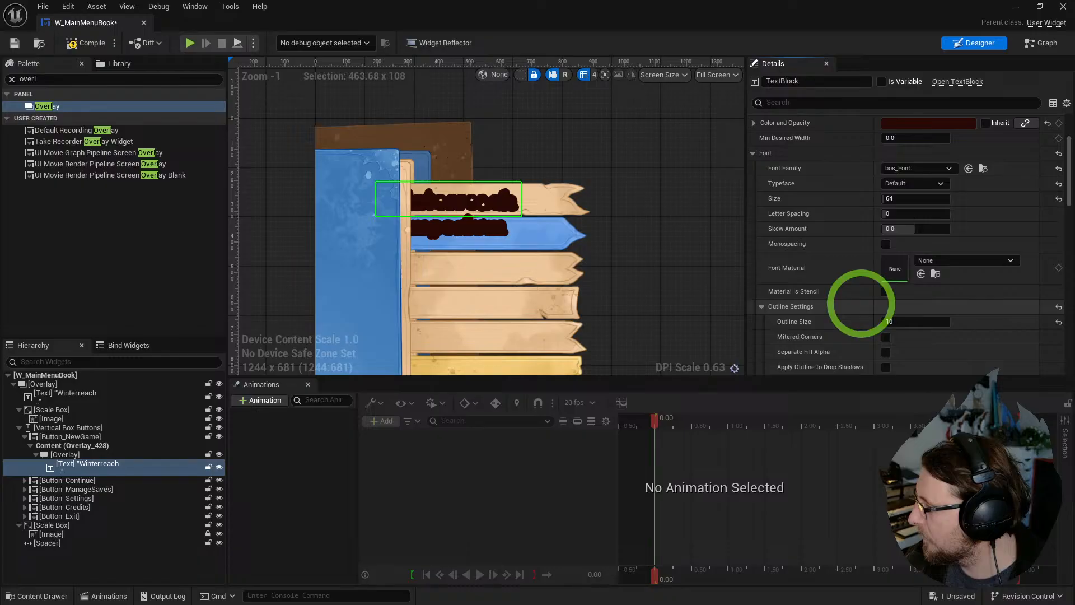
{"action": "left_click", "coordinate": [907, 199]}
{"action": "type", "text": "48"}
{"action": "key", "text": "Return"}
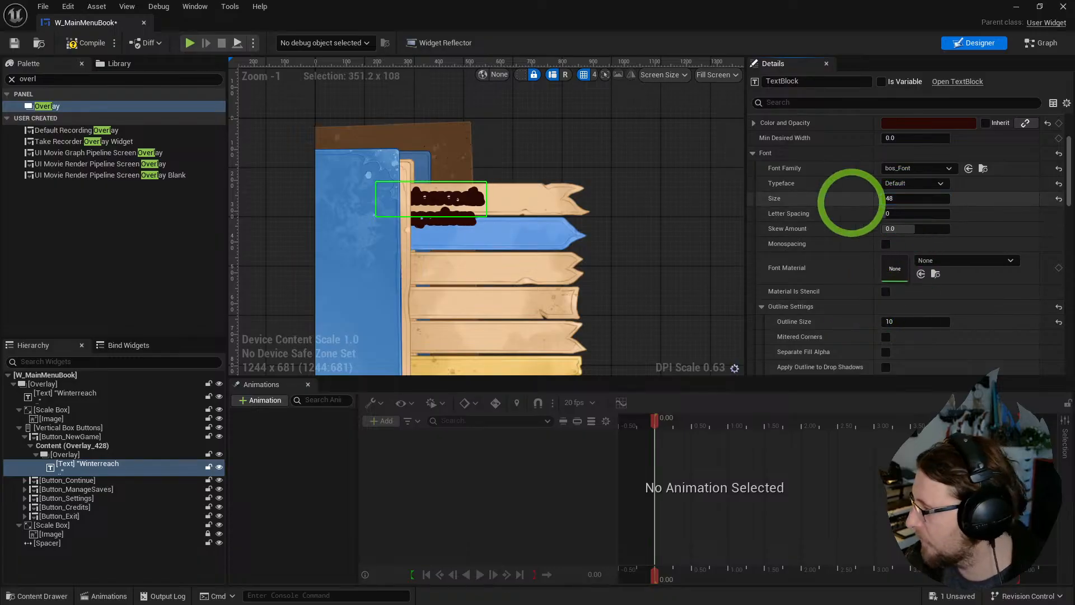
{"action": "scroll", "coordinate": [871, 276], "scroll_direction": "down", "scroll_amount": 5}
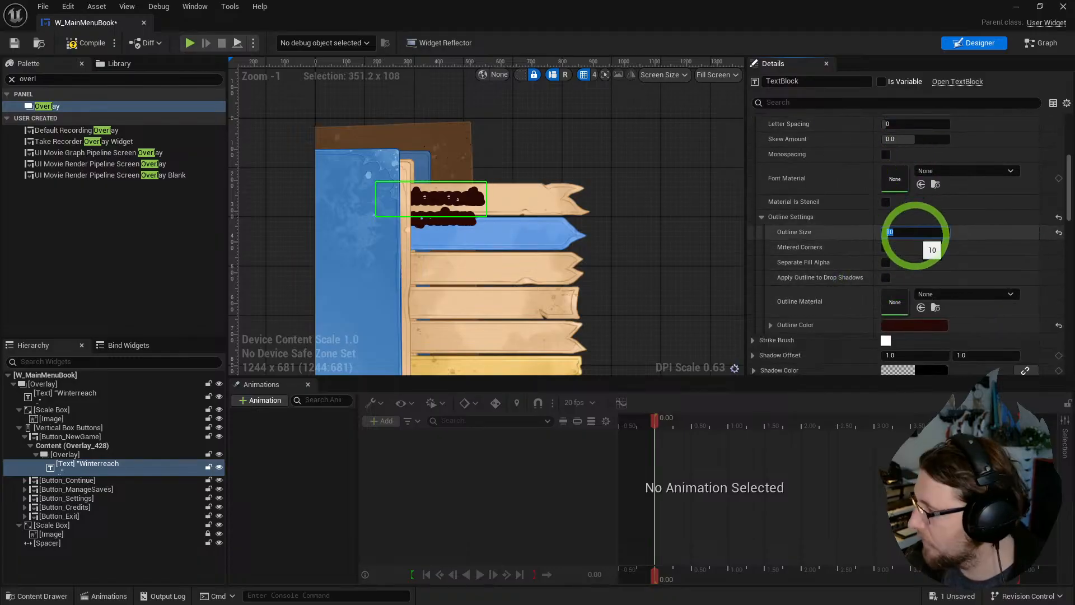
{"action": "type", "text": "0"}
{"action": "key", "text": "Return"}
- Change the pasted text in Button_NewGame to "New Game" and set its left padding to 150
{"action": "scroll", "coordinate": [857, 231], "scroll_direction": "up", "scroll_amount": 6}
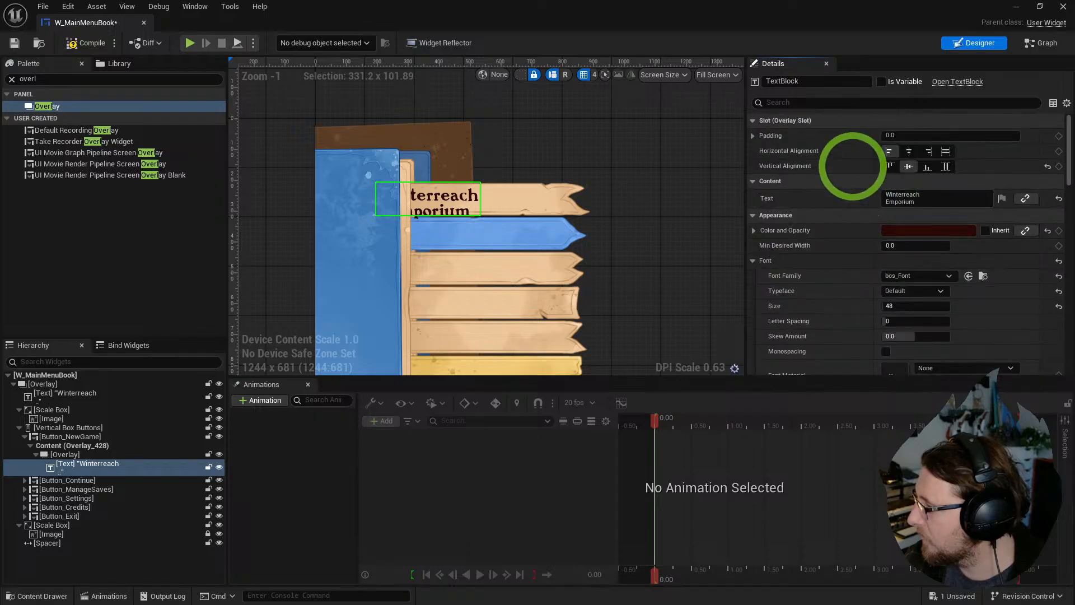
{"action": "left_click", "coordinate": [753, 136]}
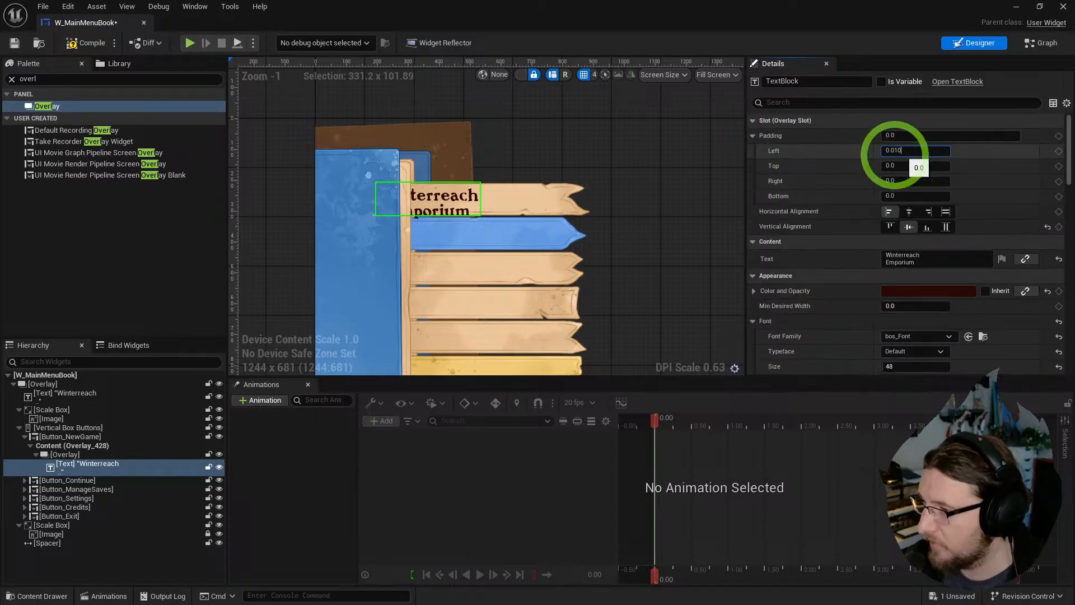
{"action": "left_click", "coordinate": [924, 260]}
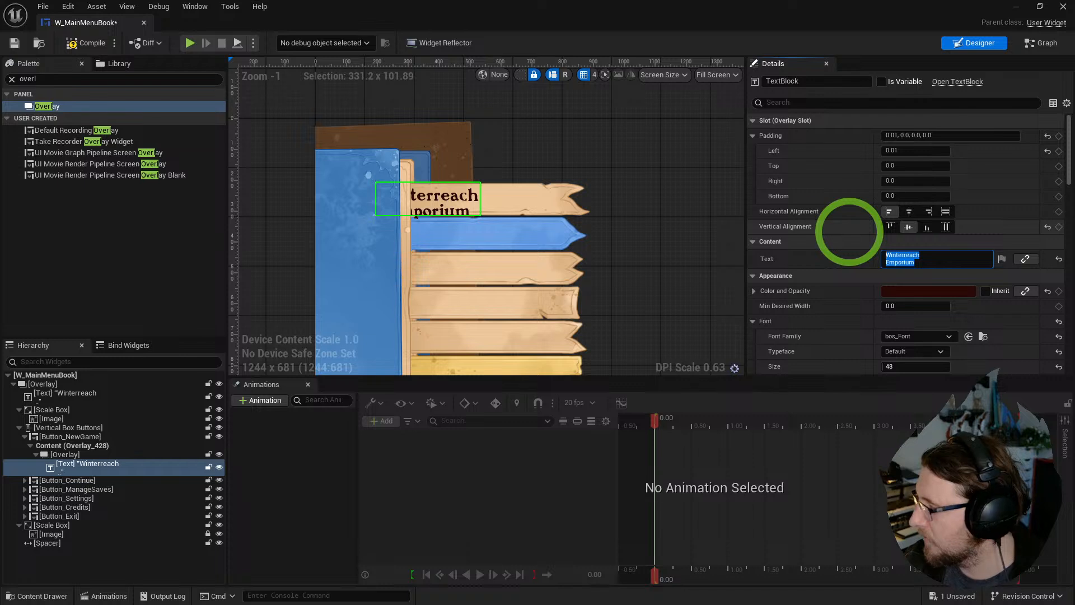
{"action": "type", "text": "New GAme"}
{"action": "key", "text": "Return"}
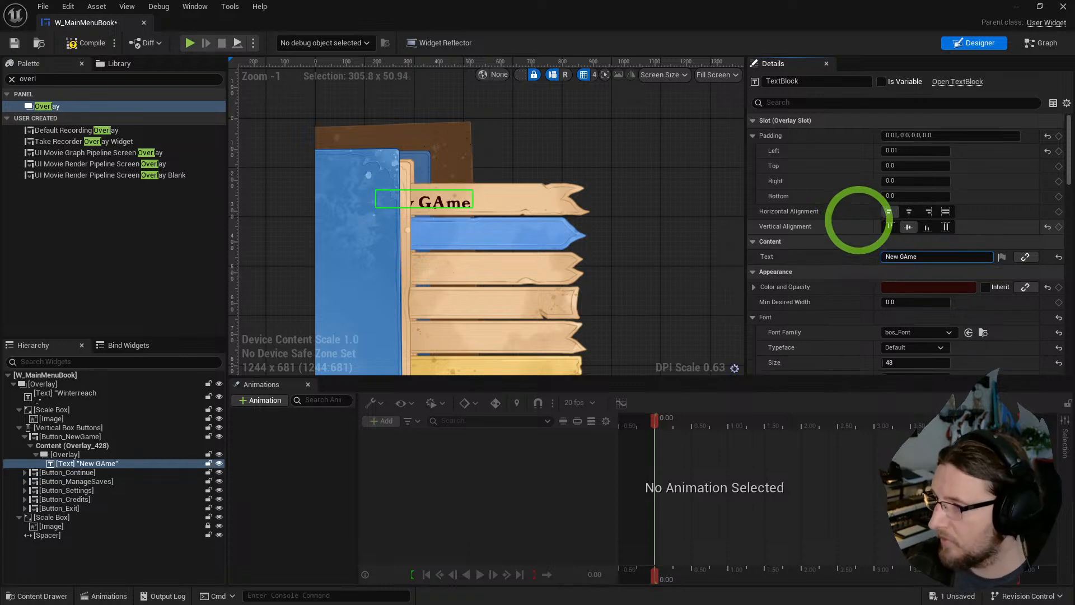
{"action": "left_click", "coordinate": [907, 256]}
{"action": "key", "text": "BackSpace"}
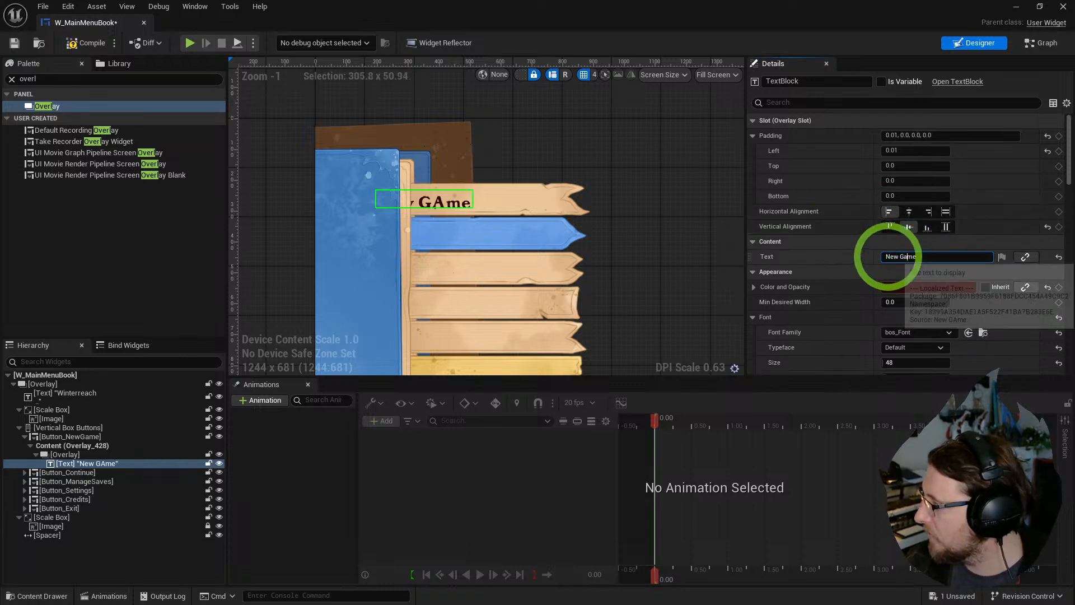
{"action": "type", "text": "a"}
{"action": "key", "text": "Return"}
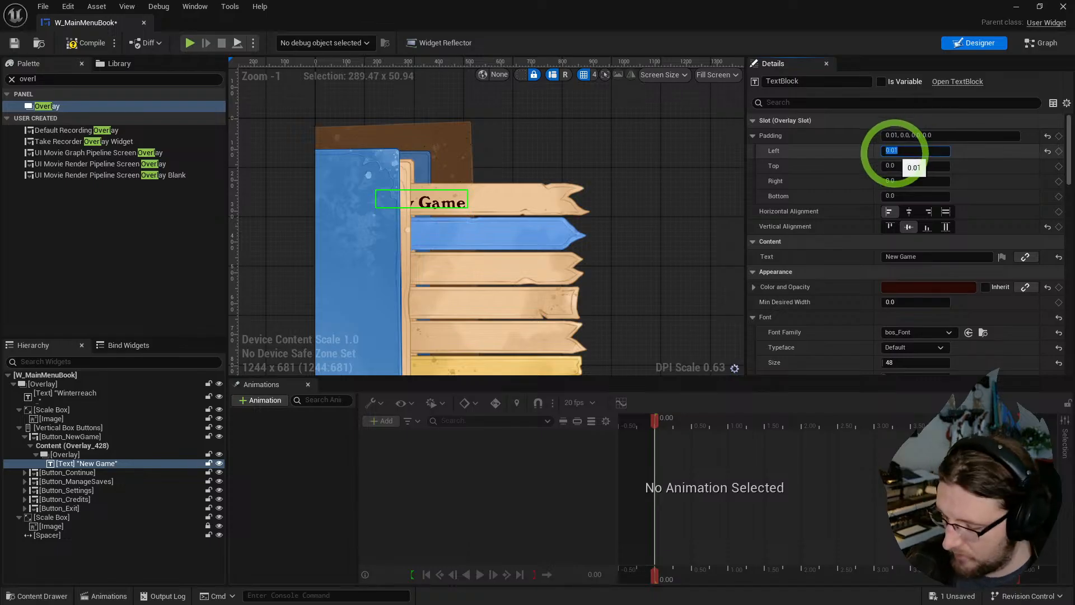
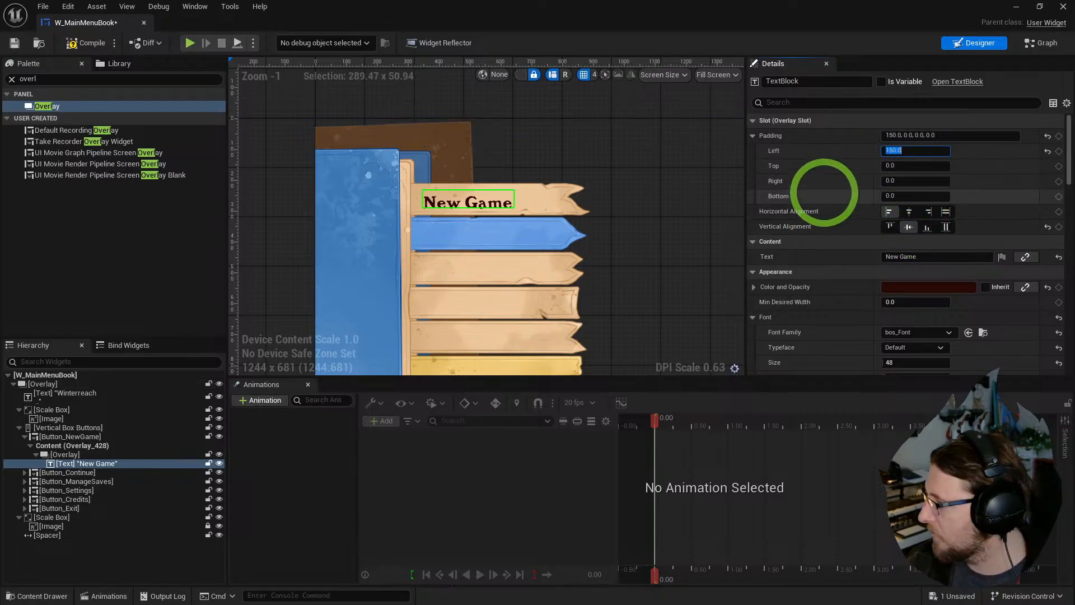
- Adjust the New Game text's line height and check the label's vertical placement on its plank
{"action": "scroll", "coordinate": [840, 190], "scroll_direction": "down", "scroll_amount": 3}
{"action": "scroll", "coordinate": [863, 233], "scroll_direction": "down", "scroll_amount": 12}
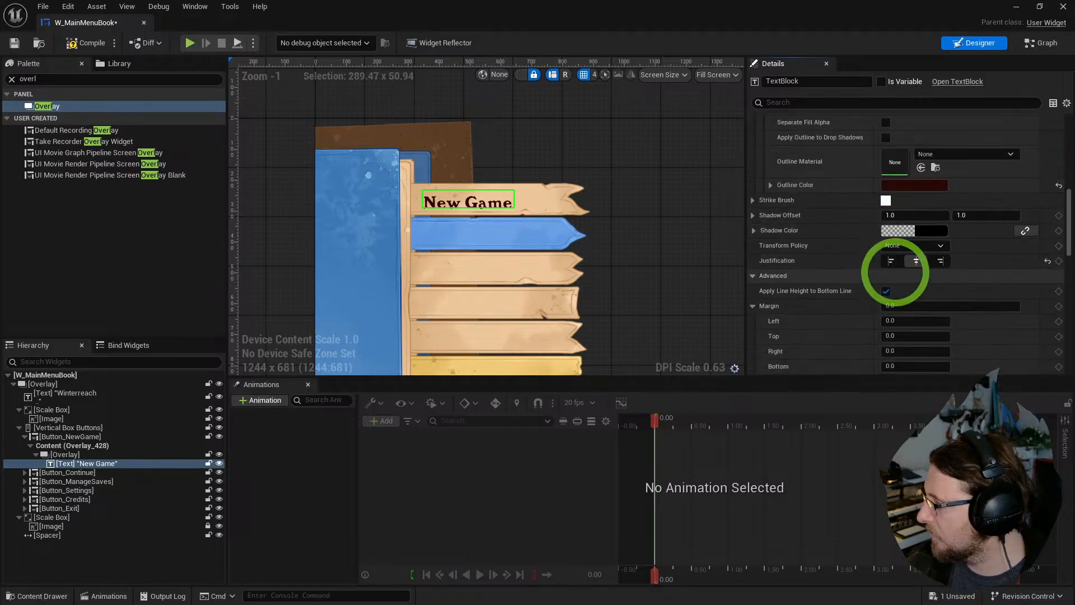
{"action": "key", "text": "Return"}
{"action": "left_click", "coordinate": [493, 154]}
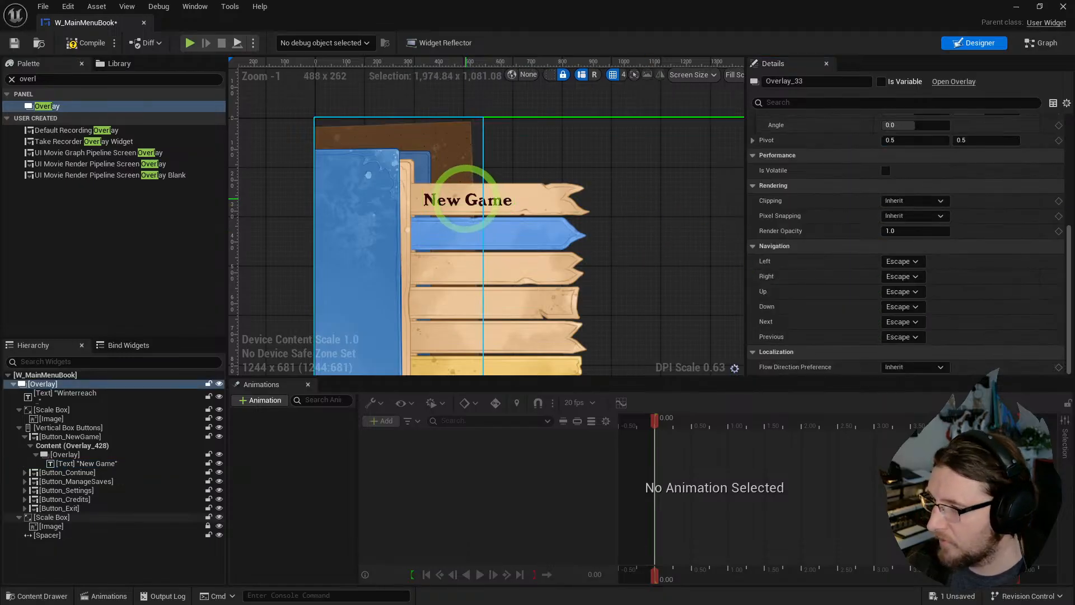
{"action": "left_click", "coordinate": [468, 199]}
{"action": "left_click", "coordinate": [504, 202]}
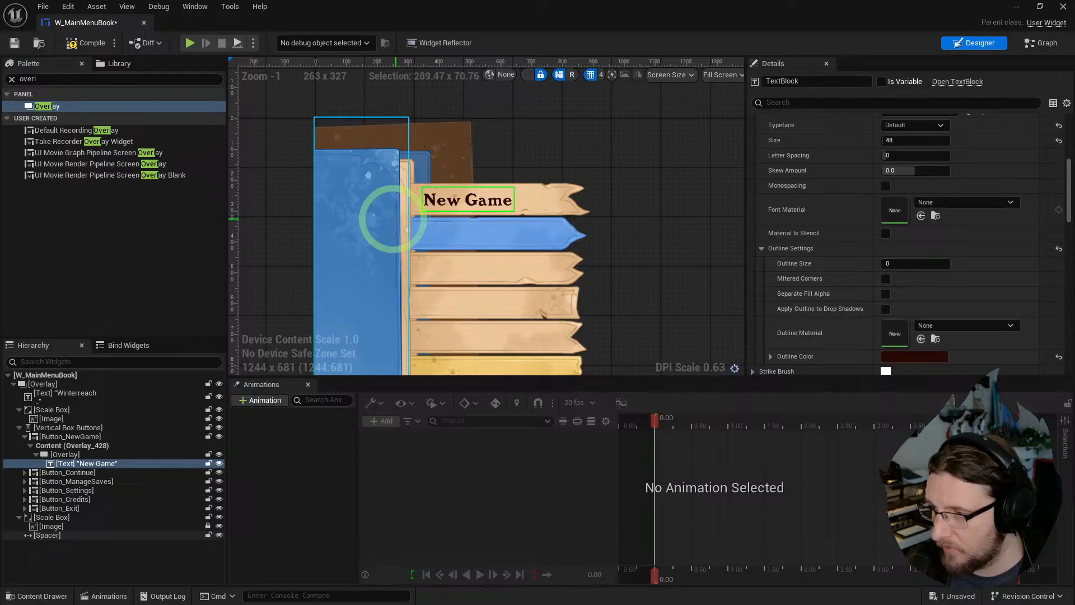
- Lock the last Scale Box, which overlaps the planks, against designer selection and select the New Game text
{"action": "left_click", "coordinate": [391, 217]}
{"action": "left_click", "coordinate": [489, 196]}
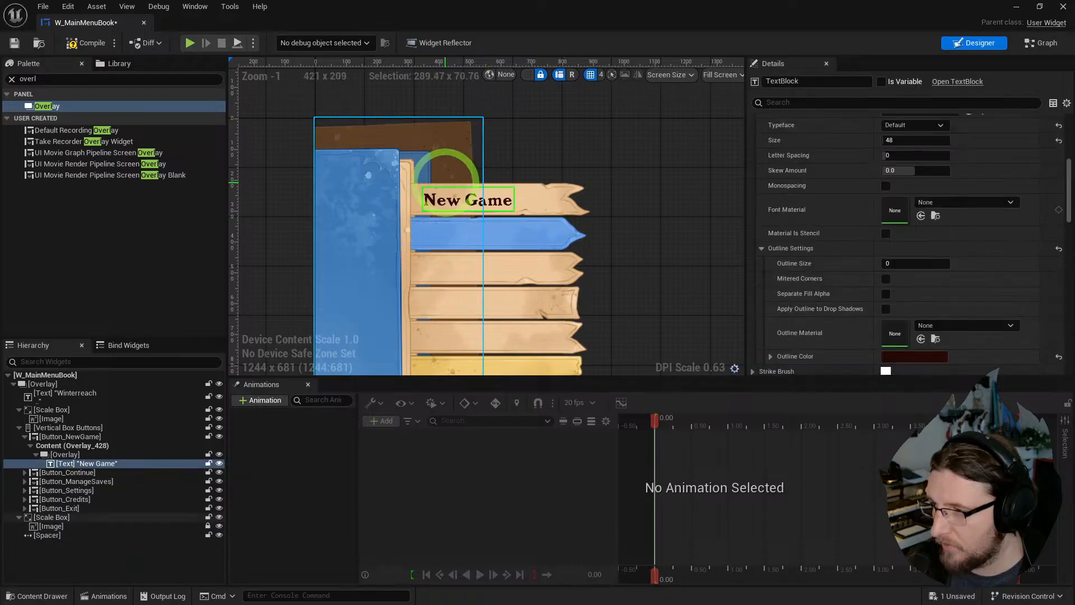
{"action": "left_click", "coordinate": [446, 179]}
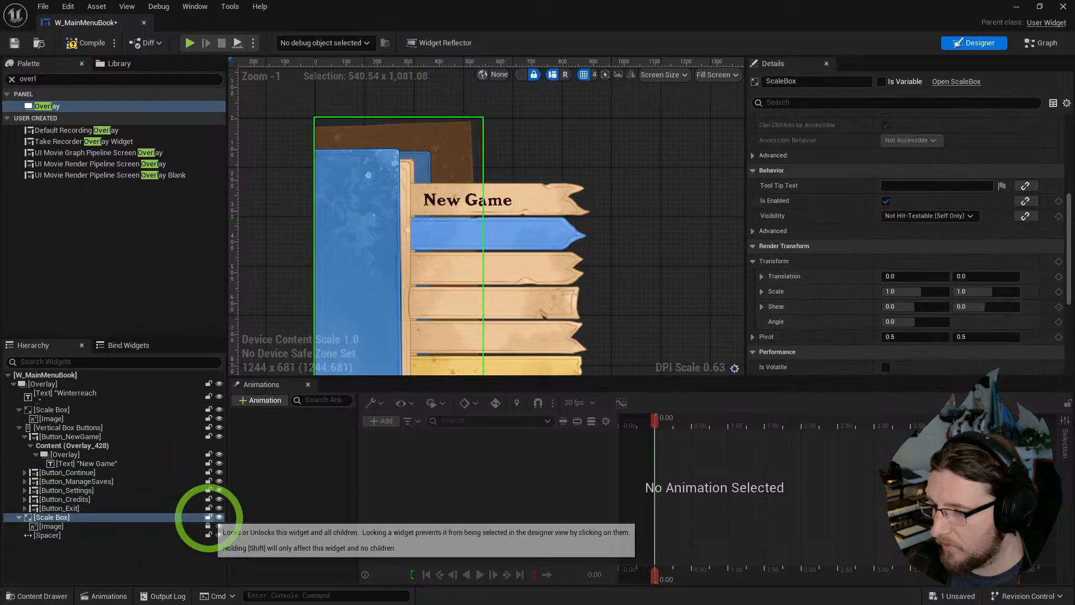
{"action": "left_click", "coordinate": [469, 183]}
{"action": "left_click", "coordinate": [469, 185]}
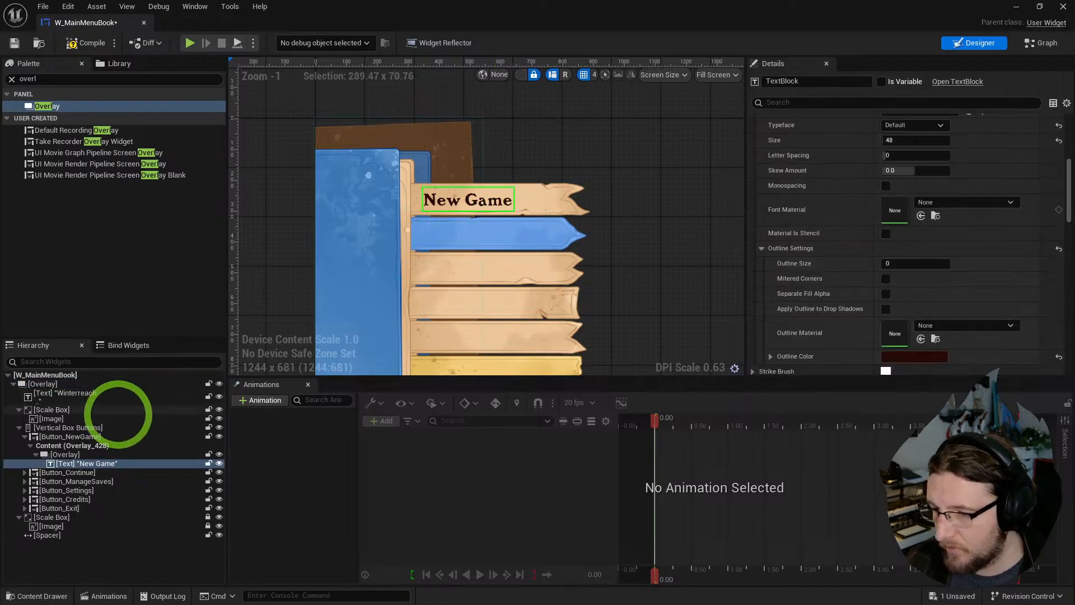
- Copy the New Game Overlay from Button_NewGame and paste it into the content slots of Button_Continue and Button_ManageSaves
{"action": "left_click", "coordinate": [50, 454]}
{"action": "left_click", "coordinate": [25, 507]}
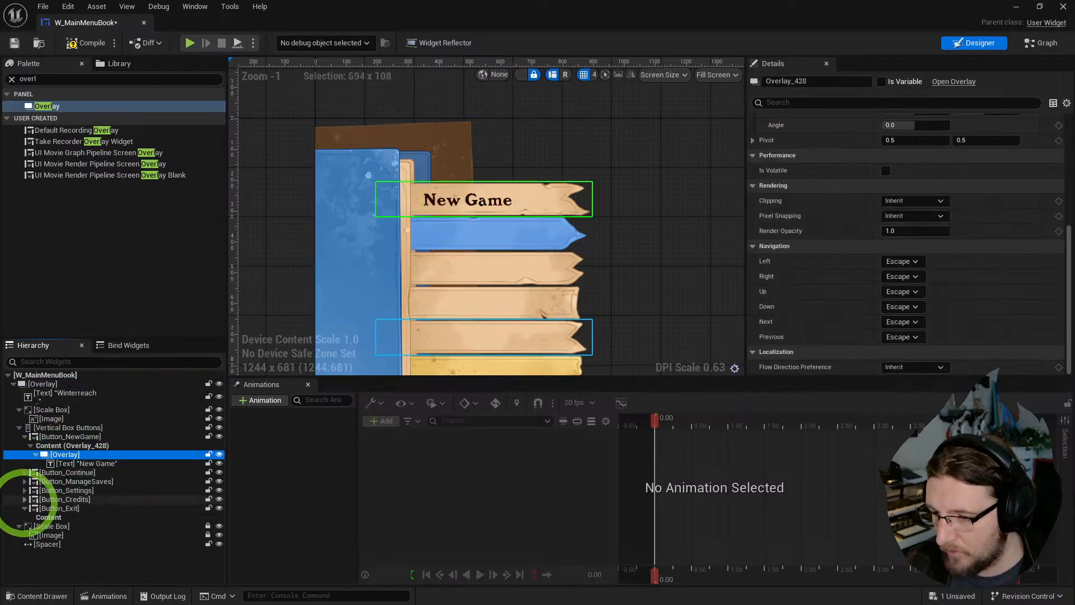
{"action": "left_click", "coordinate": [25, 499]}
{"action": "left_click", "coordinate": [25, 490]}
{"action": "left_click", "coordinate": [56, 473]}
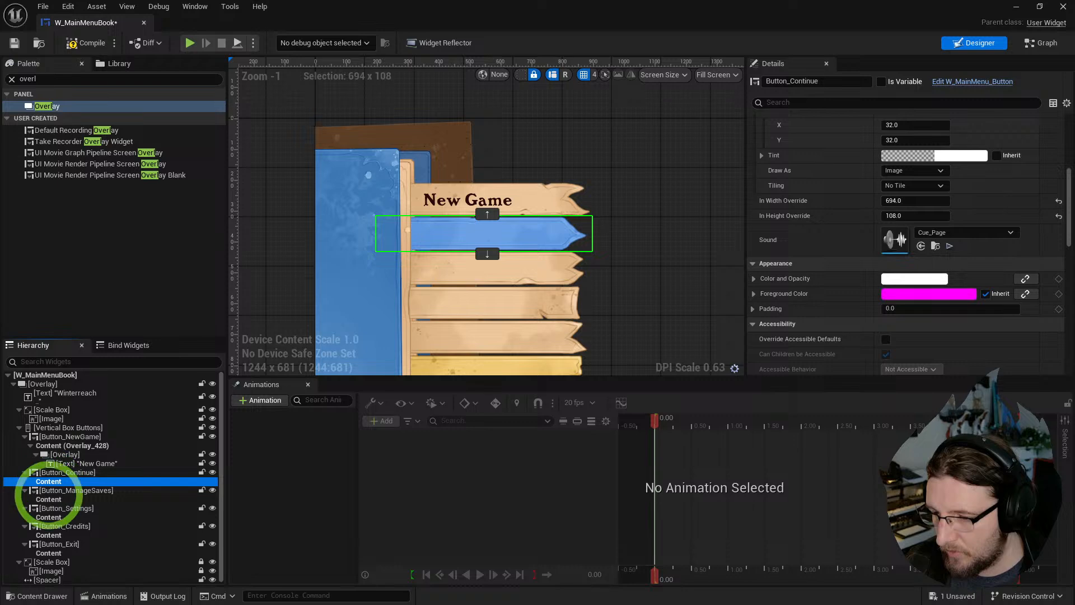
{"action": "key", "text": "ctrl+v"}
{"action": "left_click", "coordinate": [56, 508]}
{"action": "key", "text": "ctrl+v"}
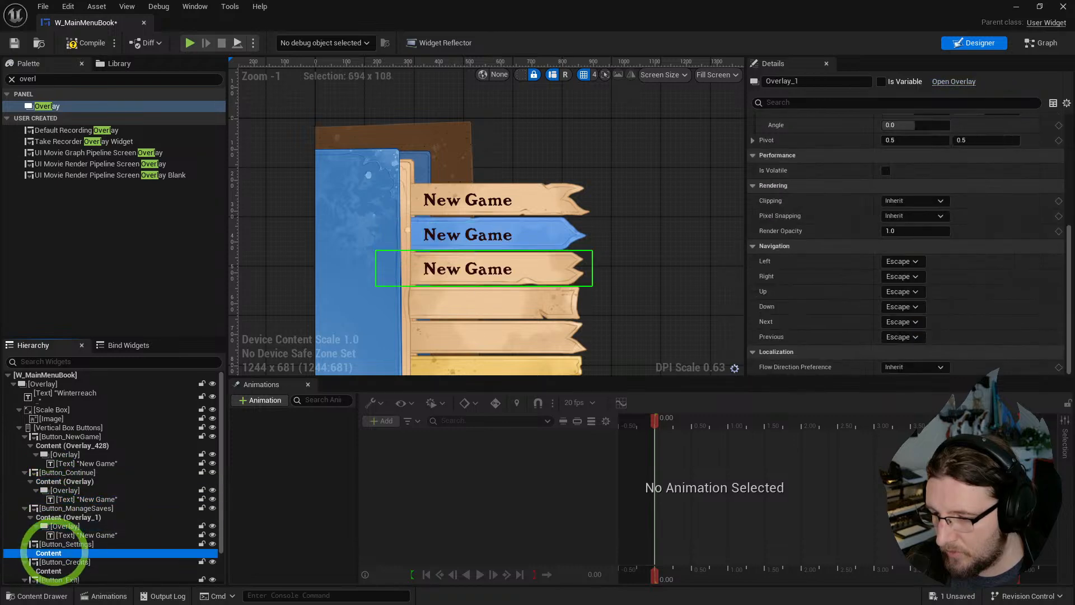
- Paste the copied label Overlay into the content slots of Button_Settings, Button_Exit and Button_Credits
{"action": "key", "text": "ctrl+v"}
{"action": "left_click", "coordinate": [49, 552]}
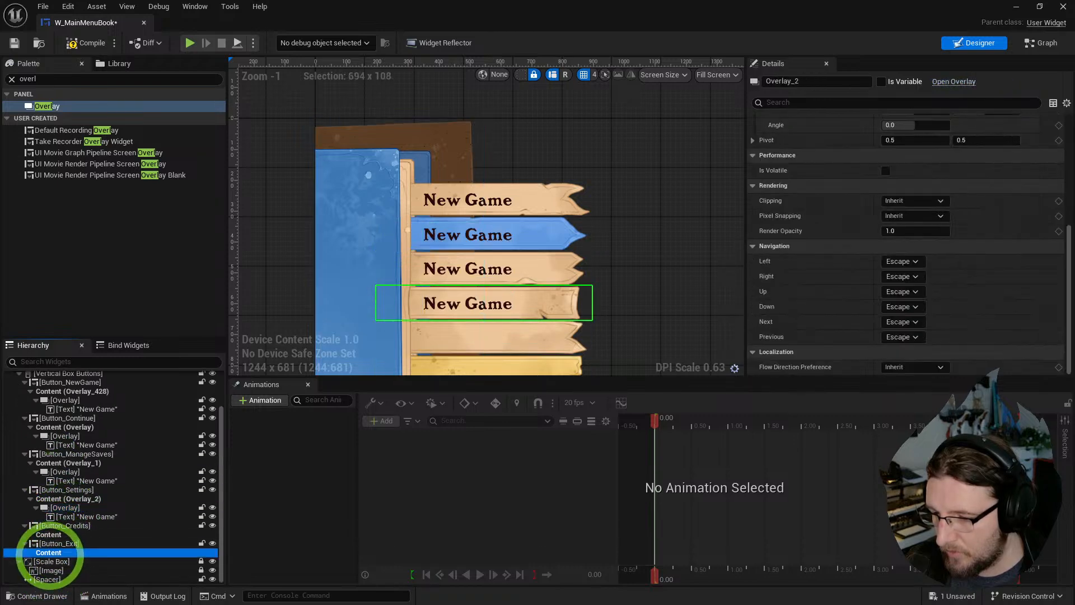
{"action": "key", "text": "ctrl+v"}
{"action": "left_click", "coordinate": [48, 534]}
{"action": "key", "text": "ctrl+v"}
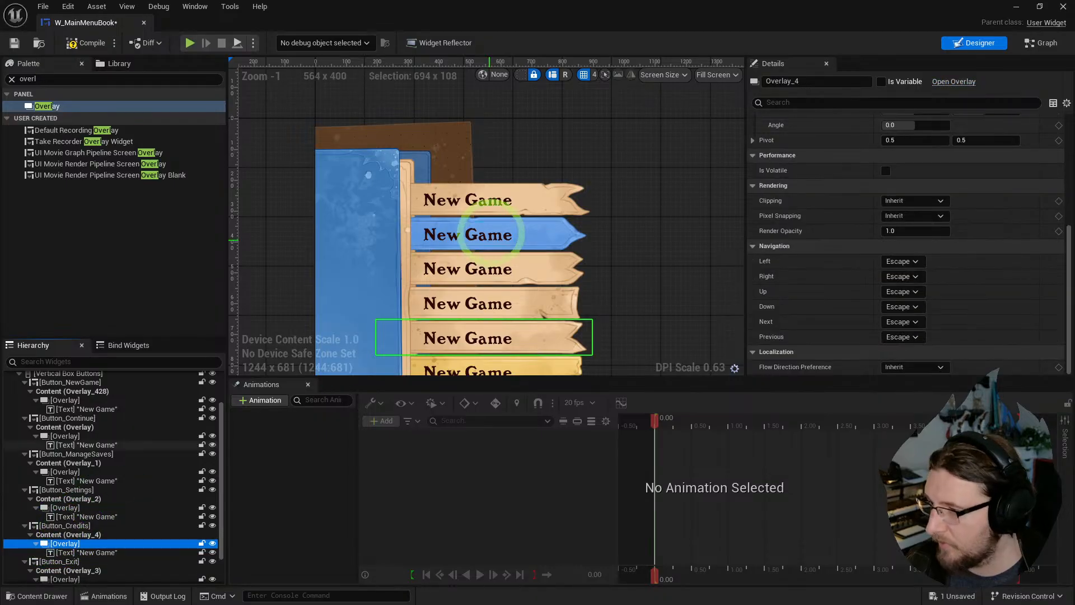
- Change the label texts on the second, third and fourth planks to "Continue", "Manage Saves" and "Settings"
{"action": "left_click", "coordinate": [468, 235]}
{"action": "scroll", "coordinate": [895, 196], "scroll_direction": "up", "scroll_amount": 7}
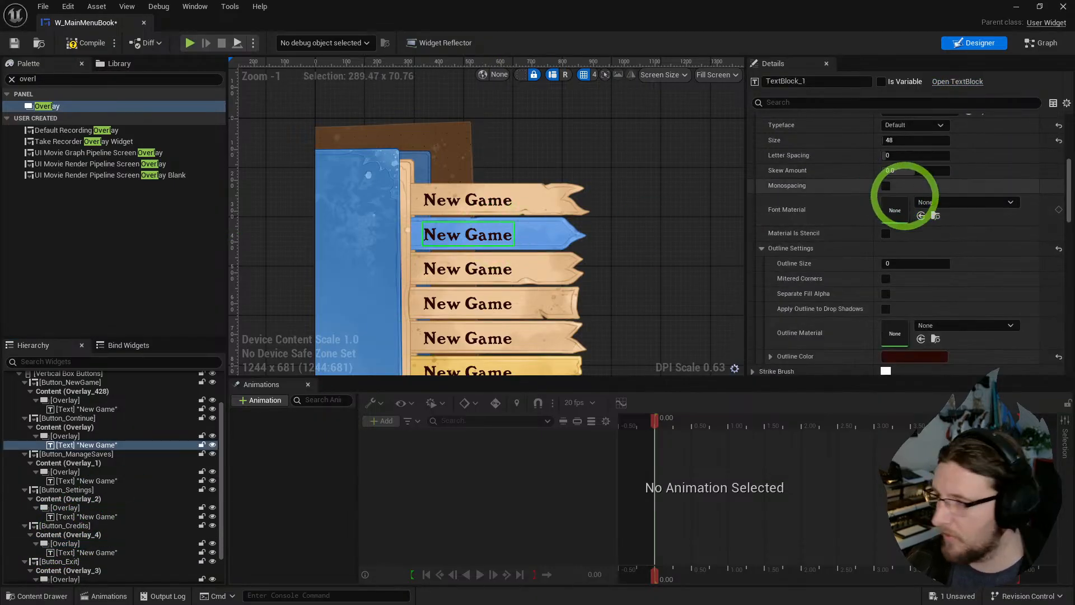
{"action": "left_click", "coordinate": [924, 231]}
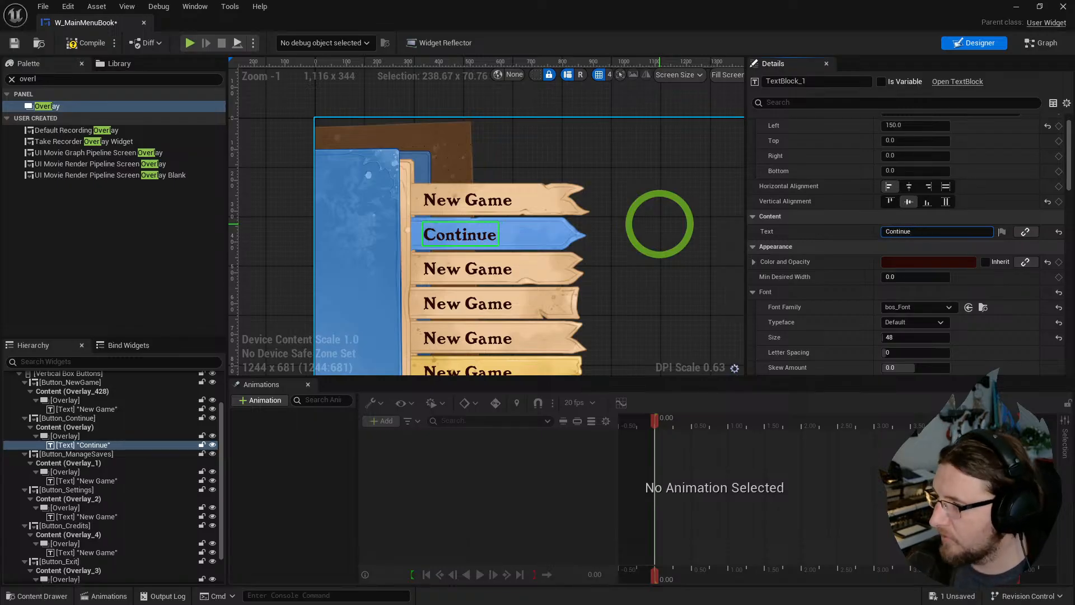
{"action": "left_click", "coordinate": [467, 268]}
{"action": "left_click", "coordinate": [918, 231]}
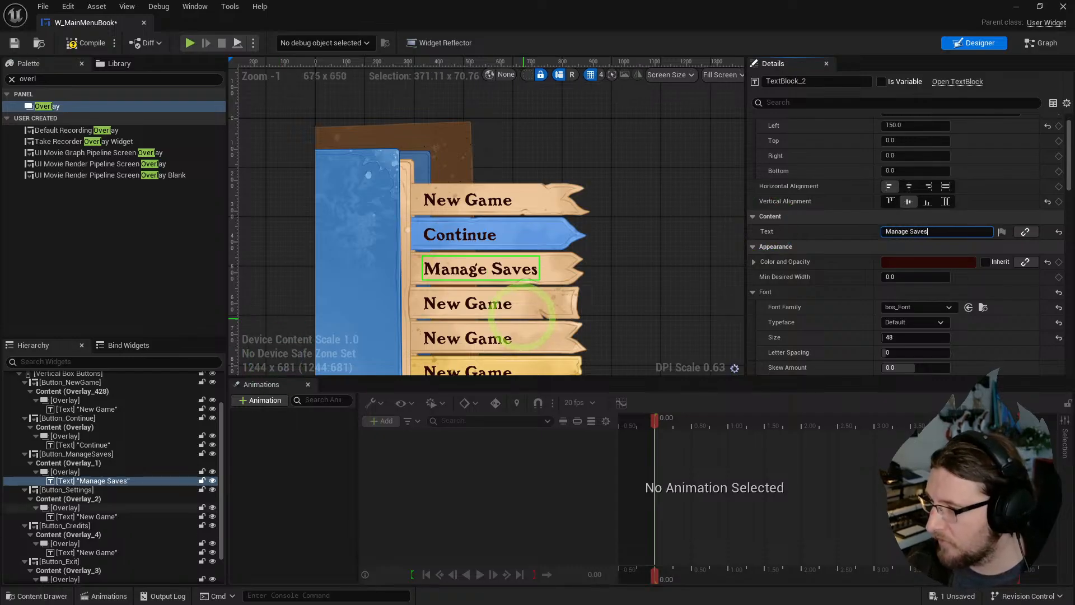
{"action": "left_click", "coordinate": [468, 303]}
{"action": "left_click", "coordinate": [922, 232]}
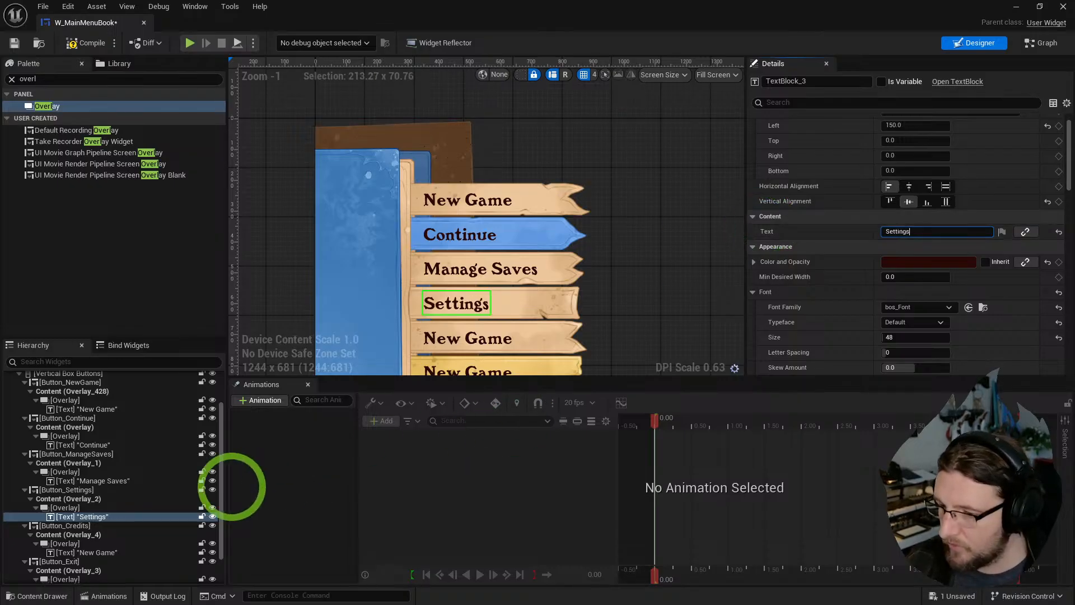
- Change the label texts in Button_Credits and Button_Exit to "Credits" and "Exit"
{"action": "left_click", "coordinate": [84, 552]}
{"action": "left_click", "coordinate": [925, 231]}
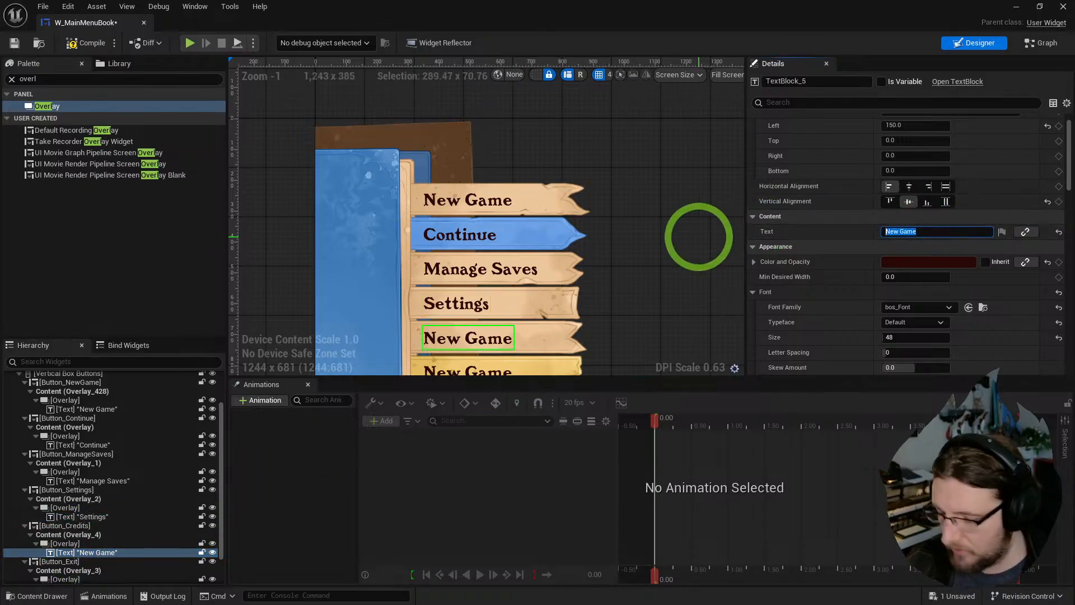
{"action": "right_click_drag", "start_coordinate": [685, 234], "coordinate": [701, 106]}
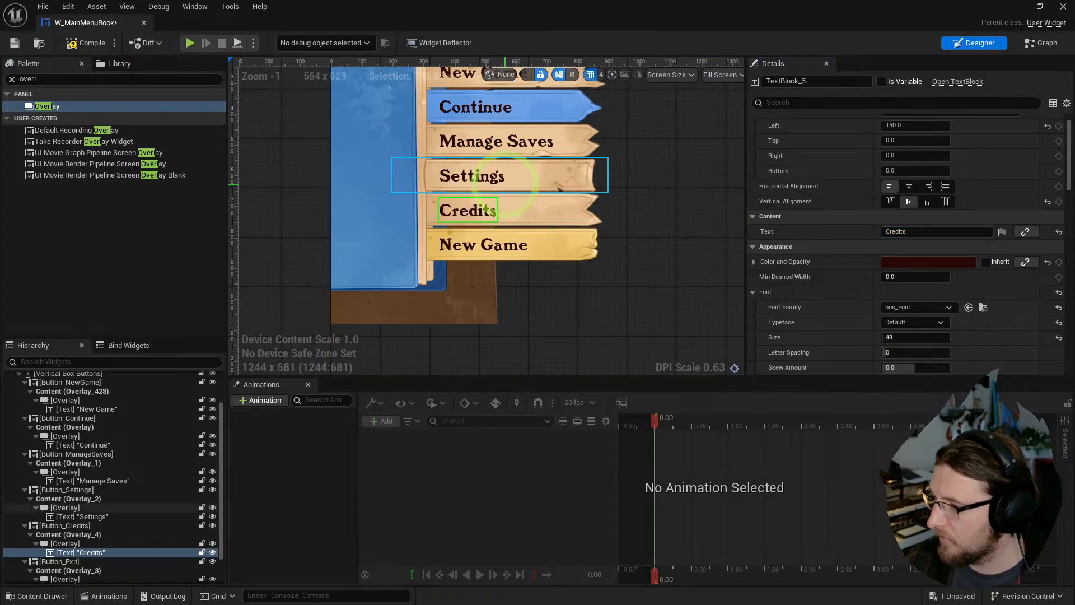
{"action": "left_click", "coordinate": [503, 250]}
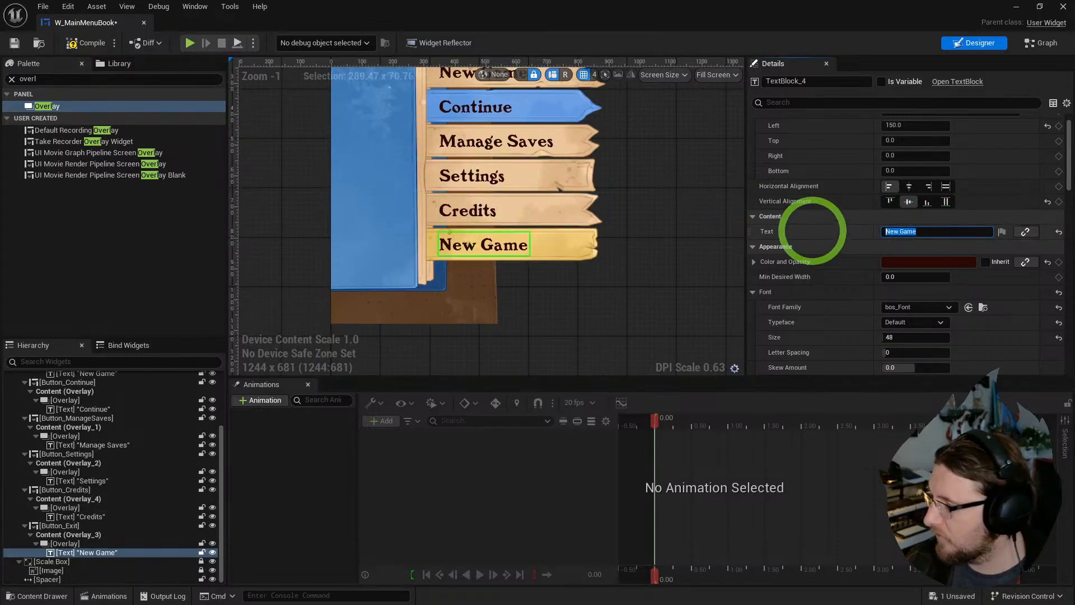
{"action": "right_click_drag", "start_coordinate": [662, 201], "coordinate": [626, 292]}
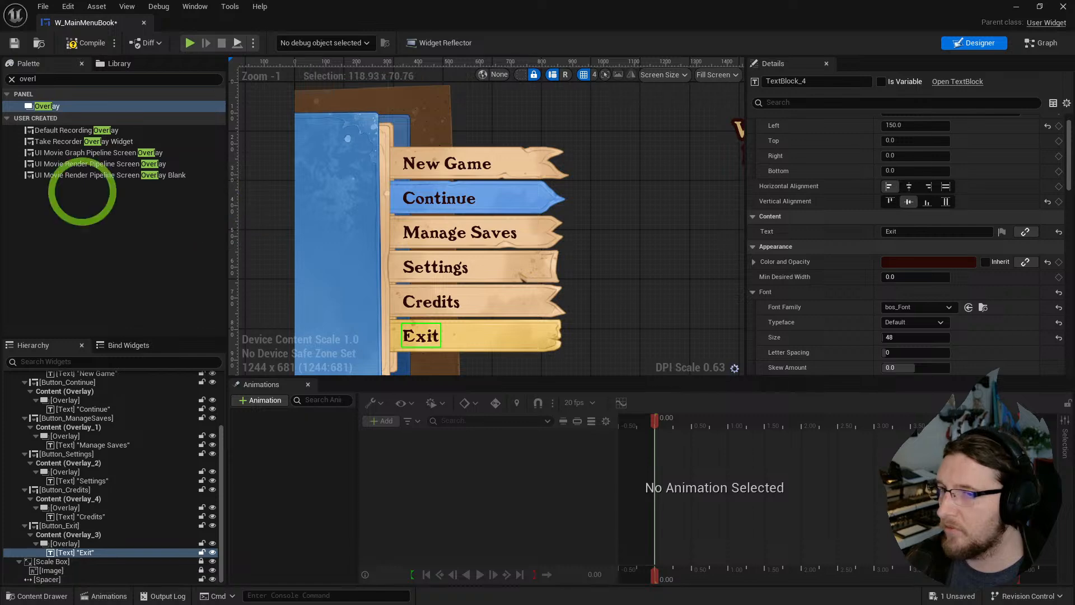
- Compare the labelled planks with the mainmenu.png reference in the browser, and compile and save W_MainMenuBook
{"action": "left_click_drag", "start_coordinate": [0, 51], "coordinate": [688, 43]}
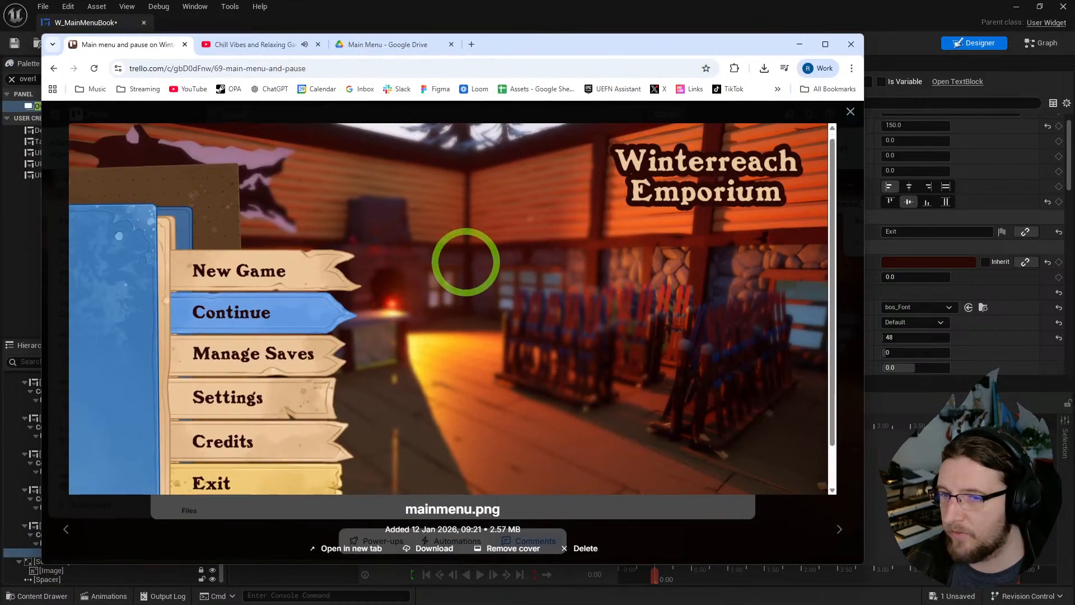
{"action": "scroll", "coordinate": [465, 262], "scroll_direction": "down", "scroll_amount": 2}
{"action": "left_click_drag", "start_coordinate": [551, 50], "coordinate": [0, 78]}
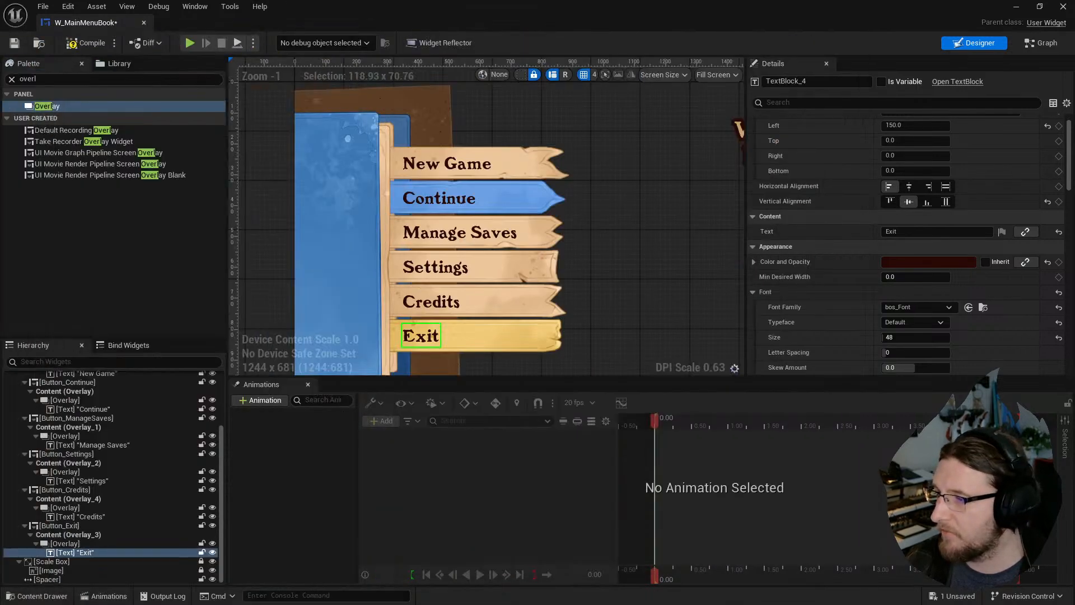
{"action": "scroll", "coordinate": [381, 193], "scroll_direction": "down", "scroll_amount": 2}
{"action": "left_click", "coordinate": [259, 191]}
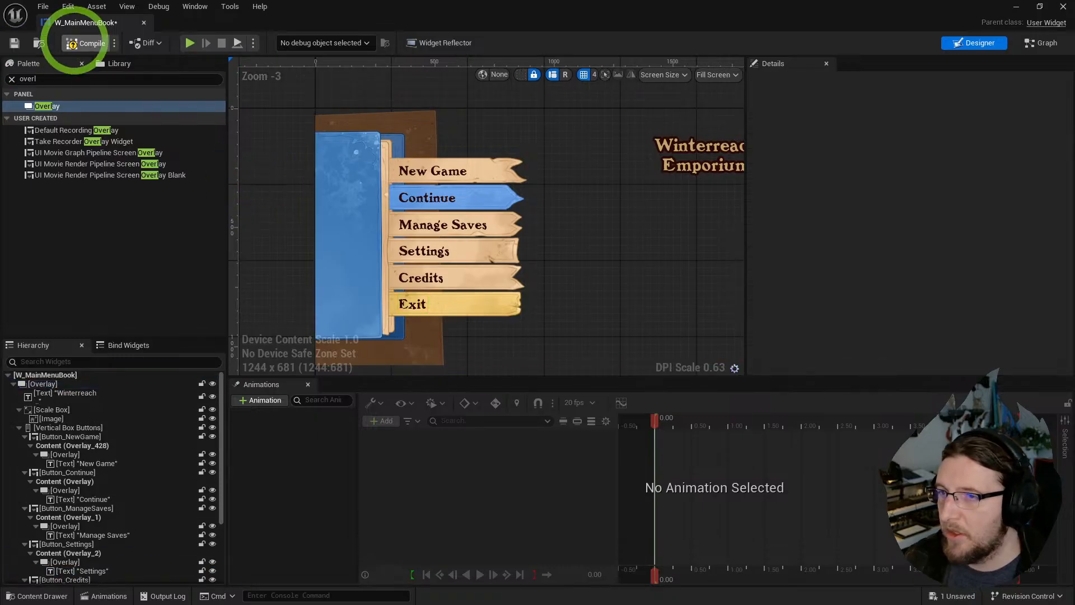
{"action": "left_click", "coordinate": [14, 43]}
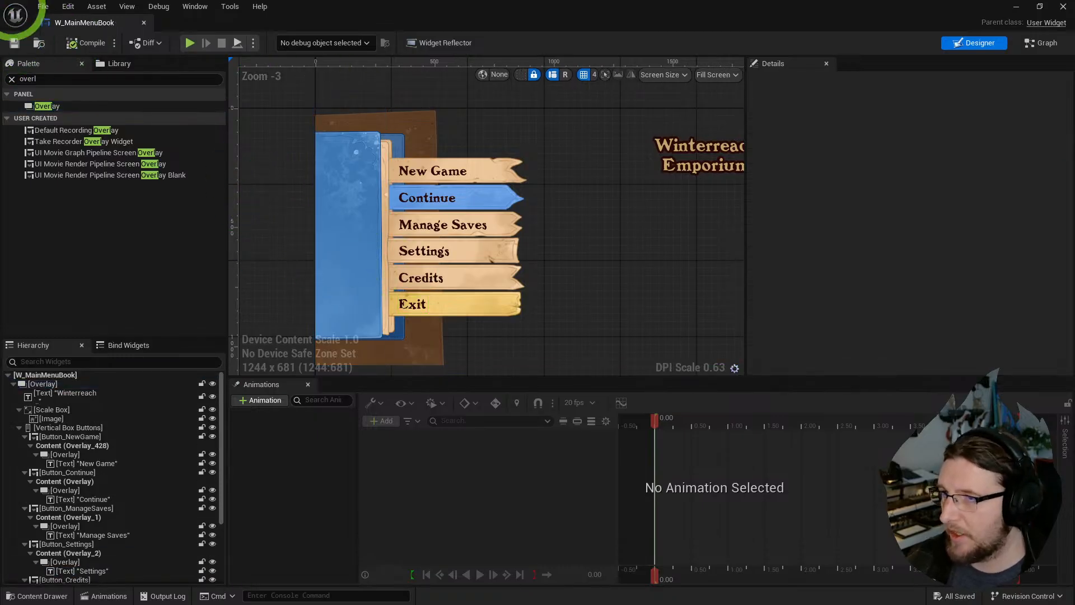
- Open the W_MainMenu_Button widget from the MainMenu folder and review the default properties of its root
{"action": "key", "text": "ctrl+space"}
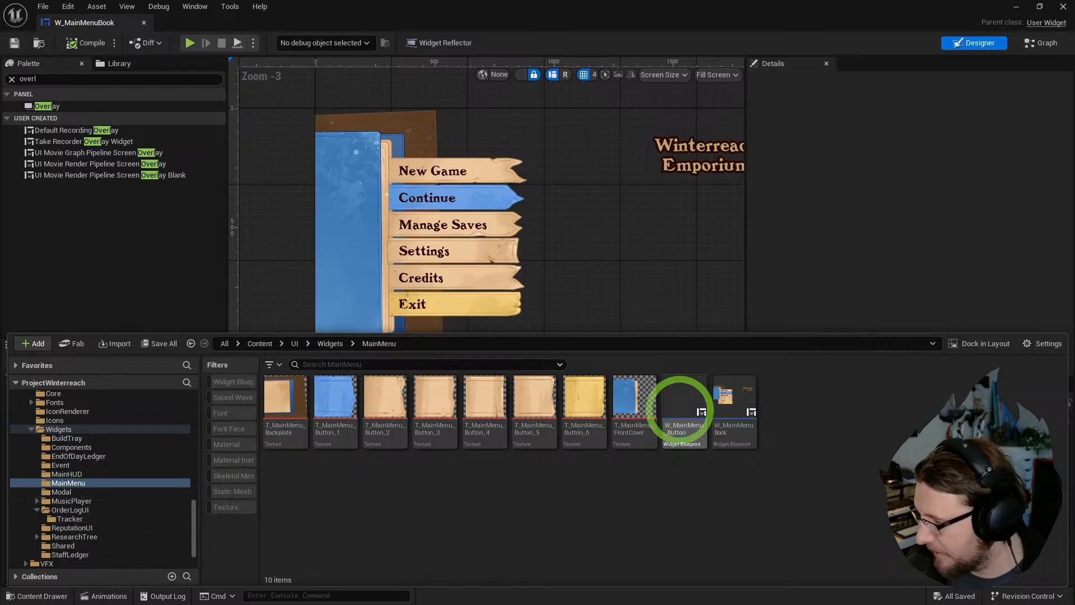
{"action": "double_click", "coordinate": [680, 406]}
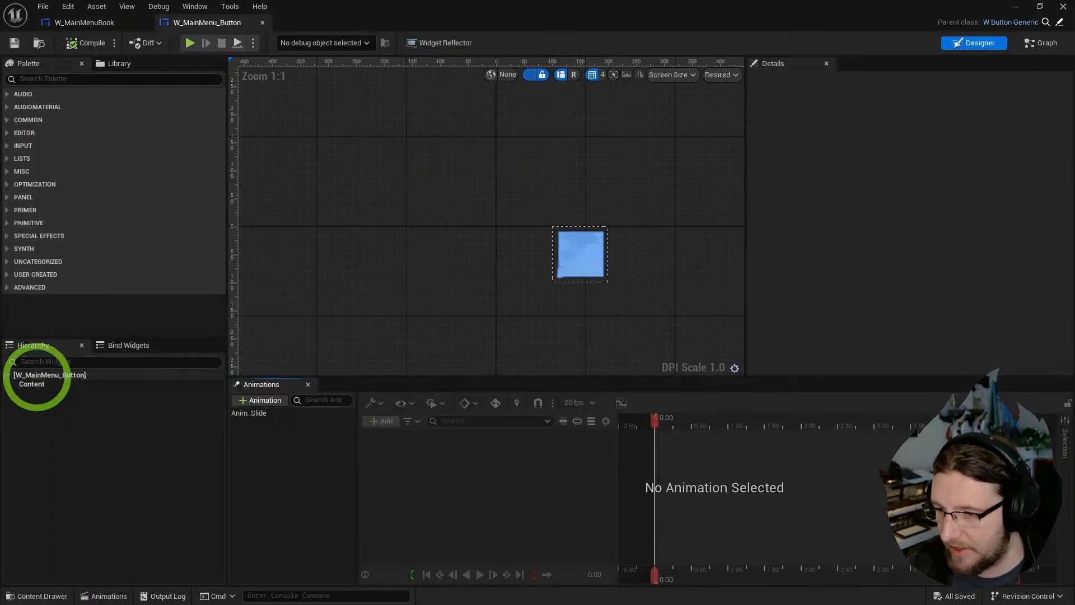
{"action": "left_click", "coordinate": [37, 375]}
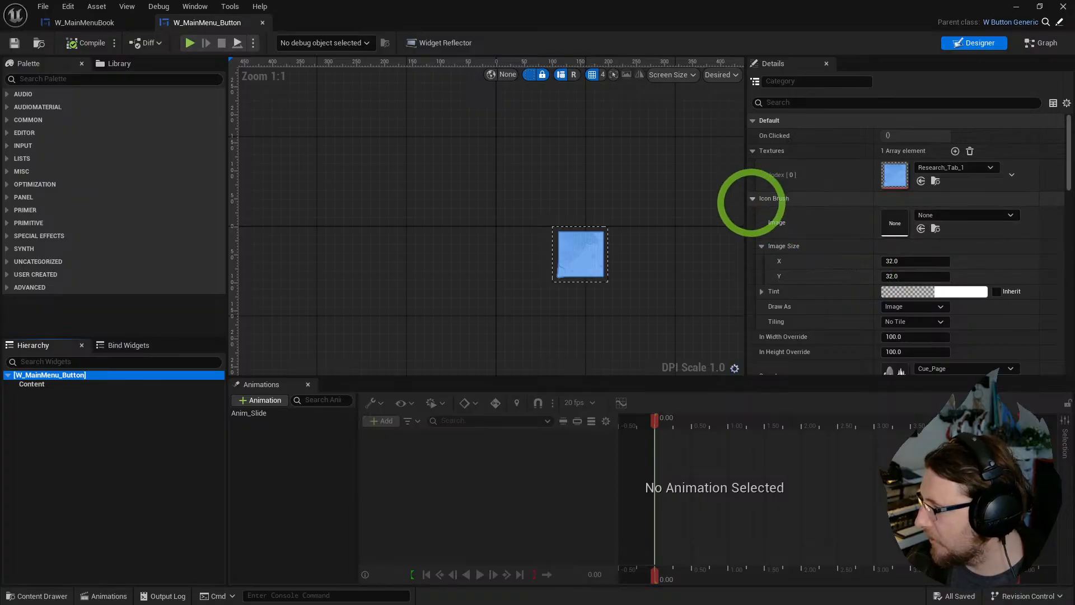
{"action": "left_click", "coordinate": [752, 200]}
{"action": "left_click", "coordinate": [753, 151]}
{"action": "scroll", "coordinate": [766, 271], "scroll_direction": "down", "scroll_amount": 2}
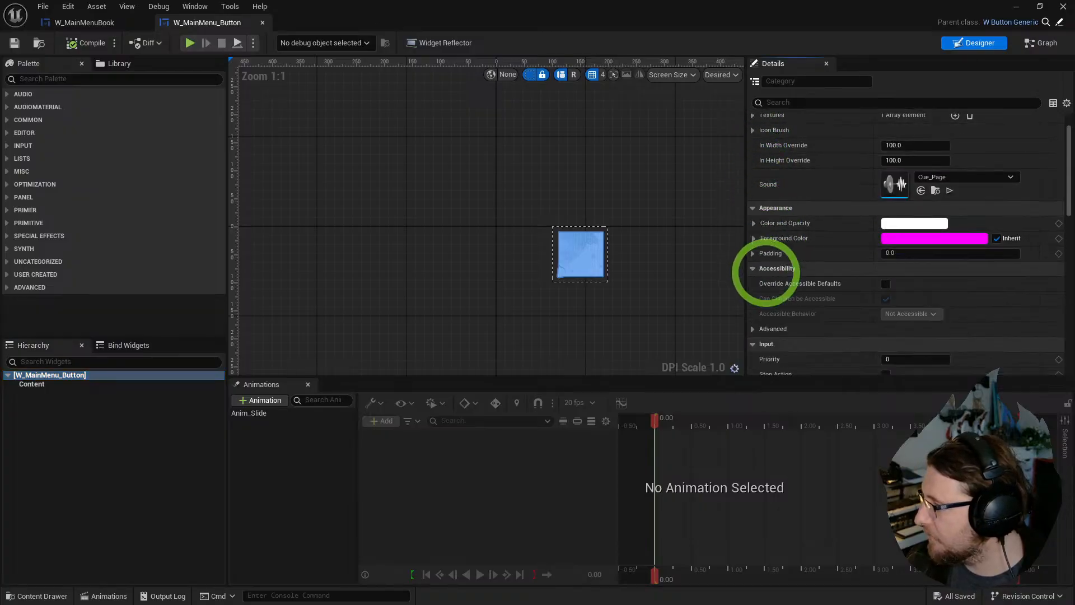
{"action": "scroll", "coordinate": [765, 273], "scroll_direction": "down", "scroll_amount": 7}
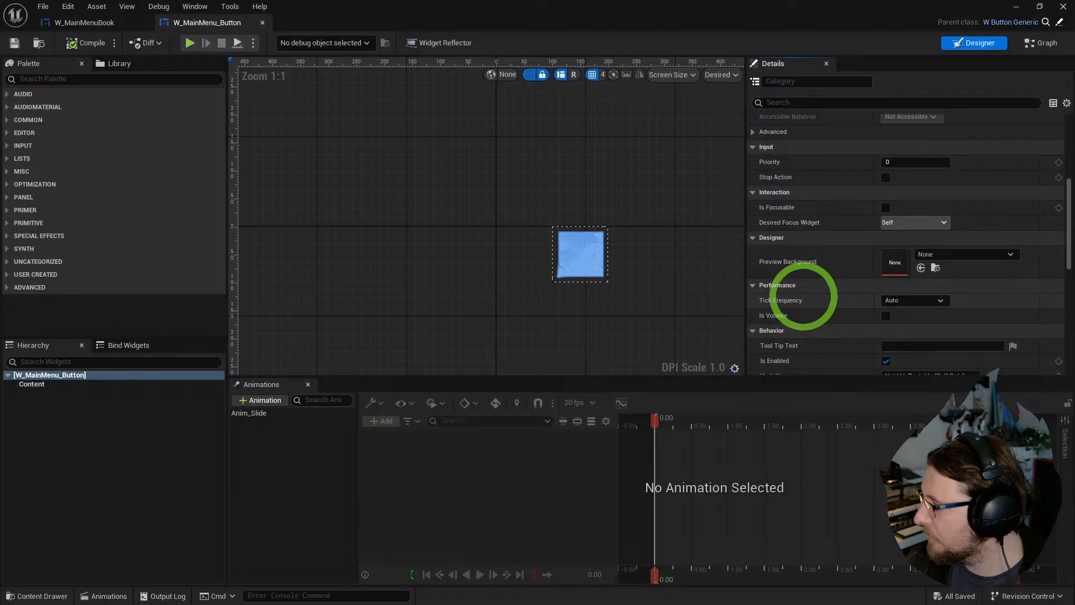
{"action": "scroll", "coordinate": [803, 295], "scroll_direction": "up", "scroll_amount": 8}
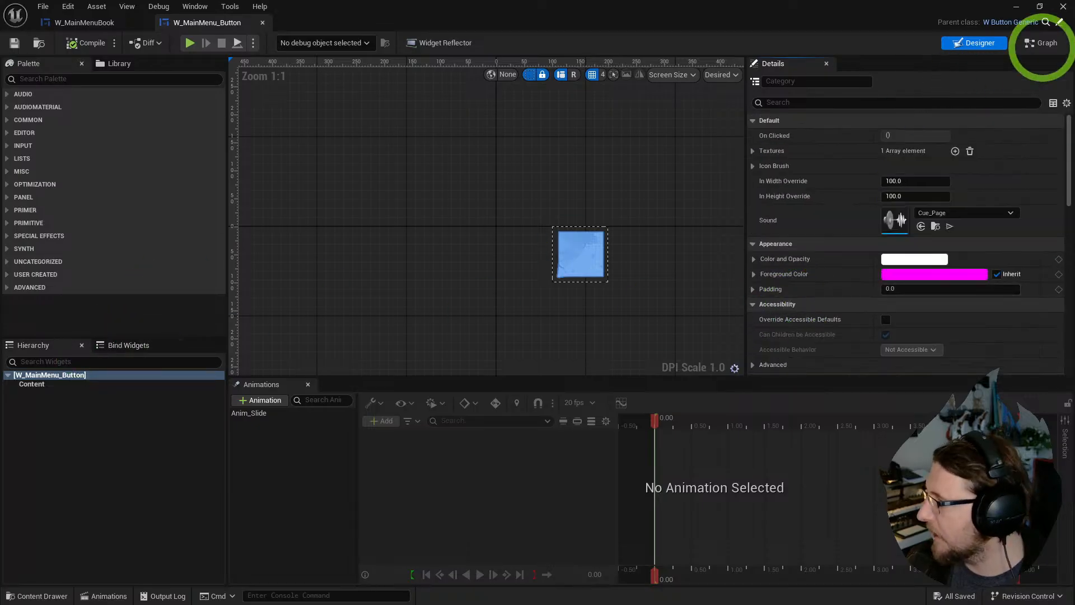
- Move the On Unhovered nodes in W_MainMenu_Button's event graph aside to make room after Play Animation Forward
{"action": "left_click", "coordinate": [1046, 43]}
{"action": "right_click_drag", "start_coordinate": [874, 208], "coordinate": [998, 224]}
{"action": "left_click_drag", "start_coordinate": [950, 332], "coordinate": [677, 95]}
{"action": "right_click_drag", "start_coordinate": [709, 143], "coordinate": [696, 217]}
{"action": "left_click_drag", "start_coordinate": [709, 250], "coordinate": [801, 238]}
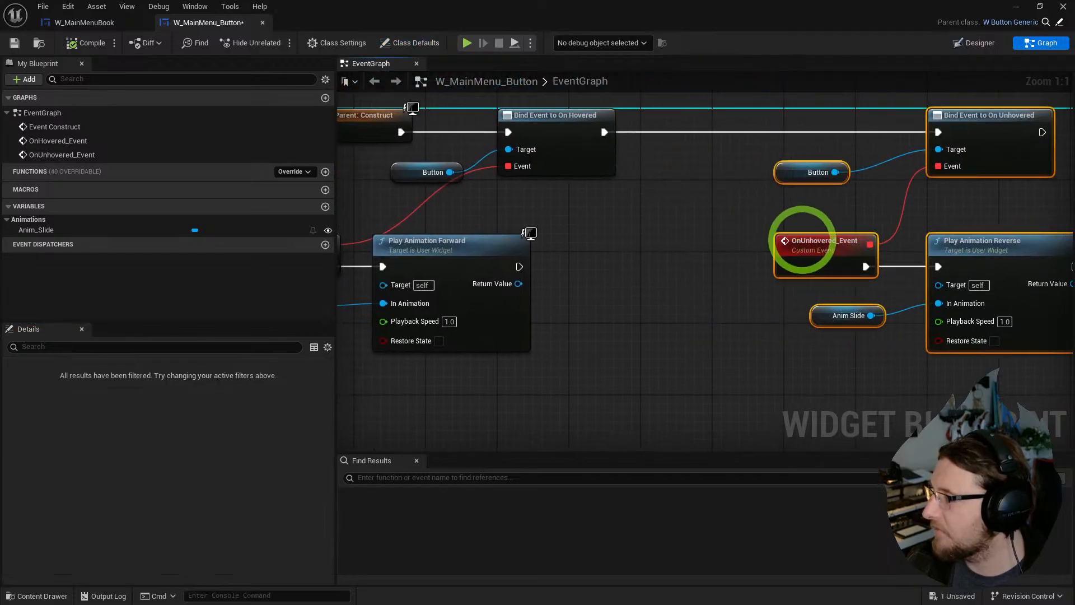
- Add a Play Sound 2D node using Cue_ButtonHover after Play Animation Forward, and save and close W_MainMenu_Button
{"action": "left_click", "coordinate": [672, 262]}
{"action": "left_click_drag", "start_coordinate": [510, 276], "coordinate": [555, 267]}
{"action": "type", "text": "play sound"}
{"action": "key", "text": "Return"}
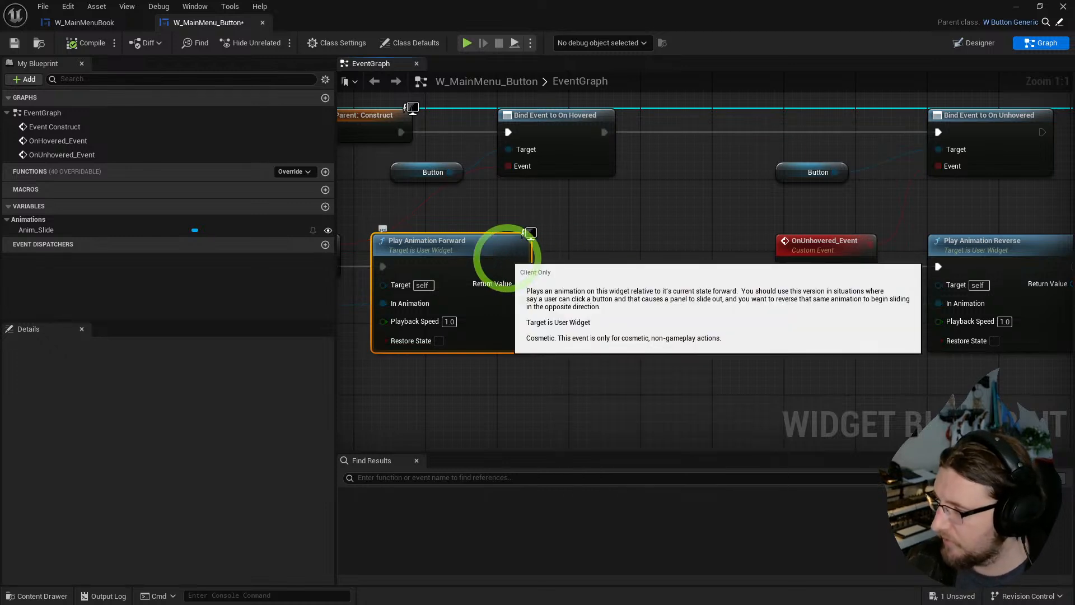
{"action": "left_click", "coordinate": [613, 294]}
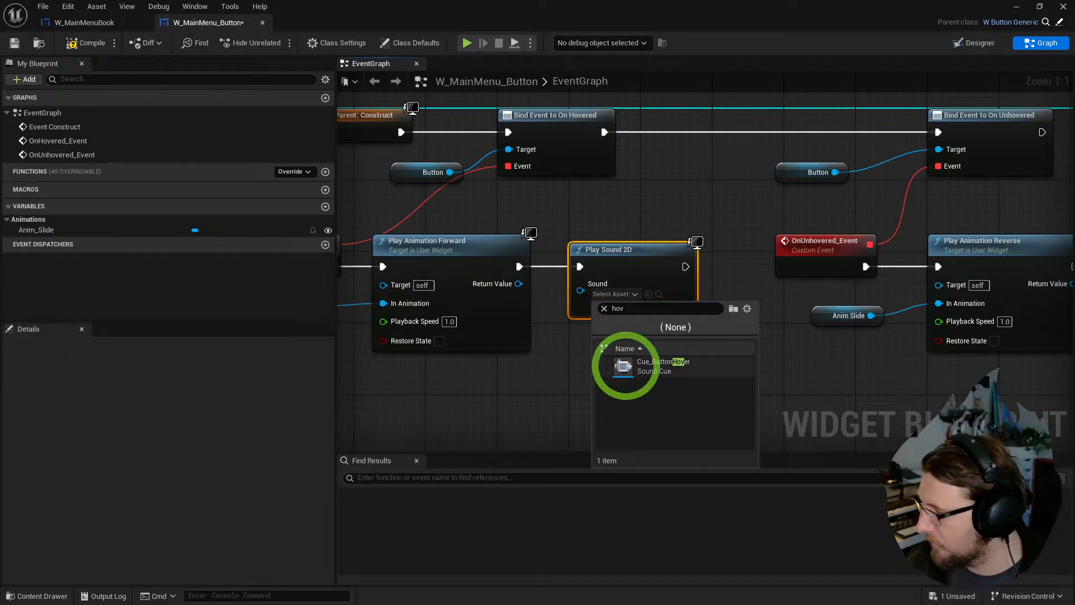
{"action": "left_click", "coordinate": [666, 367]}
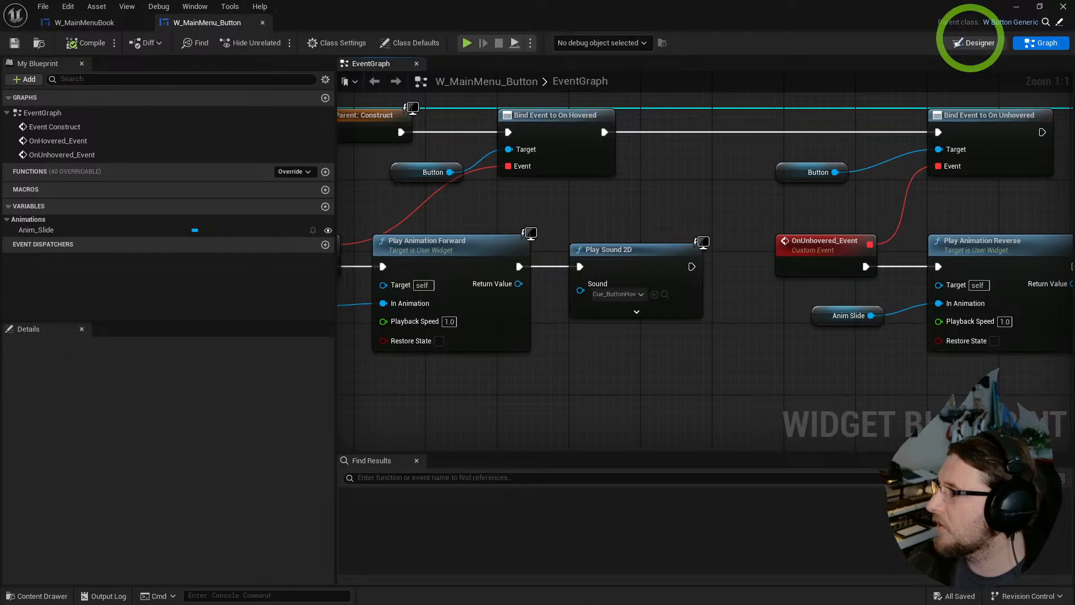
{"action": "left_click", "coordinate": [975, 43]}
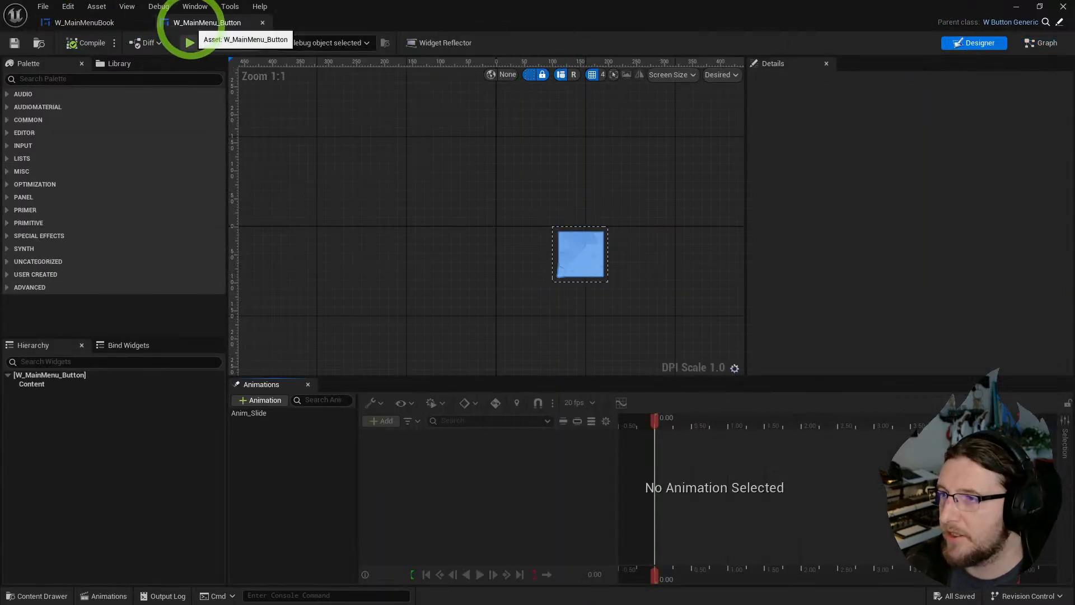
{"action": "middle_click", "coordinate": [191, 24]}
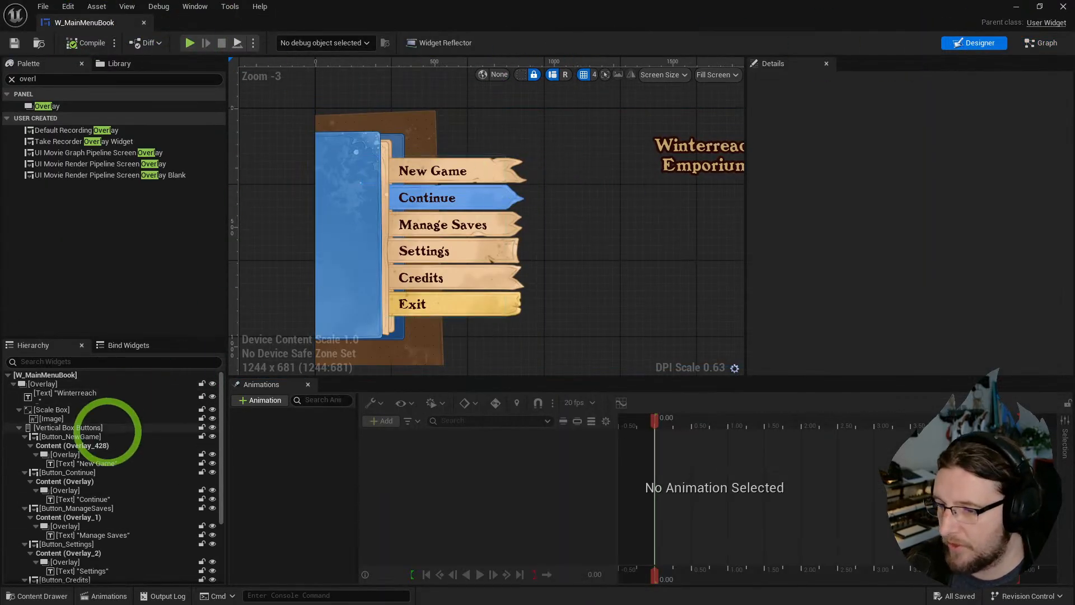
- Make all six plank buttons in W_MainMenuBook, from Button_NewGame to Button_Exit, variables
{"action": "left_click", "coordinate": [78, 436]}
{"action": "scroll", "coordinate": [896, 235], "scroll_direction": "down", "scroll_amount": 10}
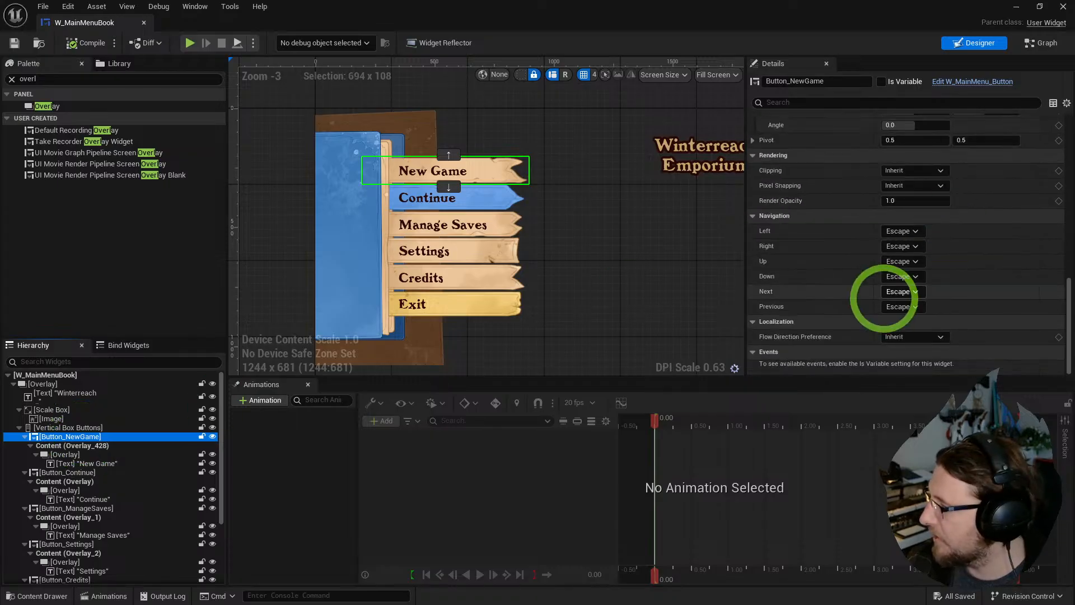
{"action": "left_click", "coordinate": [66, 472], "text": "ctrl"}
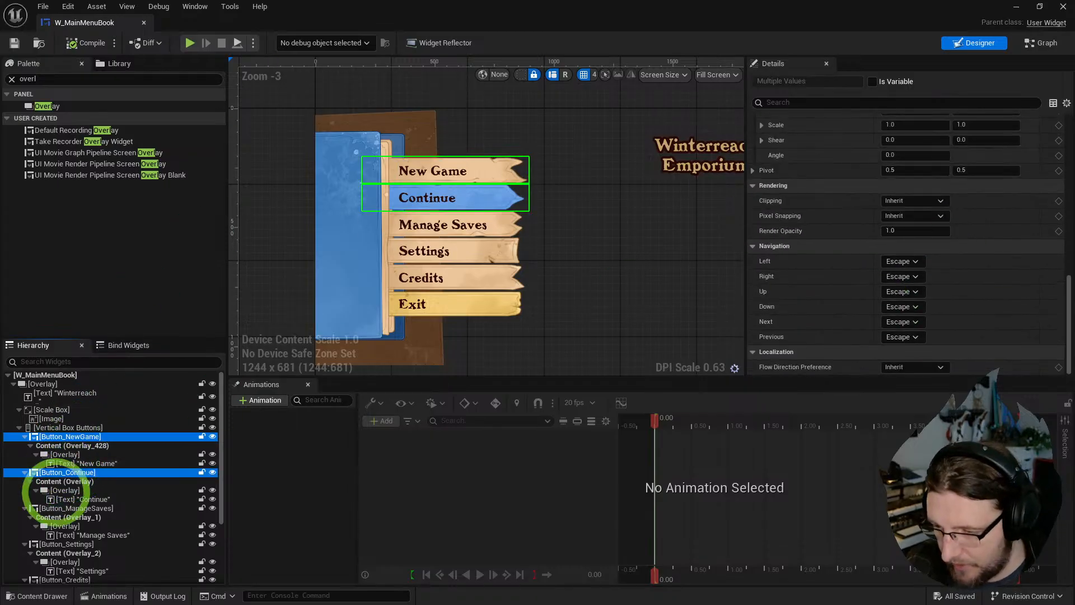
{"action": "scroll", "coordinate": [44, 544], "scroll_direction": "down", "scroll_amount": 3}
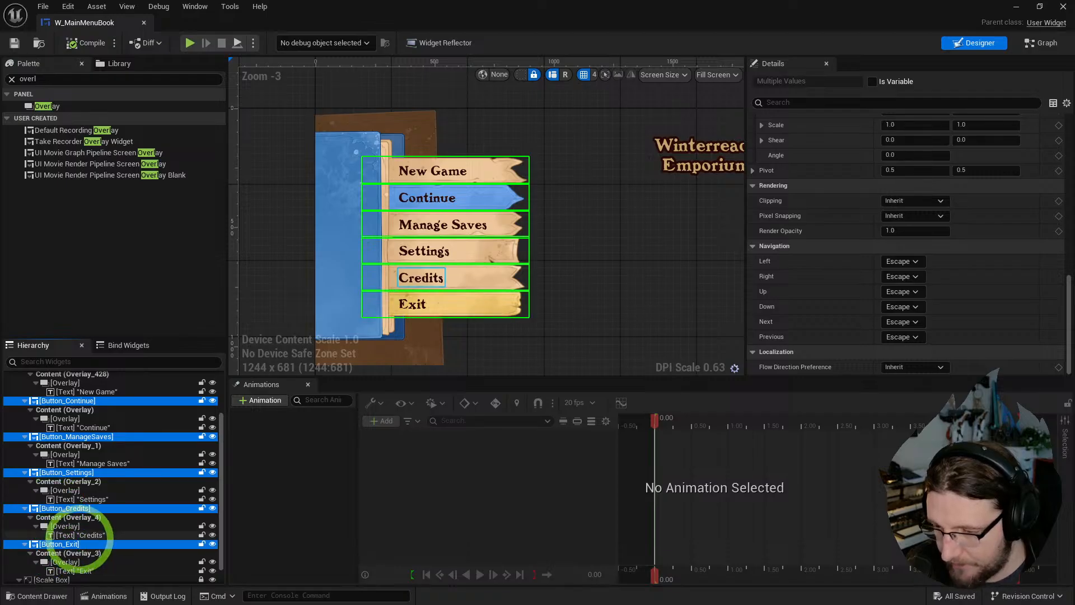
{"action": "scroll", "coordinate": [80, 535], "scroll_direction": "down", "scroll_amount": 1}
{"action": "left_click", "coordinate": [873, 82]}
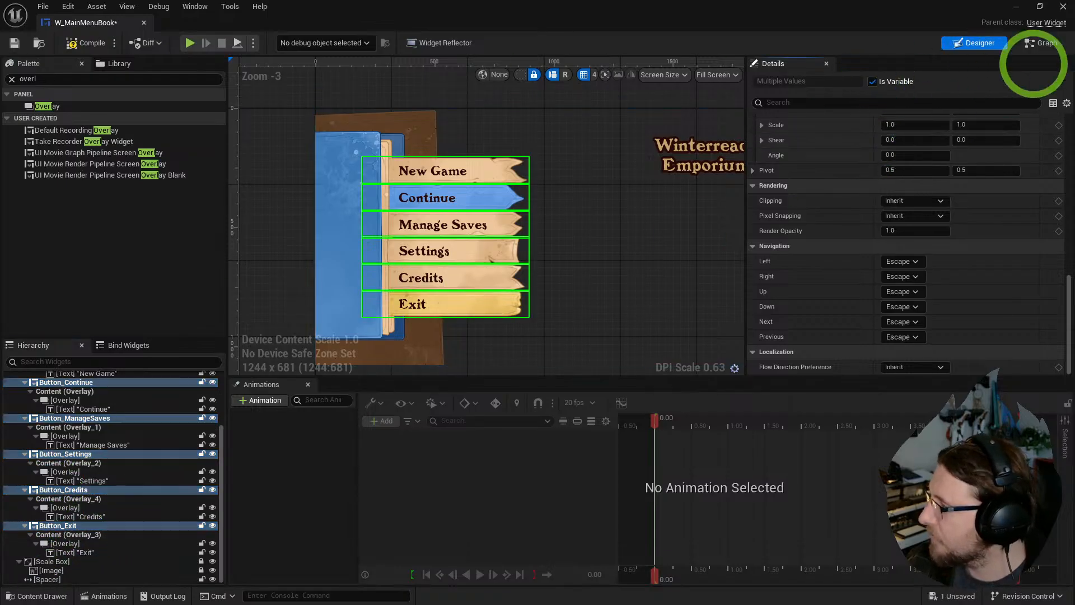
- Delete the default Pre Construct, Construct and Tick event nodes from W_MainMenuBook's event graph
{"action": "left_click", "coordinate": [1041, 42]}
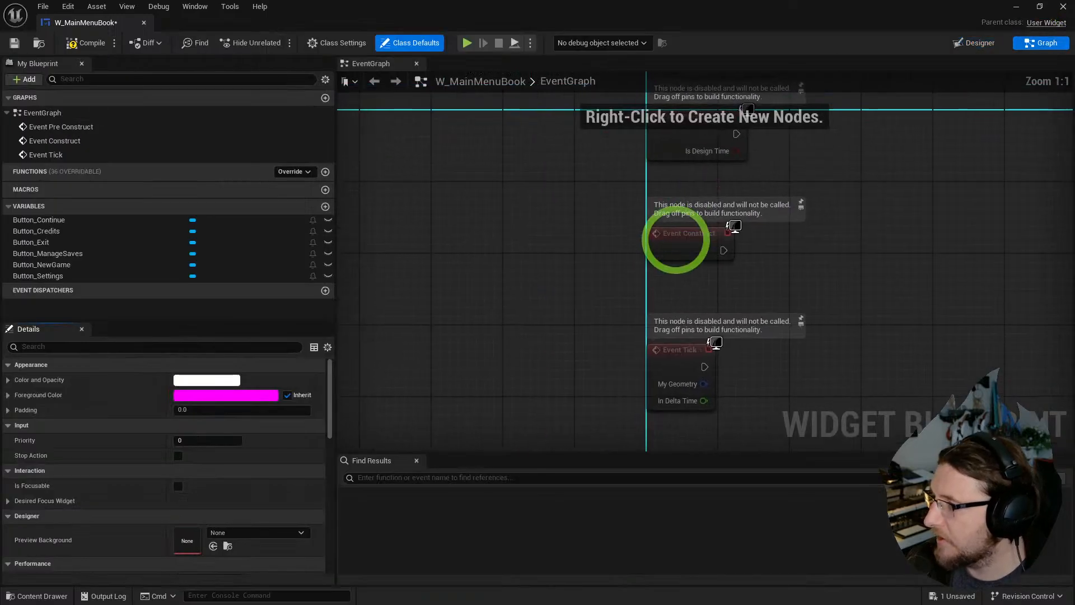
{"action": "key", "text": "ctrl+a"}
{"action": "key", "text": "Delete"}
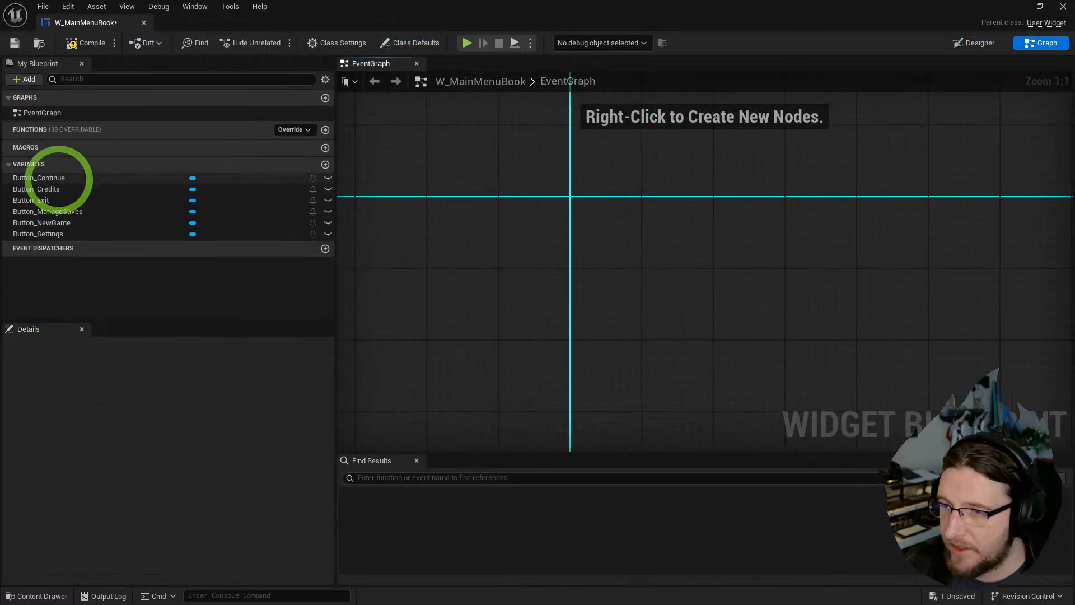
- Add On Clicked events for Button_NewGame and Button_Continue to the event graph
{"action": "left_click", "coordinate": [65, 222]}
{"action": "left_click", "coordinate": [186, 516]}
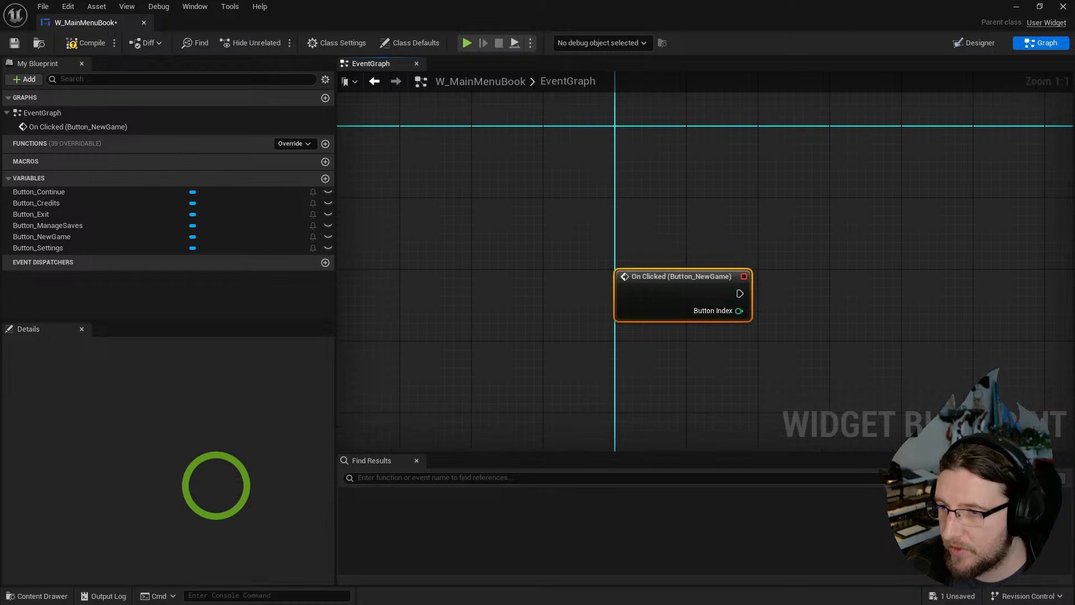
{"action": "left_click_drag", "start_coordinate": [653, 257], "coordinate": [659, 109]}
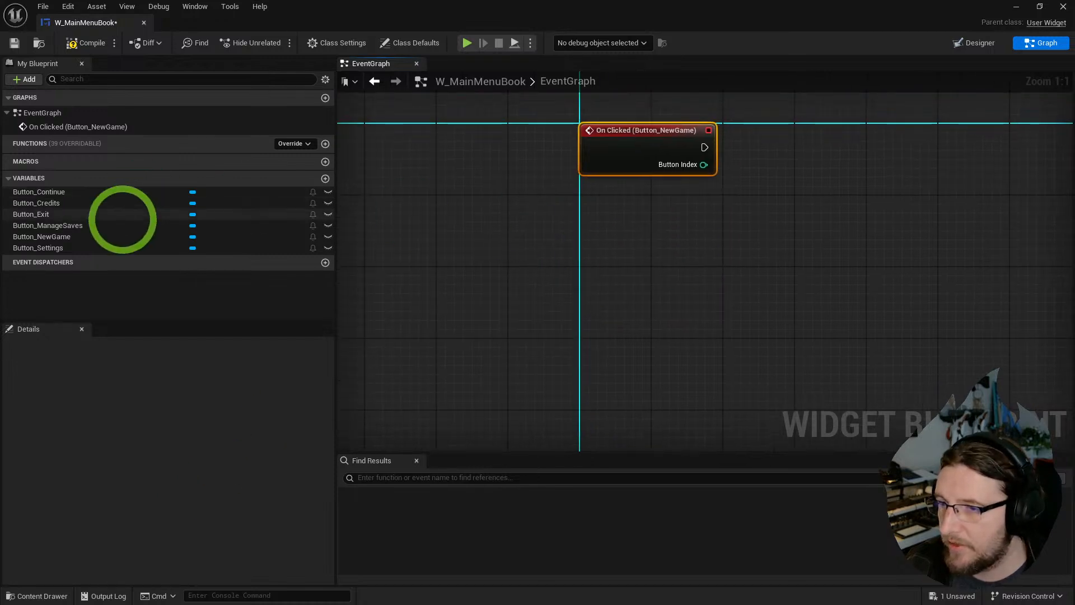
{"action": "left_click", "coordinate": [56, 226]}
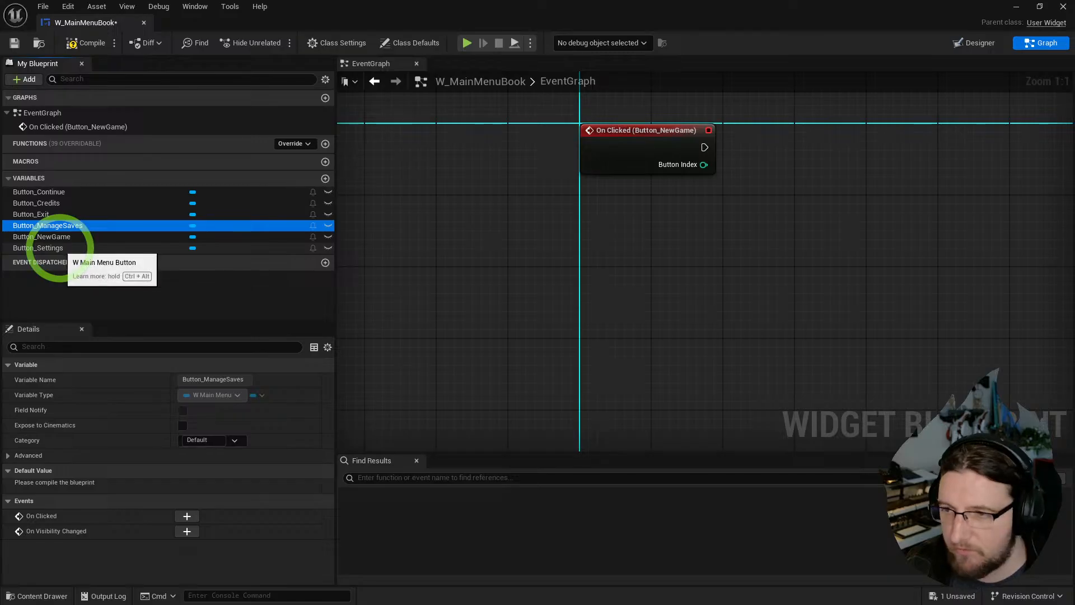
{"action": "left_click", "coordinate": [39, 192]}
{"action": "left_click", "coordinate": [187, 515]}
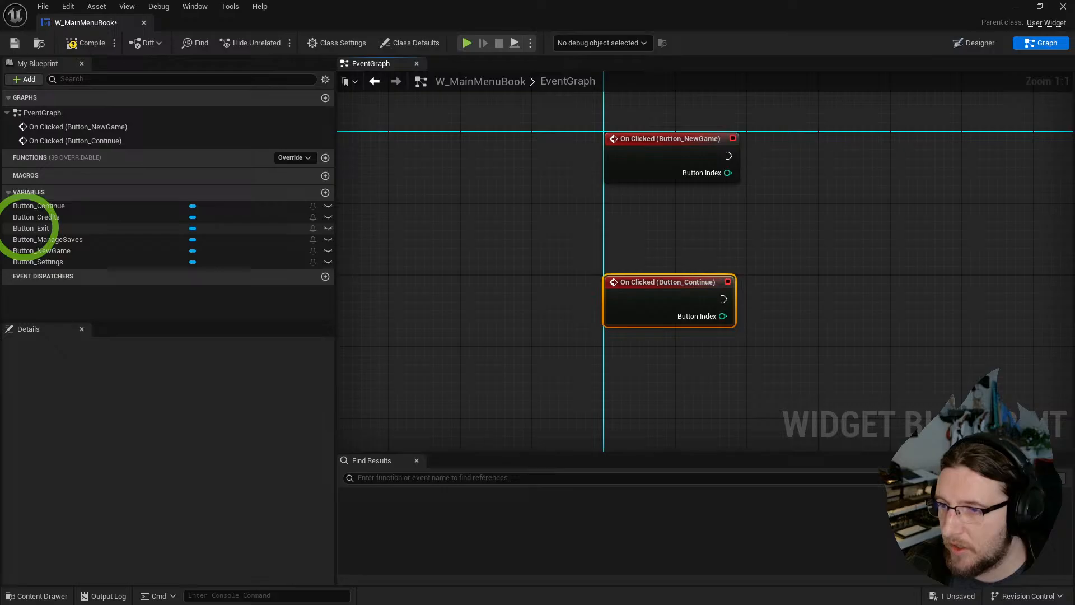
- Add On Clicked events for Button_ManageSaves and Button_Settings to the event graph
{"action": "left_click", "coordinate": [56, 239]}
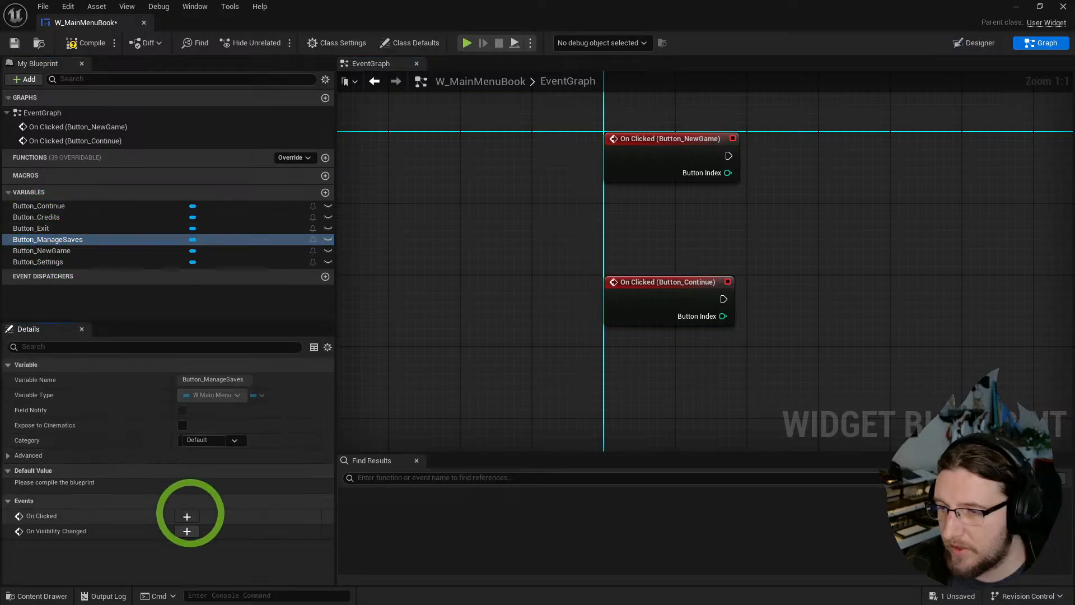
{"action": "left_click", "coordinate": [187, 515]}
{"action": "left_click", "coordinate": [50, 275]}
{"action": "left_click", "coordinate": [186, 516]}
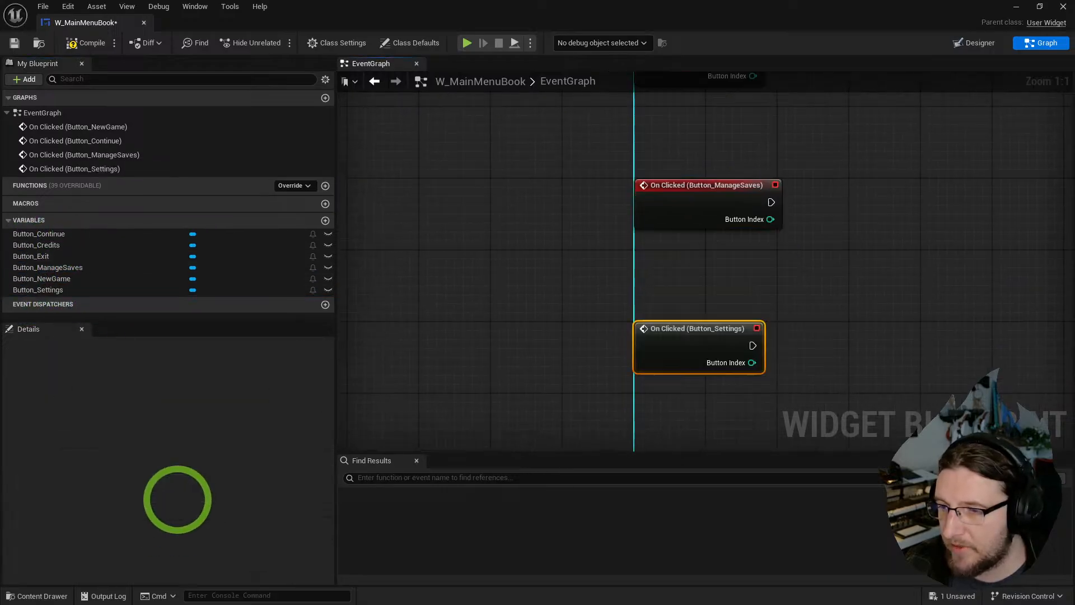
- Add On Clicked events for Button_Credits and Button_Exit, and save and close W_MainMenuBook
{"action": "left_click", "coordinate": [53, 245]}
{"action": "left_click", "coordinate": [186, 516]}
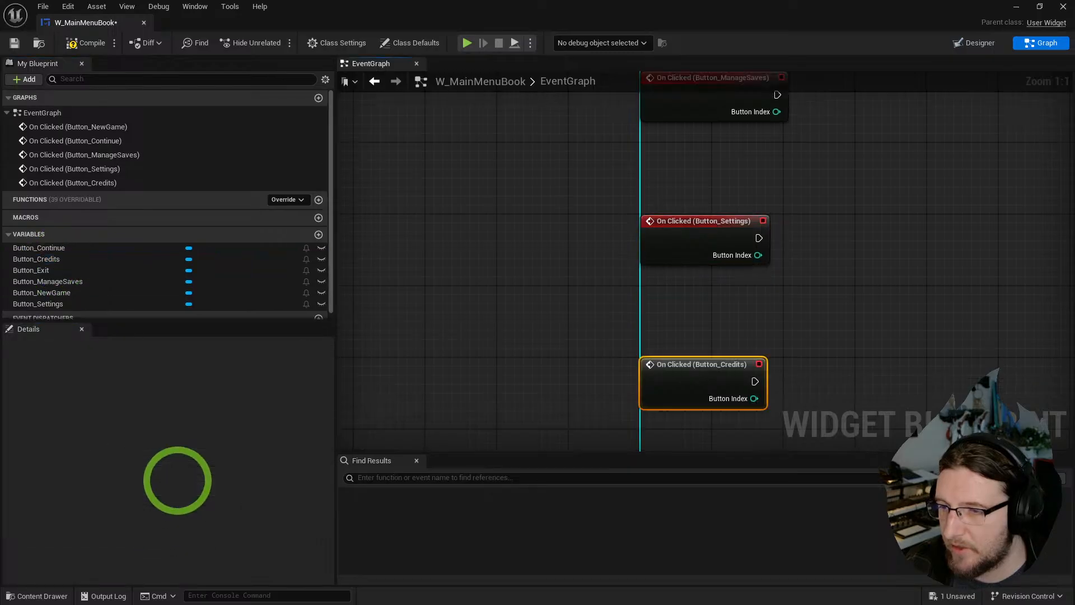
{"action": "left_click", "coordinate": [52, 269]}
{"action": "left_click", "coordinate": [180, 511]}
{"action": "scroll", "coordinate": [606, 366], "scroll_direction": "down", "scroll_amount": 5}
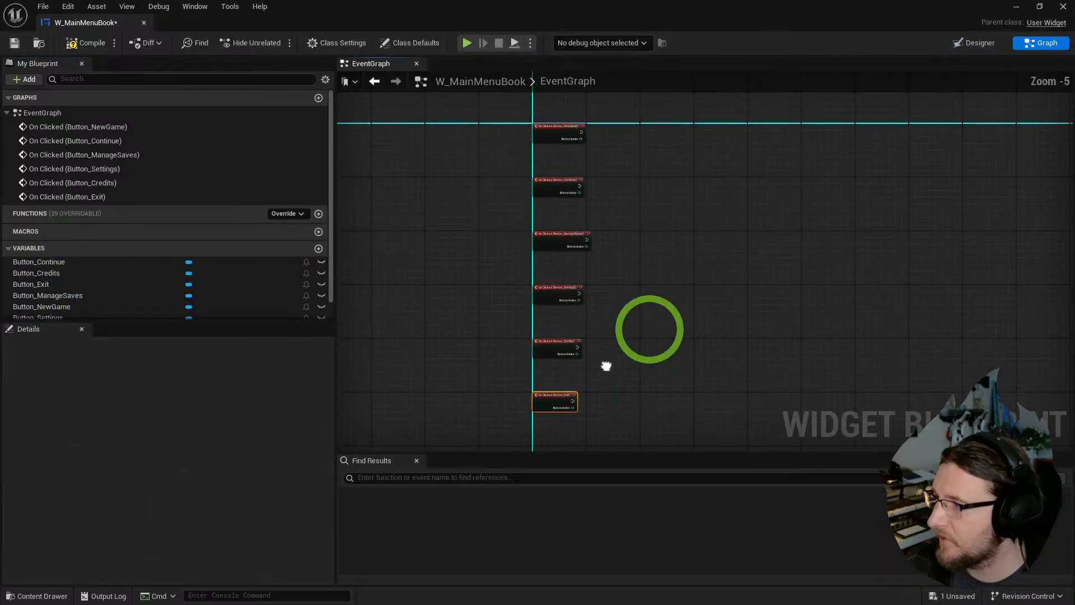
{"action": "right_click_drag", "start_coordinate": [606, 365], "coordinate": [619, 296]}
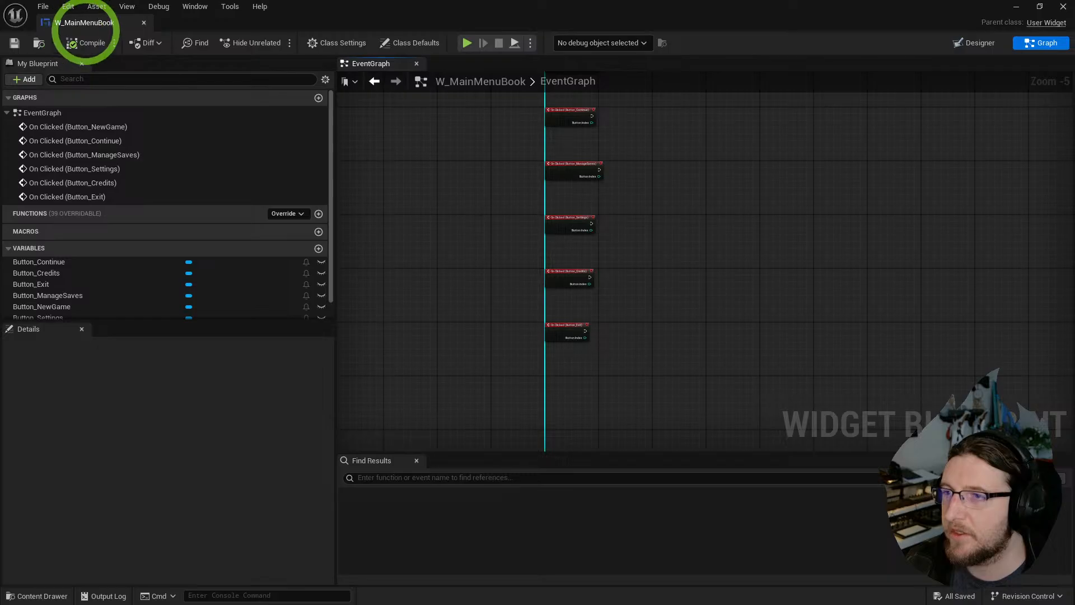
{"action": "middle_click", "coordinate": [88, 24]}
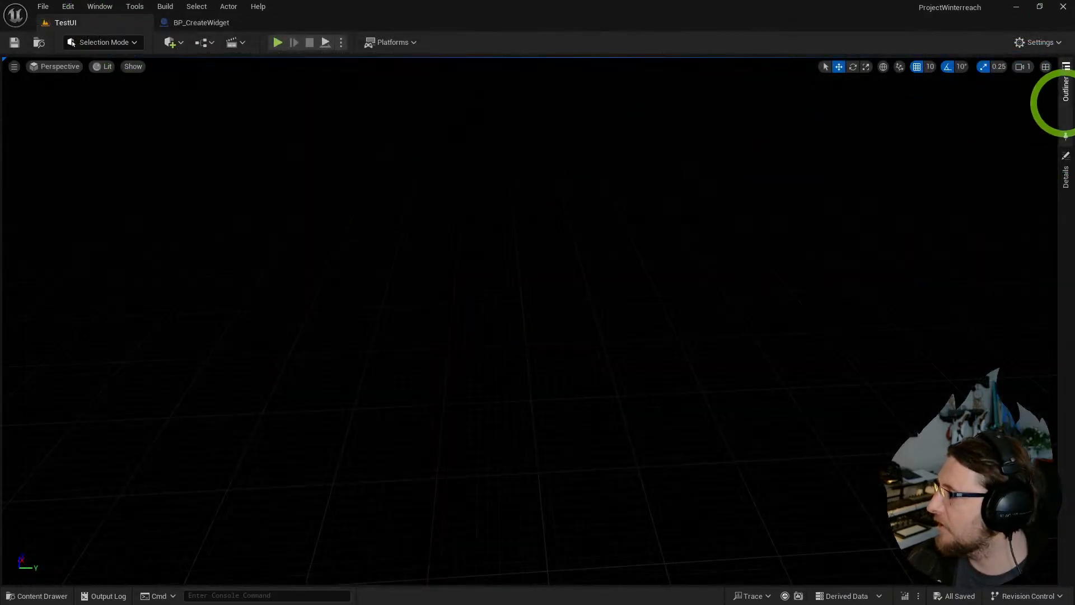
- Set the Class of the BP_CreateWidget actor in the TestUI level to W_MainMenuBook
{"action": "left_click", "coordinate": [1063, 96]}
{"action": "left_click", "coordinate": [885, 109]}
{"action": "left_click", "coordinate": [1065, 168]}
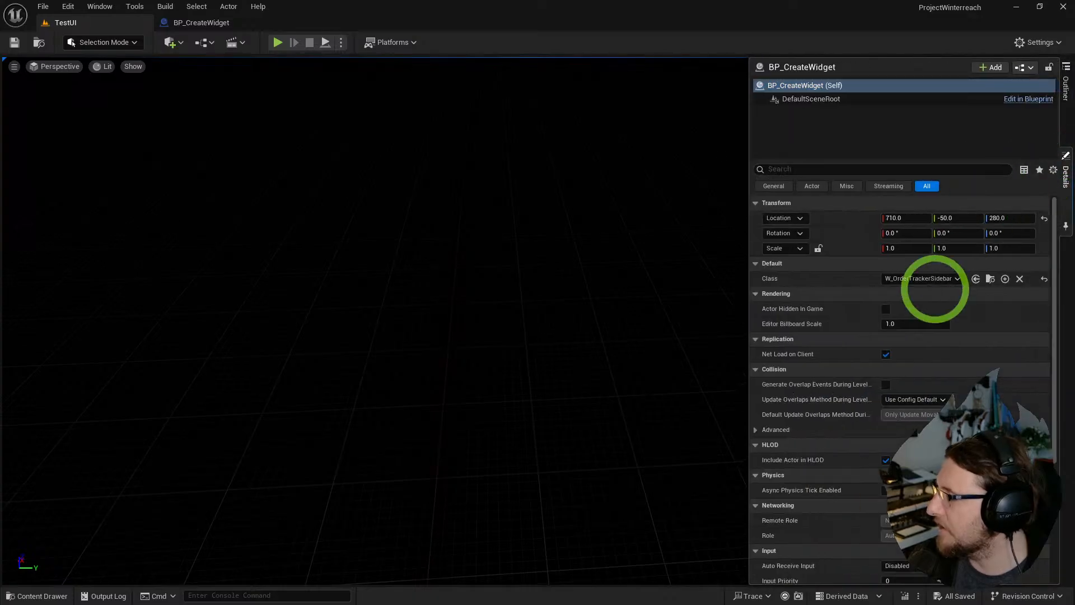
{"action": "left_click", "coordinate": [931, 278]}
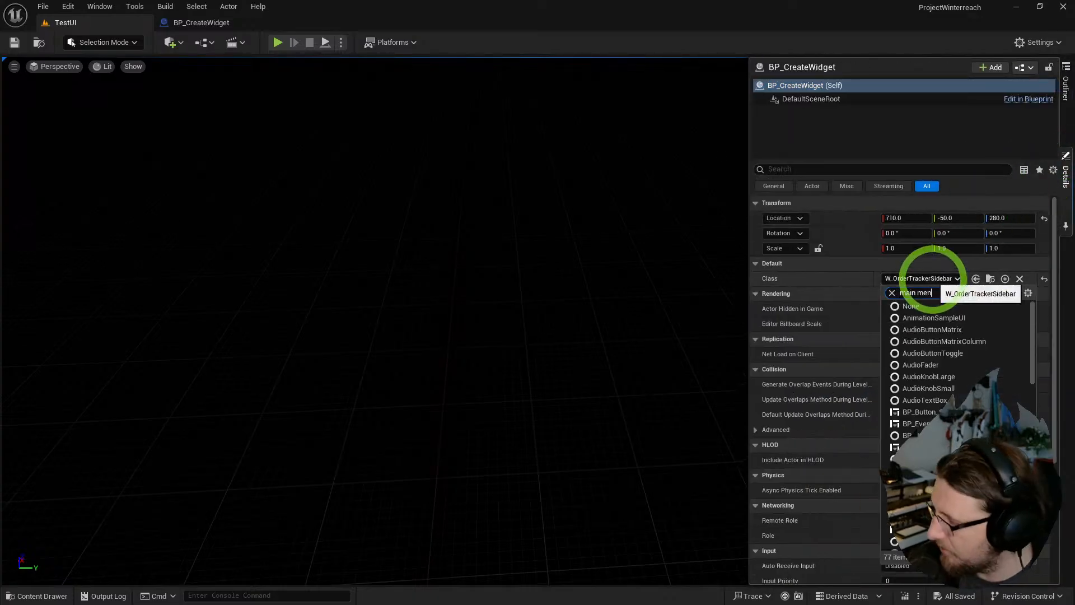
{"action": "left_click", "coordinate": [977, 342]}
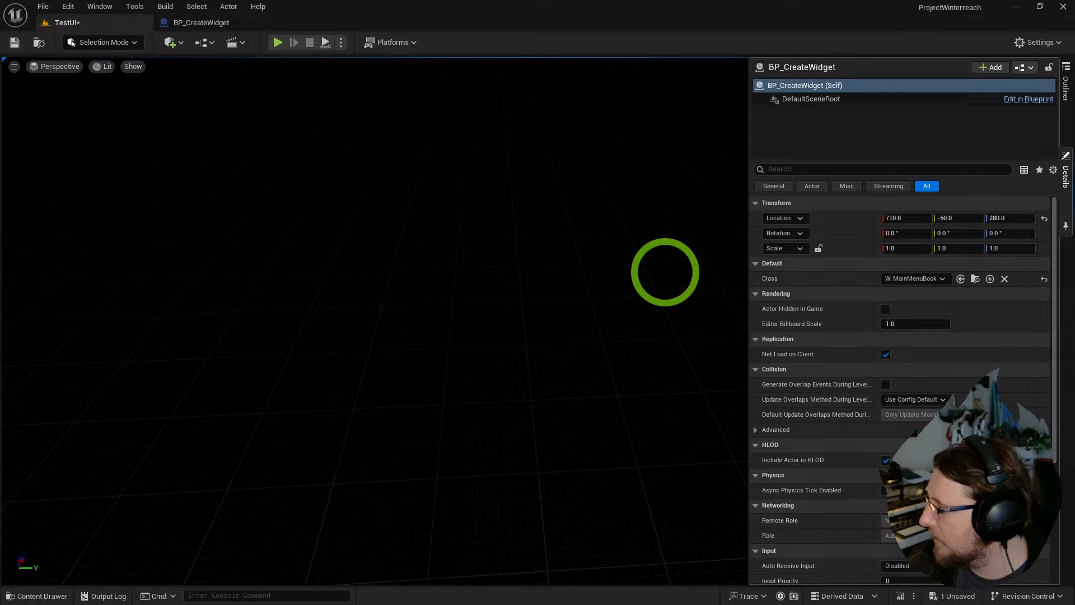
{"action": "right_click_drag", "start_coordinate": [665, 272], "coordinate": [671, 250]}
- Open BP_CreateWidget, play-test the menu by resuming past the breakpoints and hovering over the planks, and stop the preview
{"action": "key", "text": "ctrl+space"}
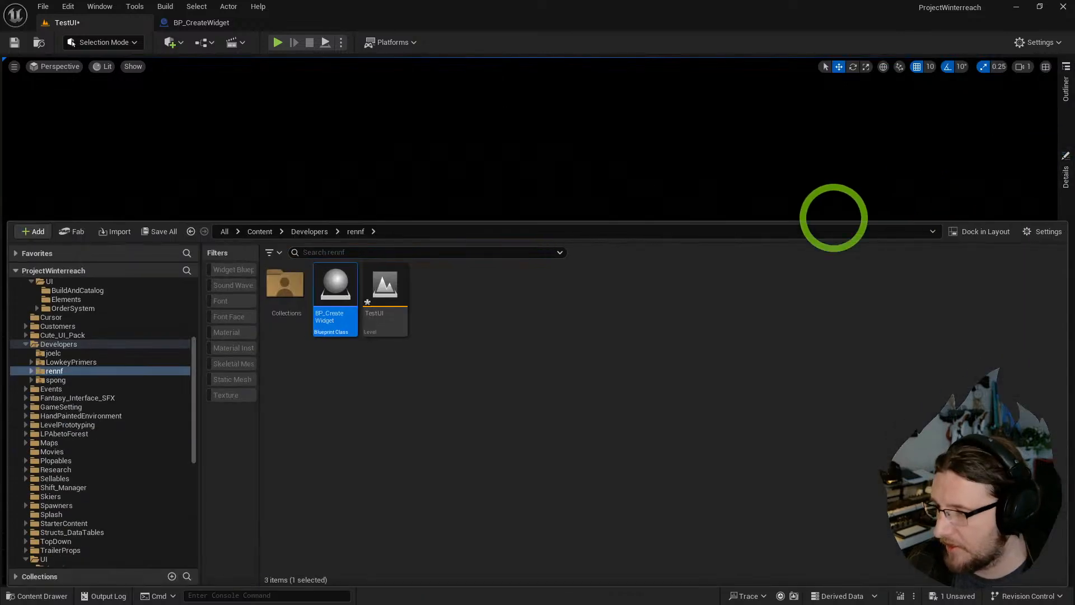
{"action": "double_click", "coordinate": [333, 286]}
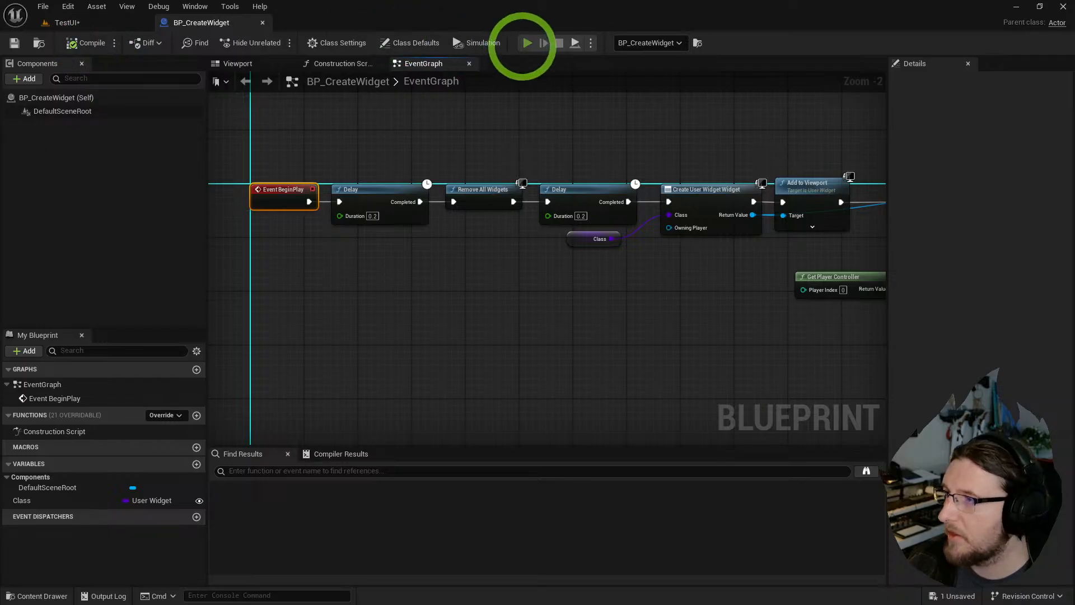
{"action": "left_click", "coordinate": [527, 43]}
{"action": "left_click", "coordinate": [468, 45]}
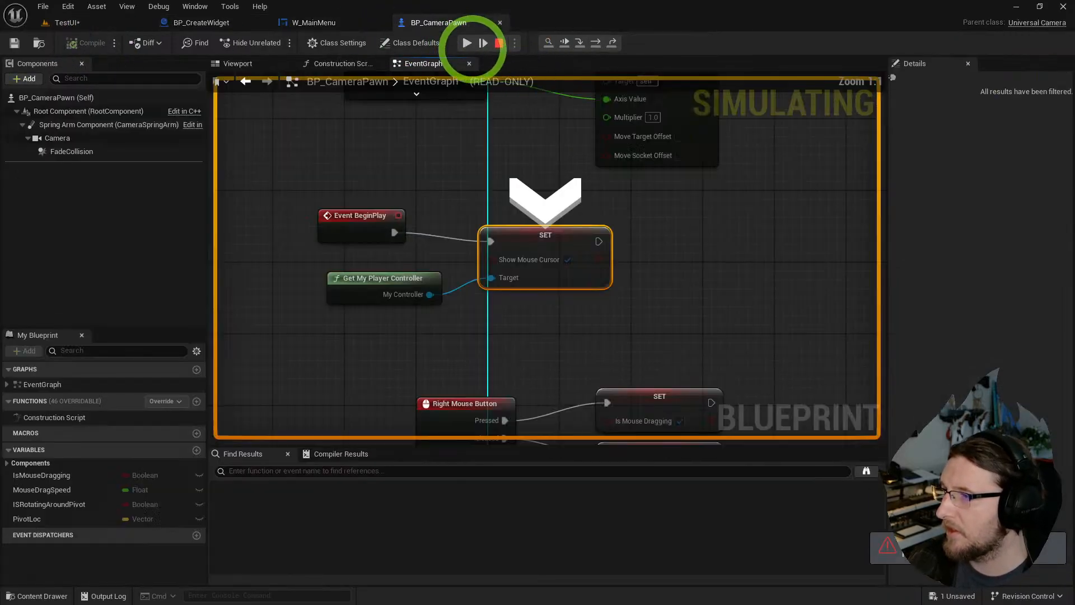
{"action": "left_click", "coordinate": [468, 44]}
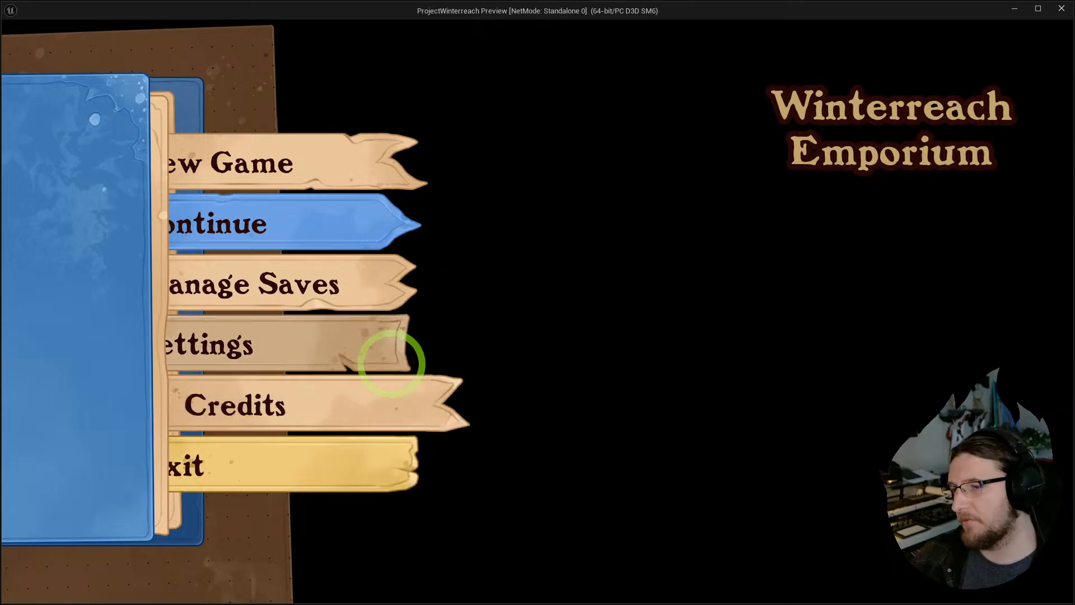
{"action": "key", "text": "Escape"}
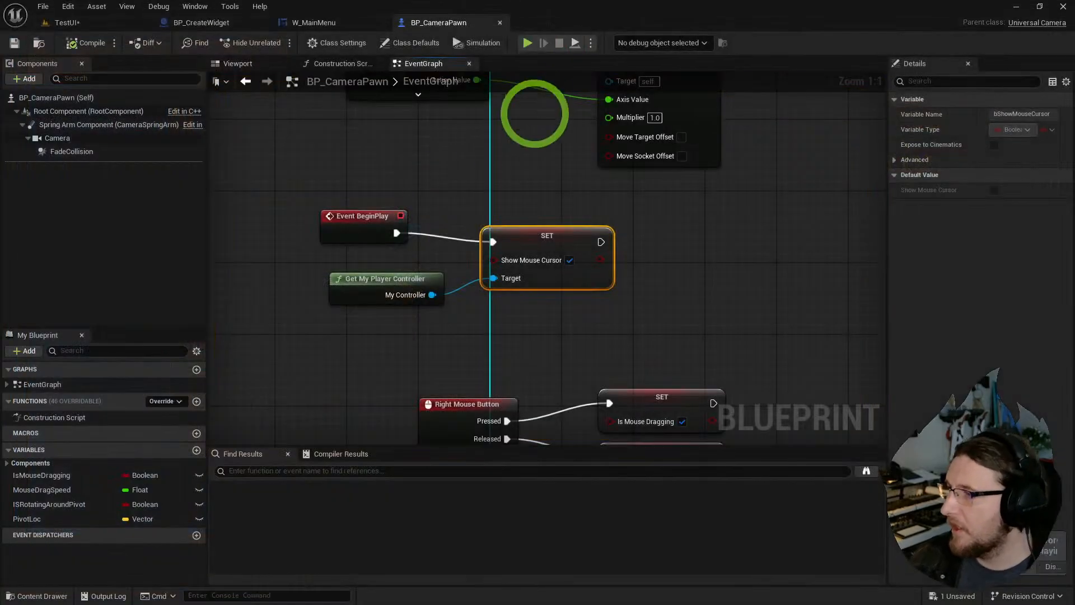
- Review the layout of the old W_MainMenu widget, and reopen W_MainMenuBook from the UI/Widgets/MainMenu folder
{"action": "left_click", "coordinate": [327, 23]}
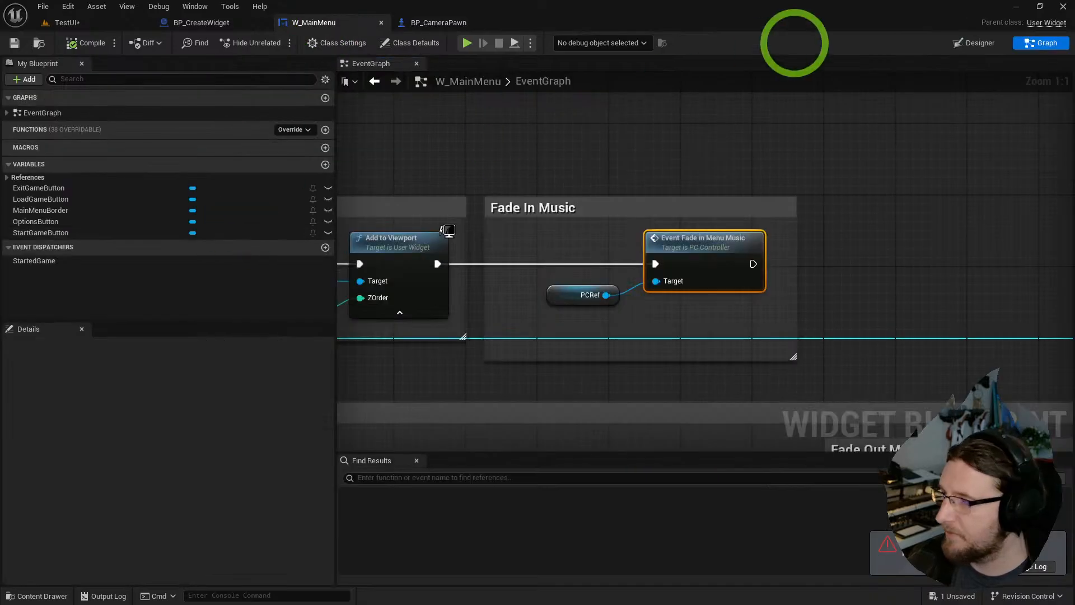
{"action": "left_click", "coordinate": [976, 43]}
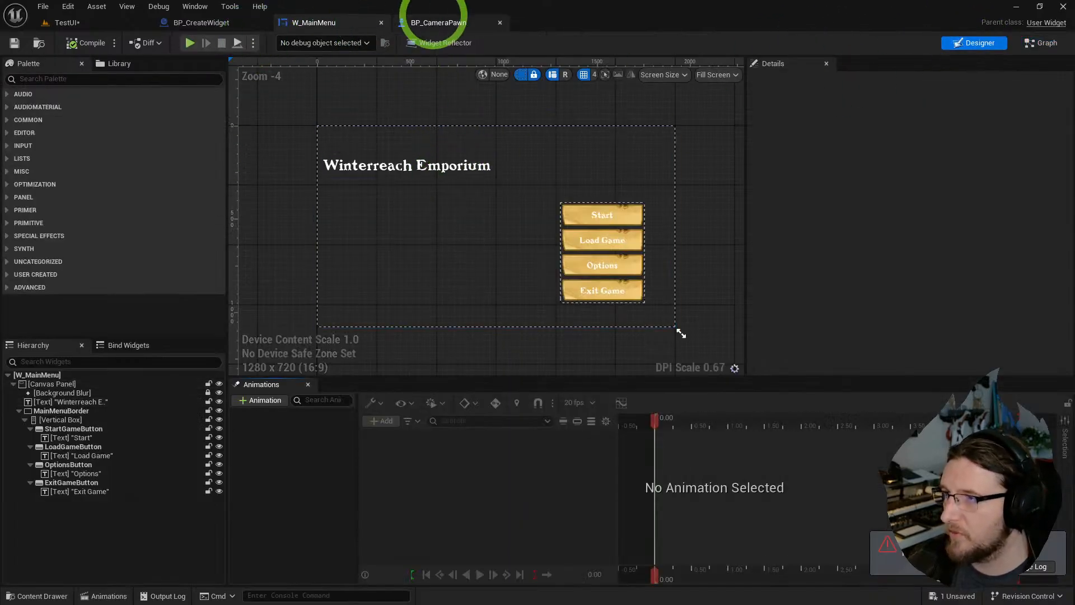
{"action": "left_click", "coordinate": [84, 24]}
{"action": "key", "text": "ctrl+space"}
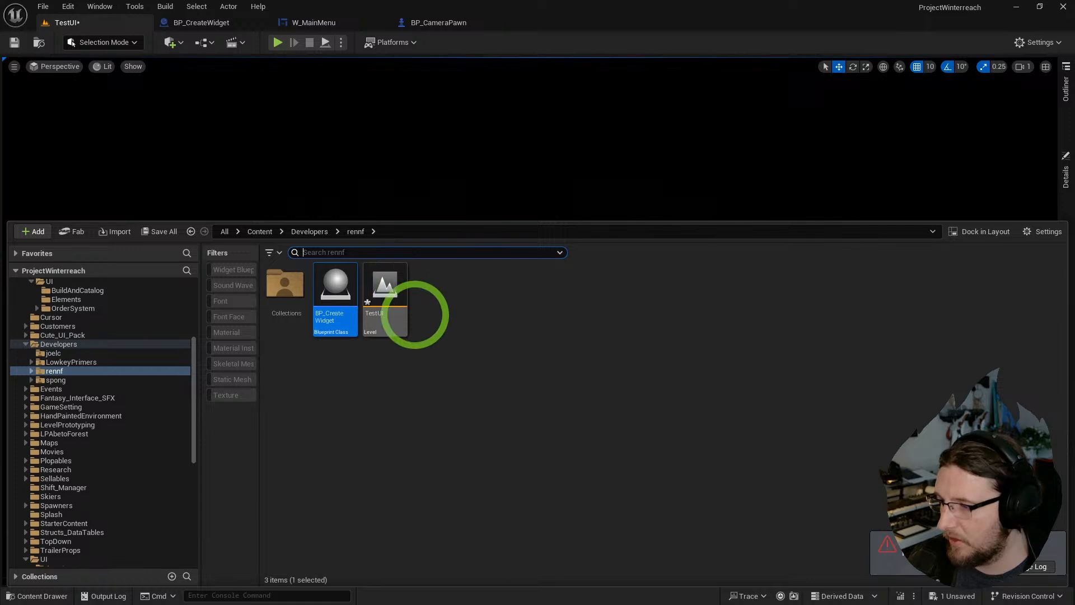
{"action": "scroll", "coordinate": [108, 495], "scroll_direction": "down", "scroll_amount": 10}
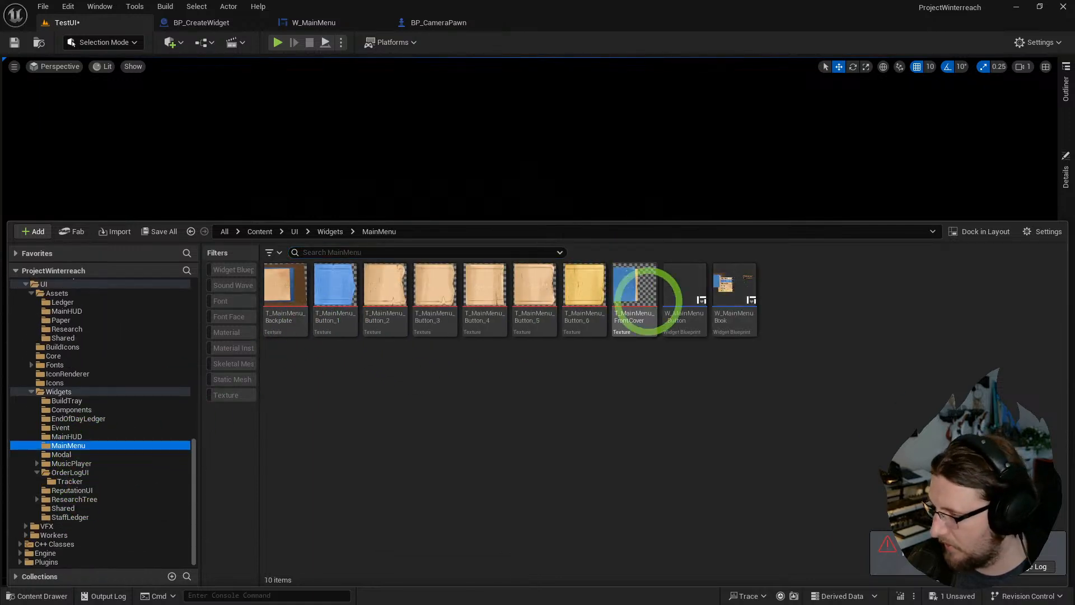
{"action": "left_click", "coordinate": [733, 285]}
{"action": "double_click", "coordinate": [733, 285]}
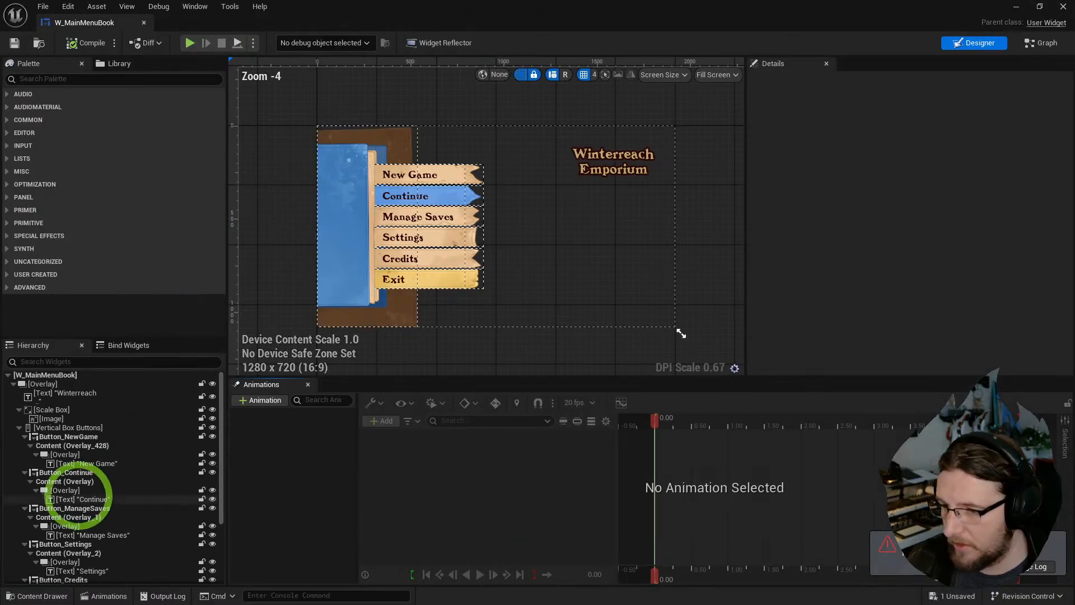
- Set the visibility of the label overlays inside all six buttons to Not Hit-Testable (Self & All Children)
{"action": "left_click", "coordinate": [65, 454]}
{"action": "left_click", "coordinate": [65, 490], "text": "ctrl"}
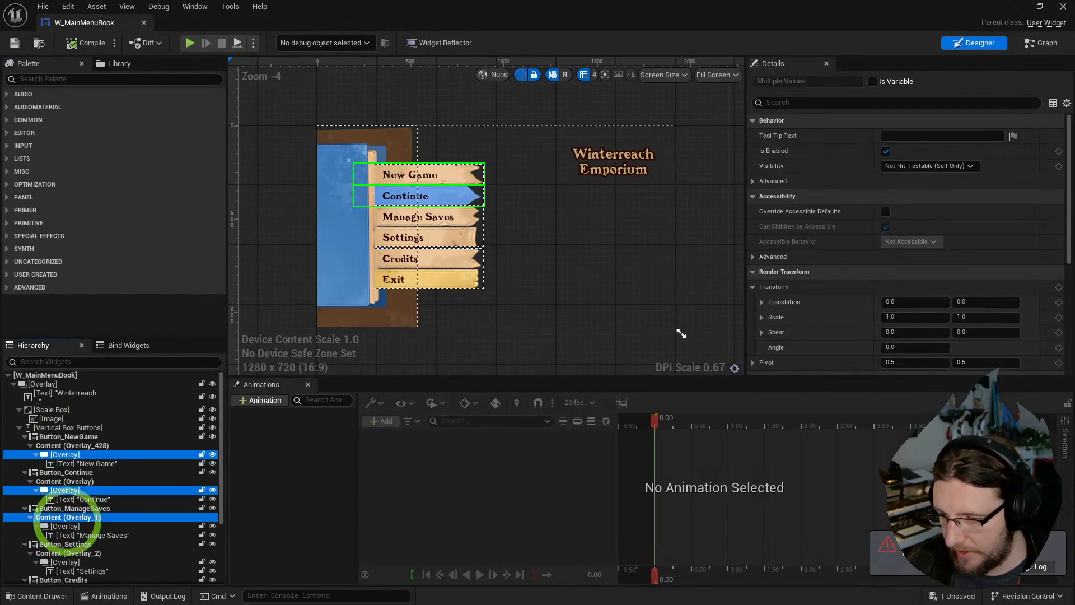
{"action": "left_click", "coordinate": [68, 517], "text": "ctrl"}
{"action": "left_click", "coordinate": [65, 526], "text": "ctrl"}
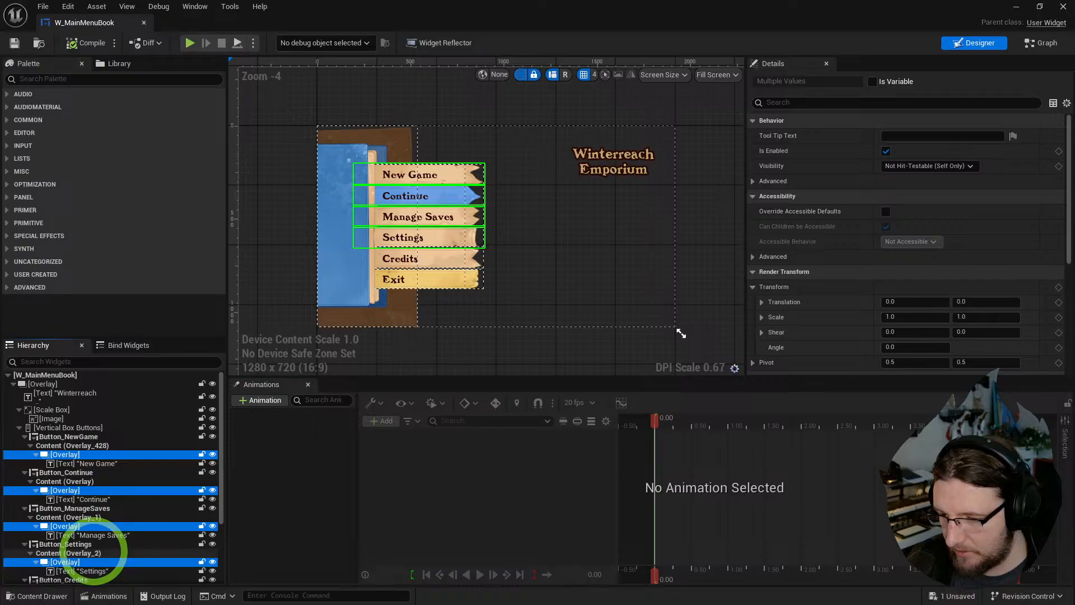
{"action": "scroll", "coordinate": [93, 551], "scroll_direction": "down", "scroll_amount": 3}
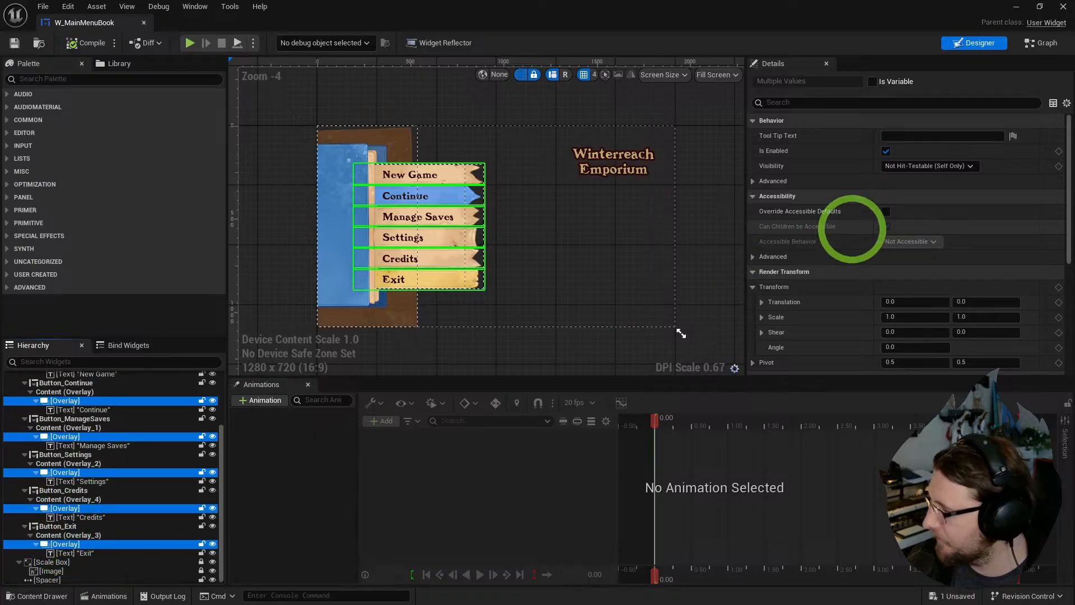
{"action": "left_click", "coordinate": [926, 165]}
{"action": "left_click", "coordinate": [932, 209]}
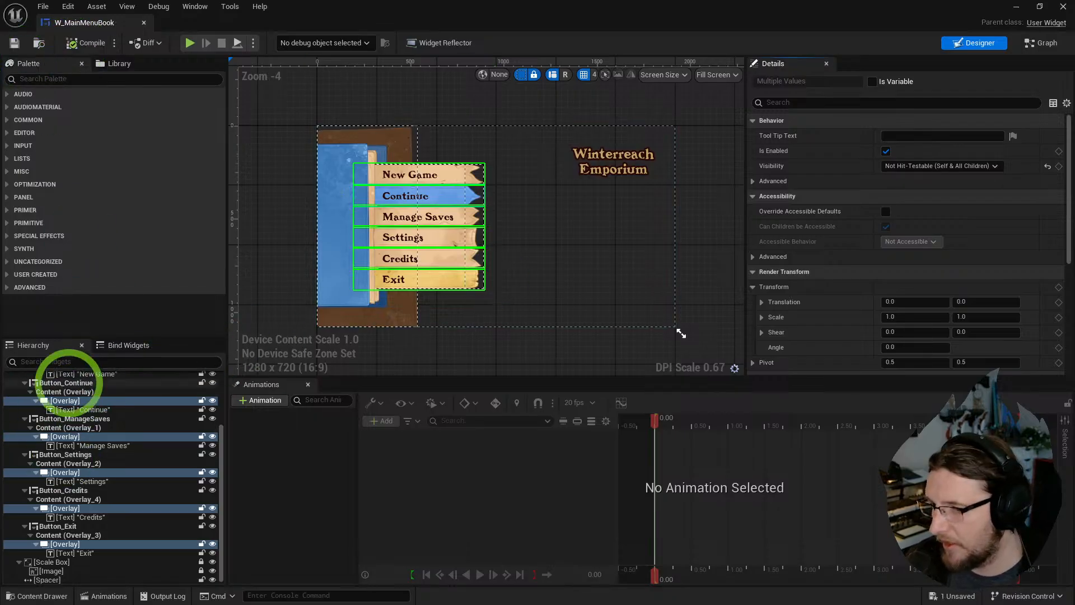
- Set the X translation of all six menu buttons, from Button_NewGame to Button_Exit, to 0
{"action": "left_click", "coordinate": [67, 383]}
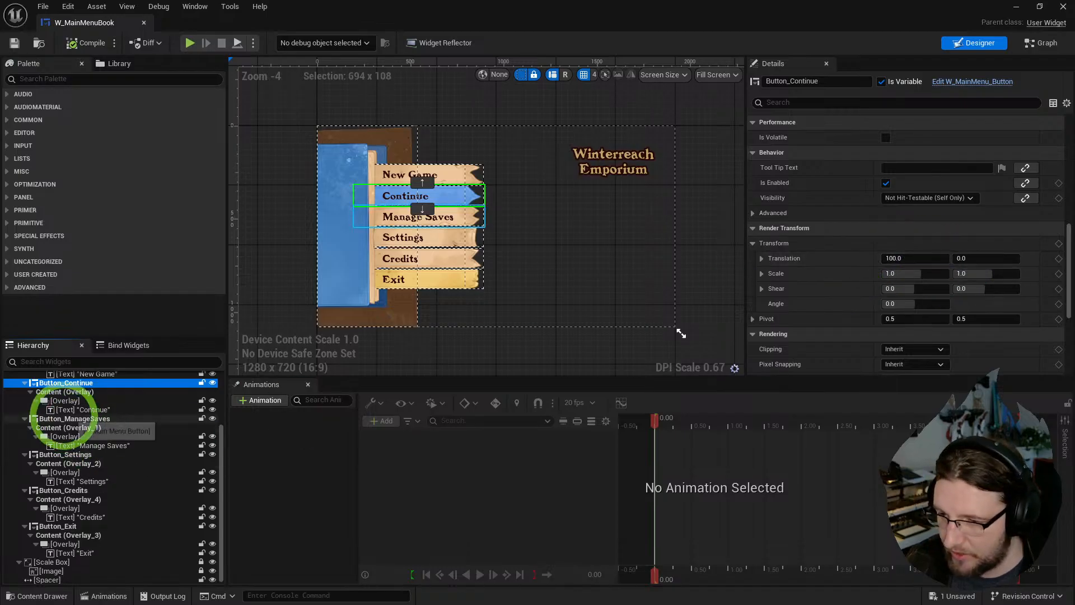
{"action": "left_click", "coordinate": [68, 418], "text": "ctrl"}
{"action": "left_click", "coordinate": [65, 454], "text": "ctrl"}
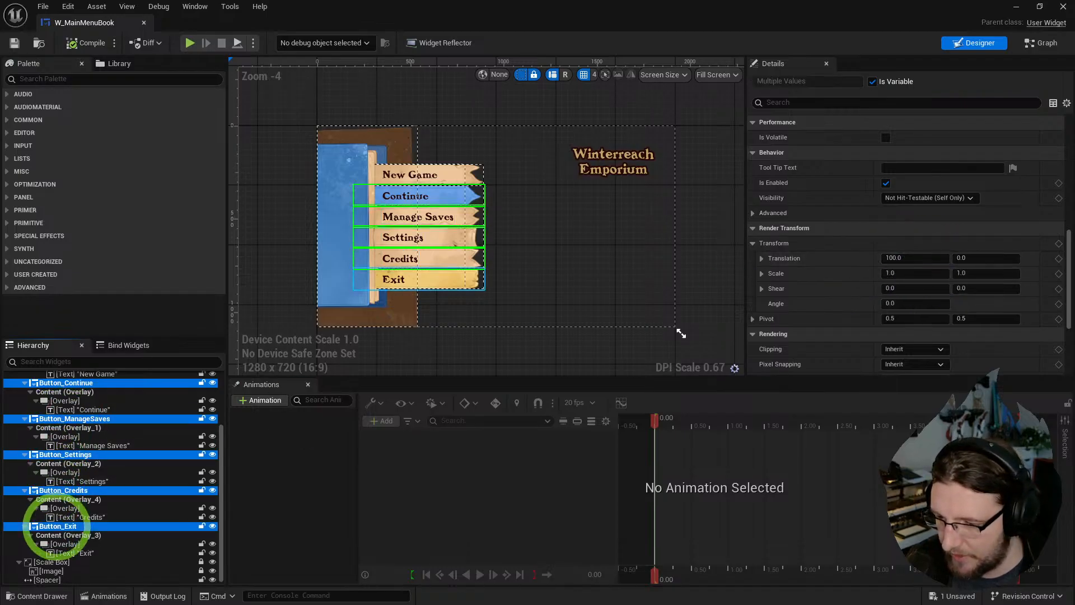
{"action": "left_click", "coordinate": [58, 525], "text": "ctrl"}
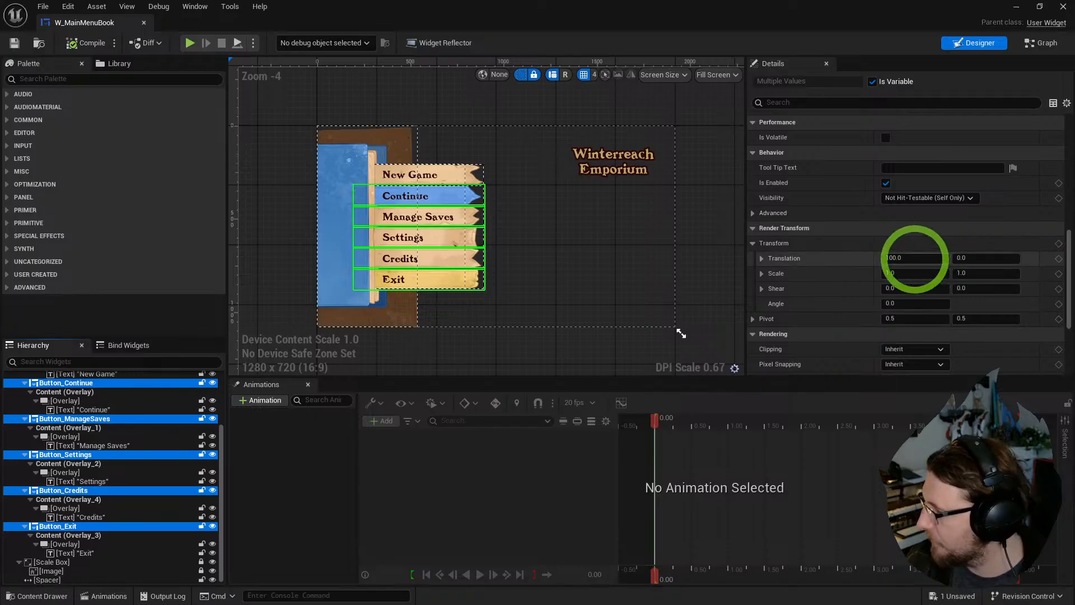
{"action": "left_click", "coordinate": [914, 257]}
{"action": "type", "text": "0"}
{"action": "key", "text": "Return"}
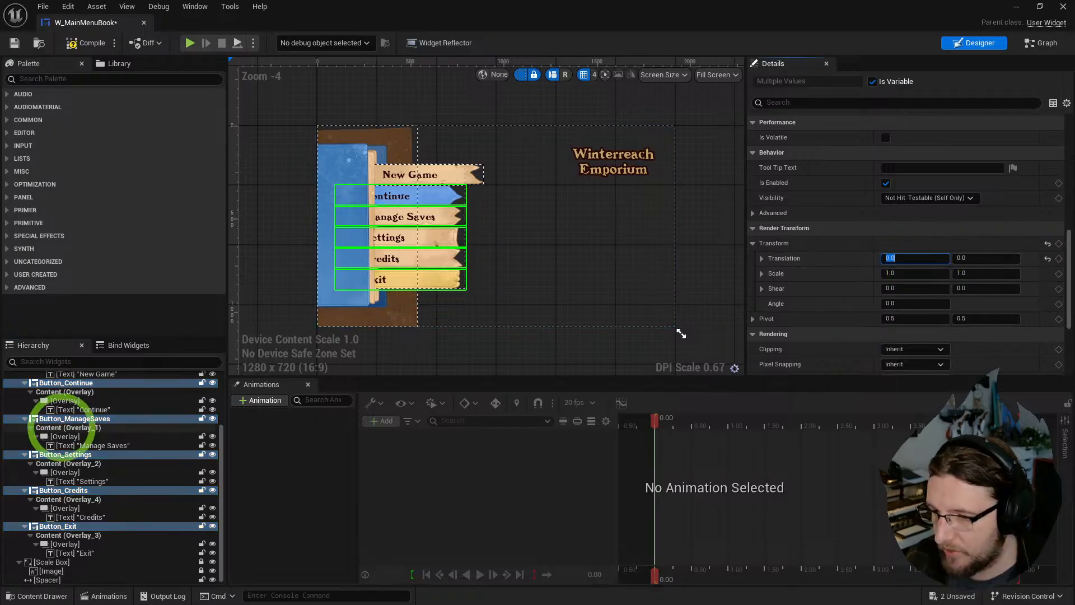
{"action": "scroll", "coordinate": [45, 400], "scroll_direction": "up", "scroll_amount": 2}
{"action": "left_click", "coordinate": [62, 383]}
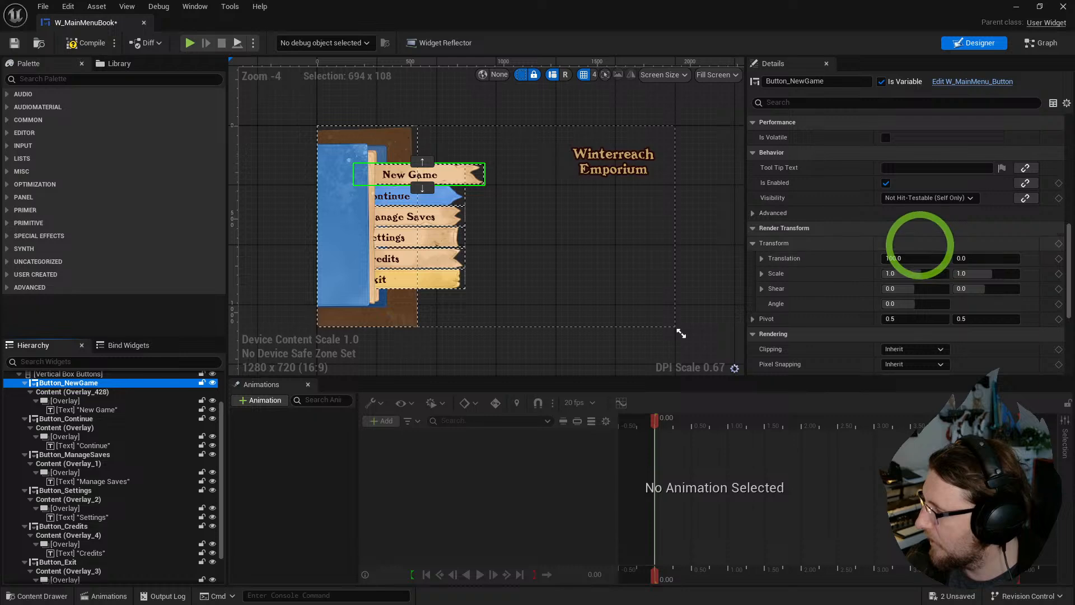
{"action": "type", "text": "0"}
{"action": "key", "text": "Return"}
- Set the left padding of the Vertical Box Buttons container to 200
{"action": "scroll", "coordinate": [48, 387], "scroll_direction": "up", "scroll_amount": 2}
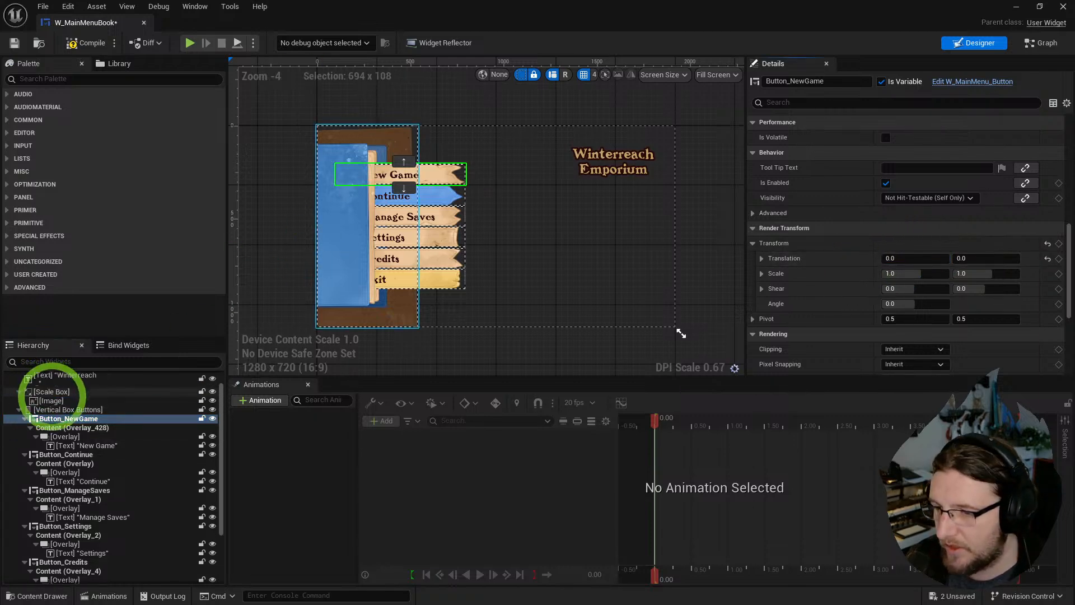
{"action": "left_click", "coordinate": [61, 409]}
{"action": "scroll", "coordinate": [862, 168], "scroll_direction": "up", "scroll_amount": 8}
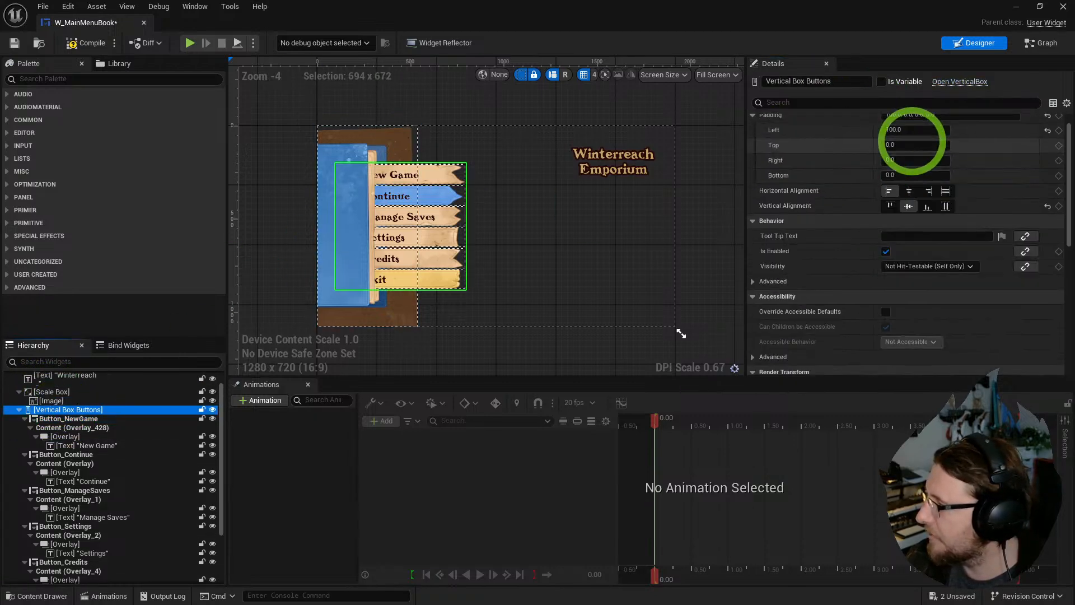
{"action": "left_click", "coordinate": [896, 150]}
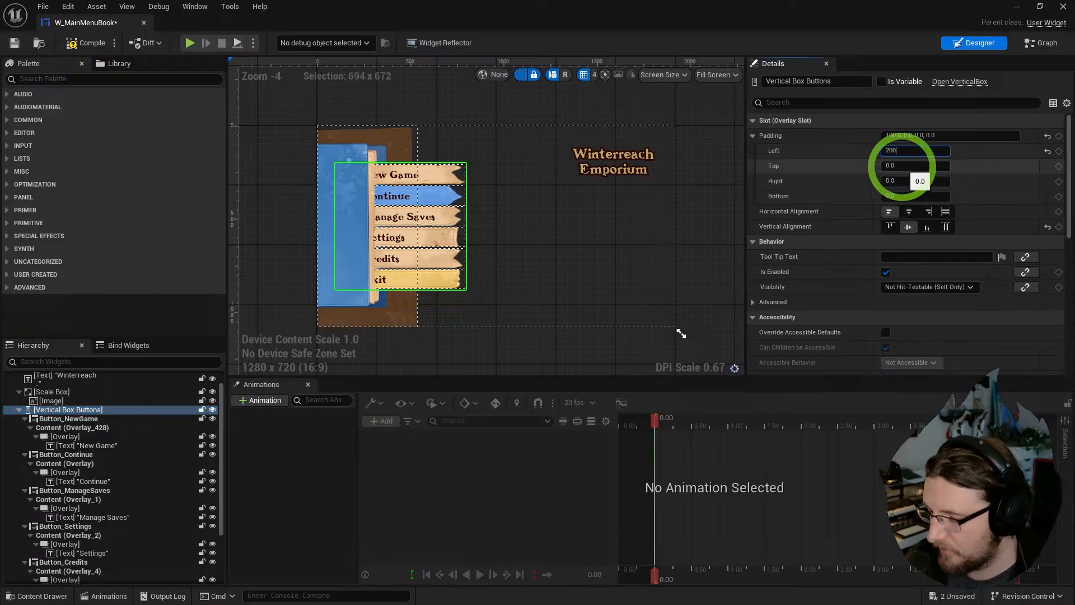
{"action": "key", "text": "Return"}
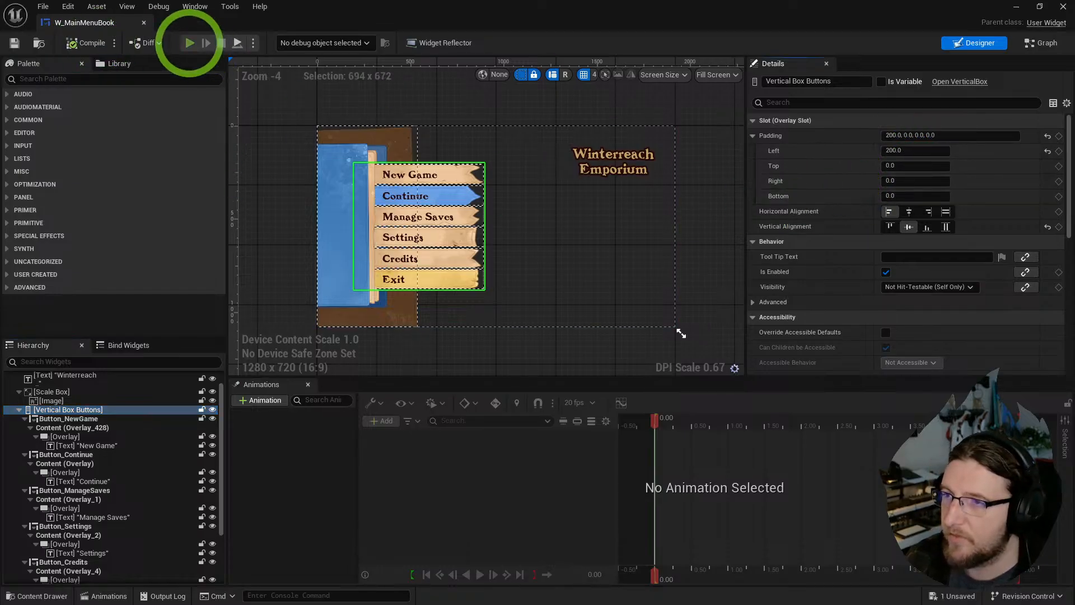
- Play-test the menu by resuming past the breakpoints, stop the preview, and return to the W_MainMenuBook designer
{"action": "left_click", "coordinate": [189, 43]}
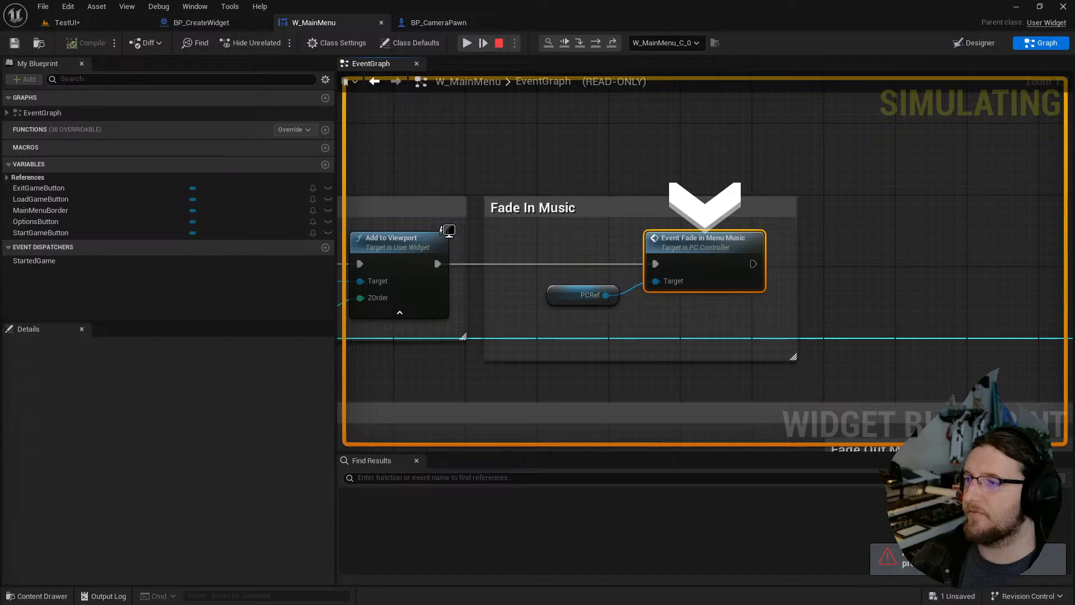
{"action": "left_click", "coordinate": [467, 42]}
{"action": "left_click", "coordinate": [468, 42]}
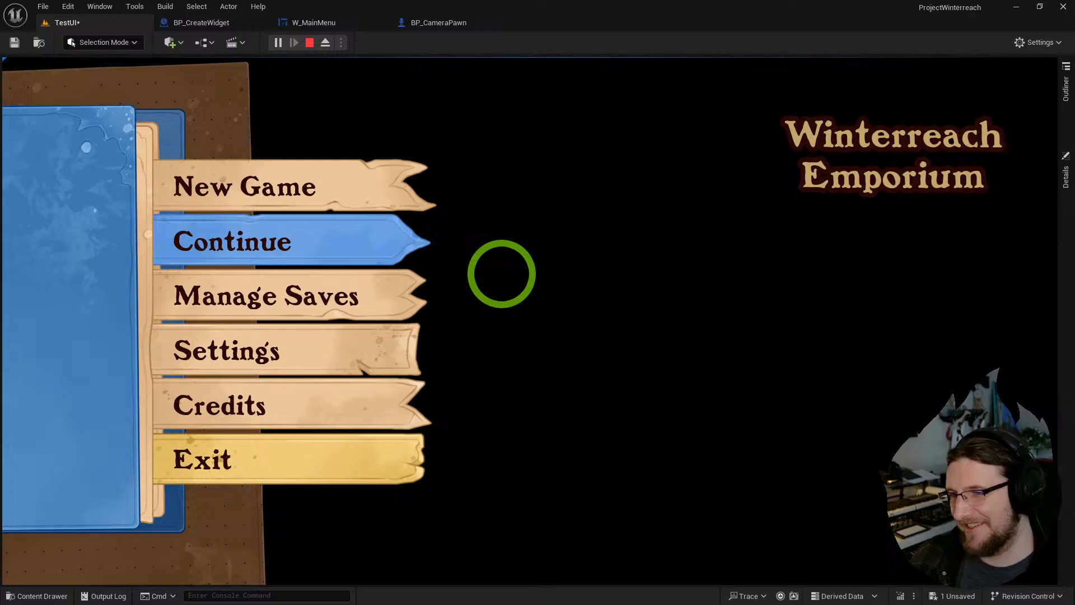
{"action": "key", "text": "Escape"}
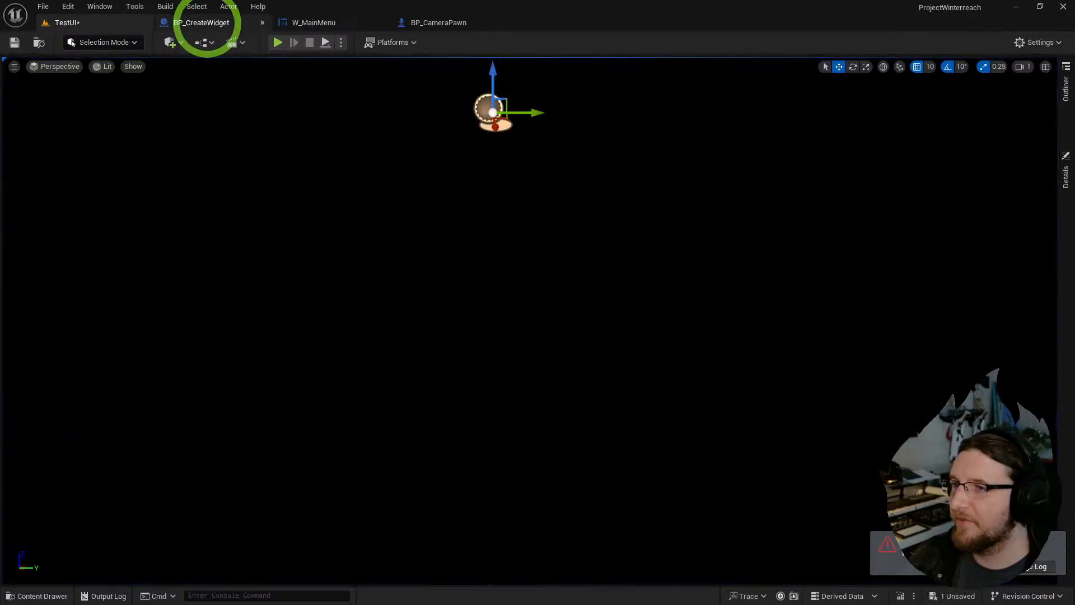
{"action": "left_click", "coordinate": [312, 22]}
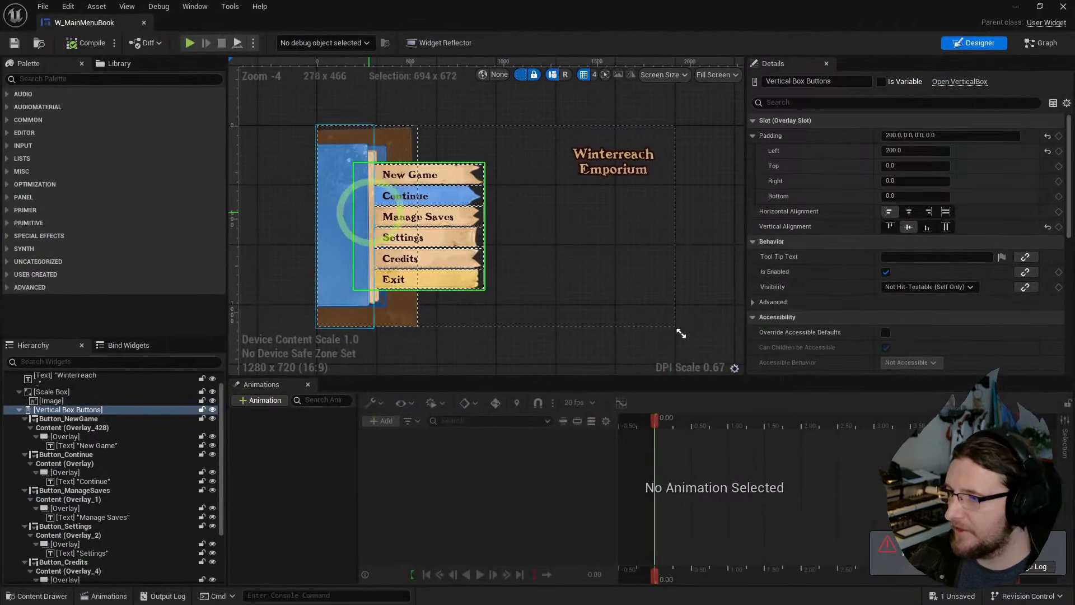
- Set the left padding of all six button label texts, from New Game to Exit, to 170
{"action": "left_click", "coordinate": [409, 177]}
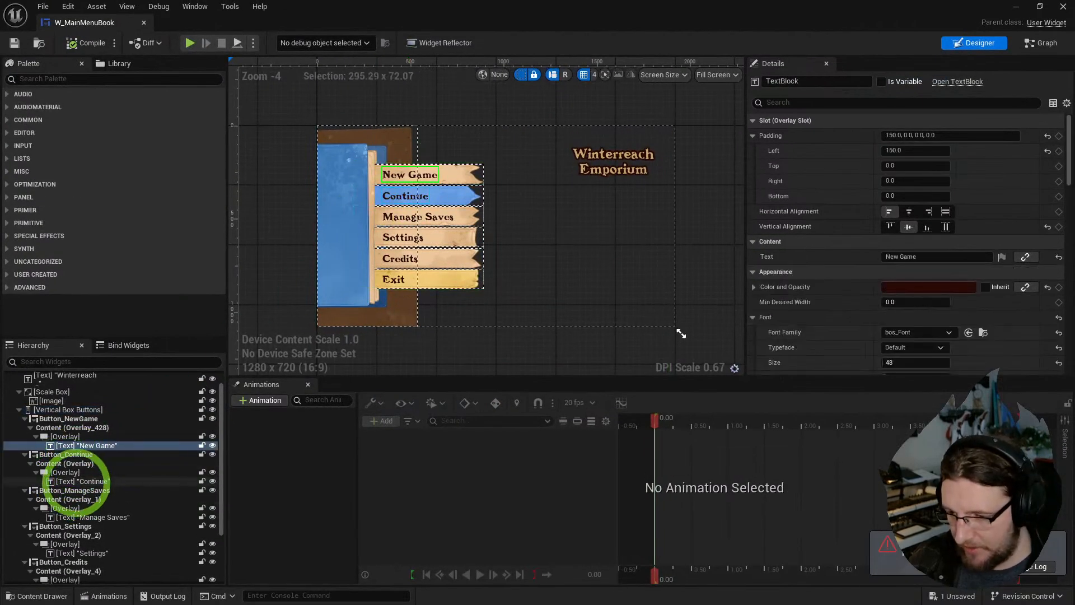
{"action": "left_click", "coordinate": [84, 481], "text": "ctrl"}
{"action": "left_click", "coordinate": [89, 517], "text": "ctrl"}
{"action": "scroll", "coordinate": [76, 532], "scroll_direction": "down", "scroll_amount": 3}
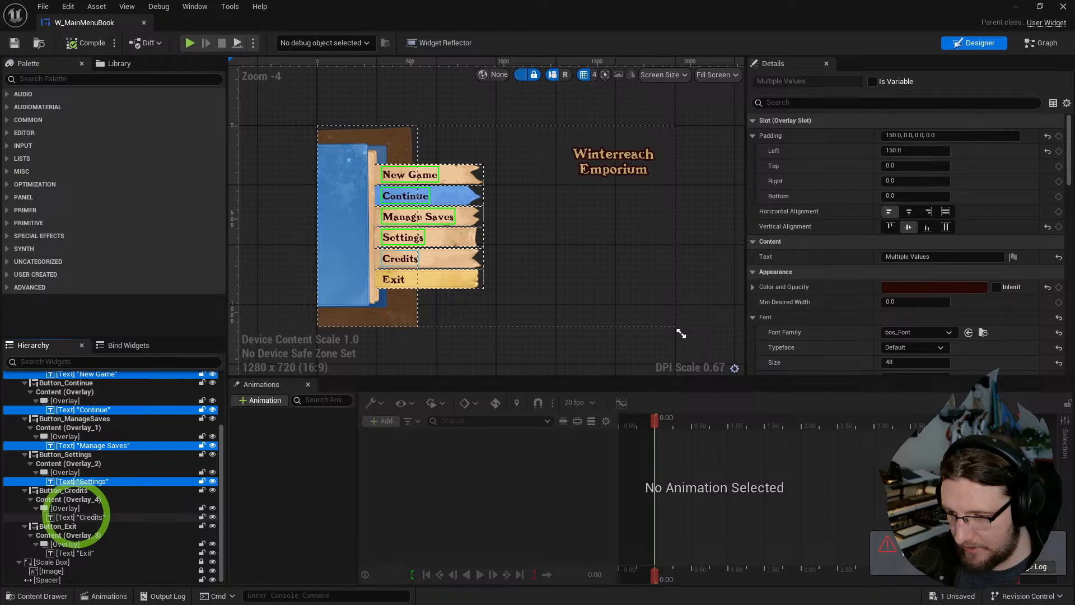
{"action": "left_click", "coordinate": [84, 517], "text": "ctrl"}
{"action": "left_click", "coordinate": [61, 553], "text": "ctrl"}
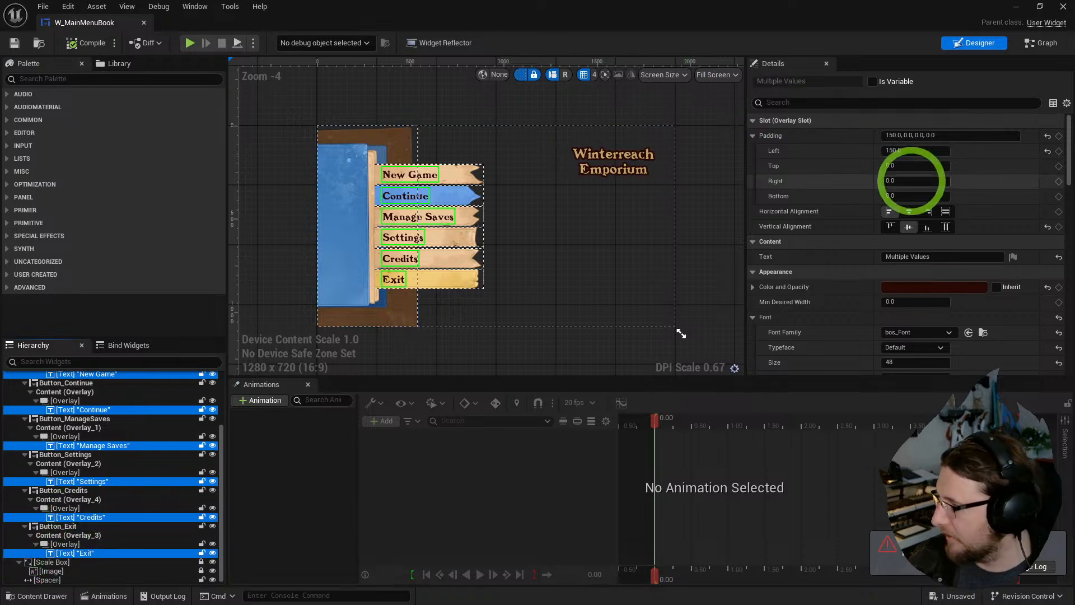
{"action": "left_click", "coordinate": [914, 151]}
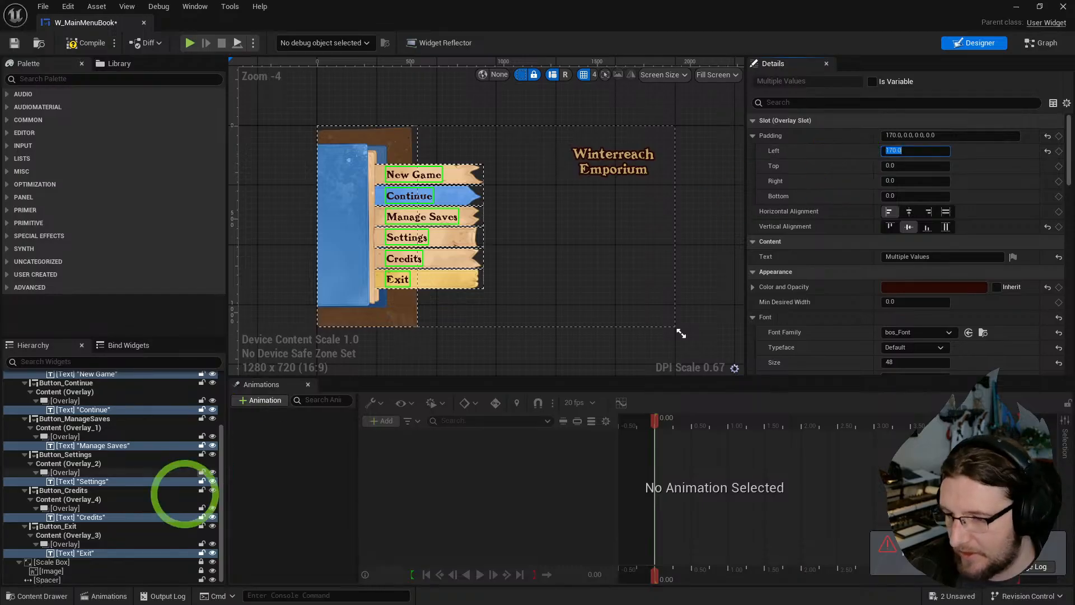
- Set the left padding of the Vertical Box Buttons container to 180
{"action": "scroll", "coordinate": [56, 408], "scroll_direction": "up", "scroll_amount": 3}
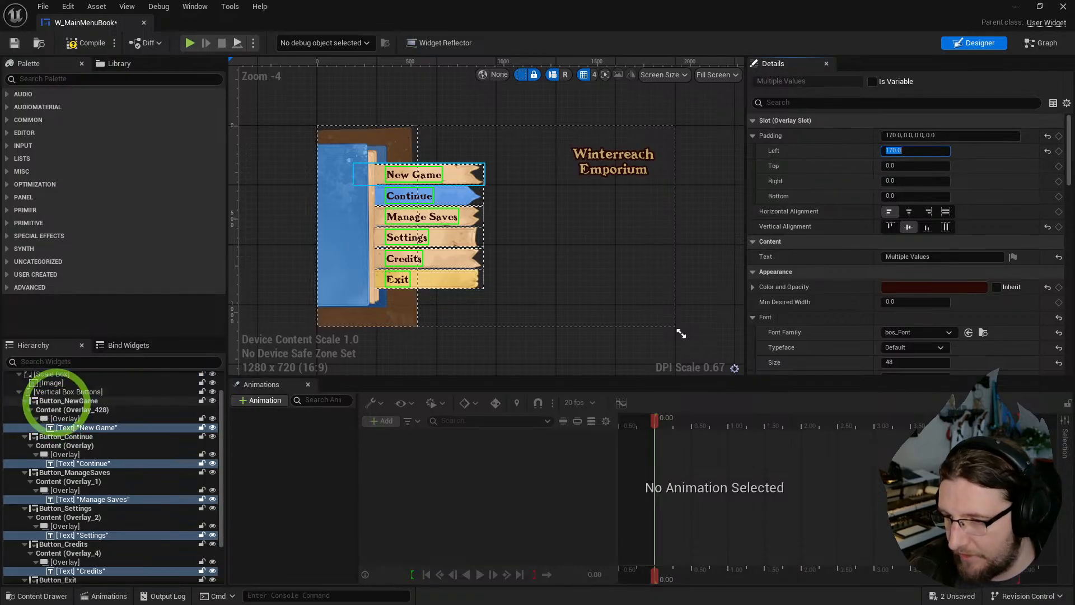
{"action": "left_click", "coordinate": [62, 392]}
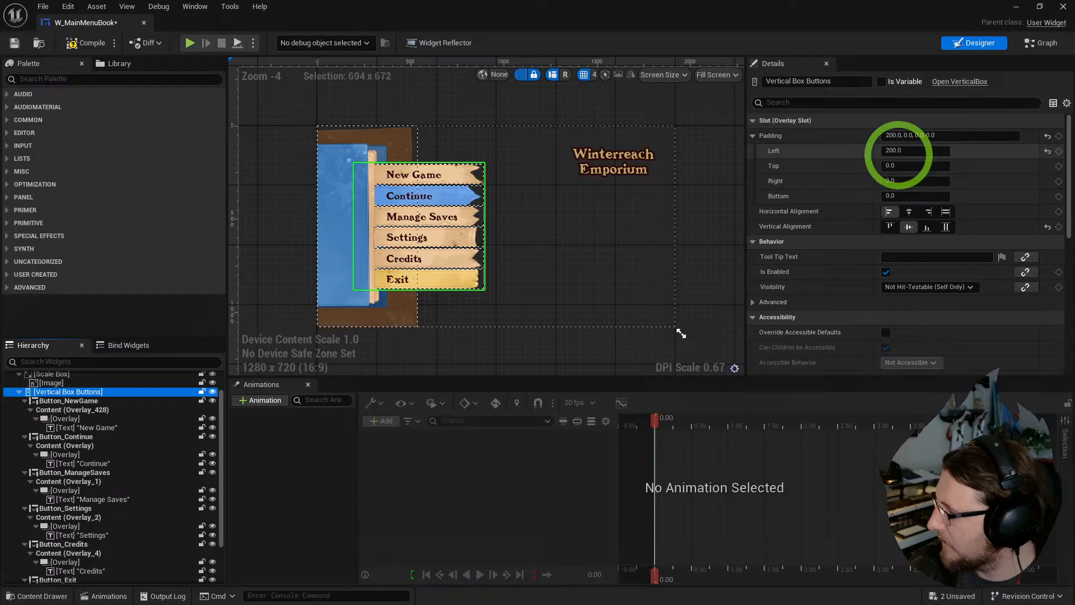
{"action": "left_click", "coordinate": [929, 153]}
{"action": "type", "text": "1870"}
{"action": "key", "text": "Return"}
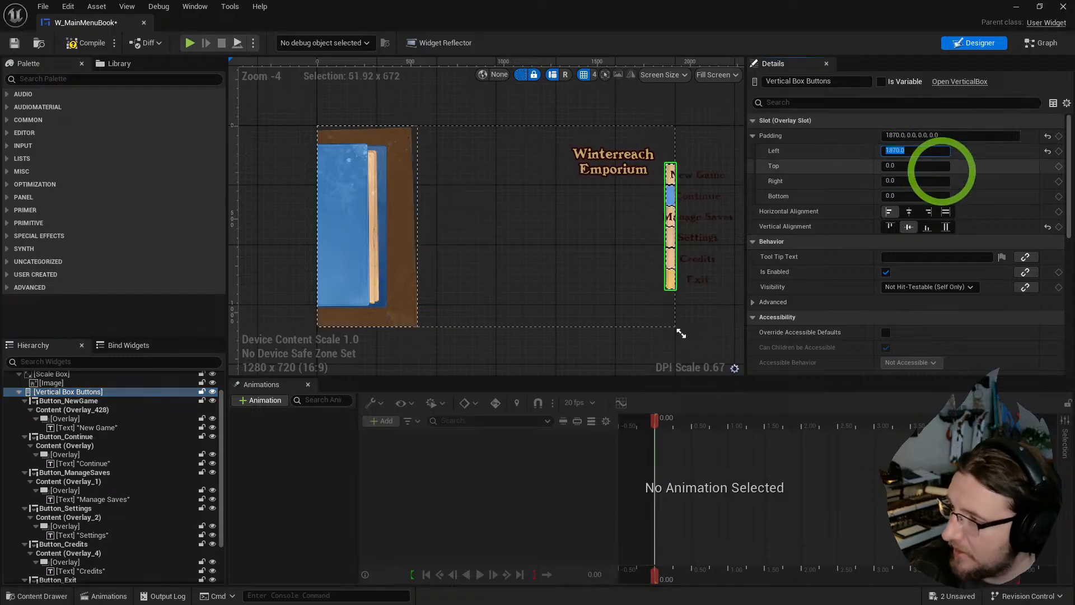
{"action": "type", "text": "180"}
{"action": "key", "text": "Return"}
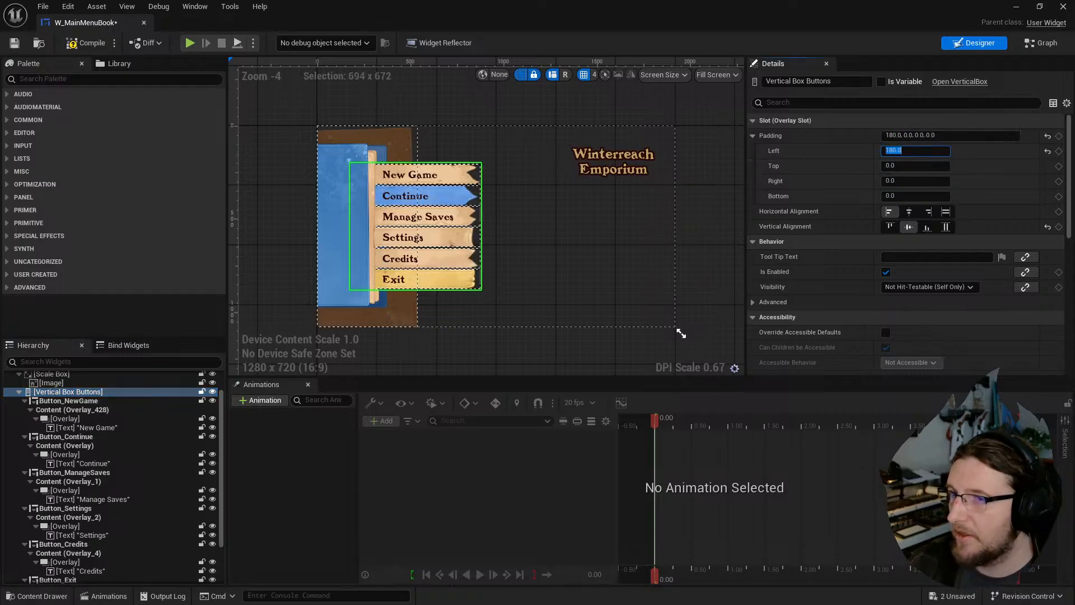
- Play-test the menu past the breakpoints, check how the planks slide on hover, and close the preview
{"action": "left_click", "coordinate": [190, 43]}
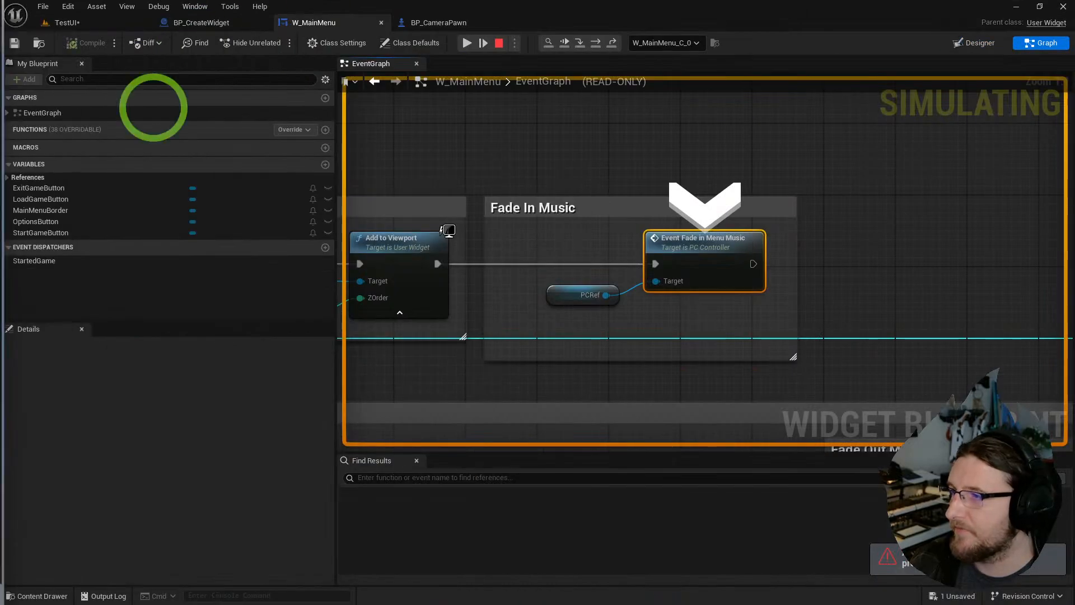
{"action": "left_click", "coordinate": [467, 44]}
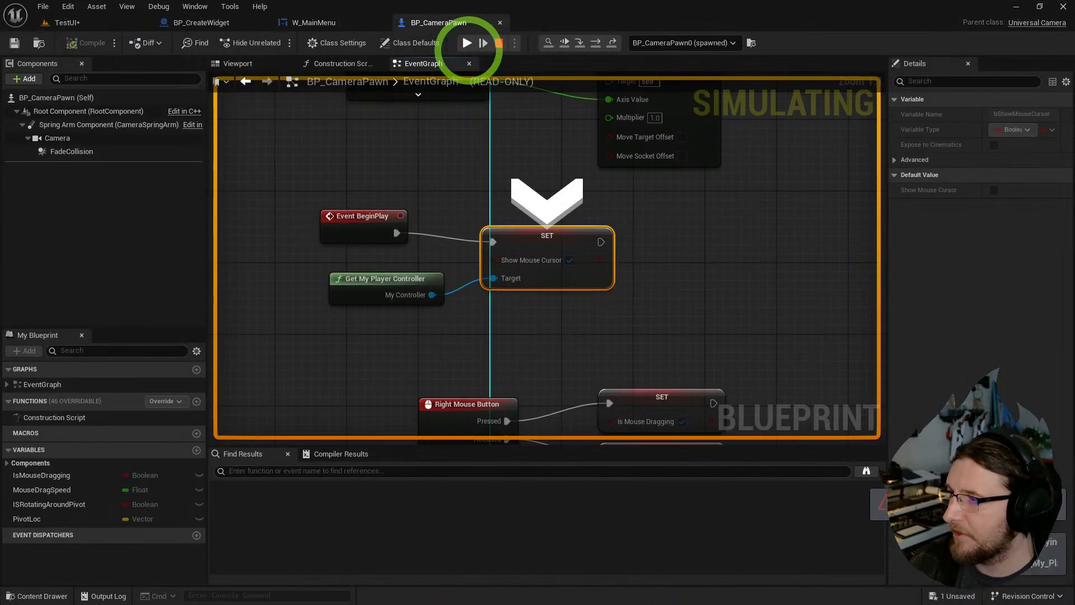
{"action": "left_click", "coordinate": [467, 43]}
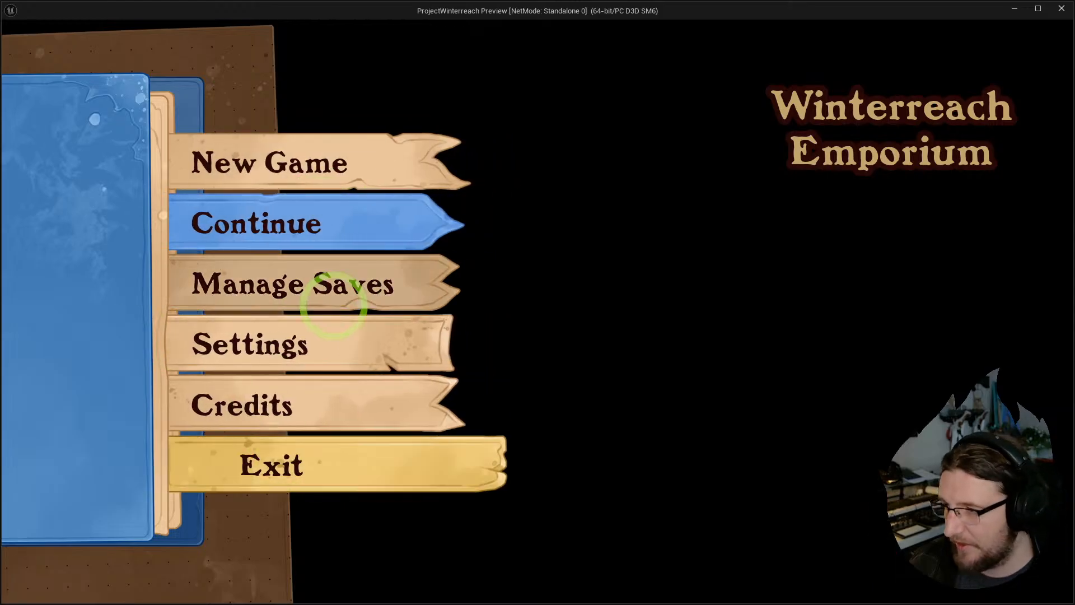
{"action": "left_click", "coordinate": [1062, 8]}
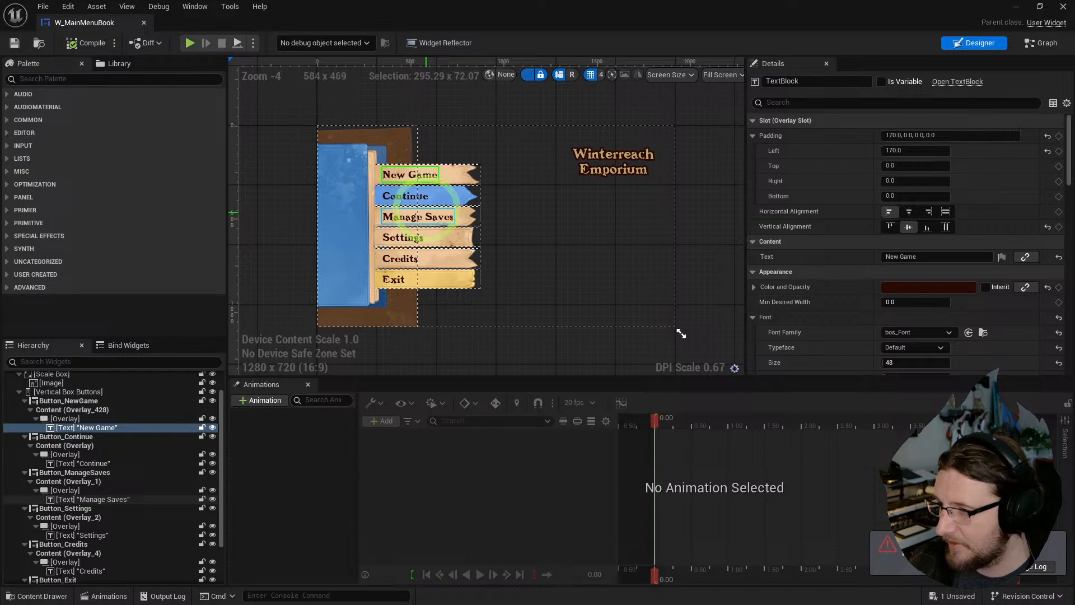
- Set the left padding of all six button label texts to 190
{"action": "left_click", "coordinate": [423, 196], "text": "ctrl"}
{"action": "left_click", "coordinate": [427, 218], "text": "ctrl"}
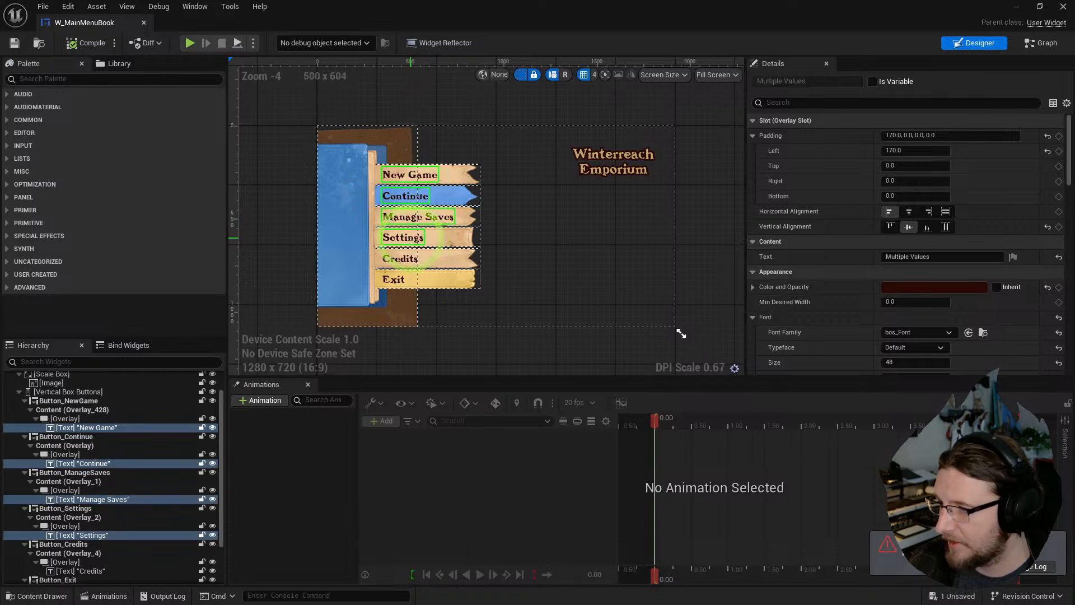
{"action": "left_click", "coordinate": [896, 150]}
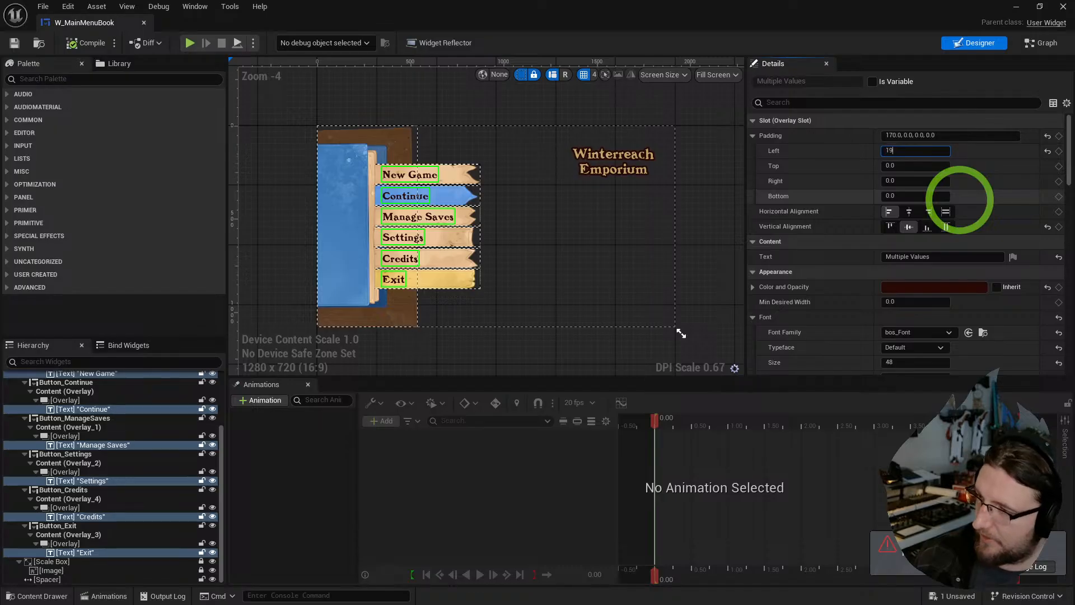
- Set the left padding of the Vertical Box Buttons container to 160 and compile W_MainMenuBook
{"action": "scroll", "coordinate": [50, 425], "scroll_direction": "up", "scroll_amount": 3}
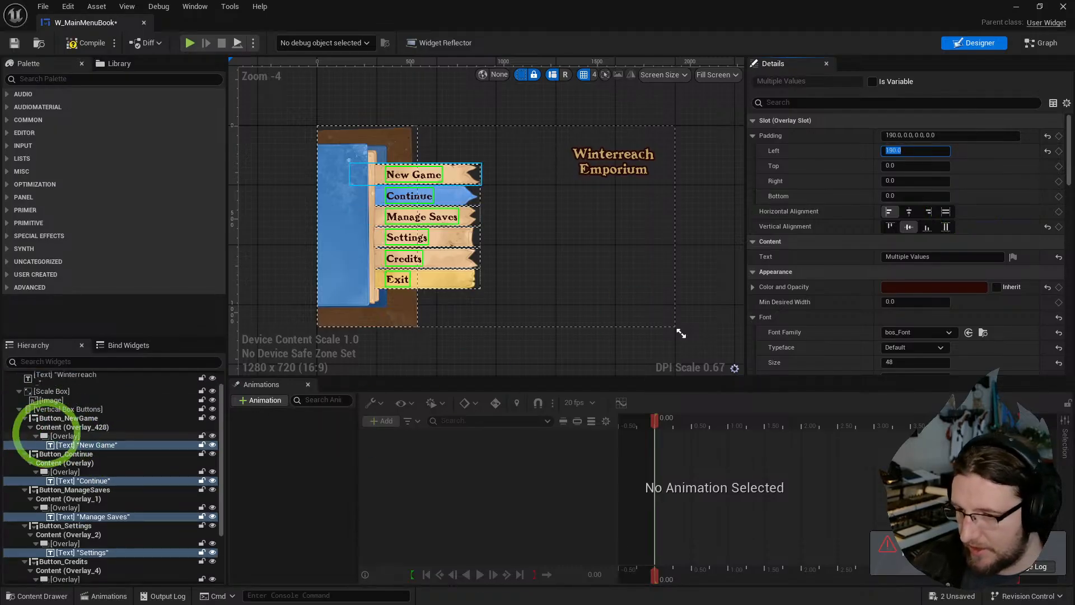
{"action": "left_click", "coordinate": [67, 408]}
{"action": "left_click", "coordinate": [918, 151]}
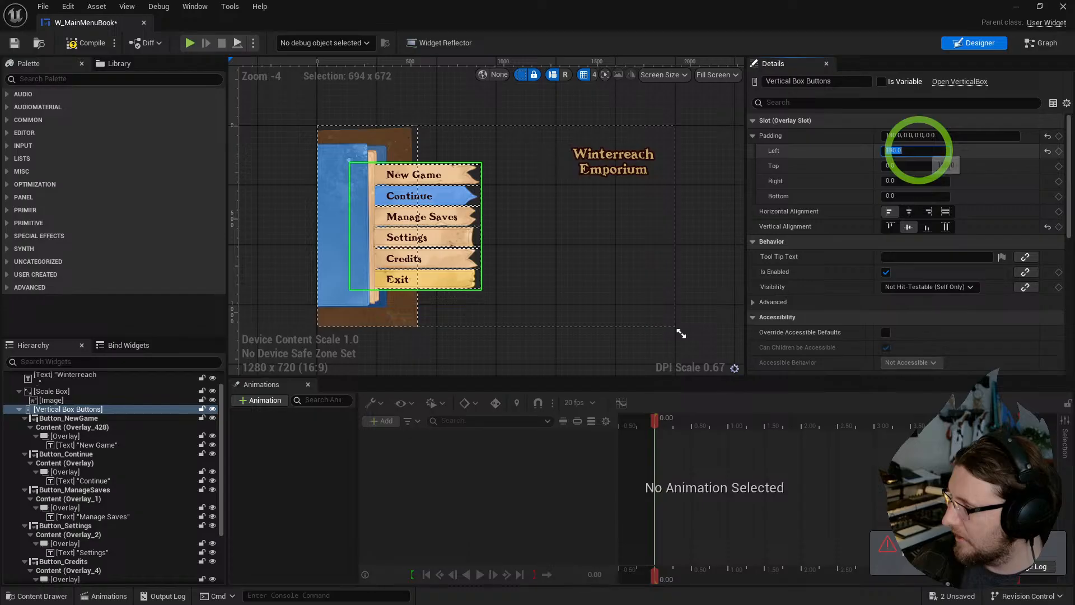
{"action": "type", "text": "160"}
{"action": "key", "text": "Return"}
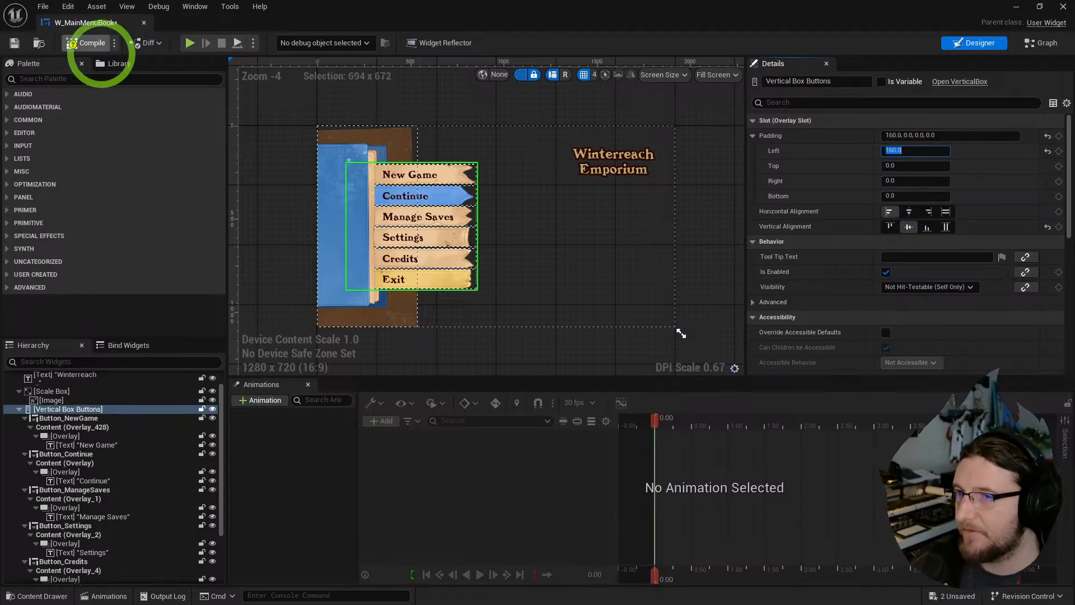
{"action": "left_click", "coordinate": [79, 44]}
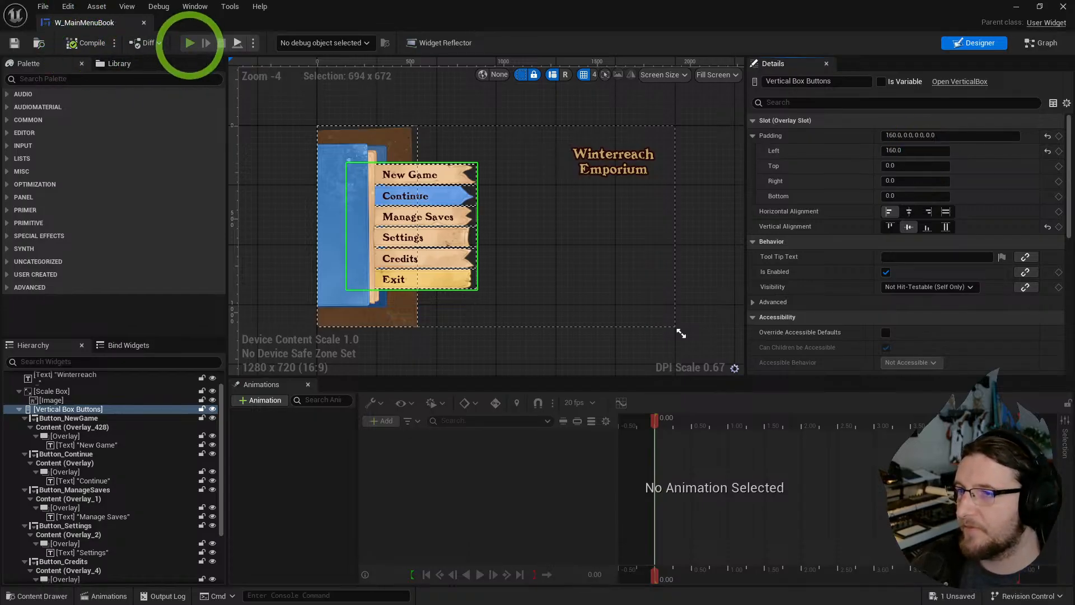
- Play-test the recompiled menu past the breakpoint to check the new plank and label offsets, and close the preview
{"action": "left_click", "coordinate": [191, 43]}
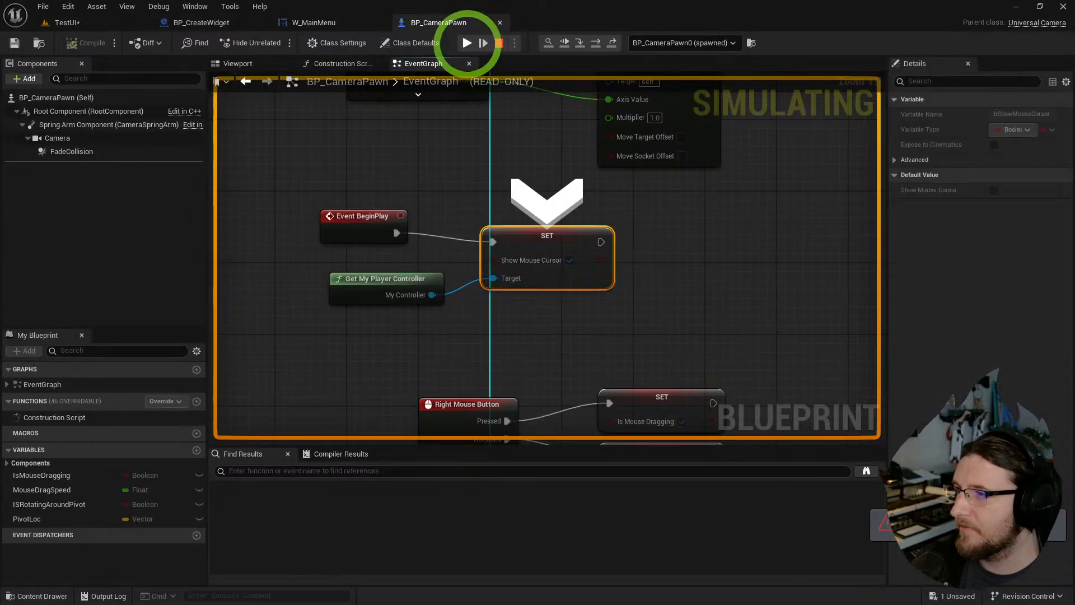
{"action": "left_click", "coordinate": [467, 43]}
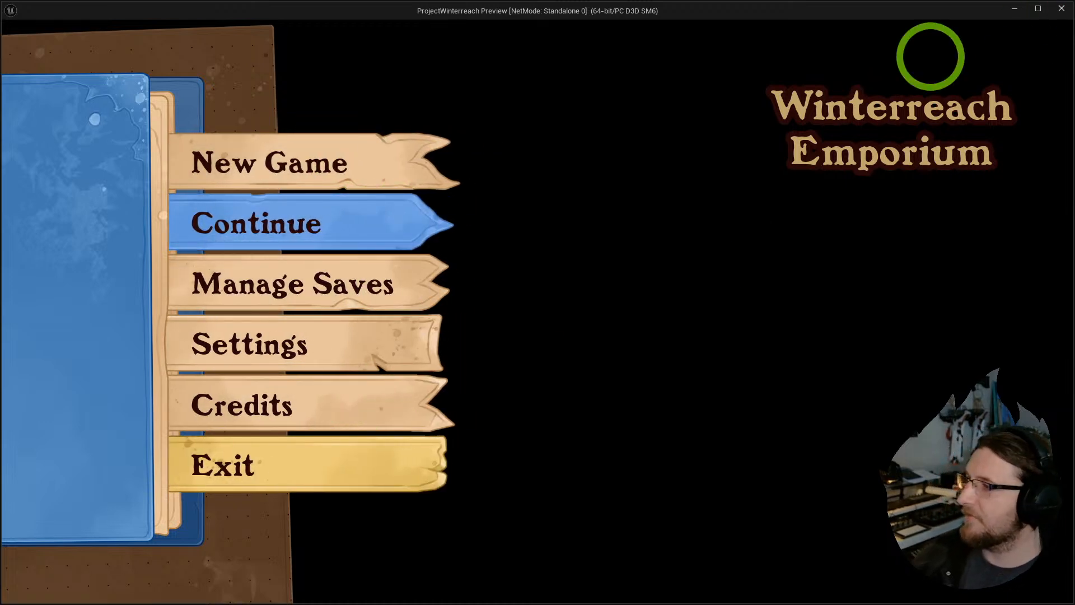
{"action": "left_click", "coordinate": [1061, 8]}
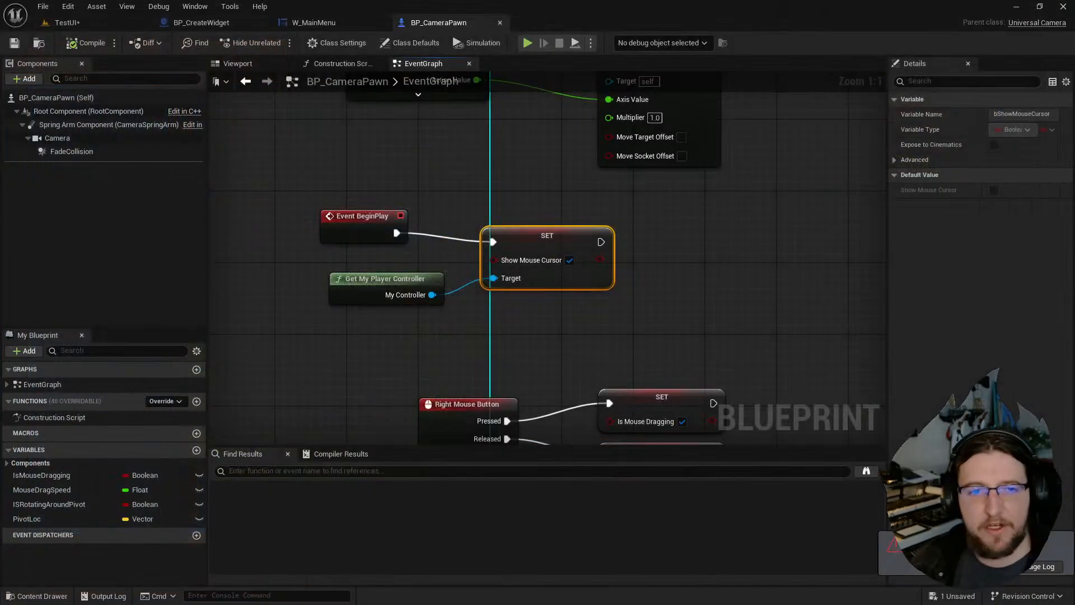
- Bring the browser showing the mainmenu.png mockup on Trello over the editor to examine the reference layout
{"action": "left_click_drag", "start_coordinate": [0, 28], "coordinate": [645, 55]}
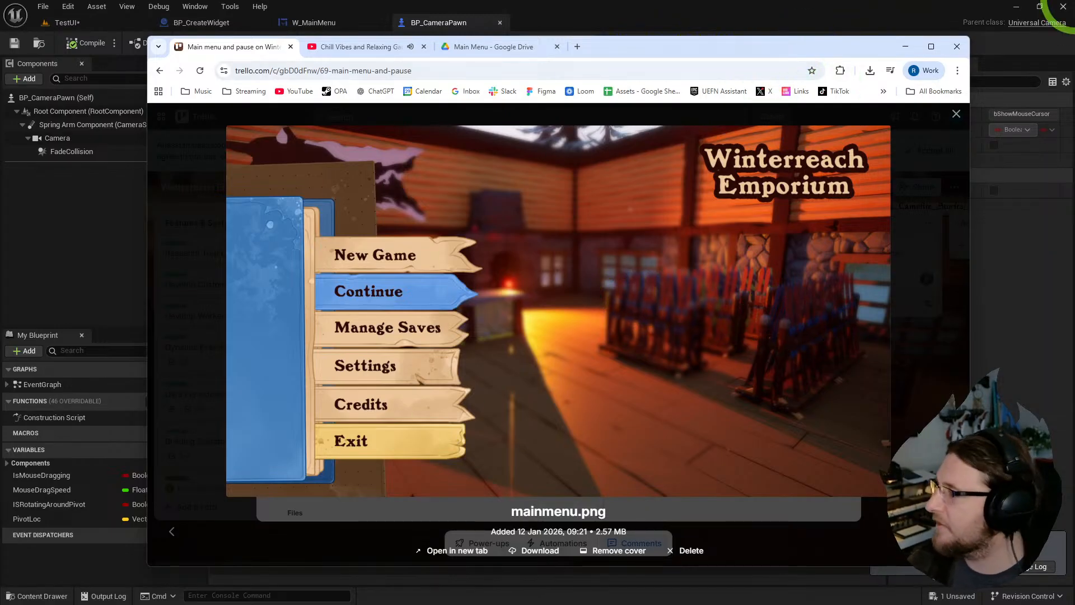
{"action": "left_click_drag", "start_coordinate": [829, 43], "coordinate": [845, 43]}
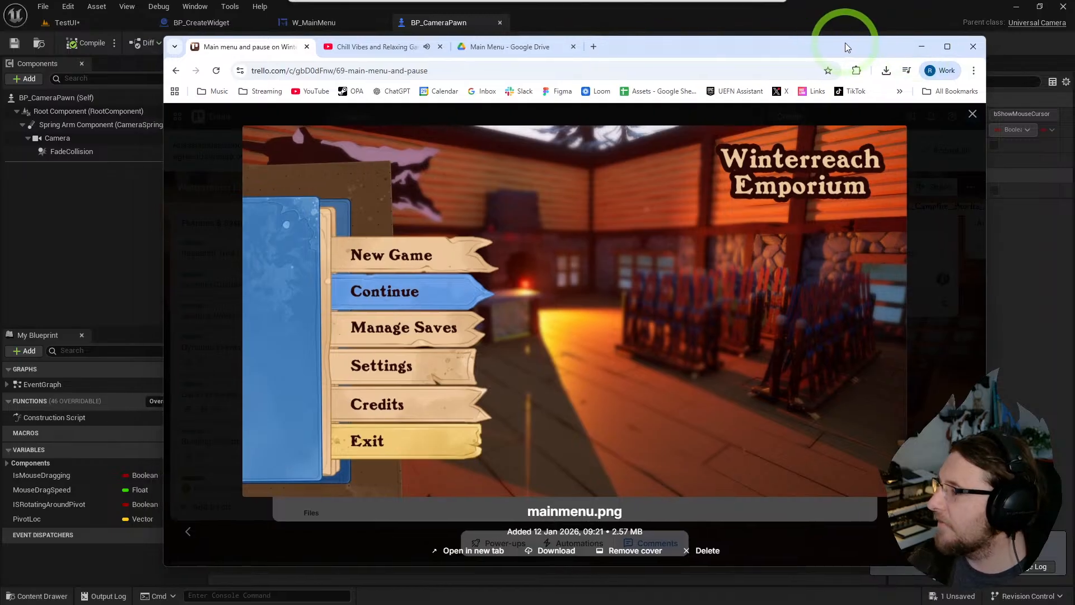